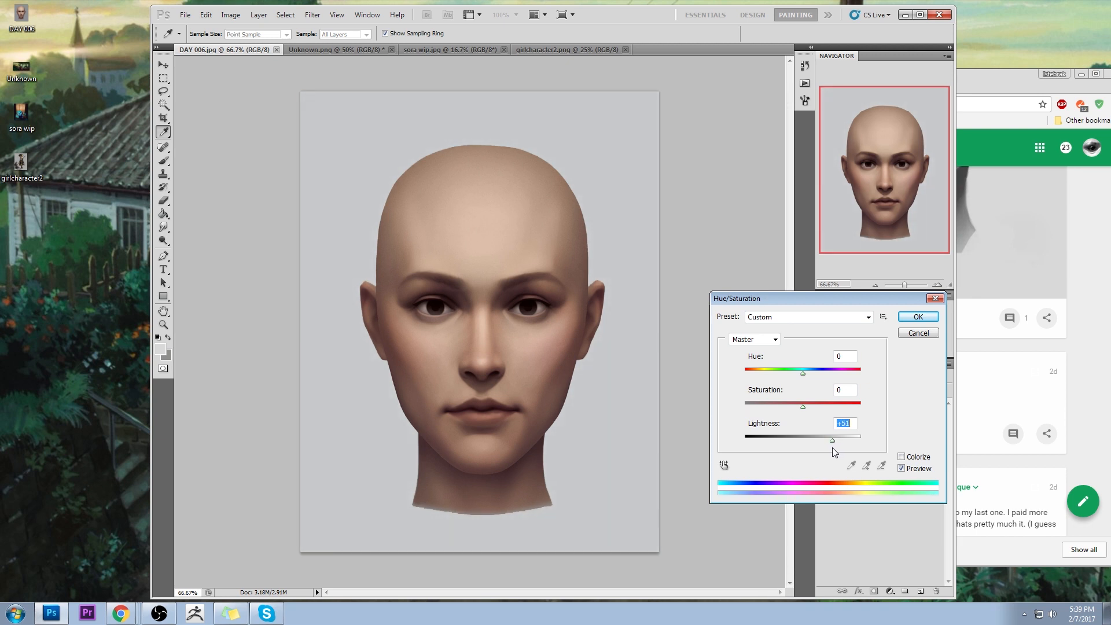
Lighten the background around the head with Hue/Saturation at Lightness +51 and compare it with the original
click(918, 316)
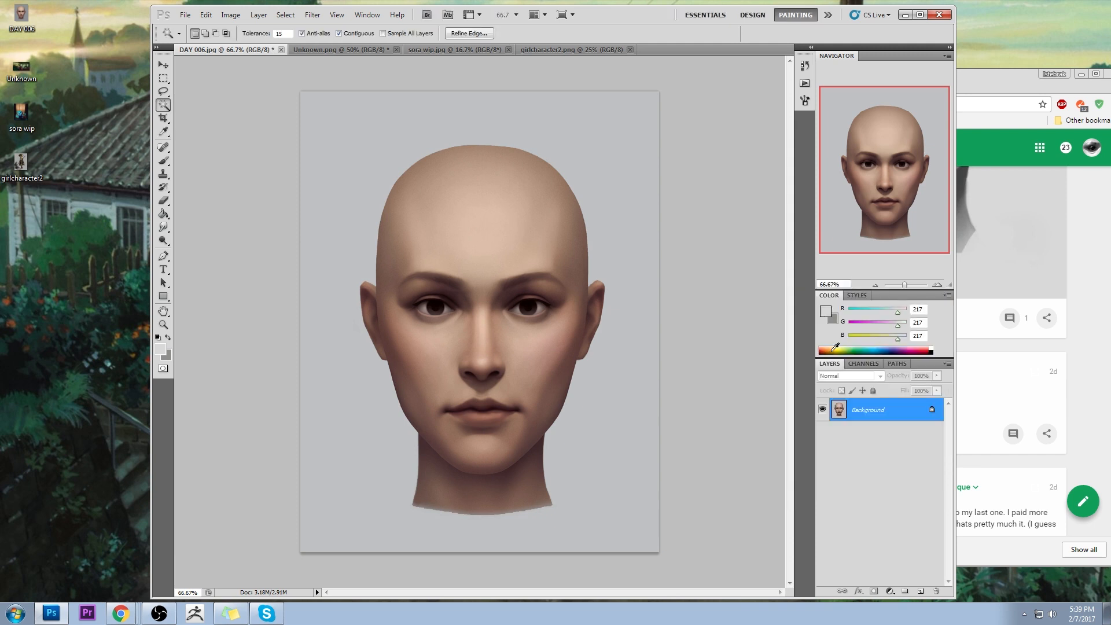
key(ctrl+z)
key(ctrl+z)
key(ctrl+z)
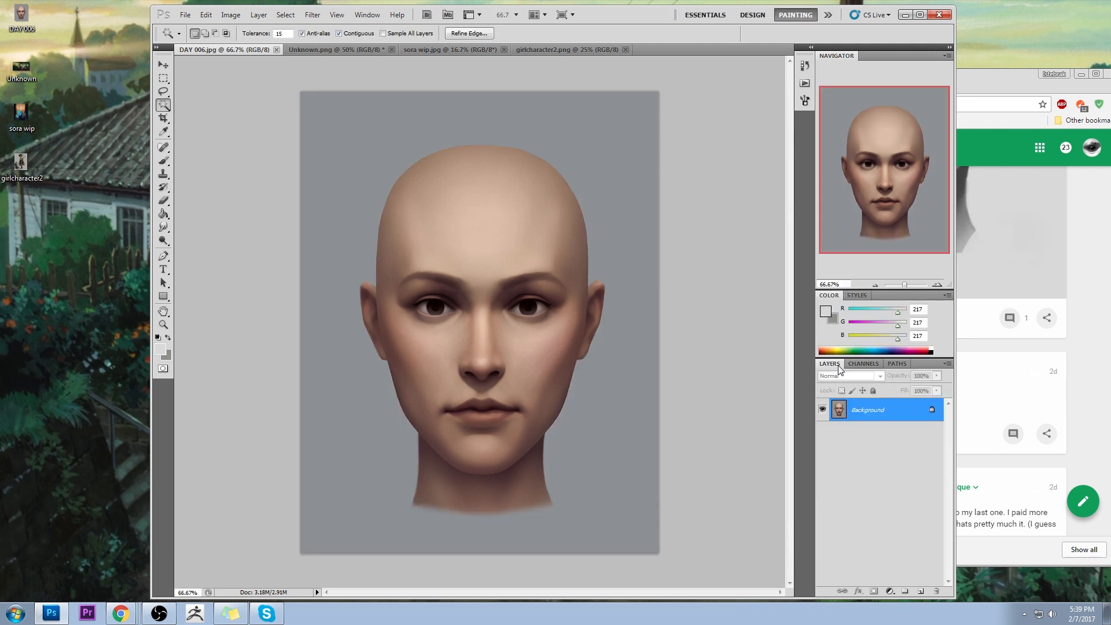
key(ctrl+z)
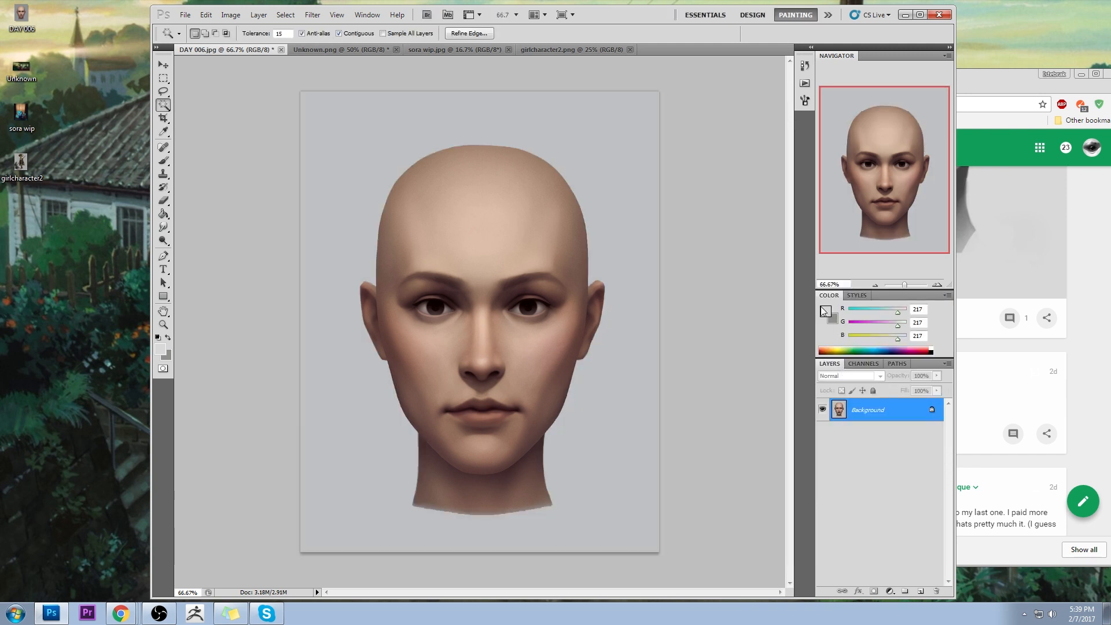
Undo the background lightening and sample the original background grey in the foreground colour picker, discarding the pick
click(825, 312)
click(1059, 197)
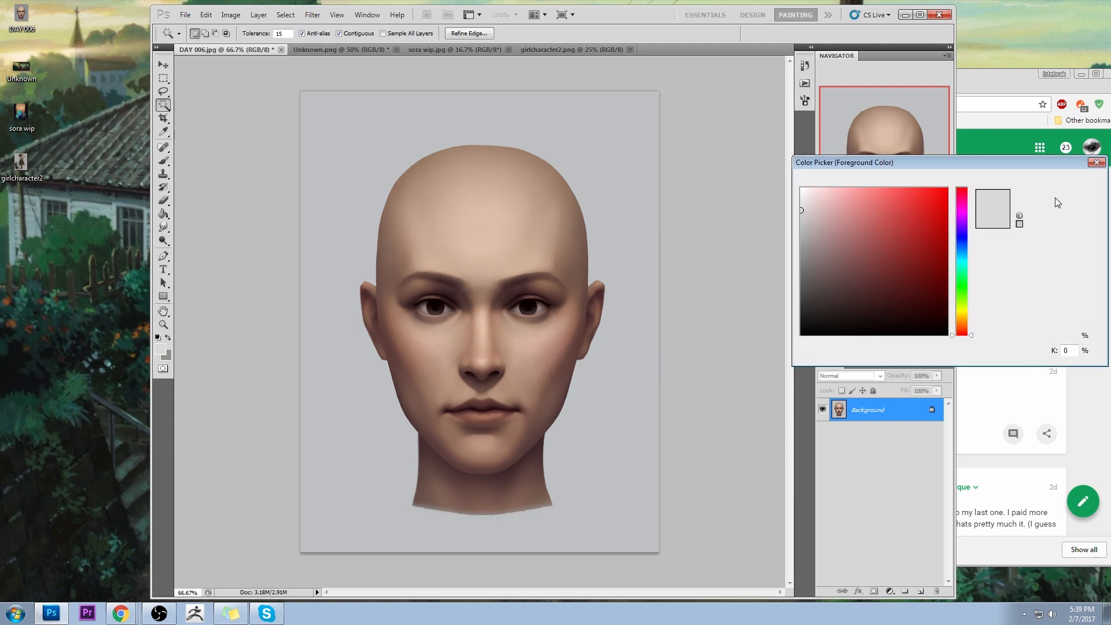
key(ctrl+z)
click(828, 313)
click(631, 251)
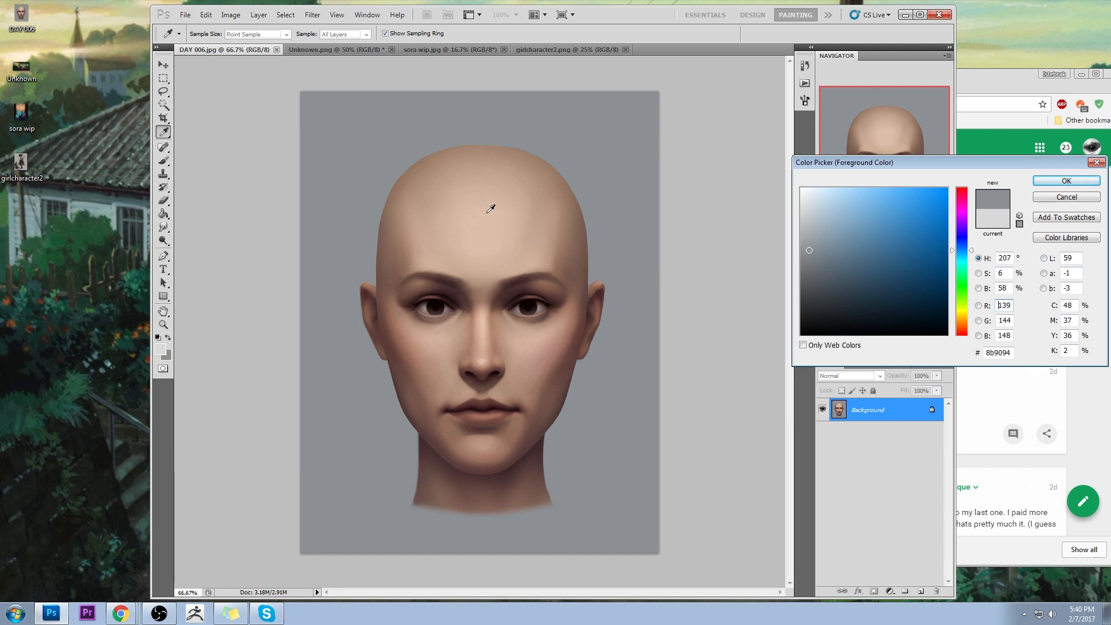
click(1066, 197)
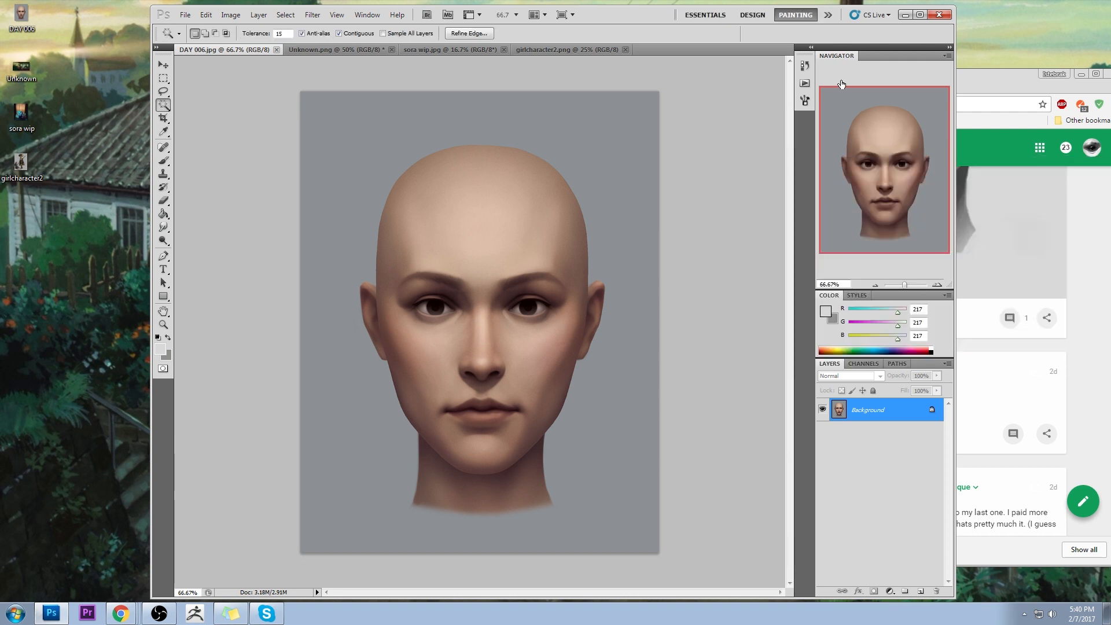
Lighten the background around the head using Hue/Saturation with Lightness +50
click(804, 67)
click(773, 62)
key(ctrl+u)
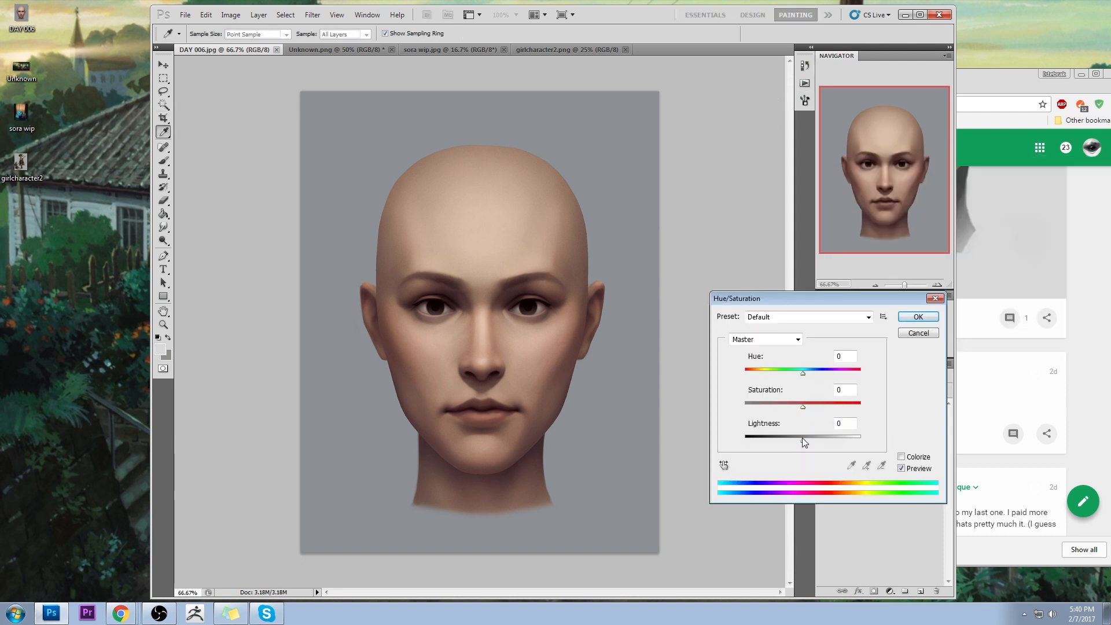
drag(802, 438, 827, 445)
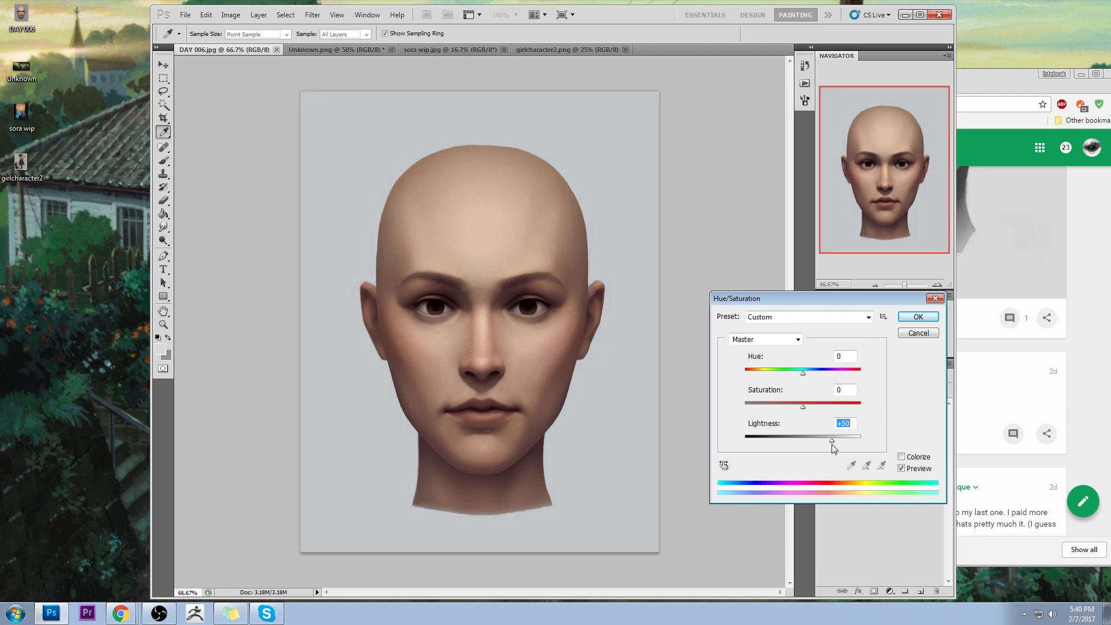
click(918, 317)
Narrow the side panels, maximize the image editor window and dismiss the browser window
drag(815, 270, 822, 272)
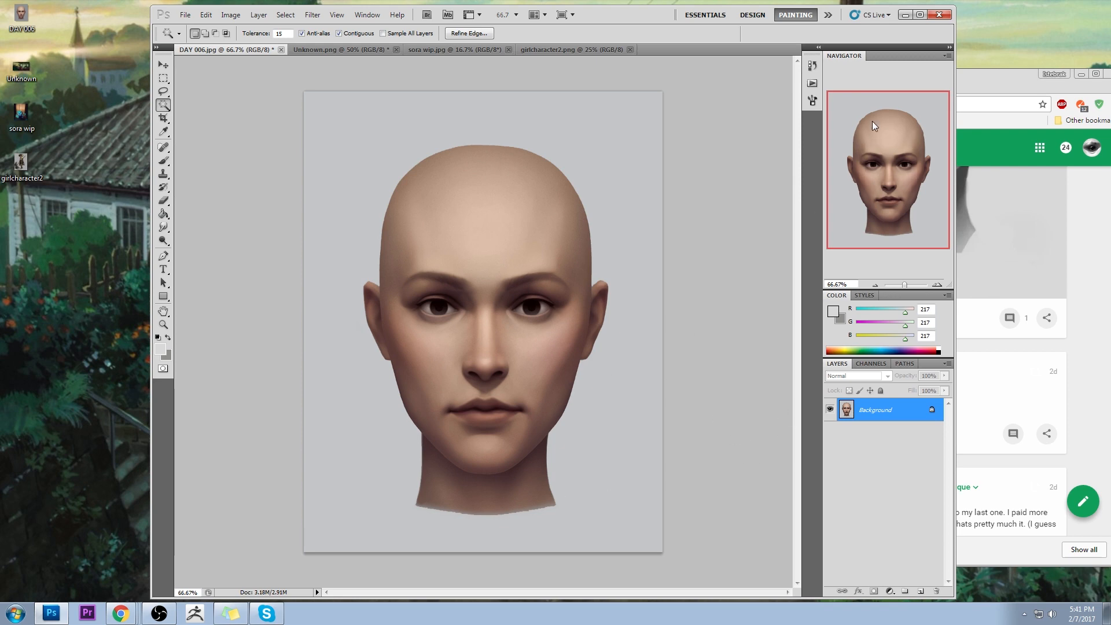
click(919, 14)
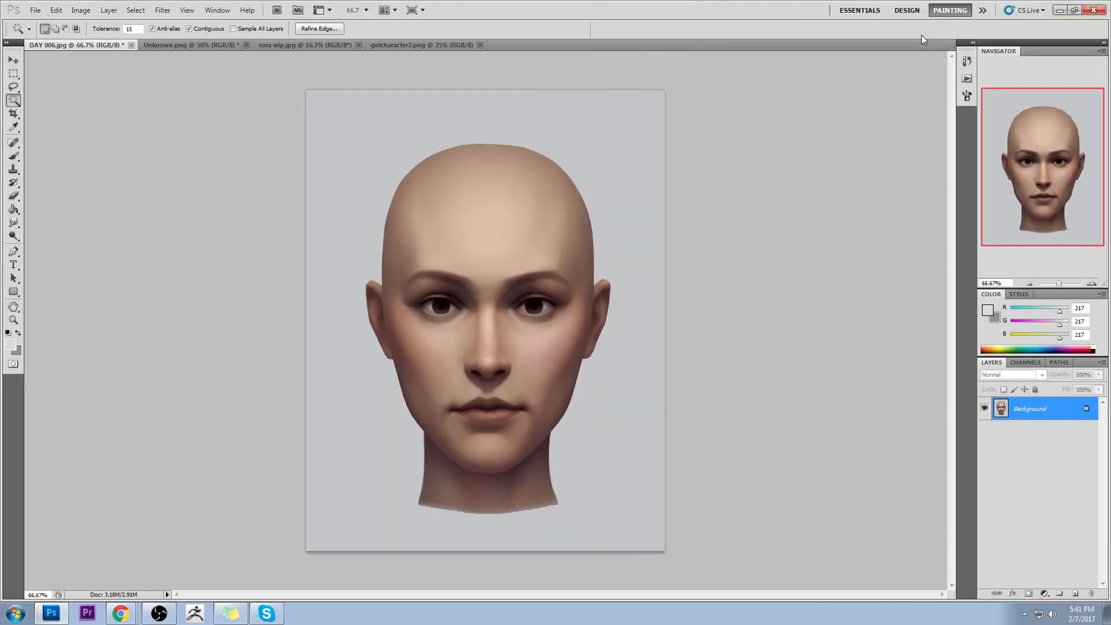
click(127, 613)
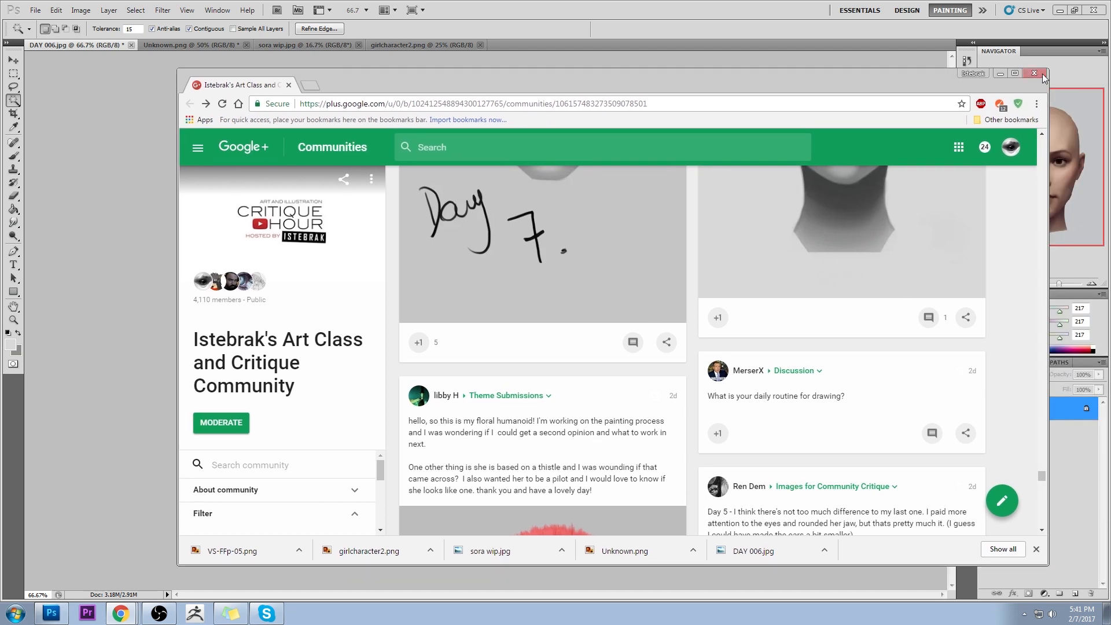
click(972, 60)
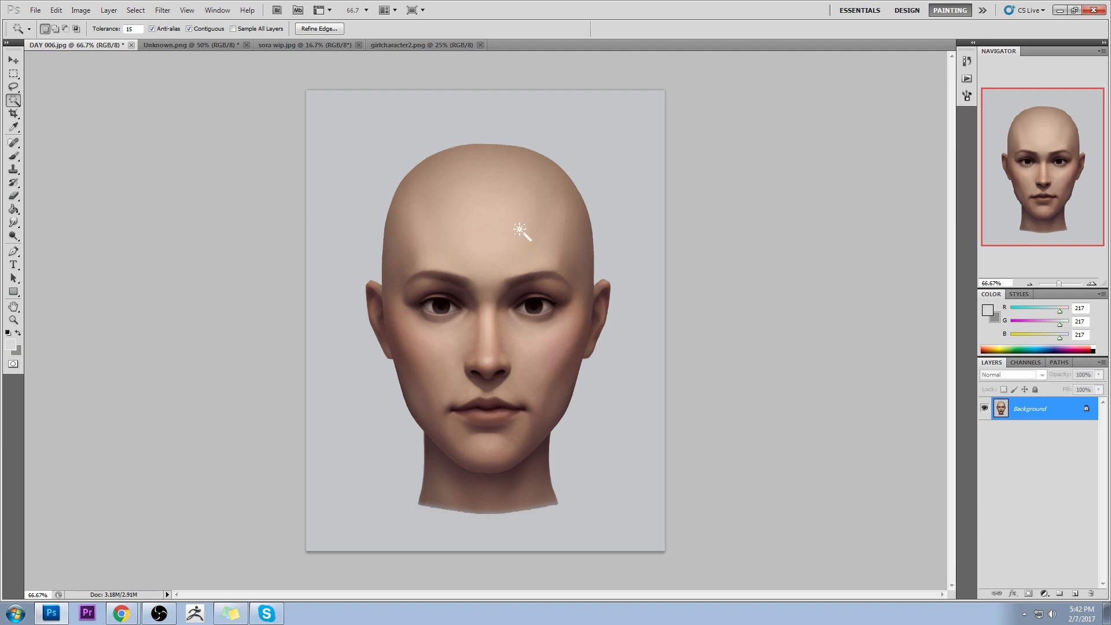
Choose the 100 px soft round brush, enlarge it to 1000 px and keep the current foreground colour
key(b)
right_click(553, 234)
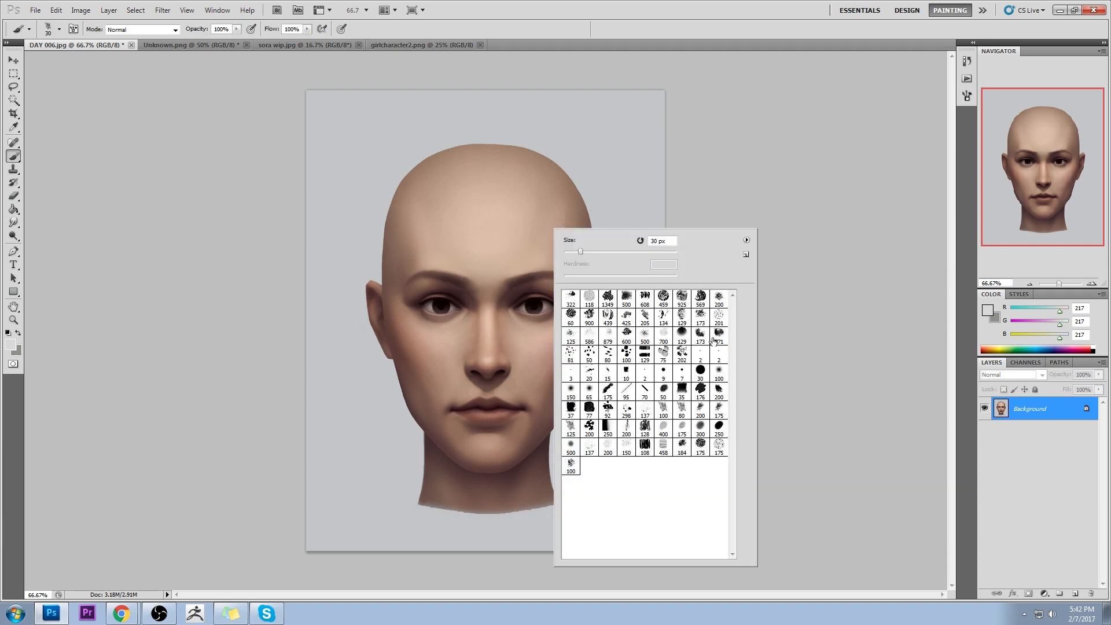
double_click(718, 373)
key(bracketright)
key(bracketright)
key(bracketright)
key(bracketright)
key(bracketright)
key(bracketright)
key(bracketright)
key(bracketright)
key(bracketright)
key(bracketright)
key(bracketright)
key(bracketright)
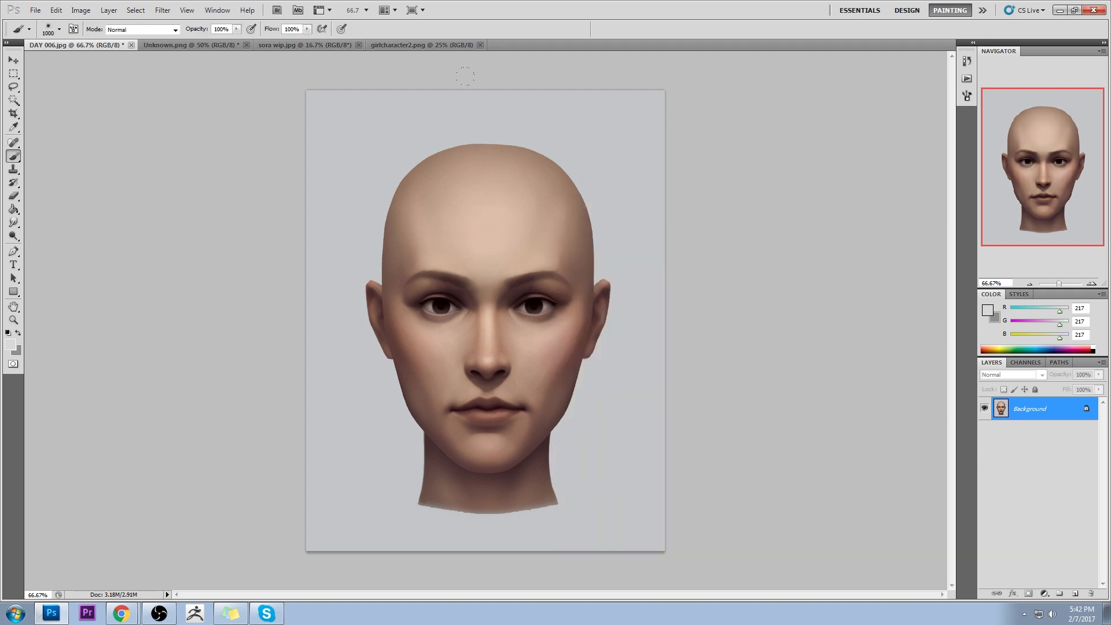
click(987, 311)
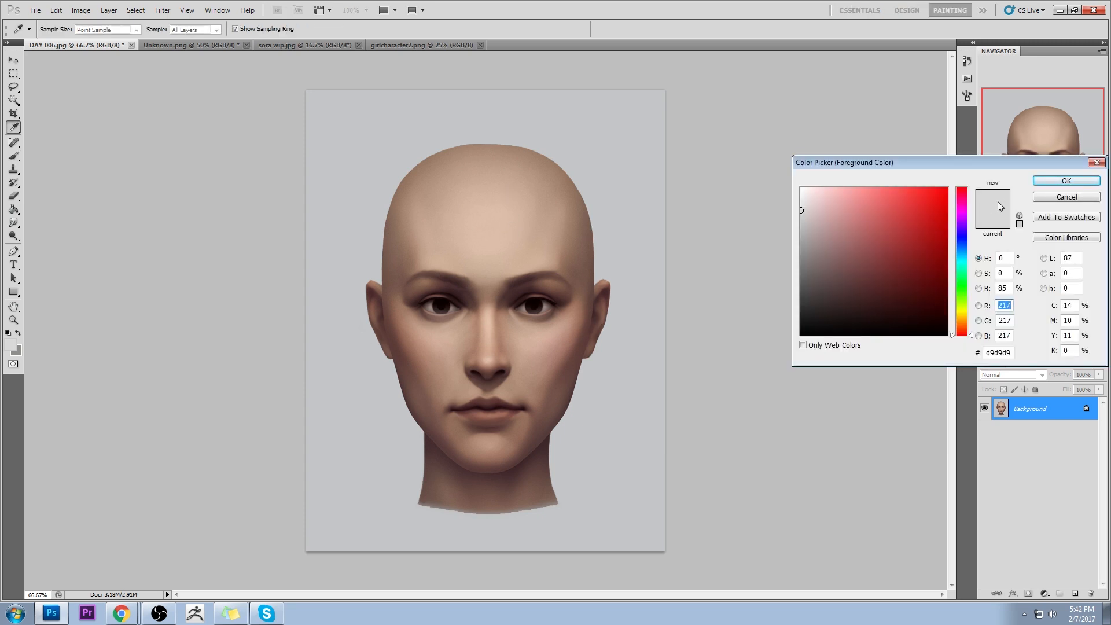
click(1068, 197)
Add a new layer and draw a circular marquee selection in the empty background at the portrait's upper-left corner
key(l)
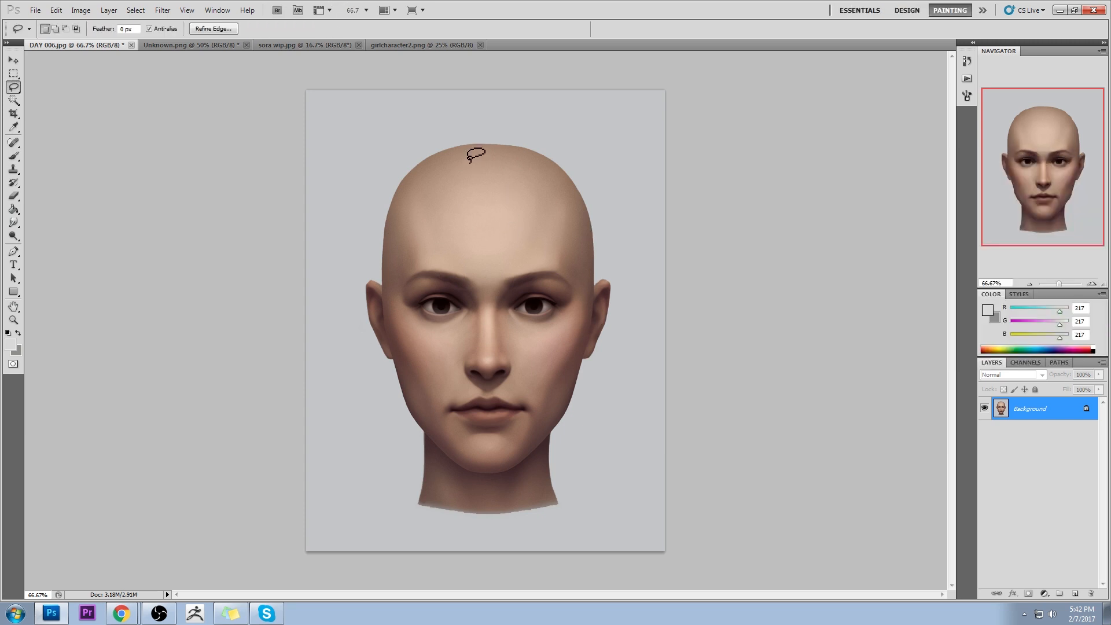
click(17, 89)
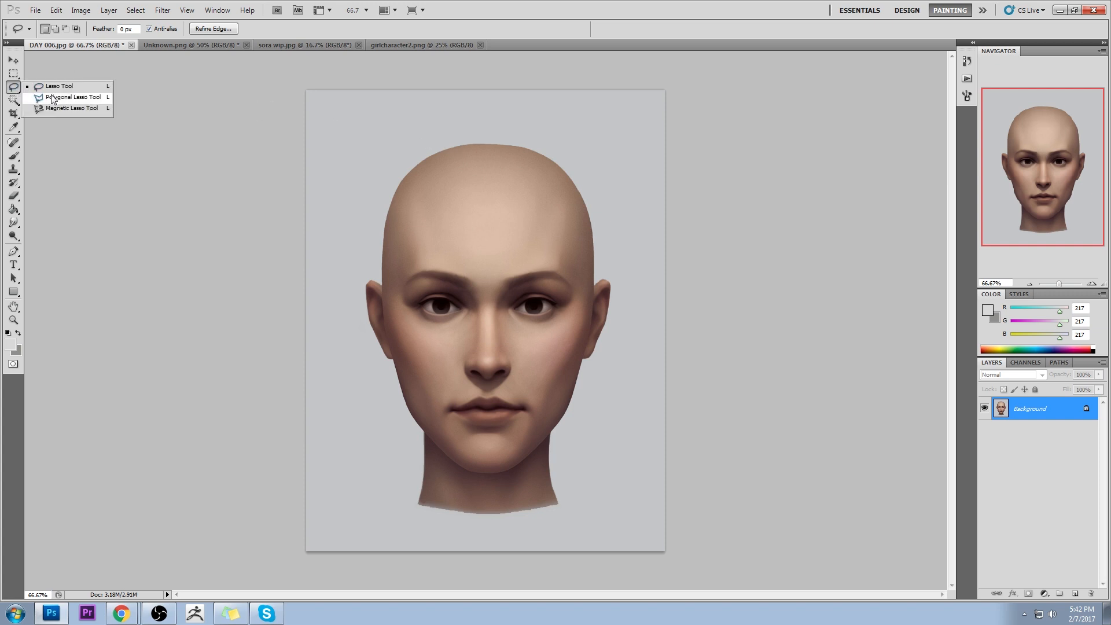
click(16, 75)
click(36, 85)
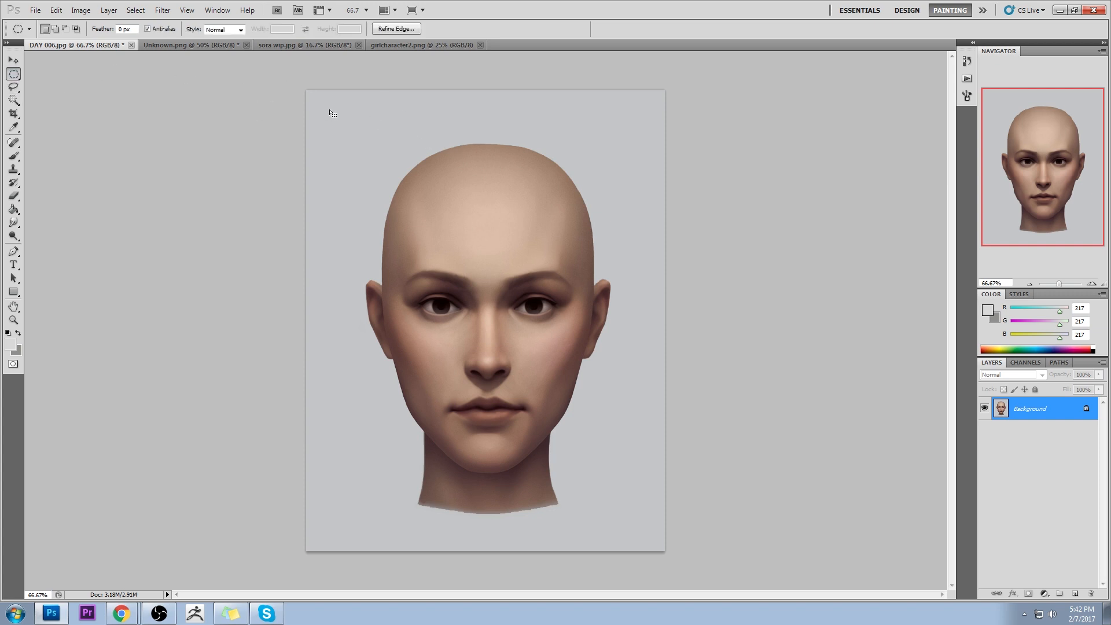
click(1074, 593)
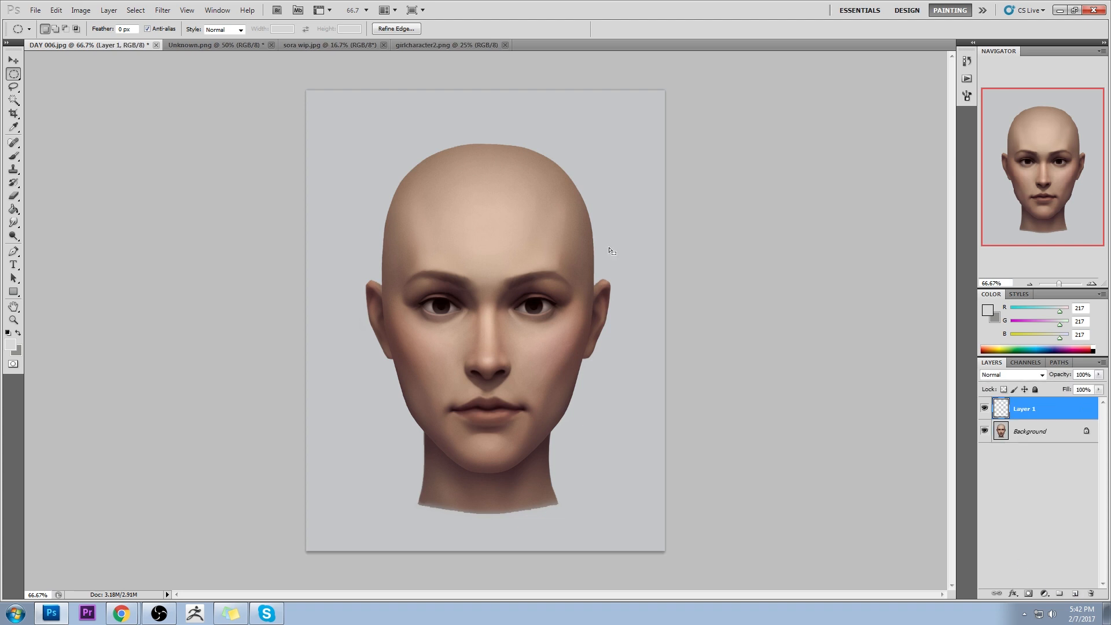
right_click(569, 186)
click(607, 197)
key(o)
key(m)
drag(322, 107, 345, 129)
drag(425, 186, 426, 188)
Set the foreground colour to mid grey 757575 for the brush
key(b)
alt+click(437, 132)
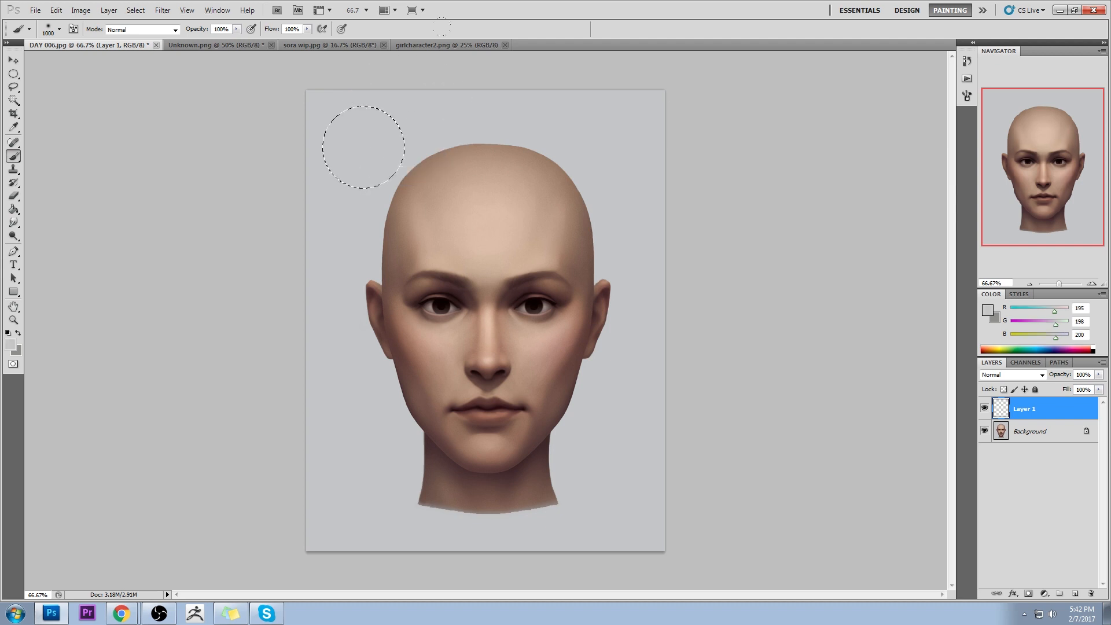
click(987, 311)
drag(822, 270, 653, 262)
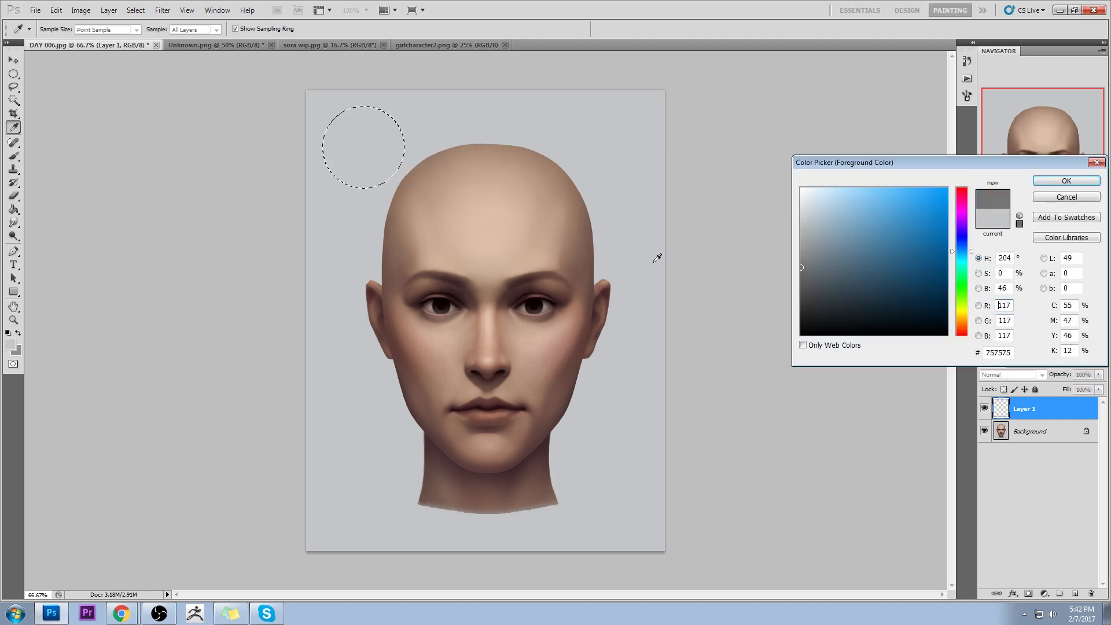
click(1078, 182)
key(ctrl+z)
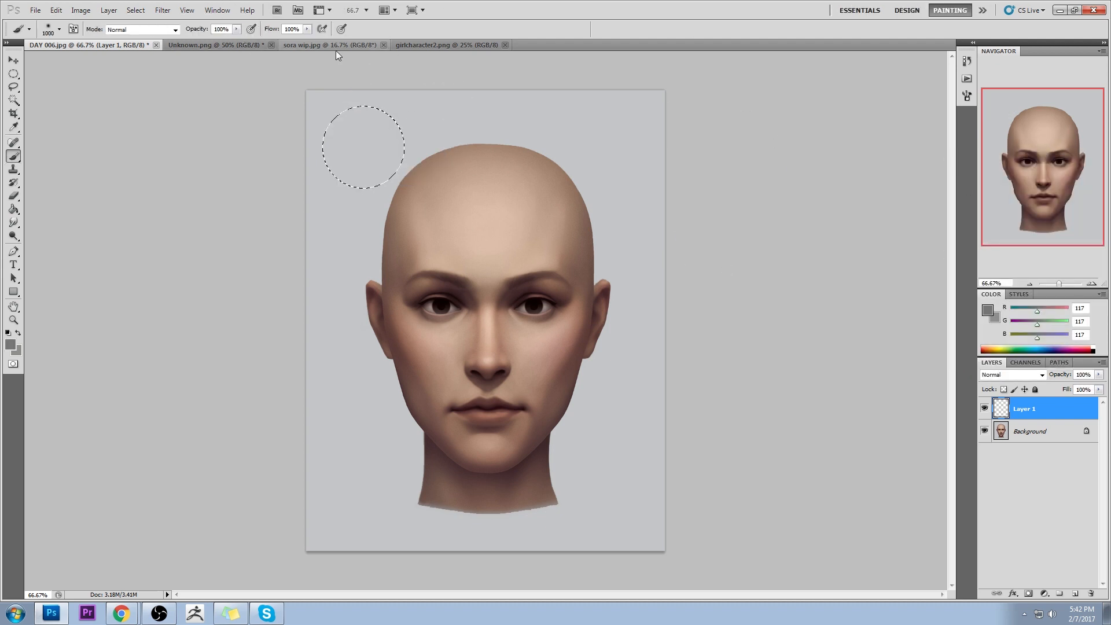
Reduce the brush to 500 px and 32% opacity, then paint soft grey shading inside the circular selection
key(bracketleft)
key(bracketleft)
key(bracketleft)
key(bracketleft)
key(bracketleft)
click(236, 29)
drag(234, 41, 200, 43)
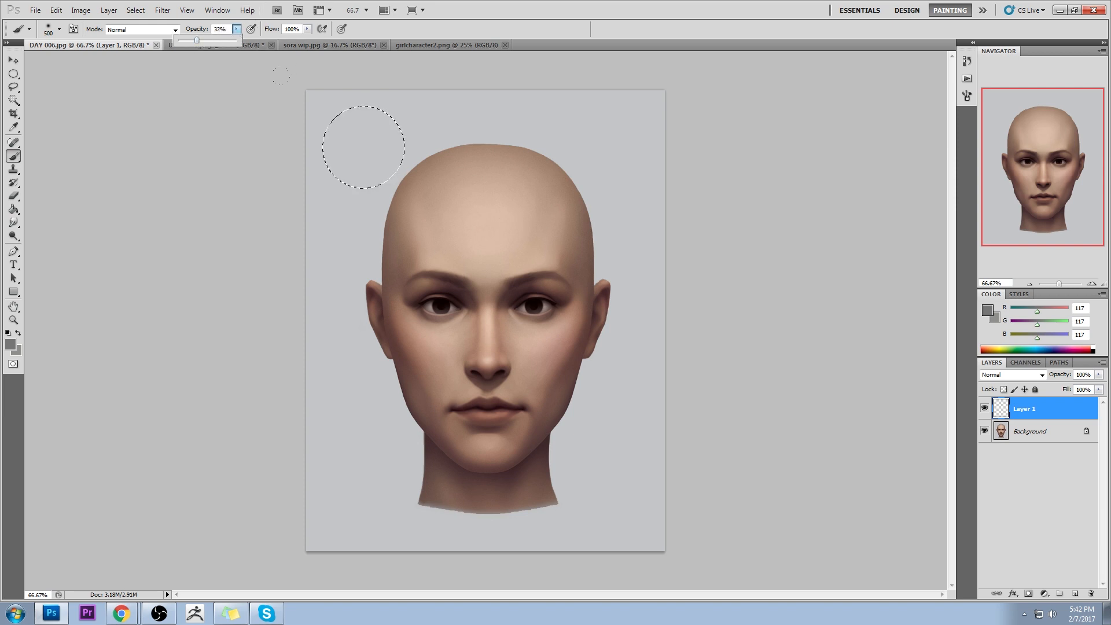
mouse_move(341, 130)
mouse_down()
mouse_move(382, 165)
mouse_move(450, 175)
mouse_up()
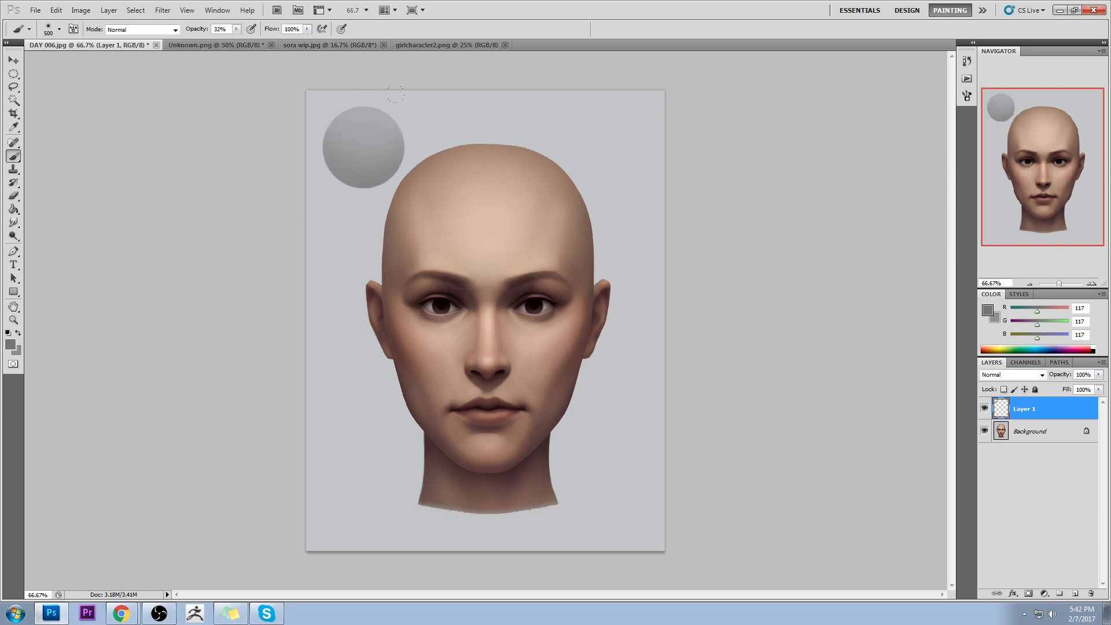
Set the foreground colour to light grey e9e9e9 and paint a soft highlight over the upper part of the sphere
alt+click(534, 116)
click(987, 311)
drag(786, 207, 787, 201)
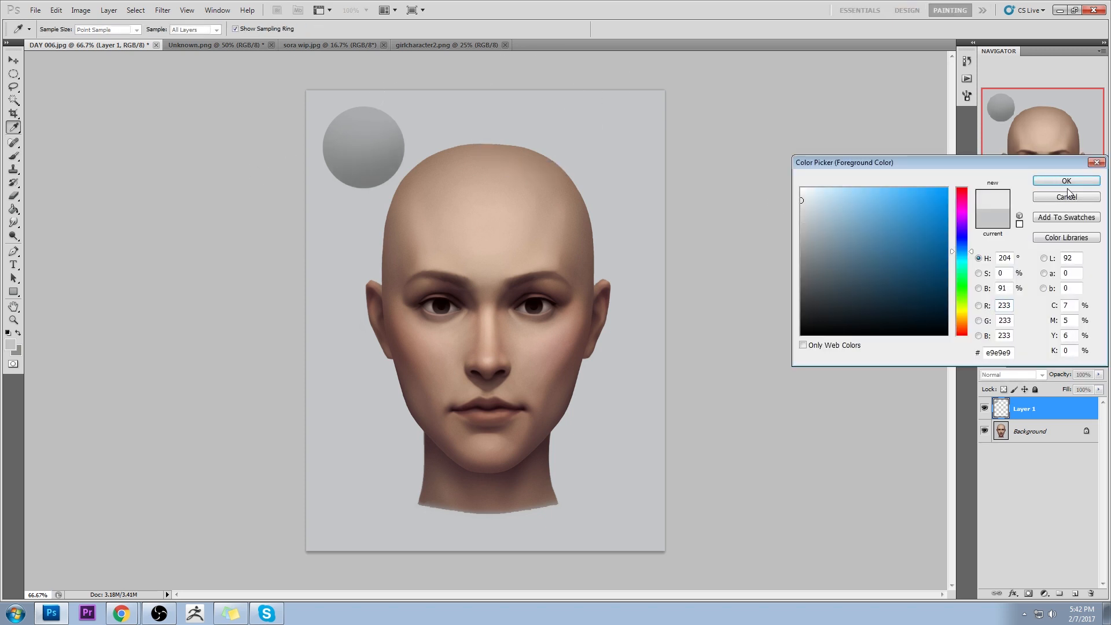
click(1067, 183)
key(bracketright)
key(bracketright)
key(bracketright)
key(bracketright)
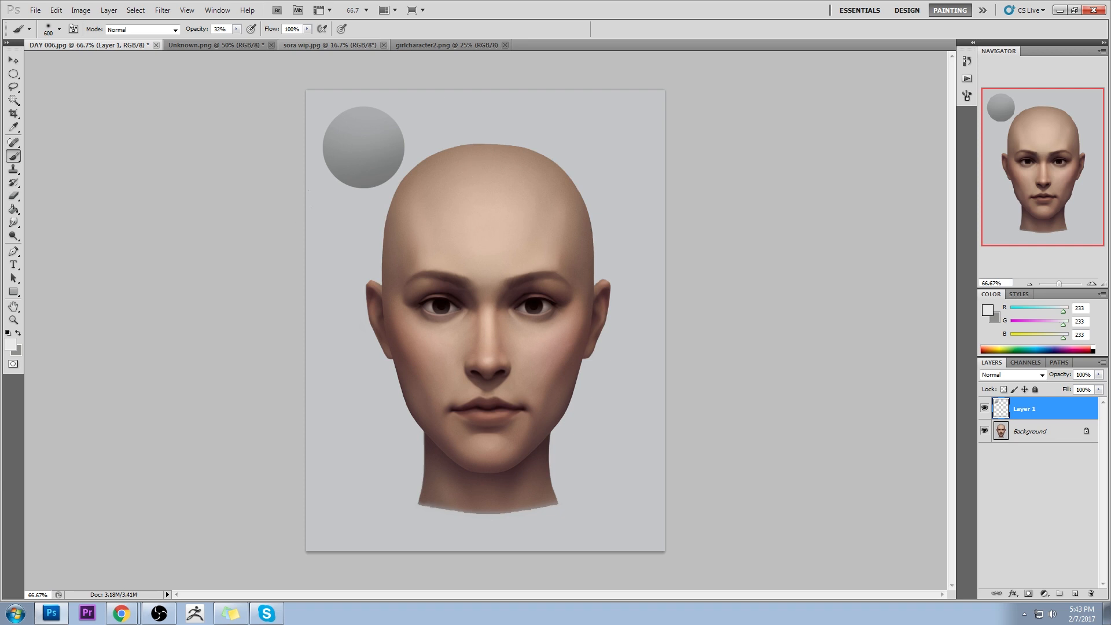
mouse_move(360, 118)
mouse_down()
mouse_move(365, 130)
mouse_move(350, 136)
mouse_up()
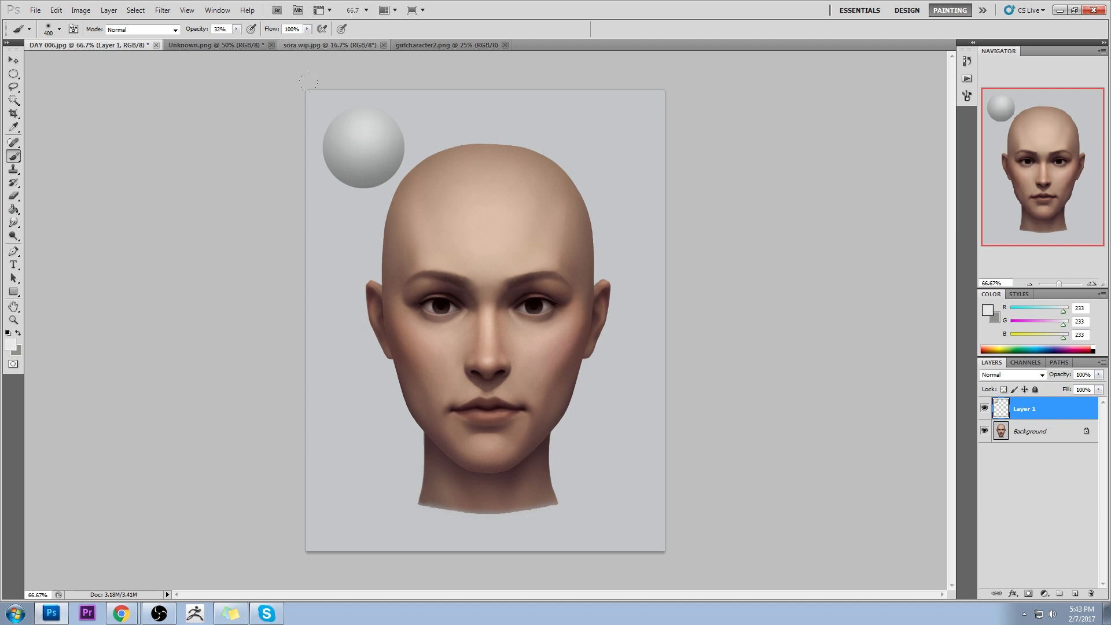
Sample the dark grey at the sphere's edge as the foreground colour and set the brush size to 400 px
key(bracketleft)
key(bracketleft)
key(bracketleft)
key(bracketleft)
alt+click(406, 152)
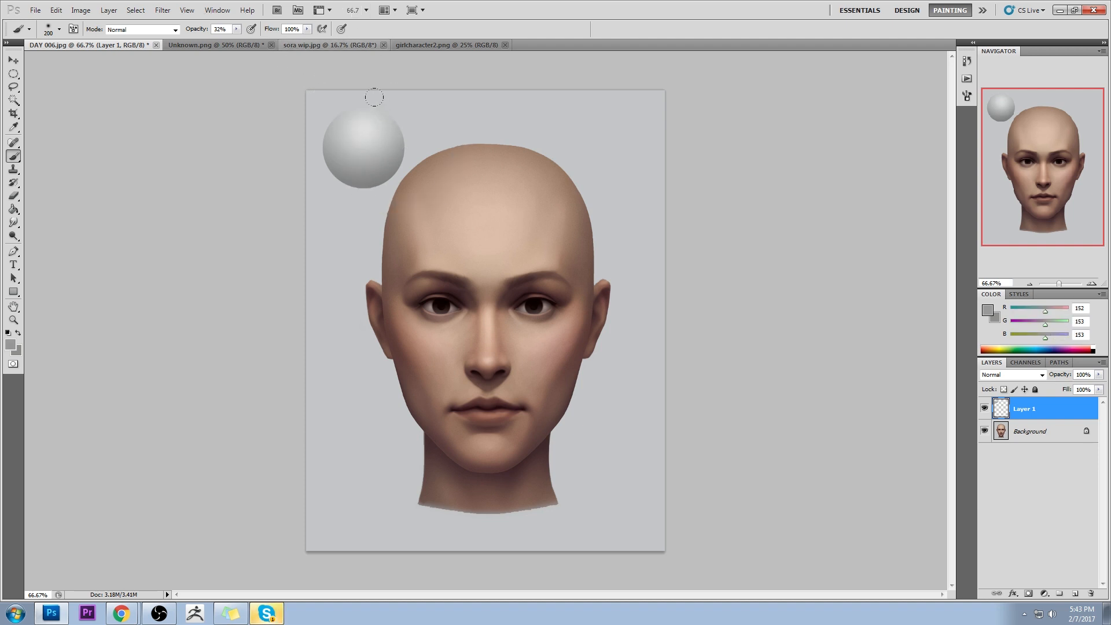
key(bracketright)
key(bracketright)
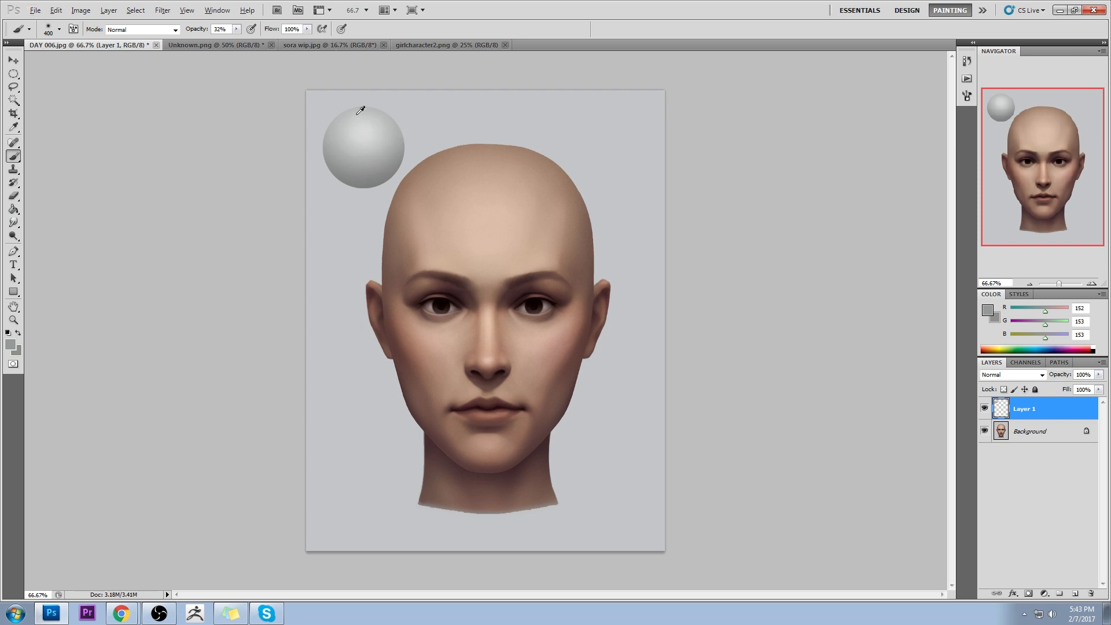
key(alt)
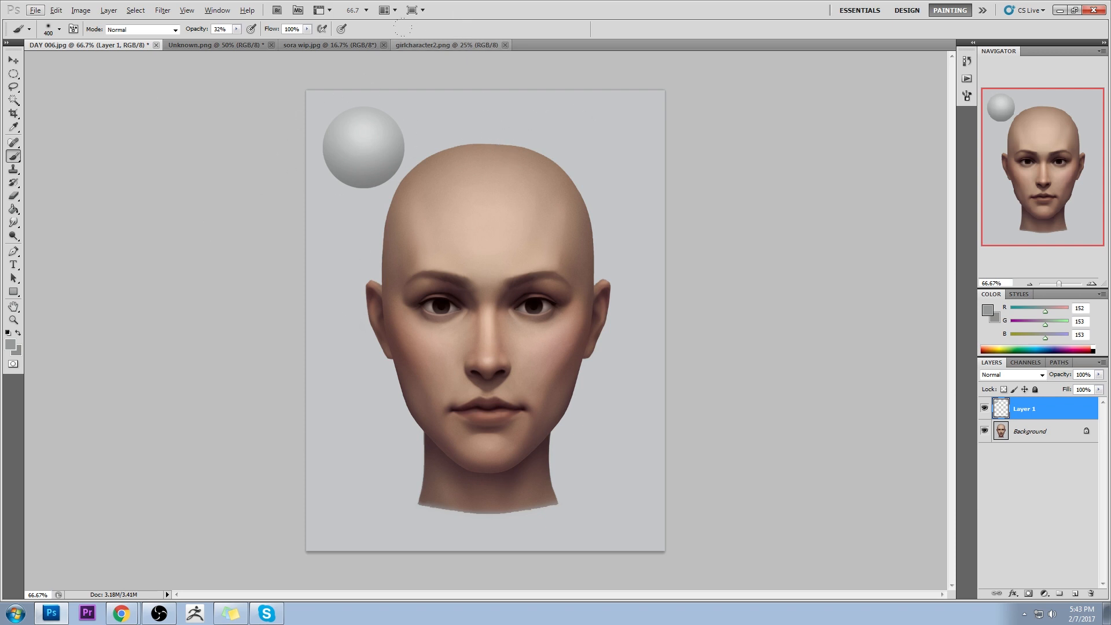
Sample the sphere's shaded and lit edges and the head's side edges in the foreground Color Picker to compare values, discarding the picks
click(987, 310)
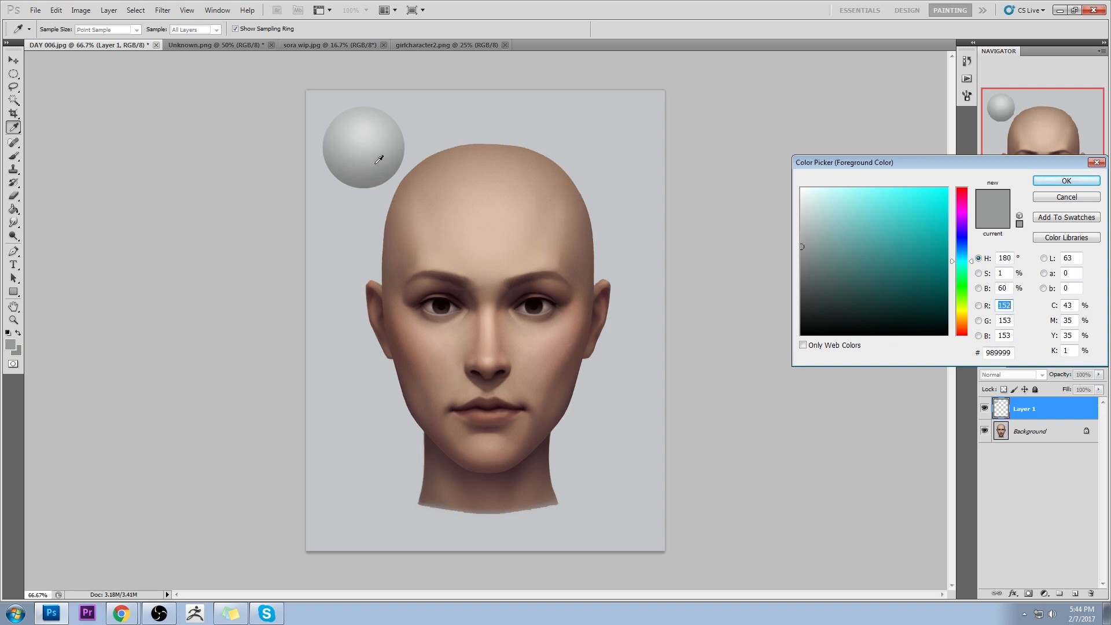
click(400, 157)
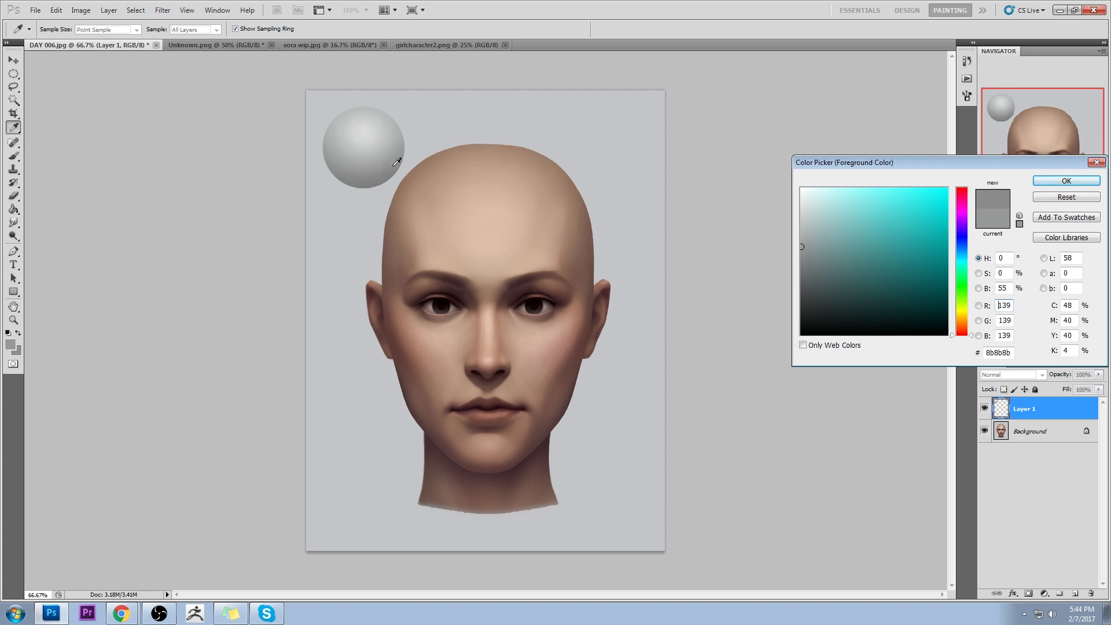
click(389, 119)
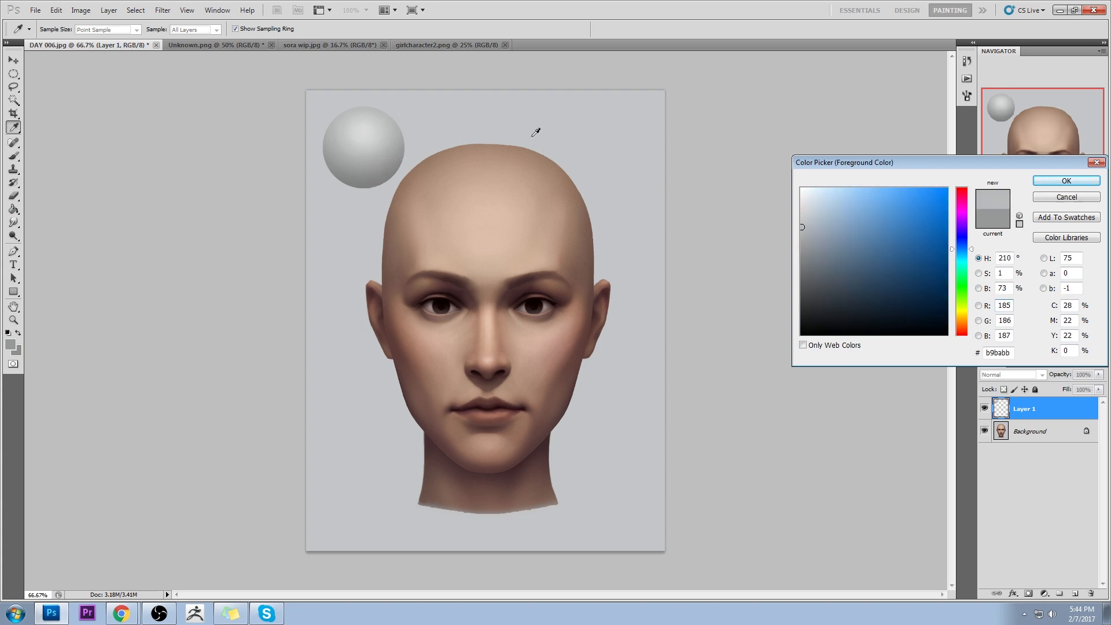
click(589, 326)
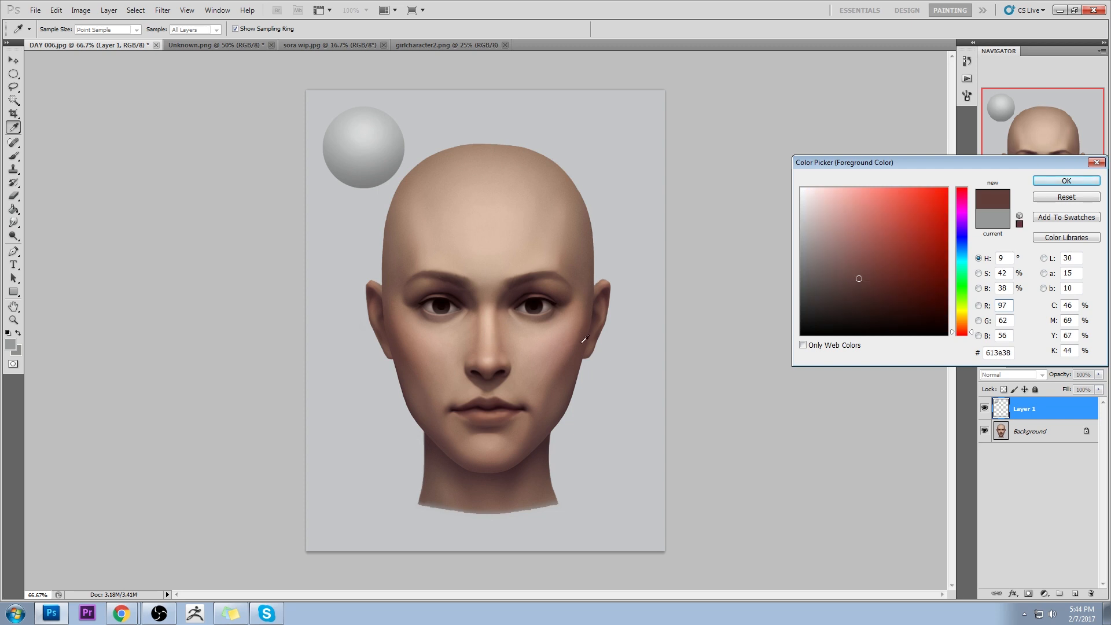
click(594, 232)
click(593, 234)
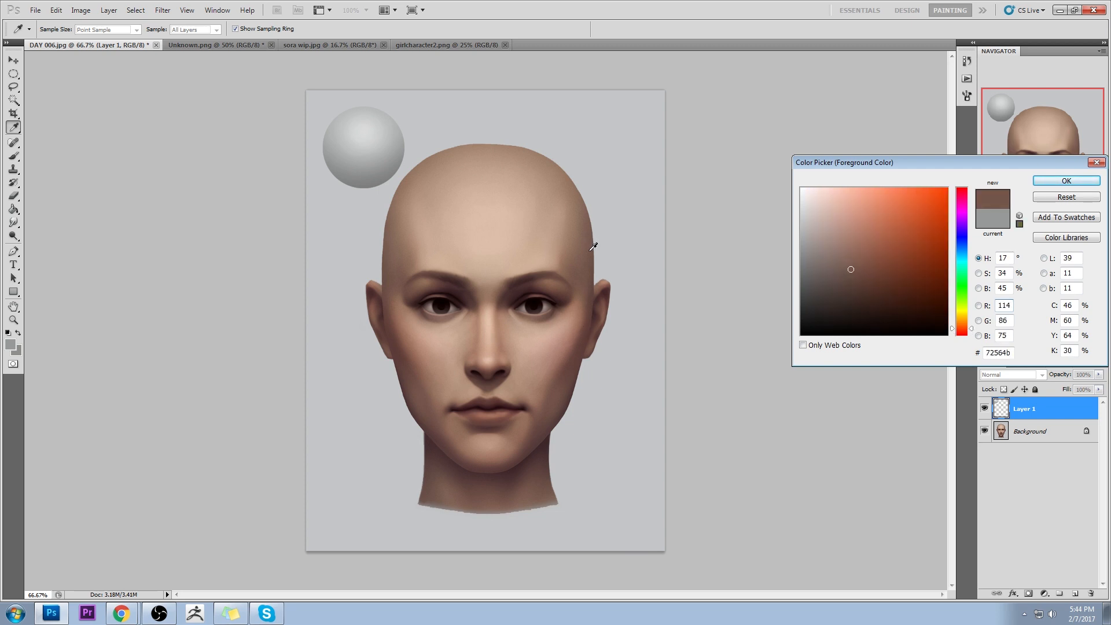
click(387, 244)
click(1067, 197)
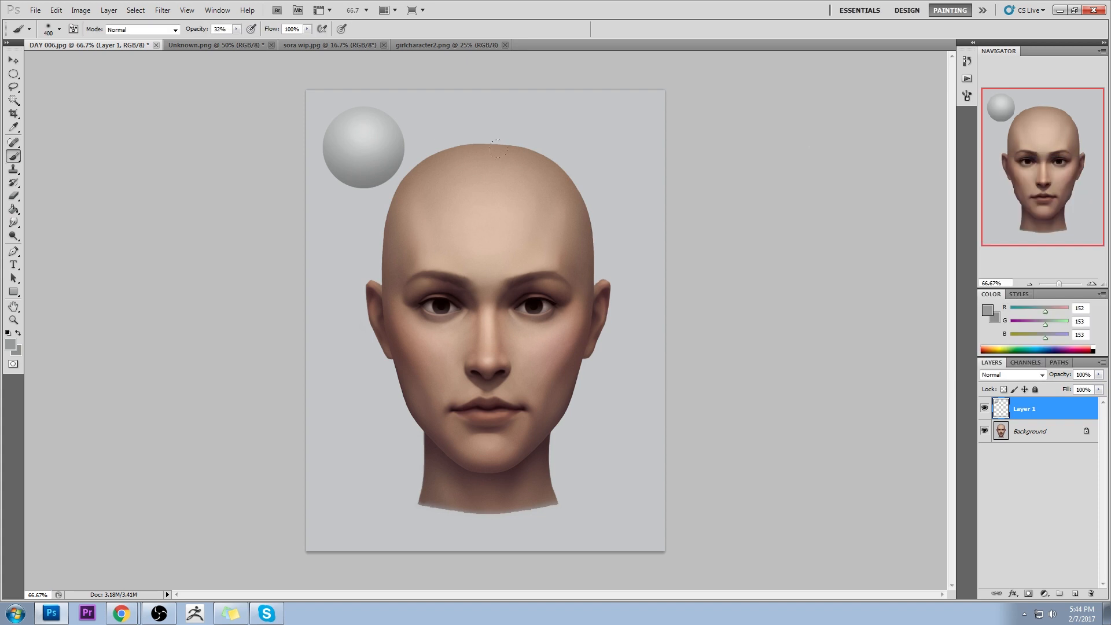
Select the head on the Background layer by wand-selecting the plain backdrop at tolerance 15 and inverting the selection
alt+click(562, 217)
key(w)
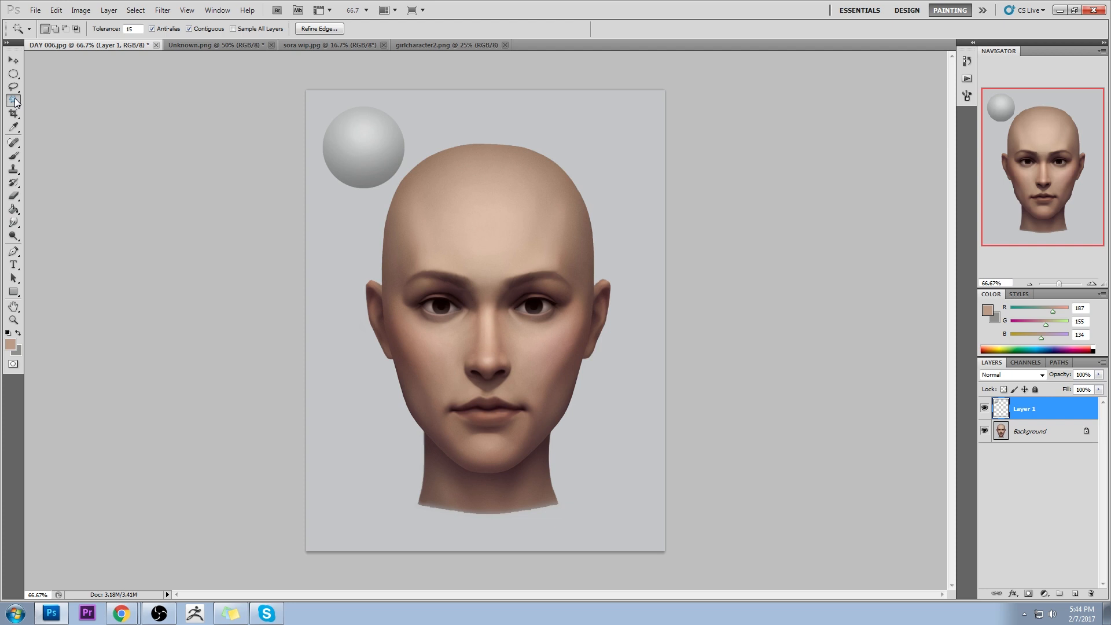
click(627, 384)
click(1060, 441)
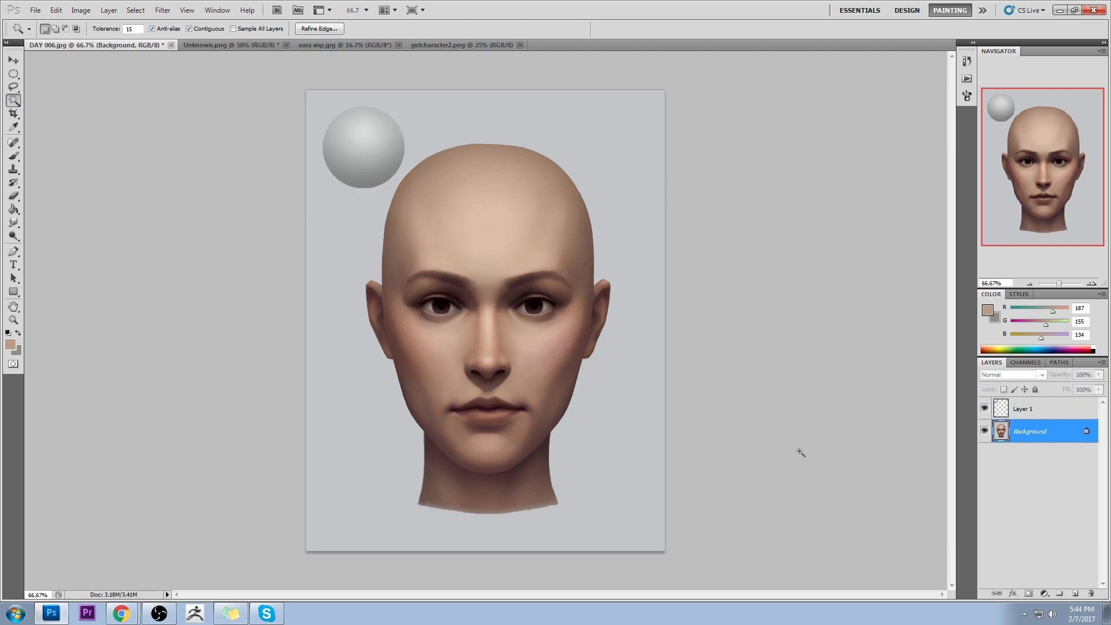
click(610, 389)
key(m)
right_click(610, 352)
click(637, 366)
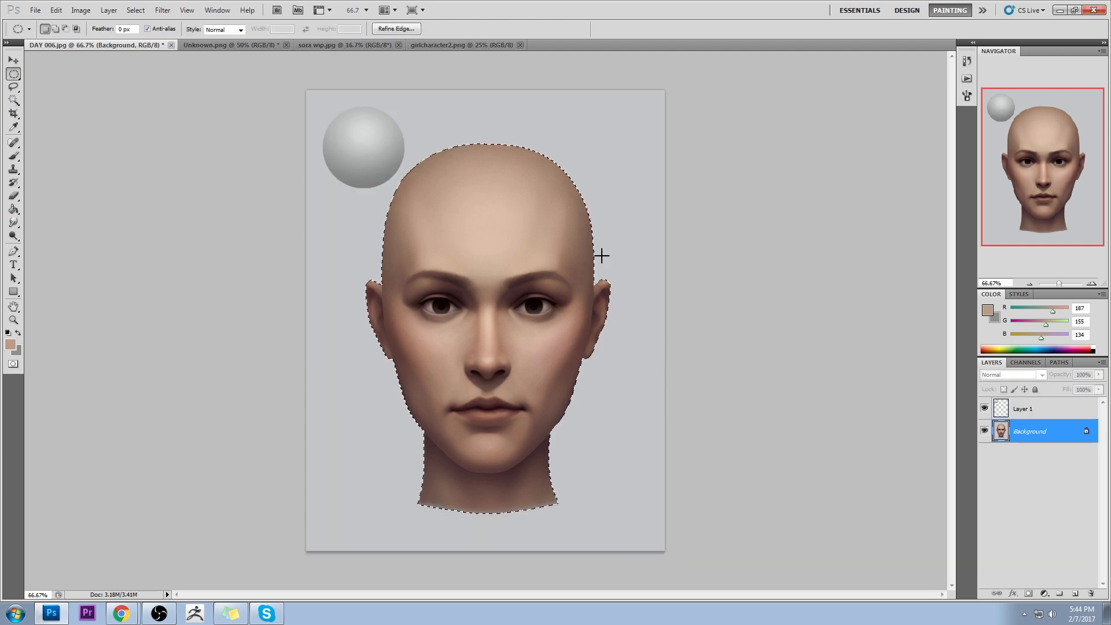
Hide the selection outline, sample the skin tone at the upper forehead and set the brush blending mode to Lighten
key(b)
key(ctrl+h)
alt+click(553, 186)
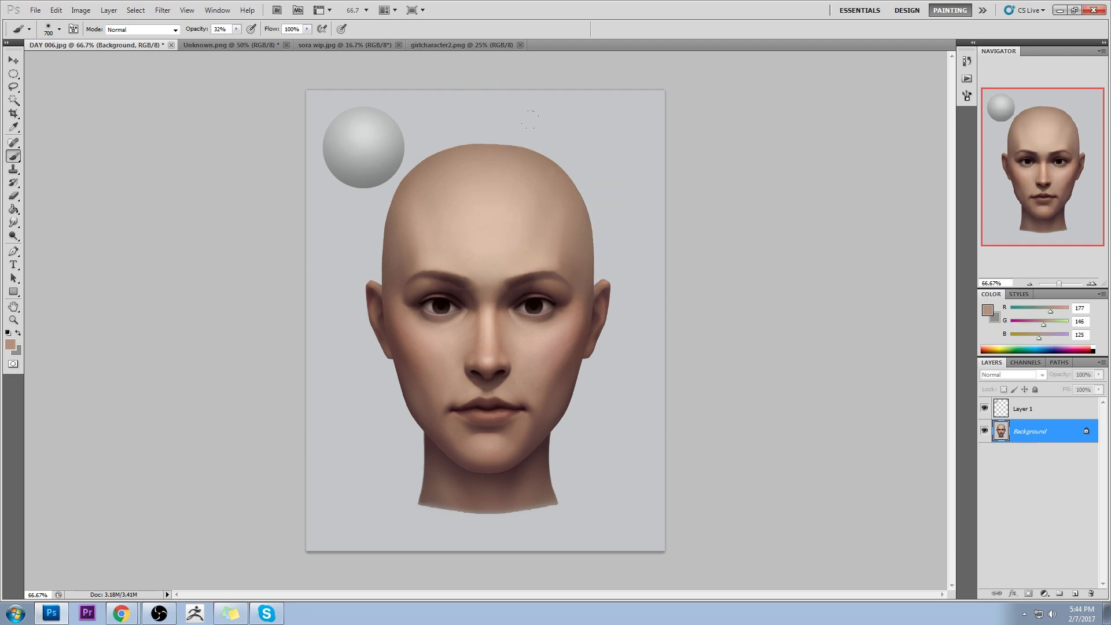
click(165, 30)
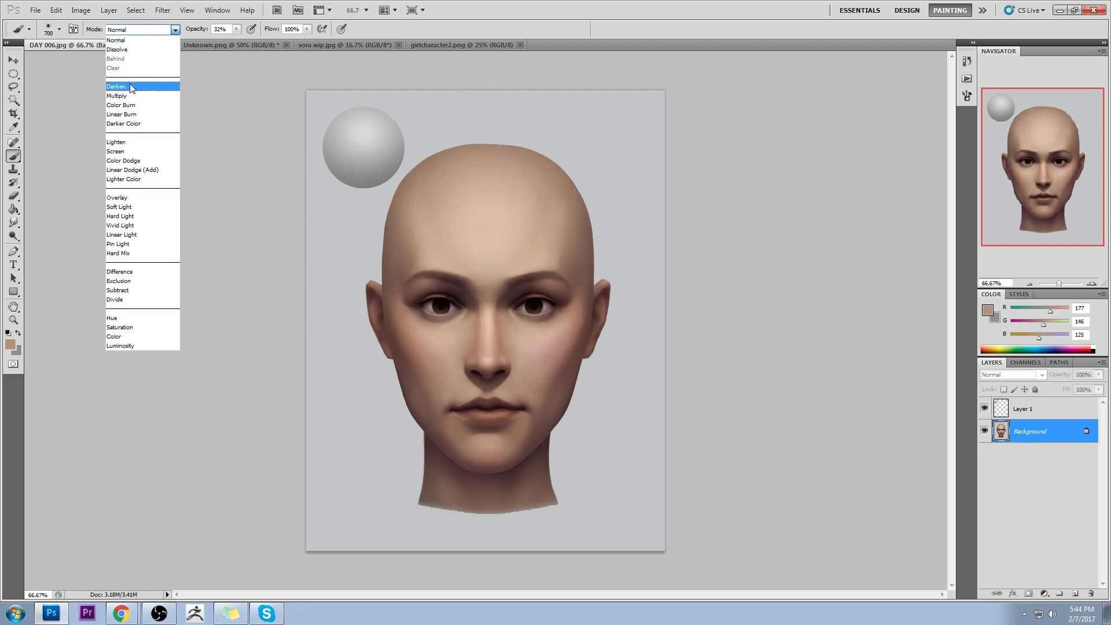
click(117, 143)
Paint soft lighter skin tone along both side edges of the head with a 500 to 600 px brush at 32% opacity
click(589, 269)
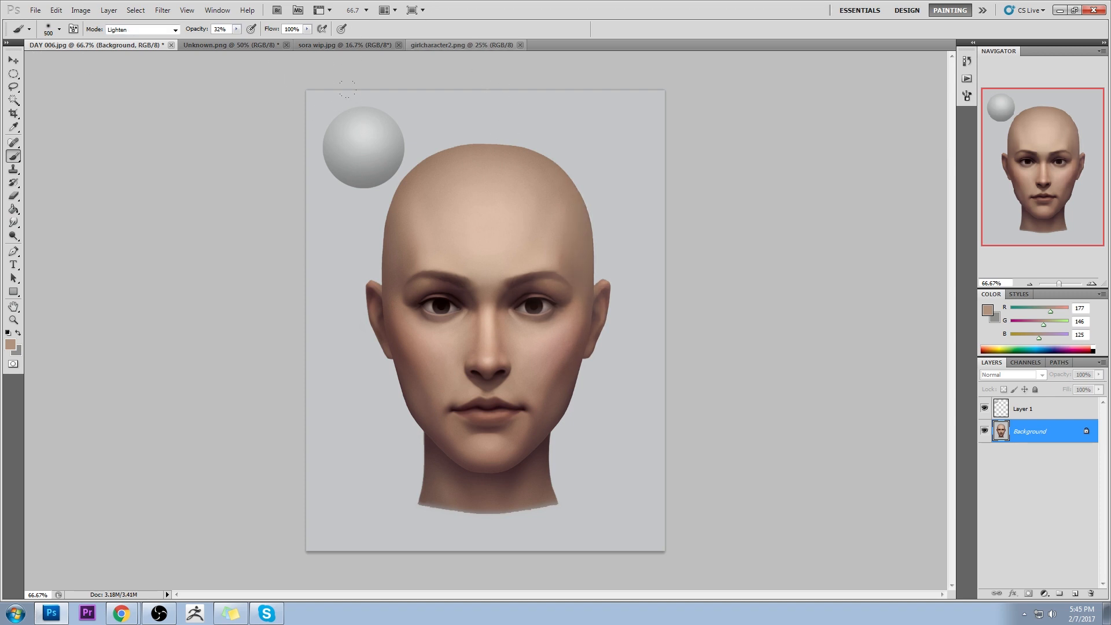
click(338, 290)
click(379, 263)
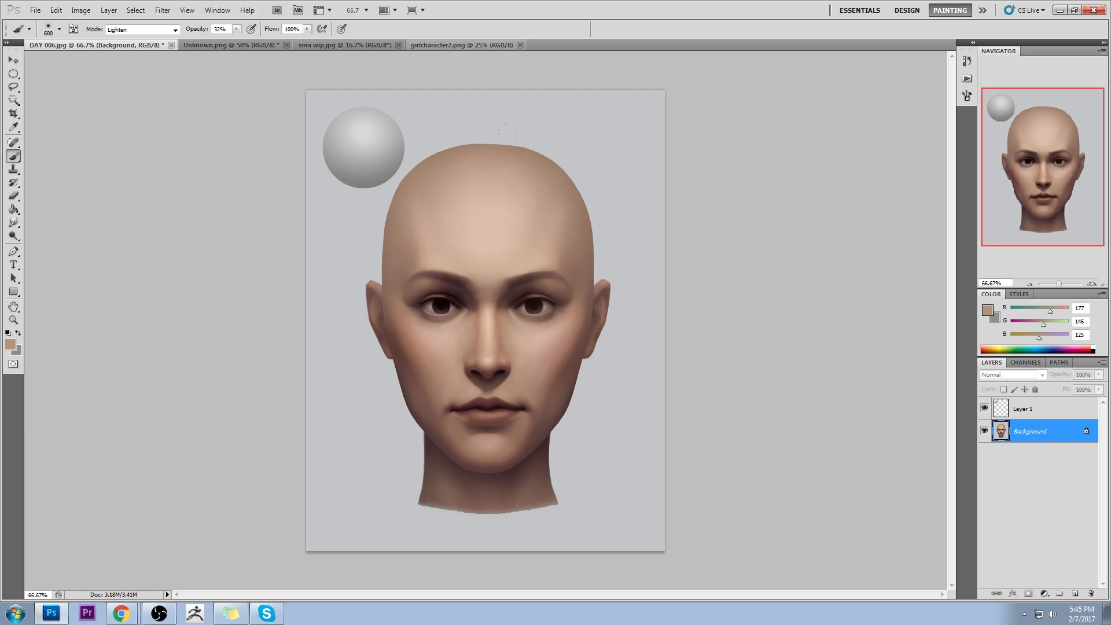
key(ctrl+z)
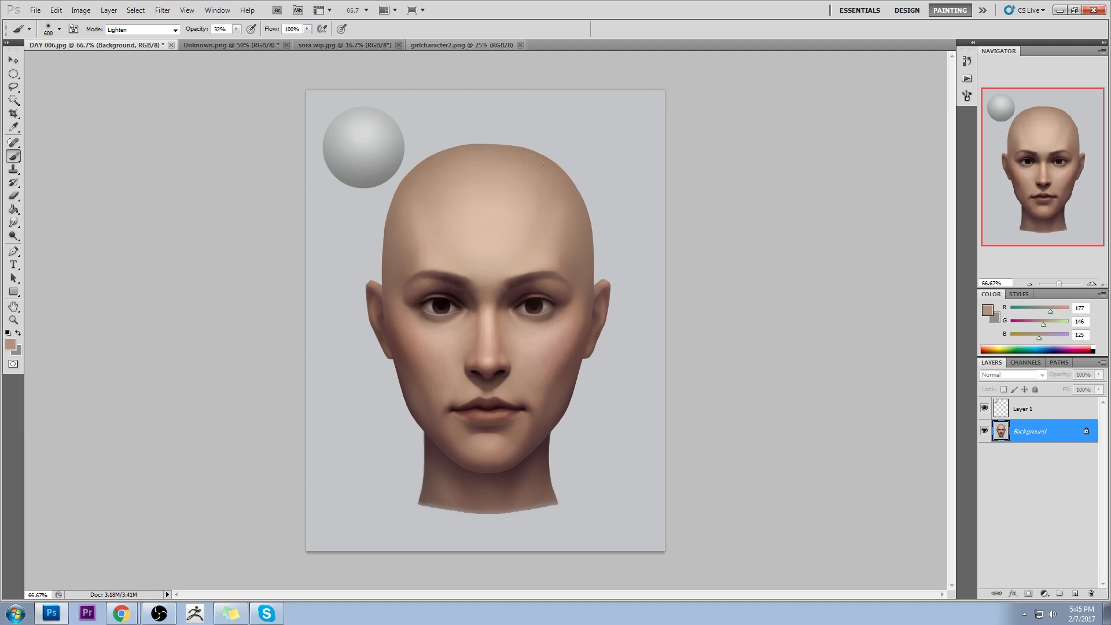
click(635, 308)
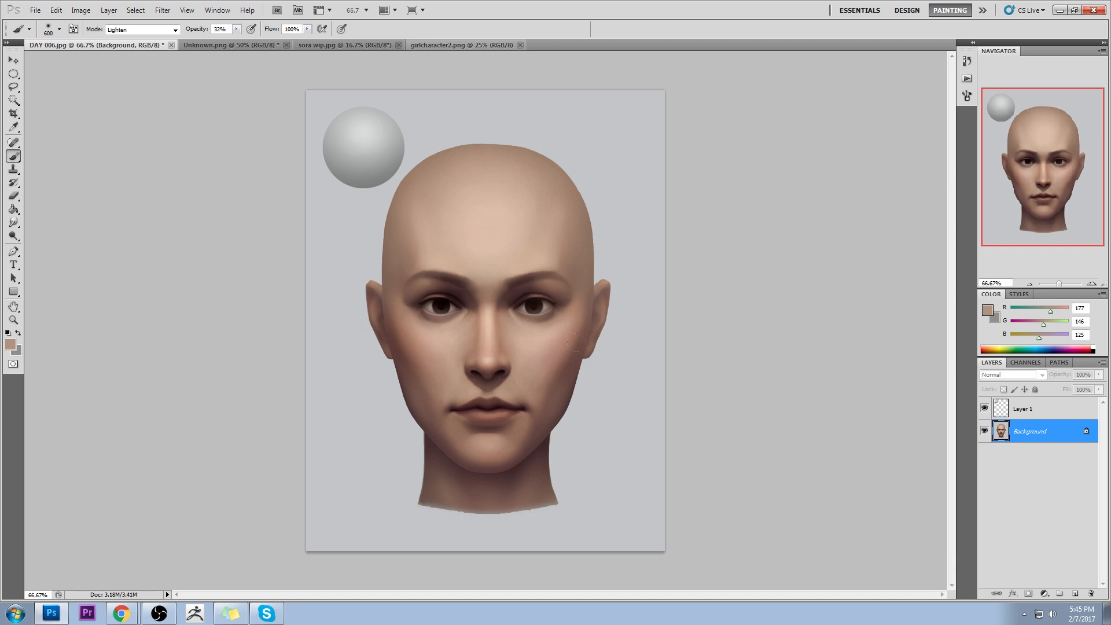
Examine the whole painting at 50% and sample the forehead, cheek and sphere edges to compare their values
alt+click(496, 218)
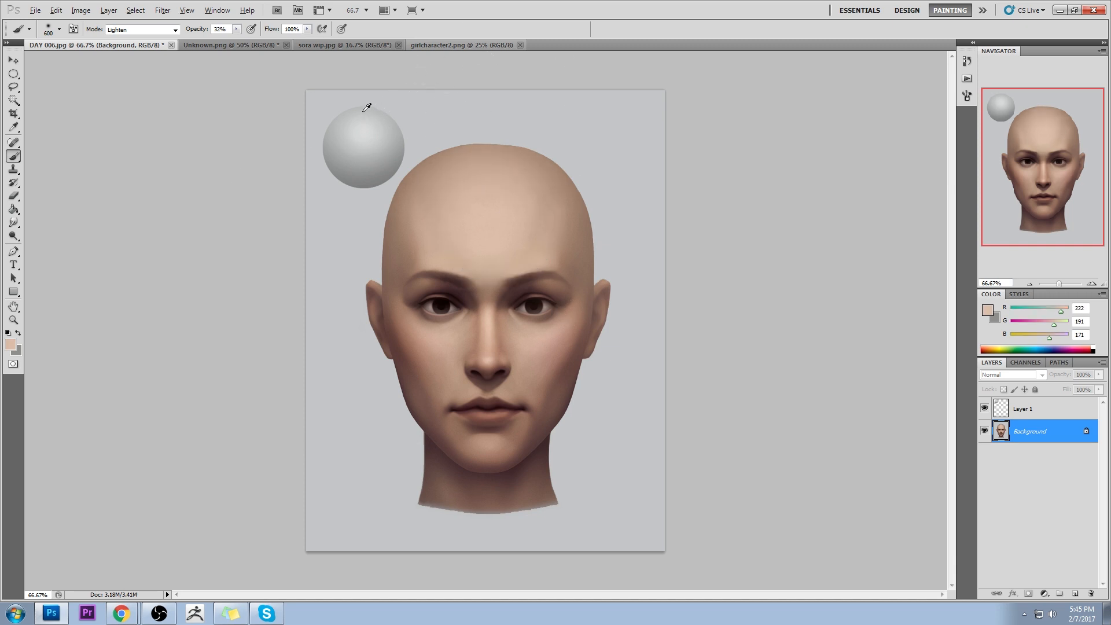
alt+click(512, 206)
key(ctrl+0)
key(ctrl+minus)
key(ctrl+minus)
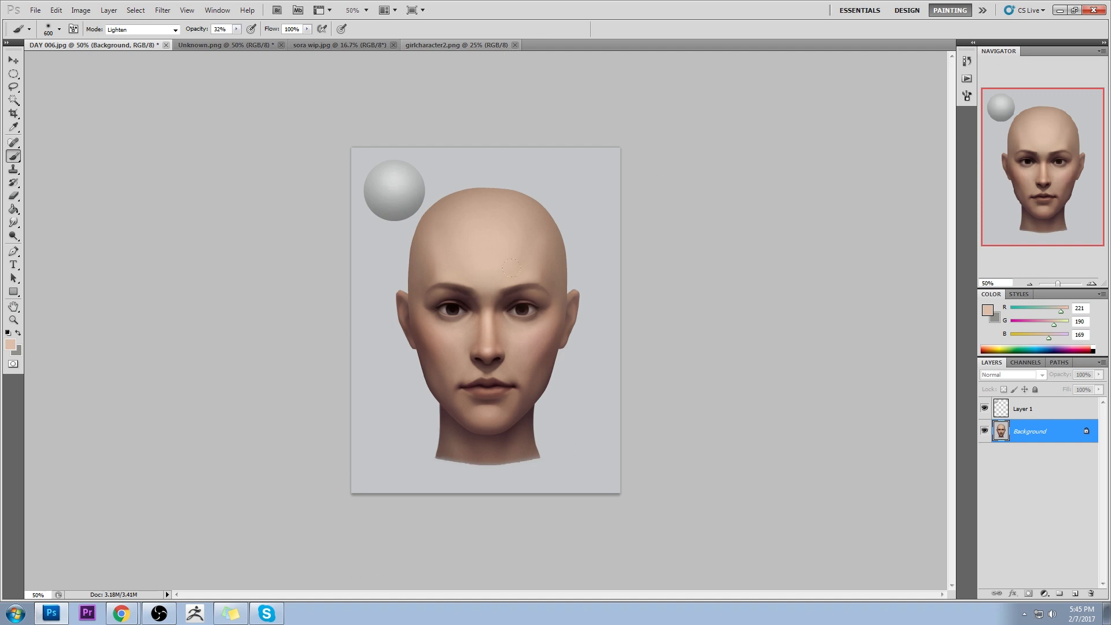
alt+click(549, 319)
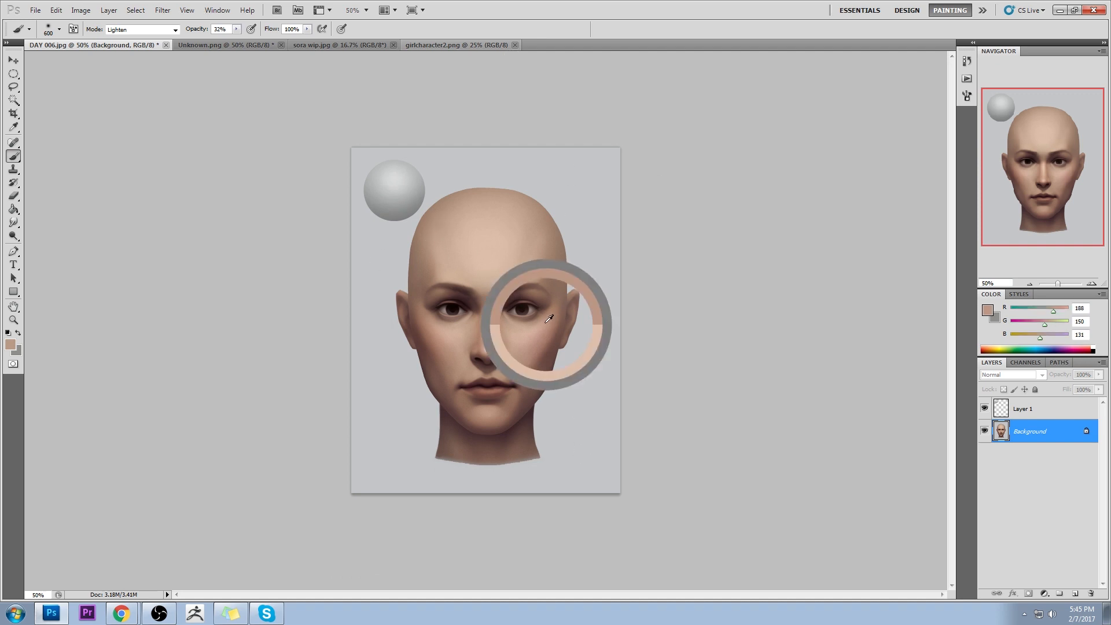
alt+click(398, 215)
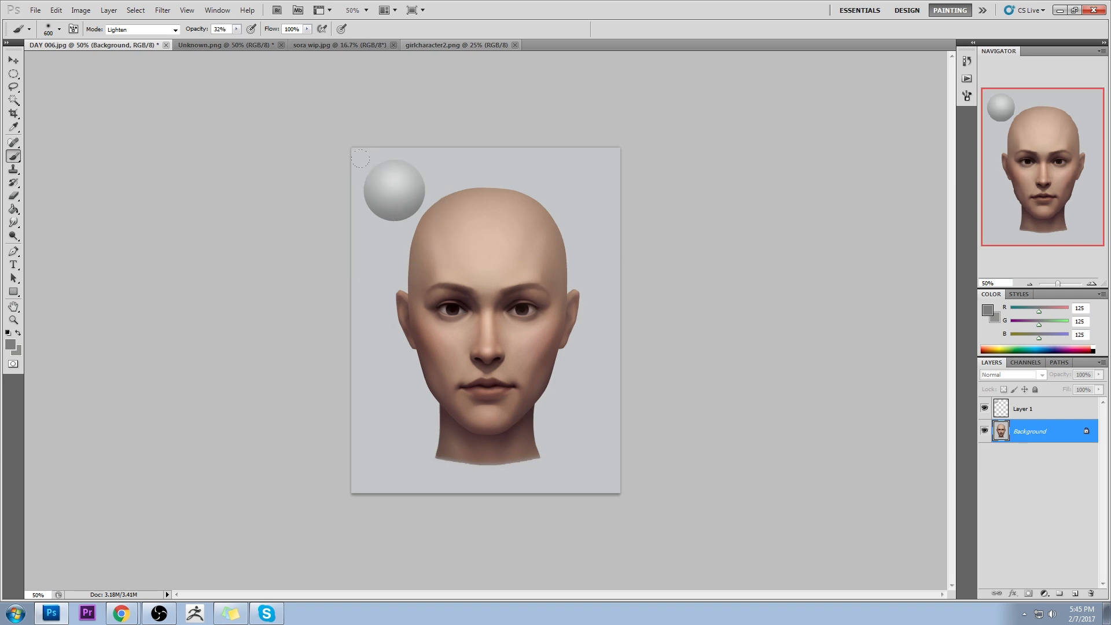
alt+click(424, 197)
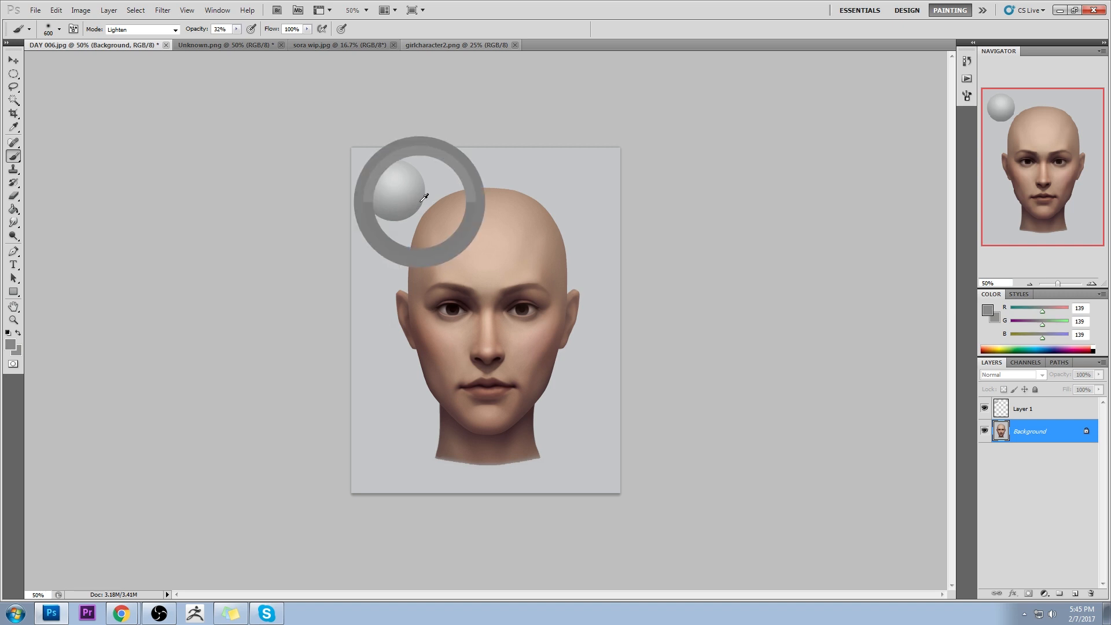
drag(424, 197, 399, 215)
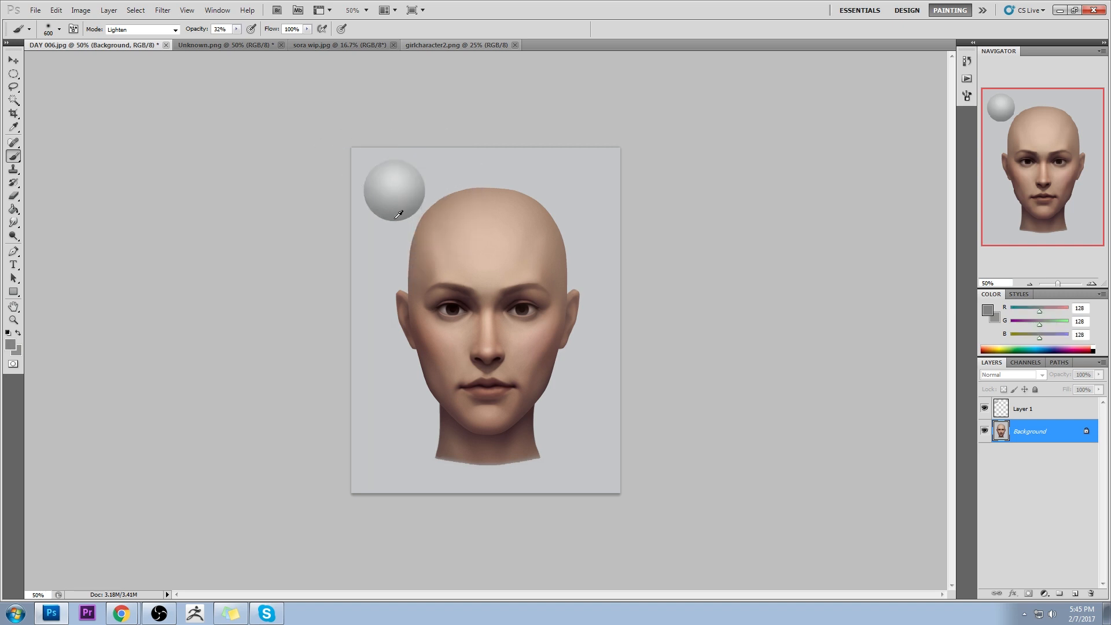
alt+click(564, 312)
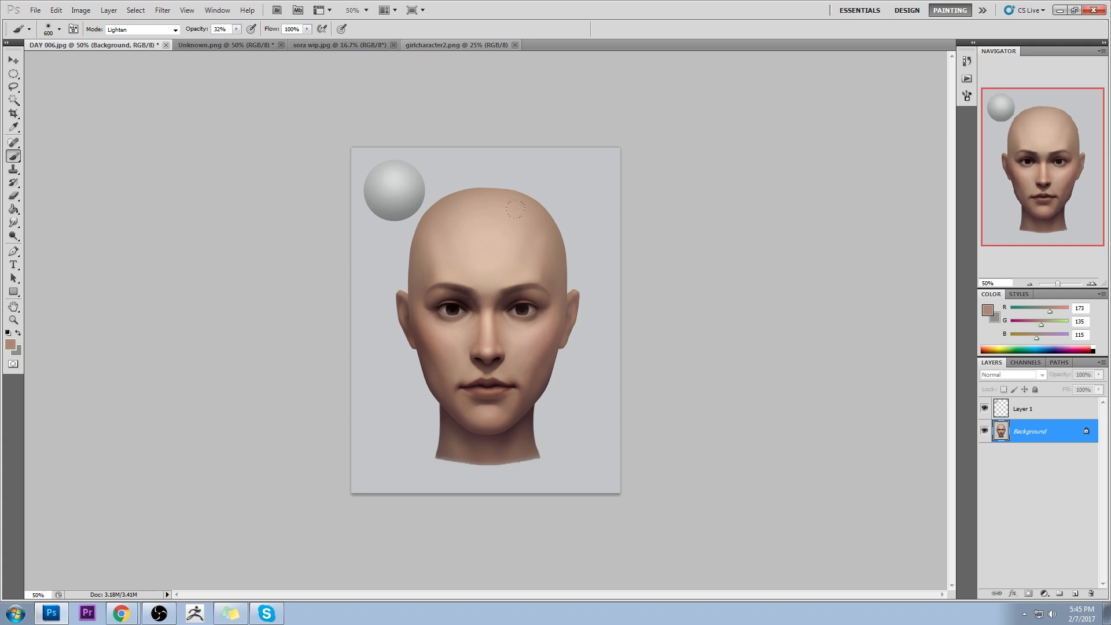
key(alt)
key(alt+Tab)
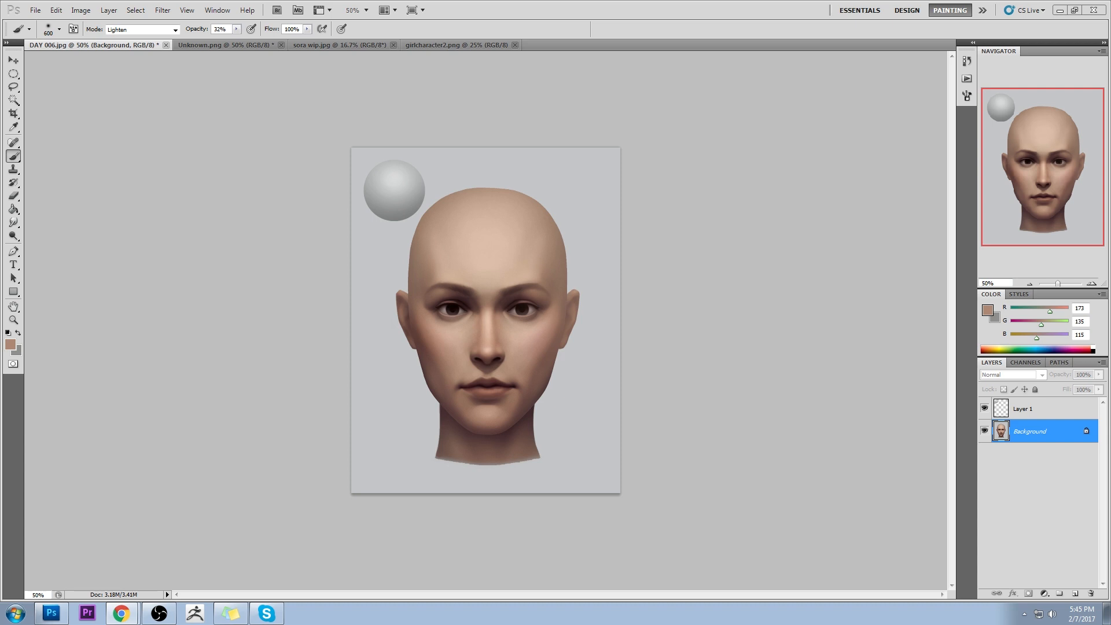
key(alt+Tab)
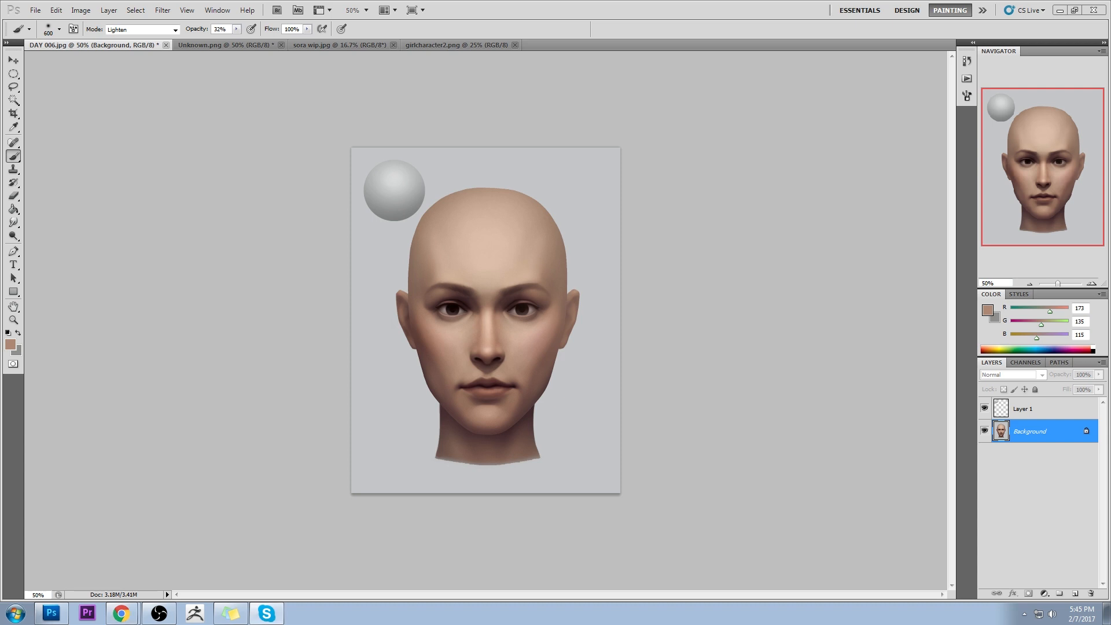
key(alt+Tab)
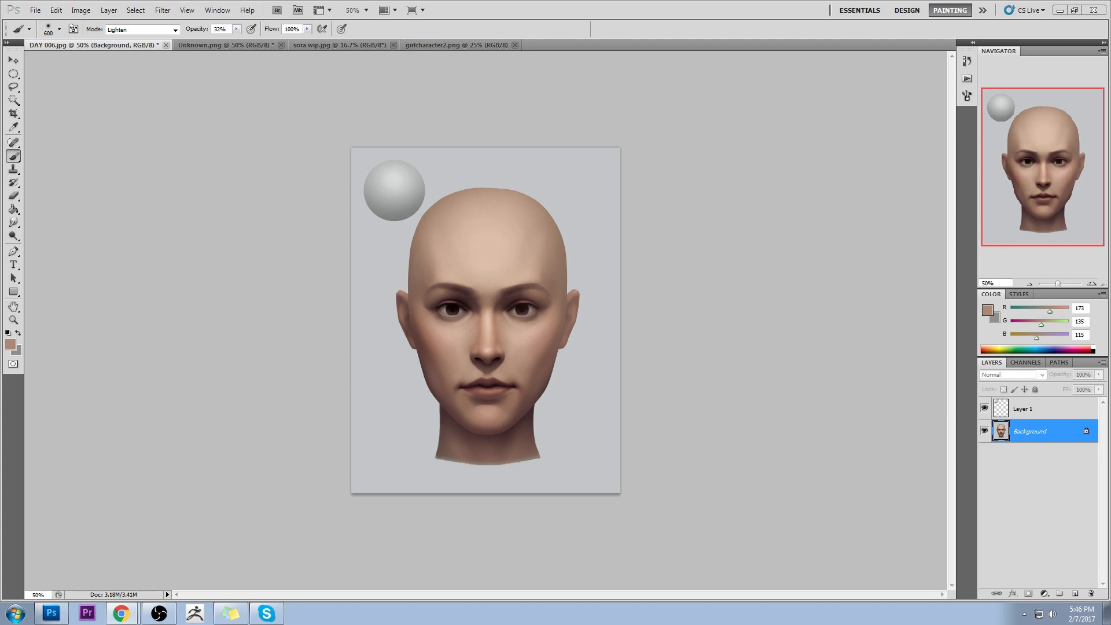
click(617, 166)
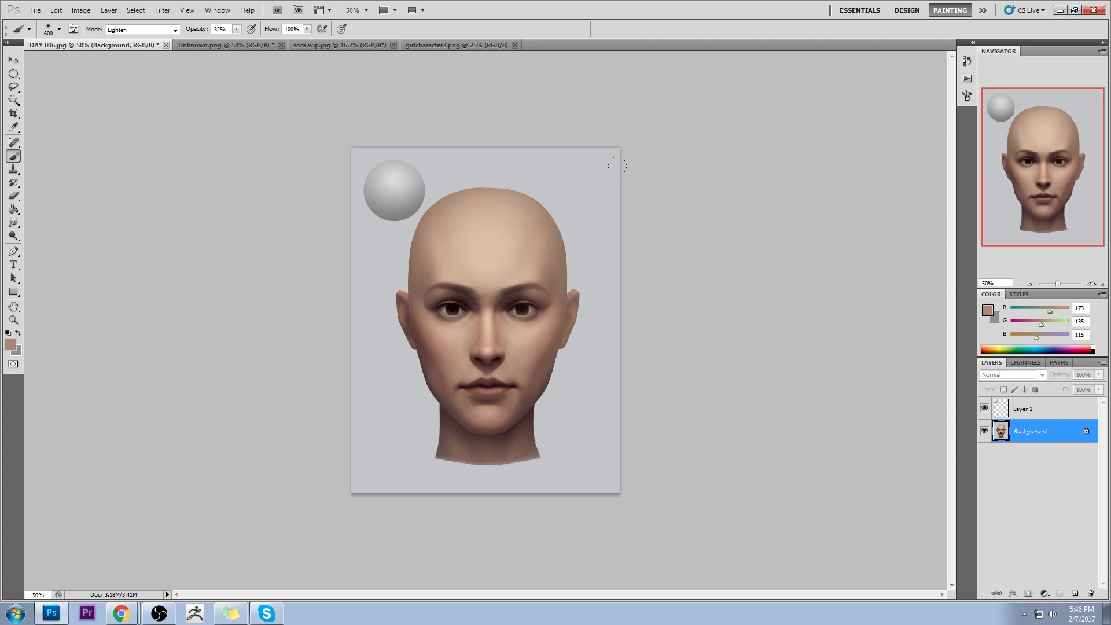
Sample skin tones on the forehead, cheek and ear to compare how dark the head gets toward its sides
alt+click(540, 220)
alt+click(521, 234)
alt+click(419, 310)
alt+click(570, 330)
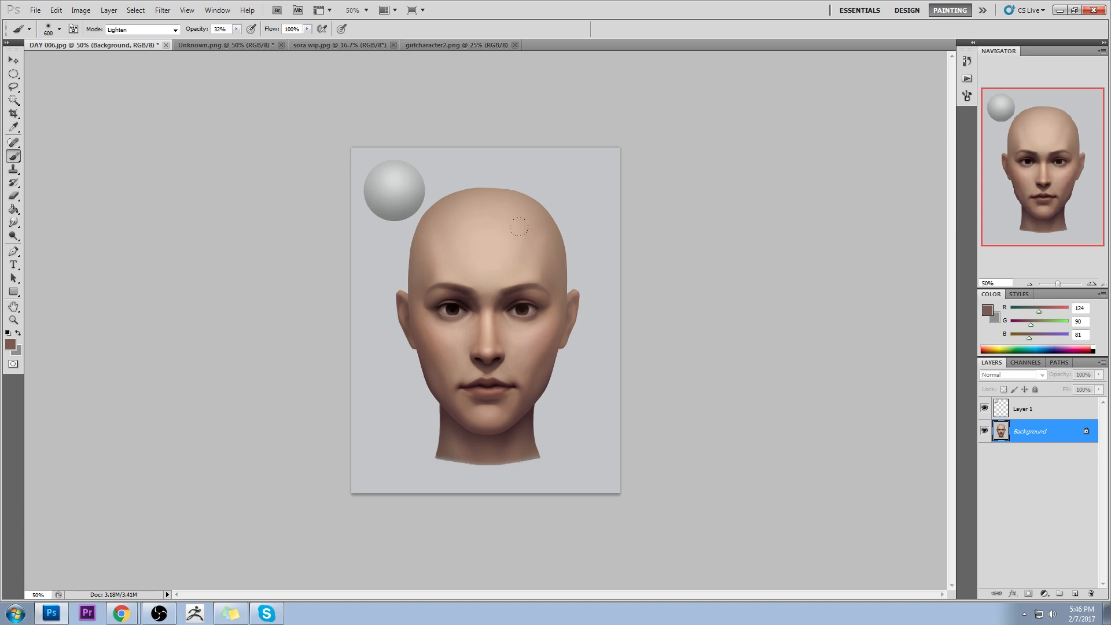
Sample the greys along the sphere's lower shaded area to examine its shadow and edge values
alt+click(399, 213)
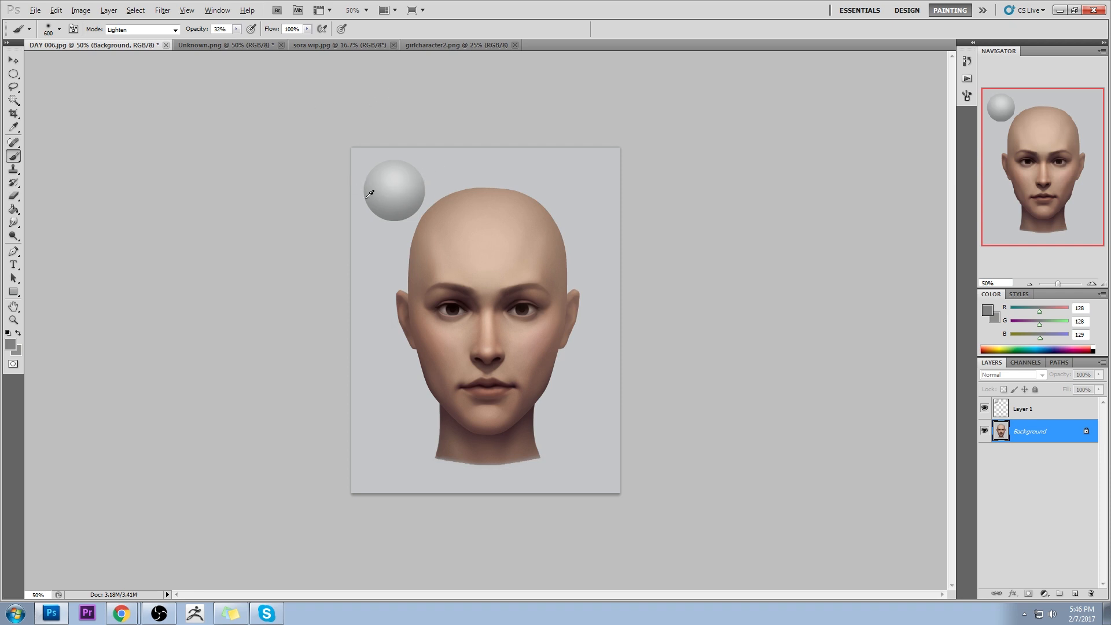
alt+click(403, 215)
alt+click(398, 214)
alt+click(399, 213)
key(alt)
key(alt)
key(alt)
key(alt)
Try a soft cheek-toned stroke beside the inner brow with a 200 px brush at 32% opacity
alt+click(523, 332)
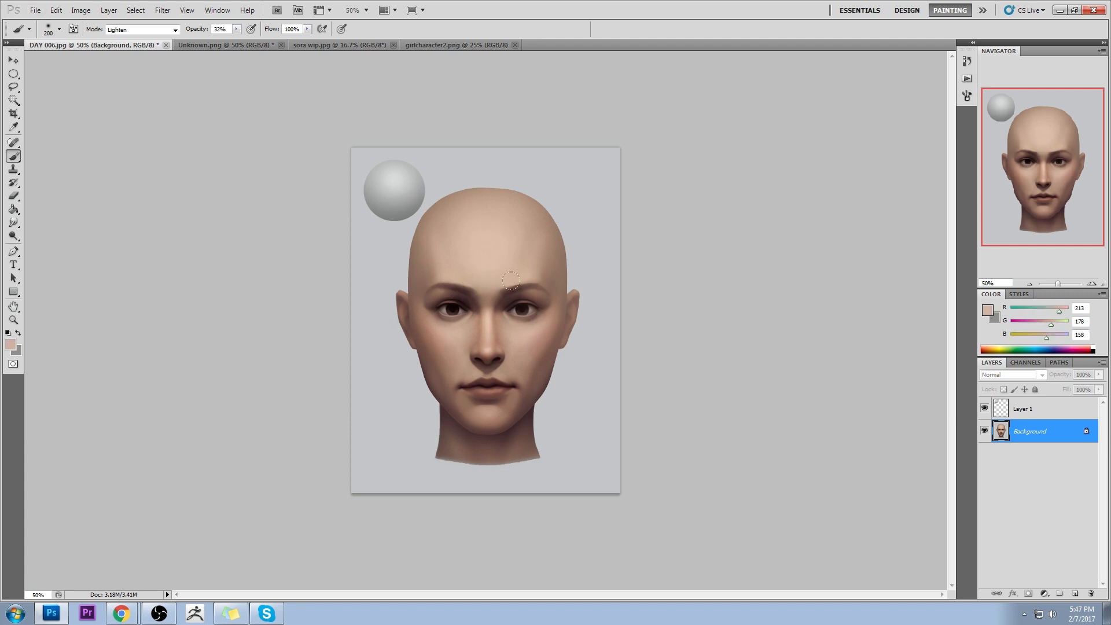
drag(511, 281, 502, 301)
key(ctrl+z)
Lower the brush opacity to 18% and softly lighten the areas under both eyebrows with the sampled cheek tone
click(237, 29)
click(227, 42)
click(187, 109)
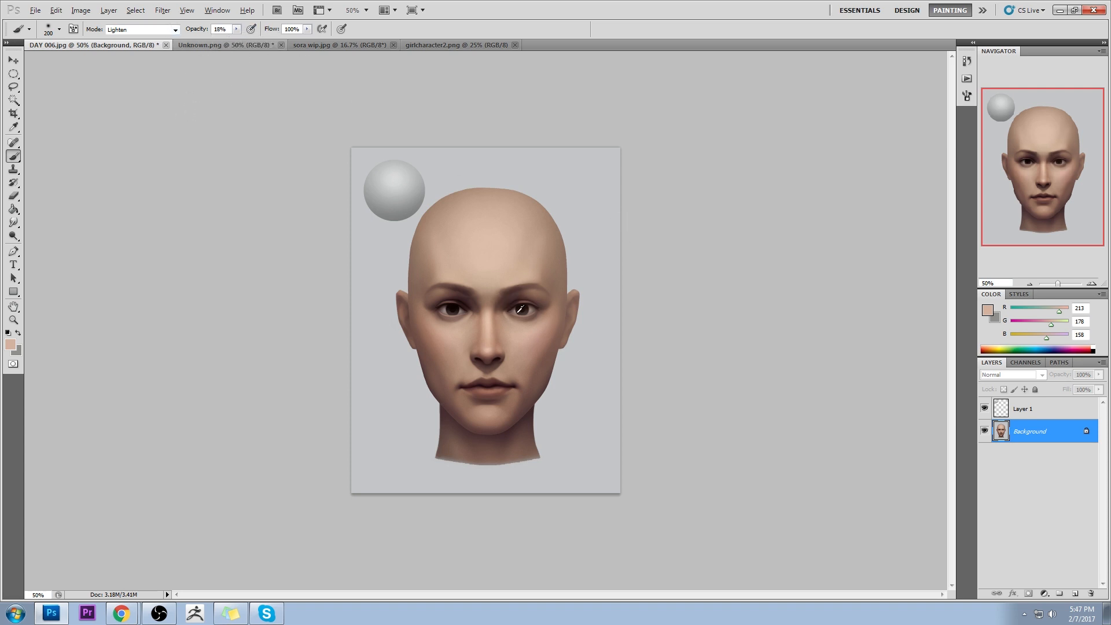
alt+click(521, 333)
drag(501, 301, 522, 295)
mouse_move(454, 290)
mouse_down()
mouse_move(462, 298)
mouse_move(454, 294)
mouse_up()
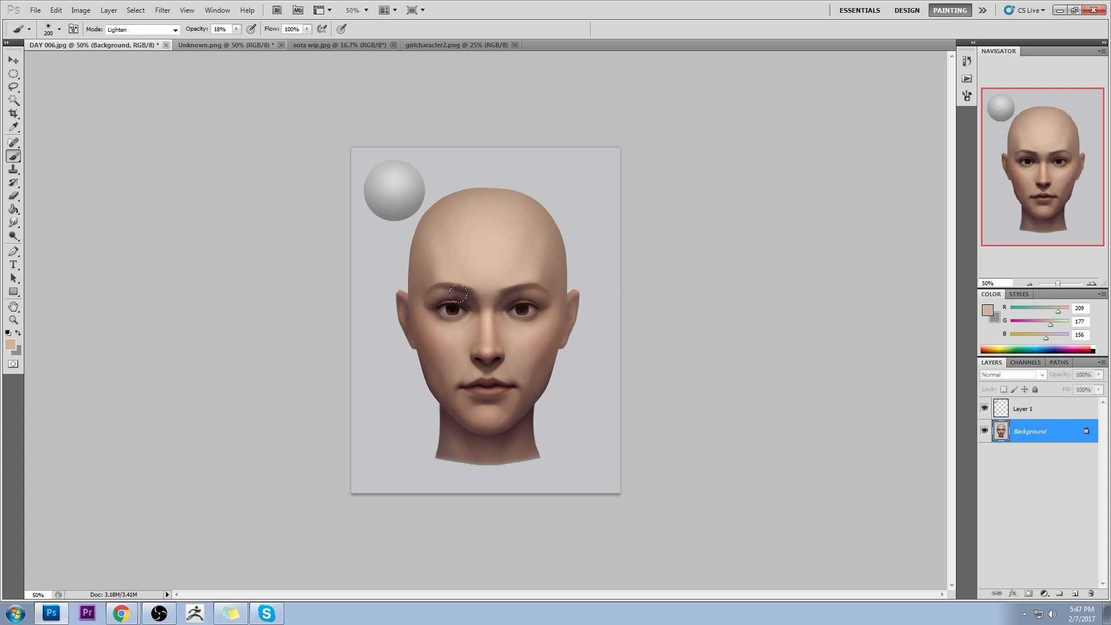
Sample skin tones under the eye, across the cheek and beside the nose to examine how the facial planes differ
alt+click(513, 325)
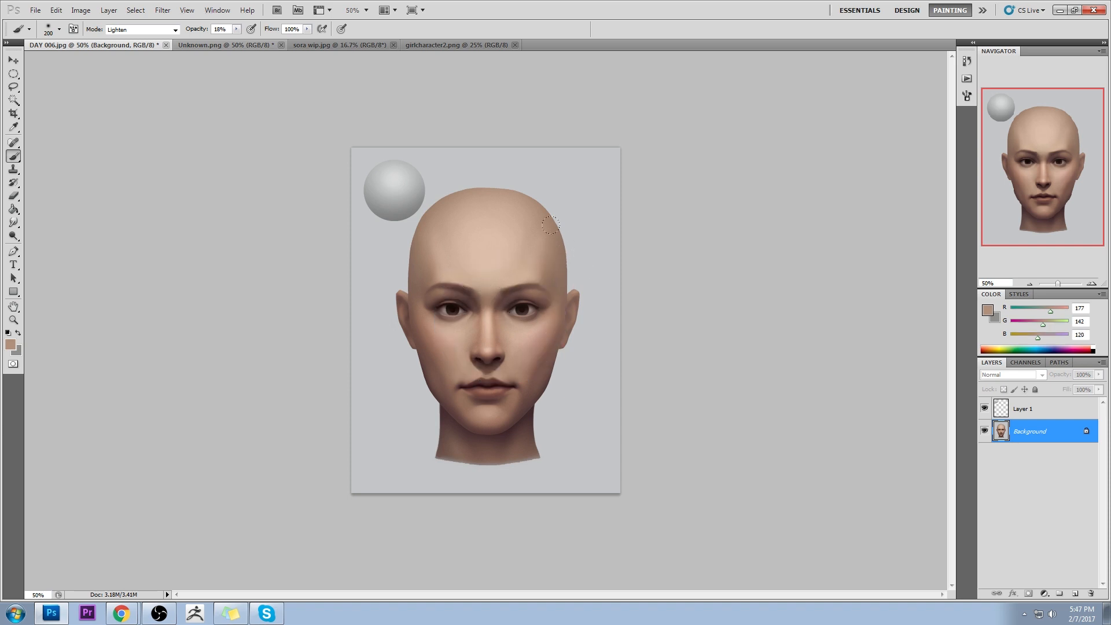
key(alt)
alt+click(517, 341)
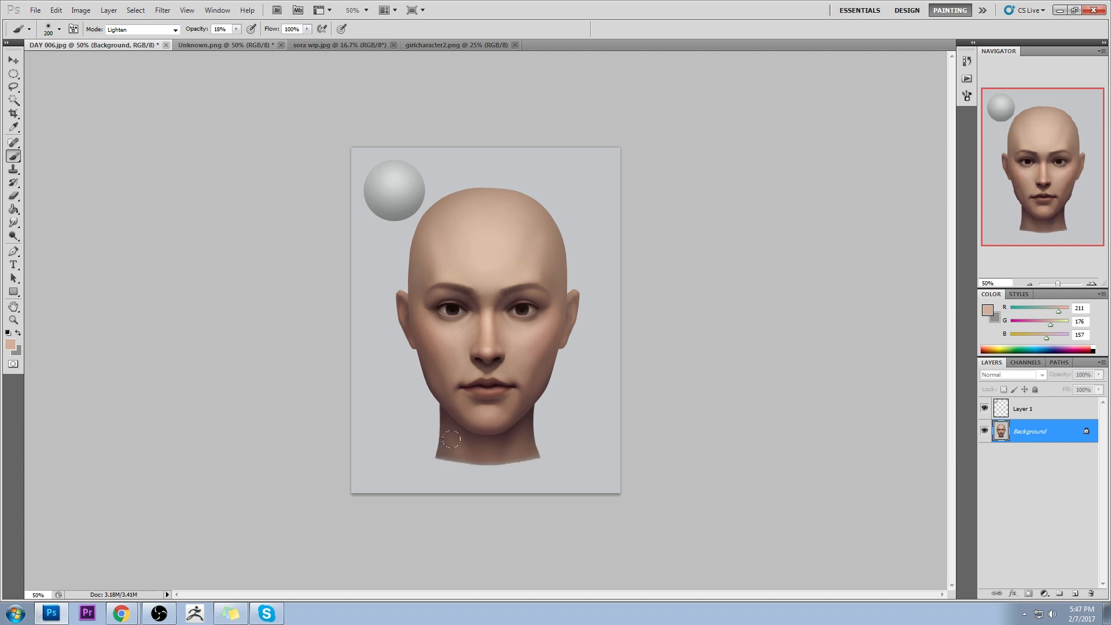
key(alt)
alt+click(518, 356)
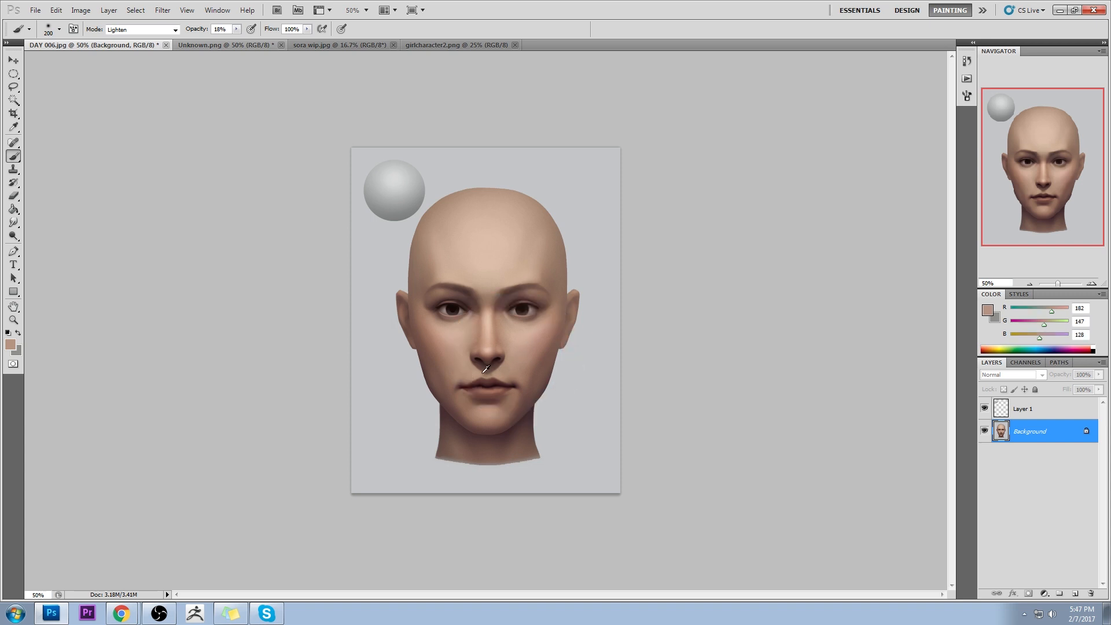
alt+click(520, 350)
alt+click(509, 350)
alt+click(510, 364)
alt+click(534, 328)
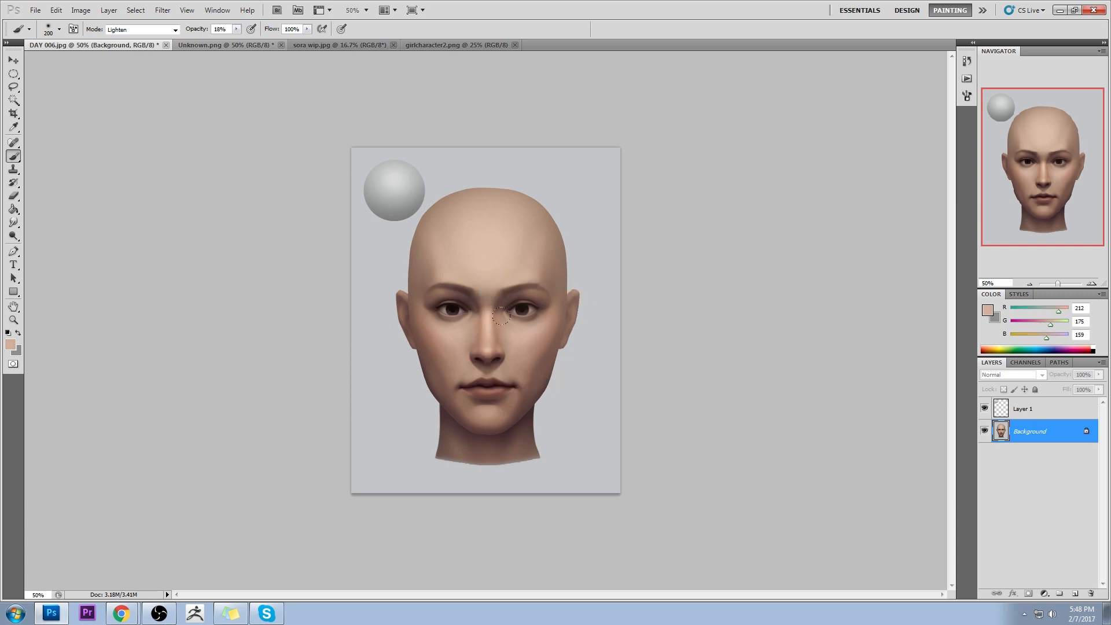
Softly lighten the base of the neck with the sampled skin tone using a 400 px brush
key(bracketright)
drag(515, 453, 477, 455)
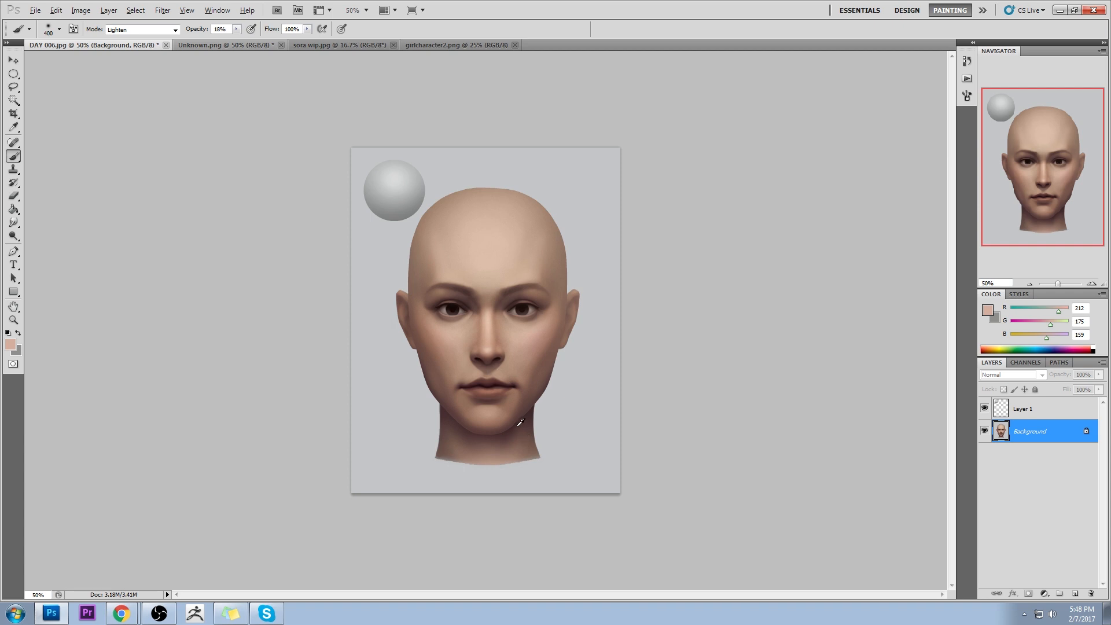
Set the brush mode to Normal and softly shade the chin with a dark tone sampled under the jaw, using a 300 px brush
alt+click(533, 410)
key(bracketleft)
key(bracketleft)
key(bracketleft)
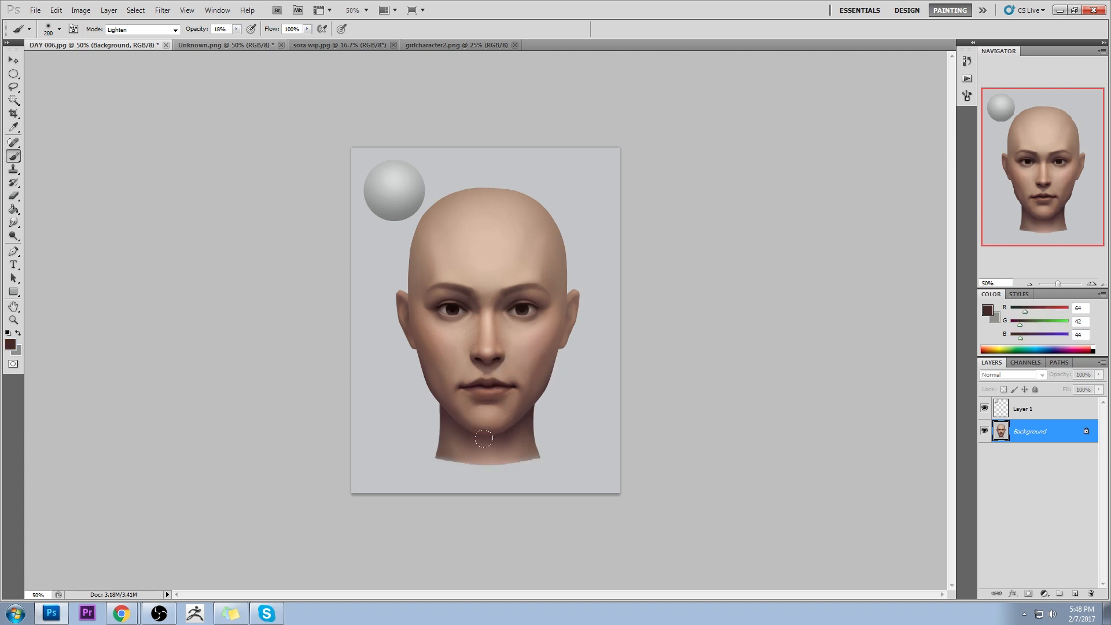
click(142, 29)
click(146, 42)
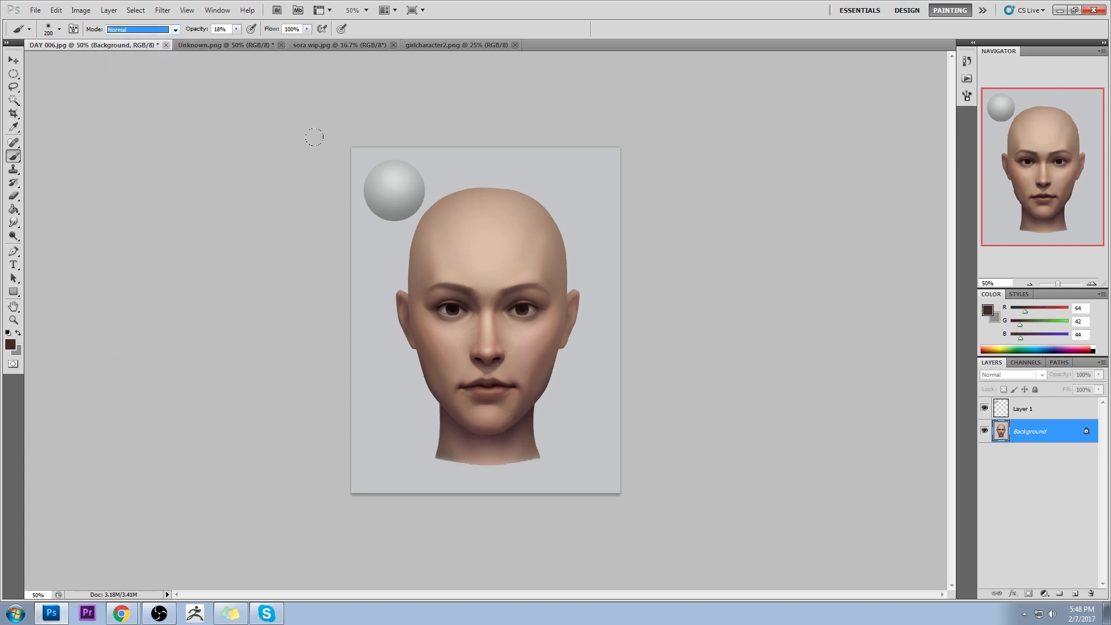
alt+click(526, 420)
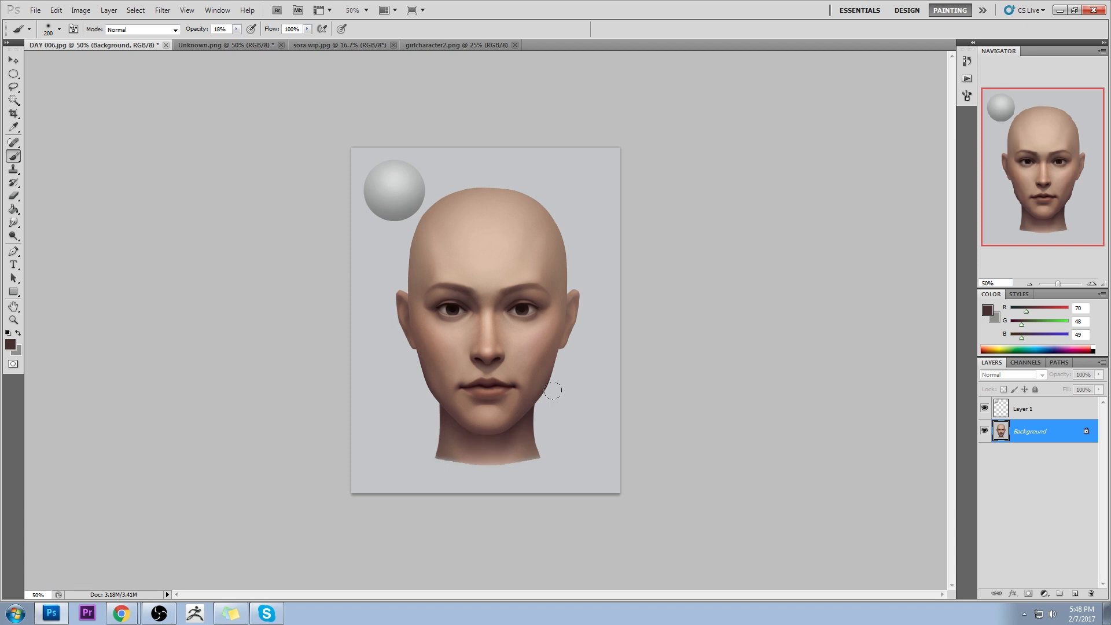
alt+click(568, 421)
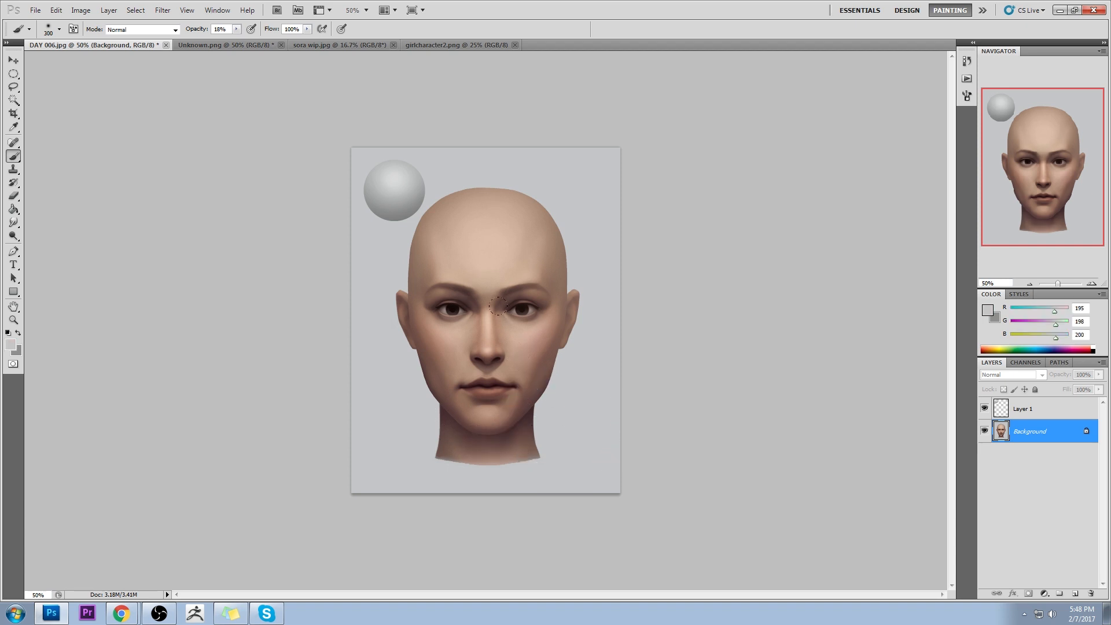
alt+click(538, 418)
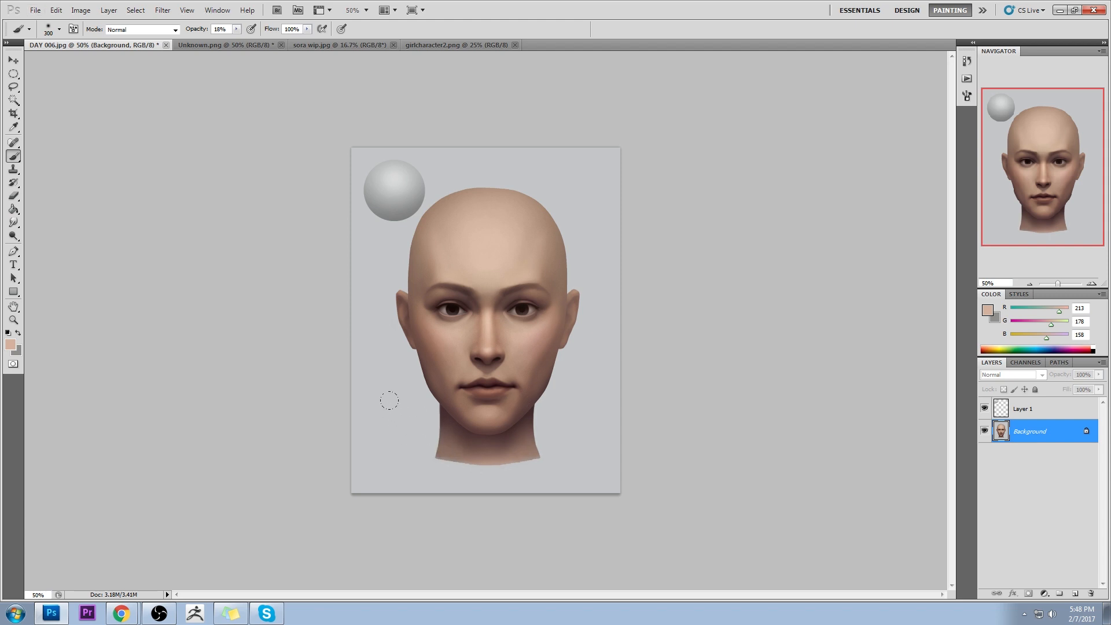
alt+click(458, 416)
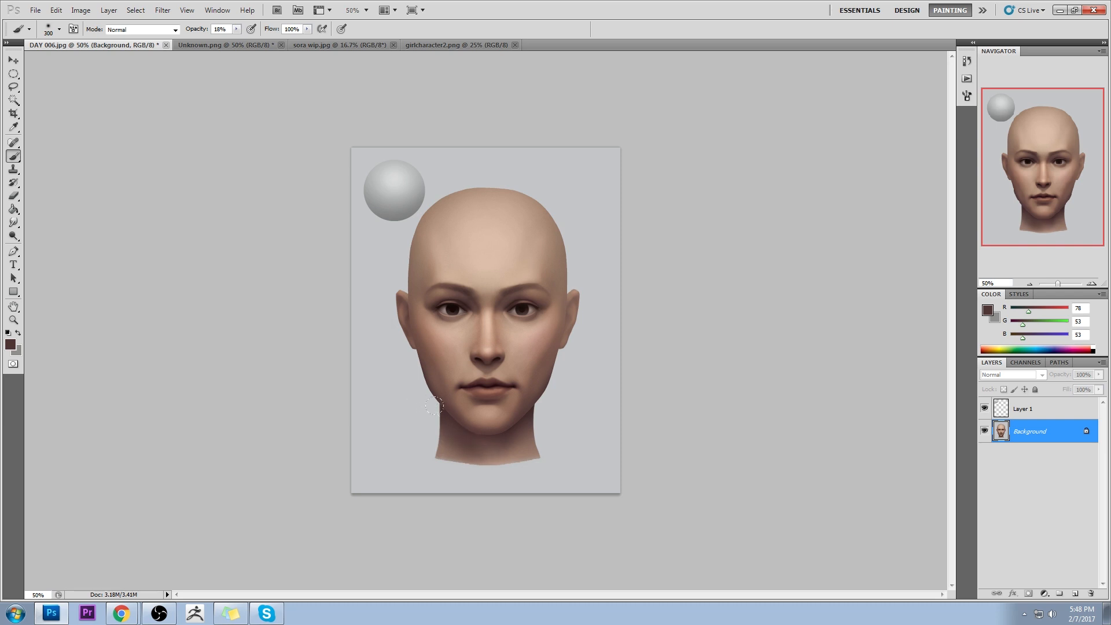
drag(500, 404, 489, 417)
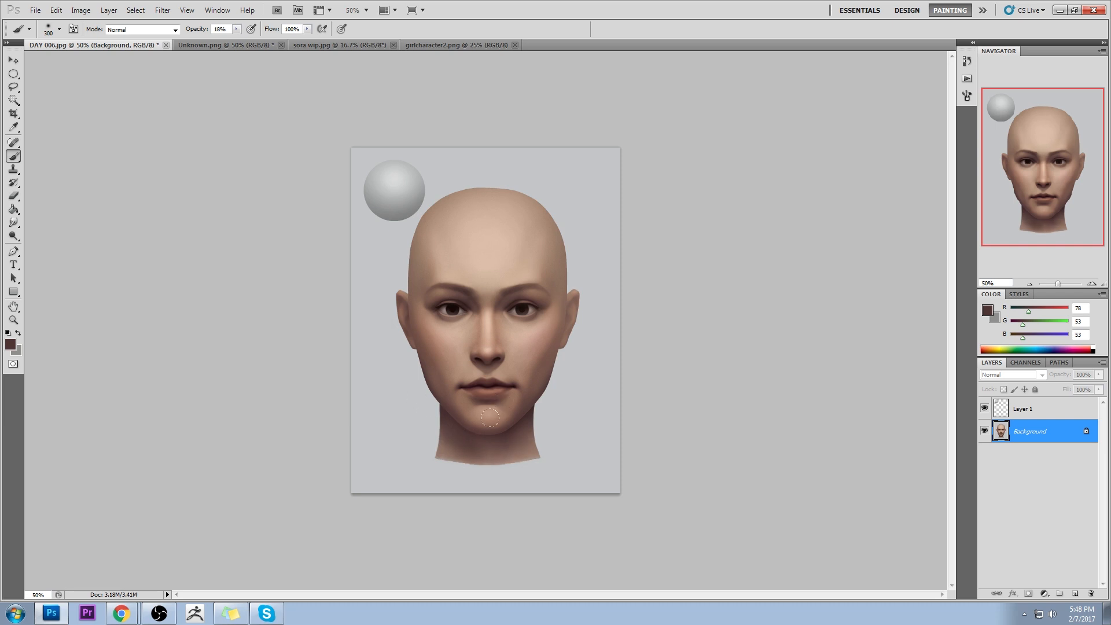
alt+click(528, 417)
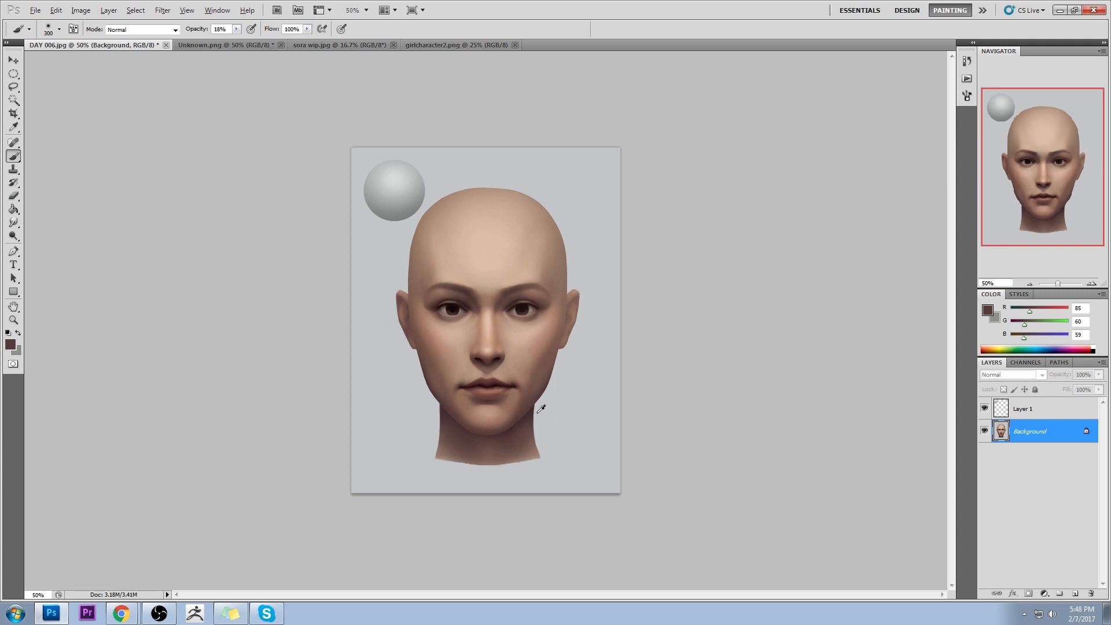
key(alt)
key(m)
right_click(599, 390)
click(630, 180)
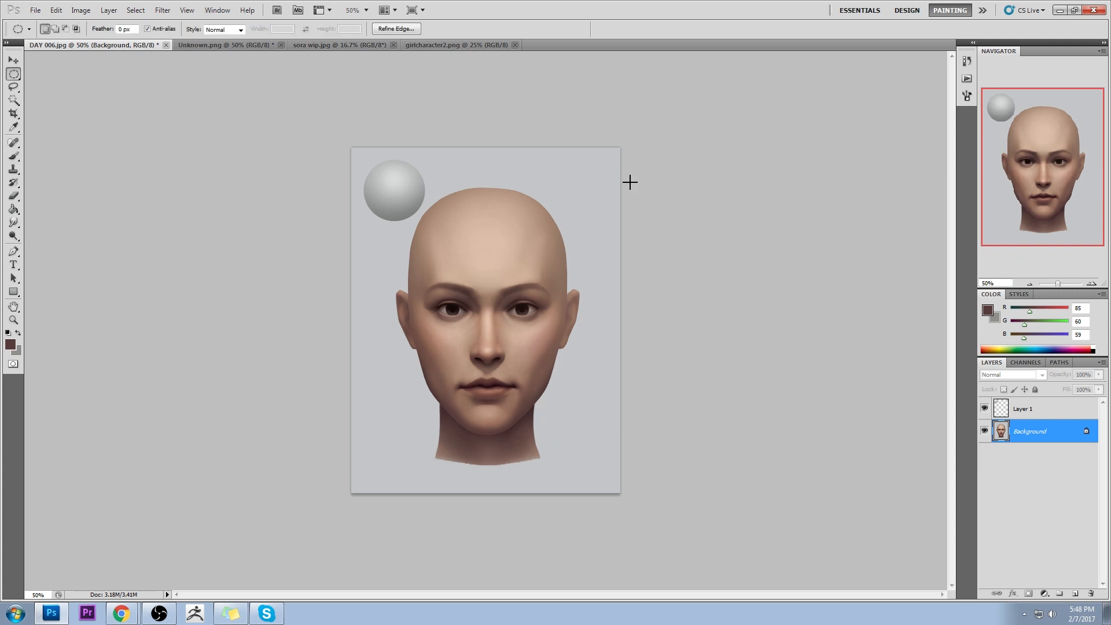
Choose the 175 px textured brush preset, raise its opacity to 100% and reduce its size to 150 px
key(b)
right_click(596, 357)
click(633, 422)
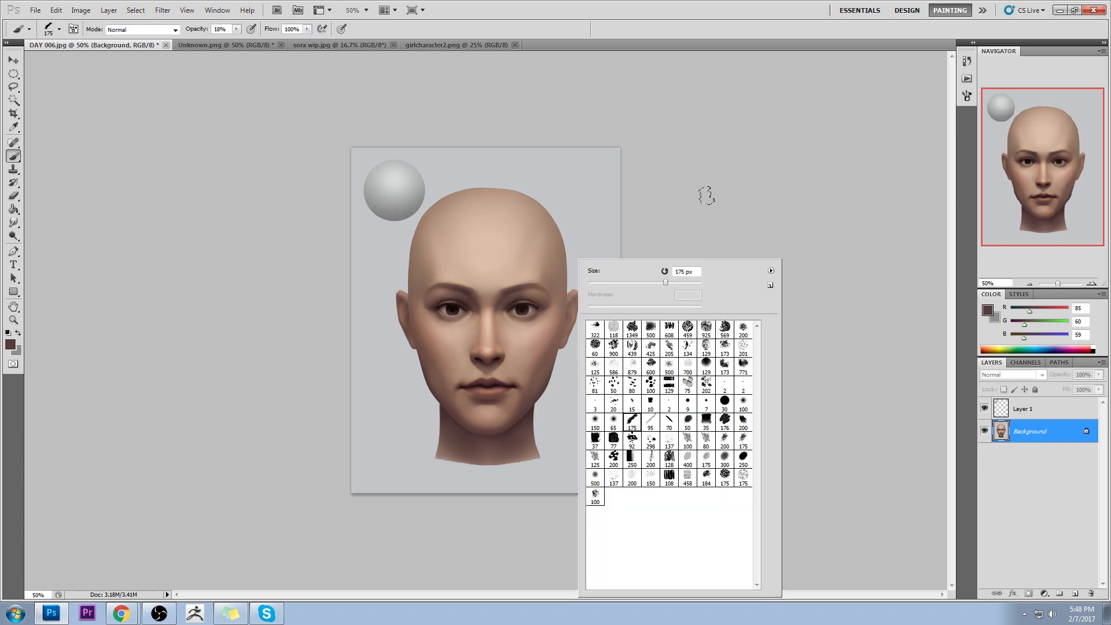
click(707, 195)
drag(237, 30, 284, 41)
key(bracketleft)
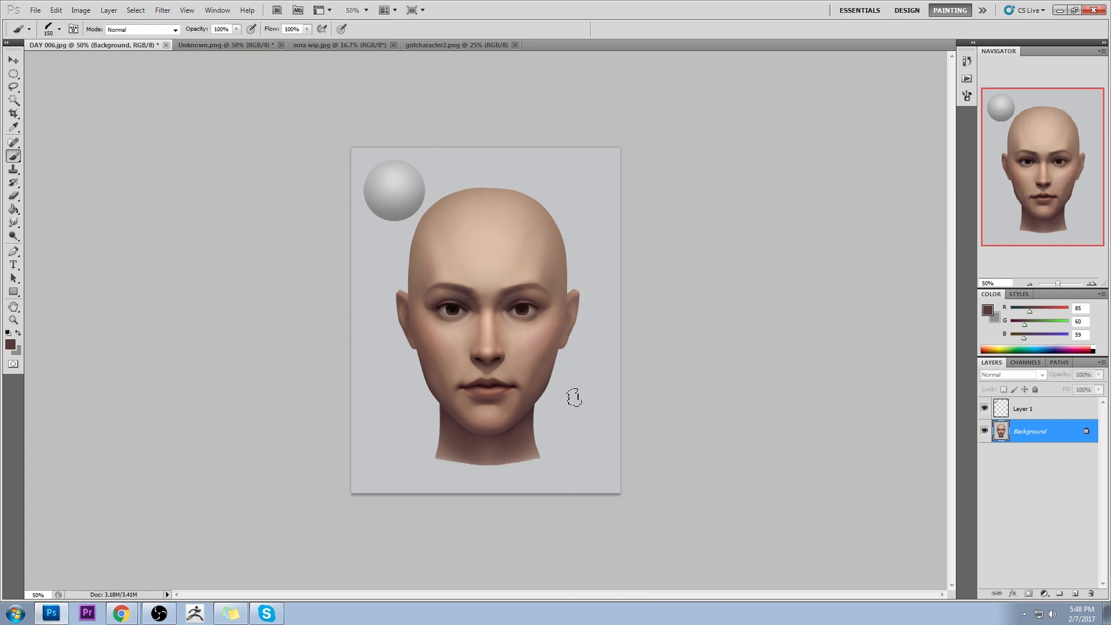
Trim both lower corners of the neck with the sampled background grey using a 70 px brush
key(bracketleft)
key(bracketleft)
key(bracketleft)
key(bracketleft)
key(bracketleft)
alt+click(535, 462)
drag(555, 452, 518, 463)
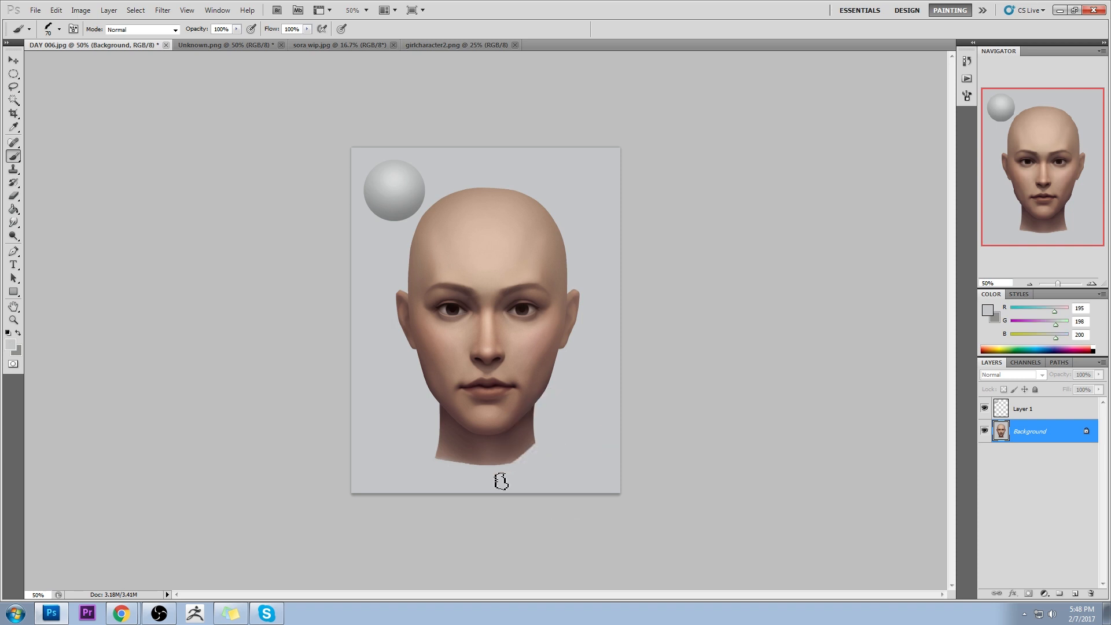
drag(429, 446, 480, 476)
key(ctrl+z)
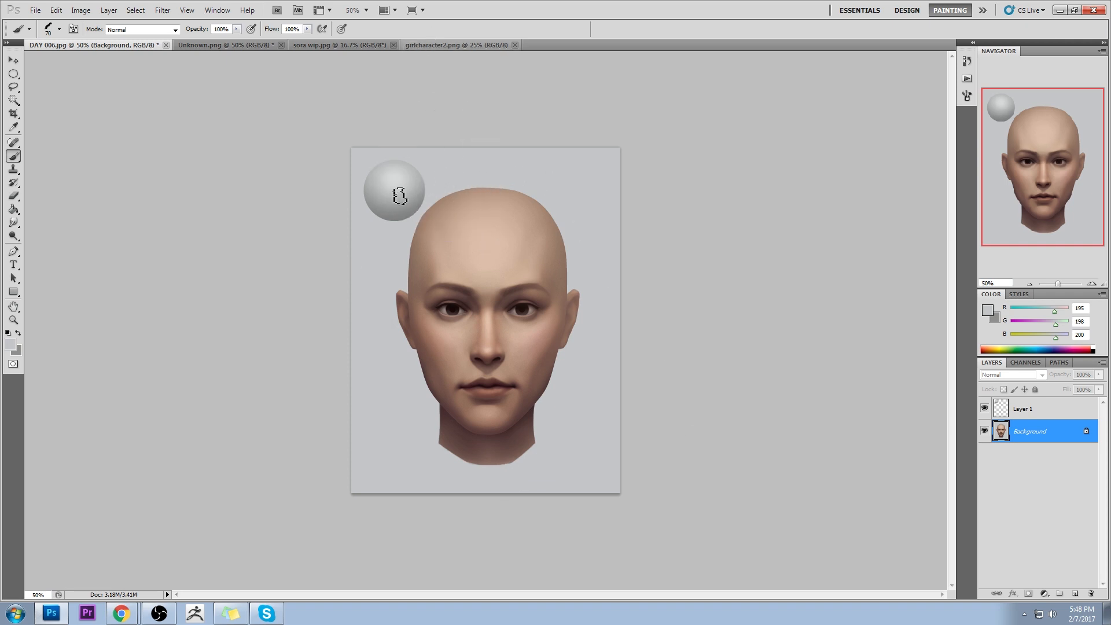
Merge the sphere layer down, then paste a copy of the edited painting in place as a layer over the document's original history state
right_click(1032, 408)
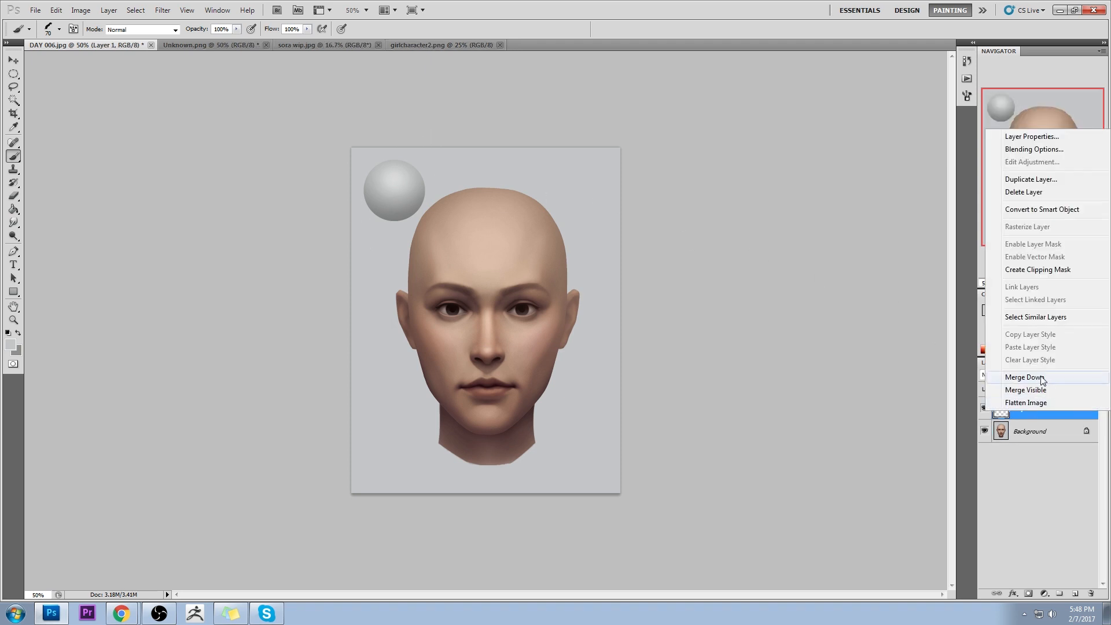
click(1041, 378)
key(ctrl+a)
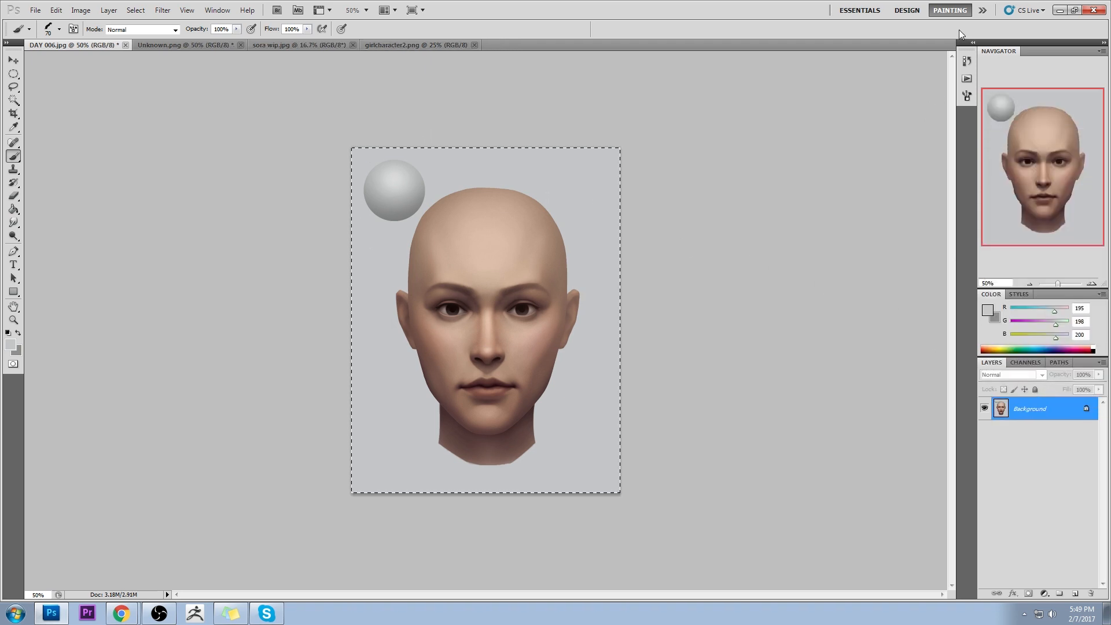
click(967, 60)
drag(955, 356, 963, 93)
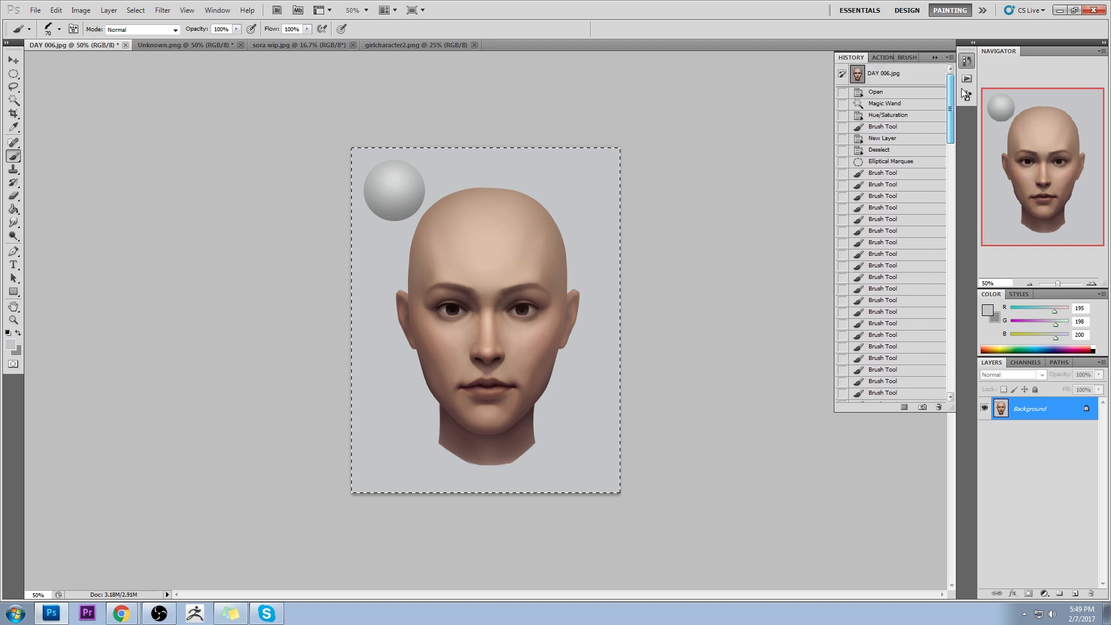
click(906, 74)
key(ctrl+shift+v)
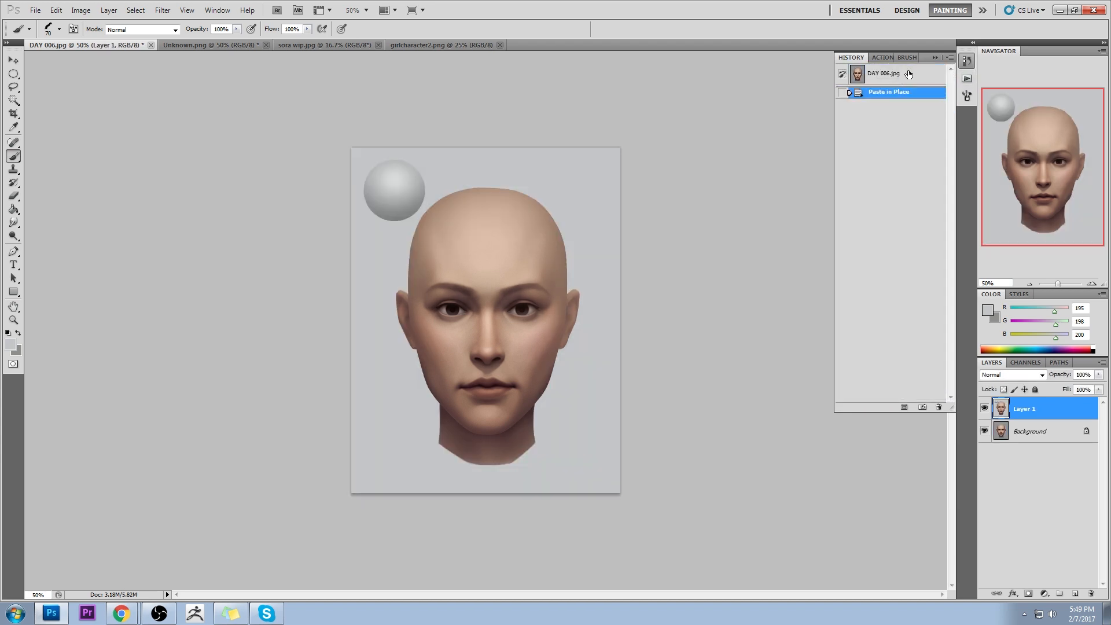
click(935, 58)
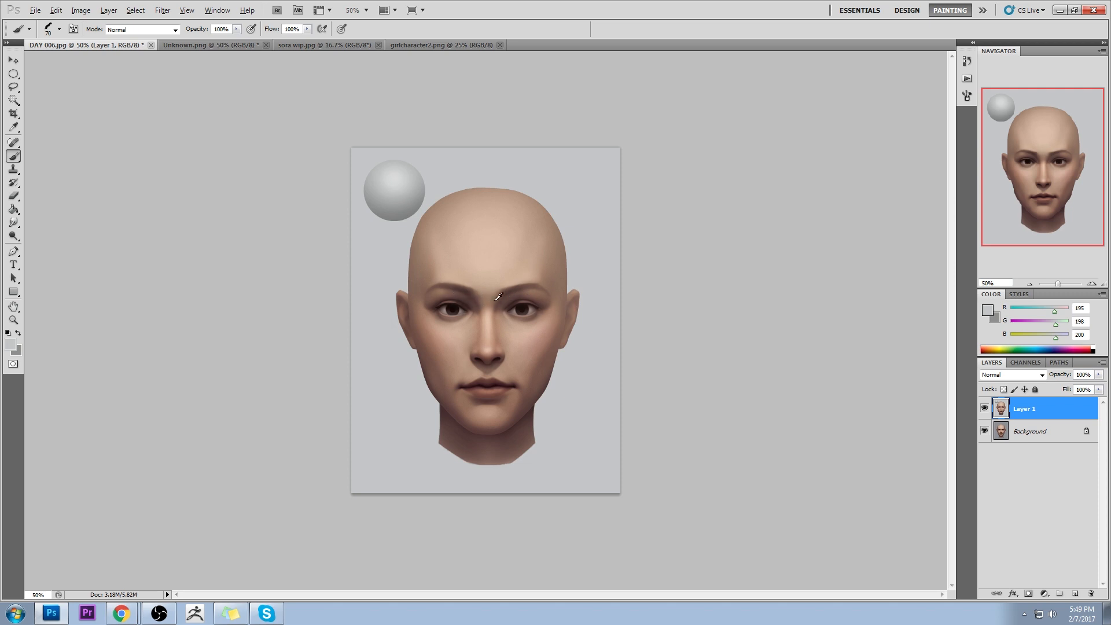
Toggle the edited layer's visibility to compare the original head painting with the reworked version
key(alt)
key(alt)
alt+click(984, 409)
alt+click(985, 410)
alt+click(985, 410)
alt+click(985, 412)
click(984, 411)
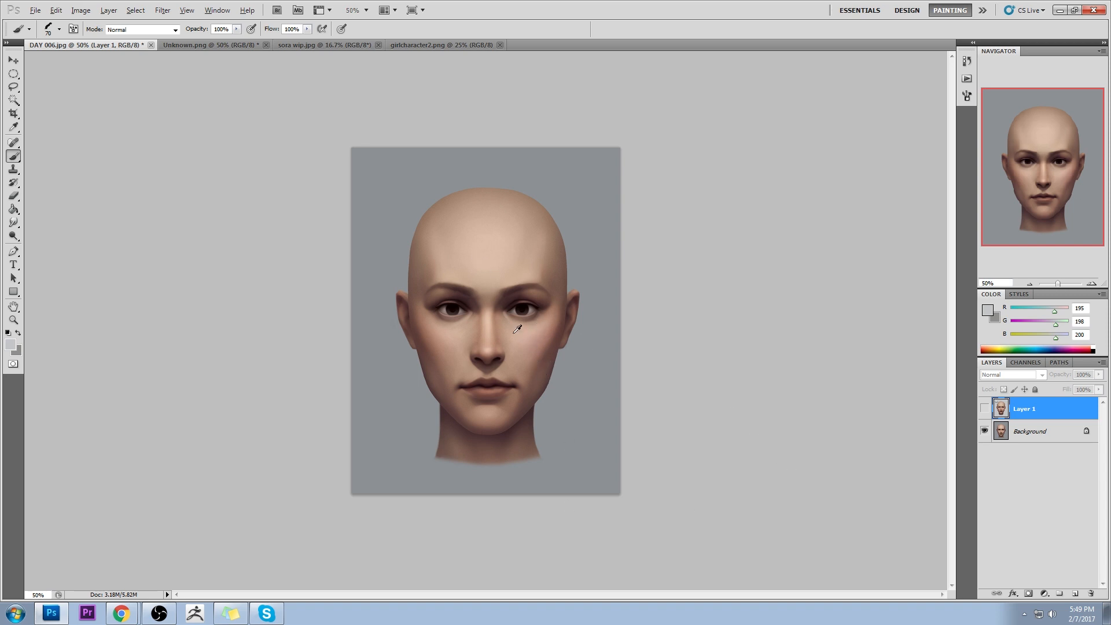
key(alt)
click(984, 408)
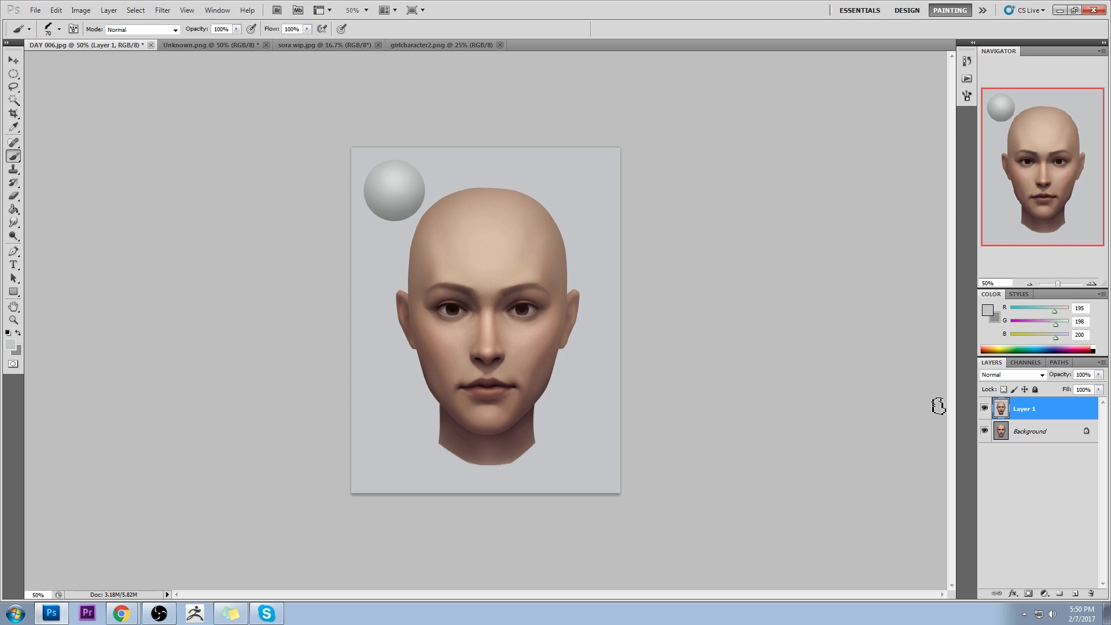
click(984, 409)
click(984, 409)
Choose the soft 100 px brush preset and add a new top layer in Color blend mode
right_click(516, 303)
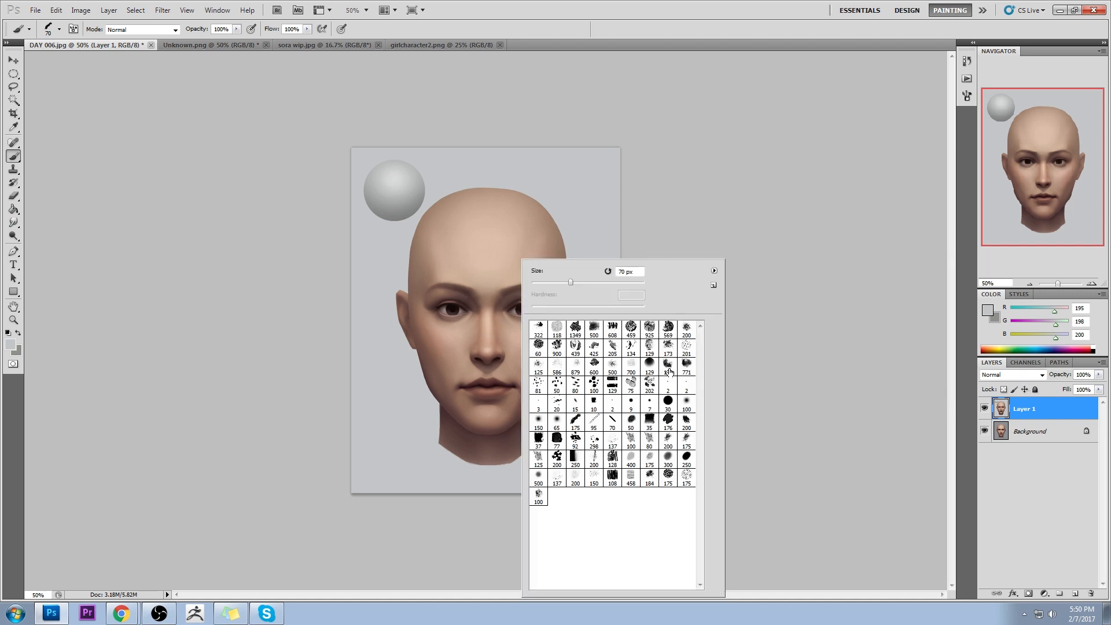
click(686, 403)
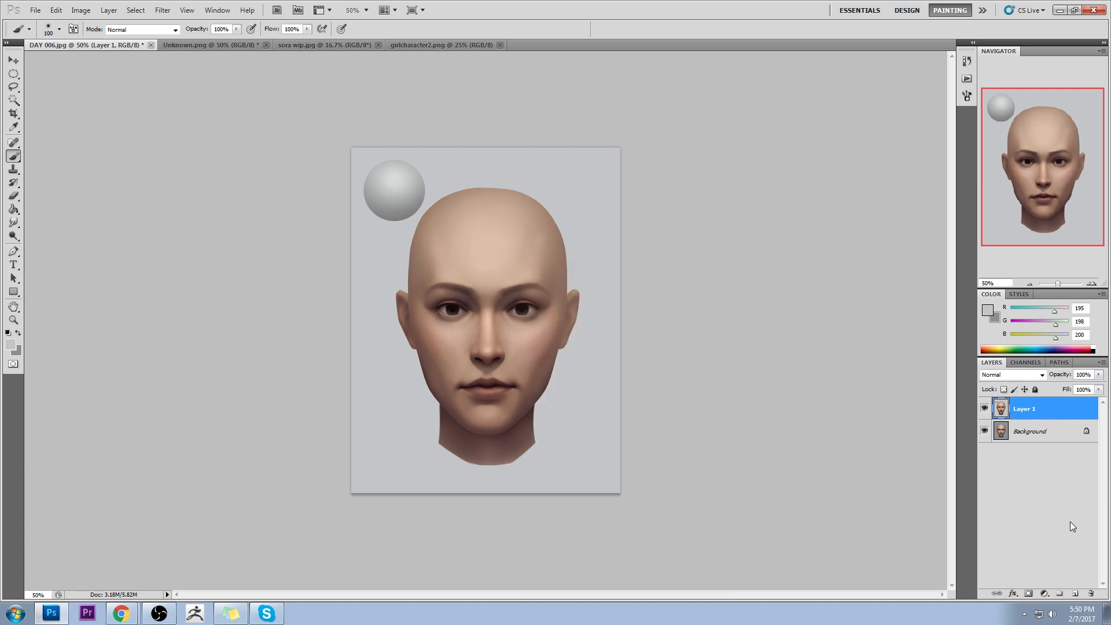
click(1075, 594)
click(1003, 375)
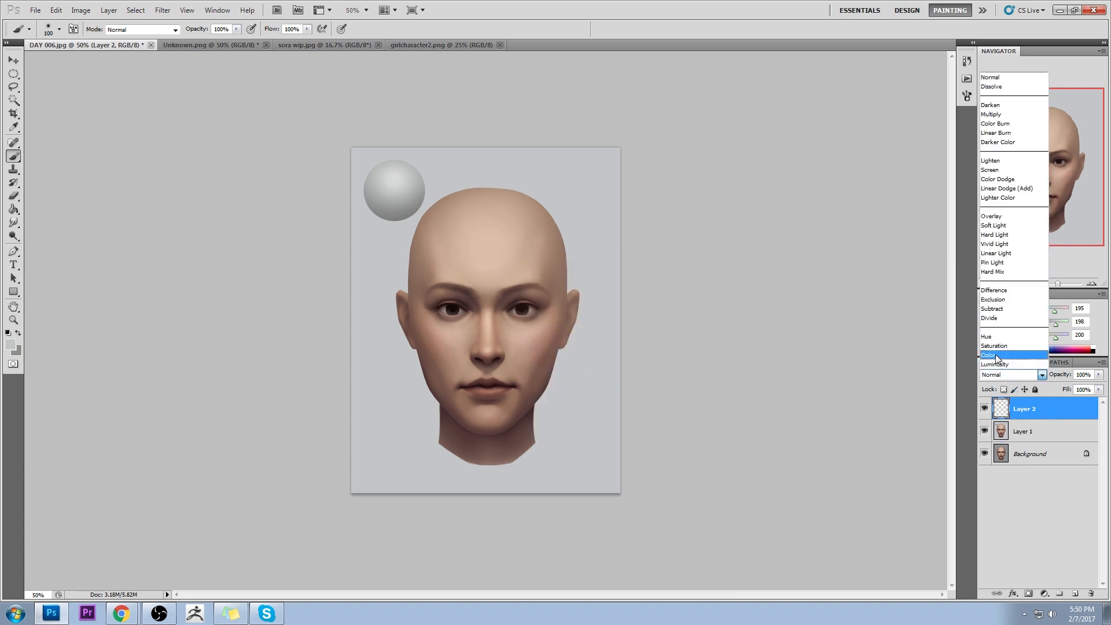
click(995, 354)
Set the foreground colour to near-white (253, 253, 253) and fill the Color layer with it for a grayscale view
click(987, 311)
mouse_move(810, 196)
mouse_down()
mouse_move(714, 203)
mouse_move(802, 190)
mouse_up()
click(1066, 182)
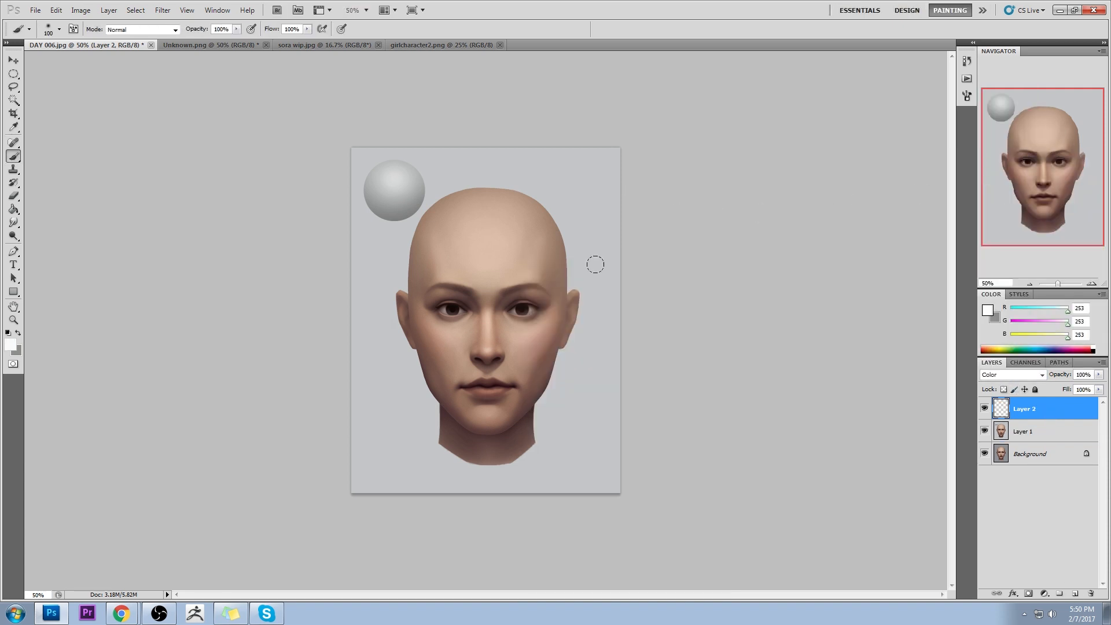
key(g)
click(563, 264)
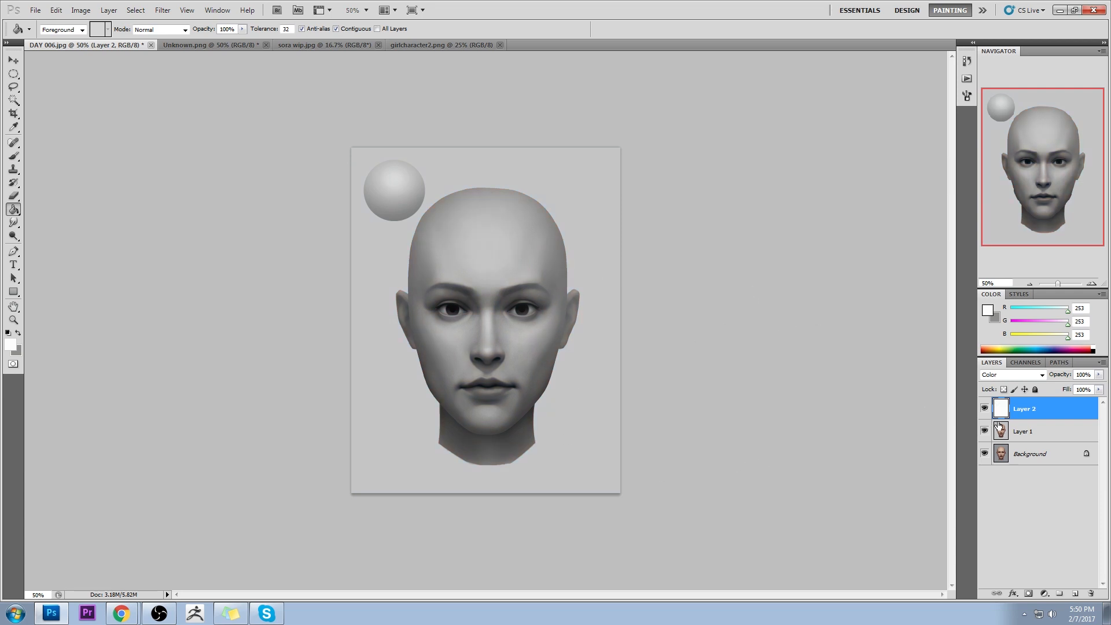
Compare the painting in grayscale and in colour, and leave the white Color layer hidden
click(984, 409)
click(984, 409)
click(985, 408)
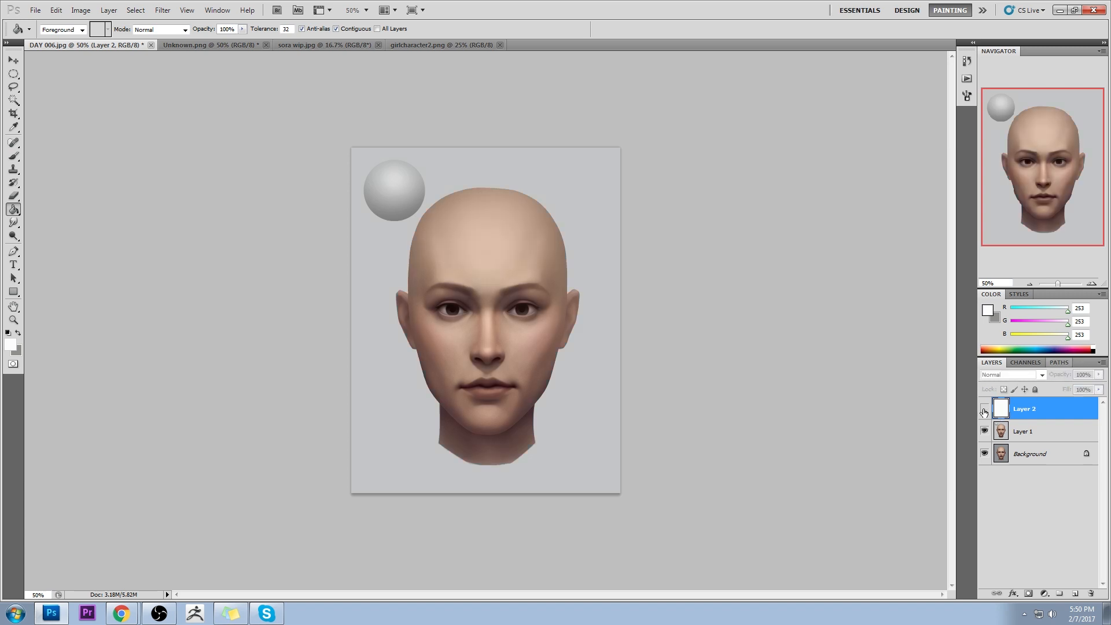
Duplicate the edited head layer, Layer 1, as Layer 1 copy
click(1046, 432)
right_click(1047, 433)
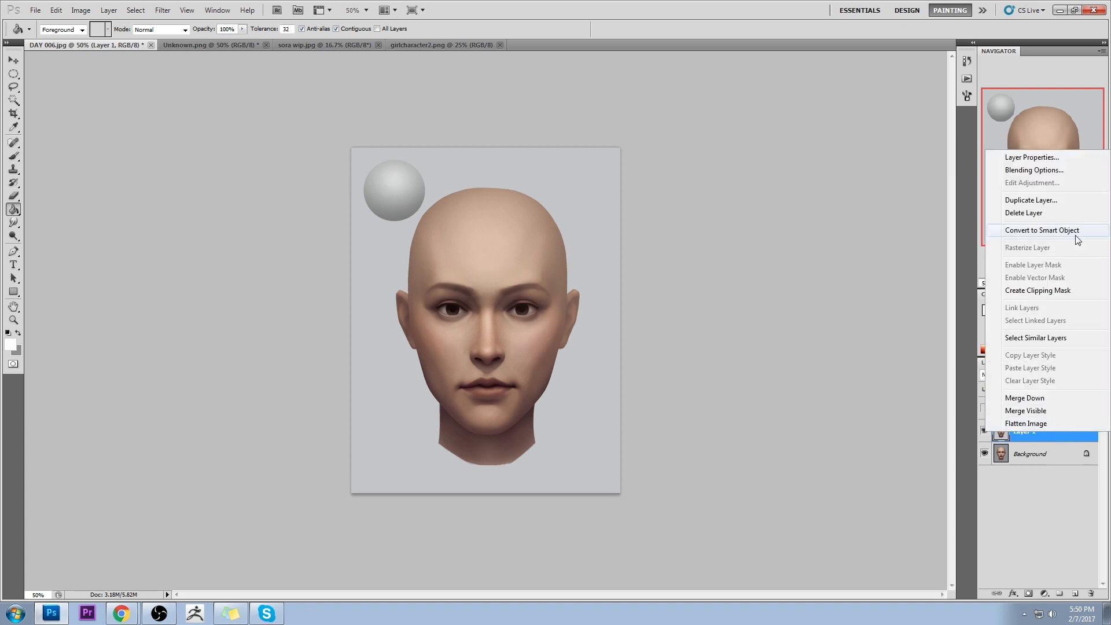
click(1030, 200)
click(651, 190)
click(13, 237)
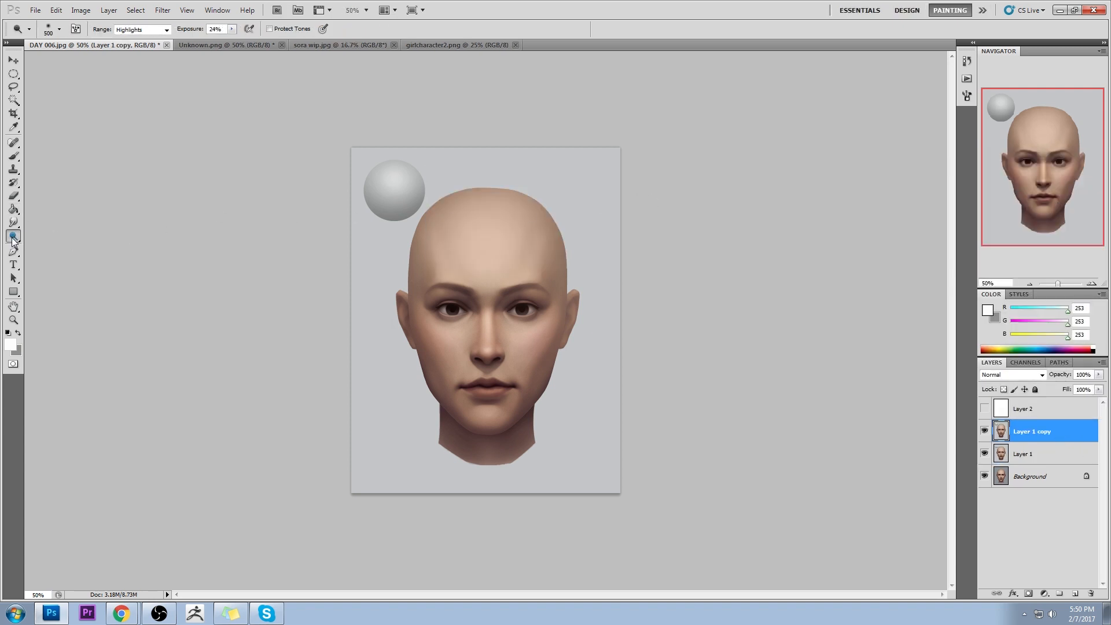
click(13, 238)
click(50, 248)
key(b)
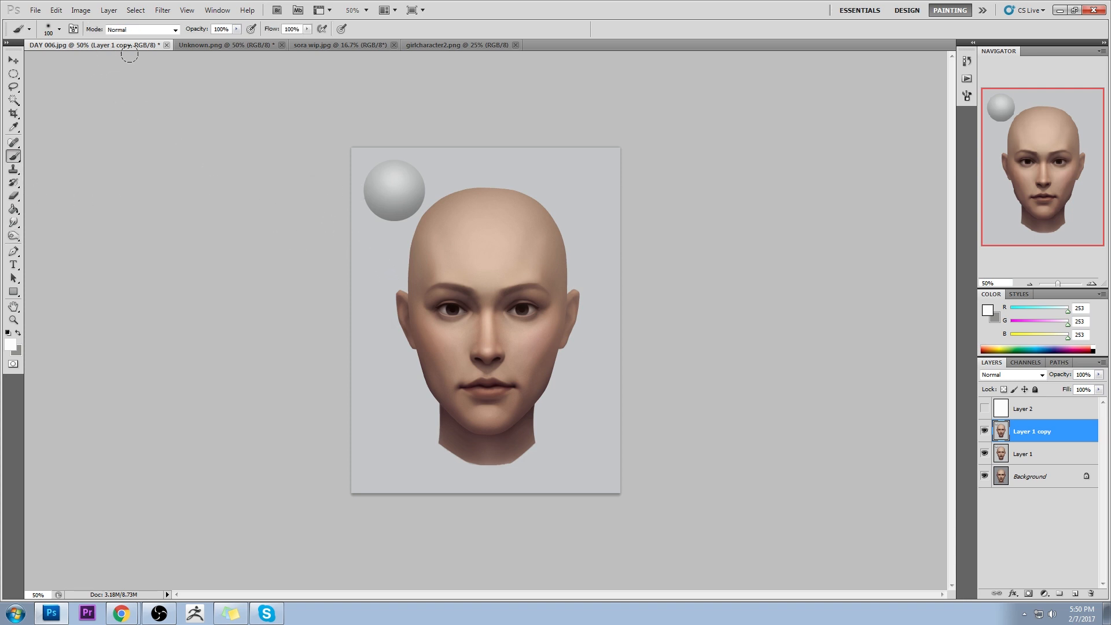
Add a new layer above Layer 1 copy and set its blend mode to Color
click(1074, 593)
click(1012, 375)
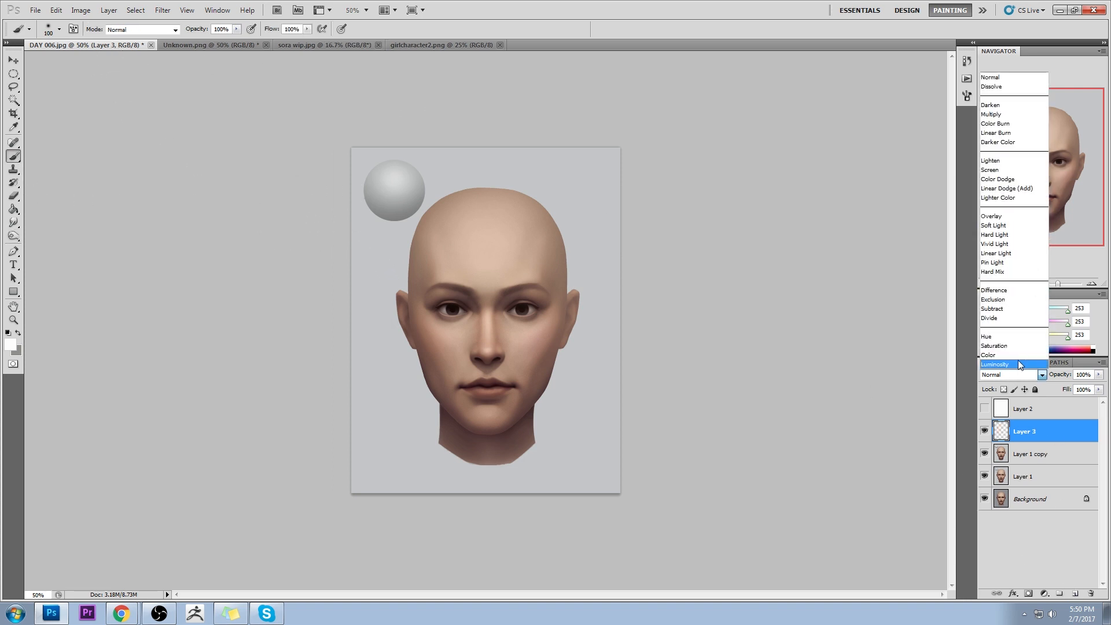
click(1019, 359)
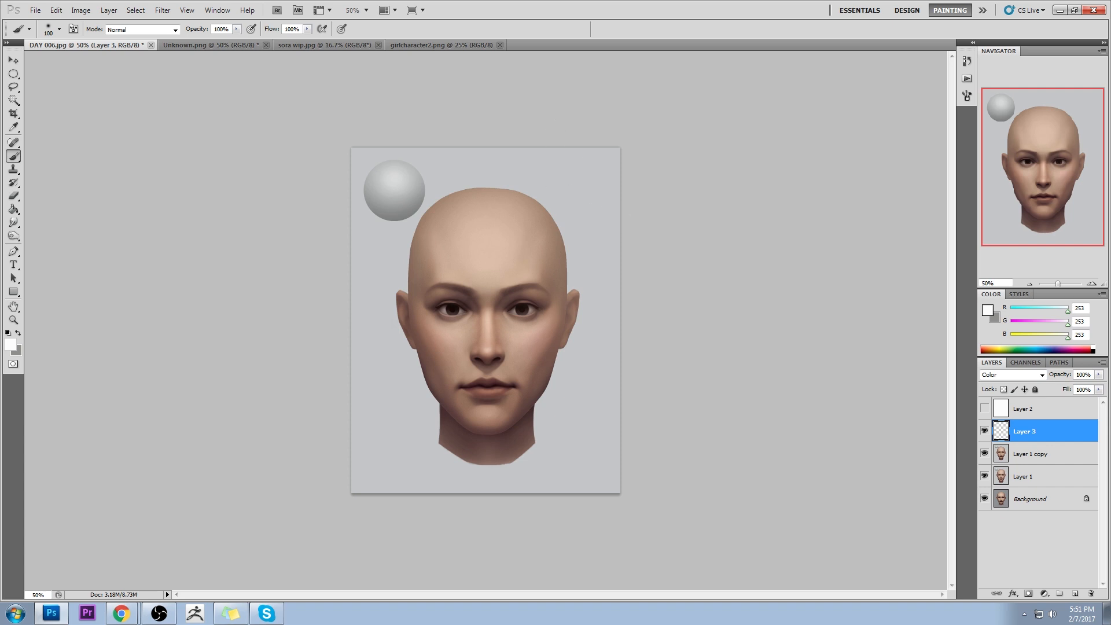
click(123, 613)
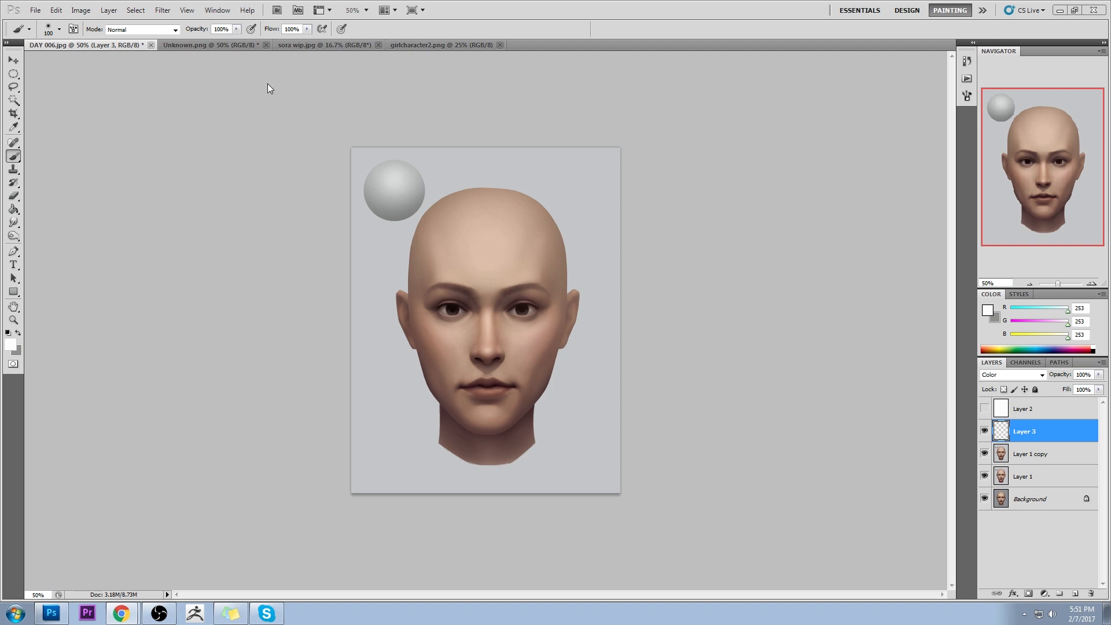
click(182, 72)
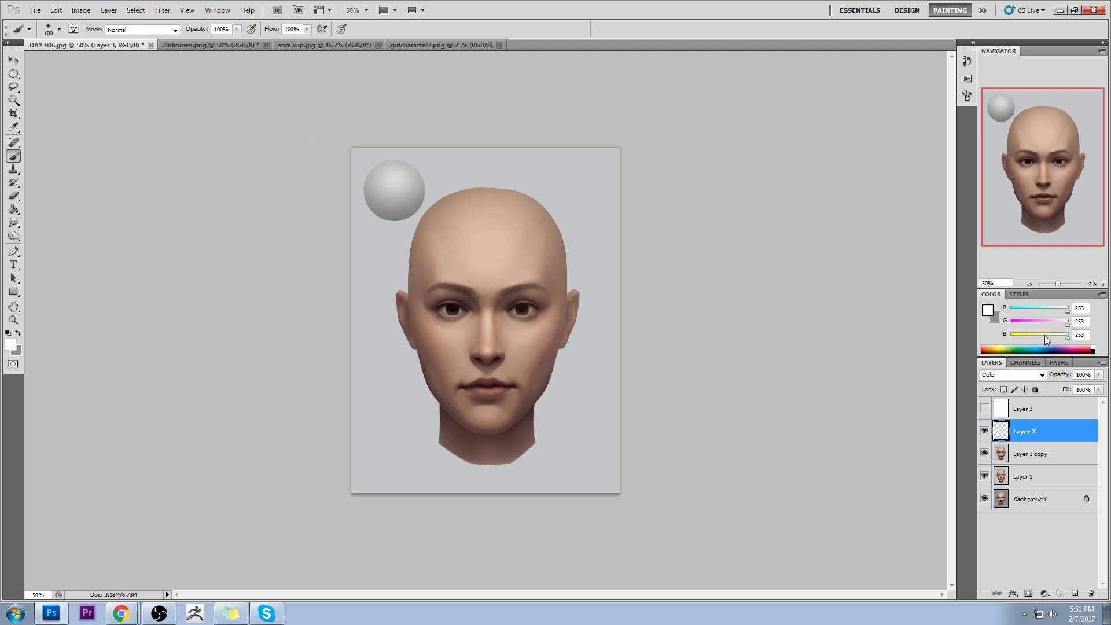
Sample a dark skin tone beside the eye and shift it to a muted red-violet foreground colour (94, 63, 67)
click(991, 311)
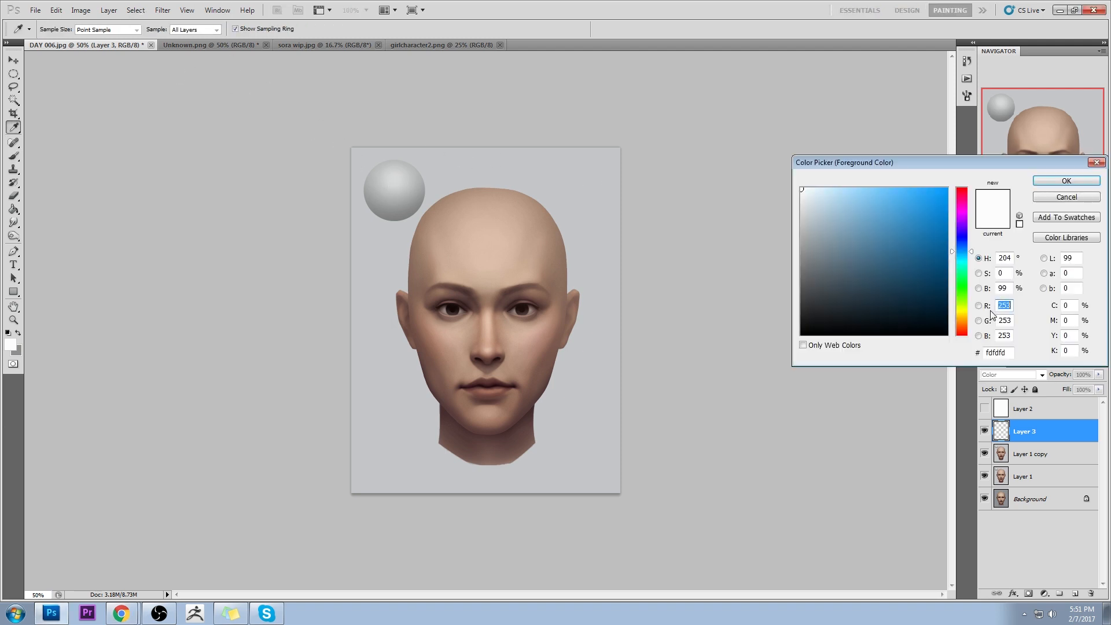
click(505, 299)
click(512, 296)
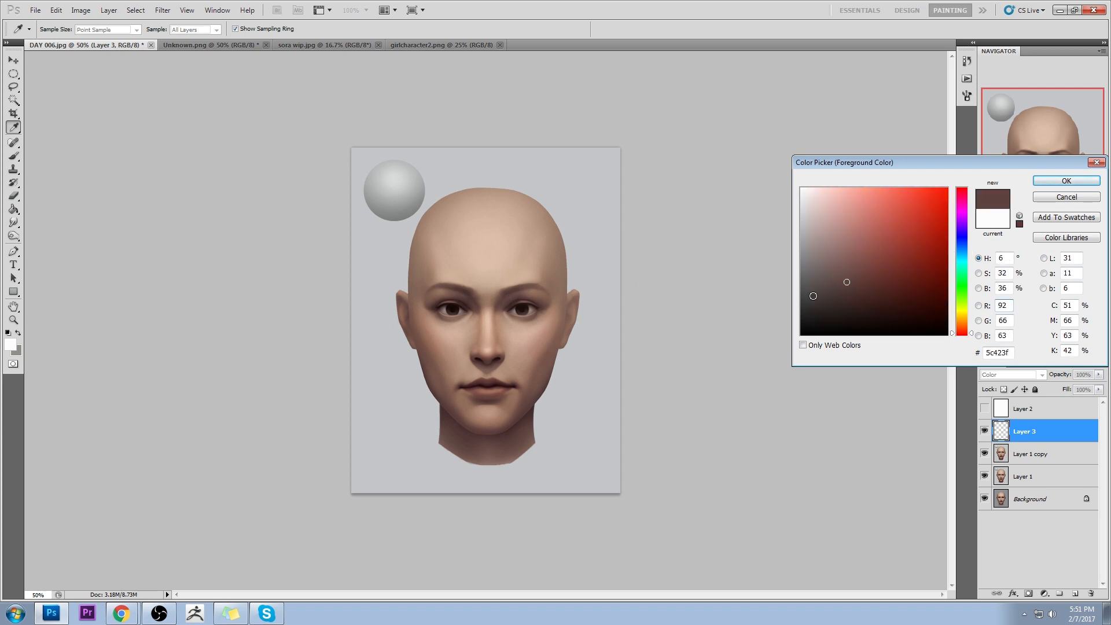
drag(975, 331, 976, 337)
drag(847, 282, 856, 290)
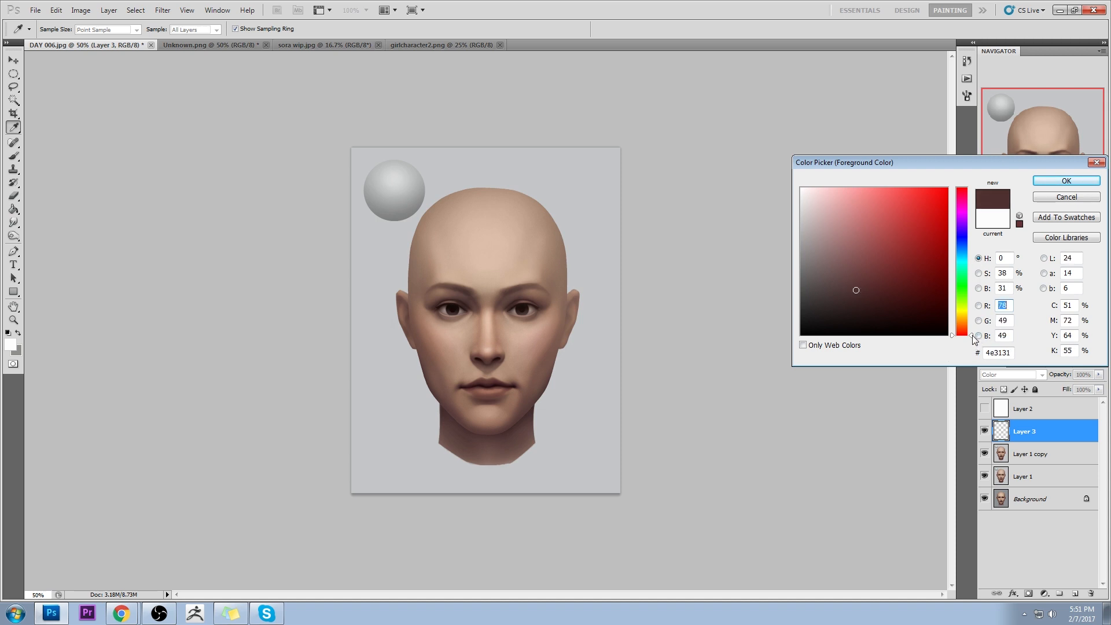
mouse_move(974, 337)
mouse_down()
mouse_move(967, 172)
mouse_move(972, 191)
mouse_up()
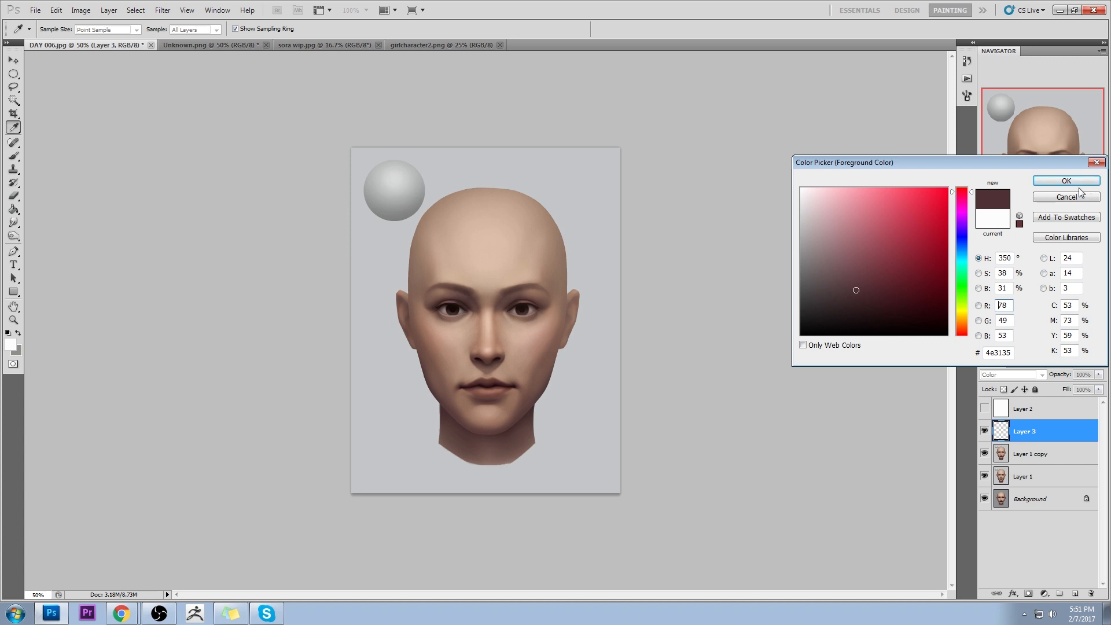
click(512, 302)
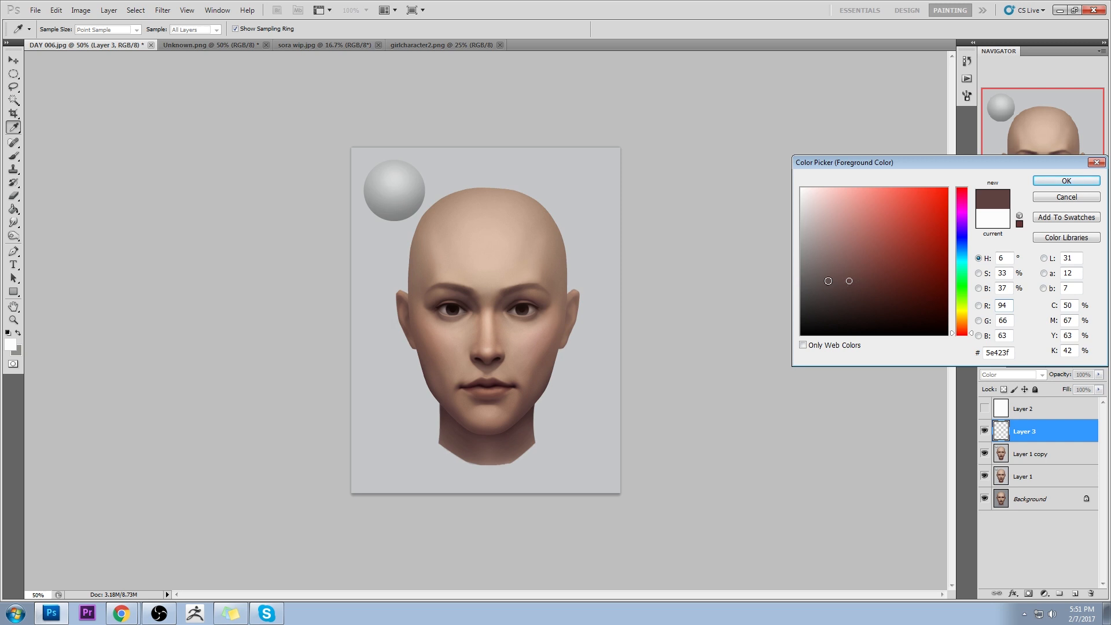
drag(961, 199, 971, 189)
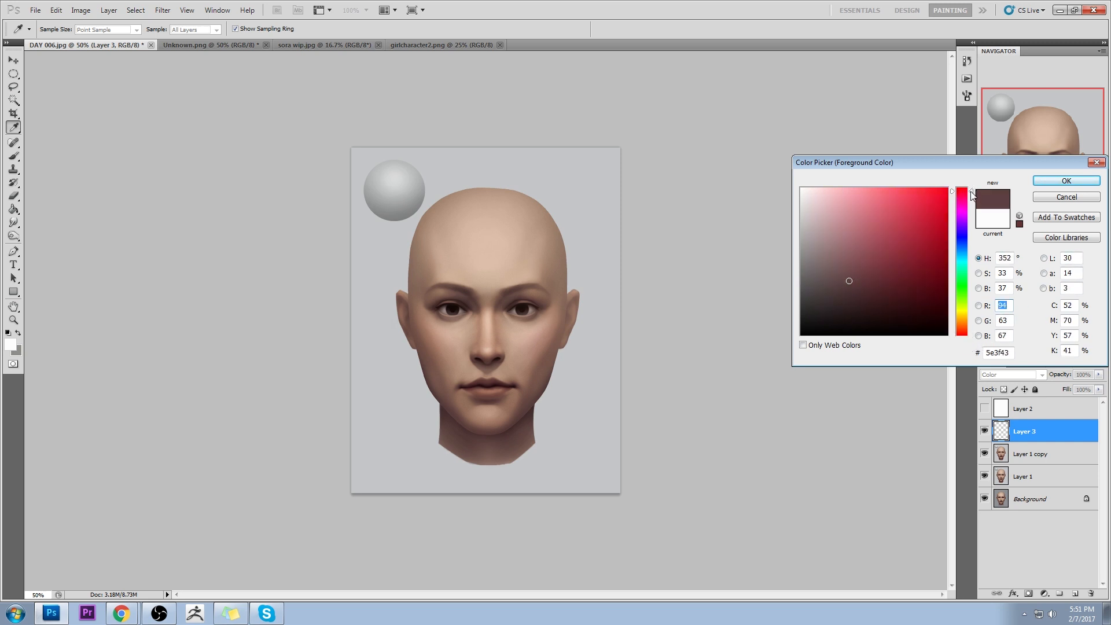
click(1065, 181)
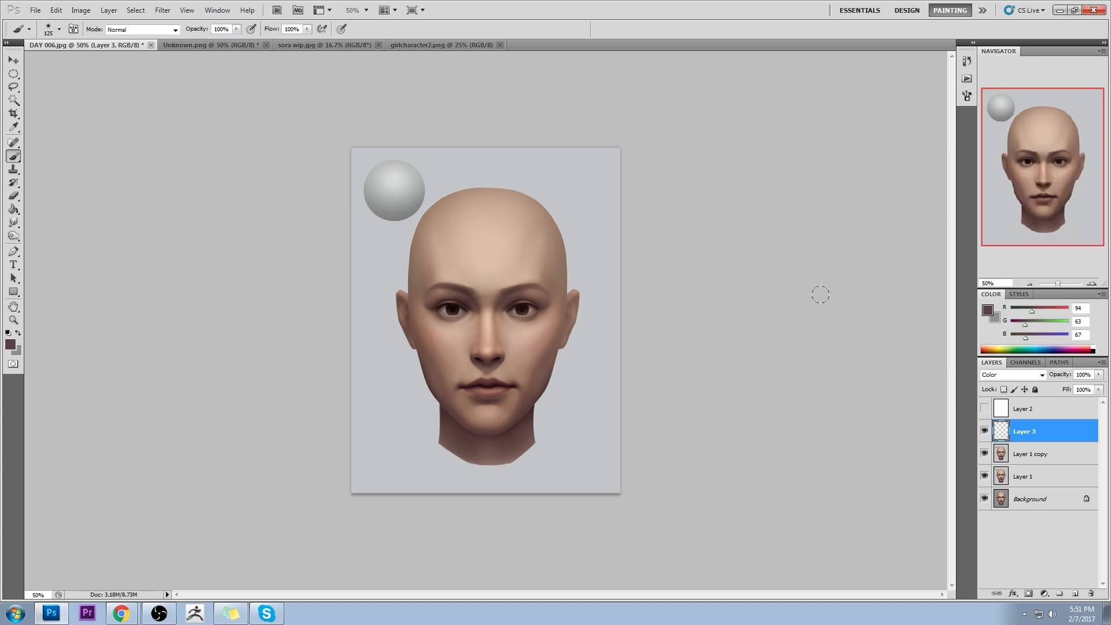
Tint the right cheek, the neck under the chin and the area beside the right ear on Layer 3 at 24% brush opacity
key(bracketright)
key(bracketright)
key(bracketright)
key(bracketright)
key(bracketright)
key(2)
key(4)
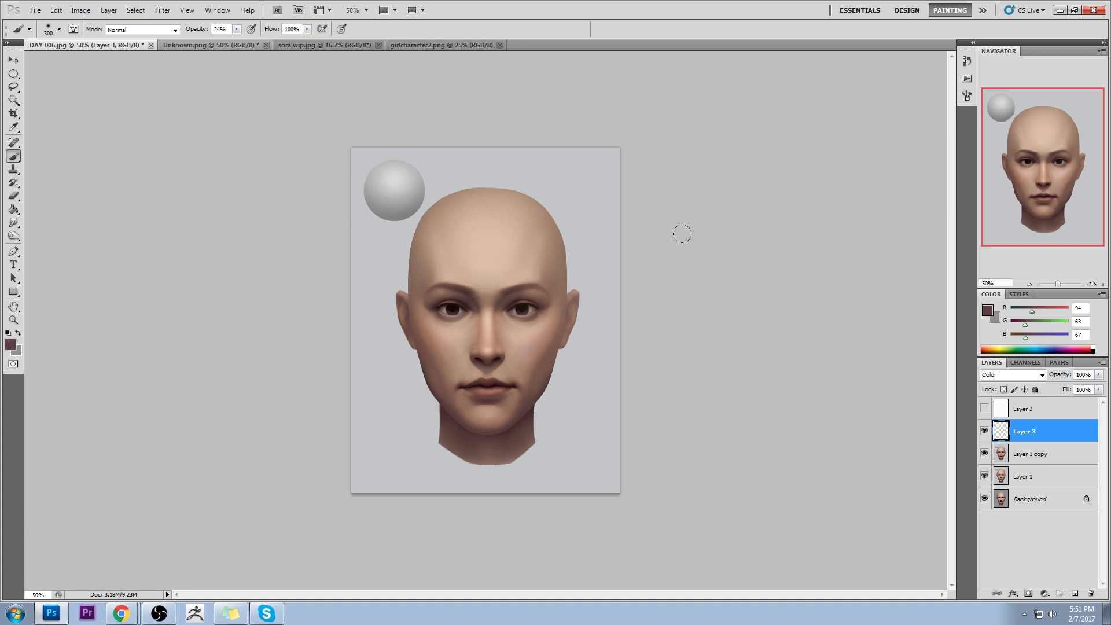
key(bracketleft)
key(bracketleft)
drag(522, 372, 549, 319)
key(bracketleft)
drag(502, 438, 459, 417)
key(bracketright)
drag(559, 335, 552, 347)
key(bracketleft)
key(bracketleft)
key(bracketleft)
key(bracketleft)
key(bracketleft)
Compare the painting with and without the Layer 3 colour tint and check the layer's fill setting
click(985, 432)
click(987, 432)
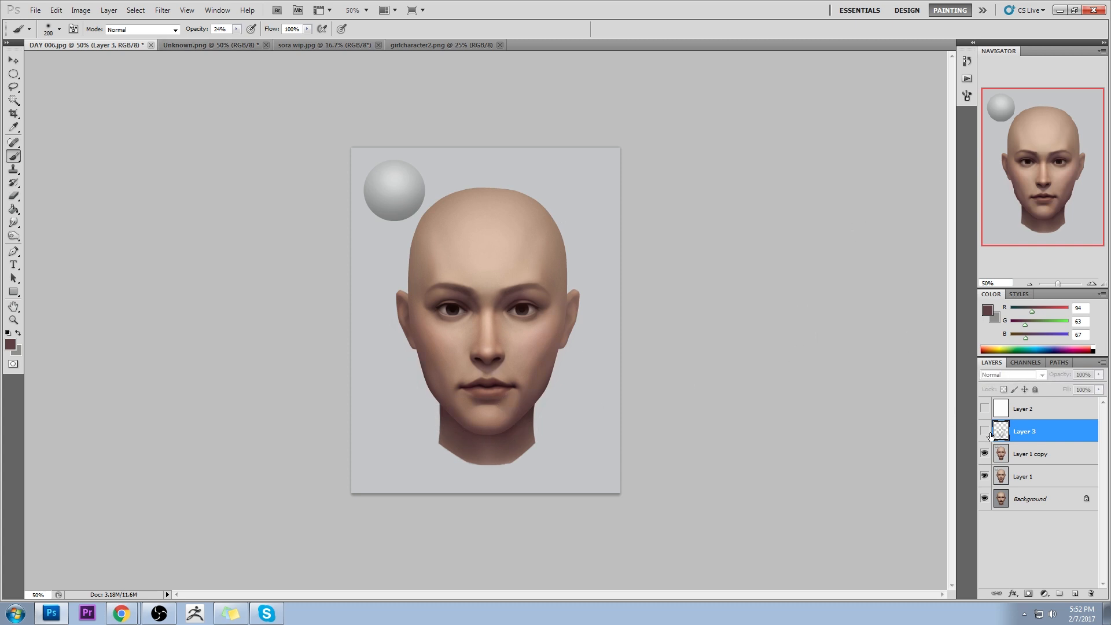
double_click(990, 435)
click(1036, 316)
click(985, 433)
click(986, 433)
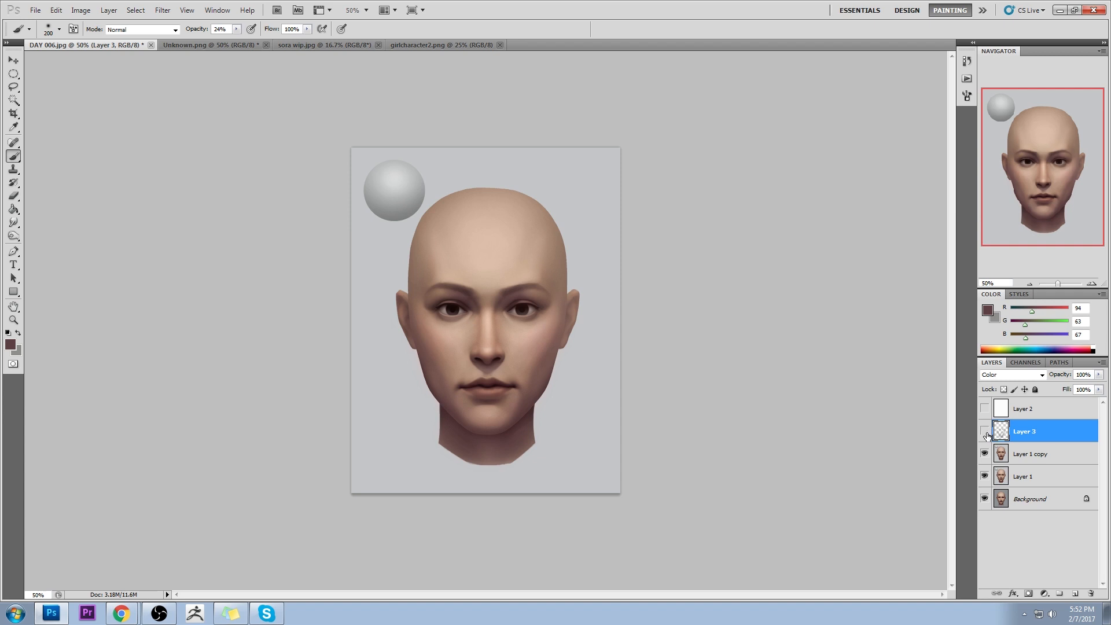
click(1098, 389)
drag(1088, 402, 1090, 401)
click(789, 290)
Add a new layer above Layer 3 and set its blend mode to Soft Light
click(1073, 594)
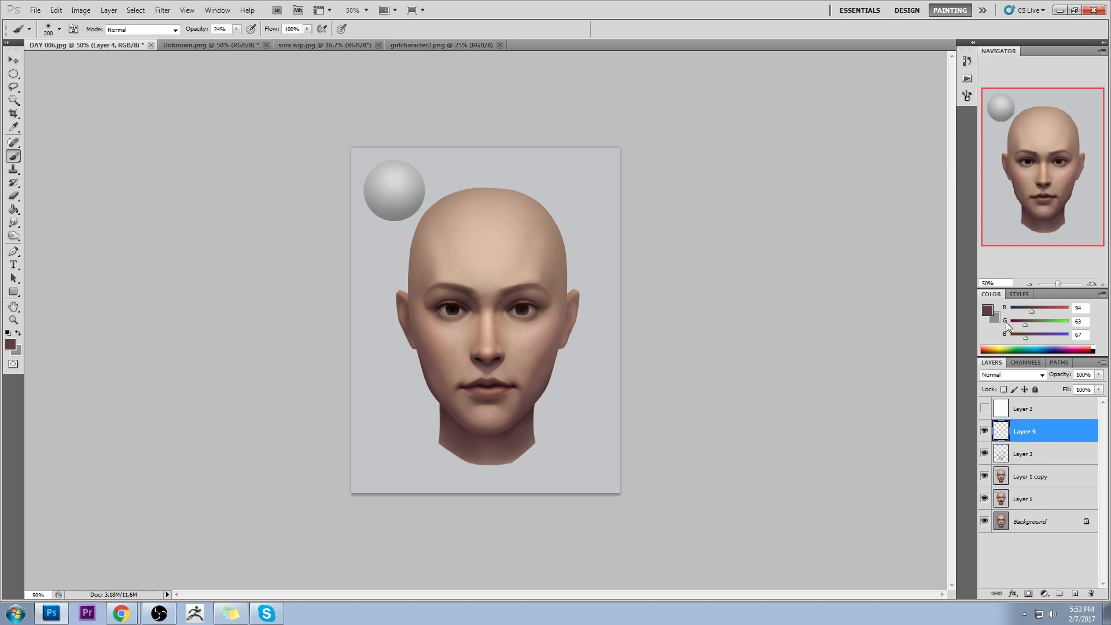
click(1012, 376)
click(993, 225)
Sample the forehead skin tone and lighten it to a pale cream foreground colour (249, 239, 227)
click(986, 306)
click(499, 254)
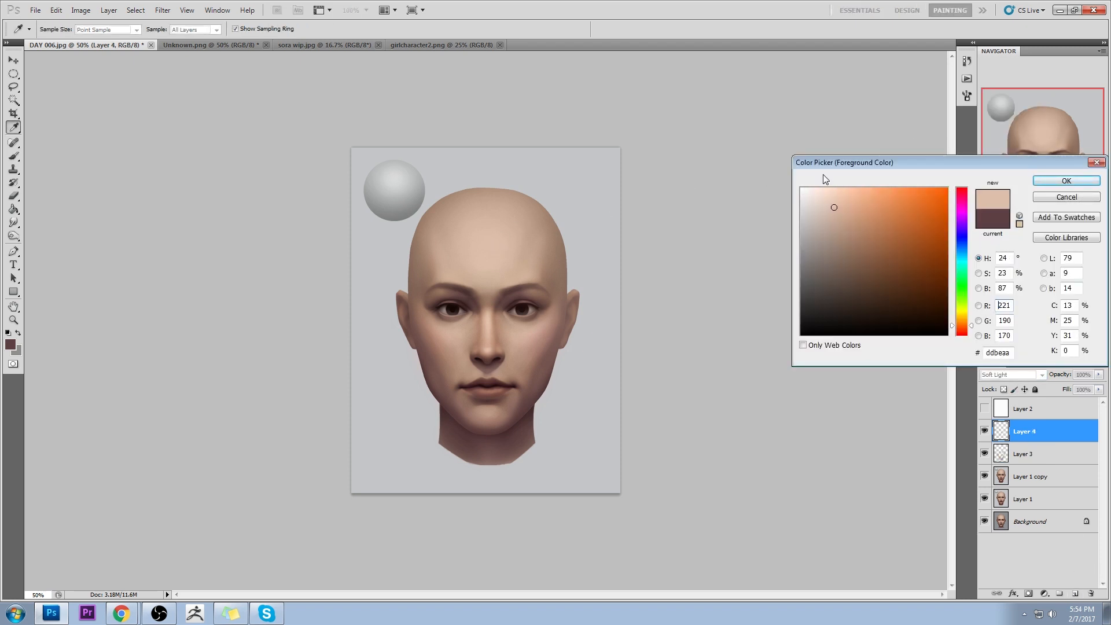
drag(833, 206, 813, 193)
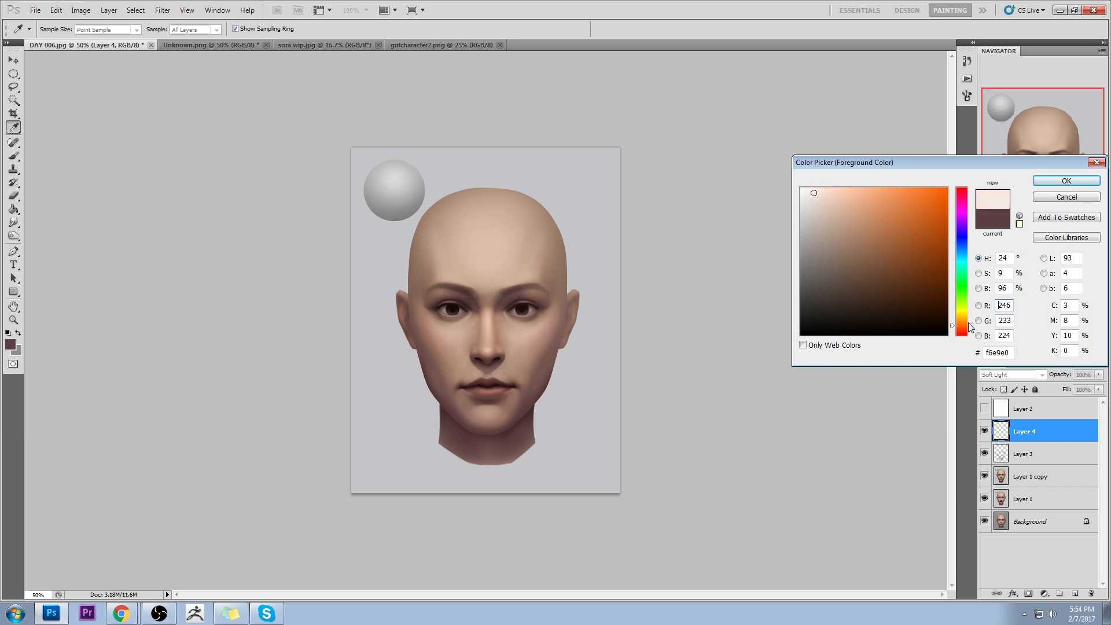
click(971, 324)
drag(972, 324, 972, 321)
click(816, 193)
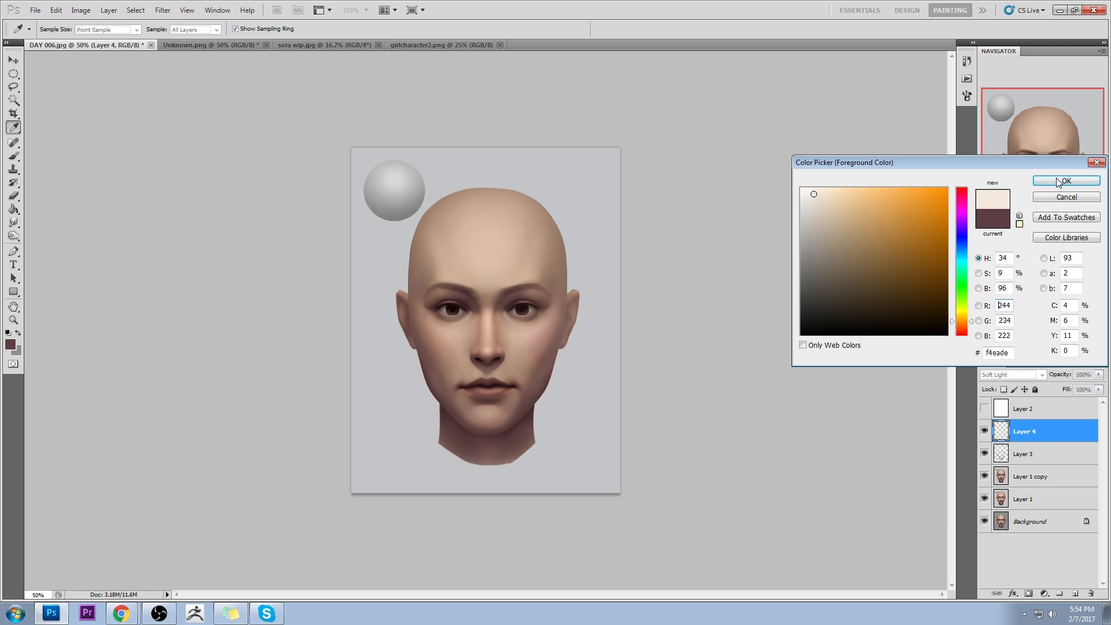
drag(814, 197, 813, 191)
click(1064, 181)
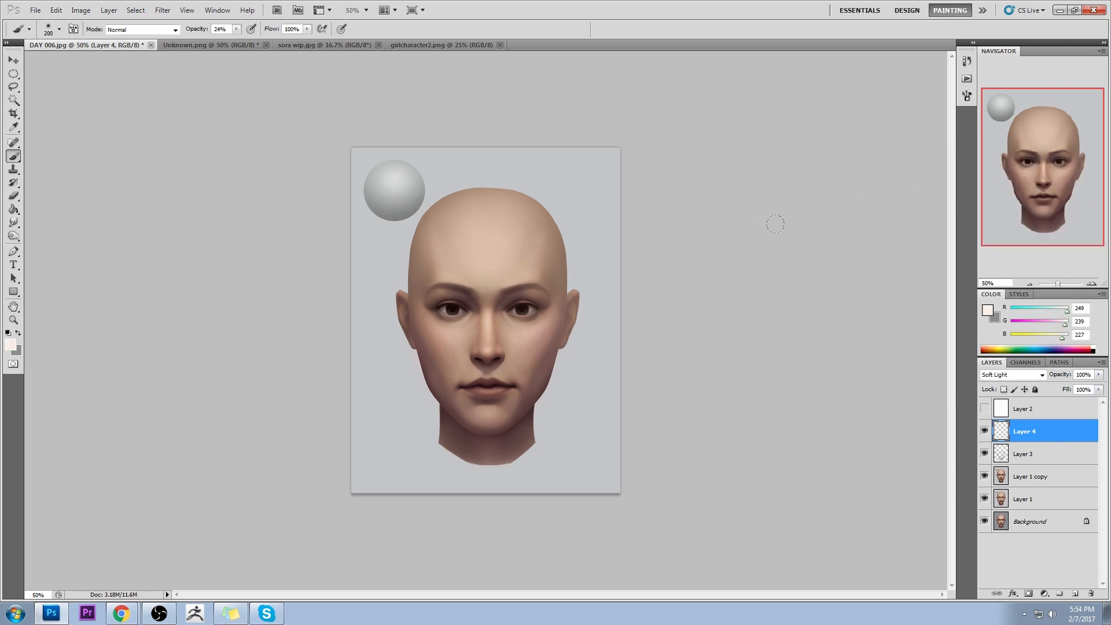
Add a new layer above Layer 4 and paint a soft cream light spot in the canvas's upper-right corner at 100% brush opacity
key(])
key(])
key(])
key(])
drag(236, 30, 282, 40)
key([)
key([)
key([)
click(1075, 594)
key([)
mouse_move(584, 152)
mouse_down()
mouse_move(600, 168)
mouse_move(589, 151)
mouse_up()
Lighten the foreground colour to (248, 243, 234) and repaint the light spot with it
click(987, 309)
click(808, 192)
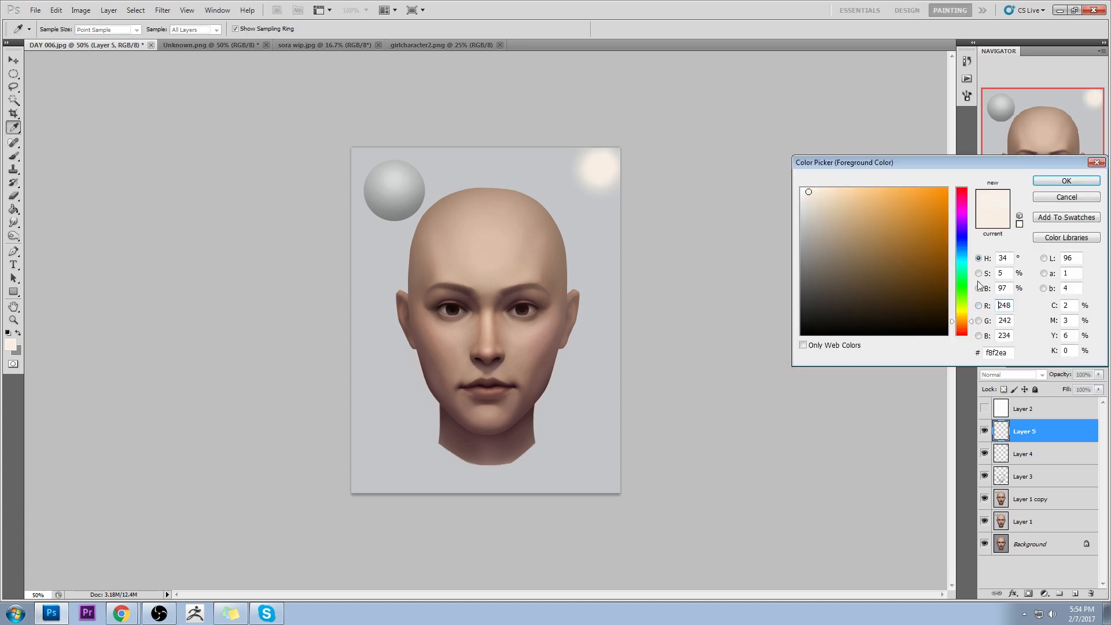
click(972, 320)
click(1065, 181)
drag(587, 156, 600, 163)
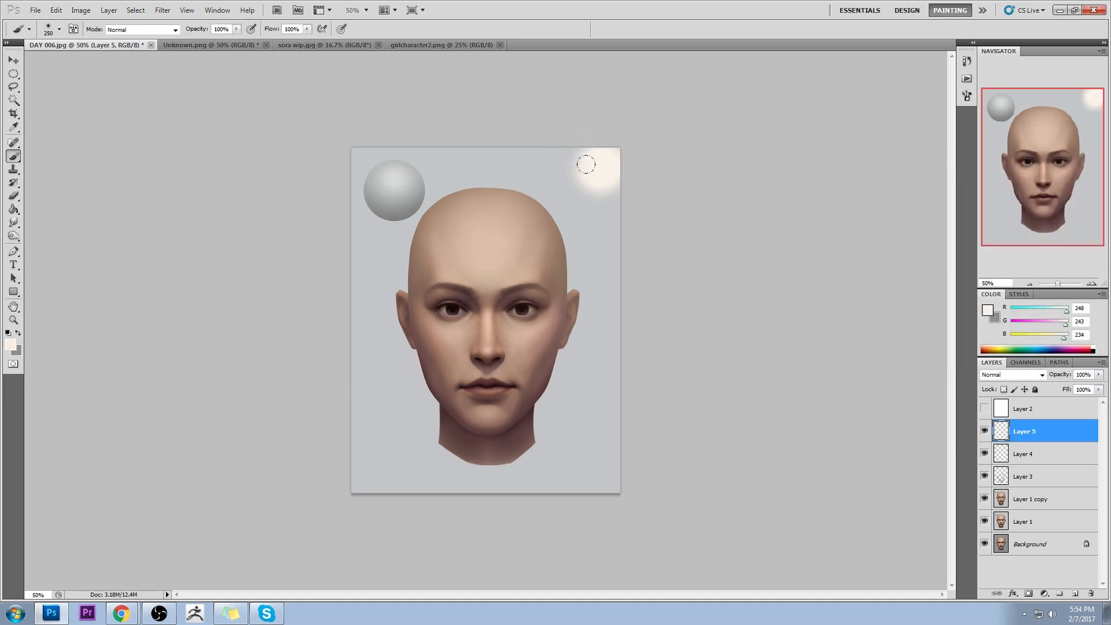
Brush a soft cream highlight over the forehead on Layer 4 with a size 400 brush at 47% opacity
key(bracketright)
key(bracketright)
key(alt+bracketleft)
key(bracketleft)
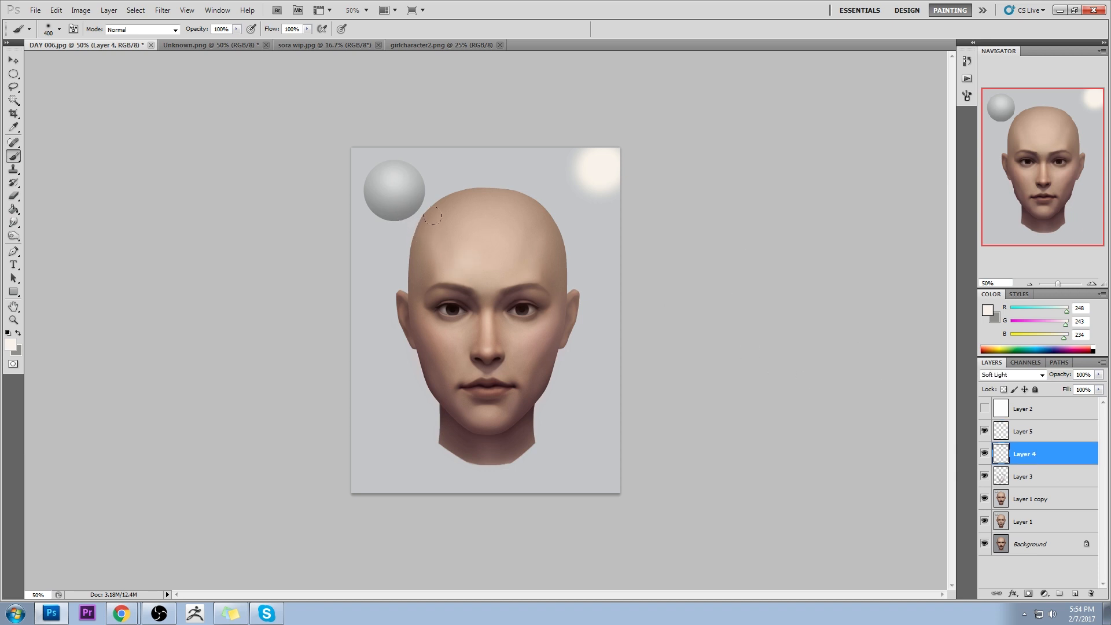
drag(493, 242, 532, 265)
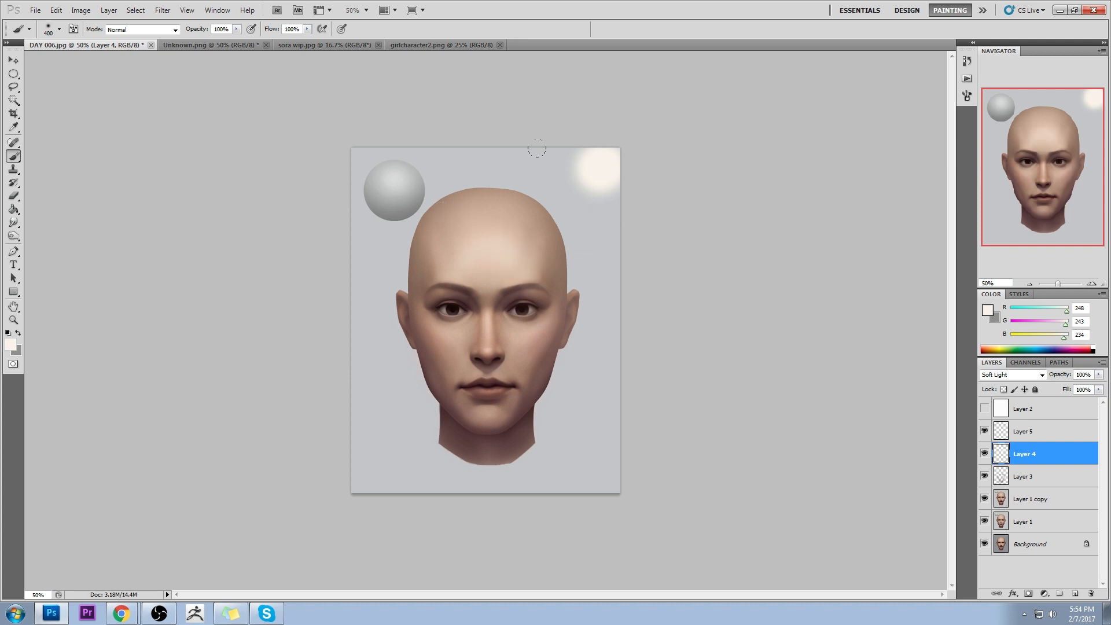
key(ctrl+z)
drag(236, 29, 207, 39)
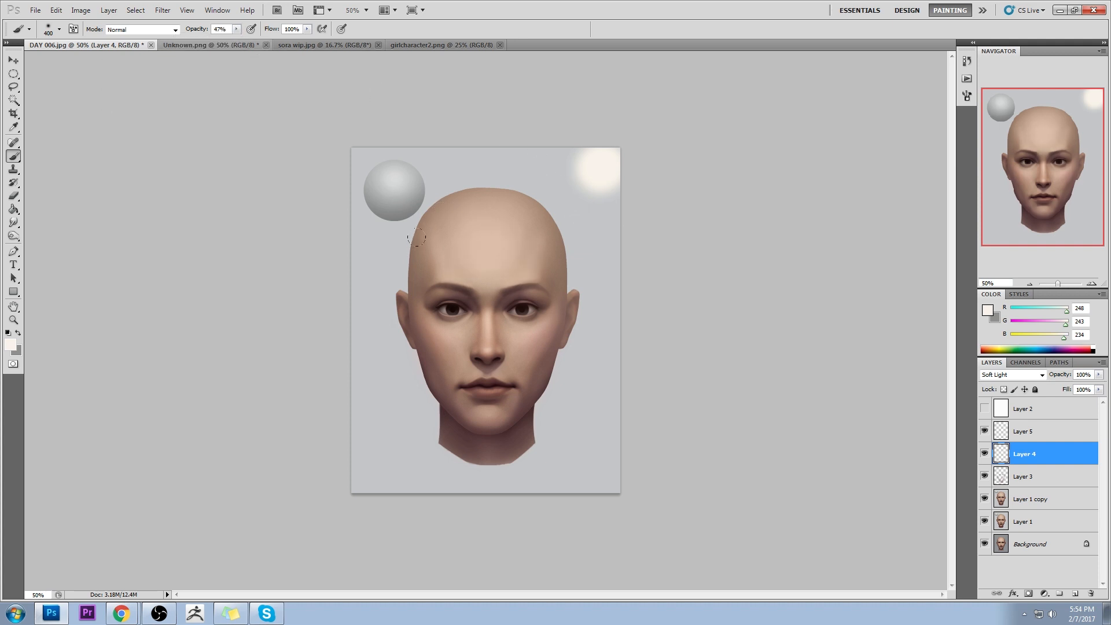
drag(452, 210, 485, 243)
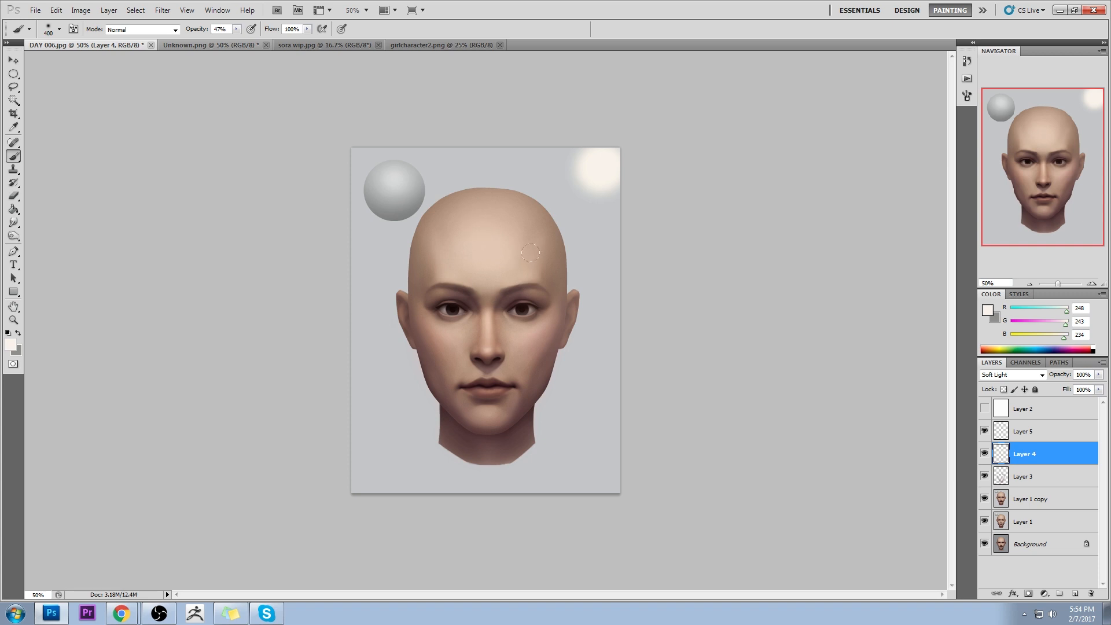
Brush soft highlights over the left cheek and down the bridge of the nose on Layer 4
mouse_move(430, 322)
mouse_down()
mouse_move(455, 341)
mouse_move(474, 327)
mouse_up()
drag(488, 301, 488, 347)
key(bracketright)
key(bracketleft)
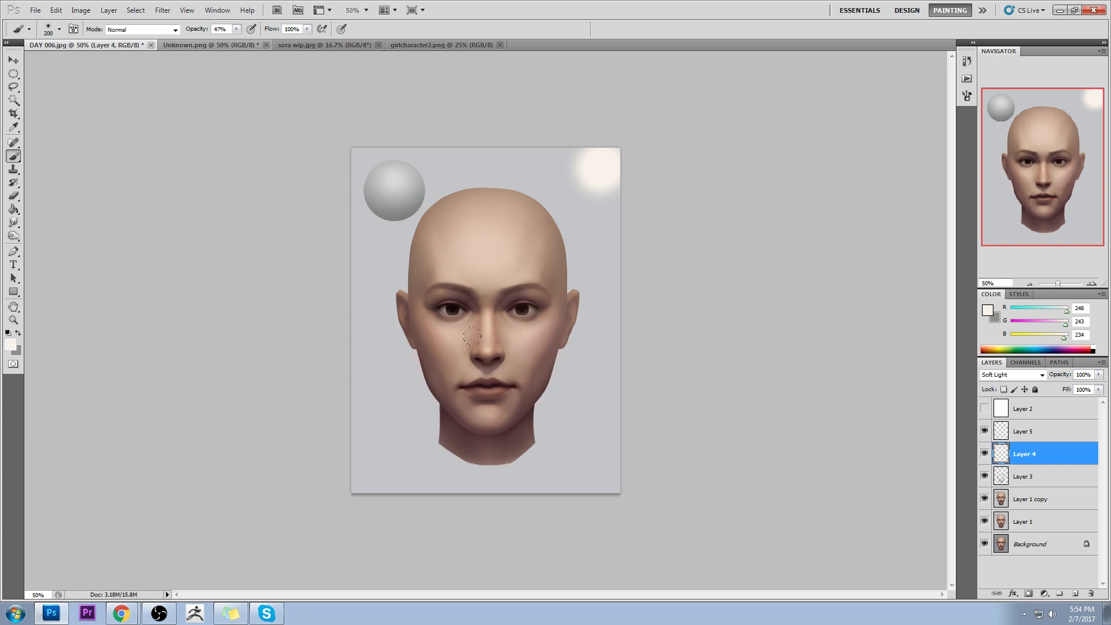
key(bracketleft)
key(bracketleft)
key(bracketleft)
Compare the painting with and without the Layer 4 highlights and the Layer 3 tint
click(984, 455)
click(984, 456)
click(984, 455)
click(984, 454)
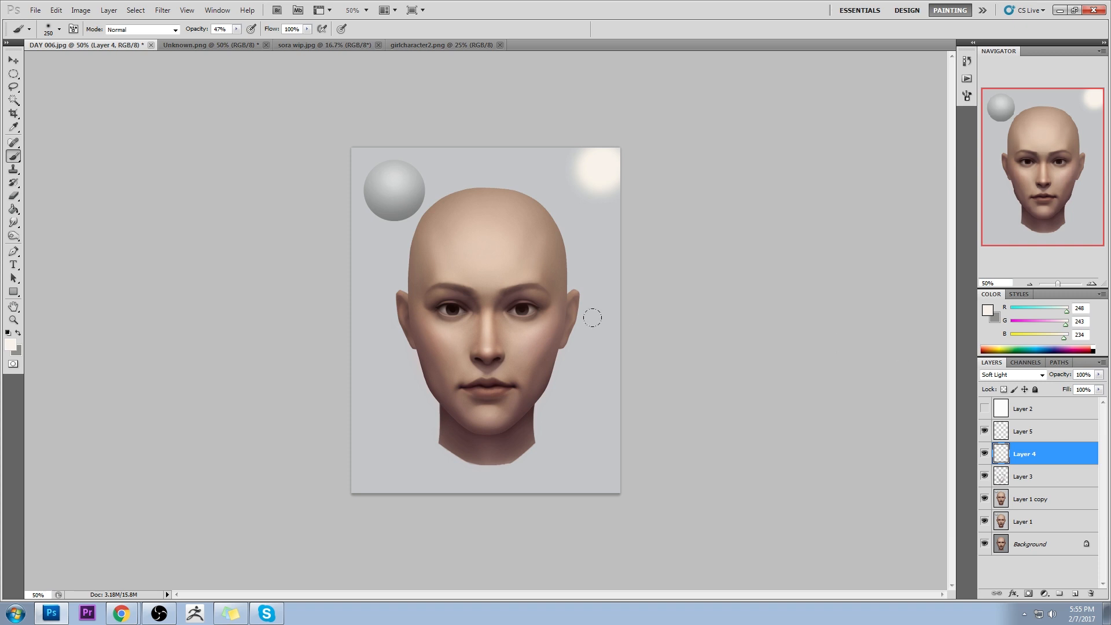
key(bracketright)
key(bracketright)
click(984, 454)
click(984, 454)
click(984, 476)
Merge Layer 3 and Layer 4 down into Layer 1 copy
right_click(1034, 480)
click(1039, 450)
right_click(1034, 454)
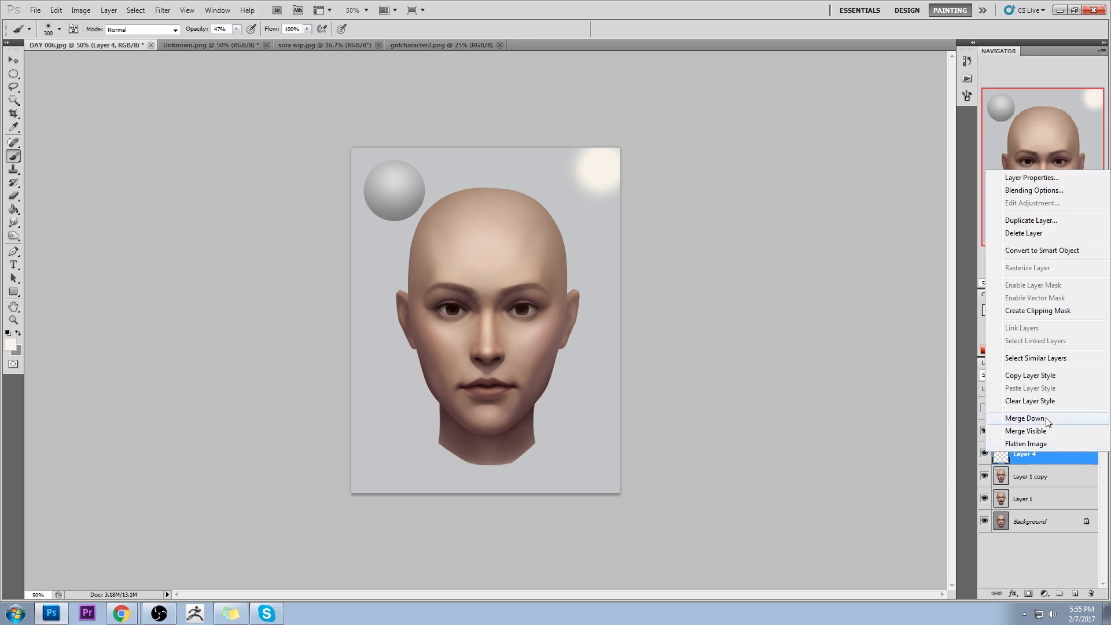
click(1029, 416)
Move the Layer 5 light spot slightly inward from the canvas corner and merge the layer down into Layer 1 copy
click(985, 431)
click(985, 431)
click(1032, 432)
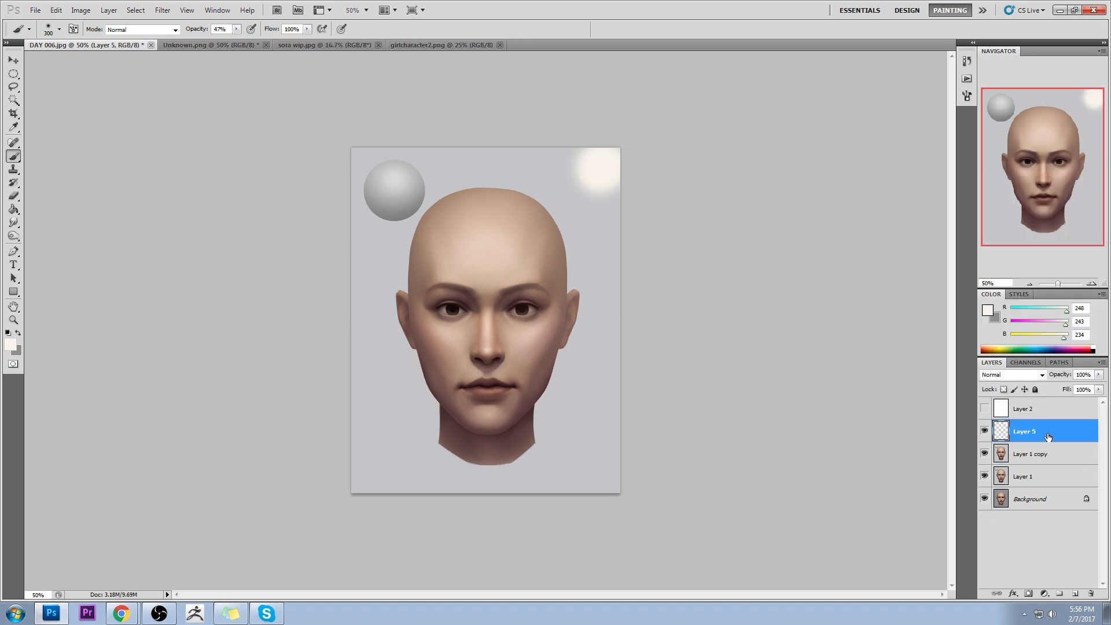
key(v)
drag(613, 195, 605, 208)
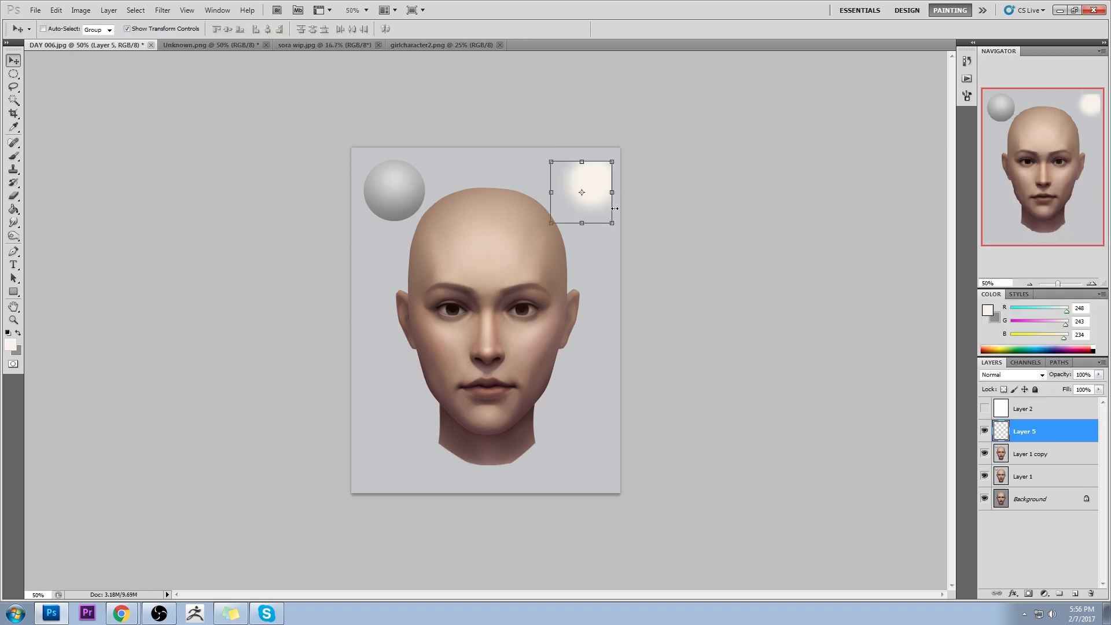
right_click(1035, 432)
click(1058, 400)
Hide Layer 1 and compare the merged Layer 1 copy with the original Background painting
click(984, 433)
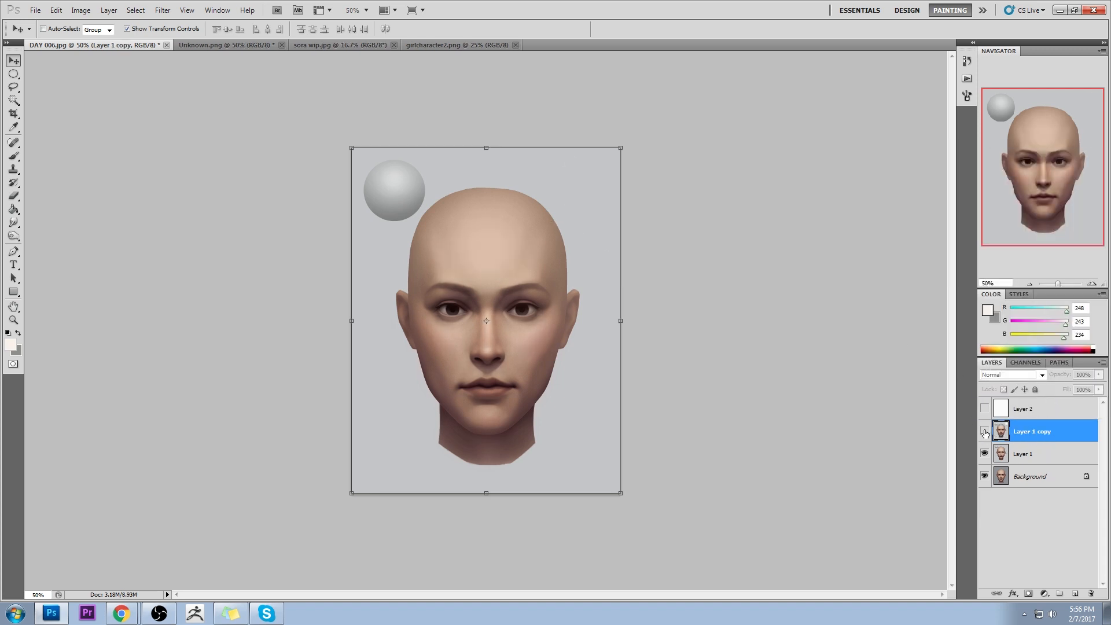
click(984, 454)
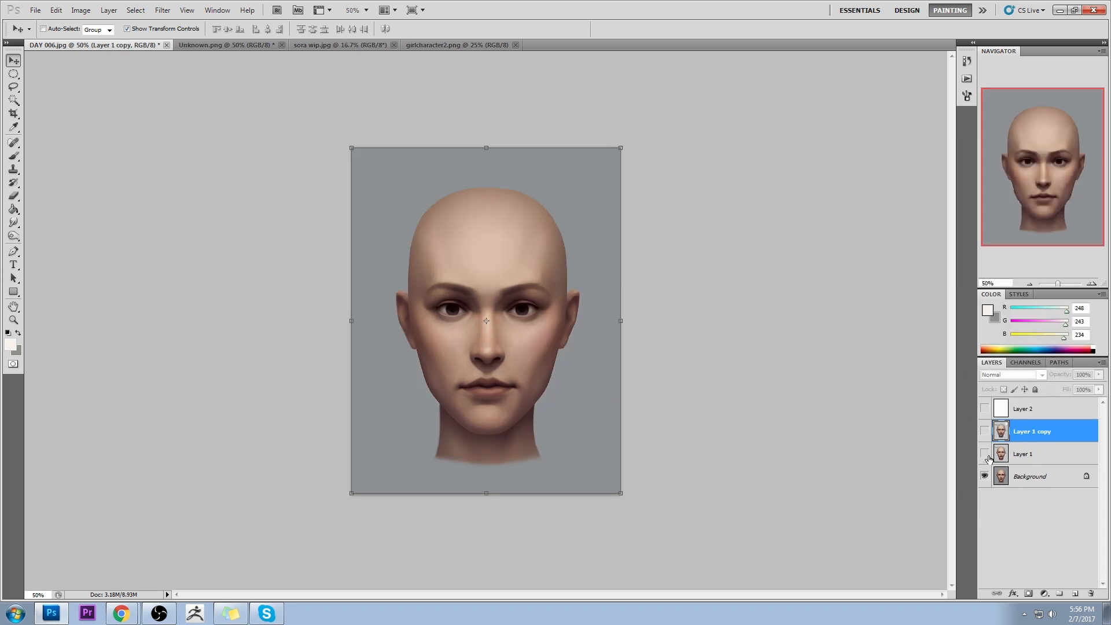
click(984, 431)
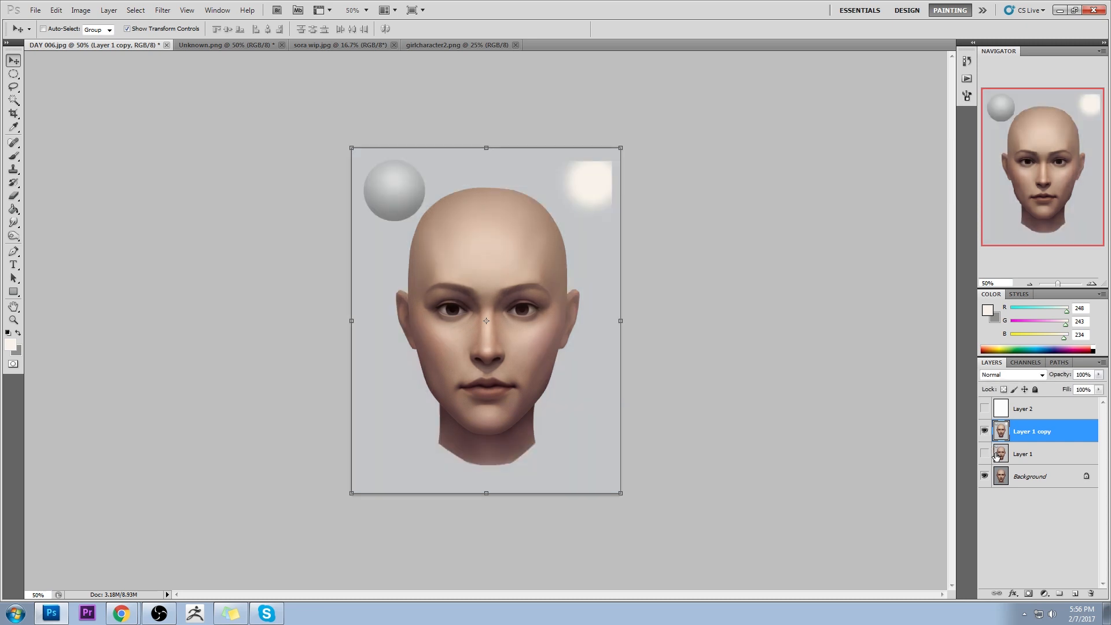
click(984, 431)
click(984, 431)
key(ctrl+u)
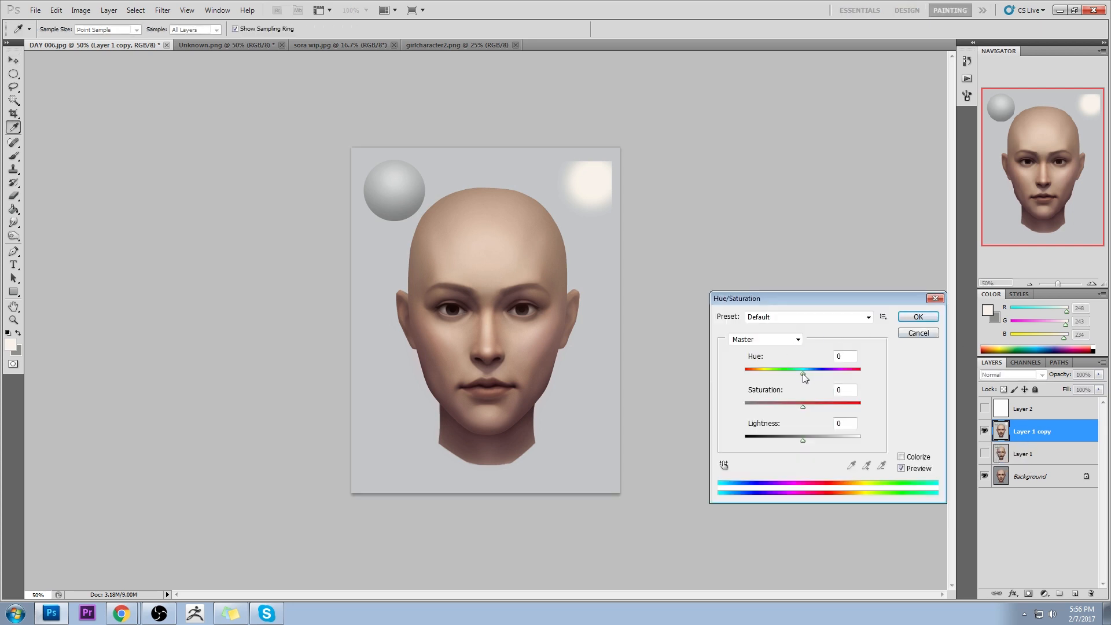
drag(804, 377, 803, 376)
click(918, 333)
Undo the merges of Layers 3, 4 and 5, leaving those layers hidden and Layer 1 copy selected
key(ctrl+alt+z)
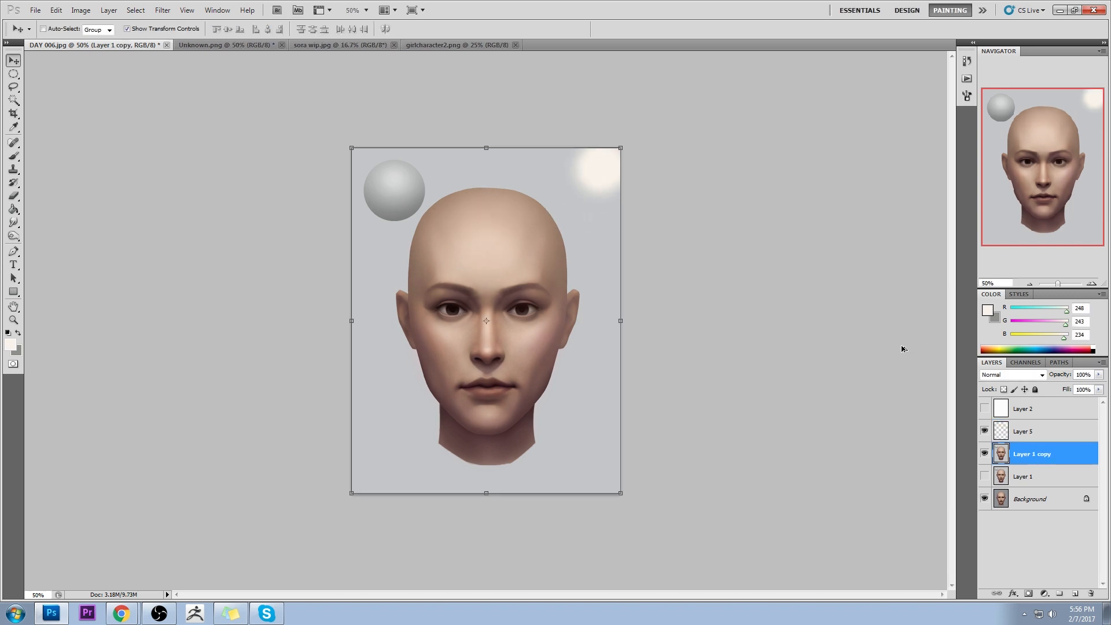
key(ctrl+alt+z)
click(984, 431)
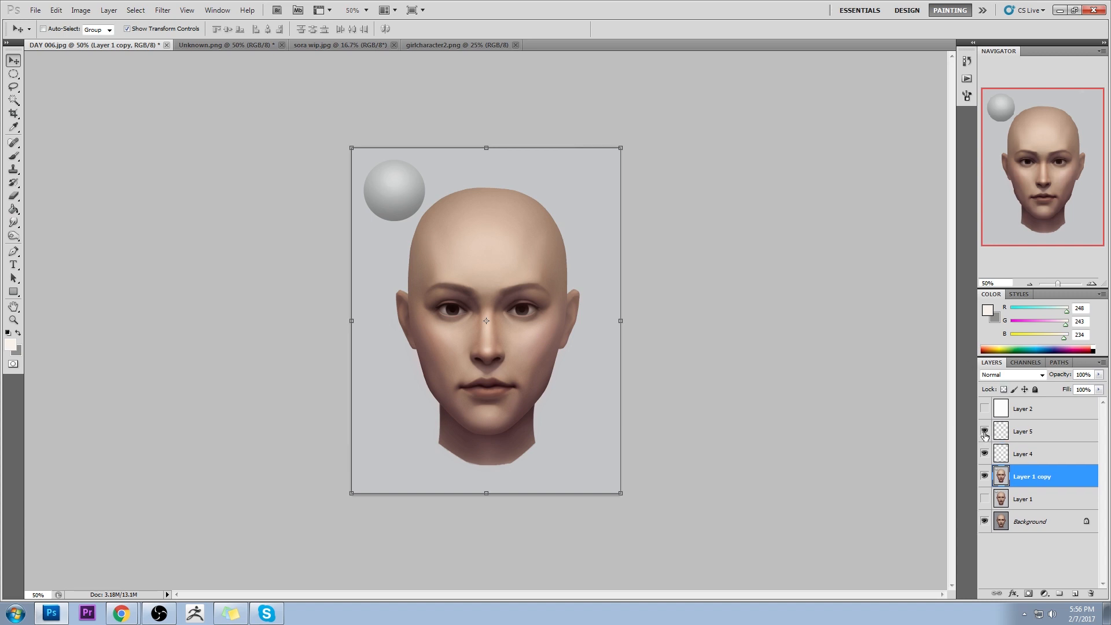
click(1028, 453)
click(983, 456)
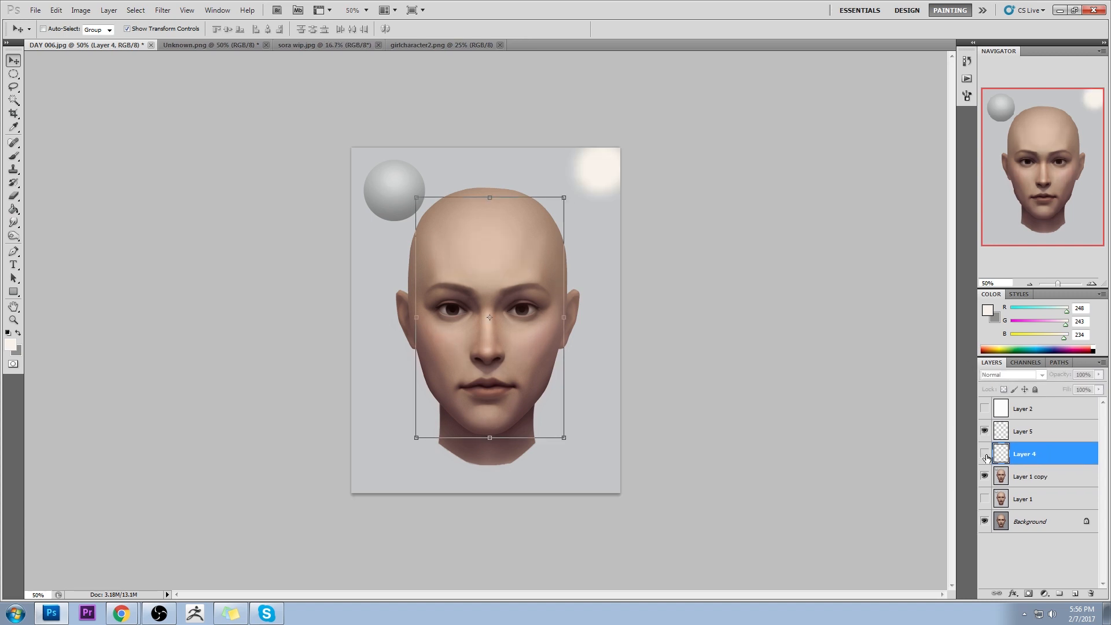
click(984, 431)
key(ctrl+alt+z)
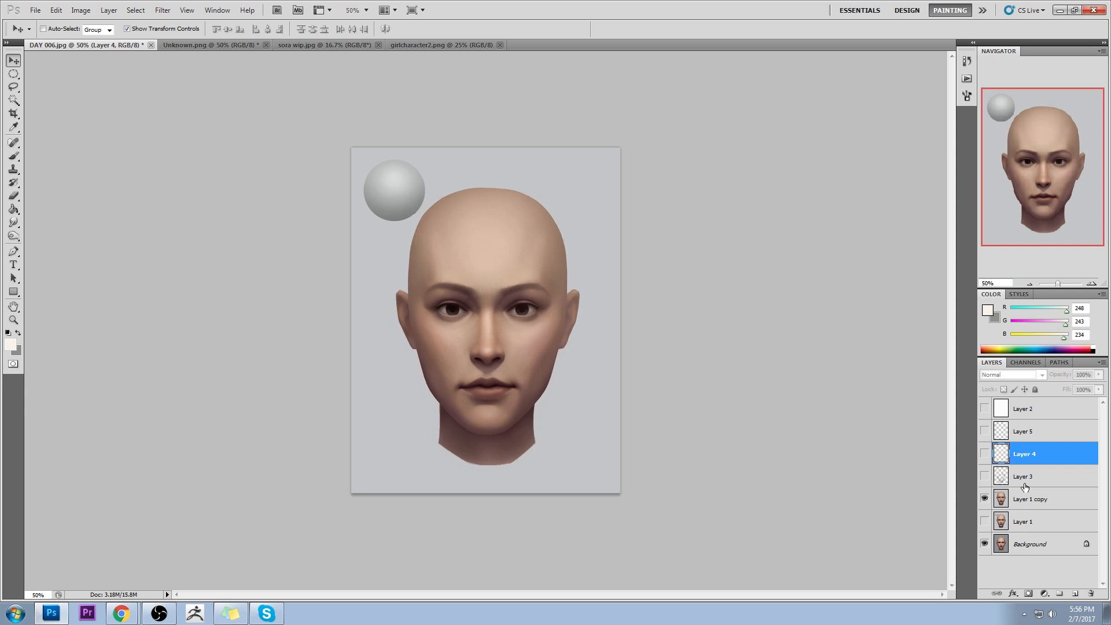
click(1033, 499)
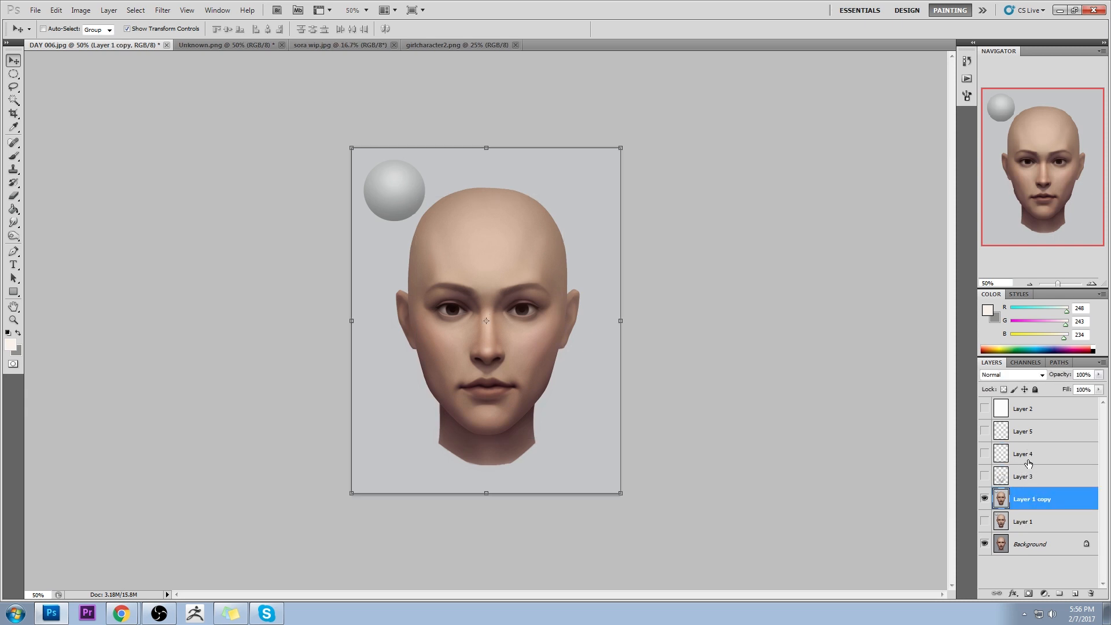
Shift the hue of Layer 1 copy slightly toward red, to about -3, with Hue/Saturation
key(ctrl+u)
drag(803, 374, 801, 372)
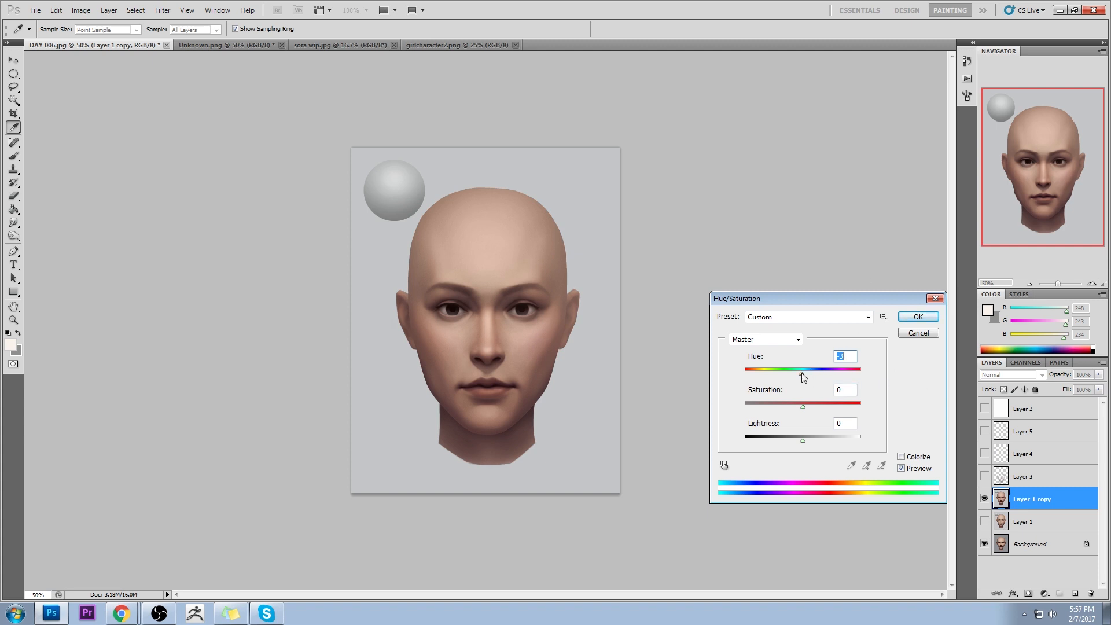
drag(803, 376, 801, 377)
click(915, 319)
key(v)
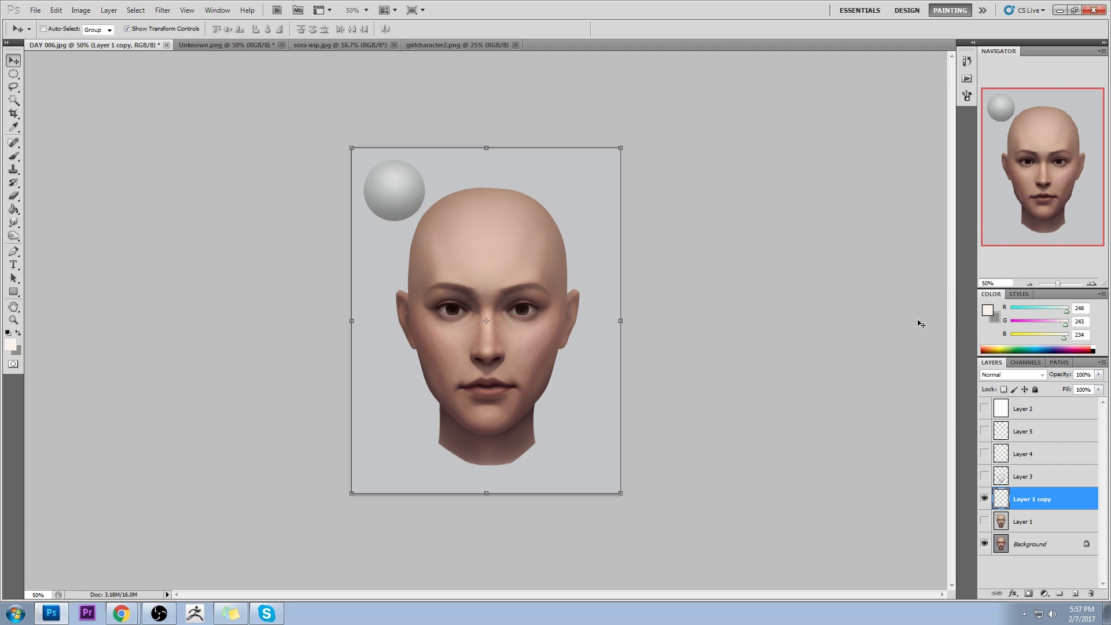
Show Layer 3 and merge Layers 3 and 4 down into the hue-shifted Layer 1 copy
click(984, 475)
right_click(1024, 477)
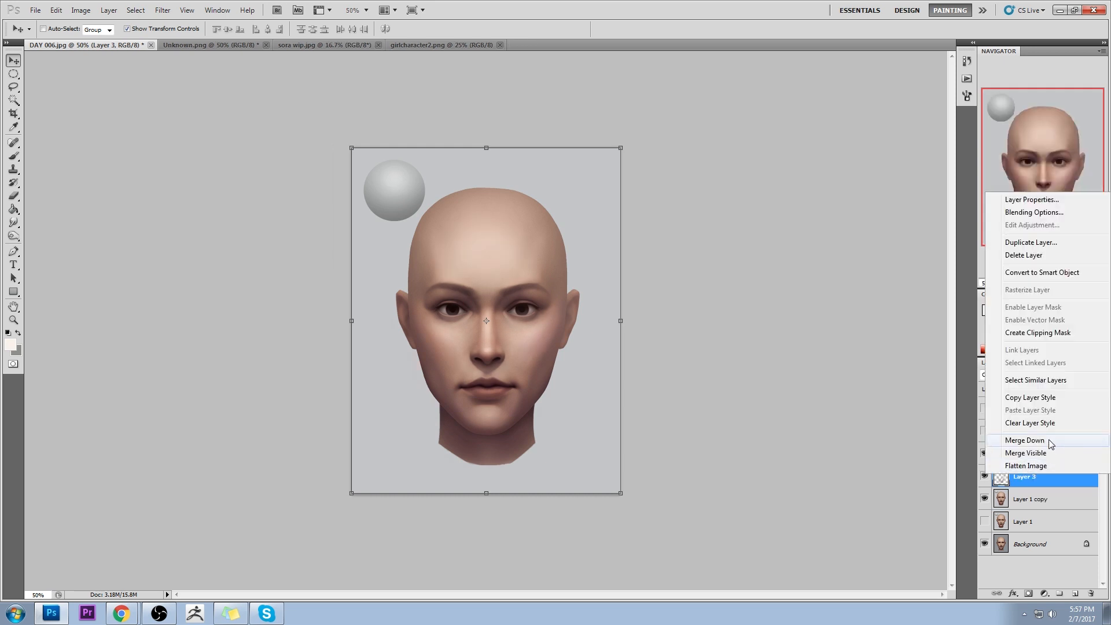
click(1050, 442)
right_click(1036, 453)
click(1048, 424)
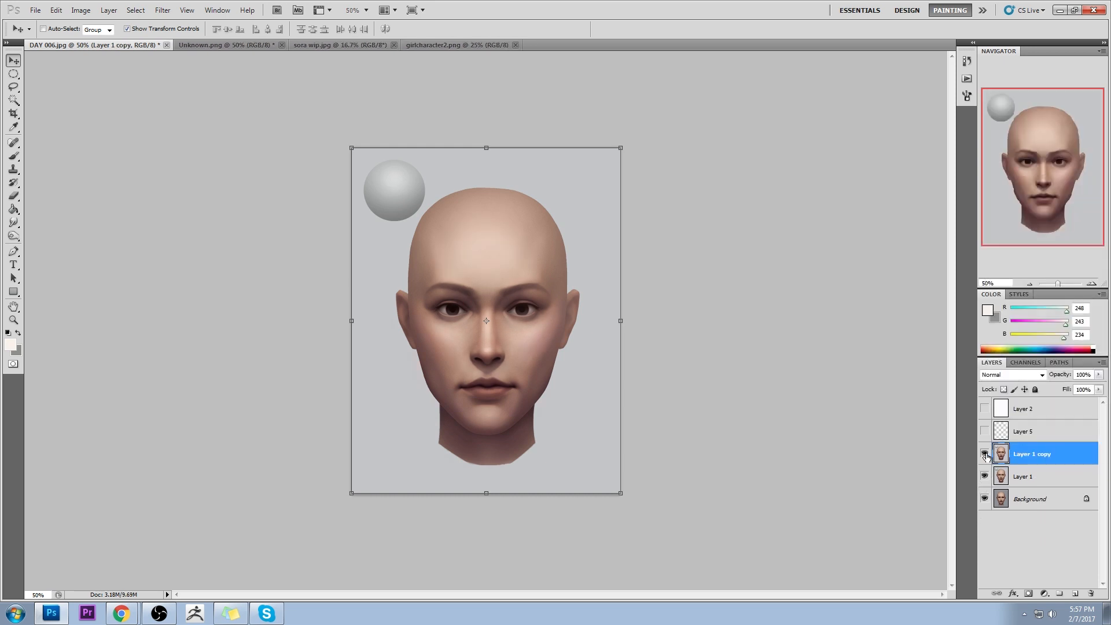
Toggle the visibility of the merged Layer 1 copy to compare its skin colours with Layer 1 beneath it
click(985, 456)
click(984, 460)
click(983, 461)
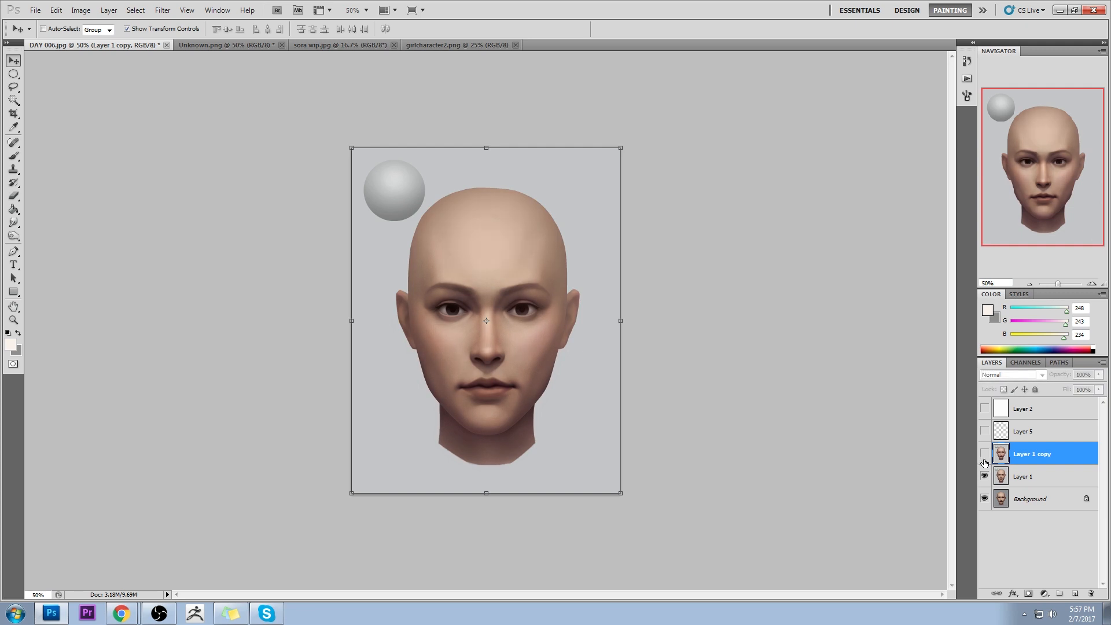
click(985, 457)
click(986, 457)
click(985, 457)
click(986, 458)
click(986, 459)
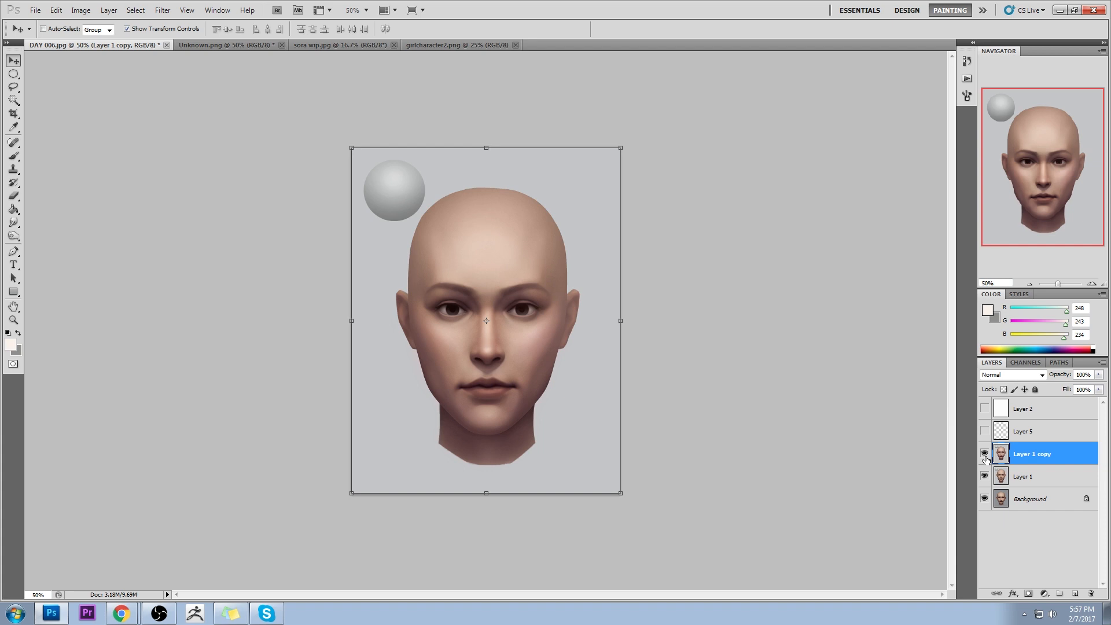
click(986, 459)
click(986, 458)
Undo both merges and revert the painting to the last brush stroke before the Hue/Saturation change
key(ctrl+alt+z)
key(ctrl+alt+z)
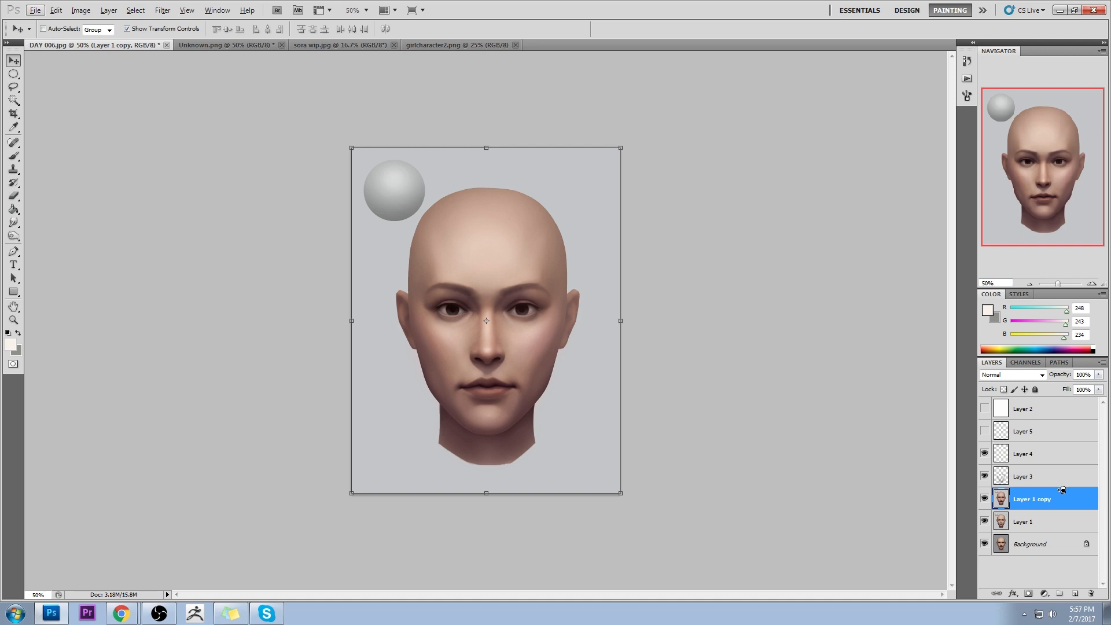
click(966, 61)
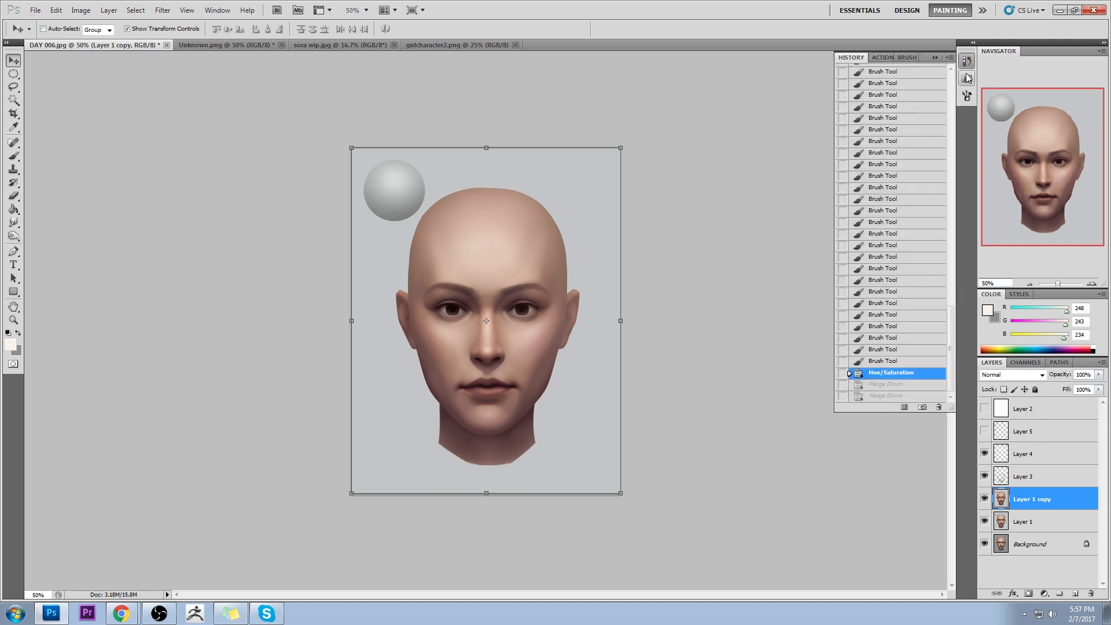
click(877, 361)
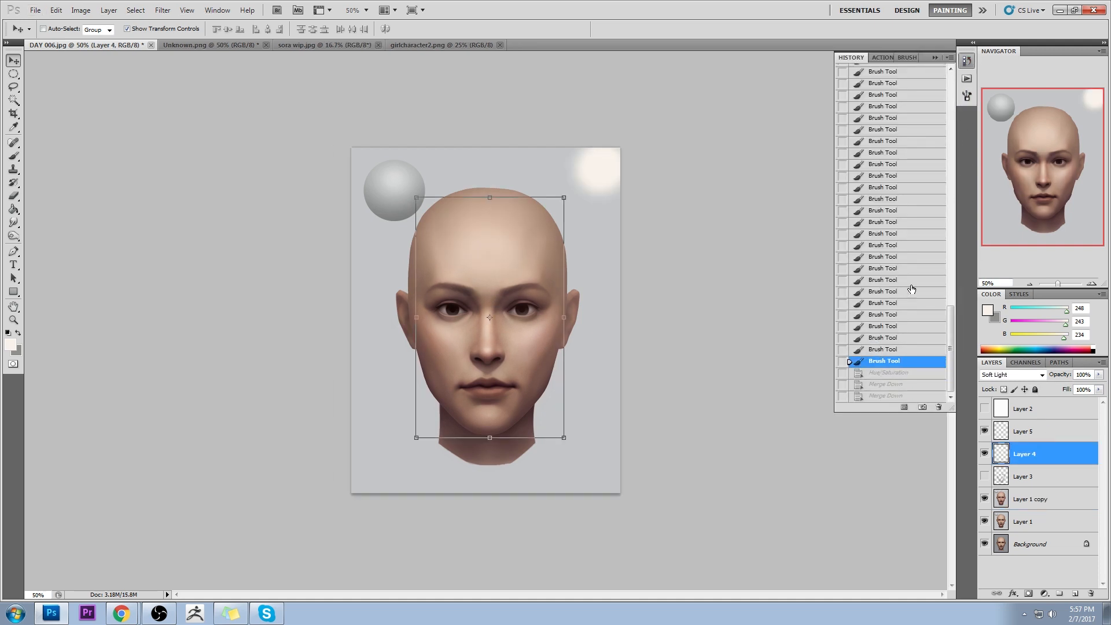
Paste the copied painting in place as a new layer directly above Layer 1 copy
click(1054, 502)
key(ctrl+shift+v)
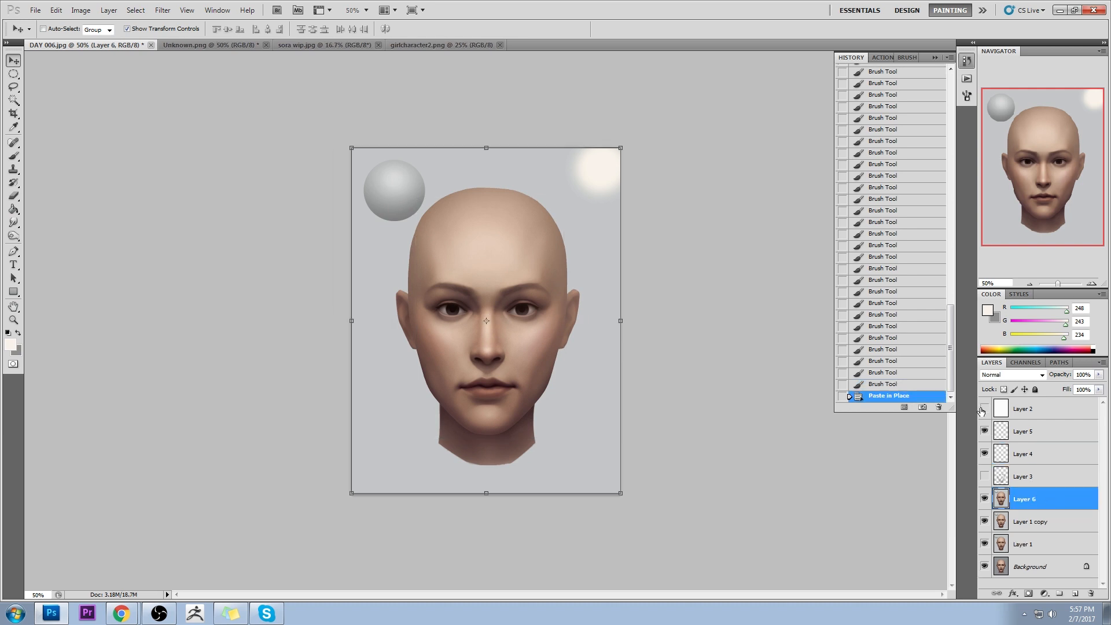
click(966, 61)
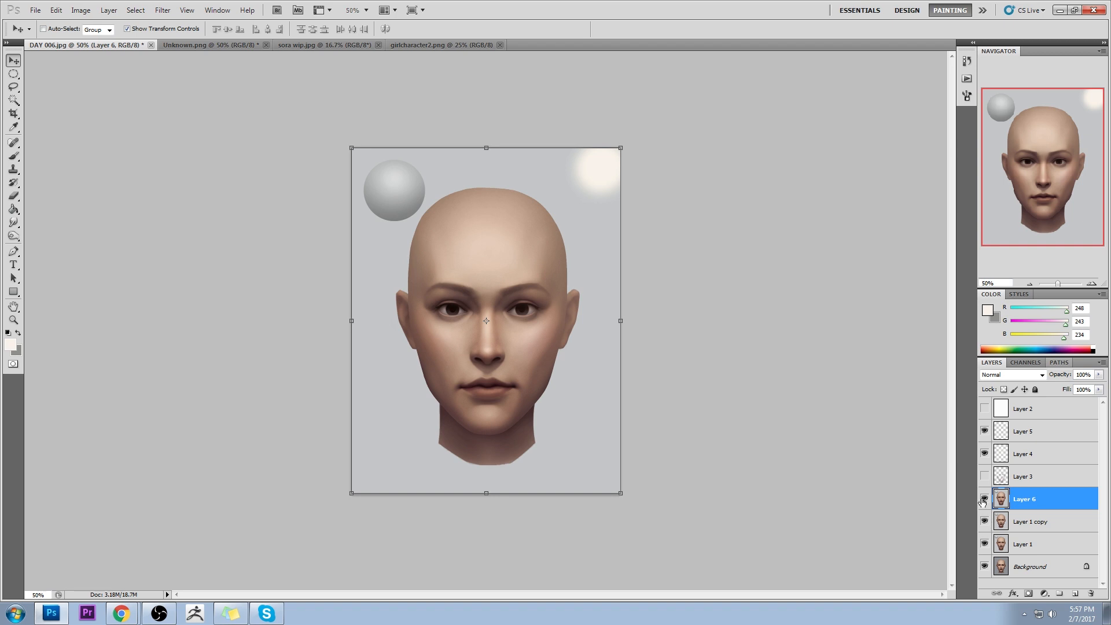
Shift the hue of the pasted Layer 6 slightly toward red with Hue/Saturation
key(ctrl+u)
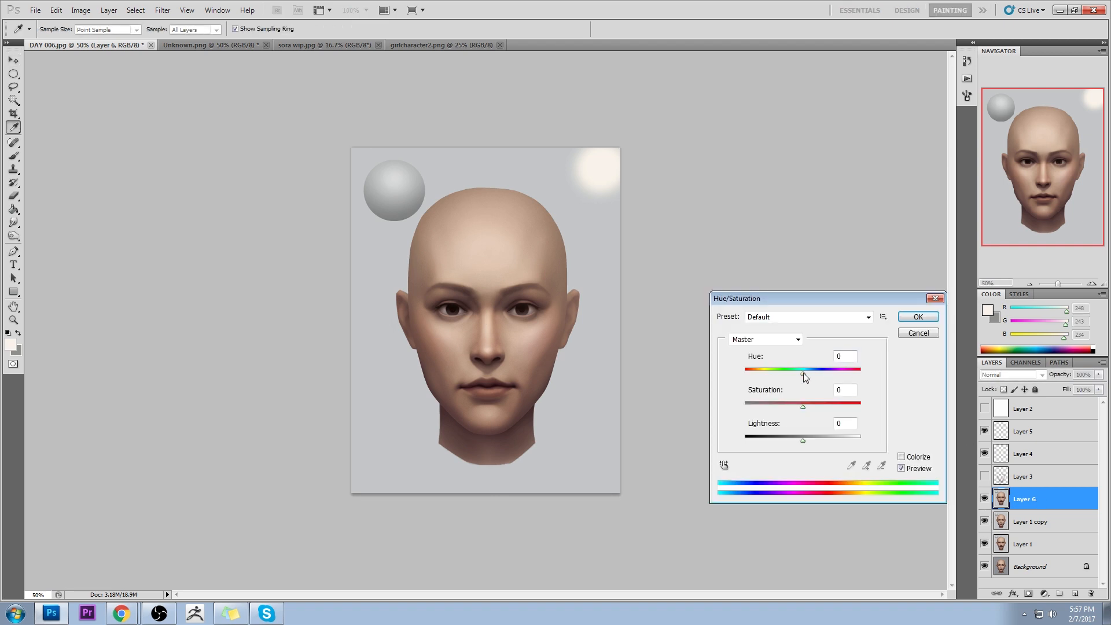
drag(805, 377, 802, 377)
click(933, 317)
key(v)
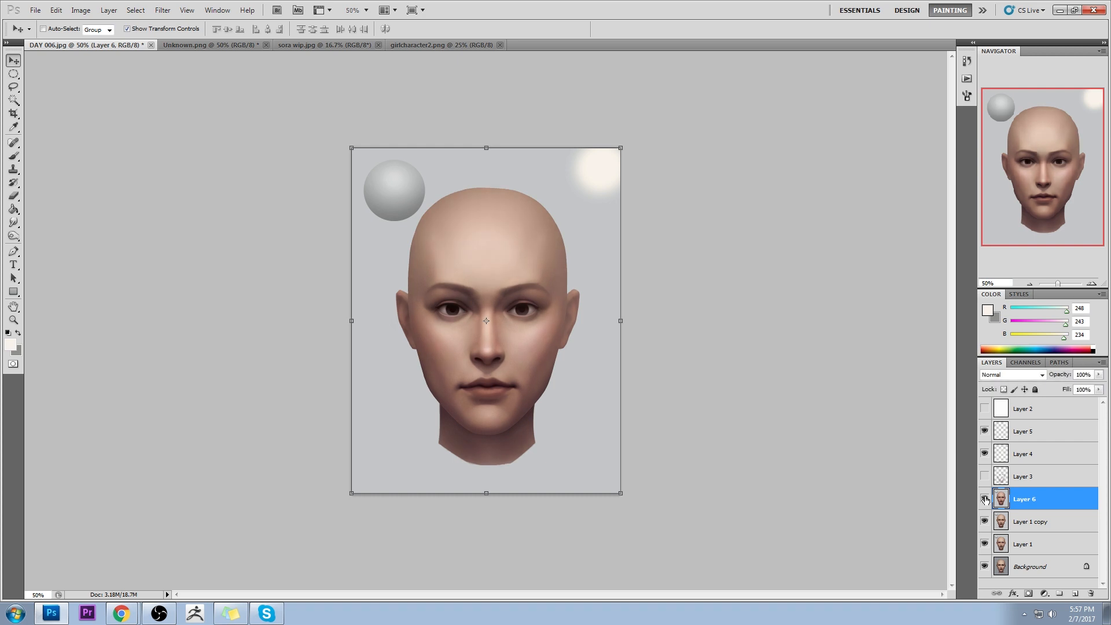
Toggle the visibility of Layer 6 to compare the redder skin with the painting beneath
key(b)
click(984, 499)
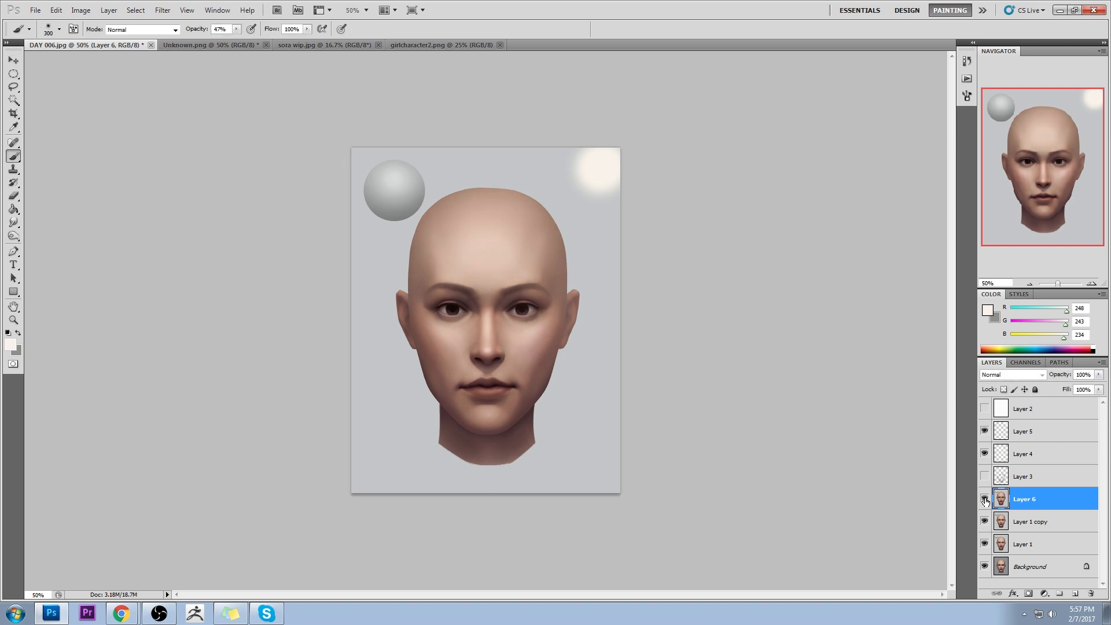
click(985, 501)
click(984, 501)
Lower the fill of Layer 6 slightly and merge it down into Layer 1 copy
click(1099, 389)
drag(1087, 407, 1079, 409)
right_click(1048, 501)
click(1050, 463)
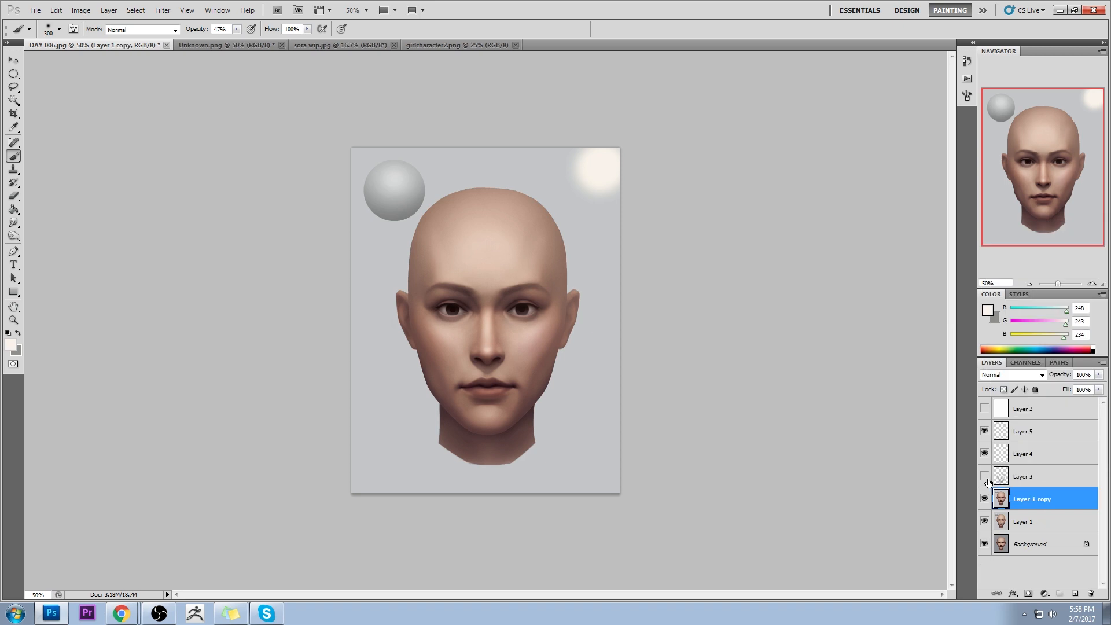
Show Layer 3 and merge Layers 3 and 4 down into Layer 1 copy
click(984, 476)
click(984, 476)
right_click(1031, 477)
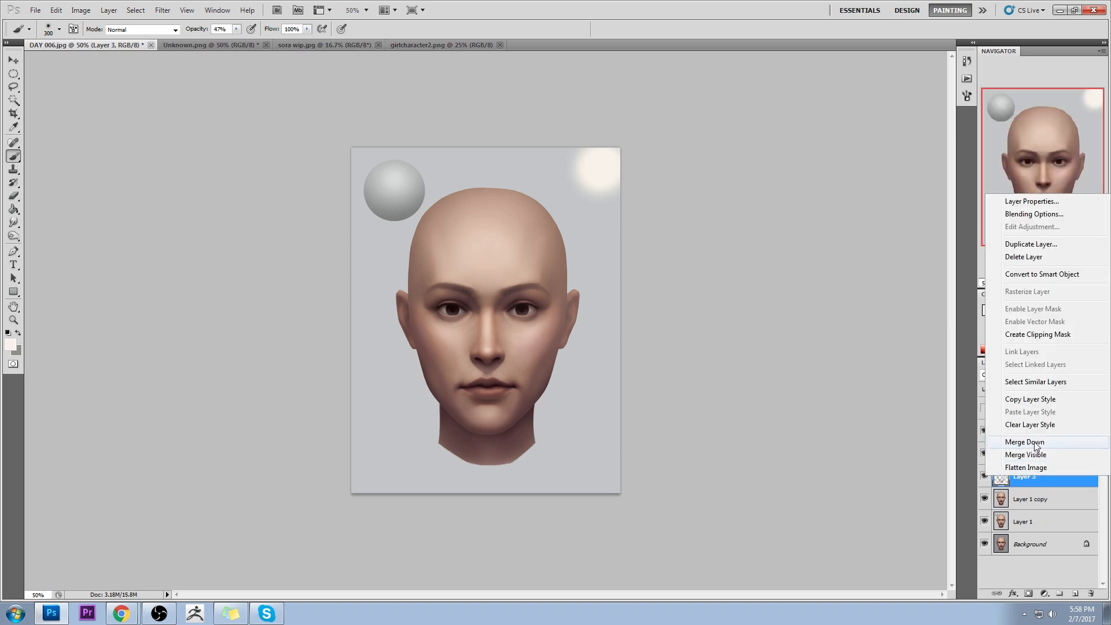
click(1036, 444)
right_click(1029, 457)
click(1035, 417)
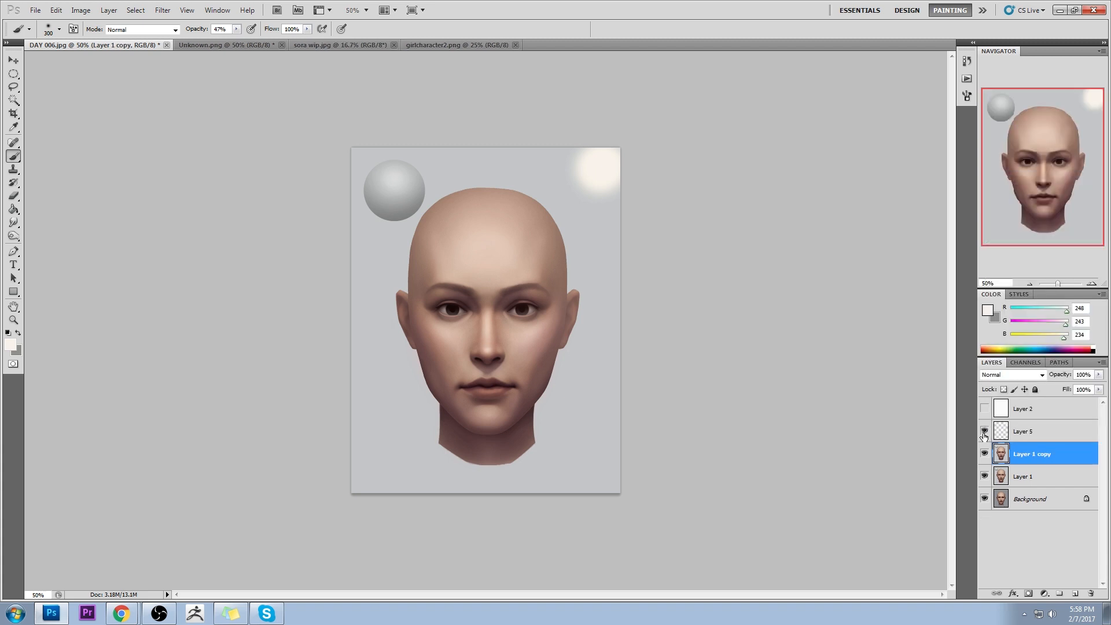
Toggle Layer 5 and the merged Layer 1 copy on and off to compare the head with Layer 1
click(984, 431)
click(984, 431)
click(984, 455)
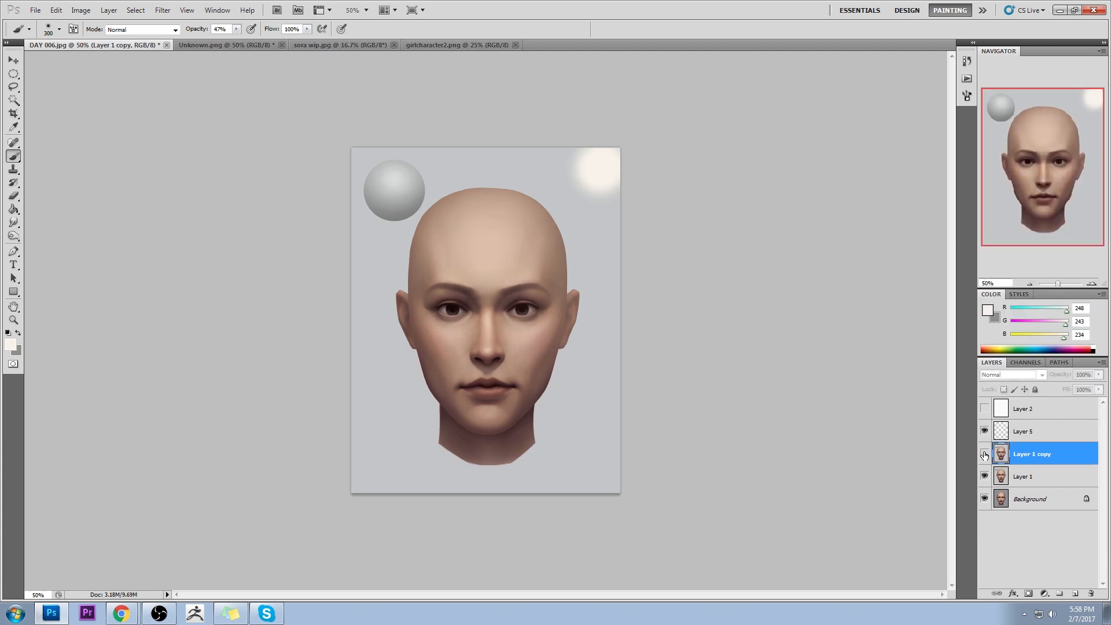
click(984, 455)
click(984, 455)
click(984, 454)
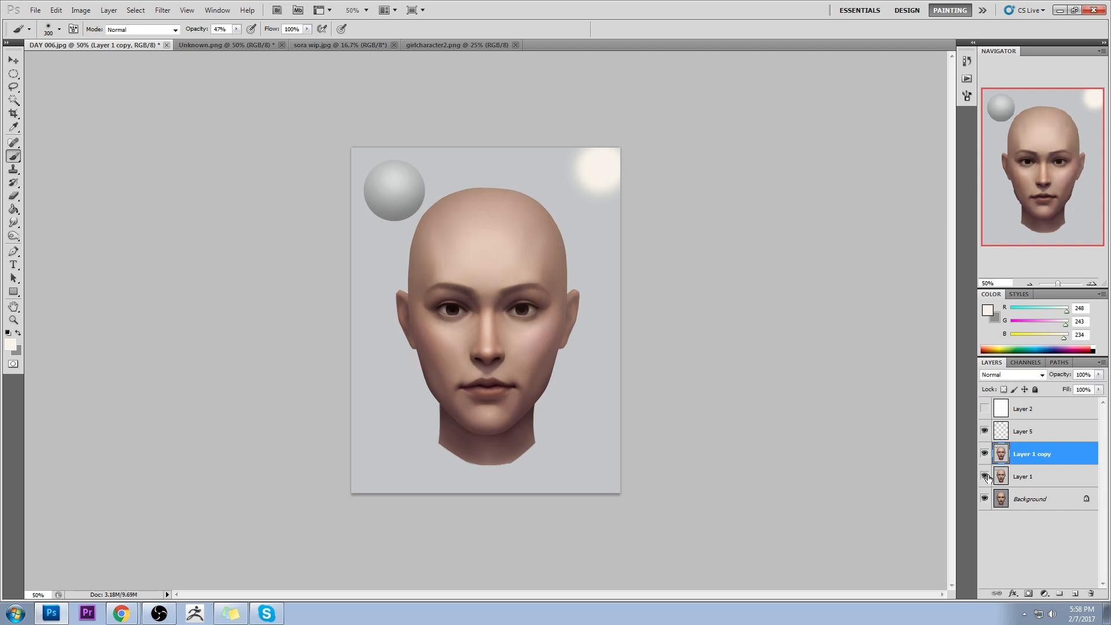
Compare the reworked layers with the original Background painting, restoring Layer 1, Layer 1 copy and Layer 5 one by one
drag(985, 477, 984, 433)
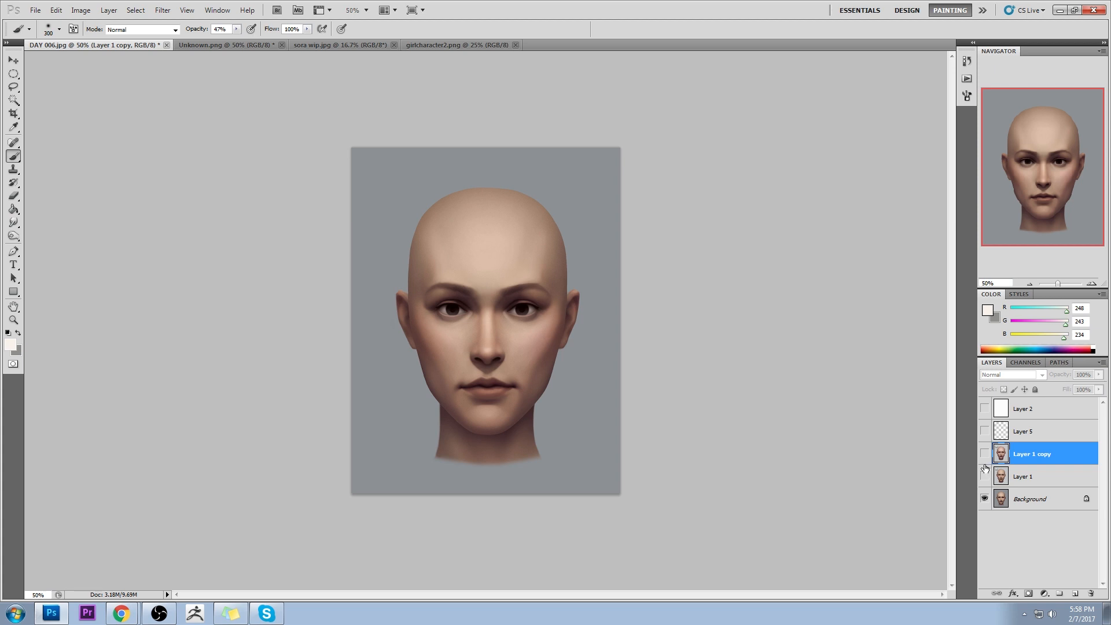
drag(985, 476, 984, 435)
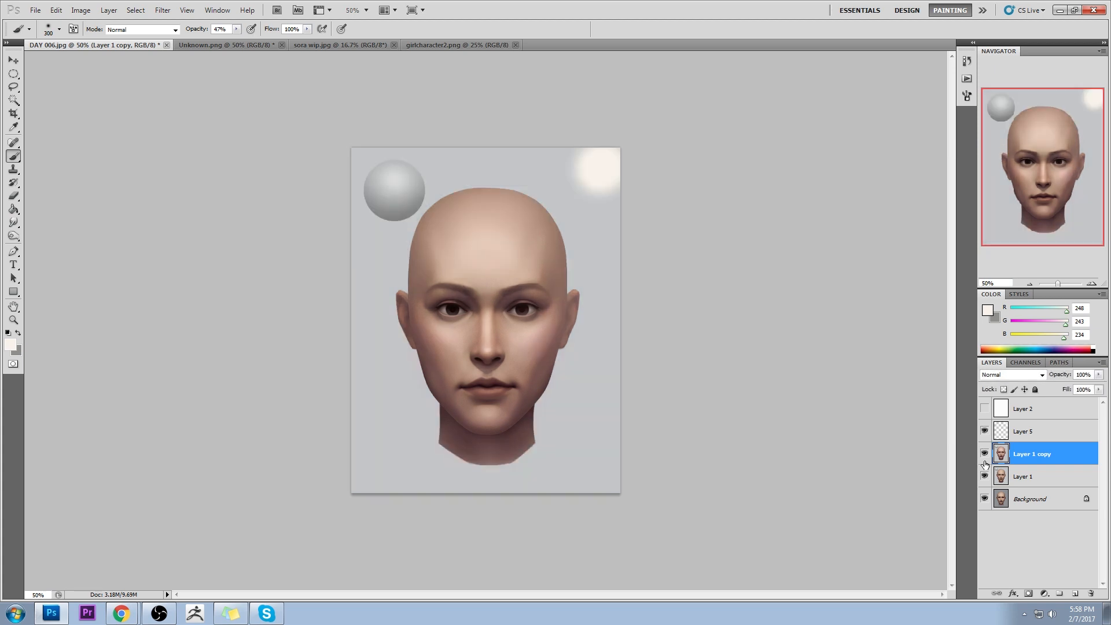
drag(984, 475, 983, 433)
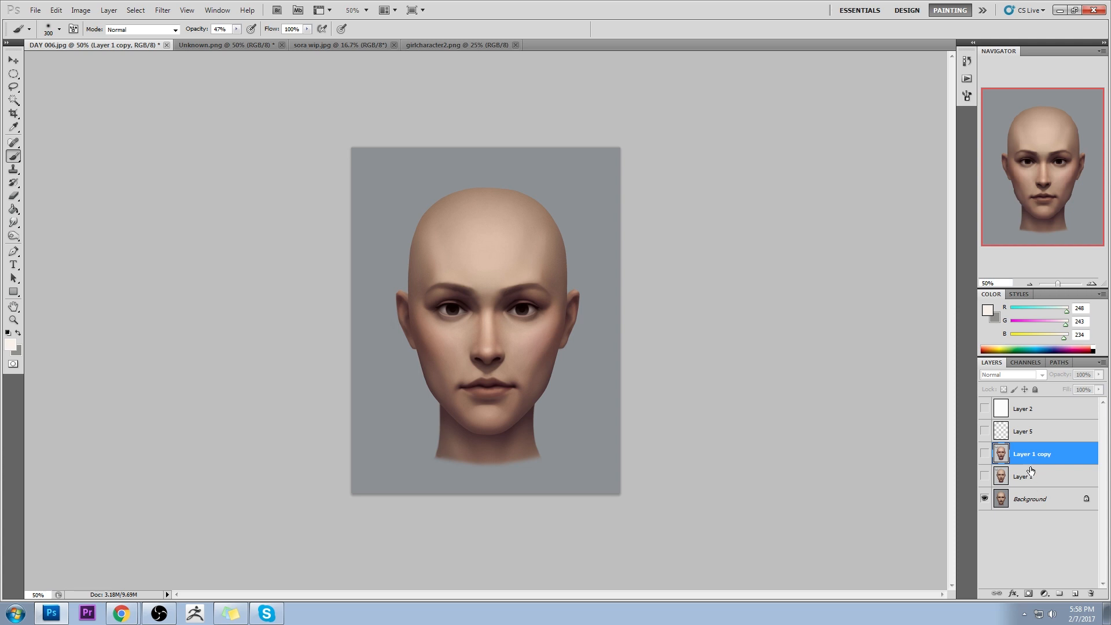
click(985, 475)
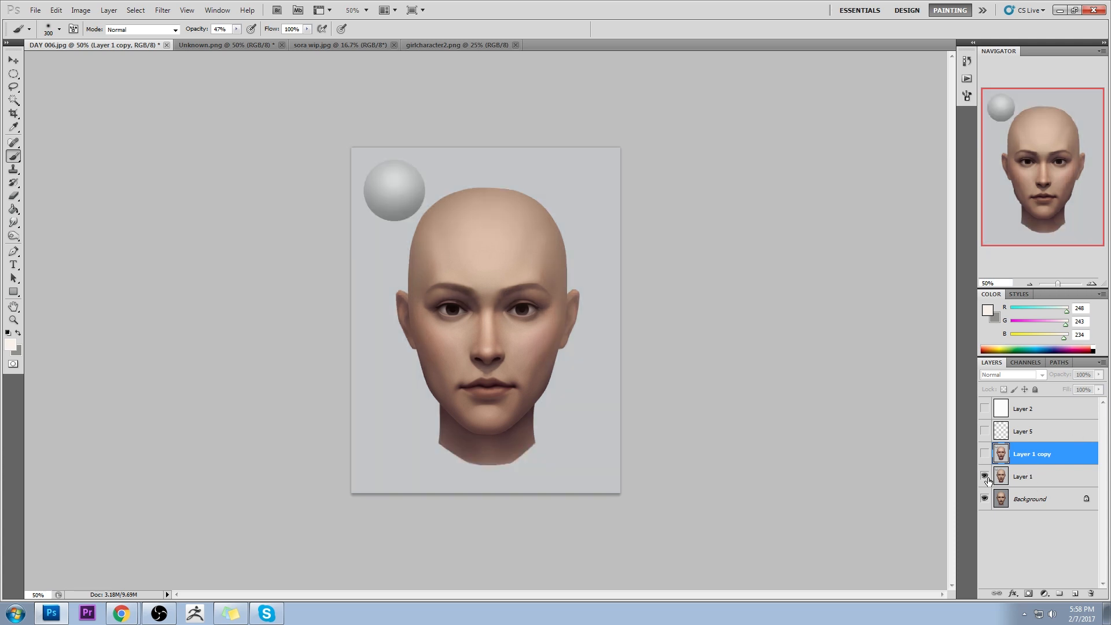
click(984, 454)
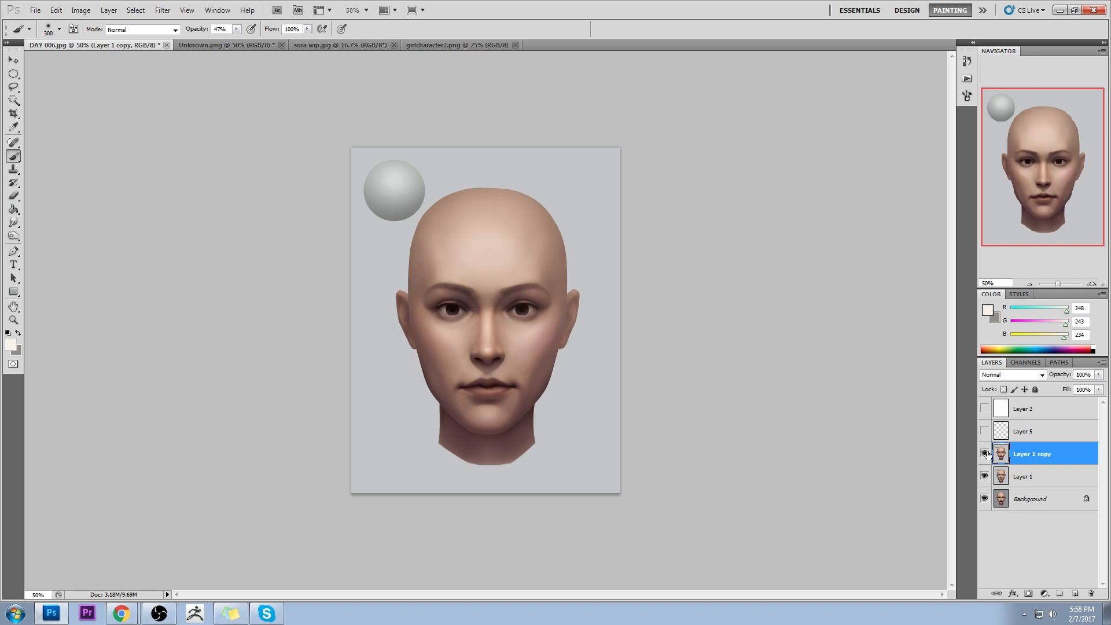
click(984, 430)
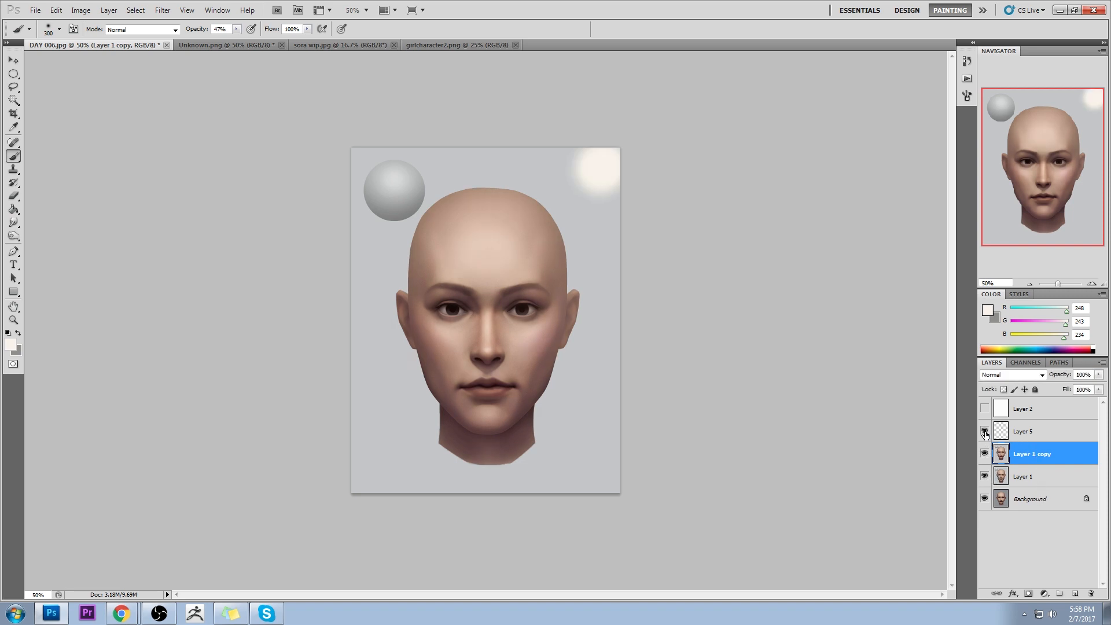
Merge Layer 5 down into Layer 1 copy and flatten the image, discarding the hidden layers
right_click(1021, 438)
click(1048, 396)
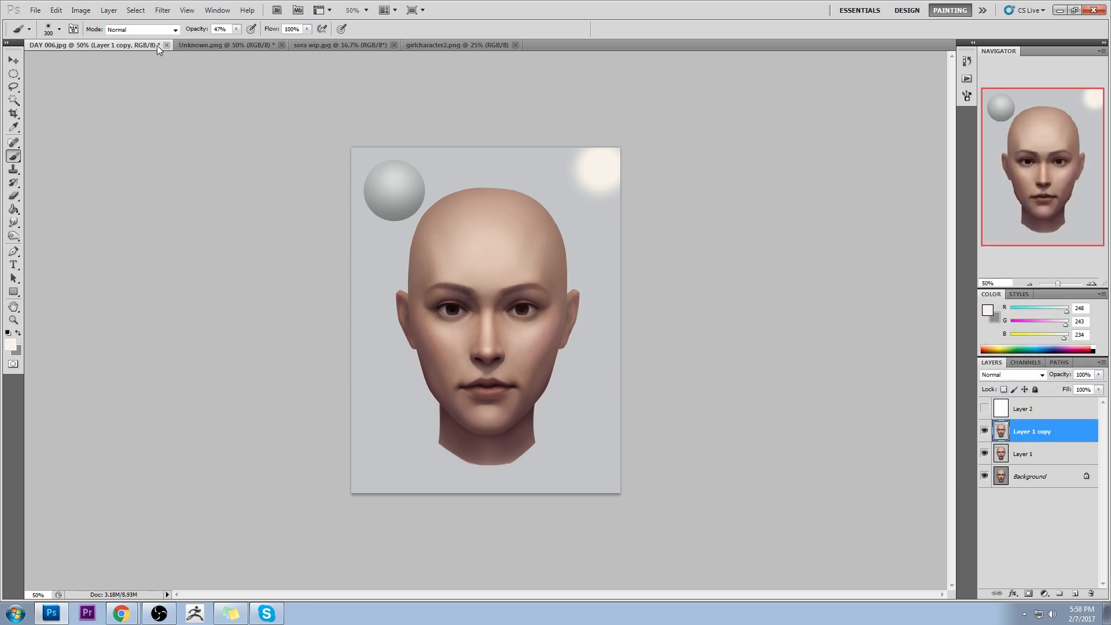
right_click(1038, 433)
click(1046, 424)
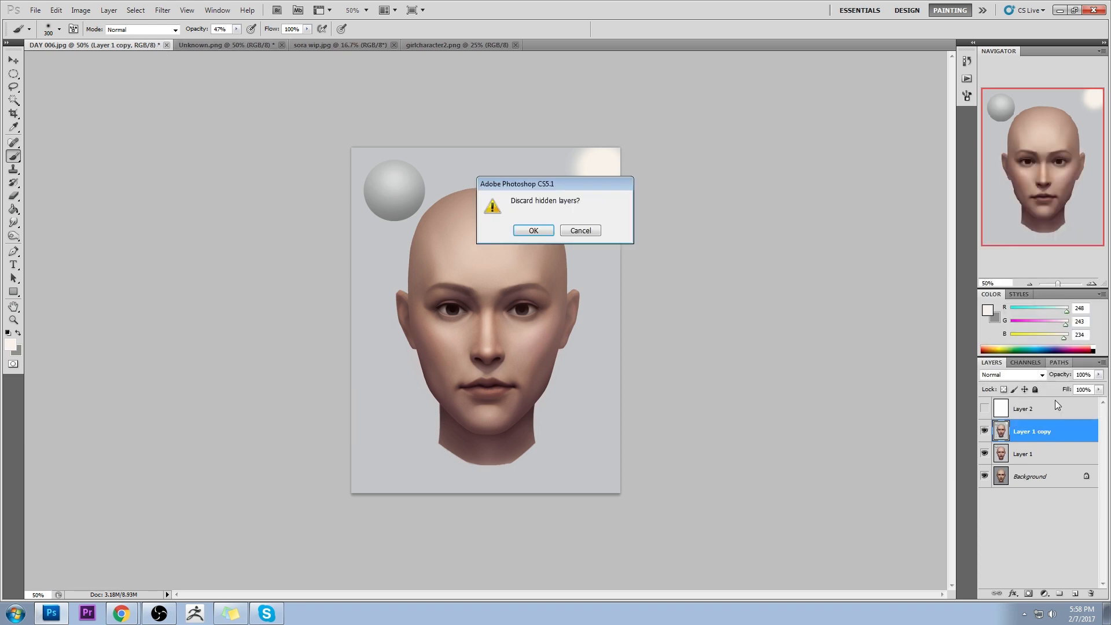
click(533, 230)
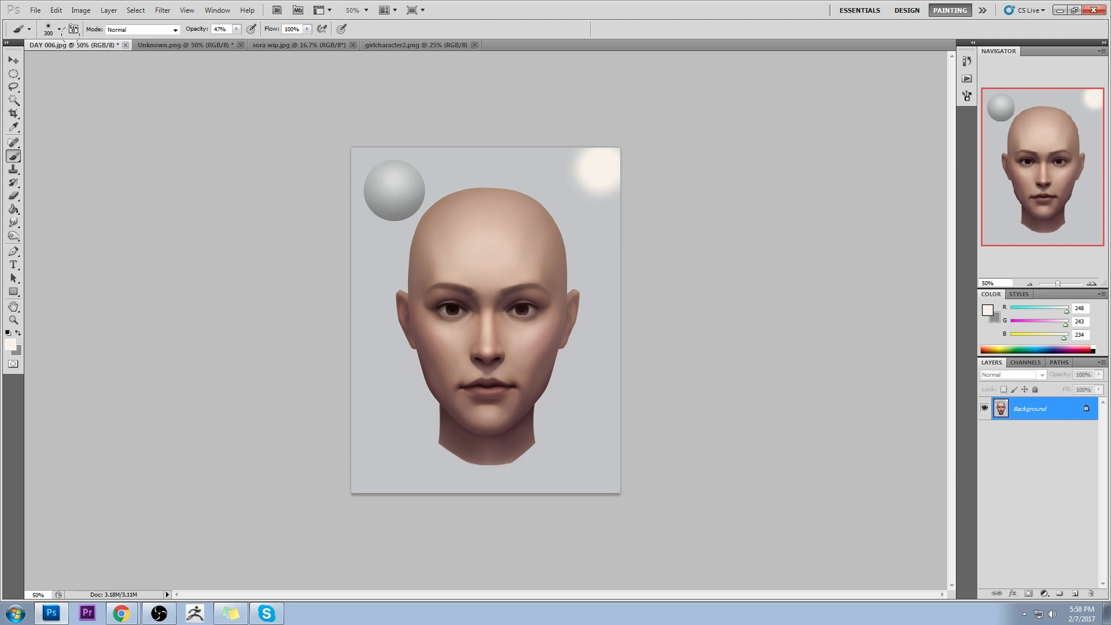
Close DAY 006.jpg, saving its changes, and switch to the Unknown.png forest painting
click(125, 44)
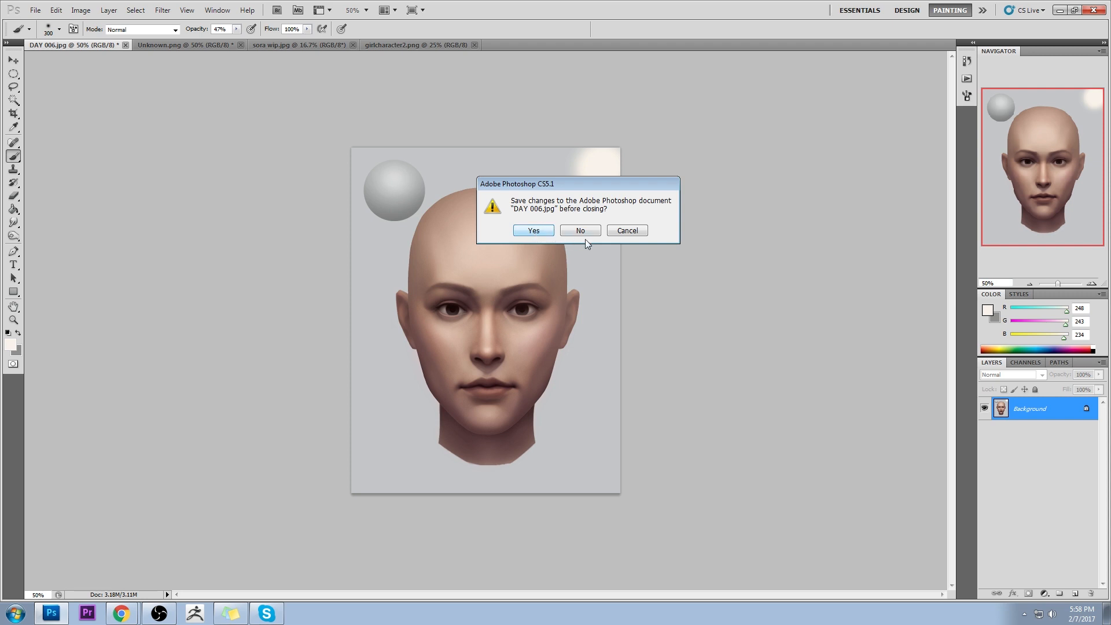
click(533, 230)
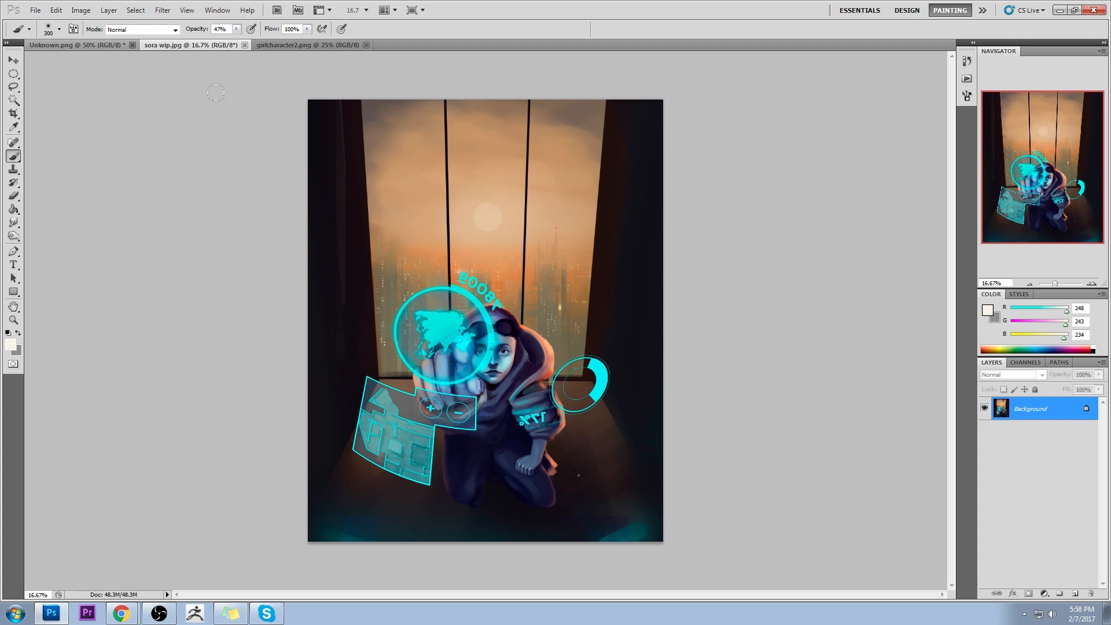
click(99, 44)
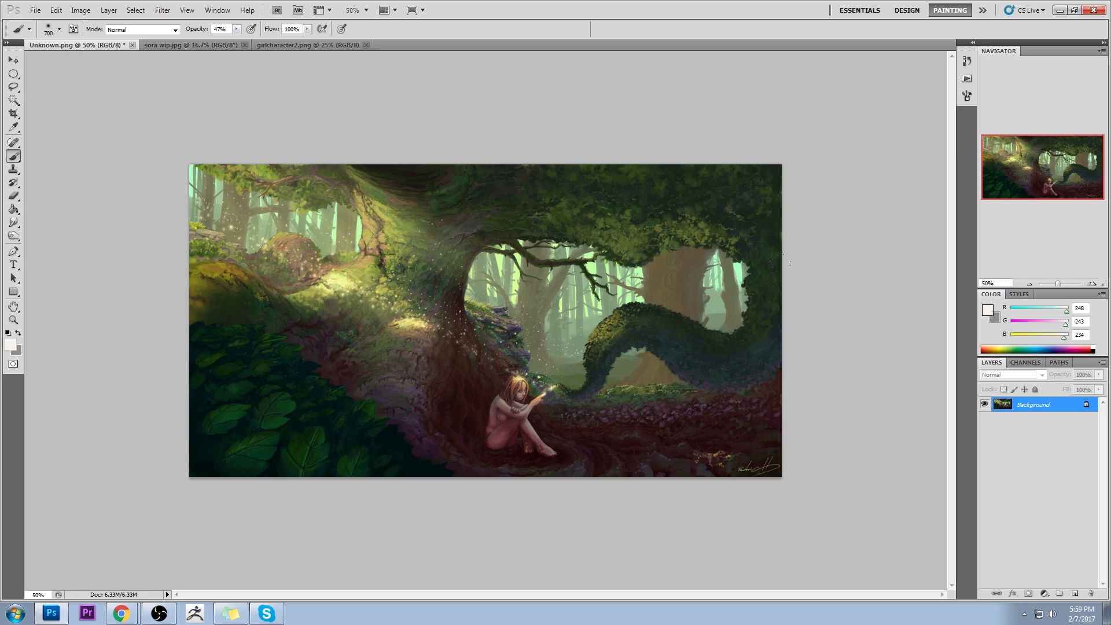
Add a new layer and desaturate areas of the forest painting's Background with the Sponge tool at 71% flow
click(1075, 594)
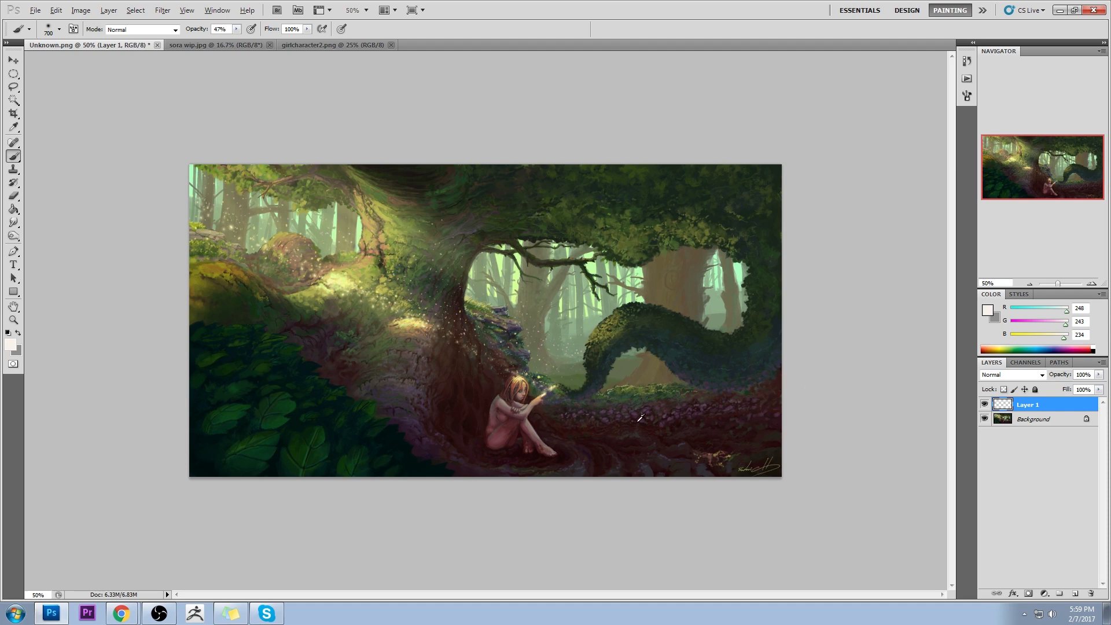
click(13, 237)
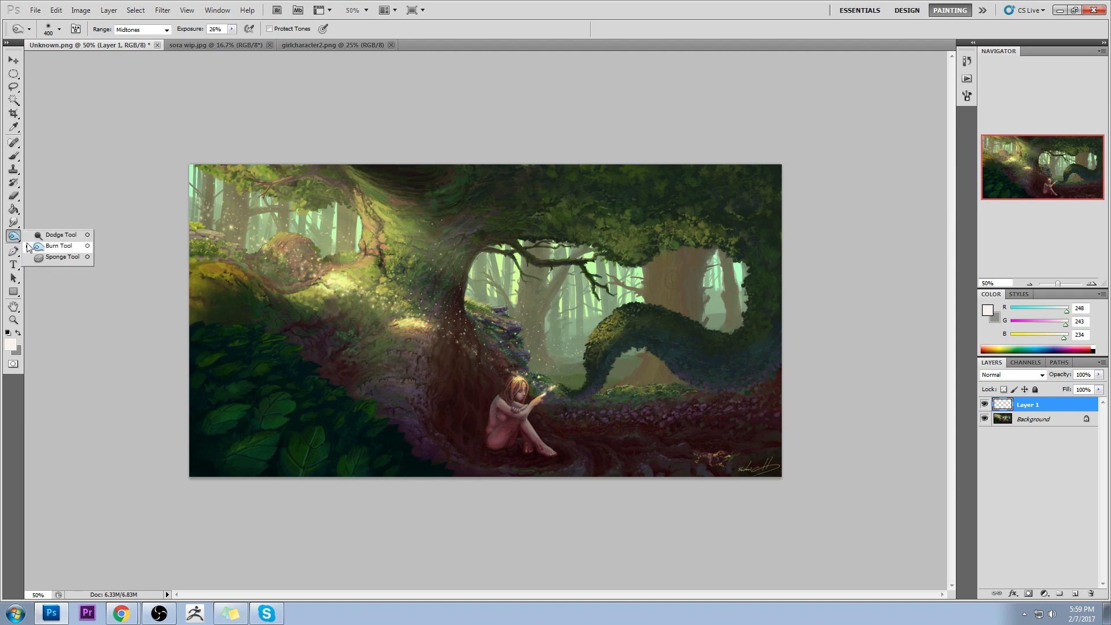
click(61, 257)
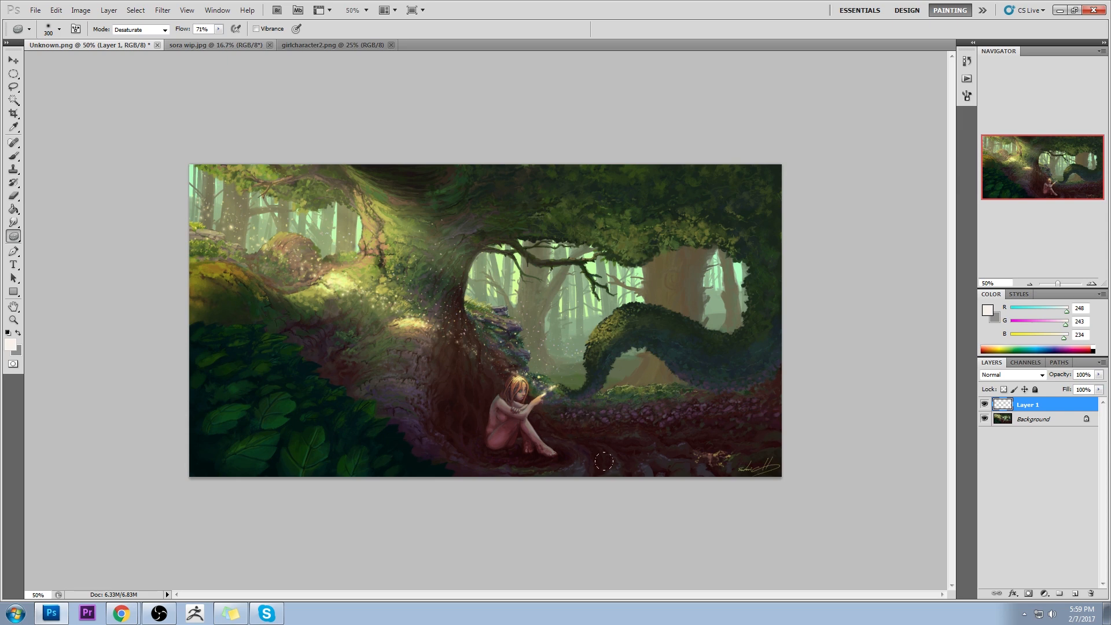
click(1068, 419)
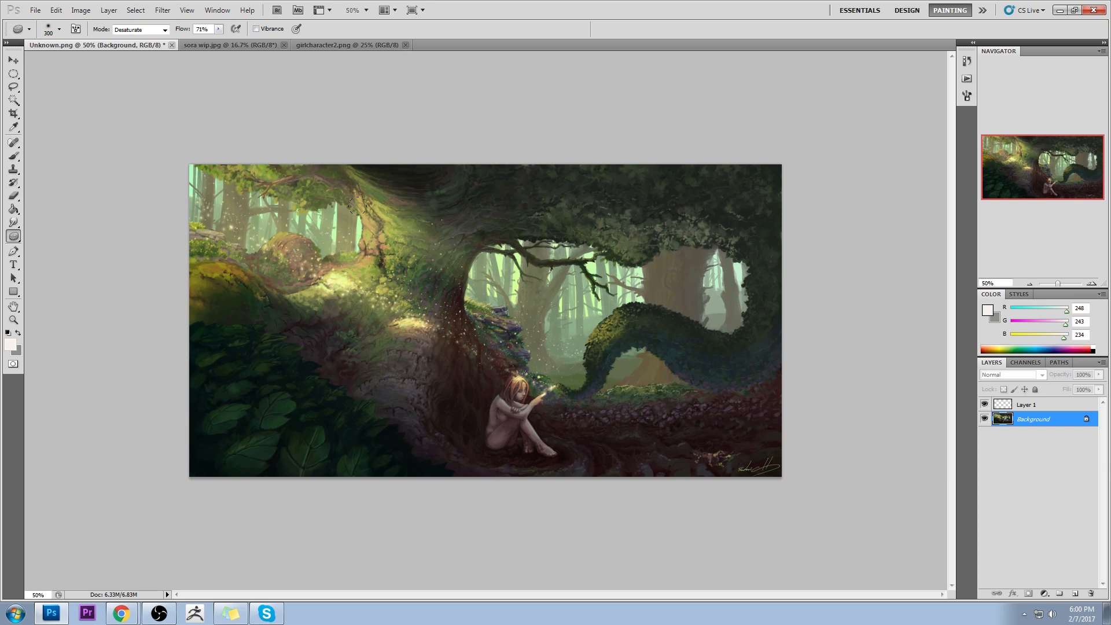
Sample the dark foreground foliage and shift its hue to set the foreground colour to dark teal green #173128
click(988, 310)
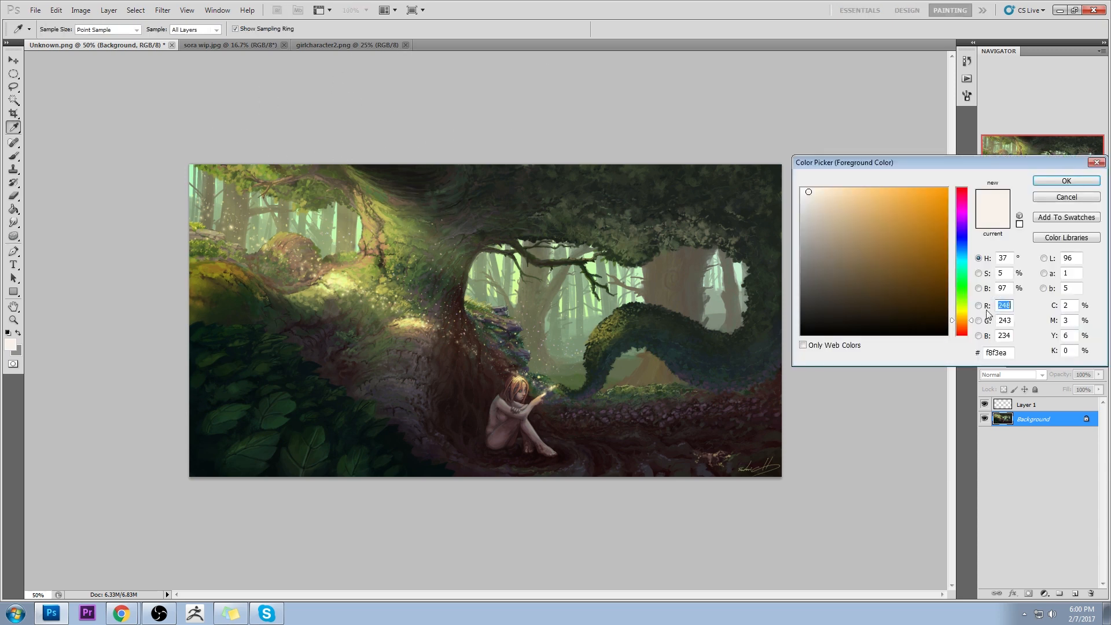
click(384, 192)
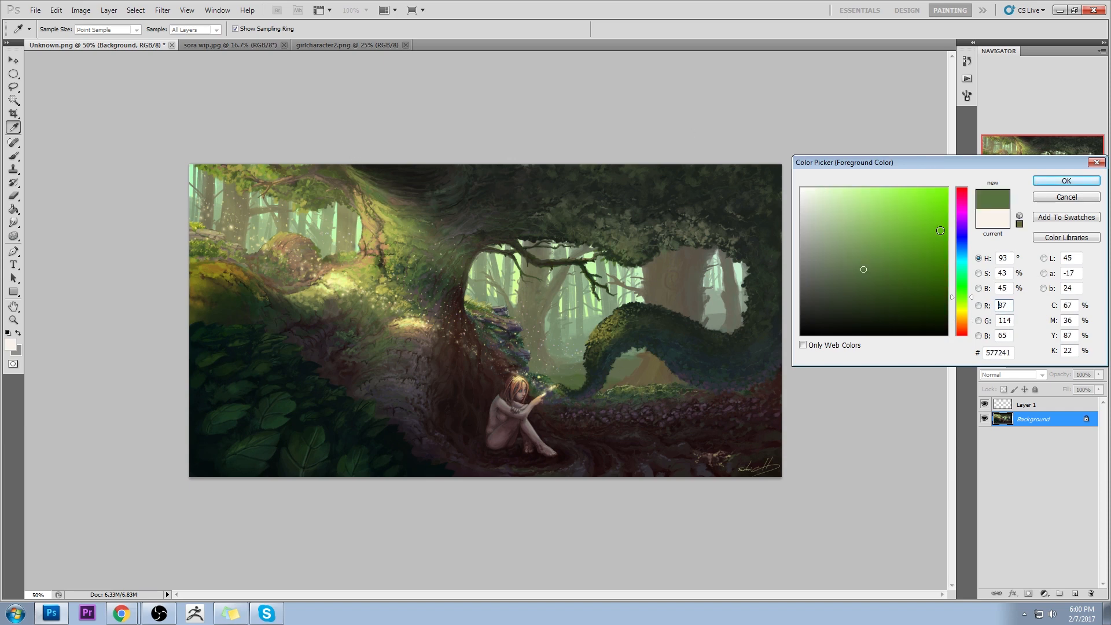
mouse_move(973, 304)
mouse_down()
mouse_move(982, 272)
mouse_move(963, 324)
mouse_move(975, 267)
mouse_move(970, 297)
mouse_up()
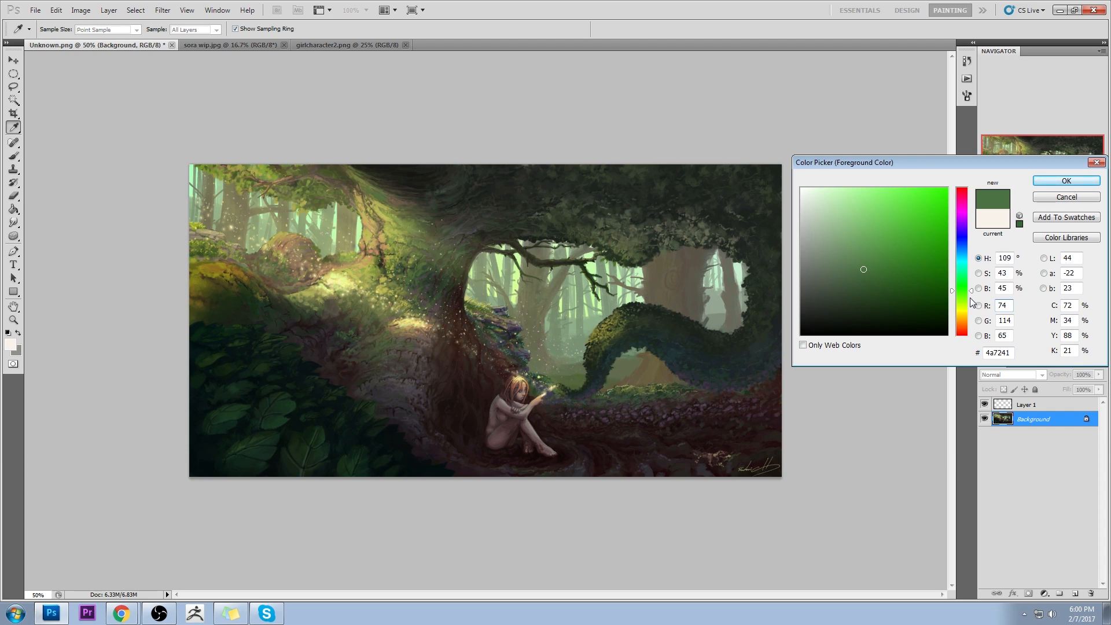
drag(970, 300, 976, 298)
click(285, 405)
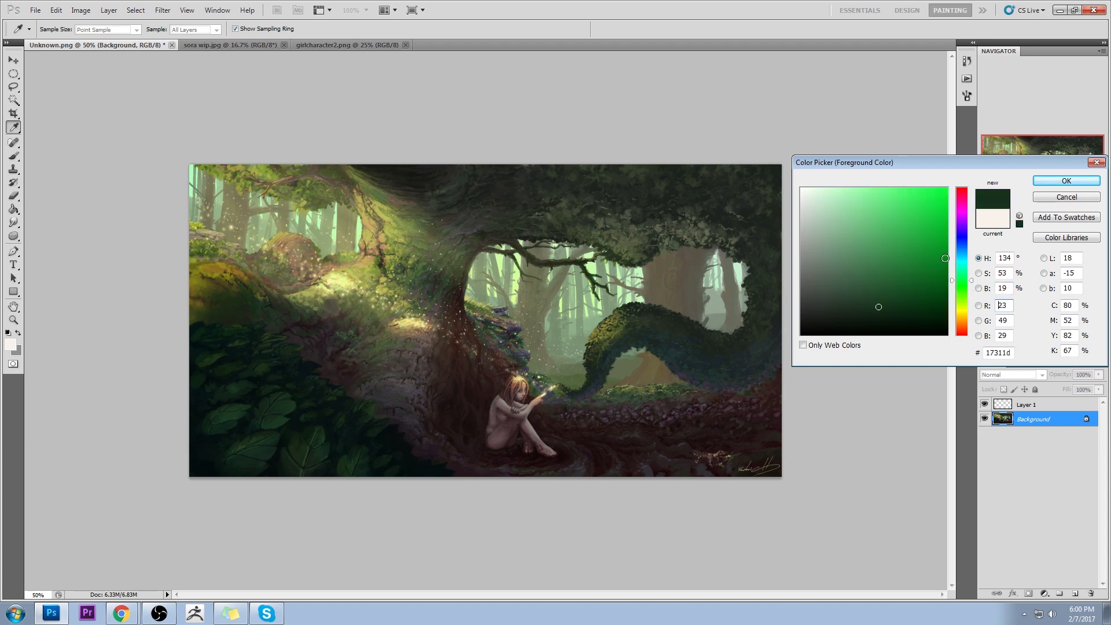
drag(977, 291, 977, 274)
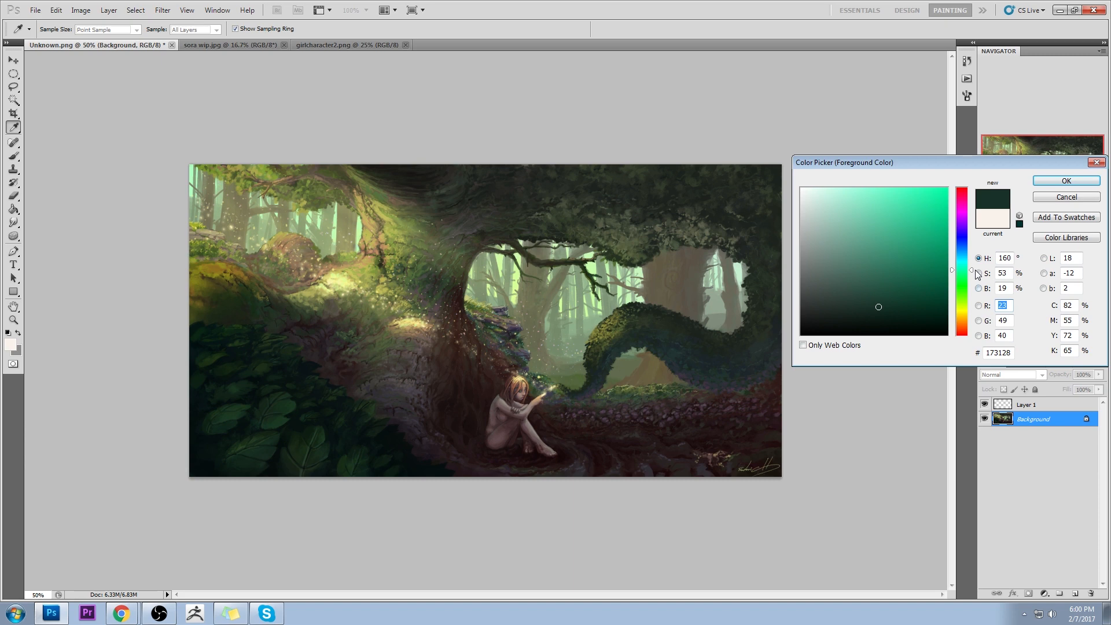
click(1066, 181)
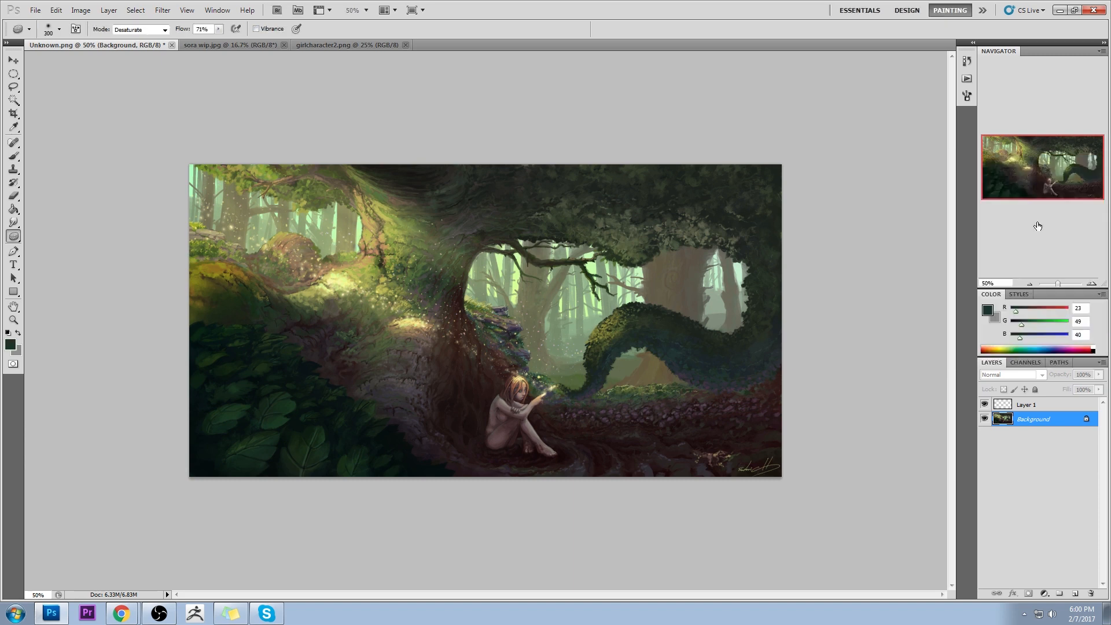
Set Layer 1 to Color blending and brush the dark green over the shadowed foliage, ground and canopy at 47% opacity
click(1027, 404)
click(1012, 374)
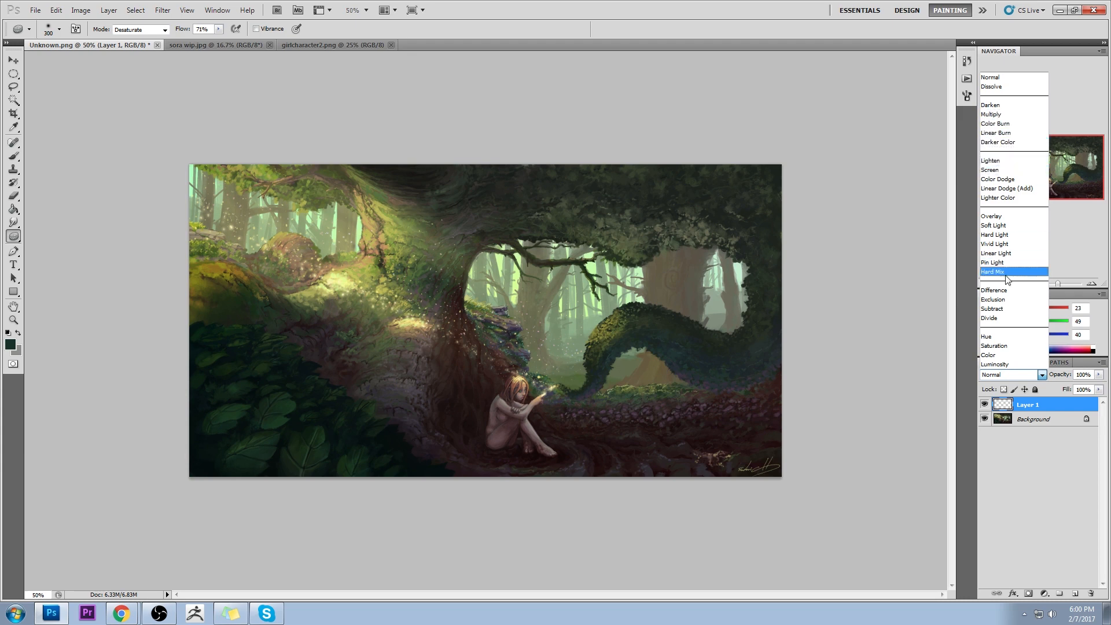
click(988, 355)
key(b)
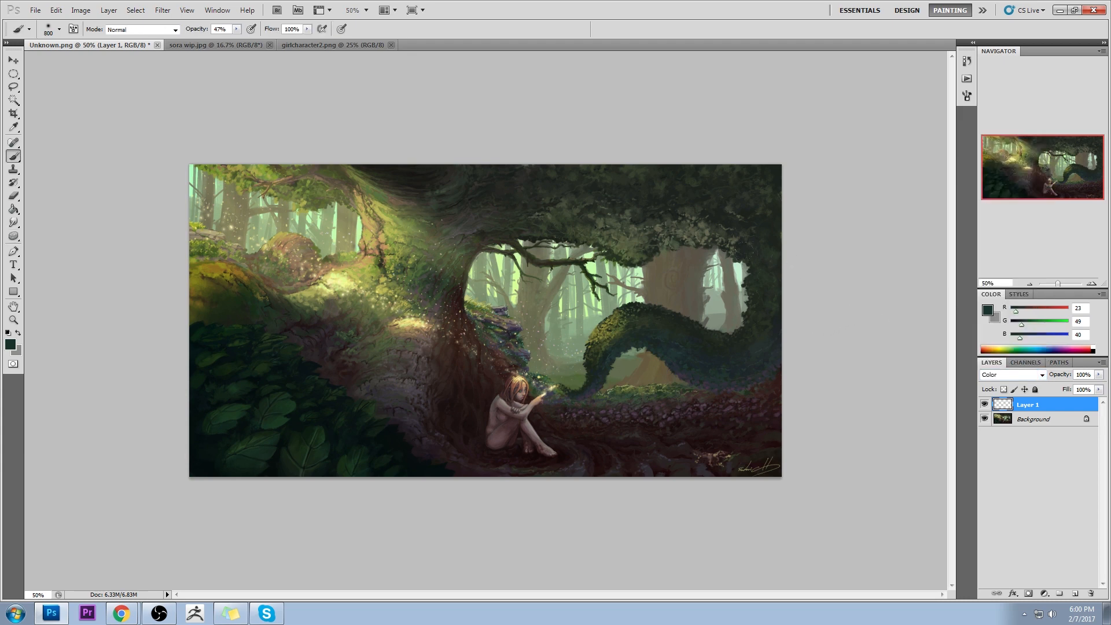
key(bracketright)
key(bracketright)
key(bracketleft)
key(bracketleft)
Merge Layer 1 down into the Background and add a new layer in Soft Light mode
right_click(1043, 411)
click(1054, 370)
click(1075, 594)
click(1004, 374)
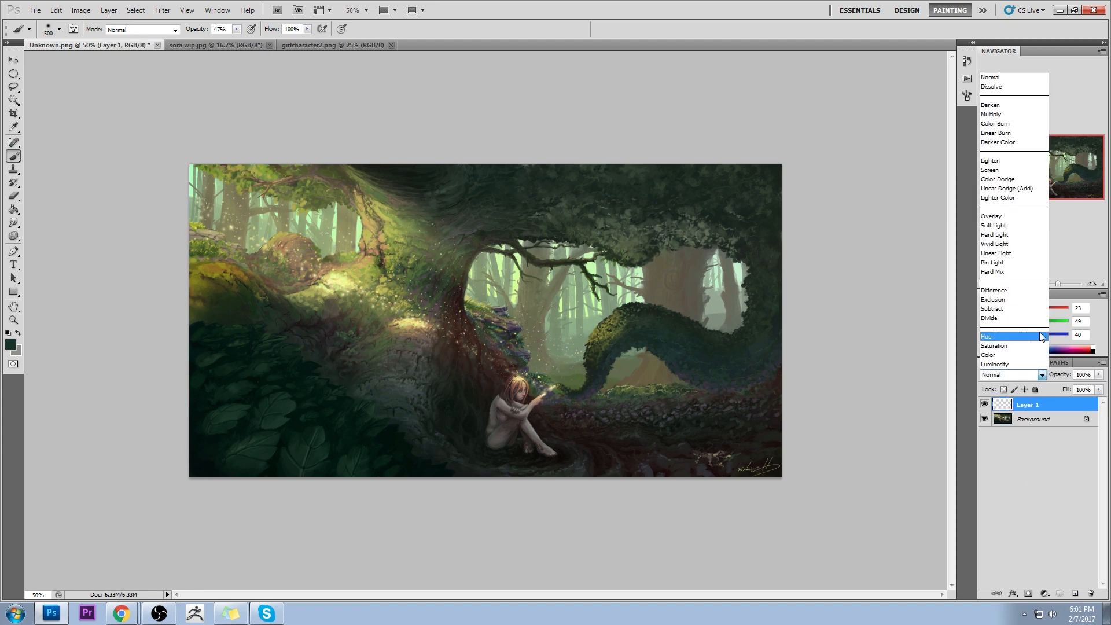
click(996, 225)
click(841, 196)
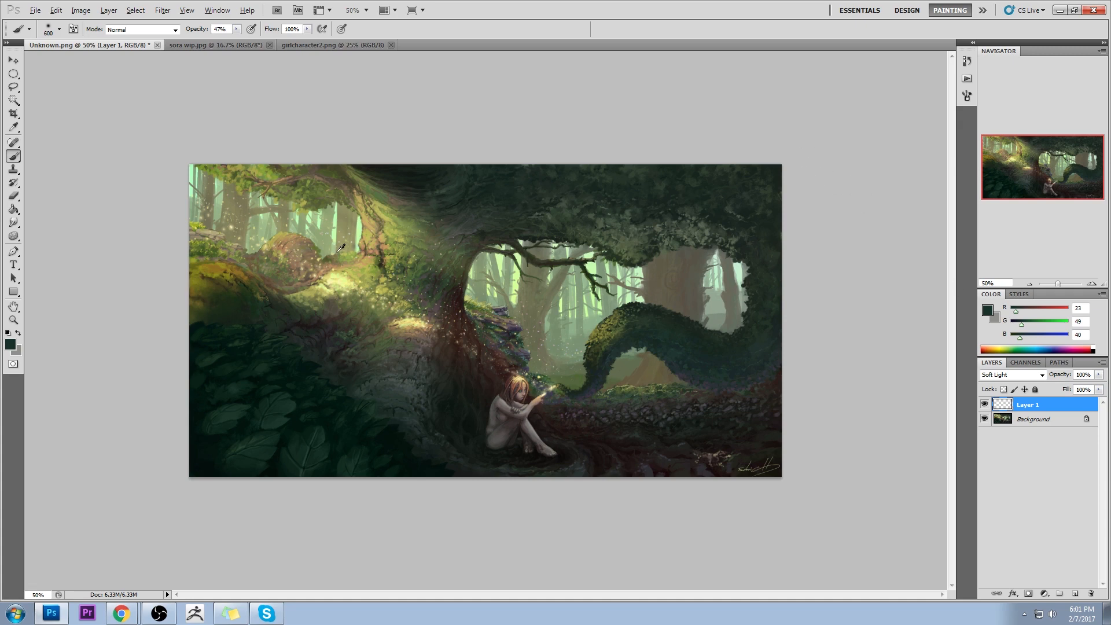
Sample the yellow-green light of the glade and lighten it to a pale foreground colour of RGB 242, 255, 205
alt+click(341, 280)
click(987, 310)
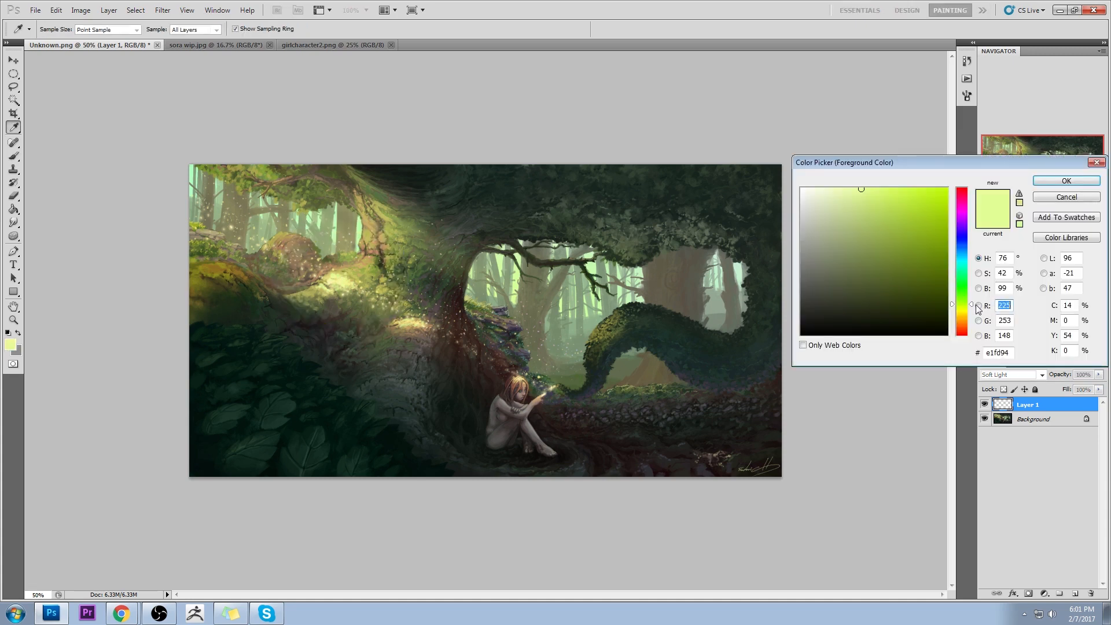
drag(855, 189, 829, 187)
click(1066, 182)
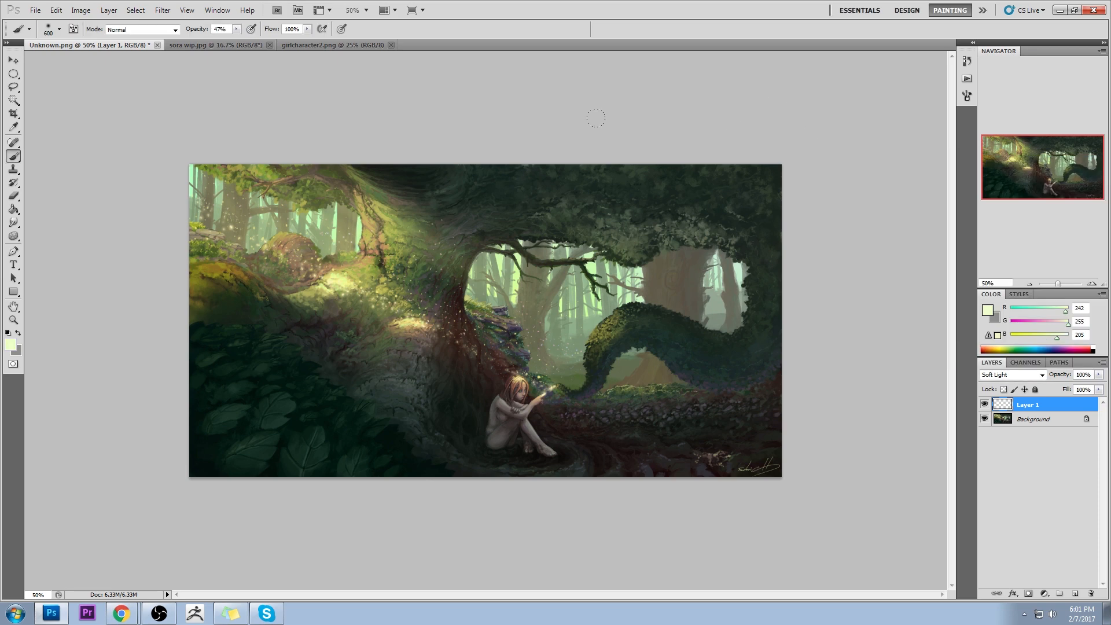
Brush pale light diagonally from the painting's upper-left glade across the trunk to the mossy roots and ground at lower right
drag(346, 248, 574, 345)
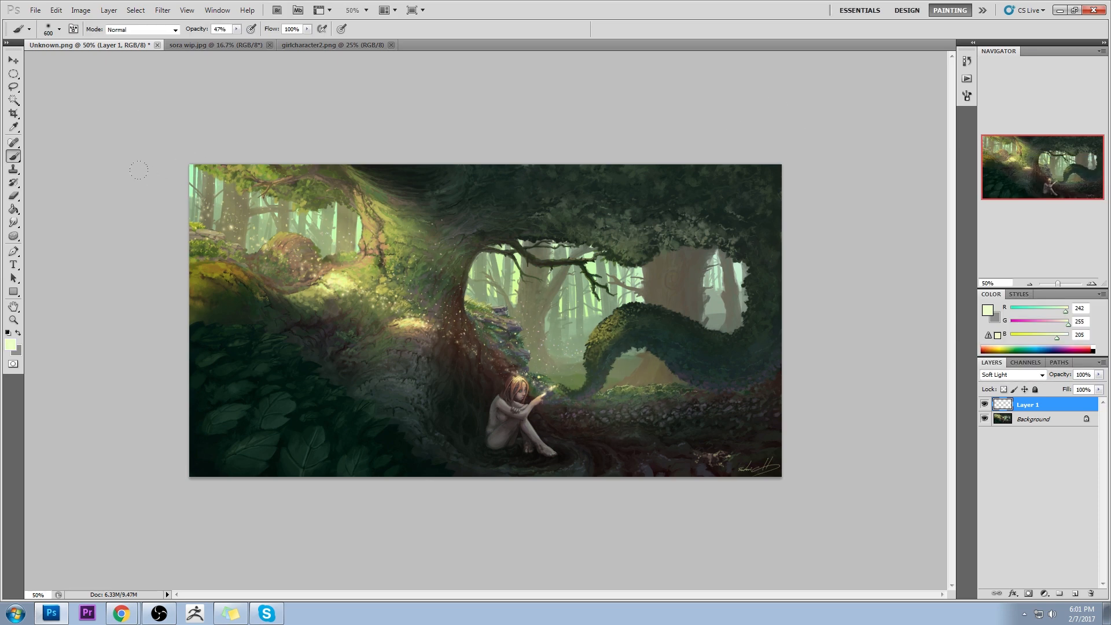
drag(190, 186, 550, 313)
drag(698, 378, 712, 399)
drag(486, 284, 160, 115)
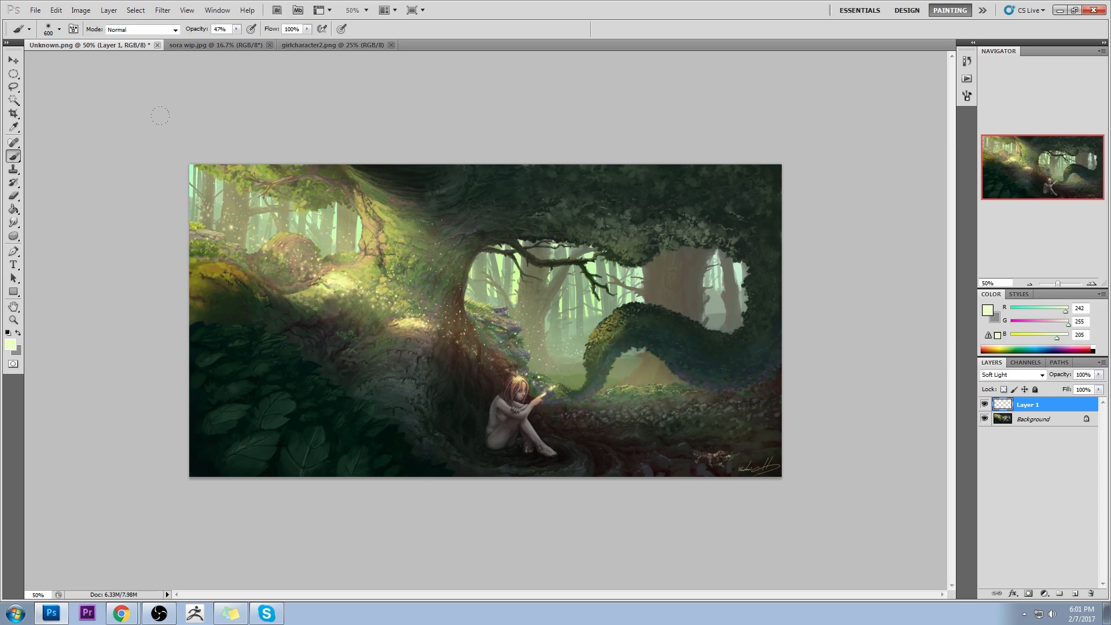
drag(755, 363, 409, 279)
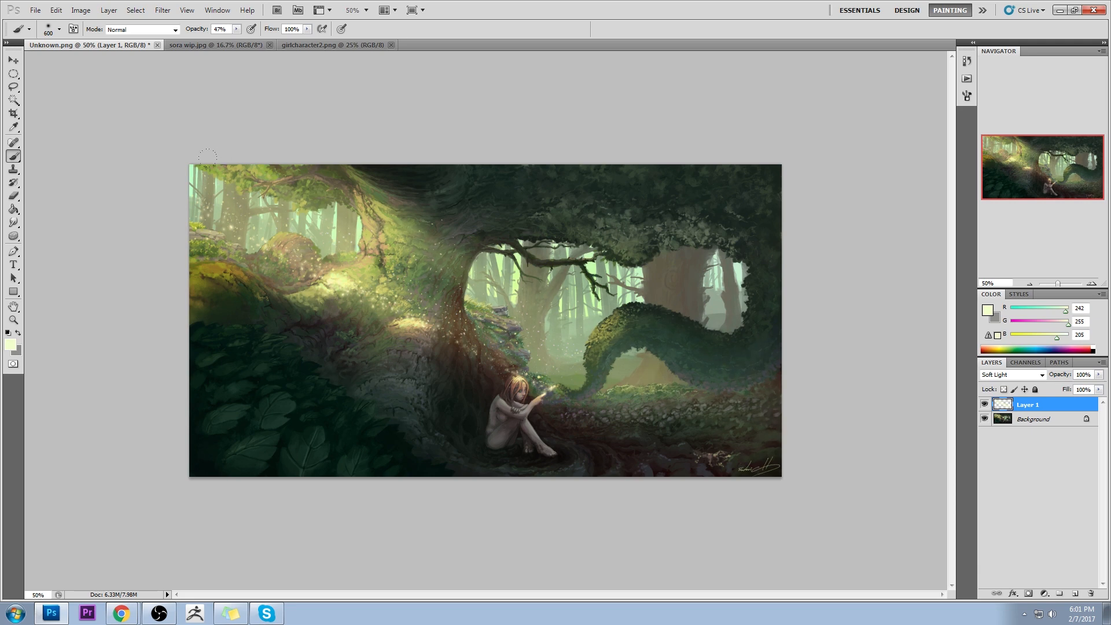
drag(208, 158, 711, 370)
drag(695, 414, 779, 421)
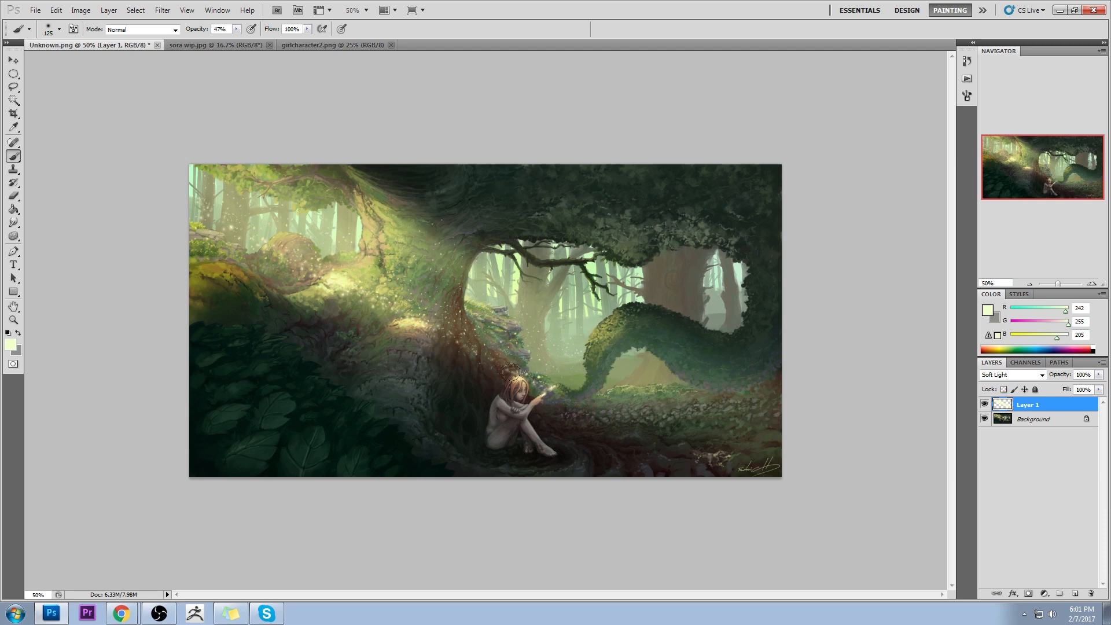
Enlarge the brush to 900 px and add more pale light over the sunlit glade around the boulder
key(bracketleft)
key(bracketleft)
key(bracketright)
key(bracketright)
key(bracketright)
key(bracketright)
key(bracketright)
key(bracketright)
key(bracketright)
click(296, 276)
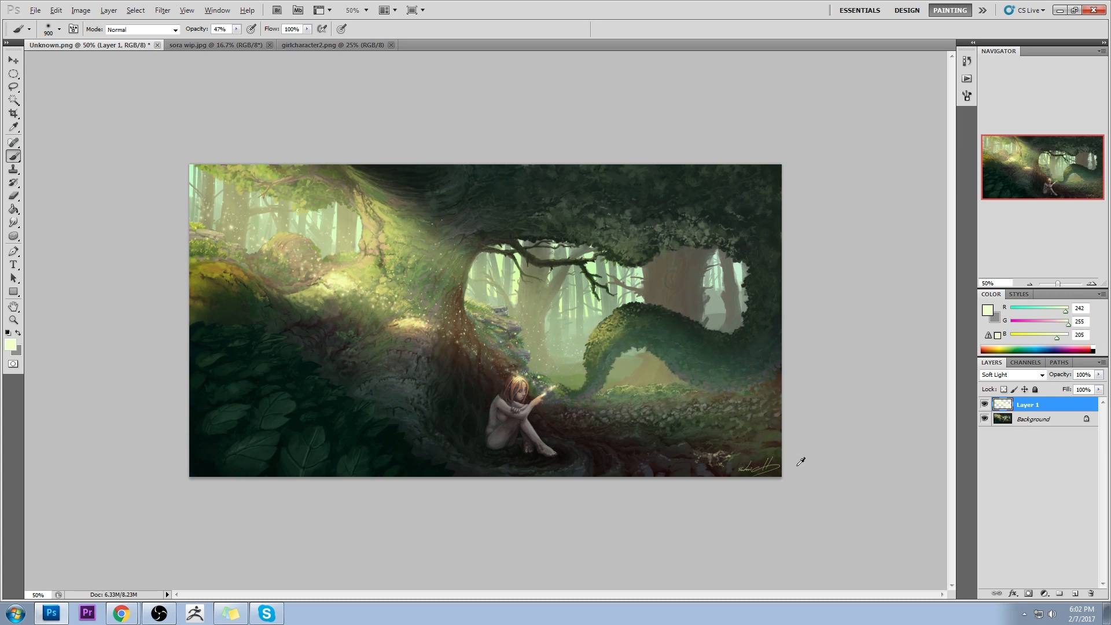
key(alt)
key(alt)
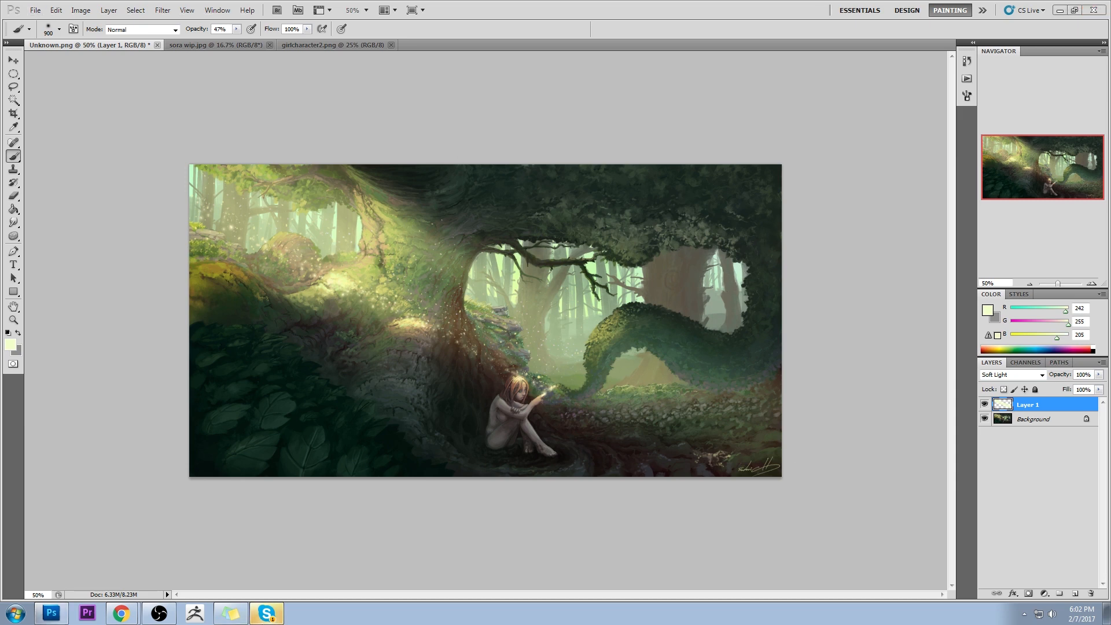
click(256, 615)
click(559, 226)
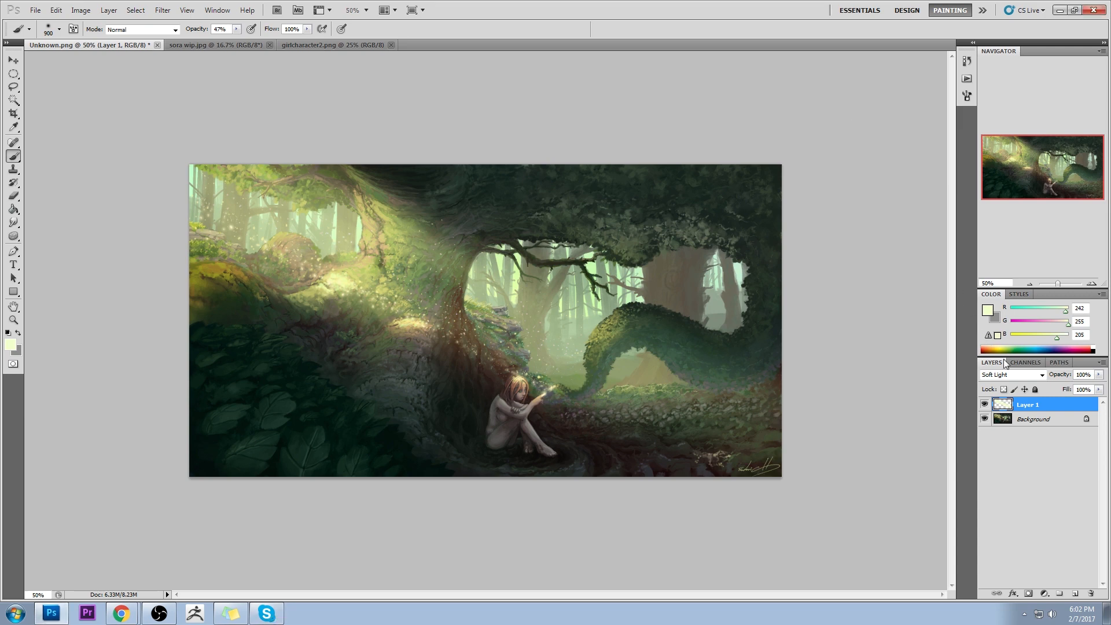
Compare the painting with and without Layer 1's soft light strokes, leaving the layer shown
click(985, 403)
click(985, 405)
click(986, 407)
click(988, 411)
click(986, 408)
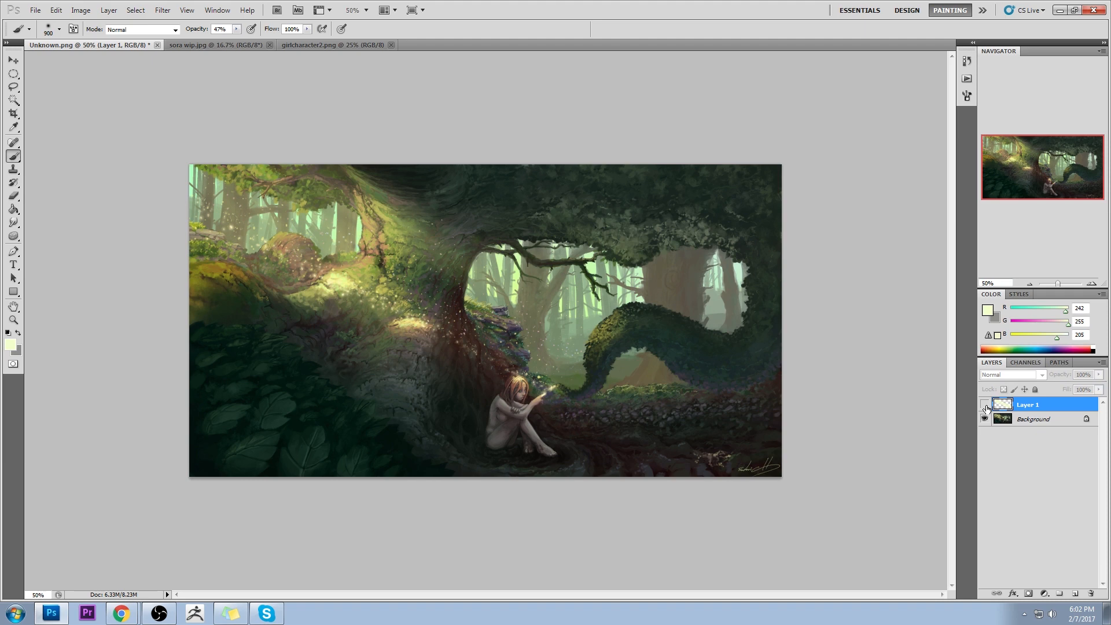
click(986, 408)
click(986, 408)
double_click(994, 405)
click(1050, 318)
click(984, 404)
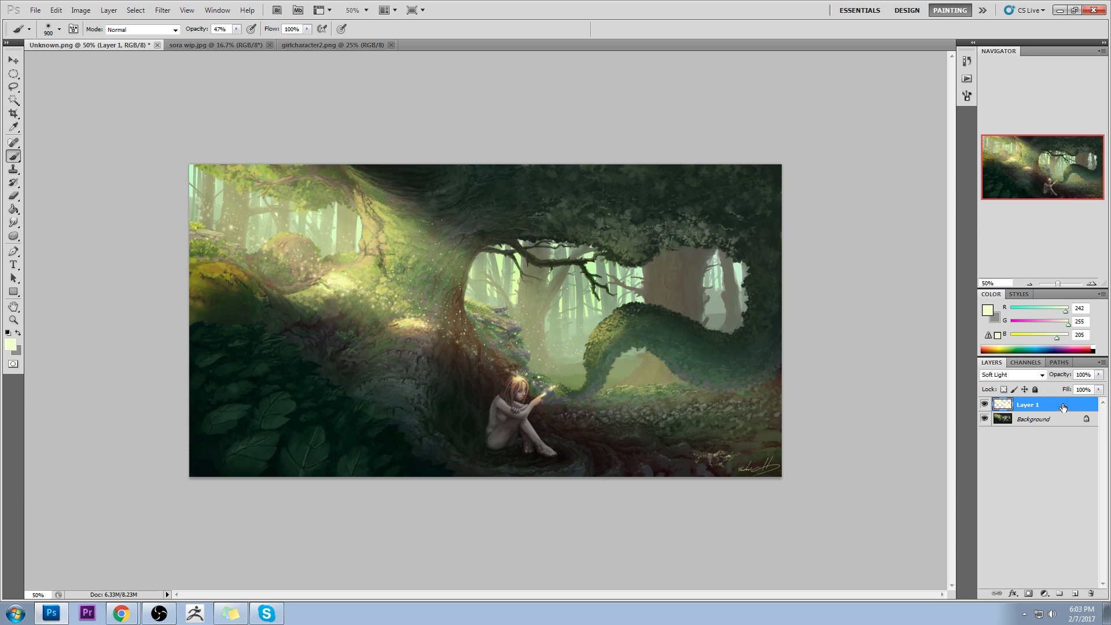
Shift the hue of Layer 1's light strokes towards green with a Hue/Saturation adjustment
key(ctrl+u)
drag(805, 379, 834, 377)
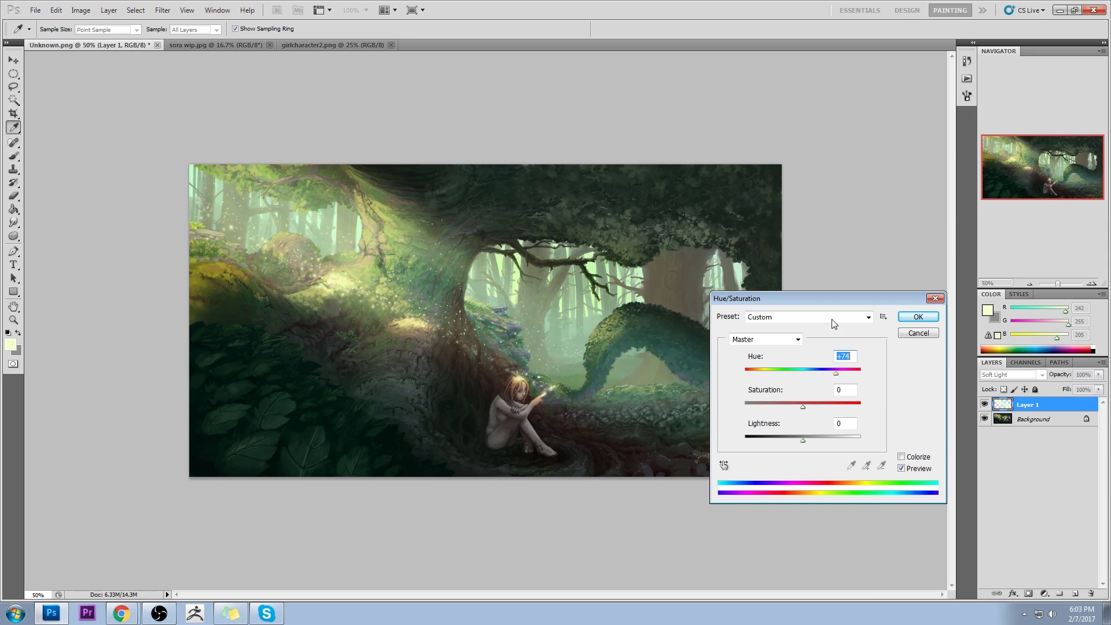
drag(822, 295, 924, 280)
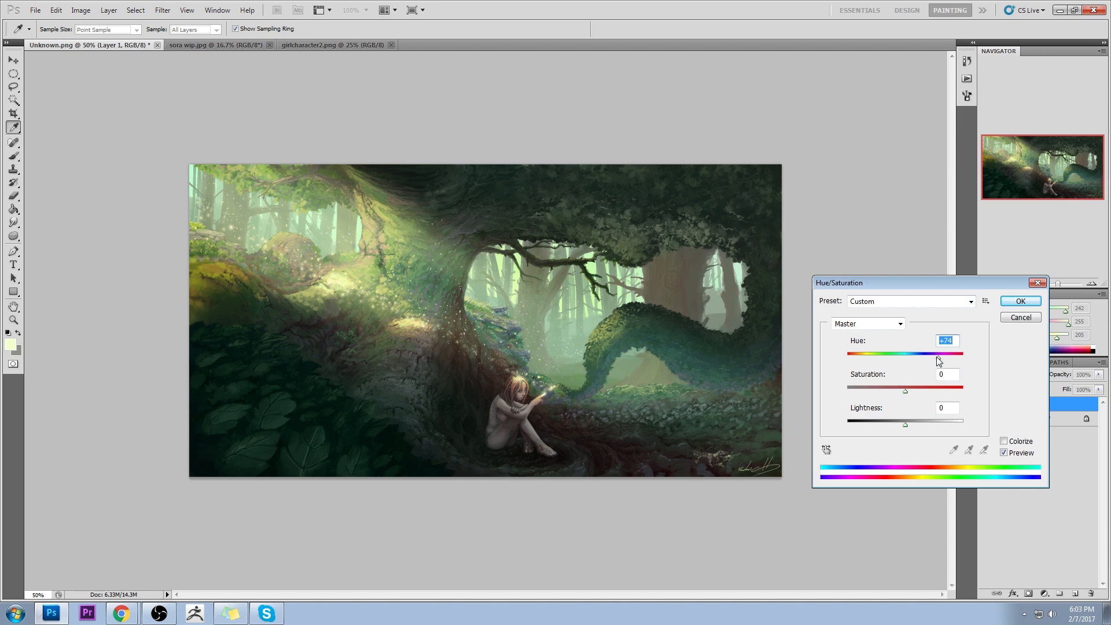
mouse_move(936, 357)
mouse_down()
mouse_move(966, 355)
mouse_move(890, 353)
mouse_move(929, 359)
mouse_up()
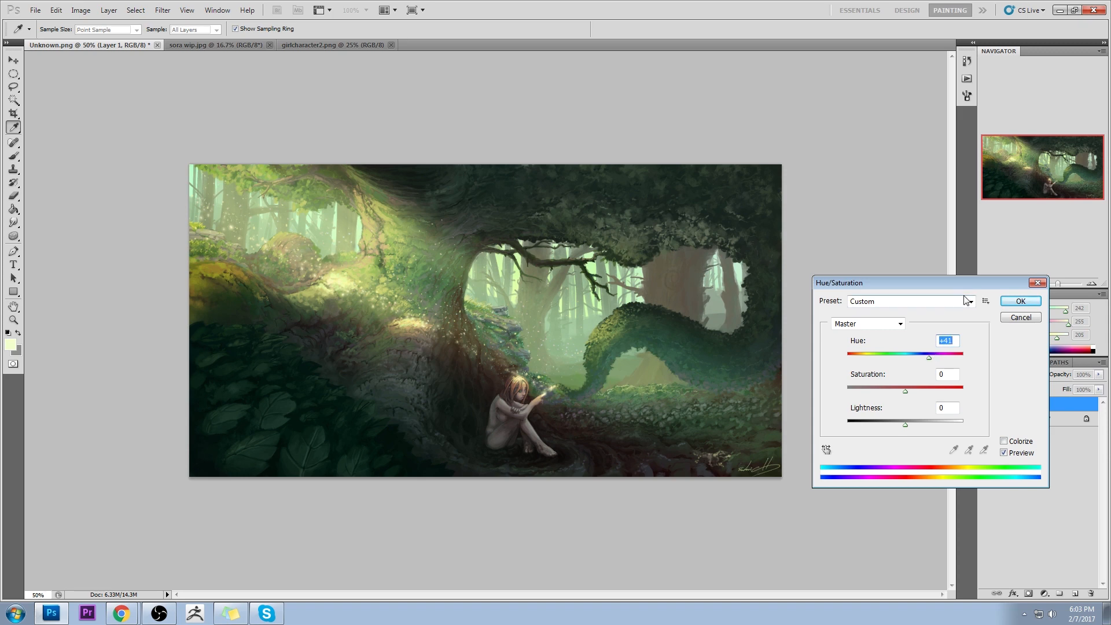
click(1021, 300)
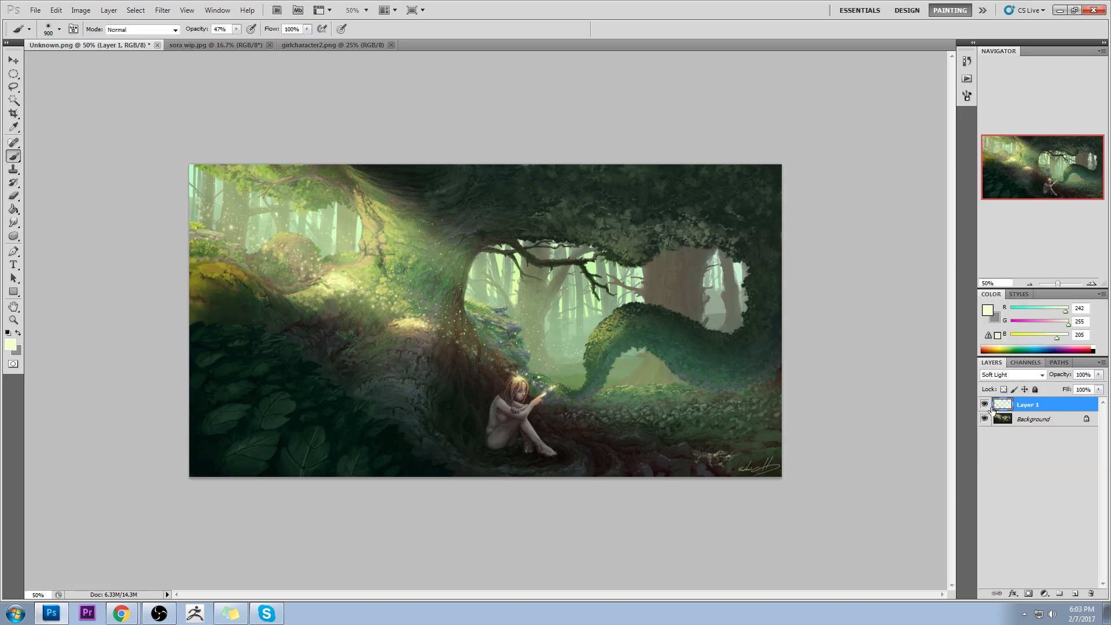
Check the painting with Layer 1 hidden and shown, and merge the layer down into the Background
click(983, 406)
click(983, 405)
click(984, 405)
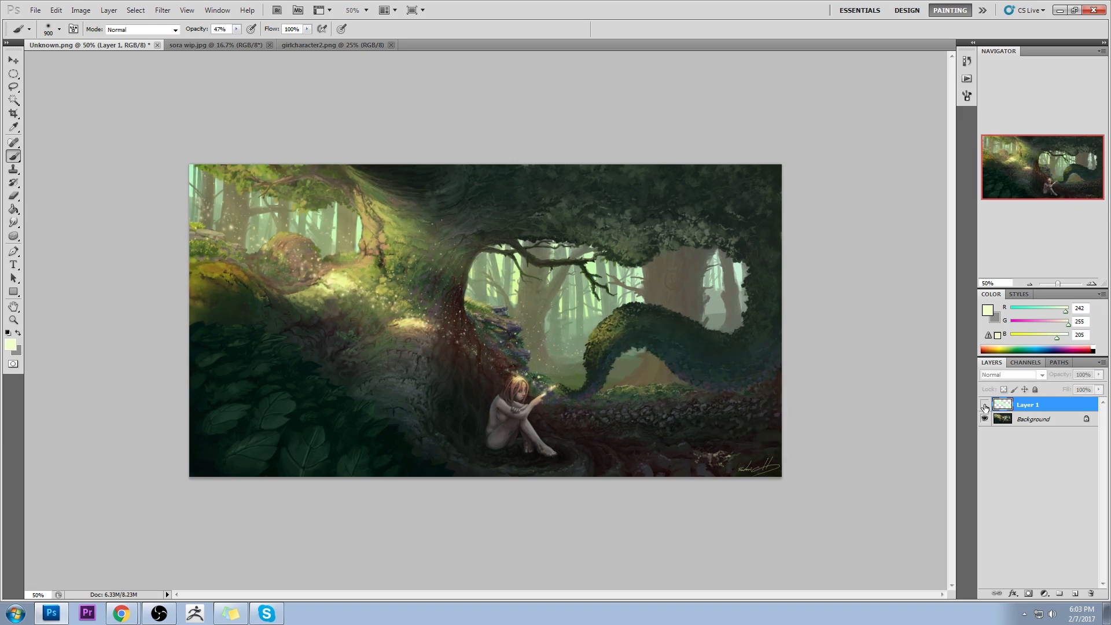
click(983, 405)
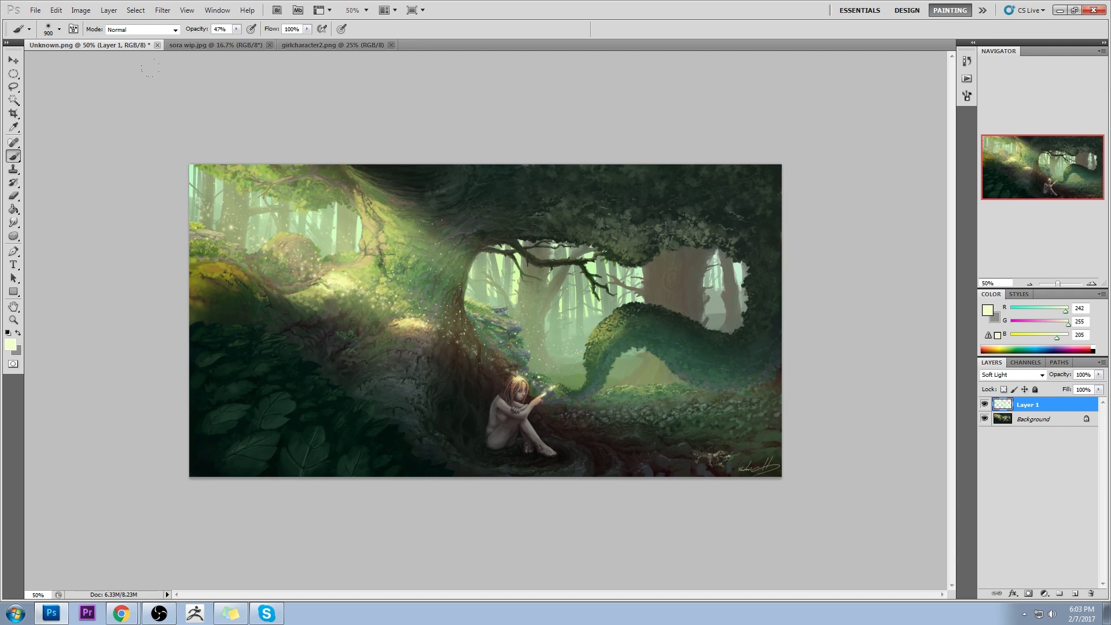
right_click(1047, 408)
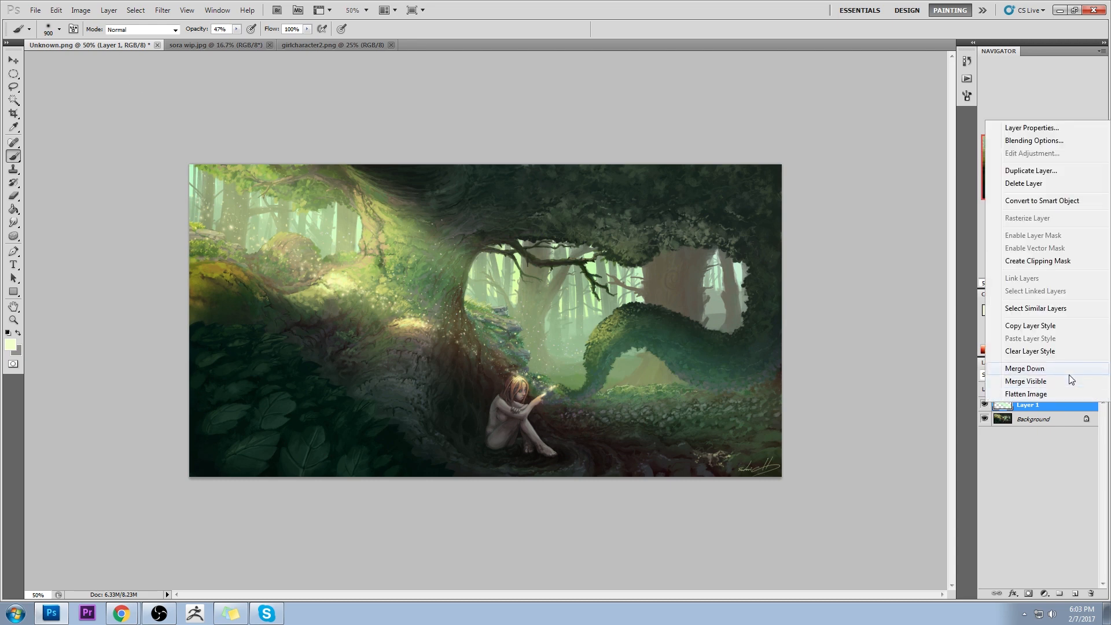
click(1000, 377)
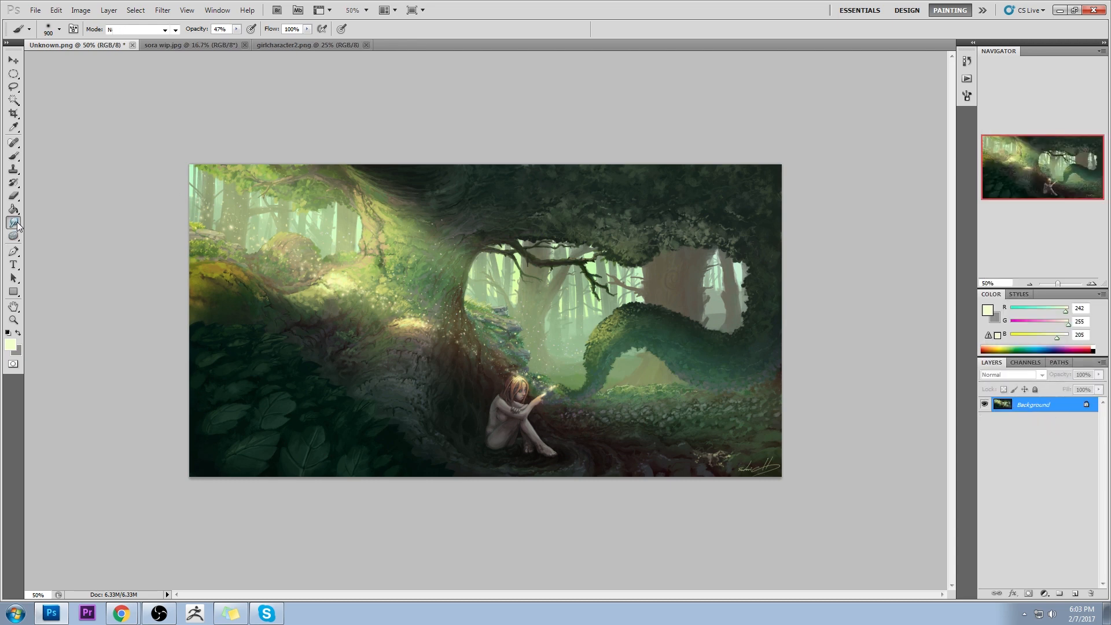
Brighten the highlights in the painting's upper-left glade with the Dodge tool at 50% exposure
mouse_move(13, 222)
mouse_down()
mouse_move(47, 234)
mouse_move(18, 239)
mouse_move(49, 237)
mouse_up()
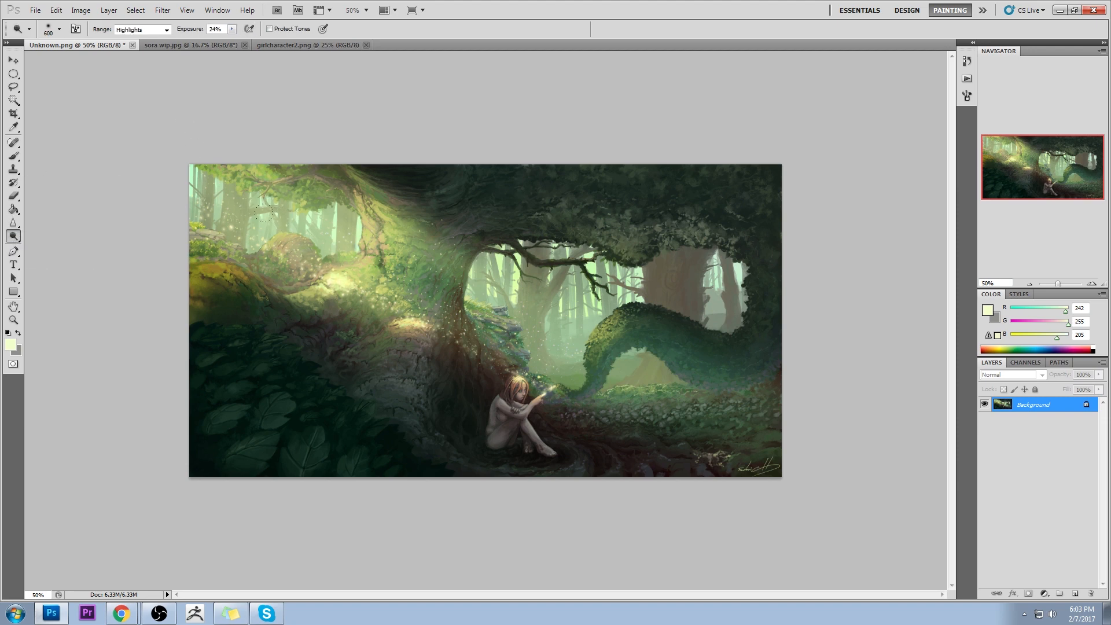
drag(232, 29, 248, 37)
drag(218, 175, 129, 102)
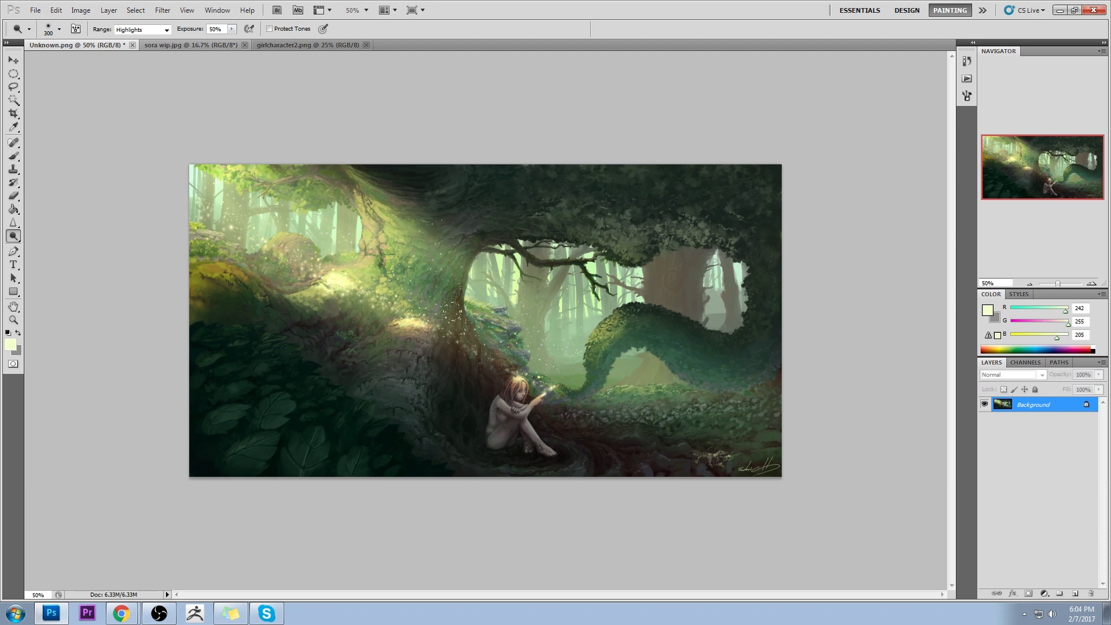
Try dodging highlights along the root and around the seated figure with a 175 px brush, and undo it
key(bracketleft)
key(bracketleft)
key(bracketleft)
key(alt)
key(ctrl+shift+z)
key(ctrl+shift+z)
mouse_move(461, 342)
mouse_down()
mouse_move(545, 392)
mouse_move(424, 309)
mouse_up()
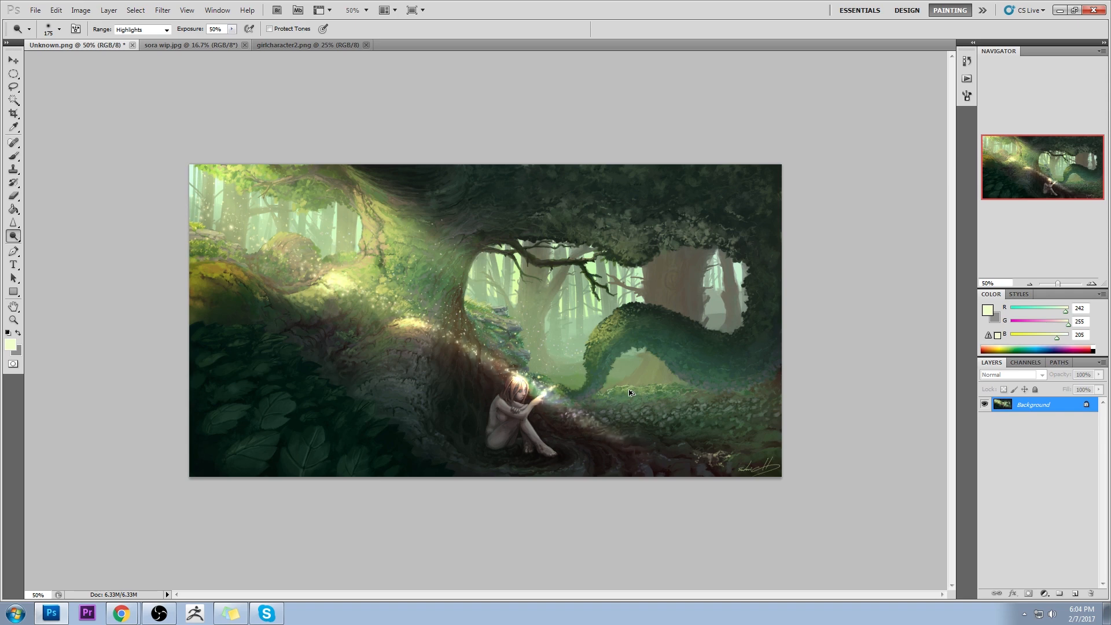
key(ctrl+alt+z)
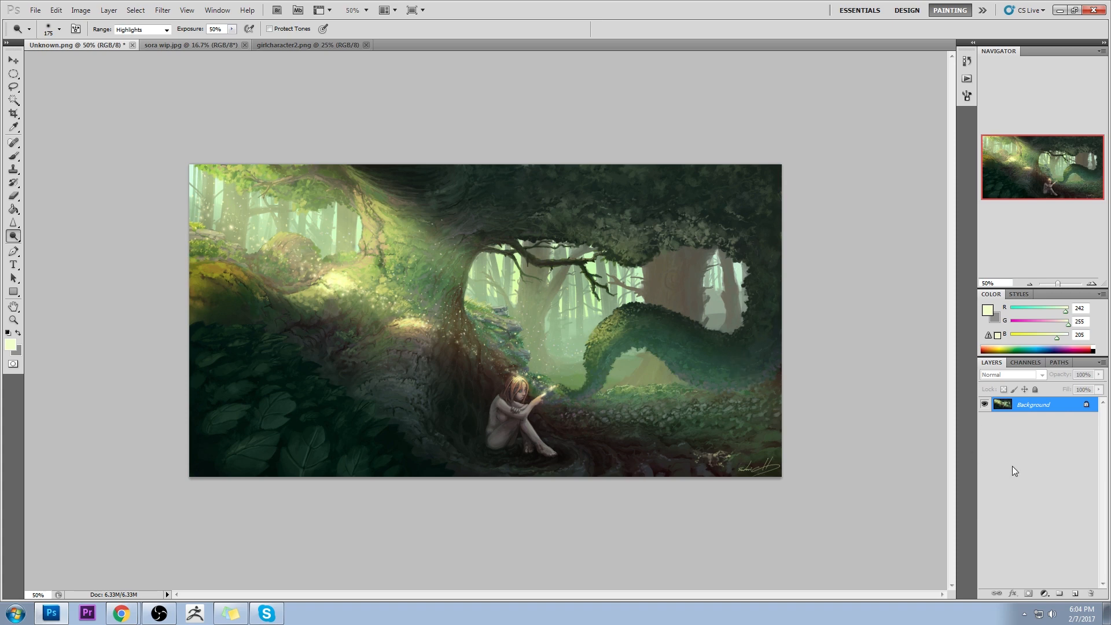
Add a new empty layer above the Background
click(1075, 593)
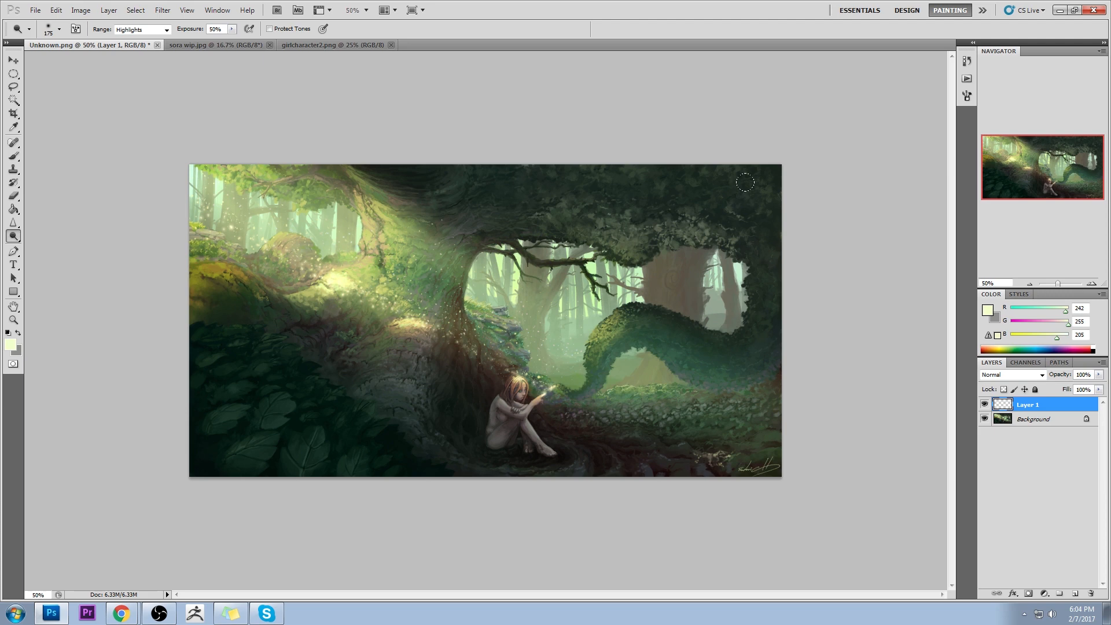
Sample the pale greens seen through the tree openings in the colour picker to compare their hue and saturation, and discard the pick
click(987, 310)
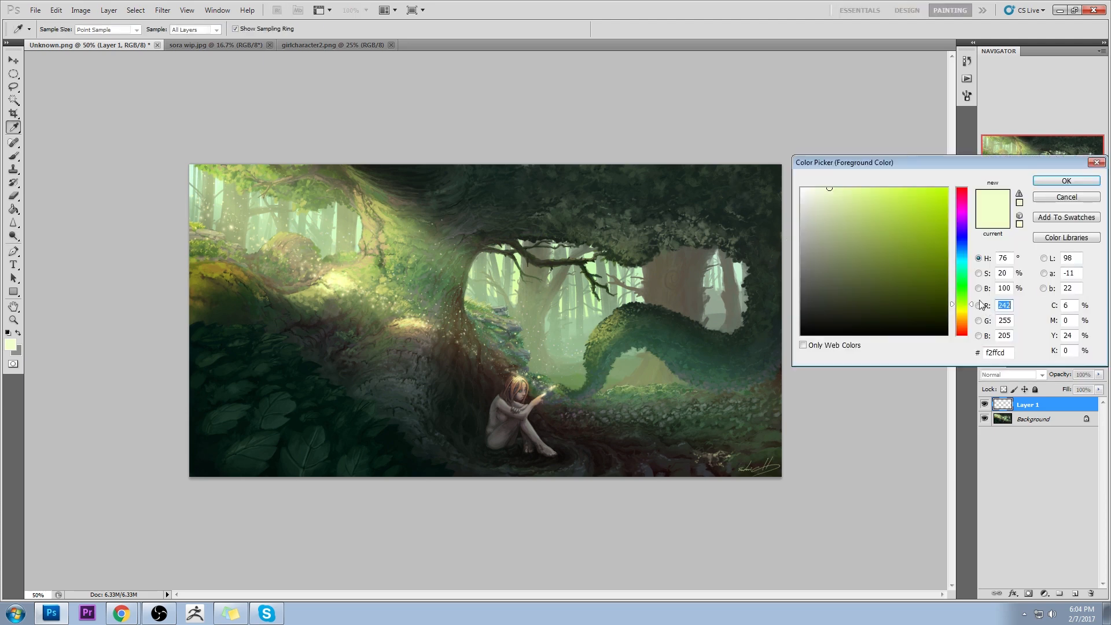
click(734, 254)
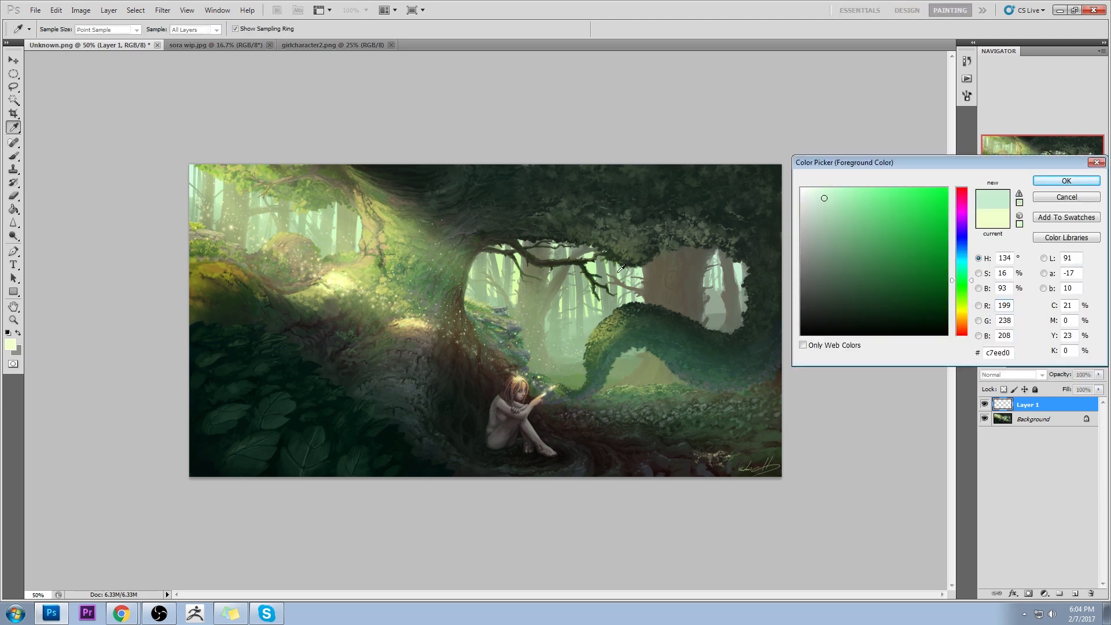
click(595, 264)
click(591, 257)
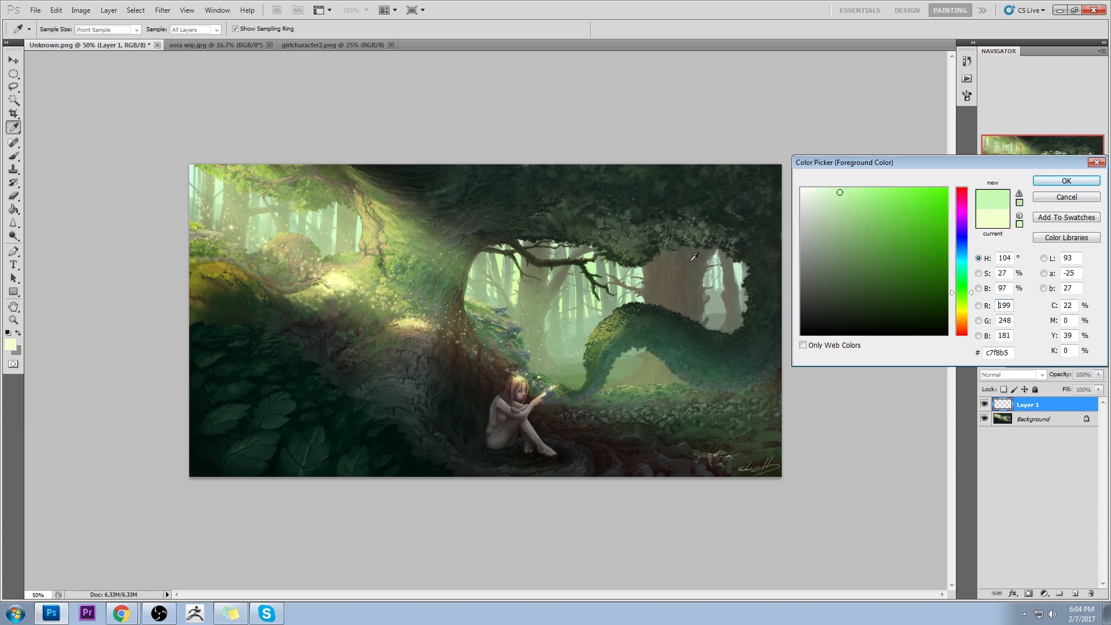
click(739, 267)
click(715, 271)
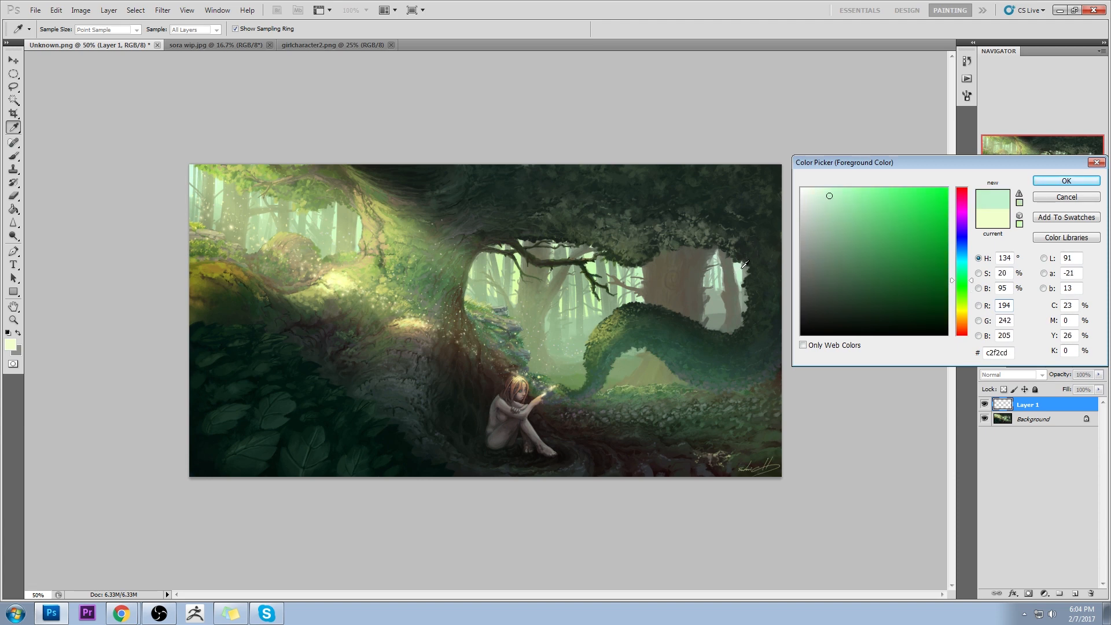
click(737, 266)
drag(823, 197, 840, 193)
click(842, 192)
click(838, 203)
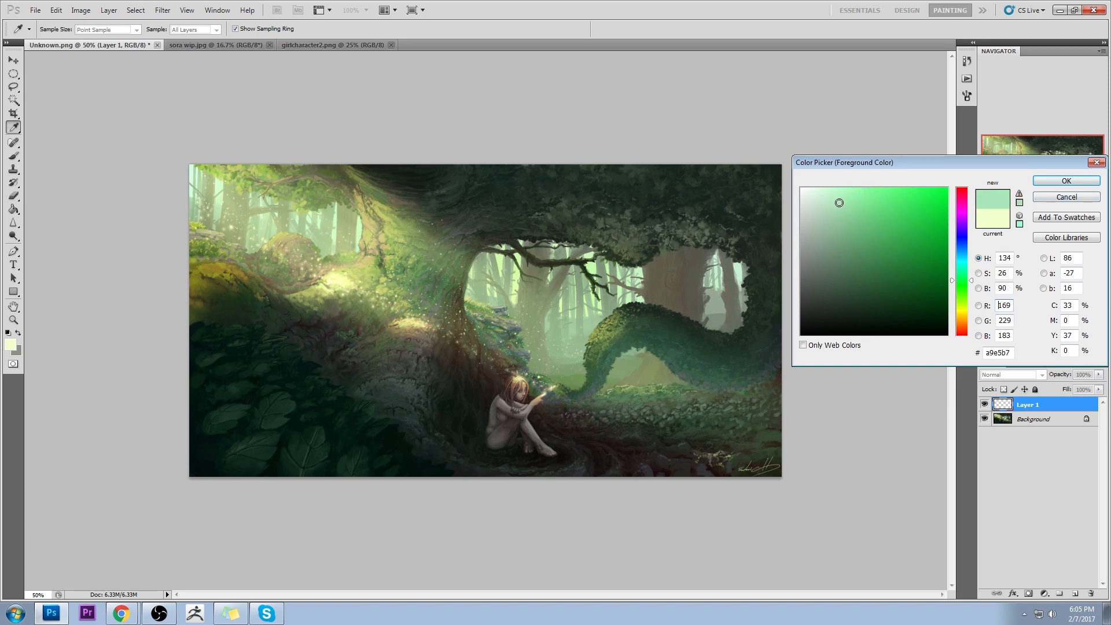
drag(839, 202, 845, 200)
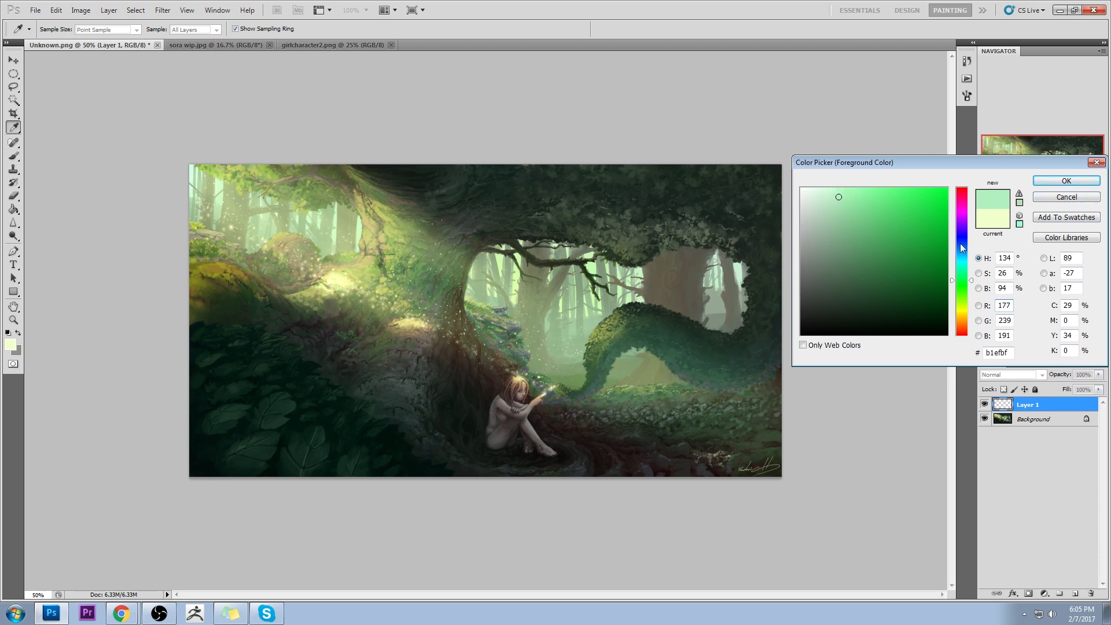
click(1065, 197)
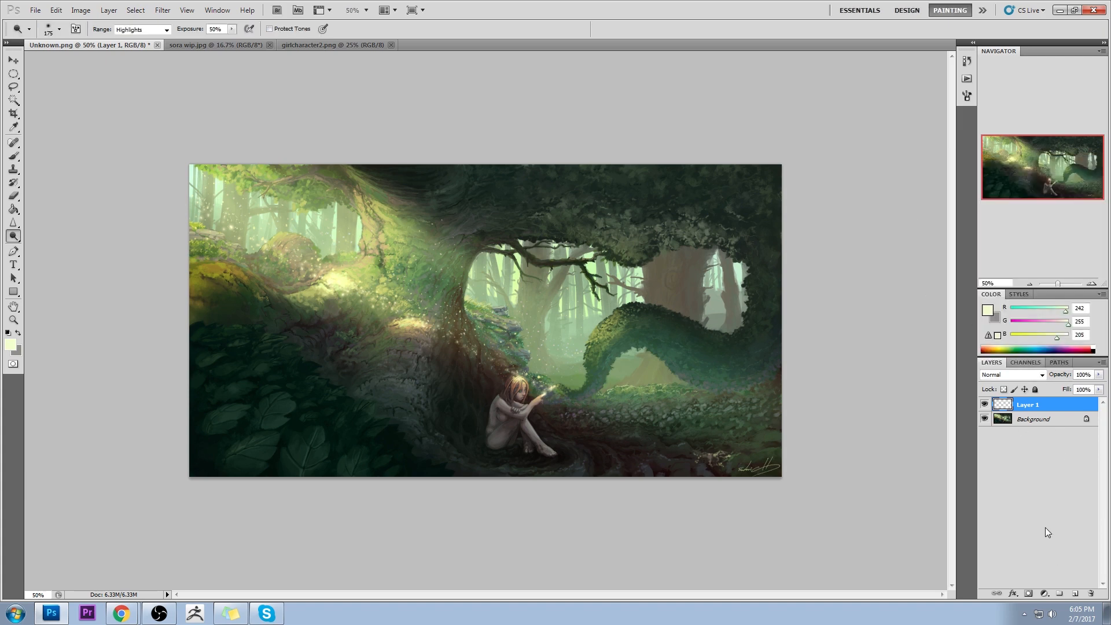
Set Layer 1's blend mode to Color and choose a pale bluish-green foreground colour of R 193, G 245, B 220
click(1011, 374)
click(1000, 355)
click(987, 310)
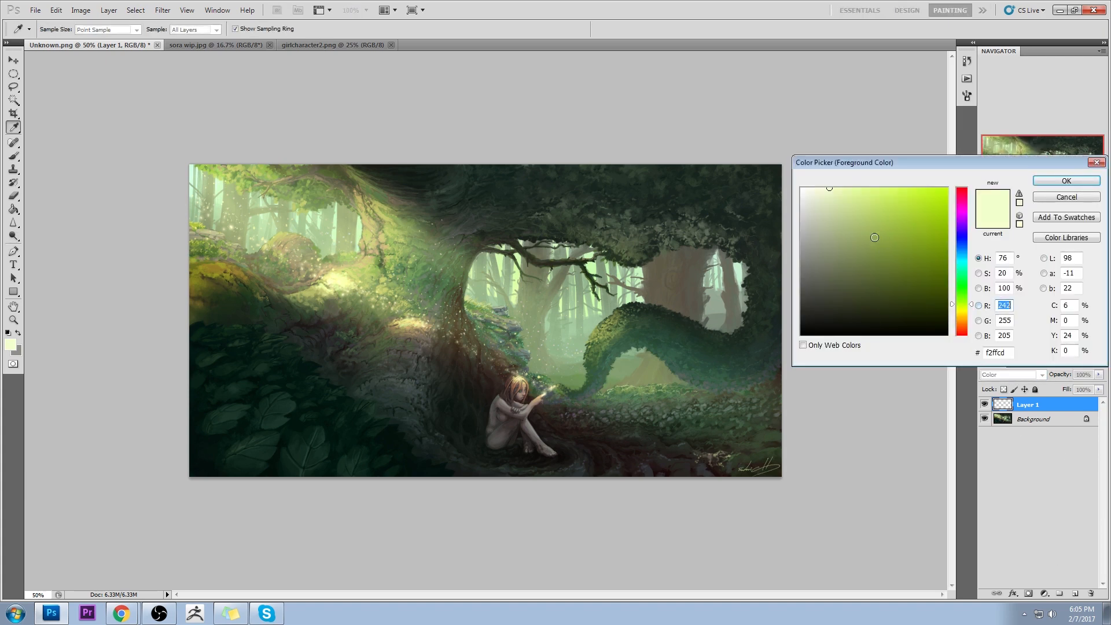
click(631, 274)
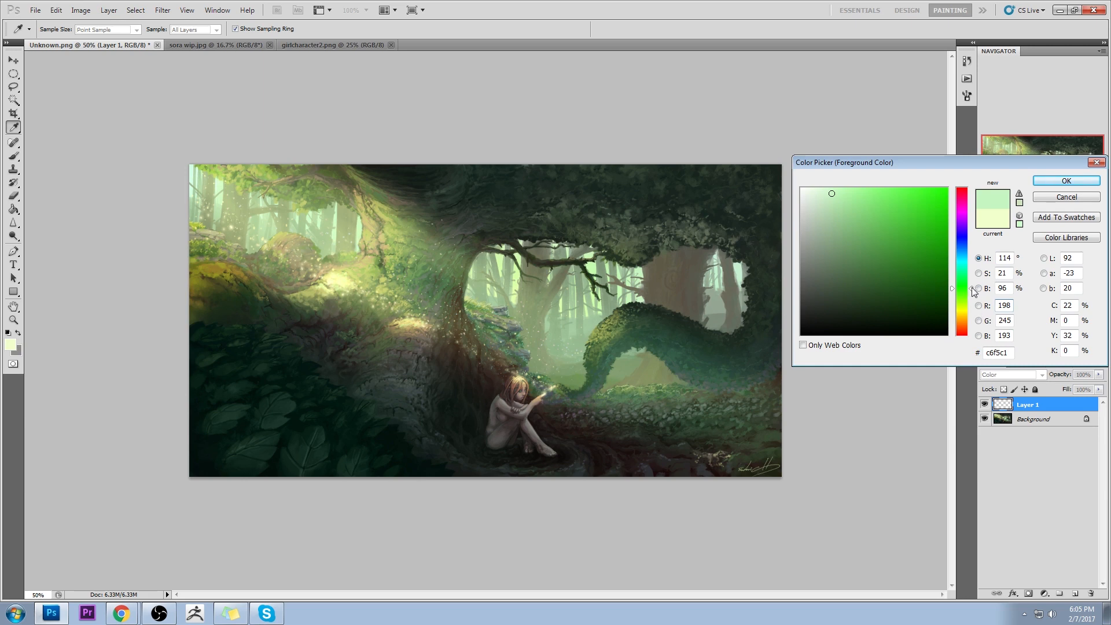
drag(973, 288, 974, 274)
click(1066, 180)
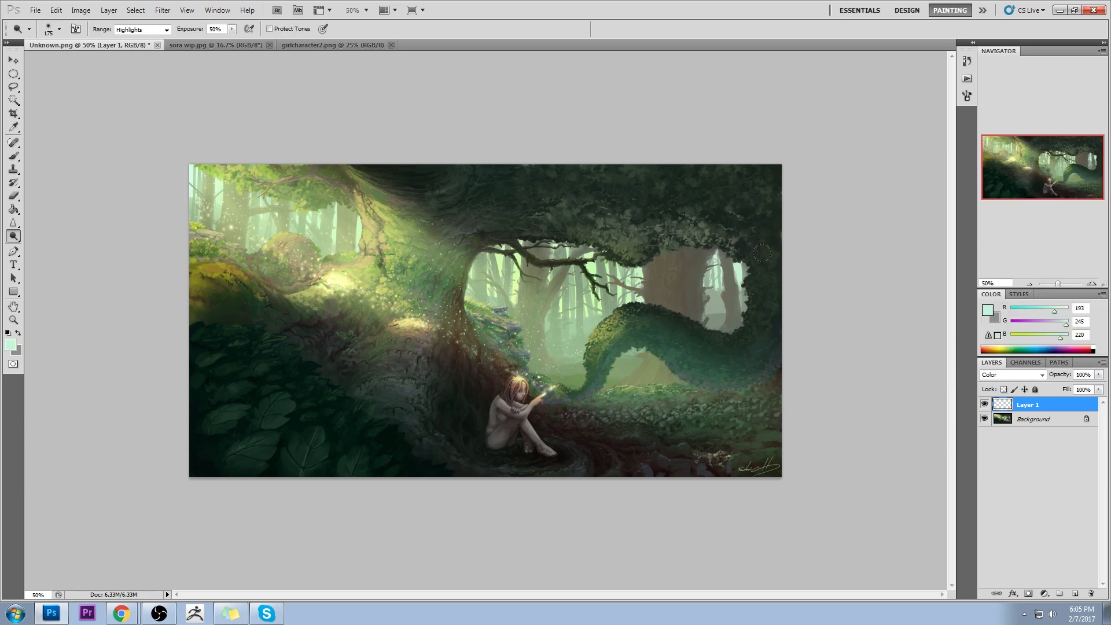
Tint the background forest seen through the tree openings with a soft 600 px brush at 47% opacity
key(b)
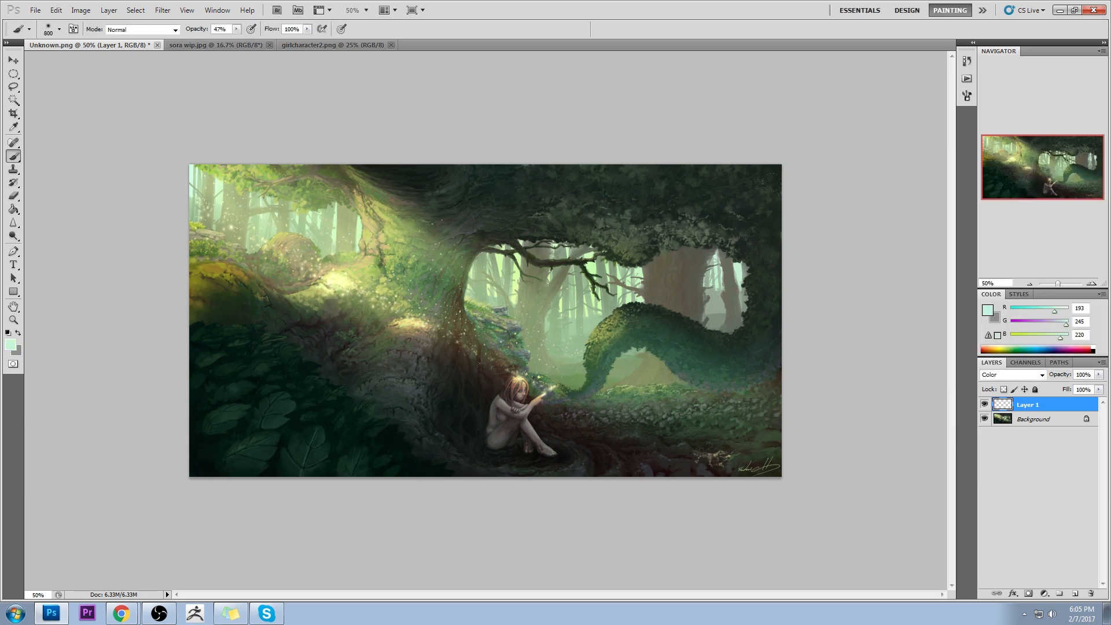
key(bracketleft)
key(bracketleft)
alt+click(719, 269)
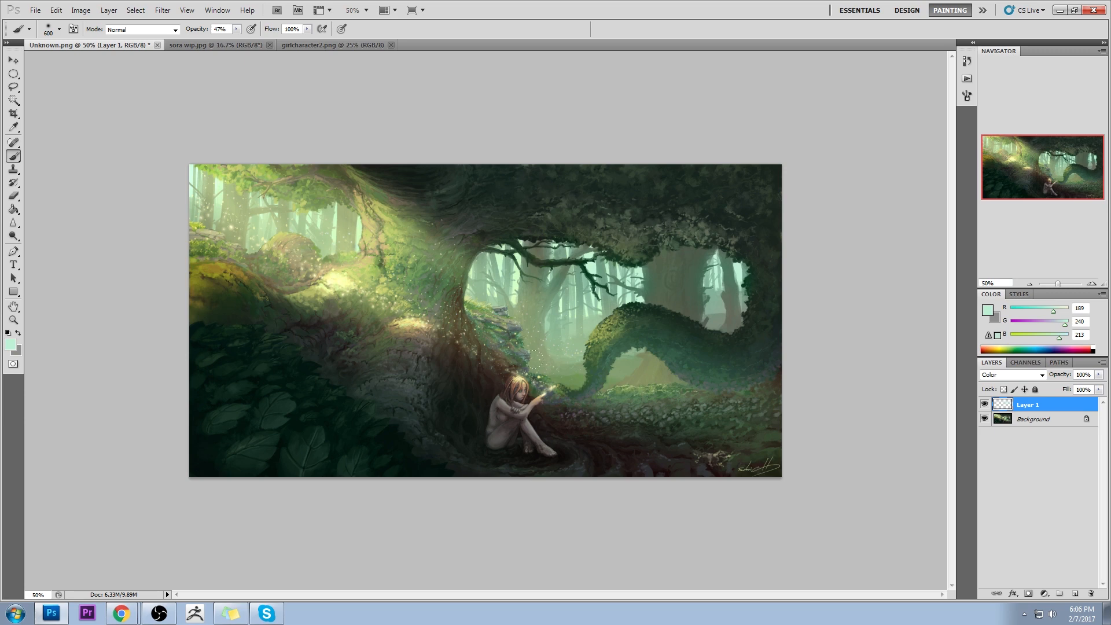
Compare the painting with Layer 1's colour tint hidden and shown
click(984, 405)
click(982, 405)
click(984, 405)
click(985, 405)
click(984, 405)
click(984, 405)
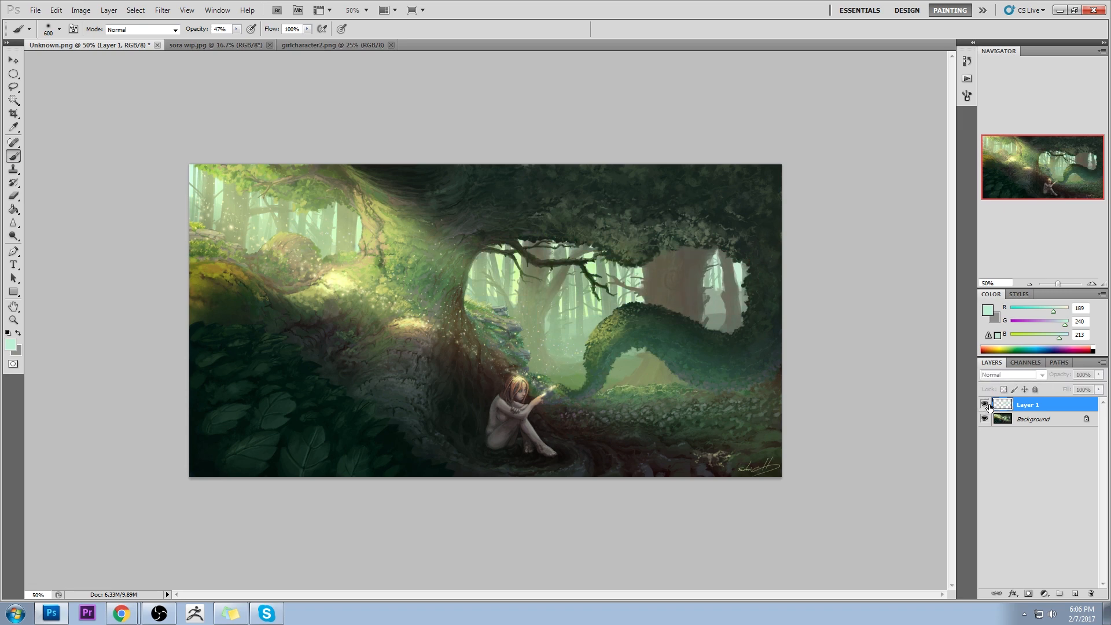
click(984, 405)
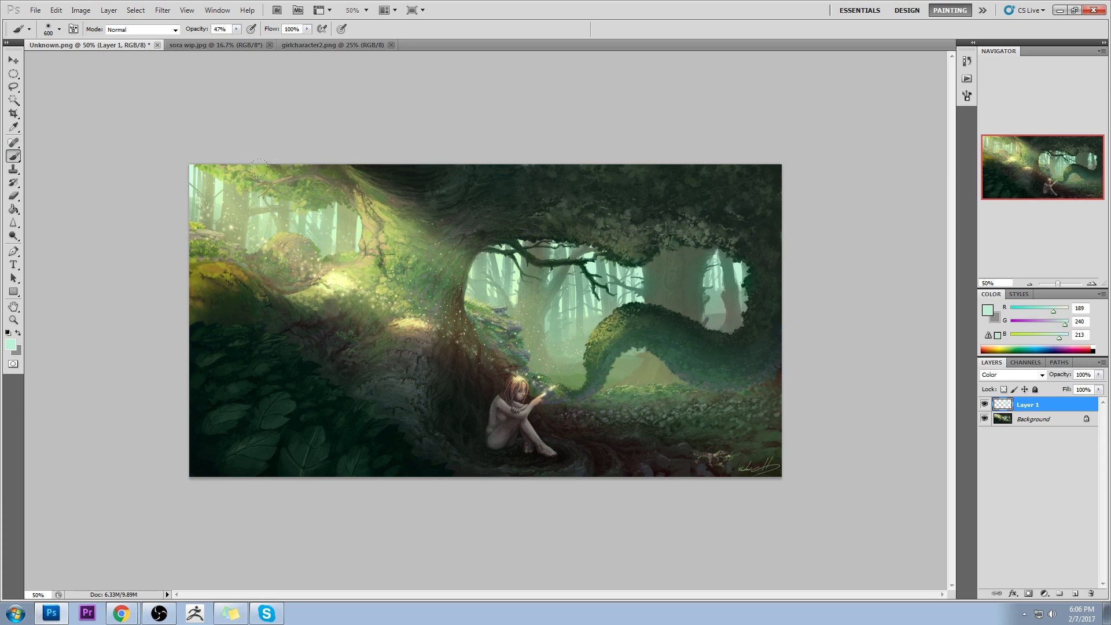
Tint the distant trees of the upper-left glade on Layer 1, and merge the layer down into the Background
alt+click(222, 169)
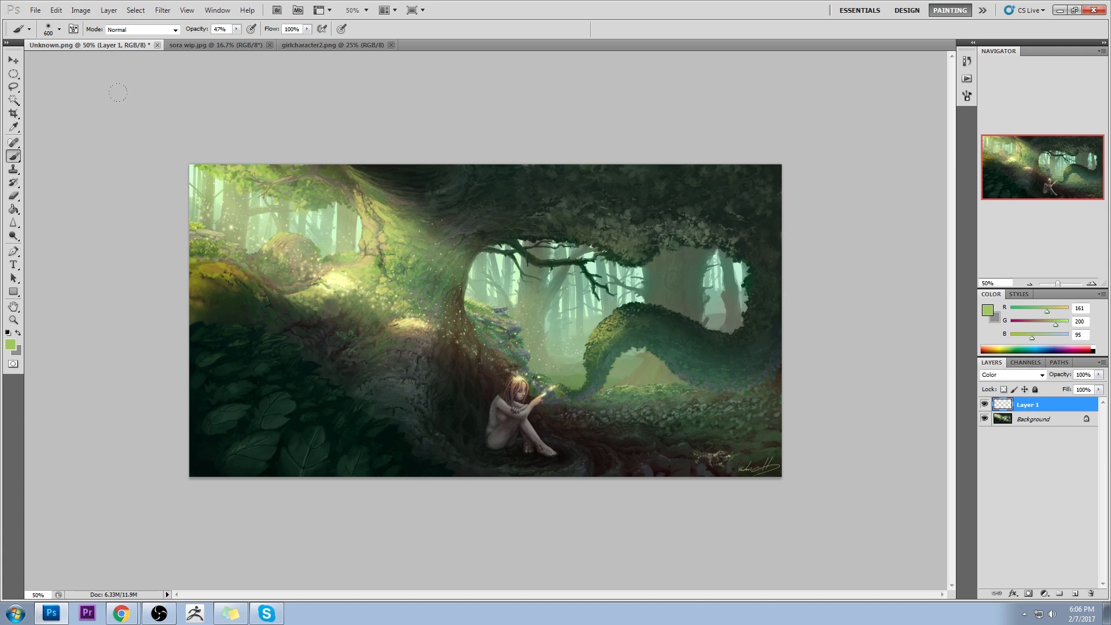
right_click(1055, 404)
click(1053, 388)
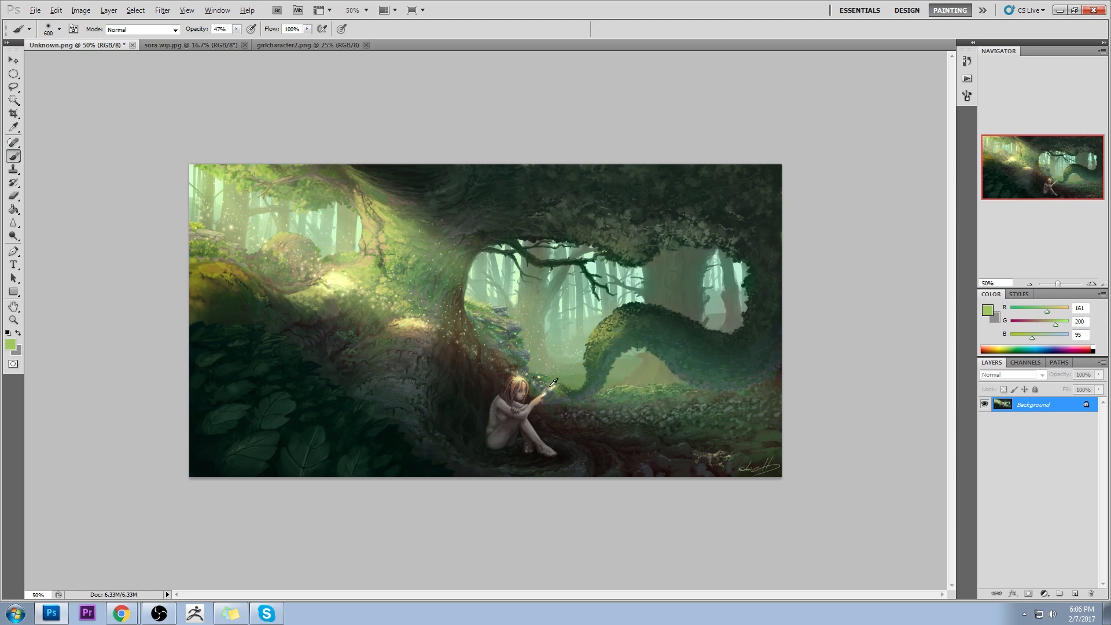
Sample the curved root's dark greens, and compare the painting's original snapshot with its latest merged state in the history
alt+click(607, 376)
drag(607, 377, 716, 357)
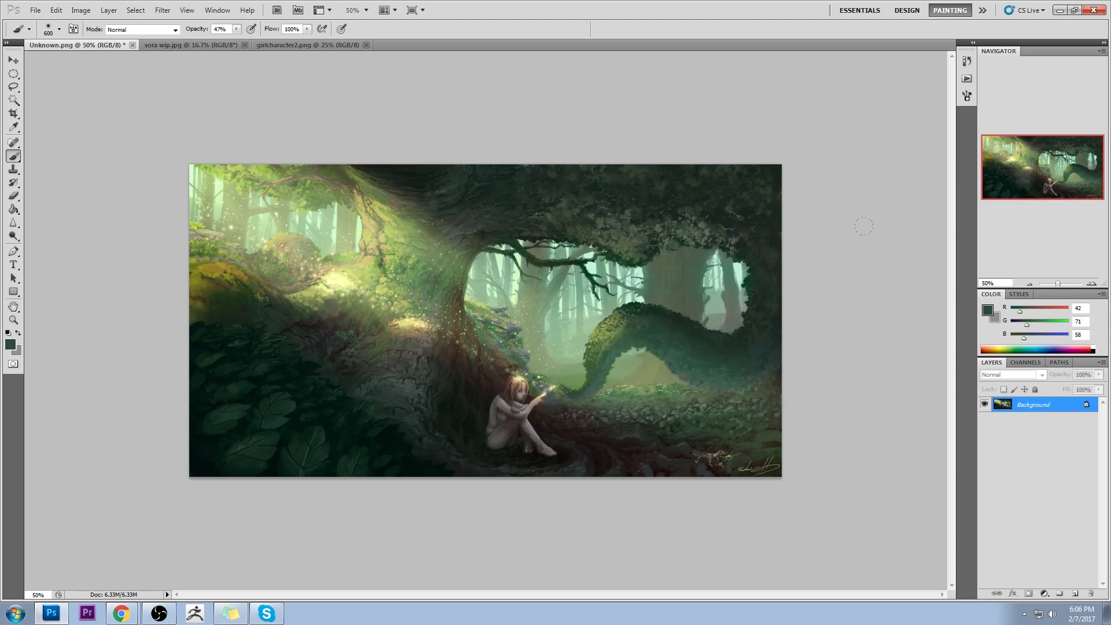
click(966, 61)
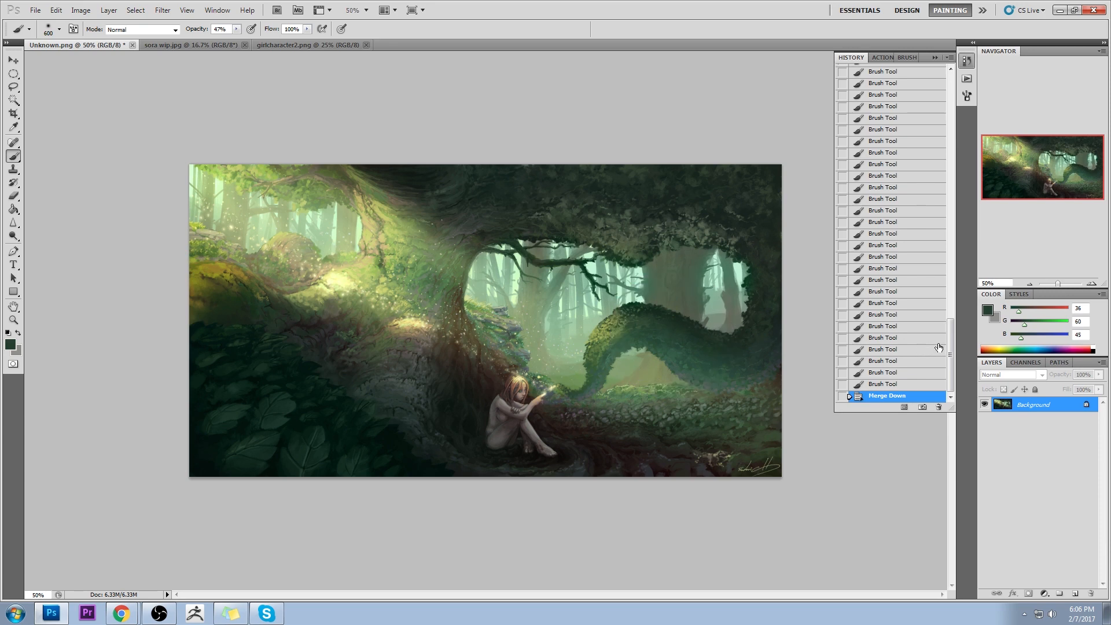
mouse_move(949, 354)
mouse_down()
mouse_move(938, 77)
mouse_move(952, 325)
mouse_up()
click(939, 77)
click(867, 398)
drag(951, 376, 949, 95)
click(867, 70)
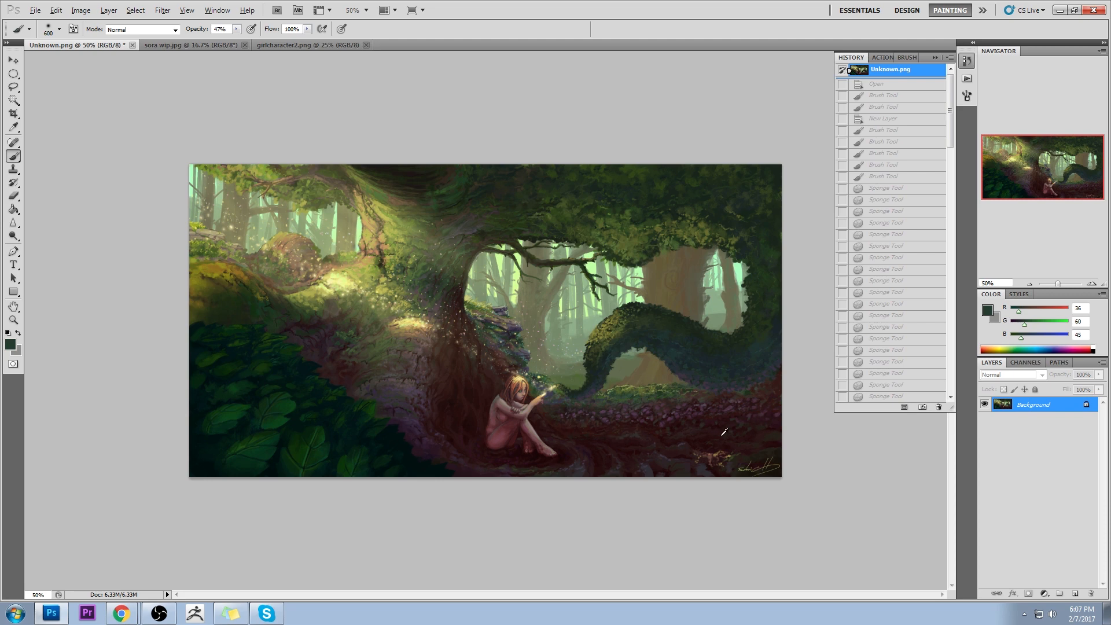
drag(950, 109, 950, 376)
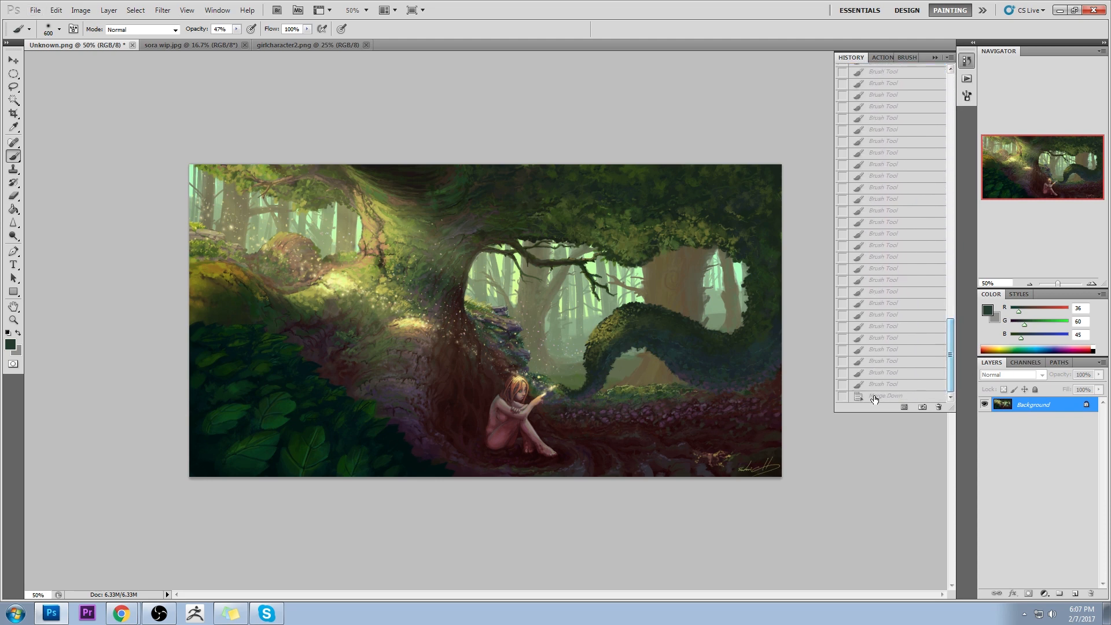
click(874, 397)
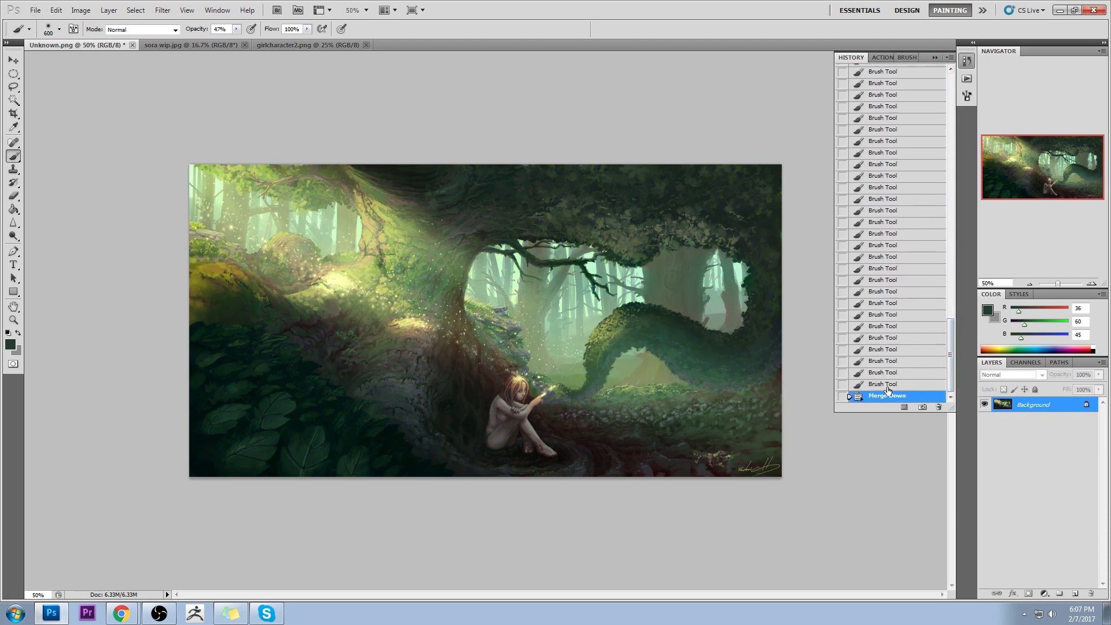
click(934, 57)
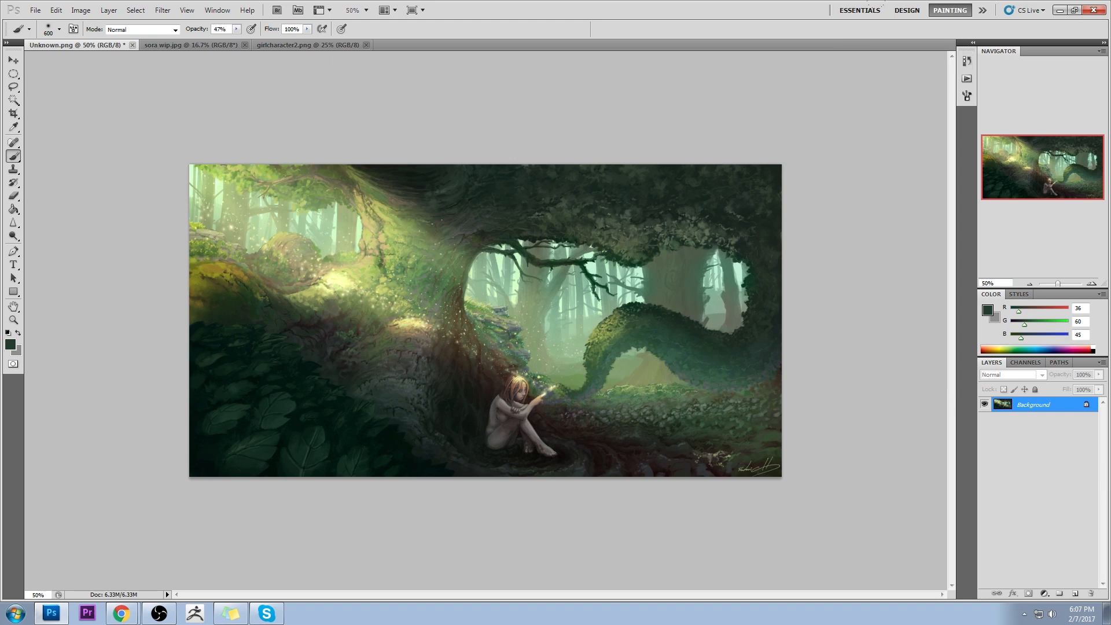
Try dodging highlights around the curved root with a 300 px brush at 50% exposure, and undo it
click(13, 236)
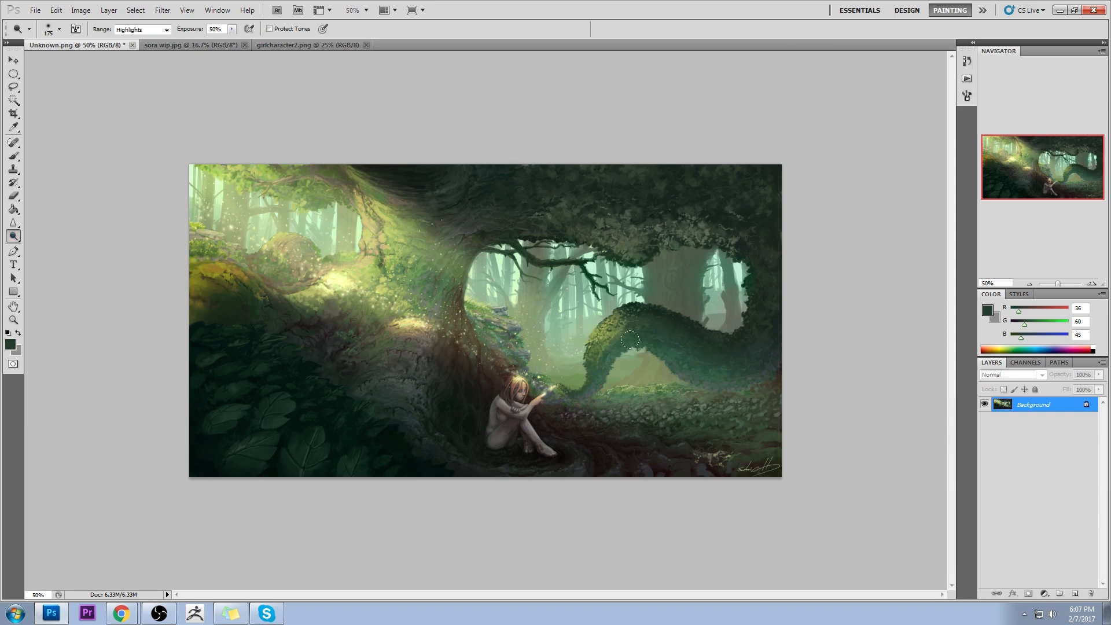
key(bracketright)
key(bracketright)
key(bracketright)
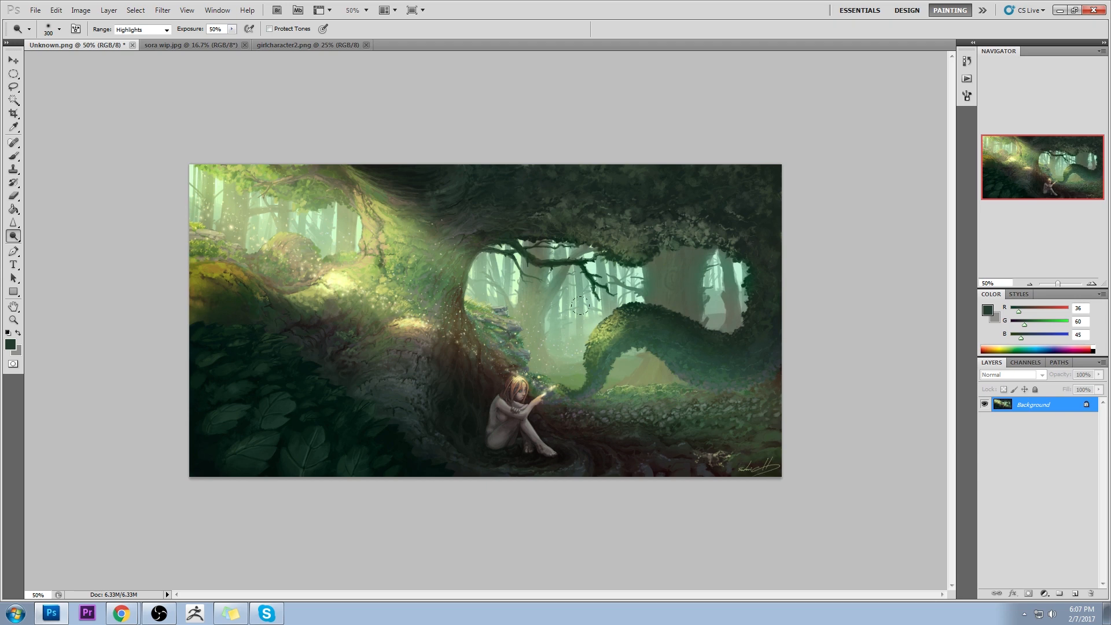
key(ctrl+z)
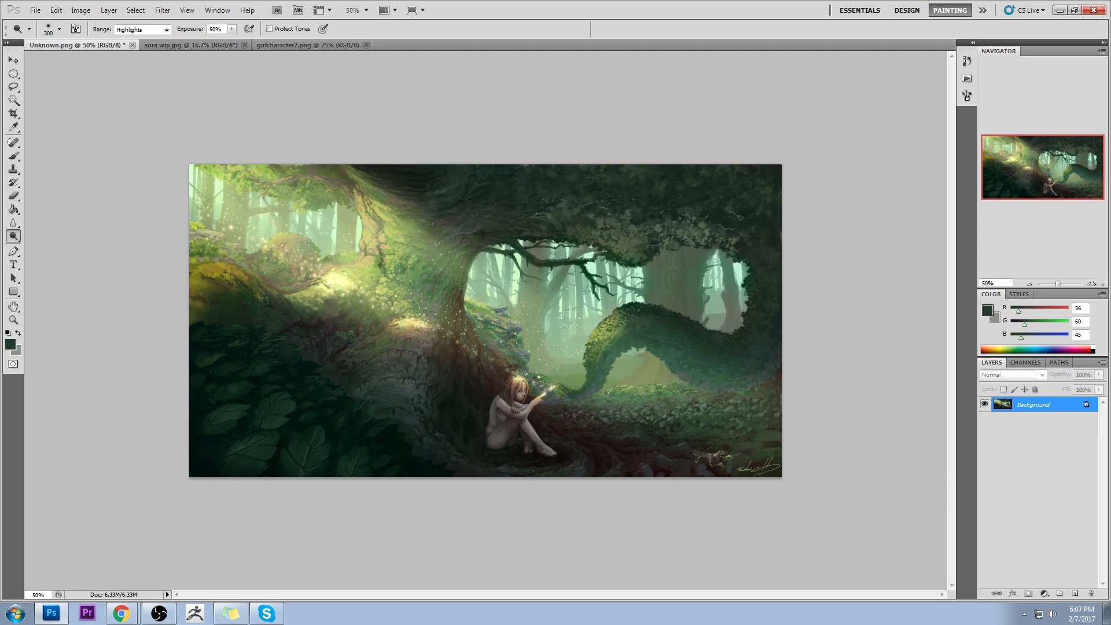
drag(604, 330, 597, 340)
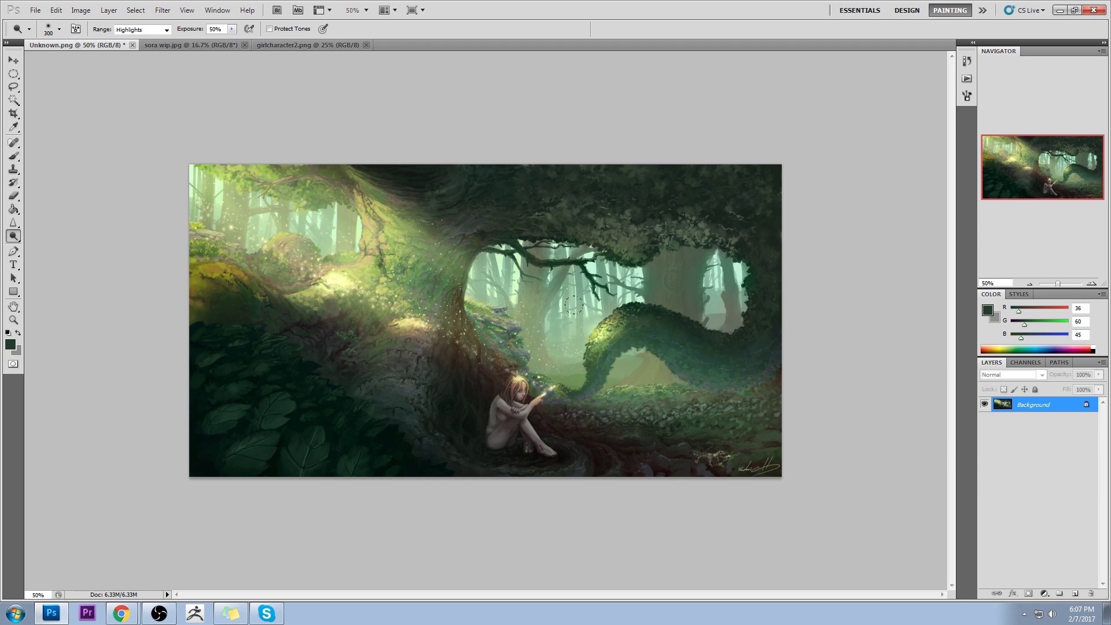
key(ctrl+z)
Dodge the highlights along the curved root's lit edge with a brush reduced to 70 px
key(bracketleft)
key(bracketleft)
key(bracketleft)
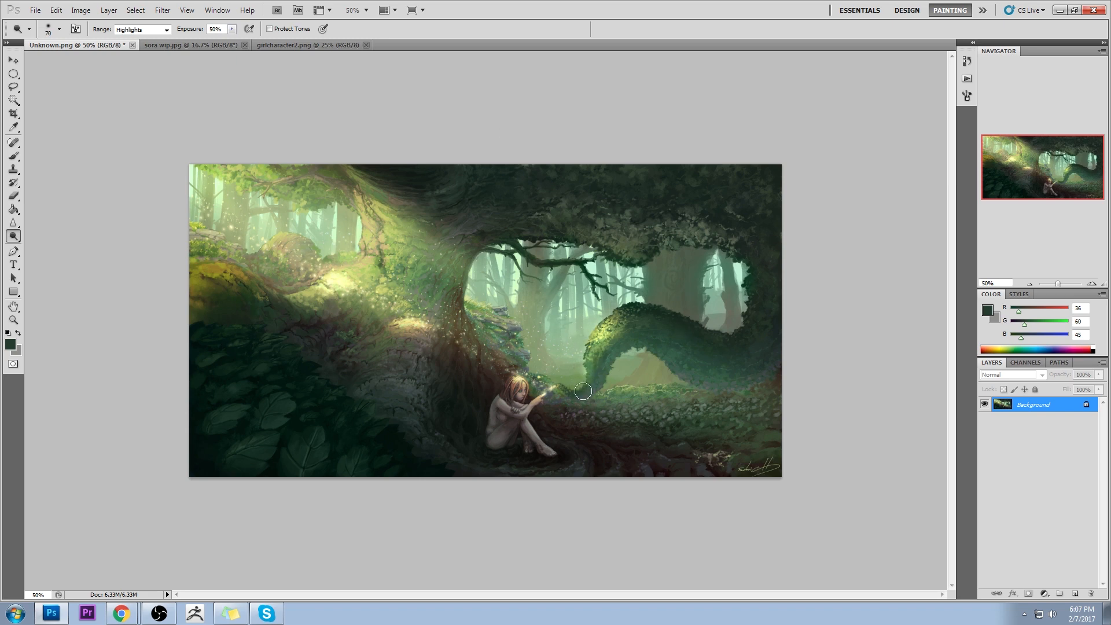
Glaze sampled yellow-green light along the curved root's lit edge and dark tones over the ground below with a 200 px brush at 47% opacity
key(b)
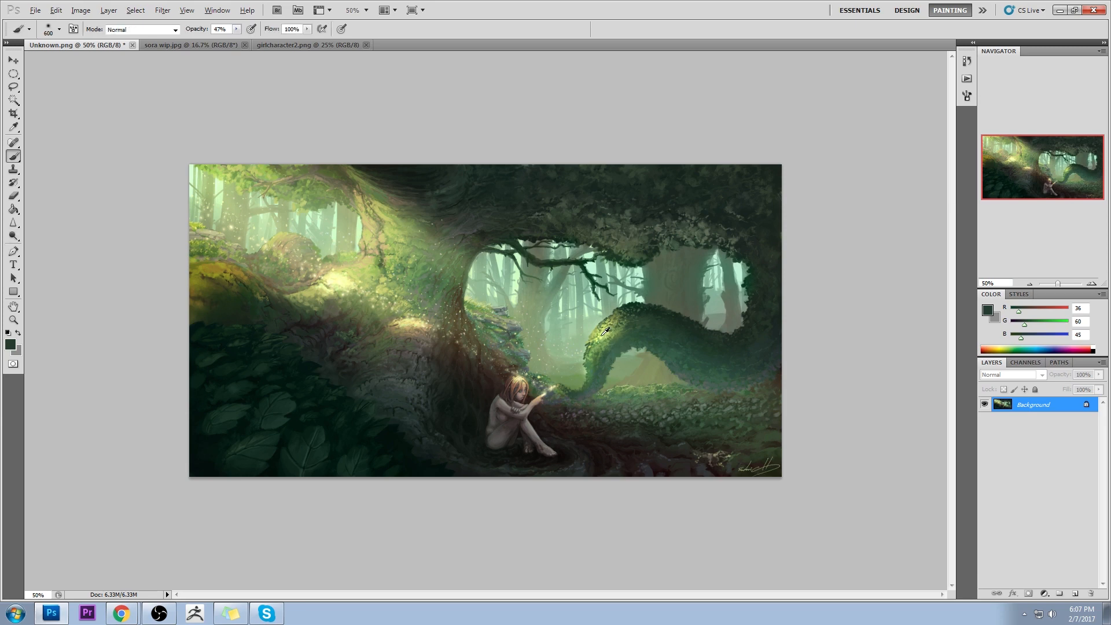
alt+click(605, 330)
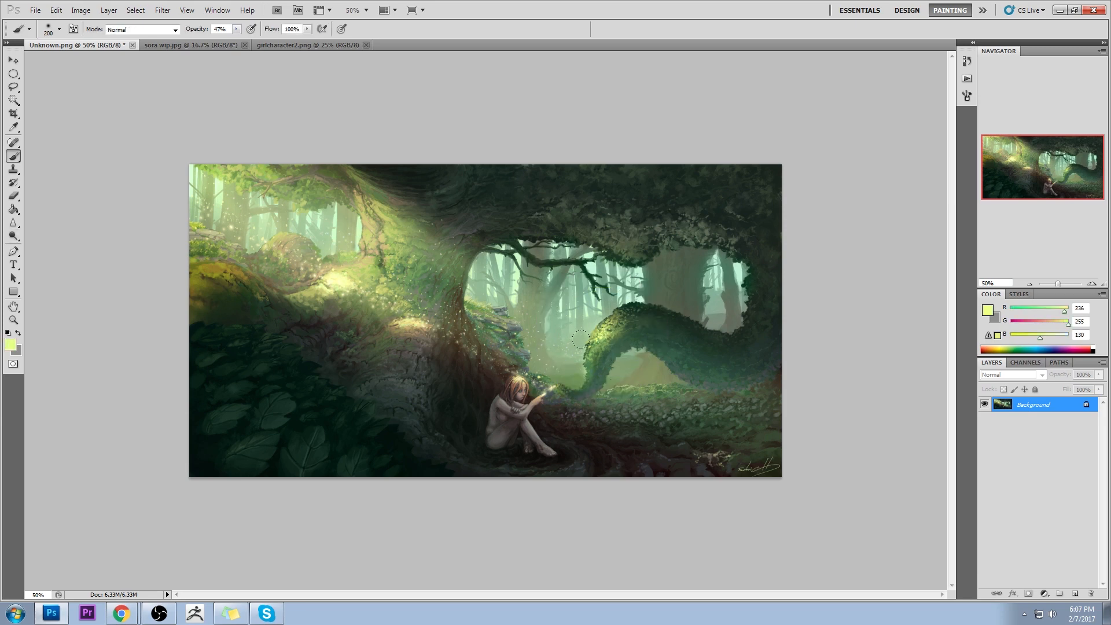
drag(588, 349, 588, 378)
drag(711, 379, 757, 359)
alt+click(603, 442)
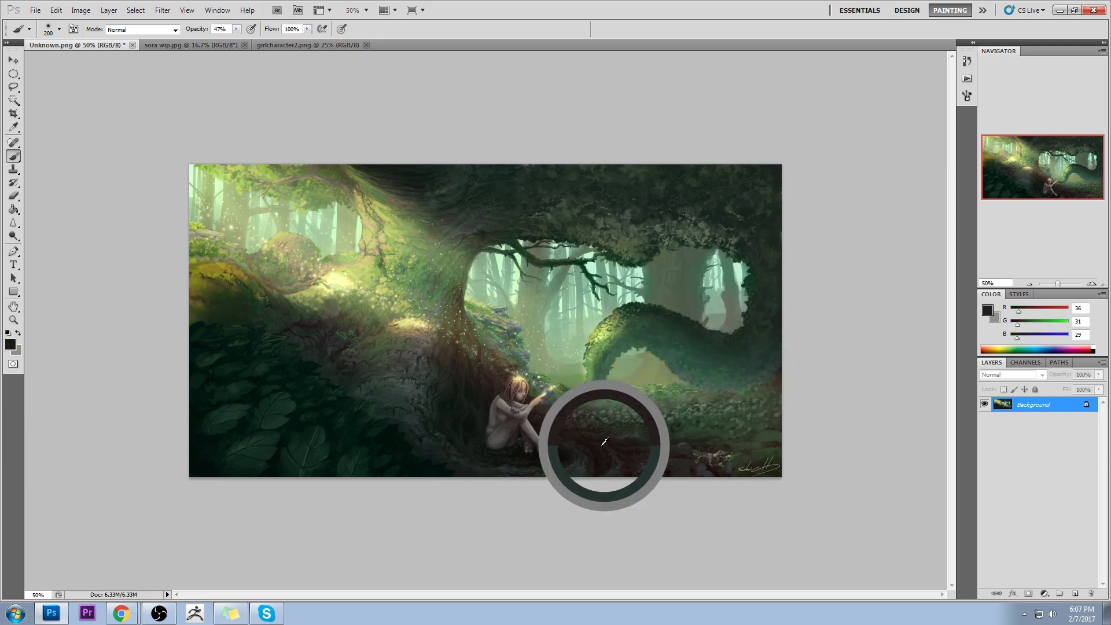
drag(604, 442, 691, 422)
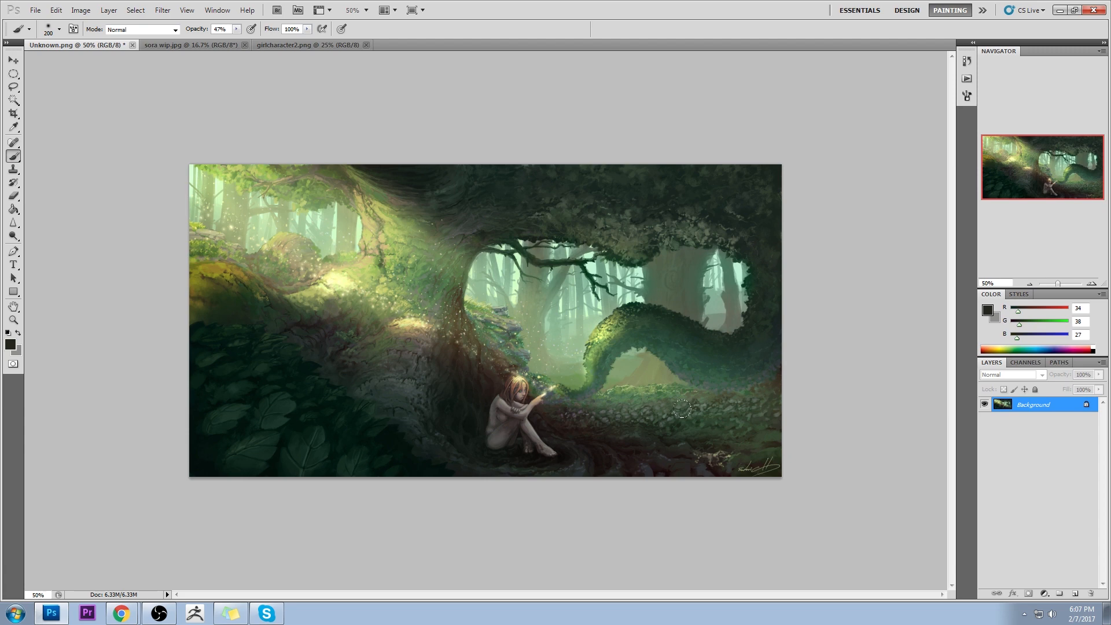
Outline the whole curved root with the Lasso tool, and drop the selection
key(l)
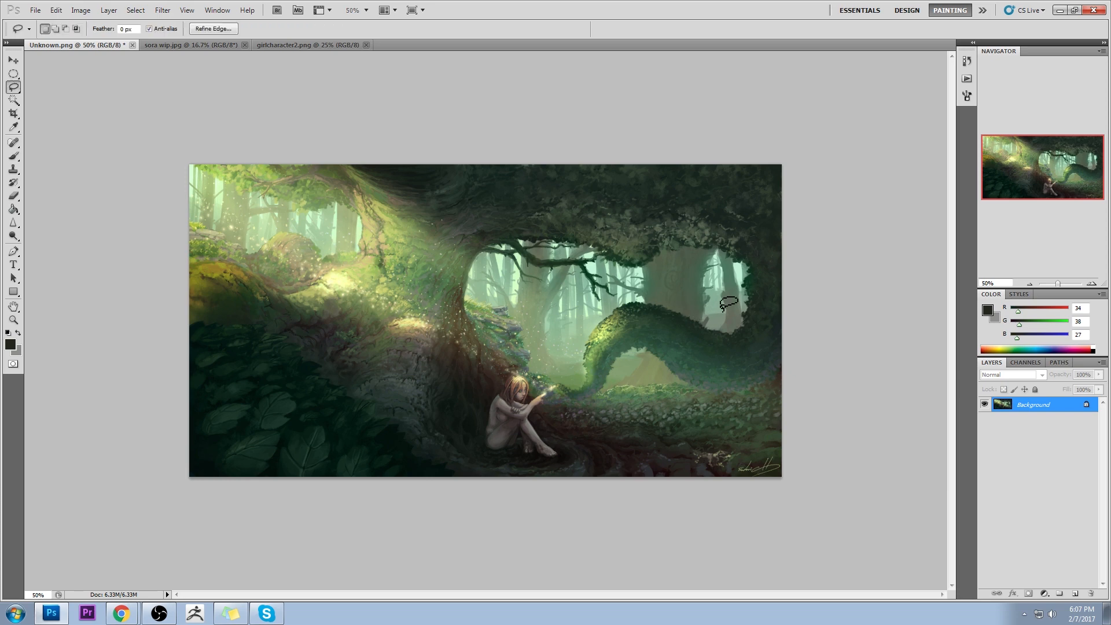
mouse_move(776, 365)
mouse_down()
mouse_move(718, 389)
mouse_move(638, 347)
mouse_move(597, 387)
mouse_move(564, 395)
mouse_move(632, 317)
mouse_move(718, 336)
mouse_move(775, 286)
mouse_move(783, 364)
mouse_up()
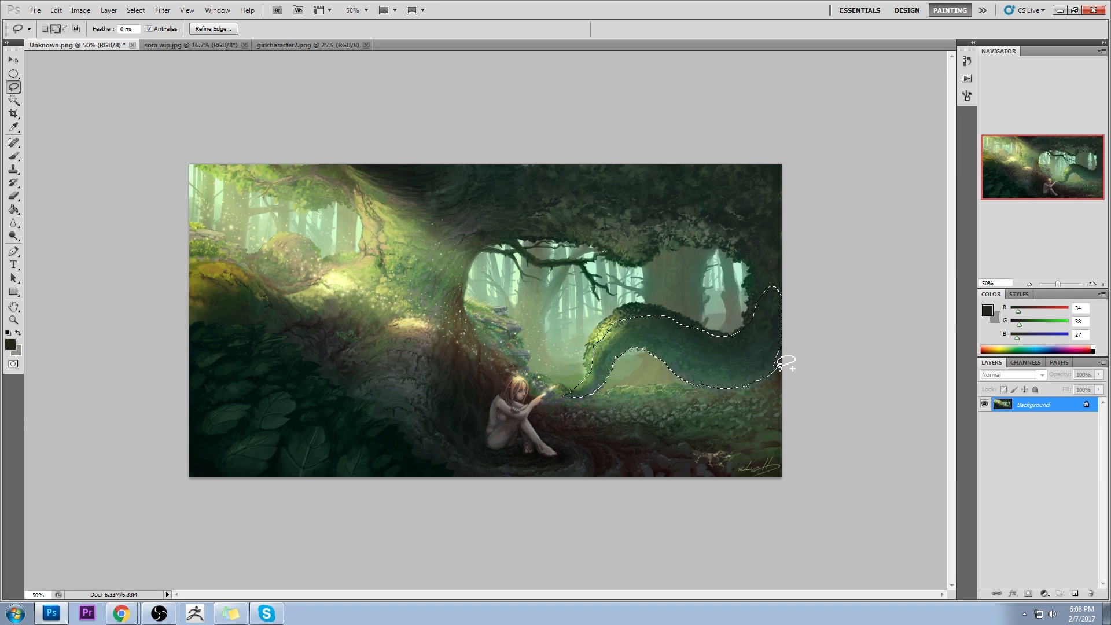
key(ctrl+d)
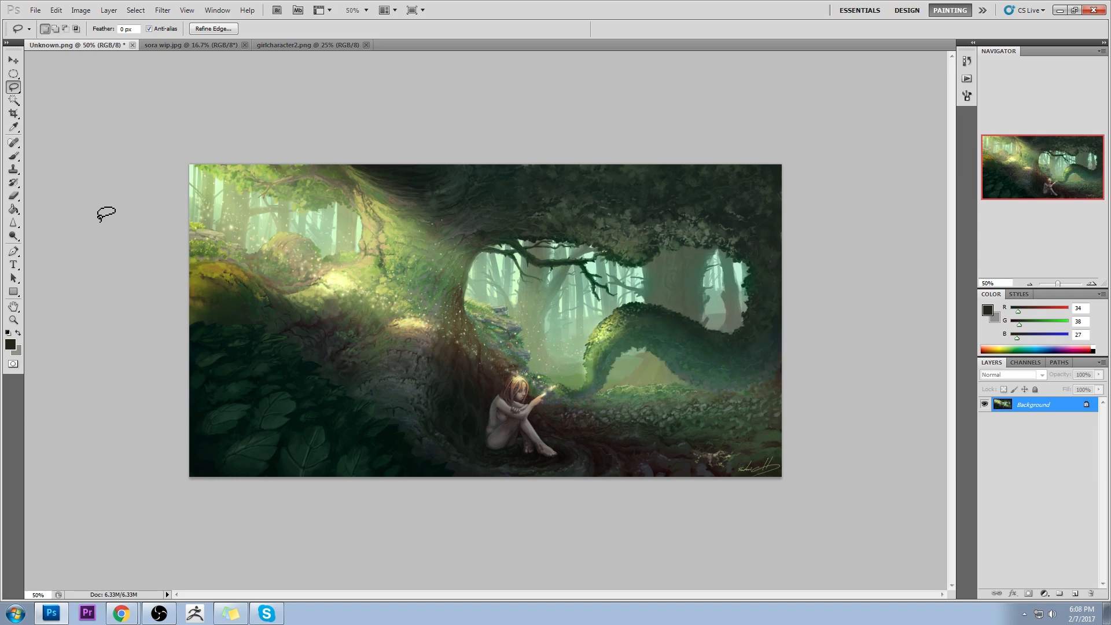
Burn the Shadows range along the curved root with a 400 px brush, and undo the last excess strokes
click(14, 237)
click(52, 247)
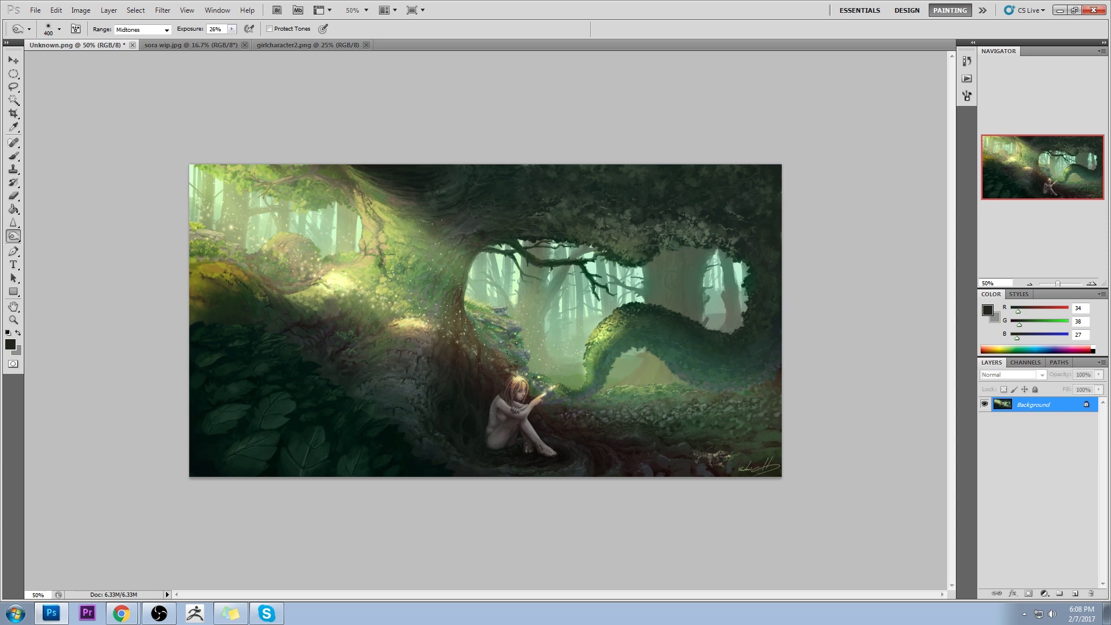
click(142, 29)
mouse_move(755, 366)
mouse_down()
mouse_move(674, 344)
mouse_move(730, 373)
mouse_move(677, 368)
mouse_move(755, 355)
mouse_move(690, 379)
mouse_move(622, 344)
mouse_move(594, 399)
mouse_move(571, 398)
mouse_move(719, 381)
mouse_move(646, 383)
mouse_up()
key(])
mouse_move(772, 355)
mouse_down()
mouse_move(616, 348)
mouse_move(598, 383)
mouse_up()
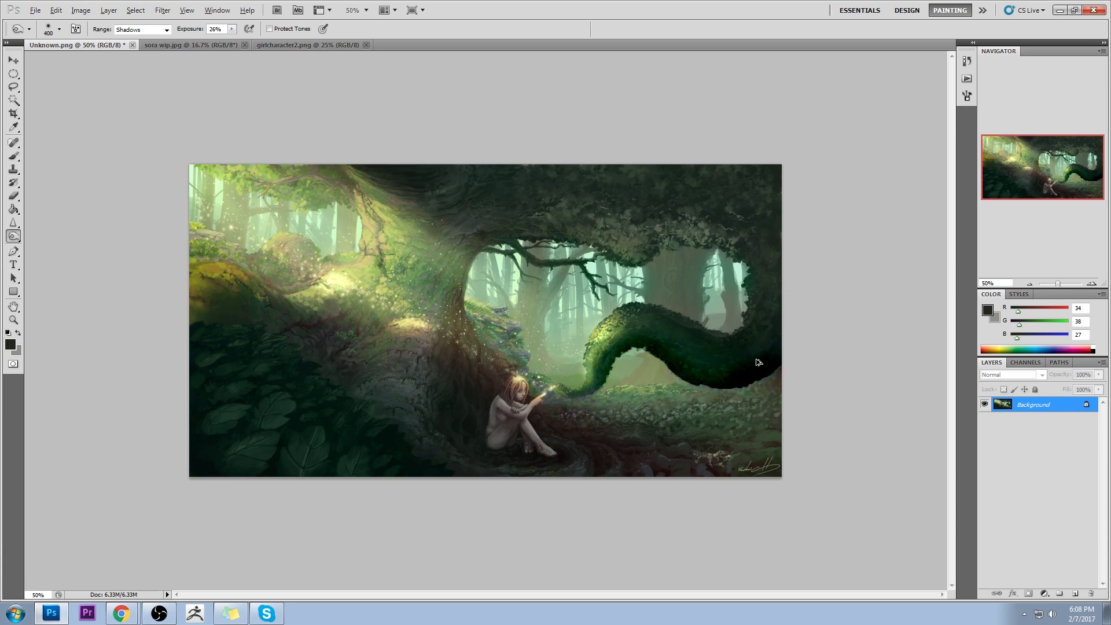
key(ctrl+alt+z)
key(ctrl+alt+z)
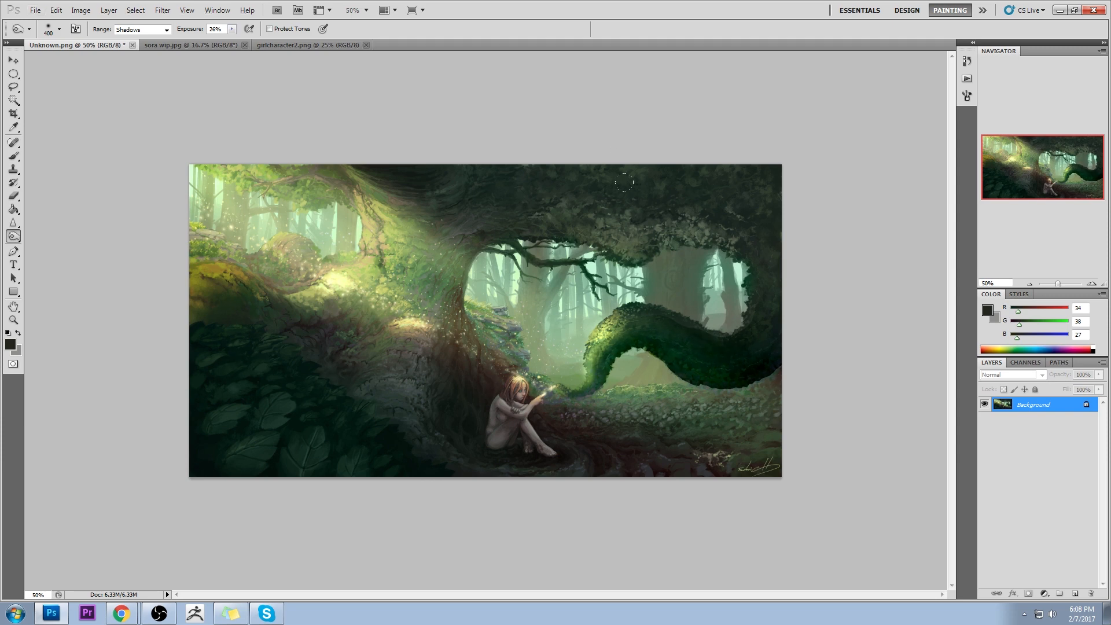
Add a new layer above the forest painting and set its blend mode to Color
click(14, 223)
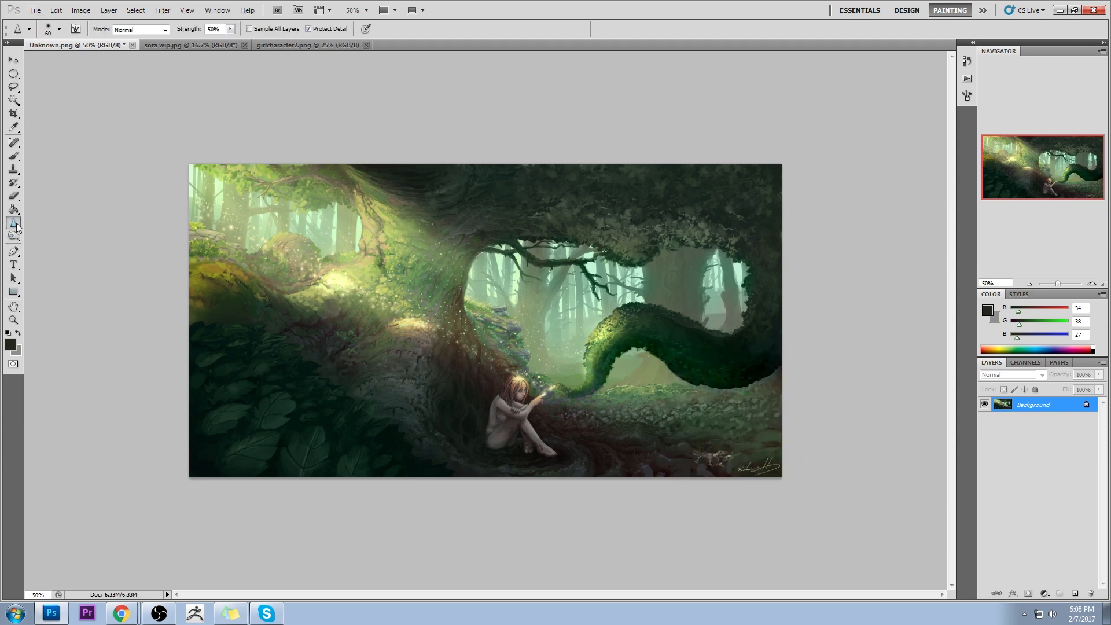
right_click(14, 223)
click(47, 247)
click(1073, 594)
click(1012, 374)
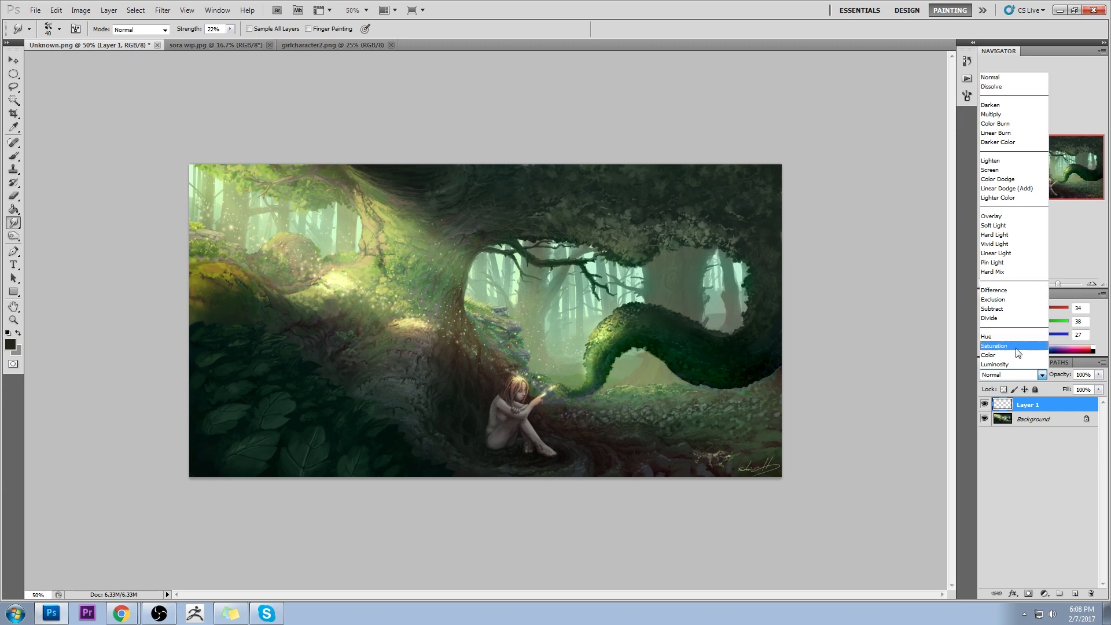
click(1015, 362)
Set the foreground colour to the dark teal 05362b
click(988, 311)
click(729, 346)
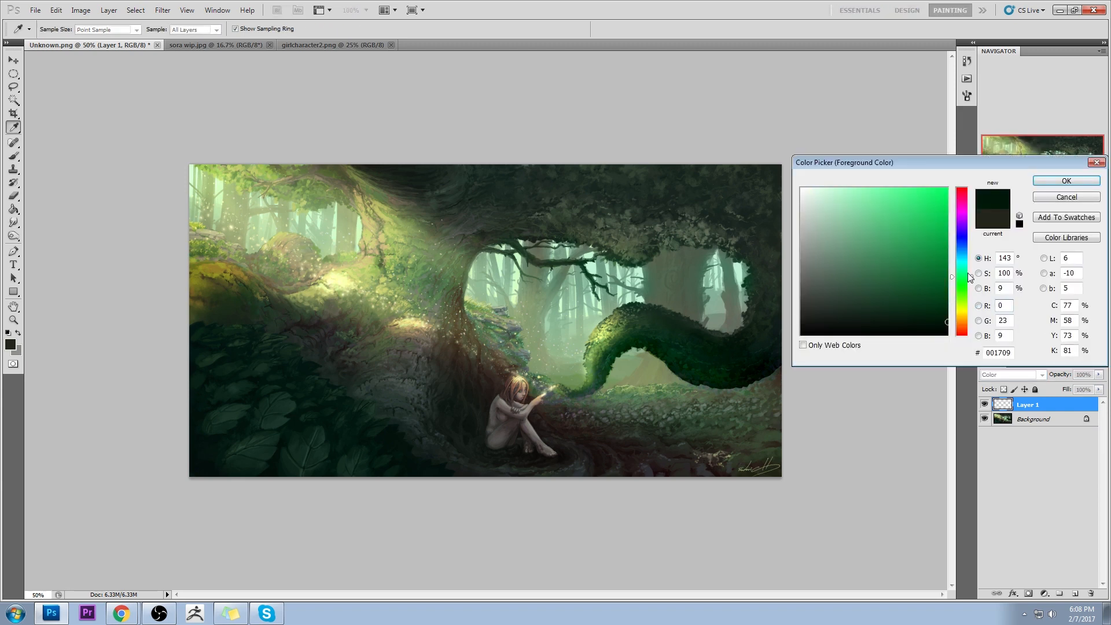
drag(972, 276, 974, 267)
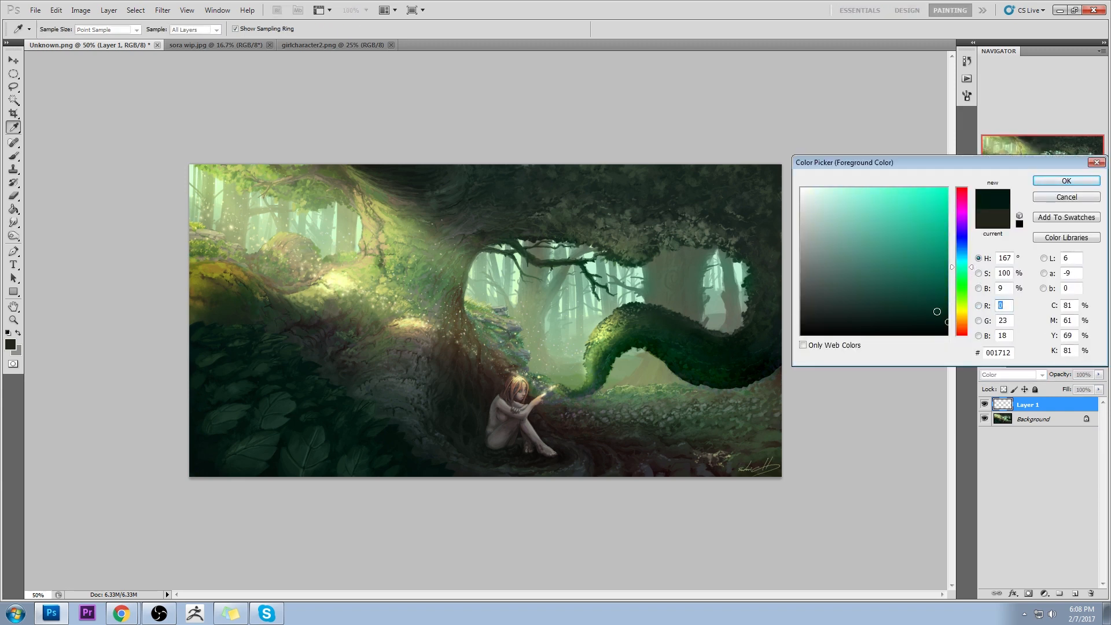
click(929, 309)
drag(929, 310, 934, 304)
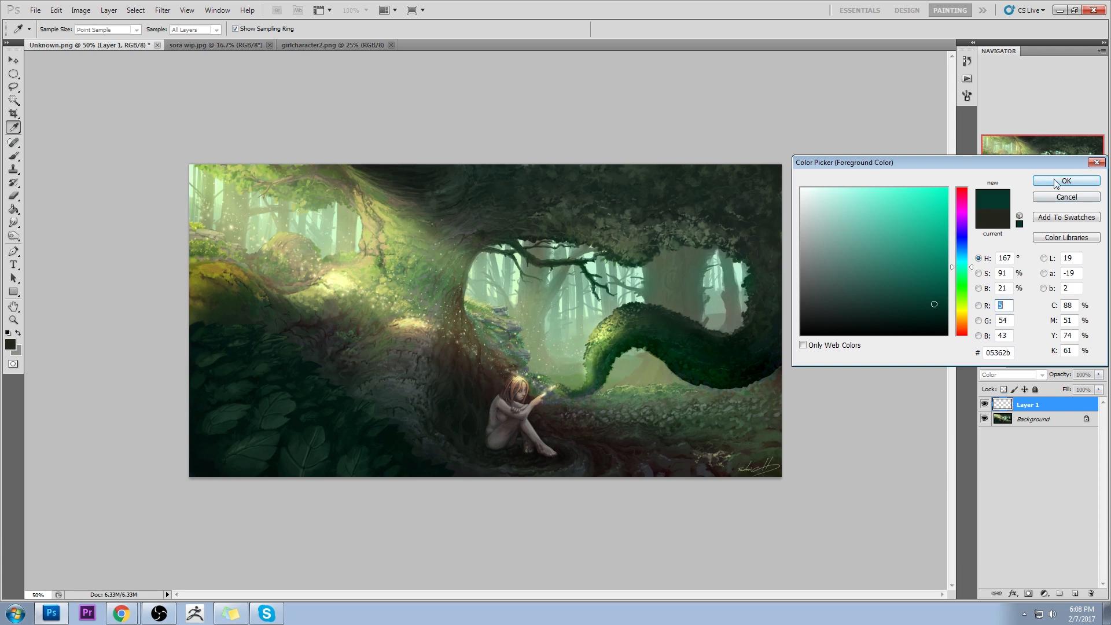
click(1067, 180)
Tint the curved root's shaded body dark teal with a 47% opacity brush, and merge the Color layer into the background
key(r)
key(b)
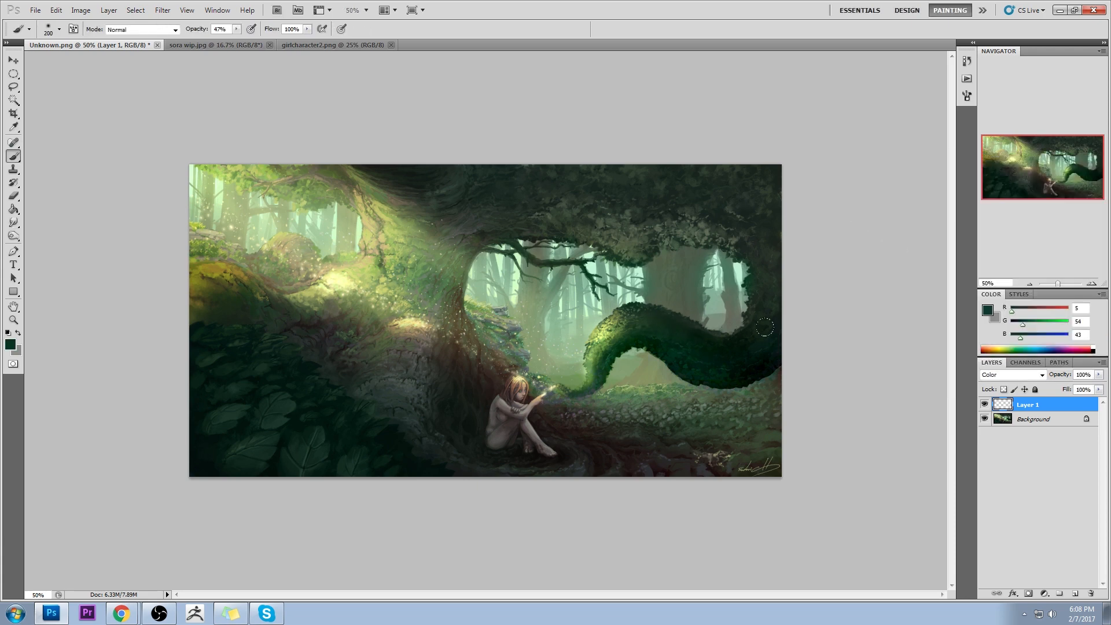
key(bracketleft)
drag(644, 337, 623, 358)
key(m)
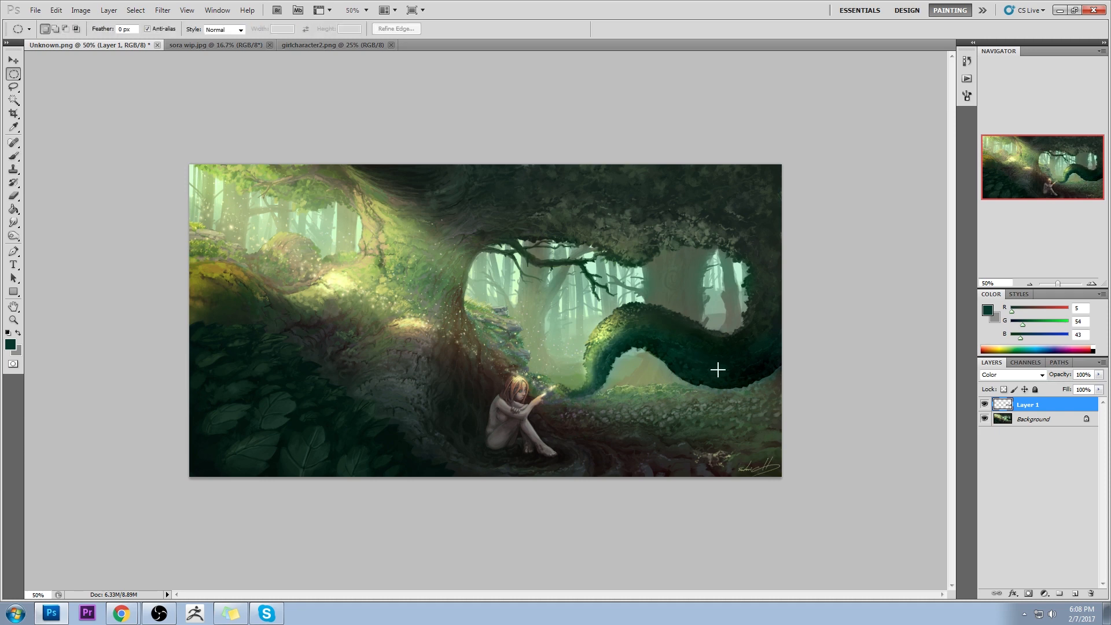
right_click(717, 368)
click(932, 362)
key(e)
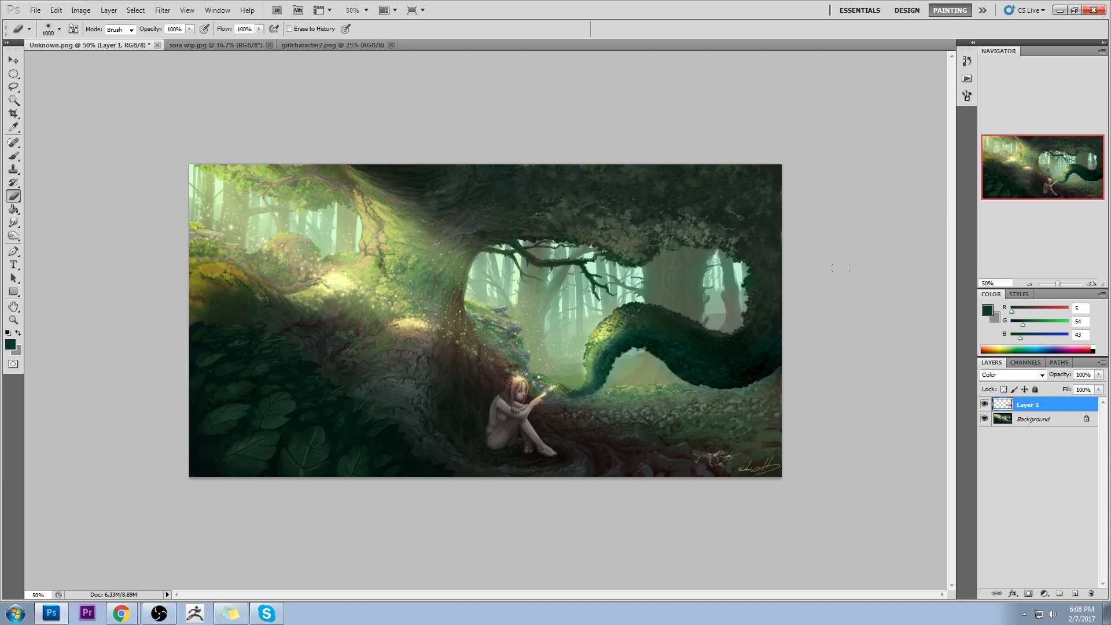
right_click(1029, 408)
click(1036, 371)
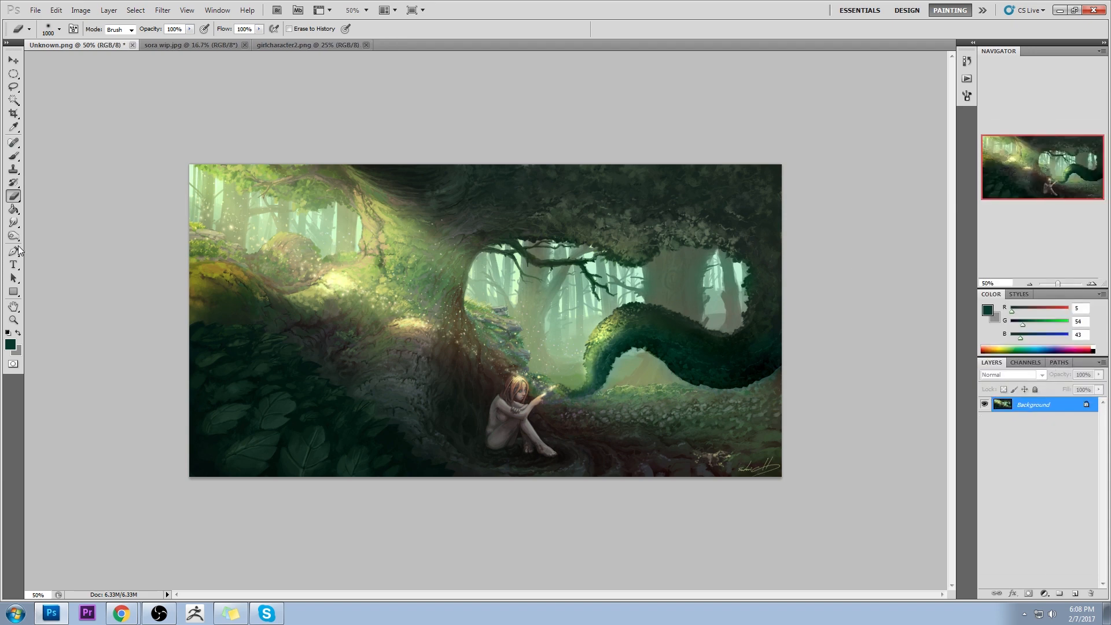
Outline the misty background beside the curved root's lower lit edge with the Lasso tool, and hide the selection outline
key(z)
drag(462, 298, 779, 461)
key(l)
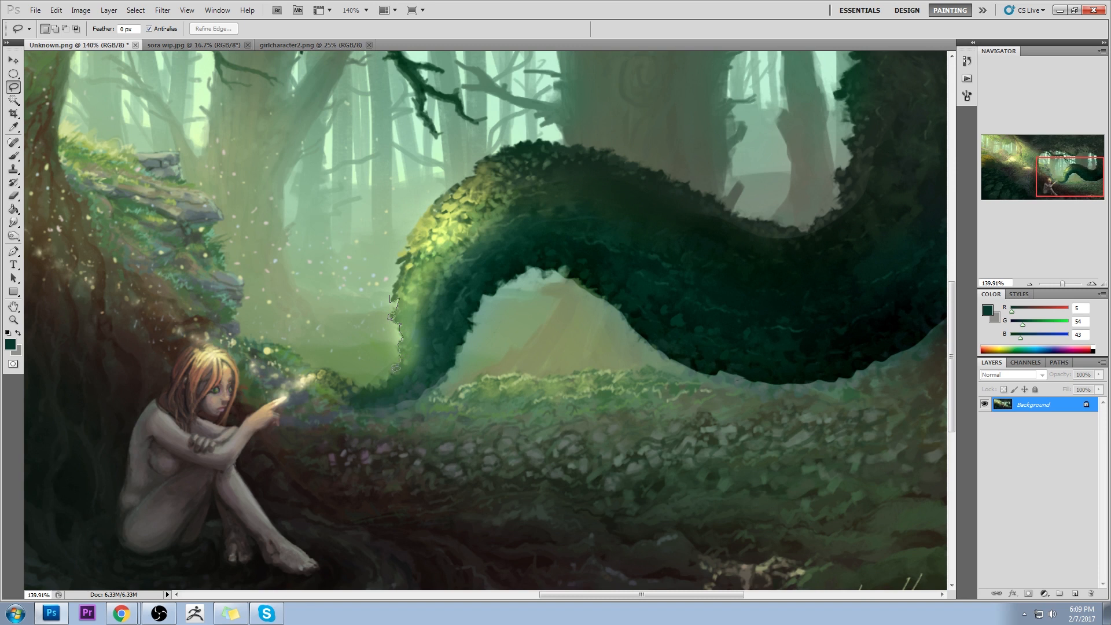
drag(362, 359, 390, 296)
key(ctrl+h)
Paint sampled background greens inside the selection with a 125 px brush at 100% opacity to clean the root's edge
key(b)
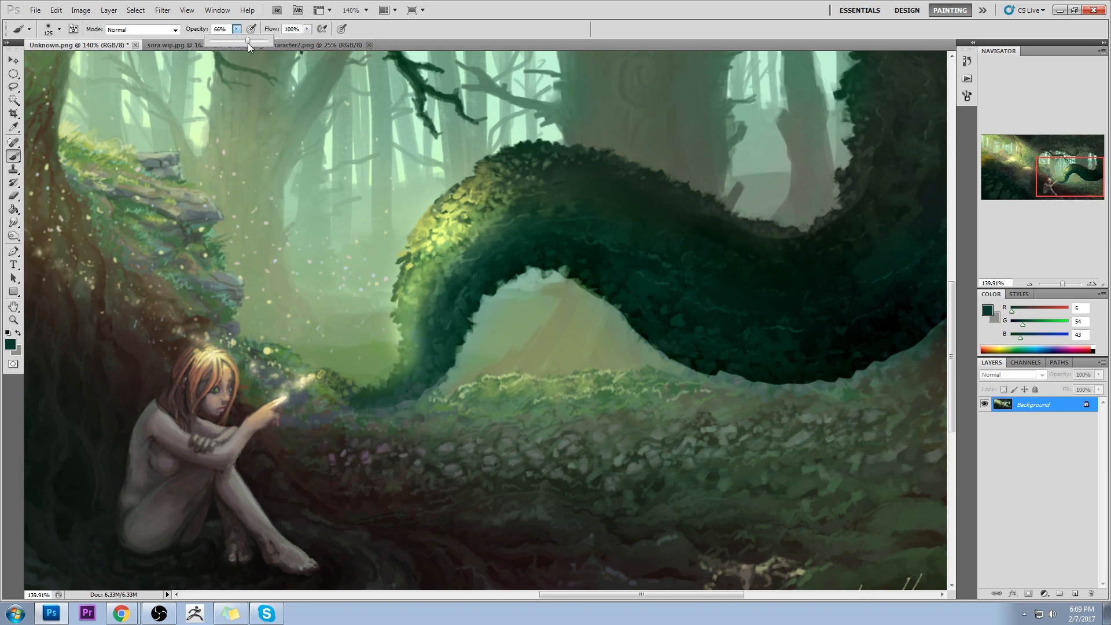
key(0)
alt+click(336, 344)
alt+click(357, 385)
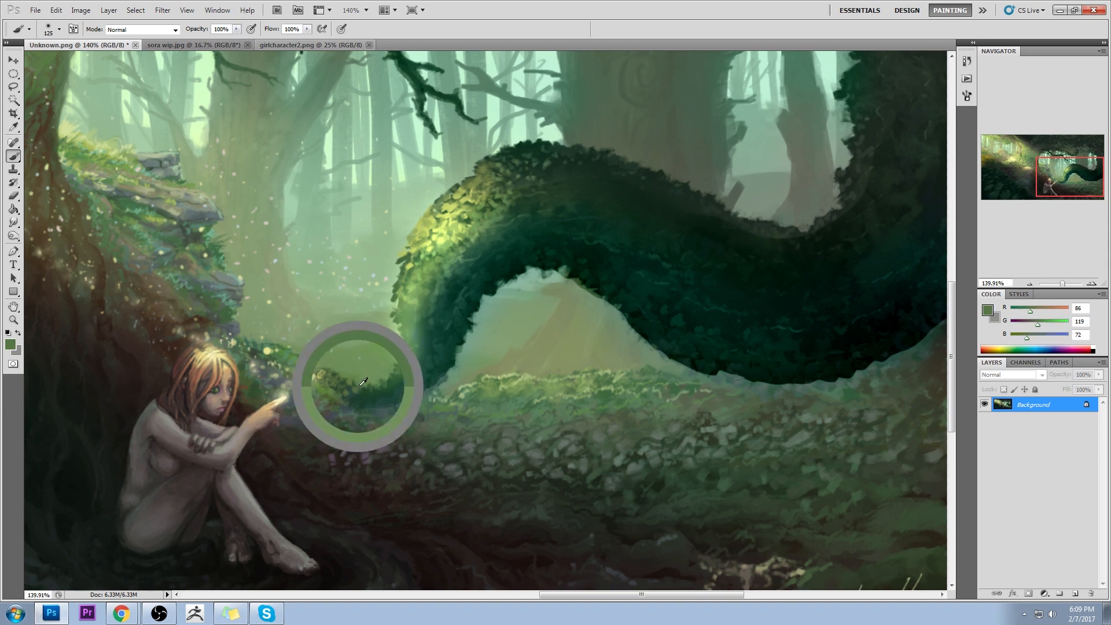
alt+click(384, 359)
drag(391, 354, 396, 334)
alt+click(368, 307)
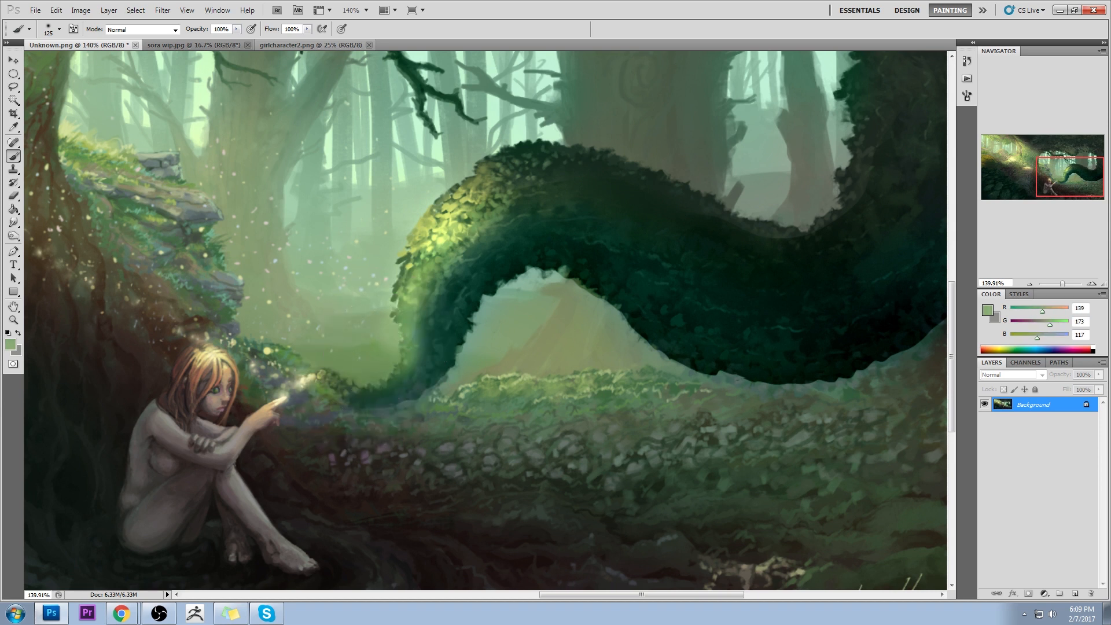
alt+click(385, 318)
alt+click(399, 336)
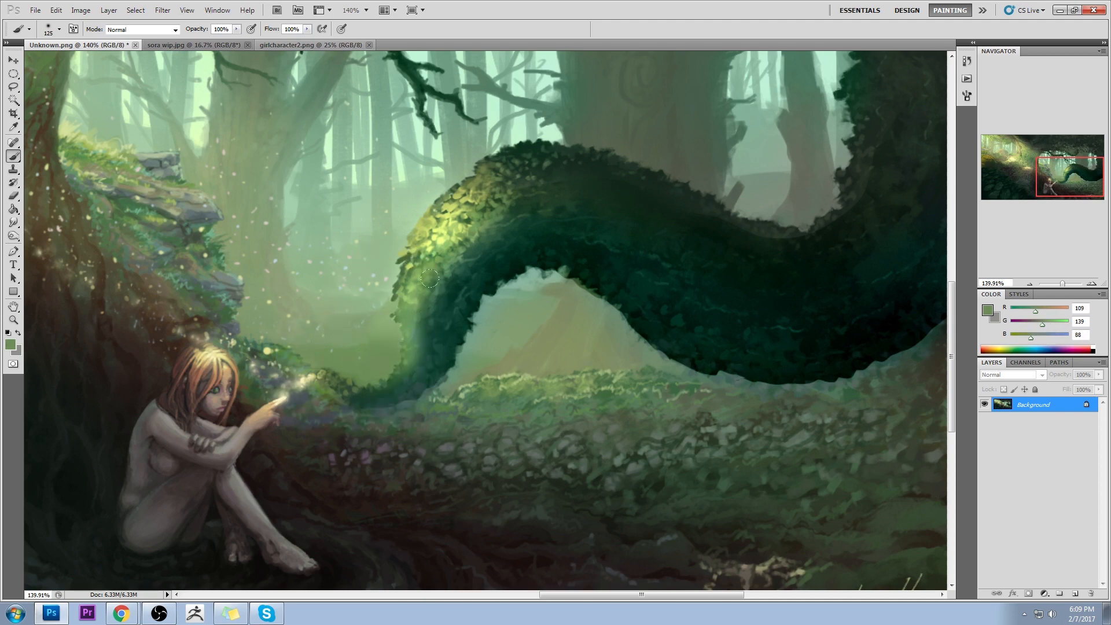
Invert the selection beside the curved root's lit edge
key(ctrl+0)
key(m)
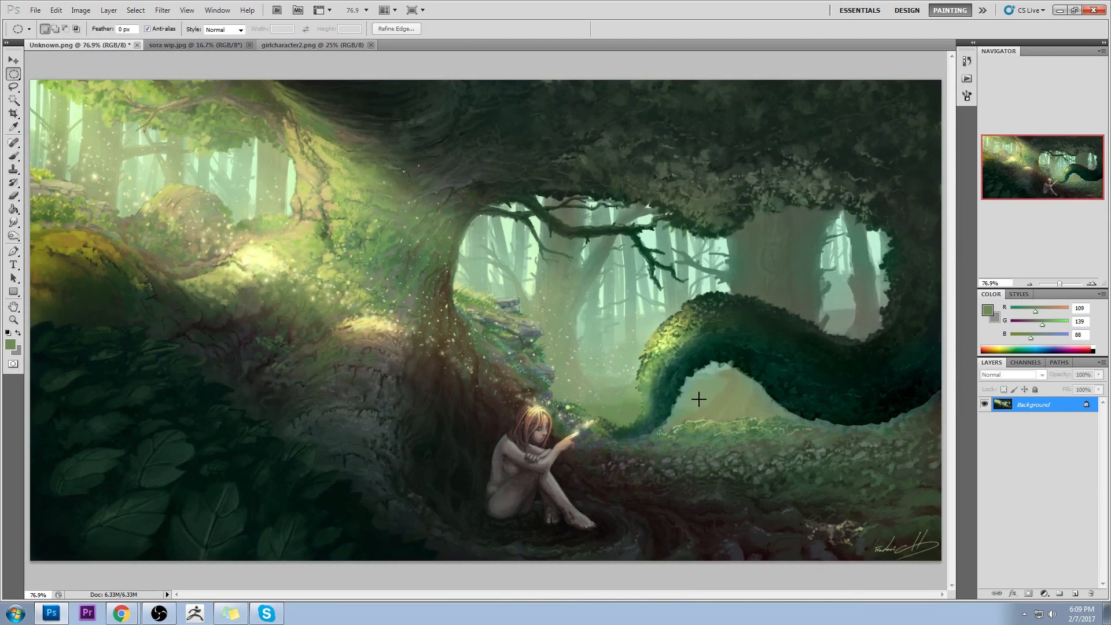
right_click(695, 177)
click(752, 198)
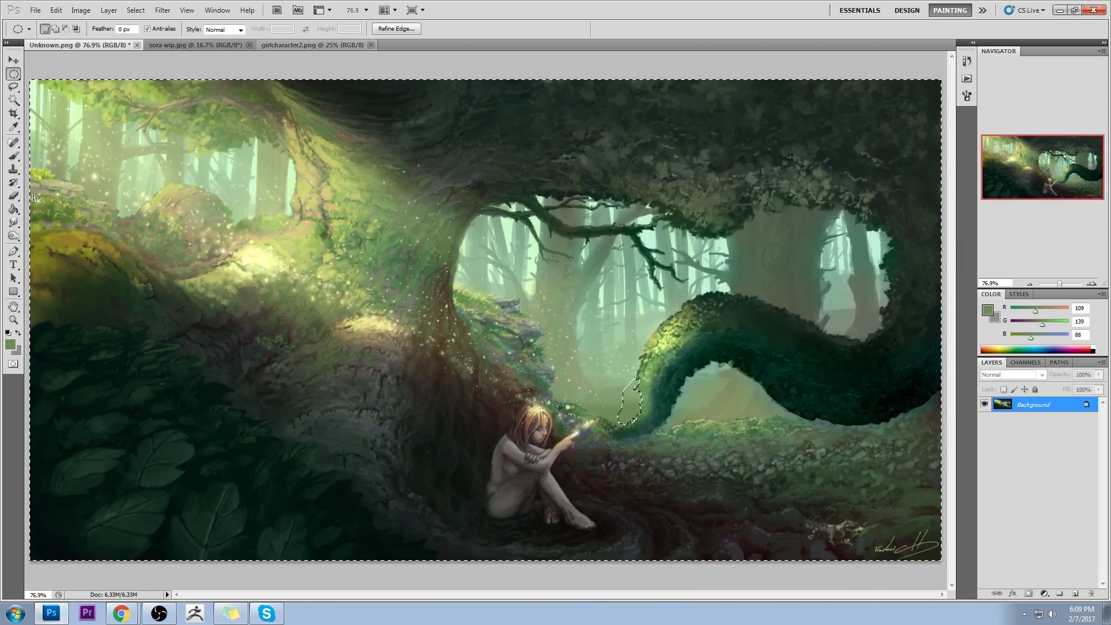
Dodge the Highlights range along the curved root's lit edge with a 60 px brush at 50% exposure, and undo the excess strokes
click(13, 235)
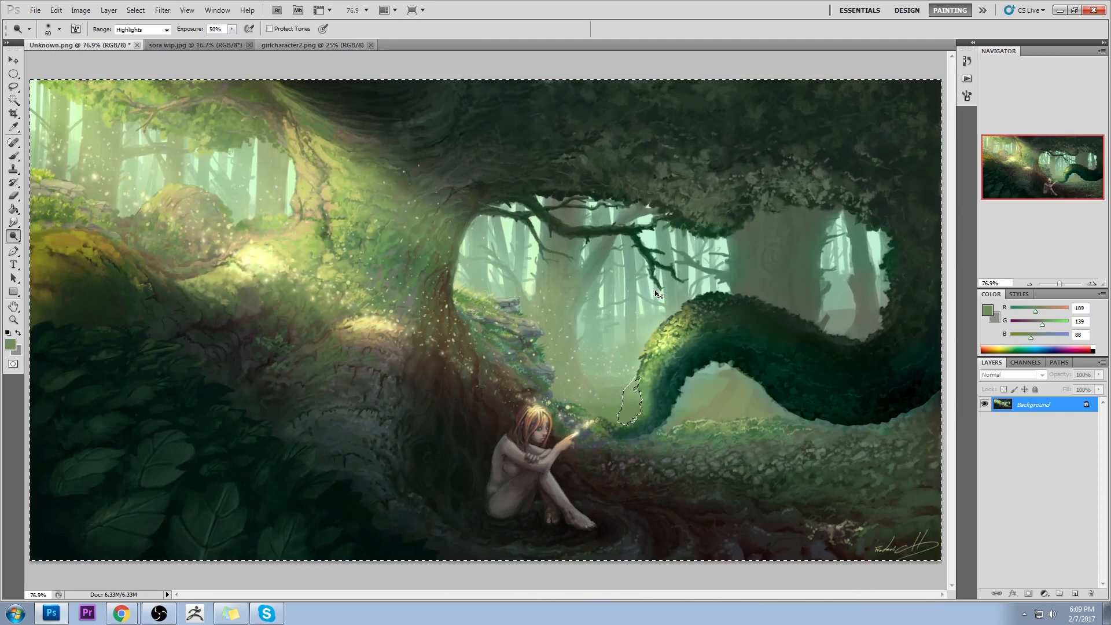
key(ctrl+d)
mouse_move(643, 389)
mouse_down()
mouse_move(668, 365)
mouse_move(633, 389)
mouse_move(632, 417)
mouse_up()
mouse_move(429, 221)
mouse_down()
mouse_move(642, 287)
mouse_move(717, 329)
mouse_up()
drag(571, 409, 659, 440)
drag(668, 313, 617, 432)
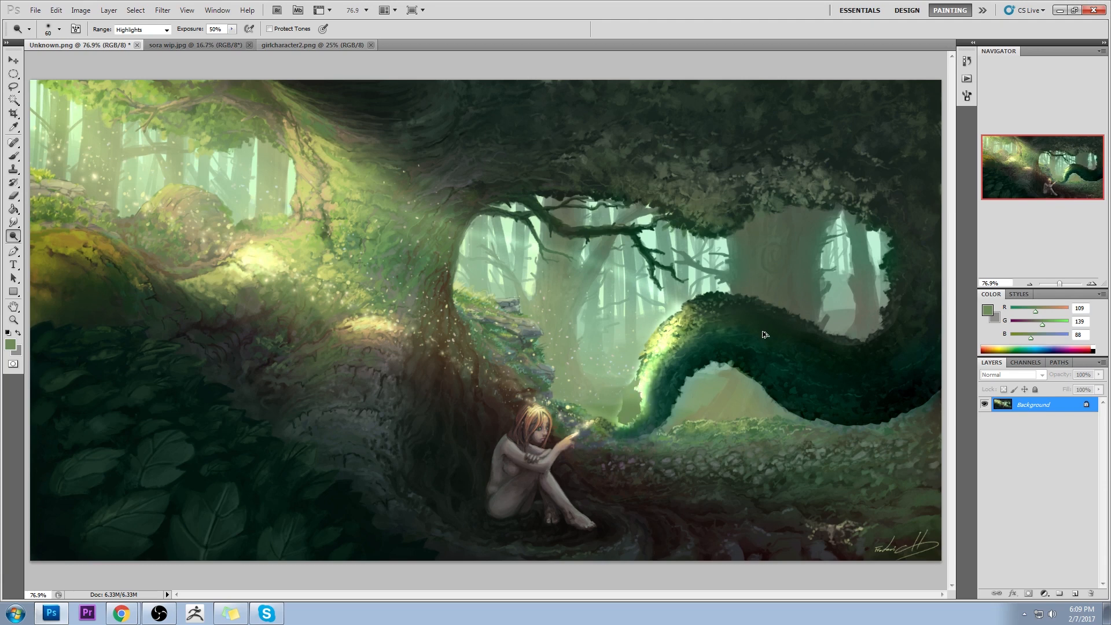
key(ctrl+alt+z)
key(ctrl+alt+z)
key(ctrl+alt+z)
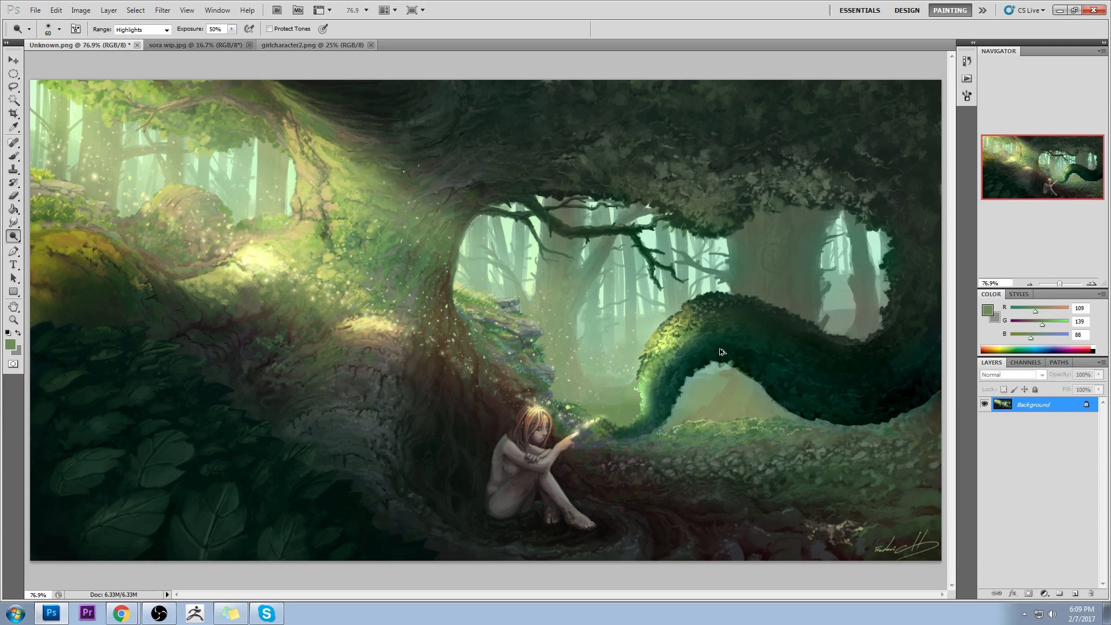
Drop the inverted selection around the curved root
key(m)
right_click(648, 341)
click(674, 349)
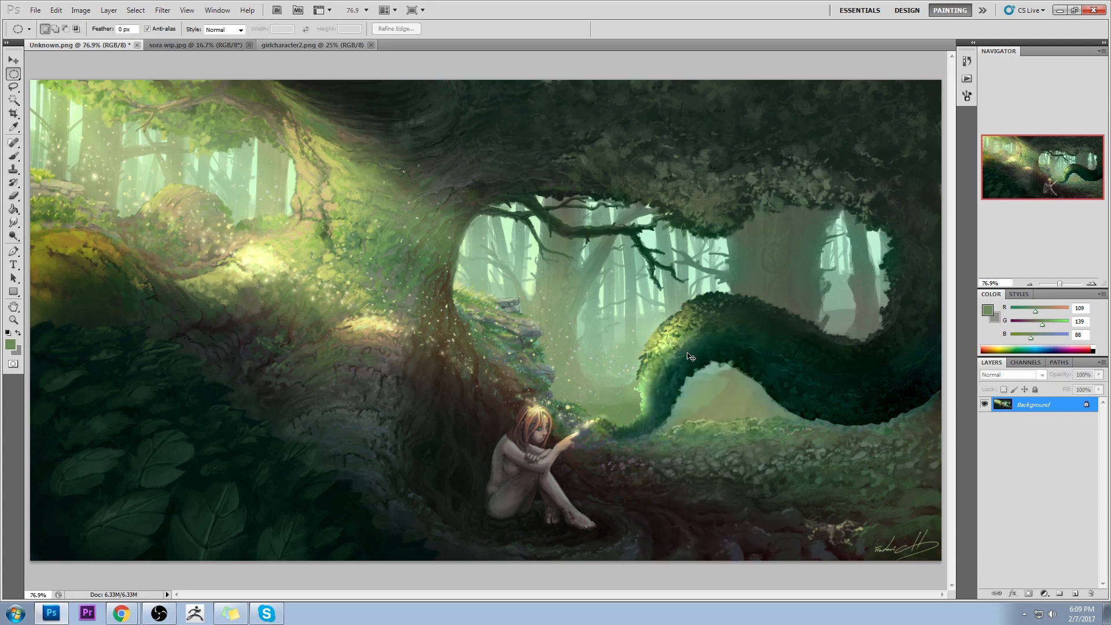
key(ctrl+minus)
key(ctrl+minus)
key(ctrl+minus)
key(ctrl+minus)
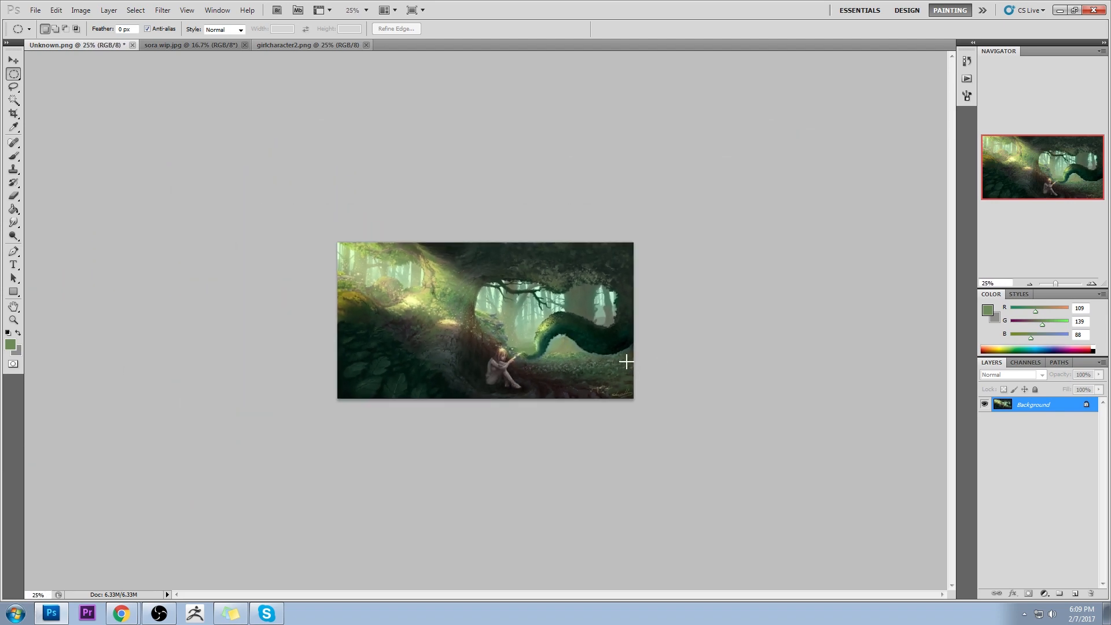
right_click(589, 340)
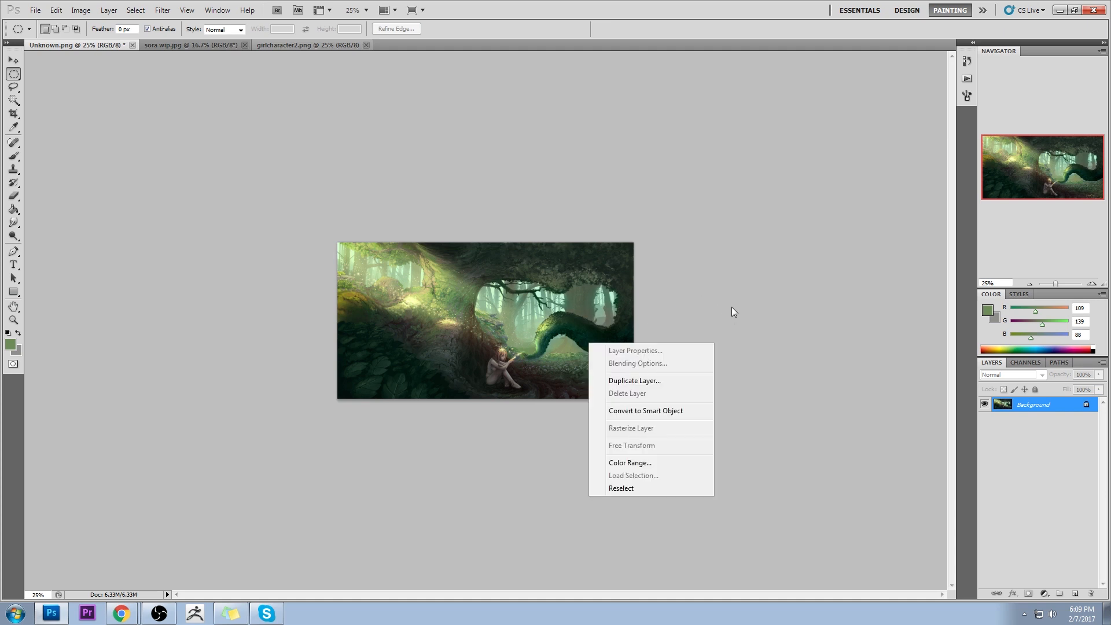
click(731, 308)
Enlarge the brush well beyond 125 px, and add a new layer in Darken blend mode
key(b)
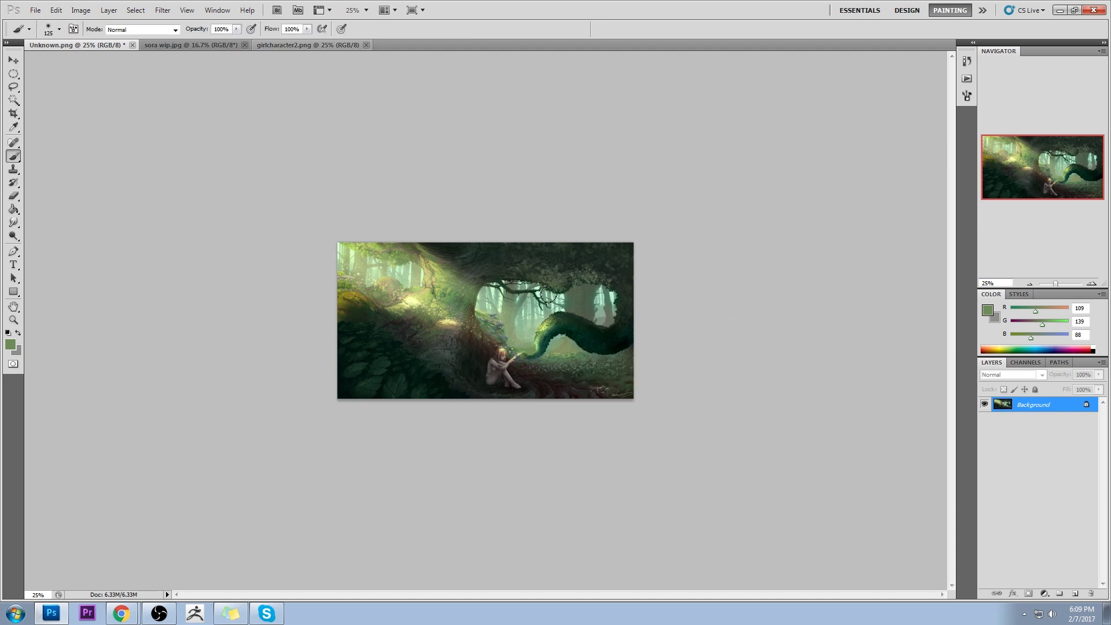
key(])
key(])
key(])
key(])
key(])
key(])
key(])
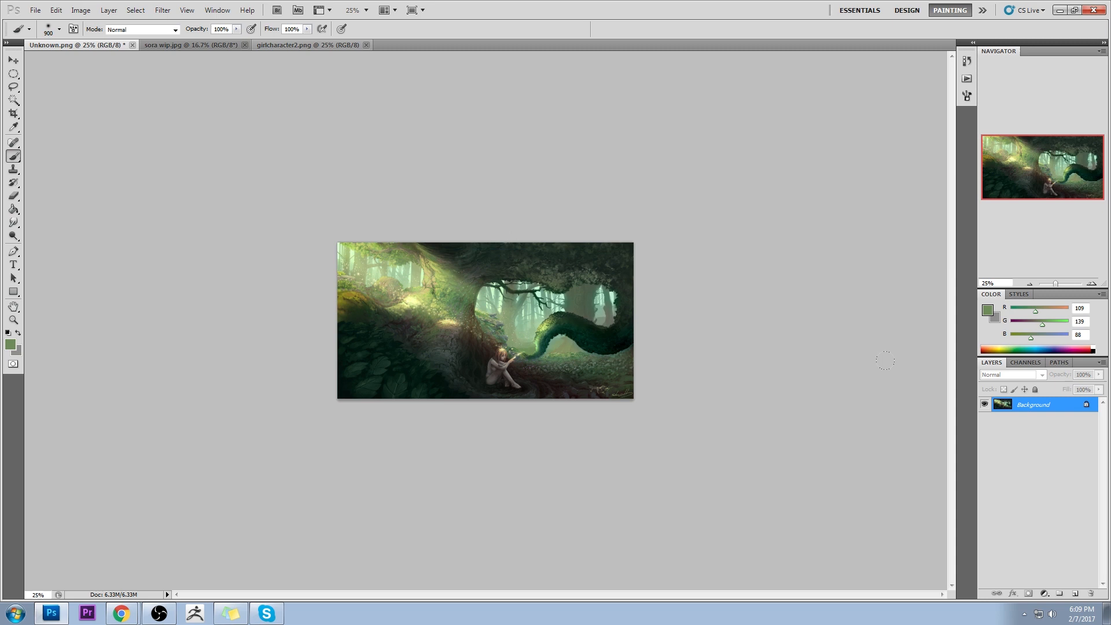
click(1075, 593)
click(990, 377)
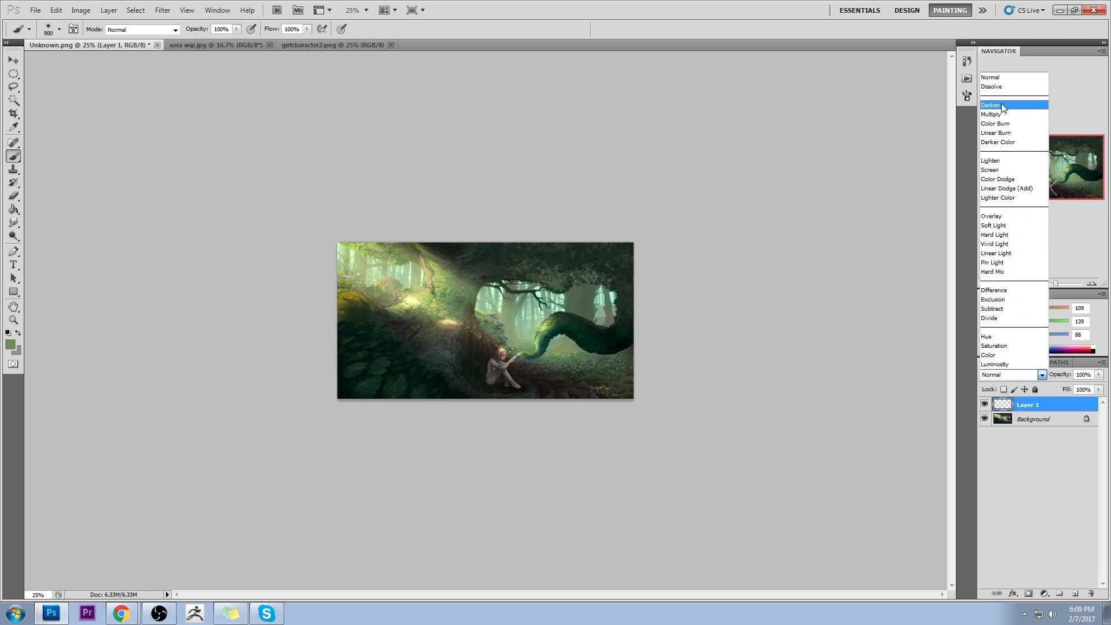
click(990, 105)
Glaze sampled dark greens over the tree canopy and the distant trees on the Darken layer at 44% brush opacity
alt+click(486, 251)
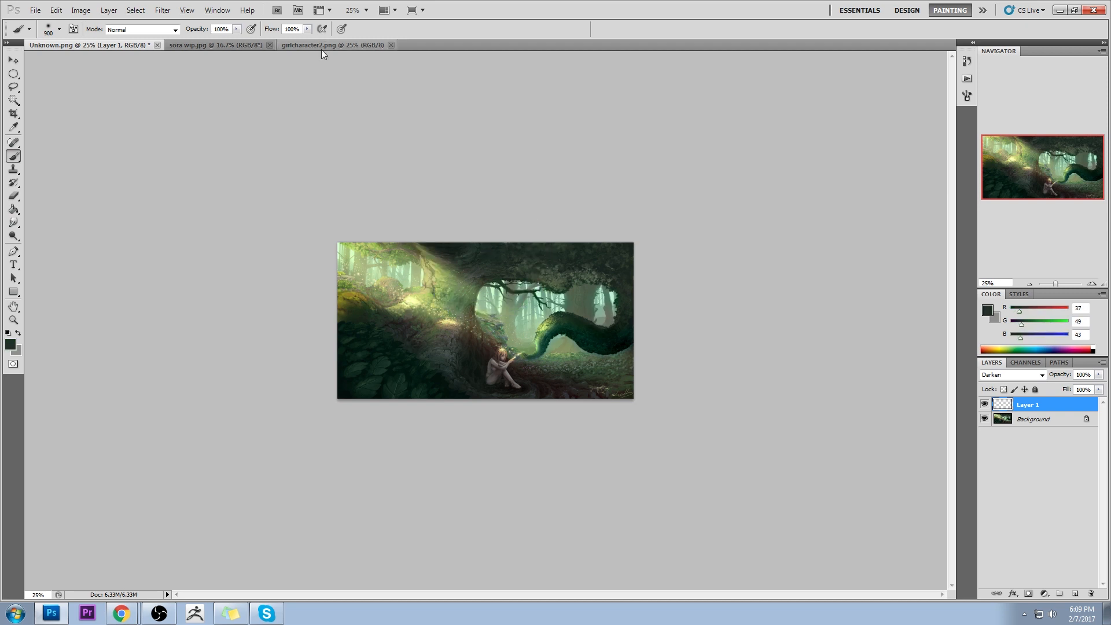
mouse_move(498, 283)
mouse_down()
mouse_move(607, 313)
mouse_move(610, 301)
mouse_move(556, 278)
mouse_up()
key(ctrl+z)
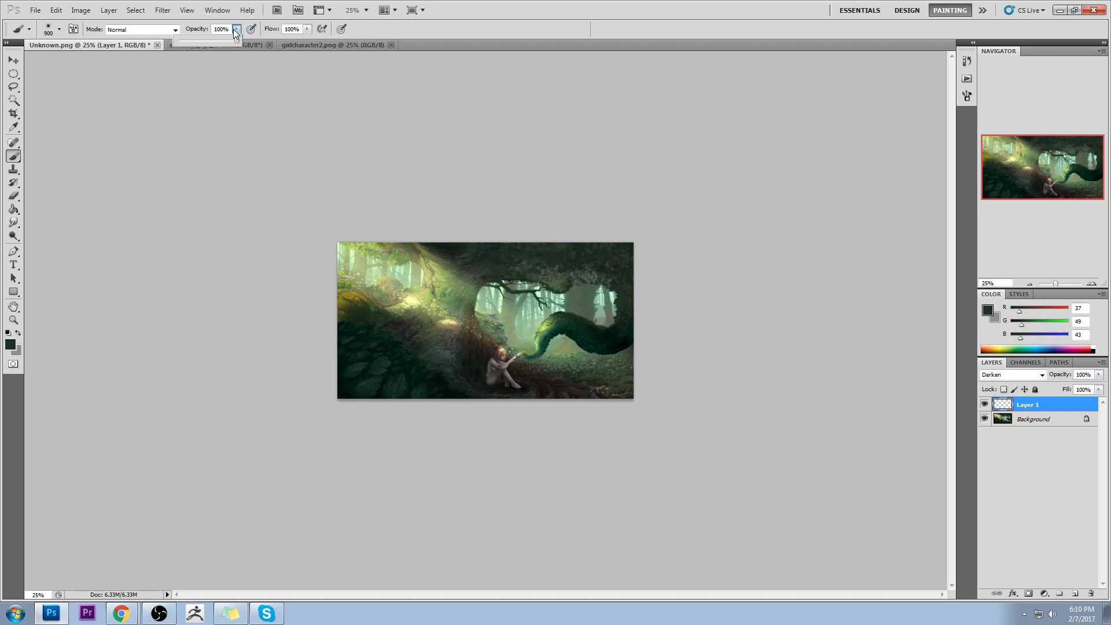
key(4)
key(4)
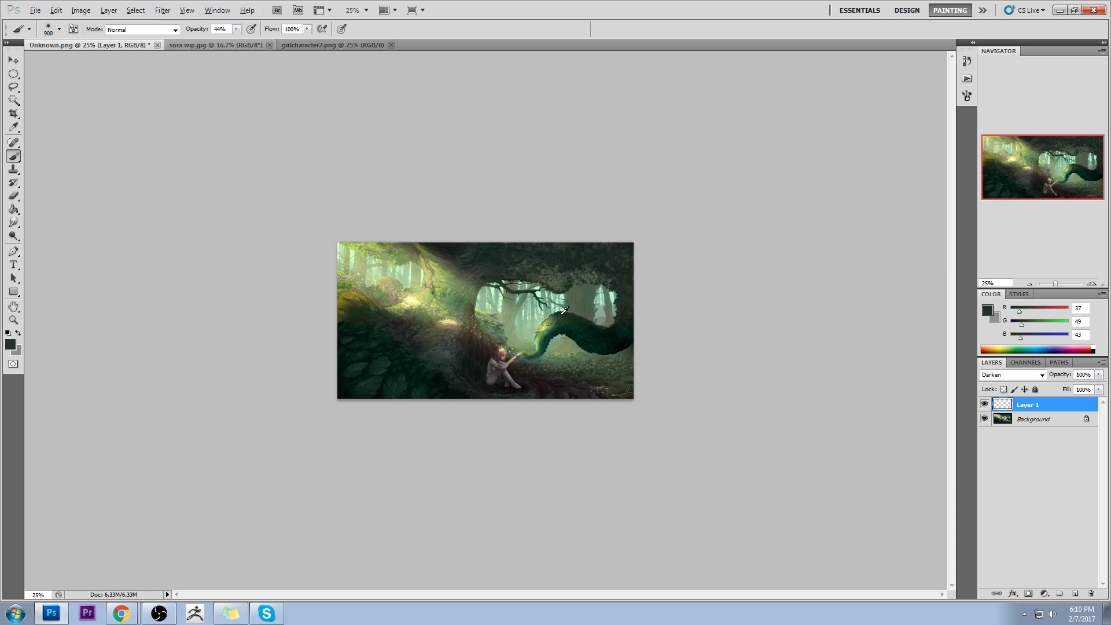
alt+click(632, 317)
mouse_move(614, 313)
mouse_down()
mouse_move(555, 286)
mouse_move(608, 312)
mouse_up()
alt+click(469, 246)
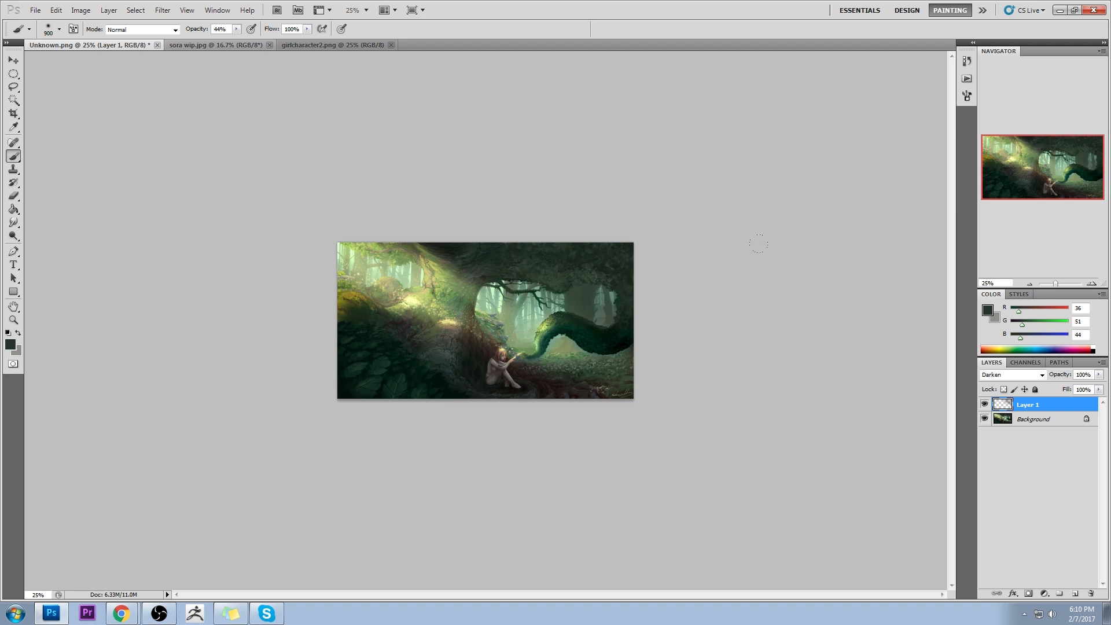
Glaze sampled near-black tones over the seated figure and the ground around her, and add another new layer
alt+click(480, 367)
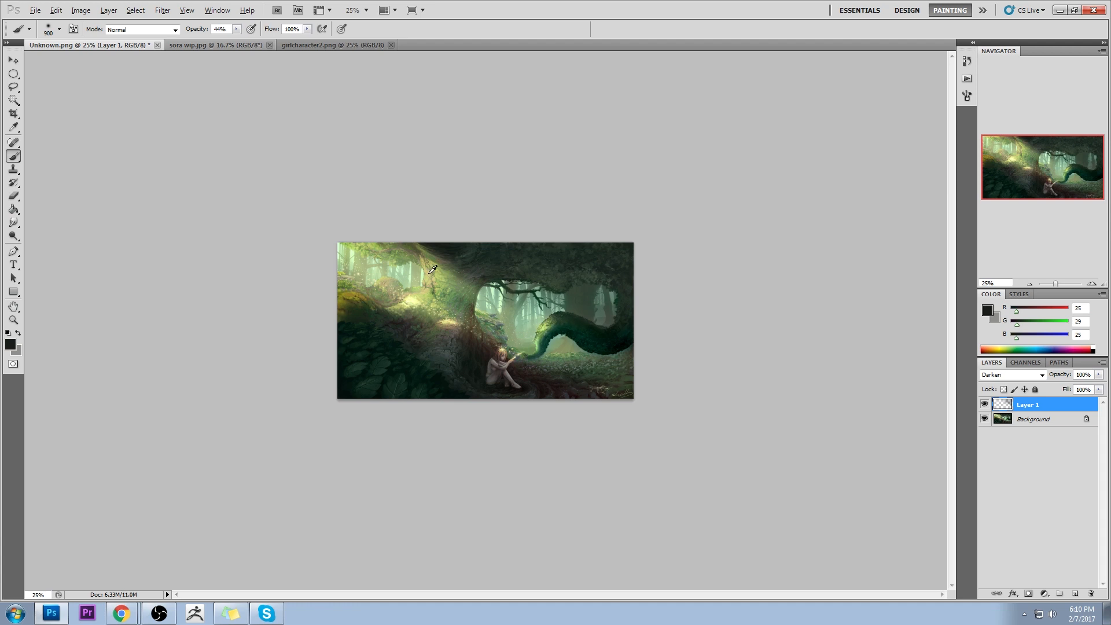
alt+click(484, 368)
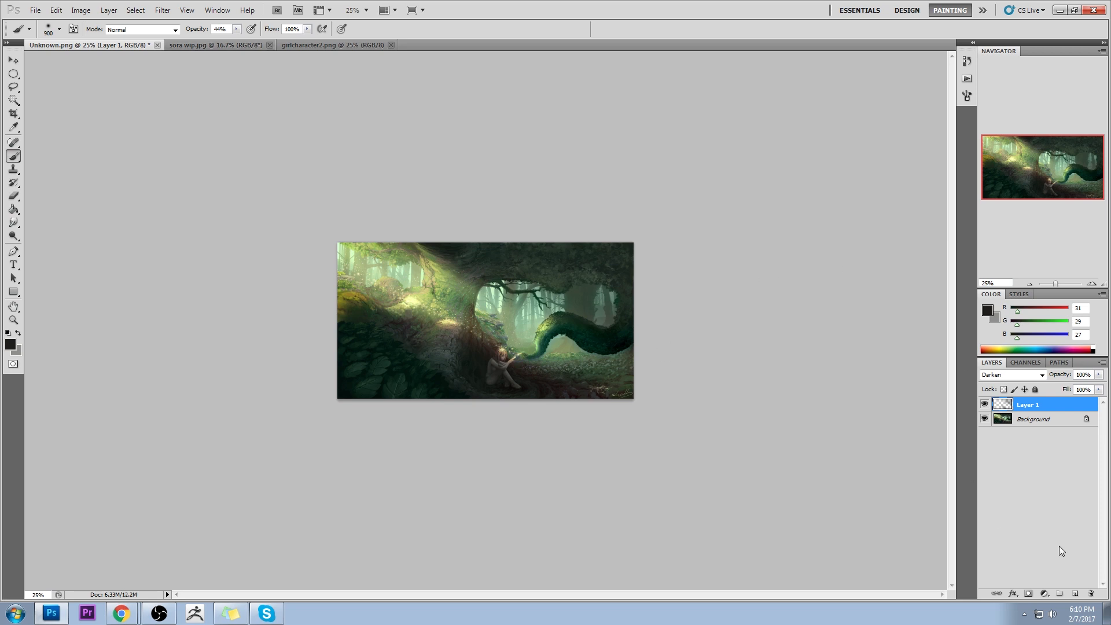
click(1074, 592)
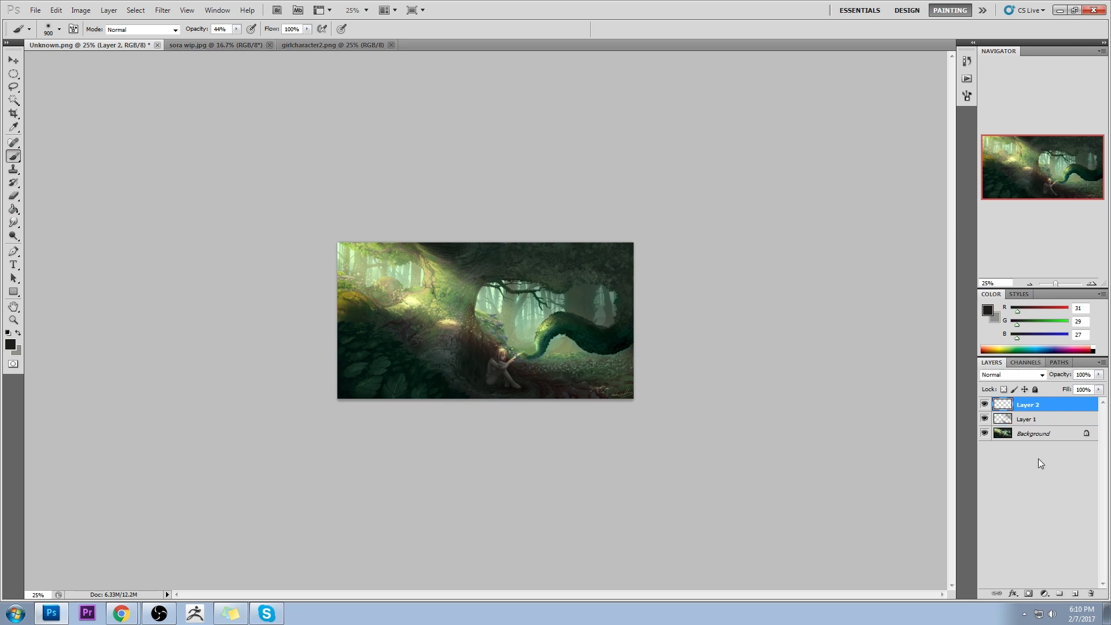
Set the top layer to Color blend mode, choose a dark teal (RGB 28, 48, 50), and tint the seated figure and surrounding ground
click(1013, 374)
click(1010, 362)
click(987, 309)
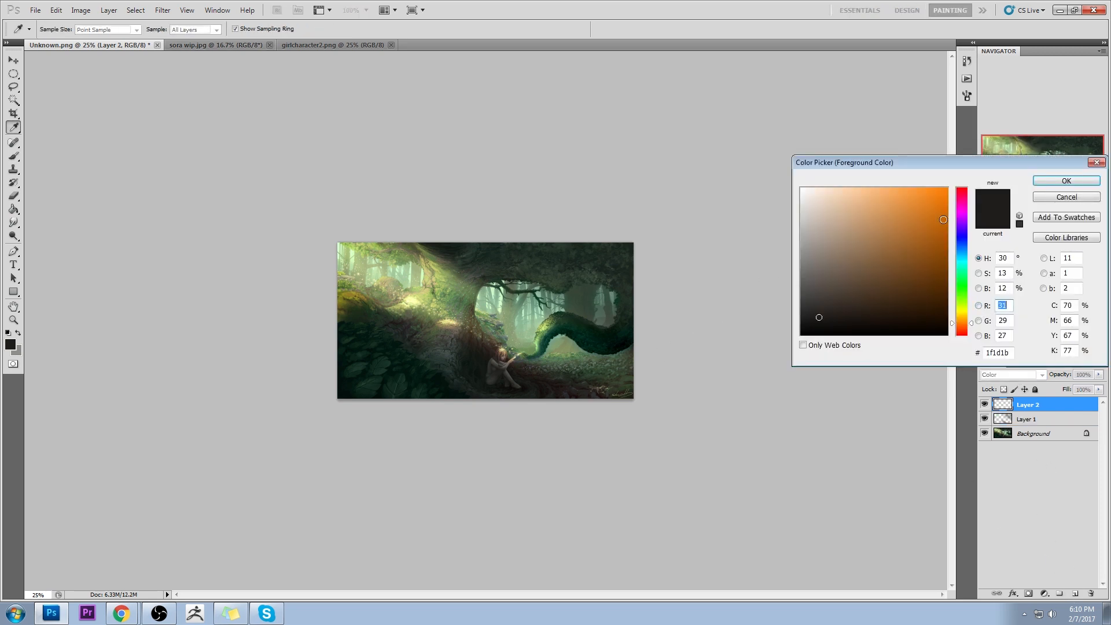
mouse_move(945, 271)
mouse_down()
mouse_move(947, 252)
mouse_move(966, 243)
mouse_move(971, 269)
mouse_move(916, 269)
mouse_move(939, 242)
mouse_move(974, 258)
mouse_move(971, 226)
mouse_up()
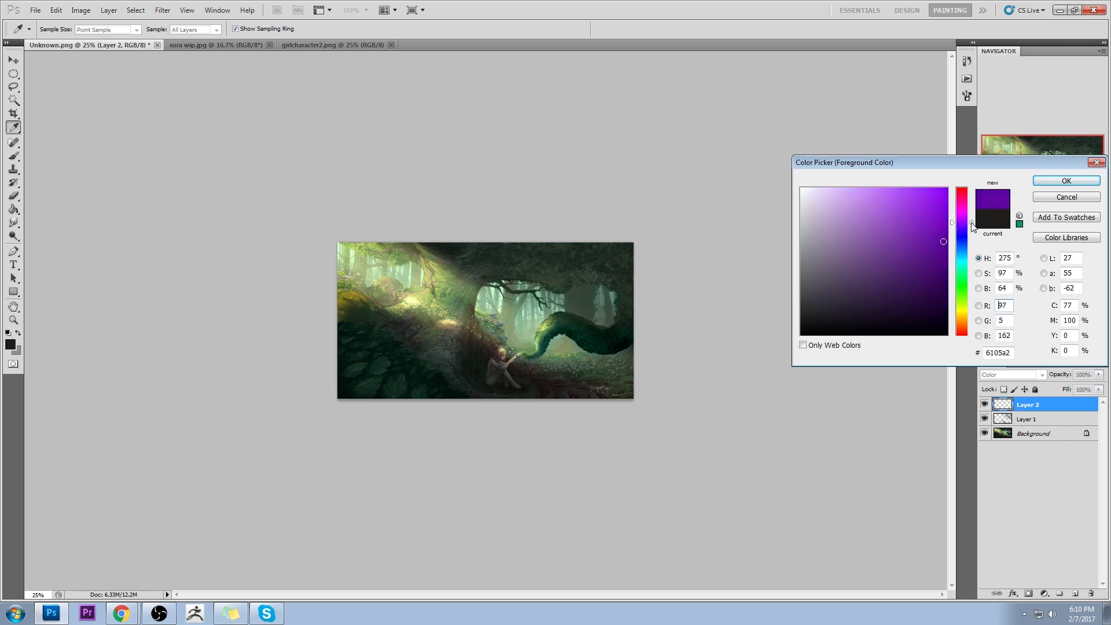
click(993, 219)
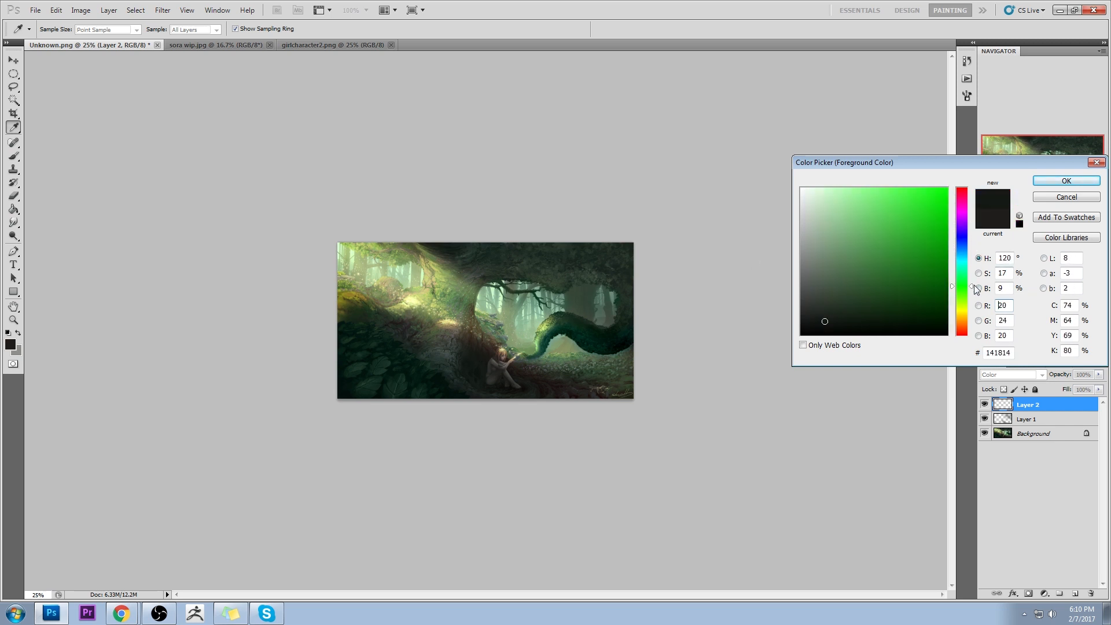
drag(972, 285, 972, 271)
click(870, 308)
drag(870, 307, 865, 306)
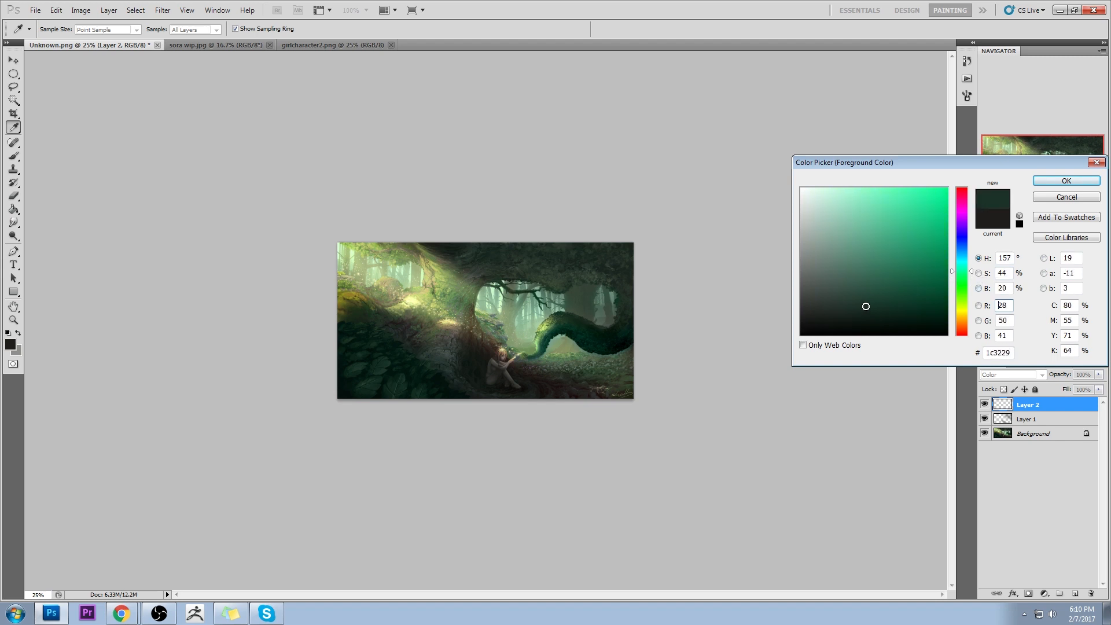
drag(973, 270, 974, 258)
click(1089, 180)
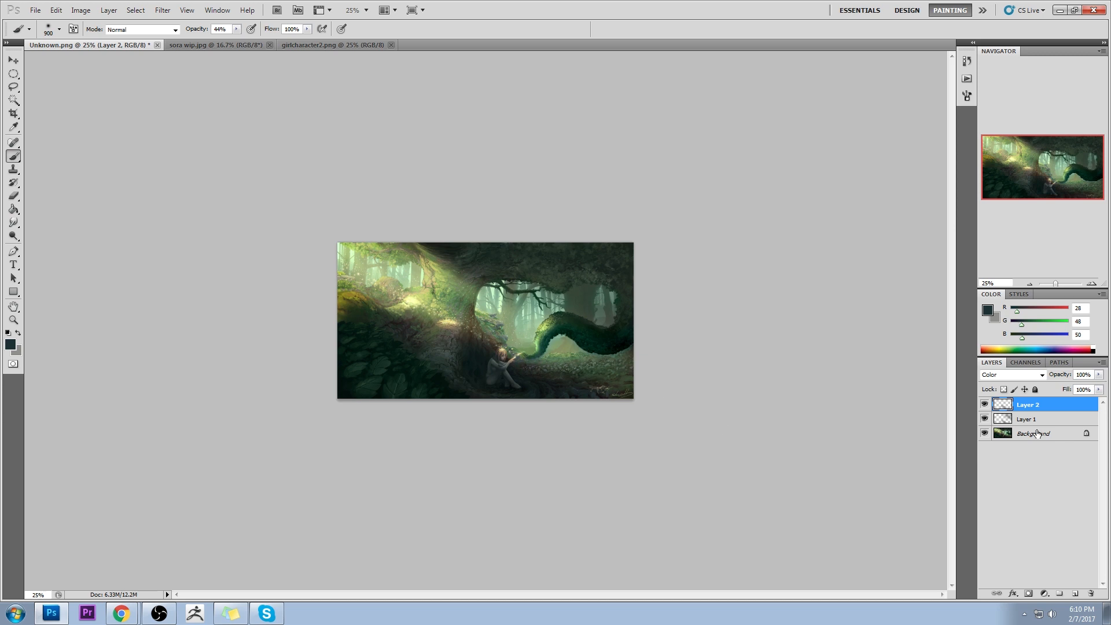
Compare the painting with and without the Color-mode tint layer
click(984, 408)
click(985, 408)
click(985, 408)
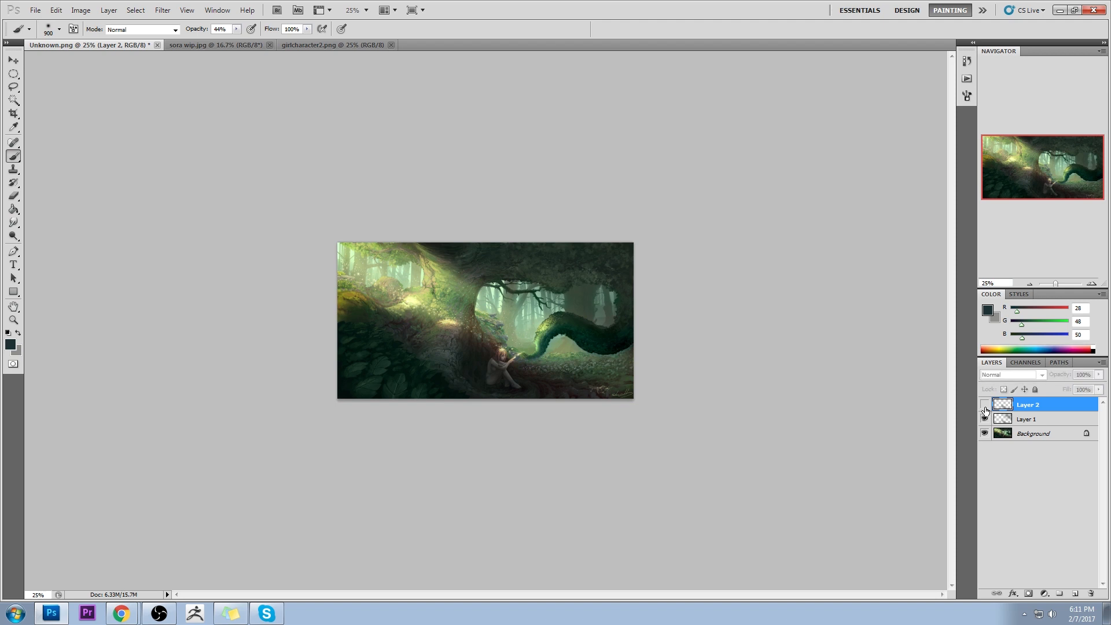
click(984, 409)
click(985, 409)
click(986, 408)
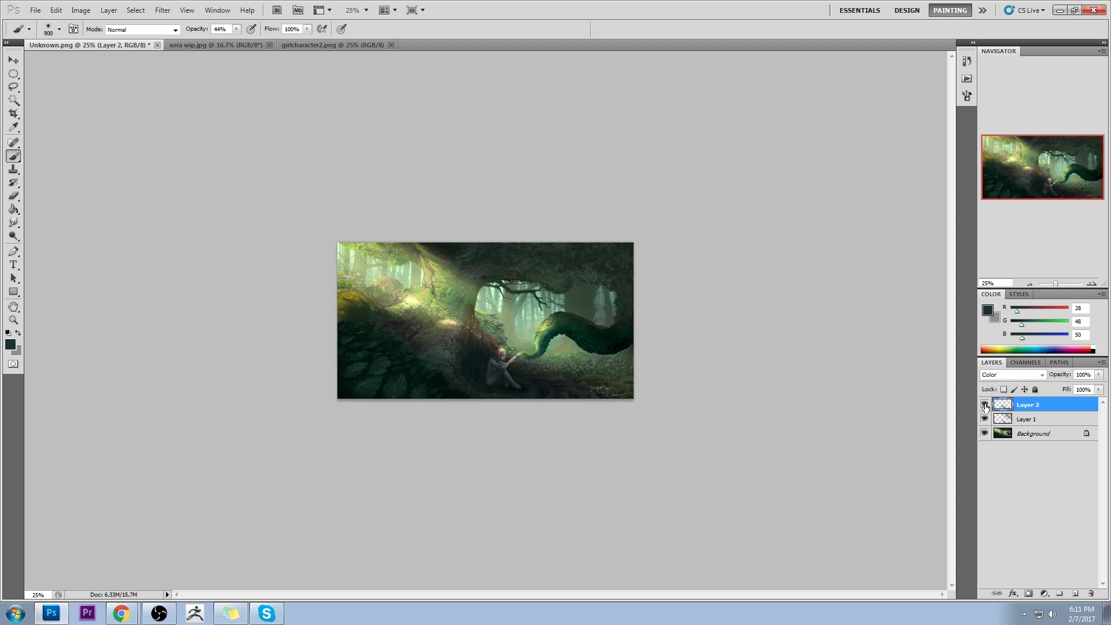
Switch to the Eraser and compare the painting with and without the dark glaze on Layer 1
key(e)
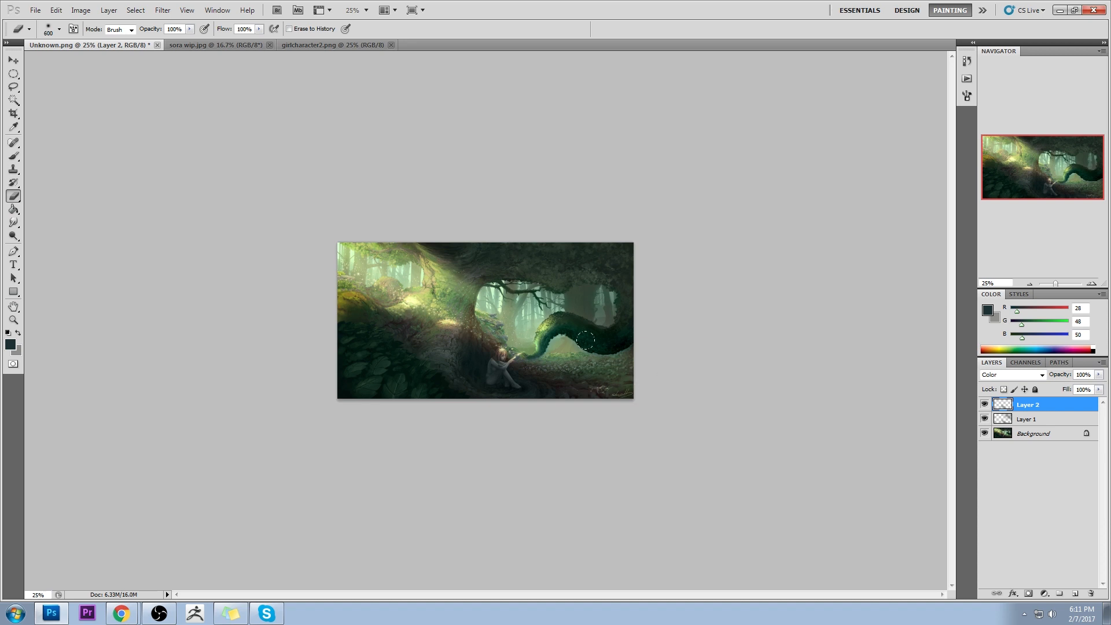
click(985, 418)
click(985, 418)
click(985, 418)
click(985, 418)
click(985, 420)
click(985, 420)
Lasso angular root shapes under the curved root and fill them with a sampled dark green on a new layer at 100% brush opacity
key(l)
mouse_move(558, 333)
mouse_down()
mouse_move(619, 407)
mouse_move(579, 373)
mouse_move(593, 351)
mouse_move(587, 412)
mouse_move(579, 401)
mouse_up()
mouse_move(572, 379)
mouse_down()
mouse_move(561, 394)
mouse_move(578, 399)
mouse_move(600, 373)
mouse_up()
click(1074, 593)
key(b)
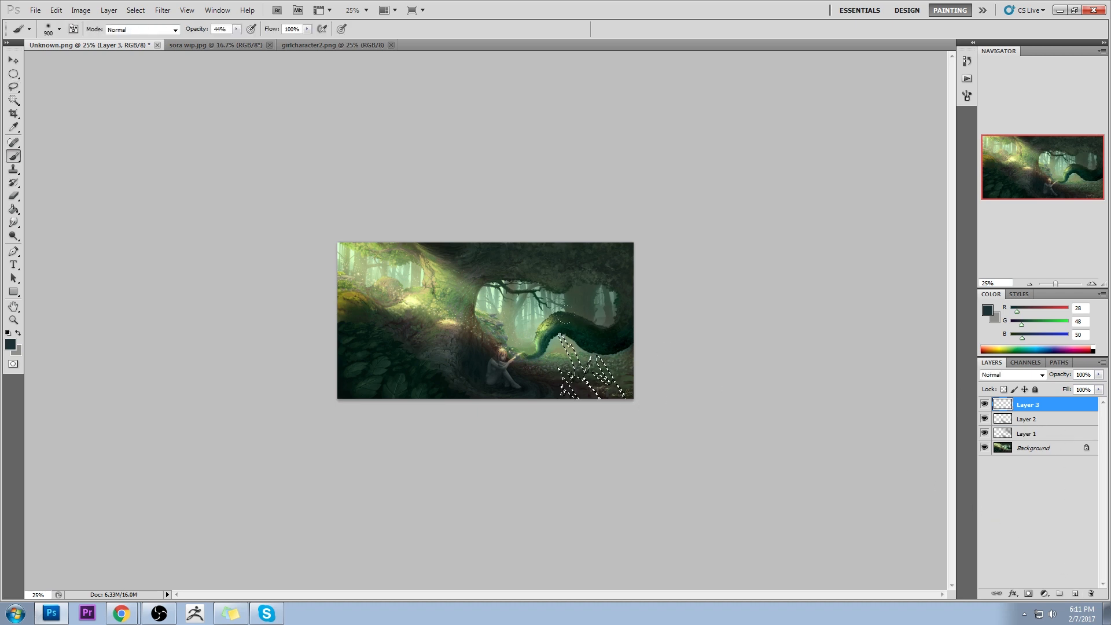
alt+click(446, 243)
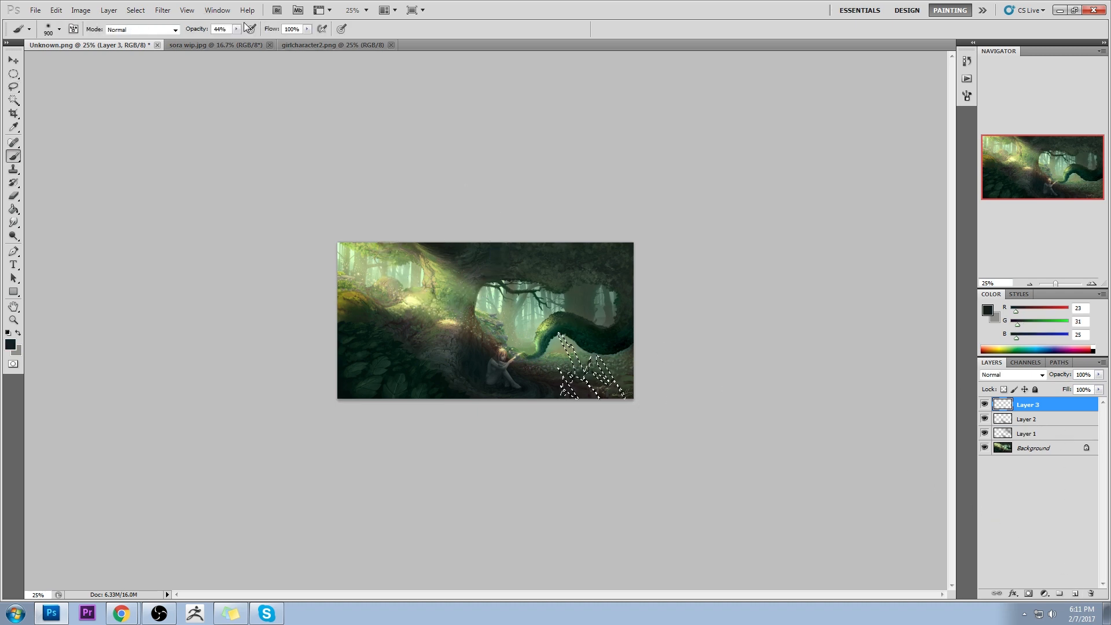
drag(236, 29, 276, 42)
drag(563, 342, 599, 400)
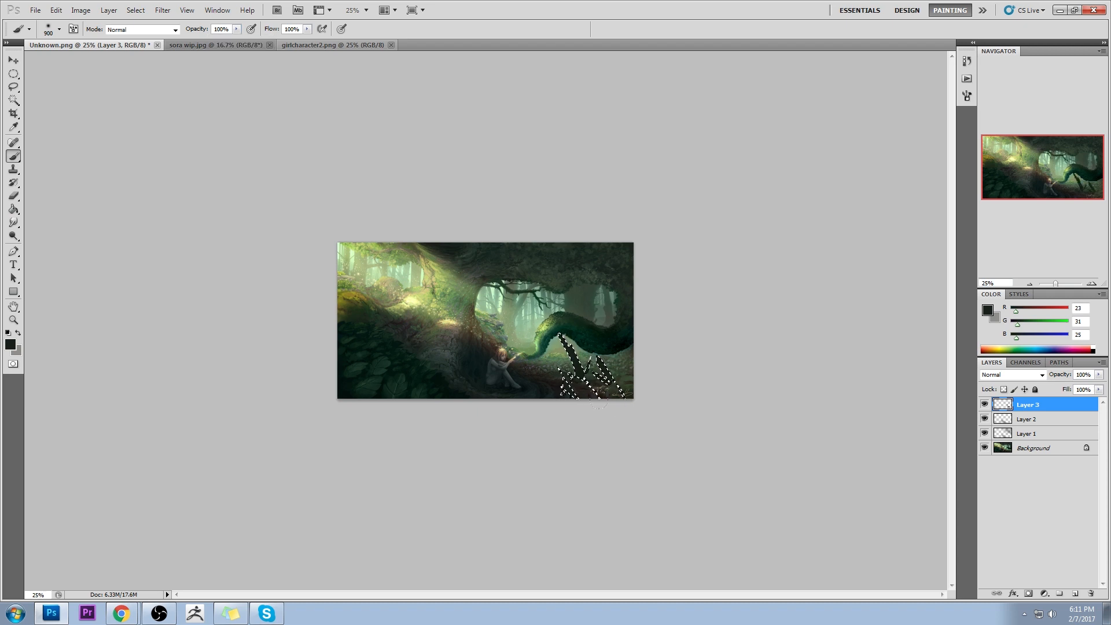
Drop the selection around the new root shapes and lock the transparent pixels of their layer
key(ctrl+d)
key(l)
key(shift)
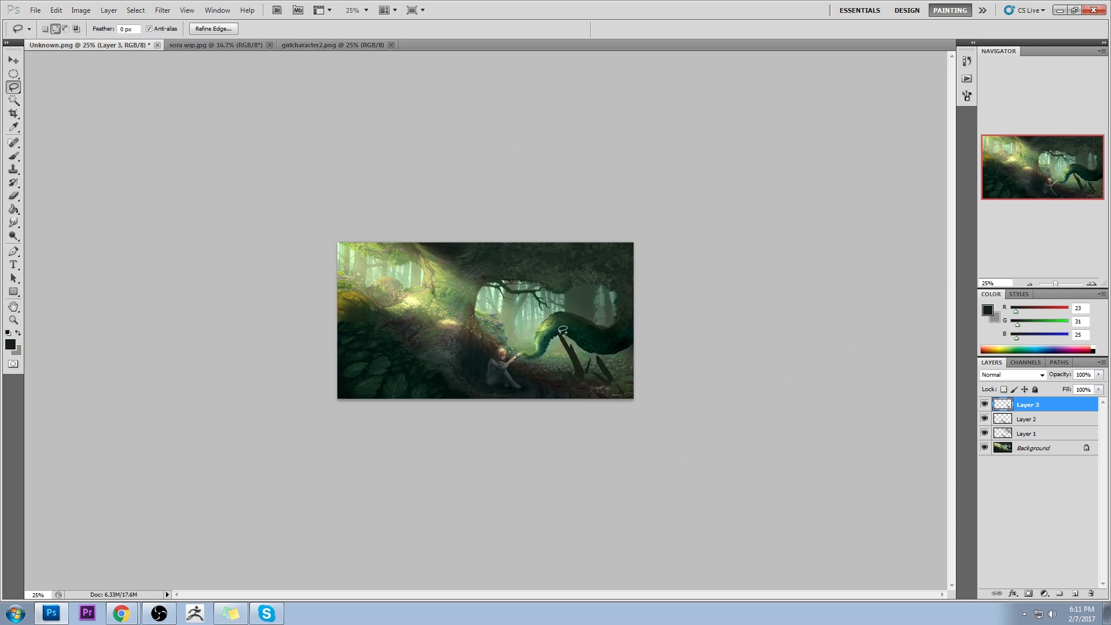
key(ctrl+shift+d)
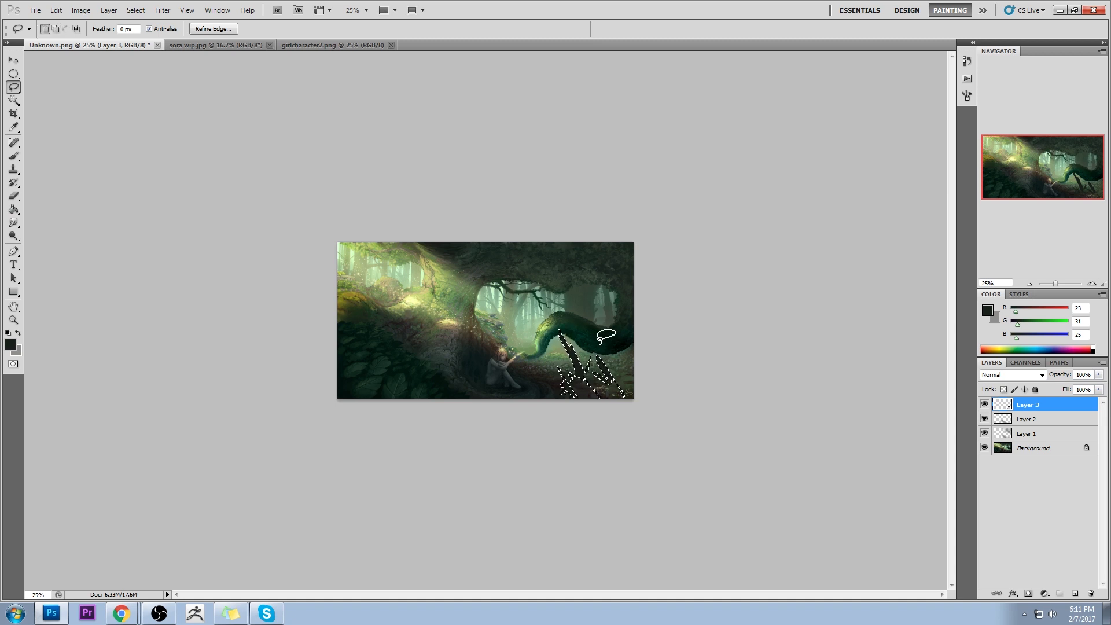
key(m)
key(ctrl+d)
key(l)
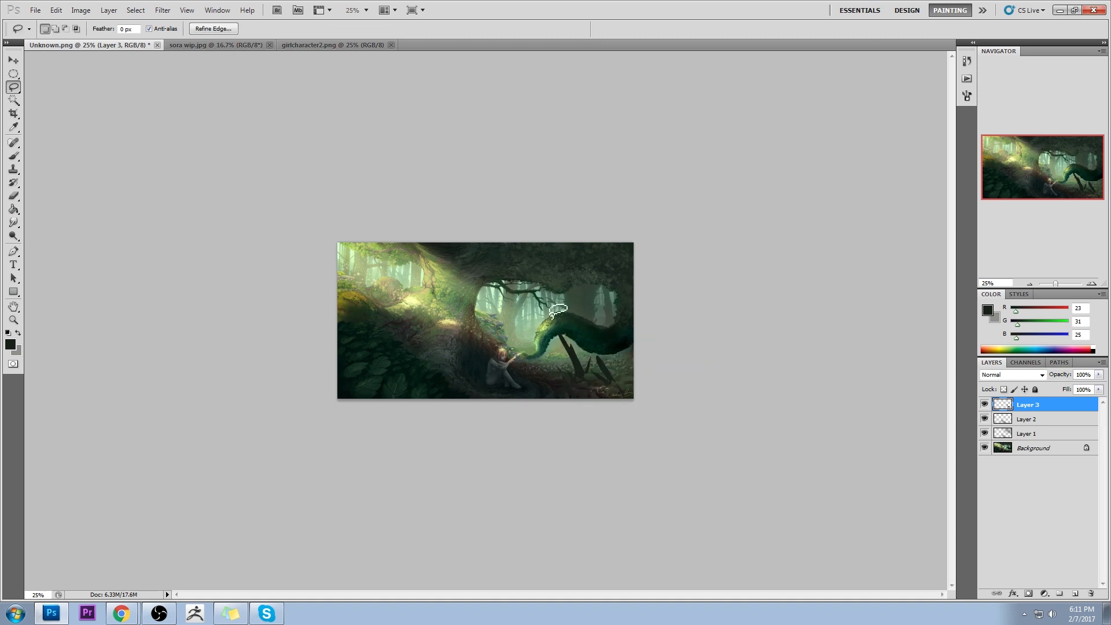
click(1011, 391)
click(1014, 390)
click(1003, 389)
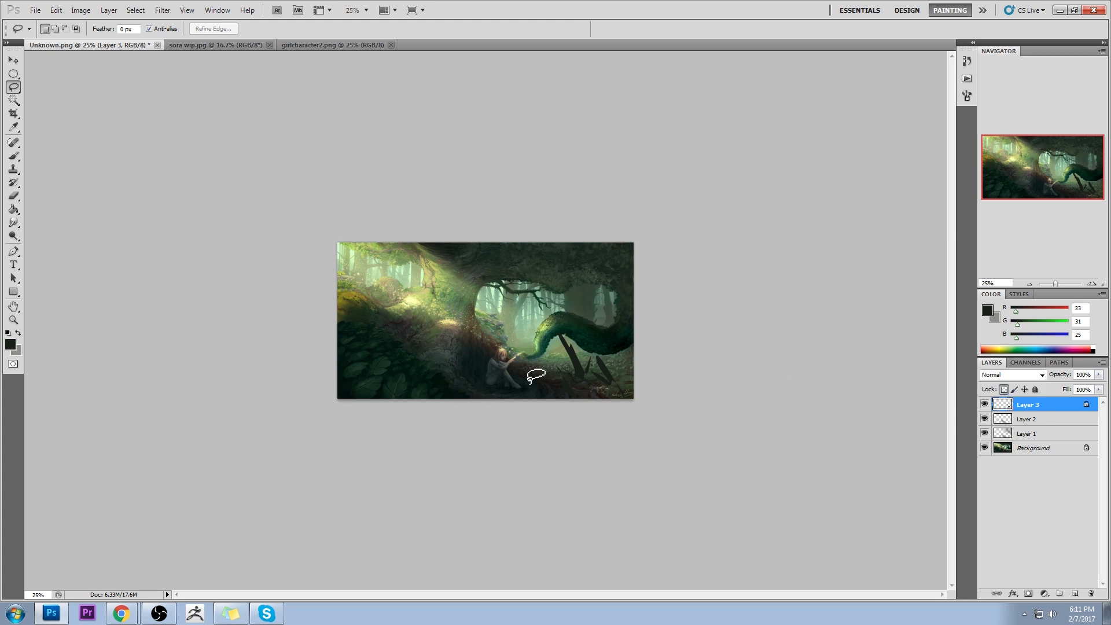
Brush sampled pale yellow light over the root shapes with a smaller brush, and delete their layer
key(b)
alt+click(413, 299)
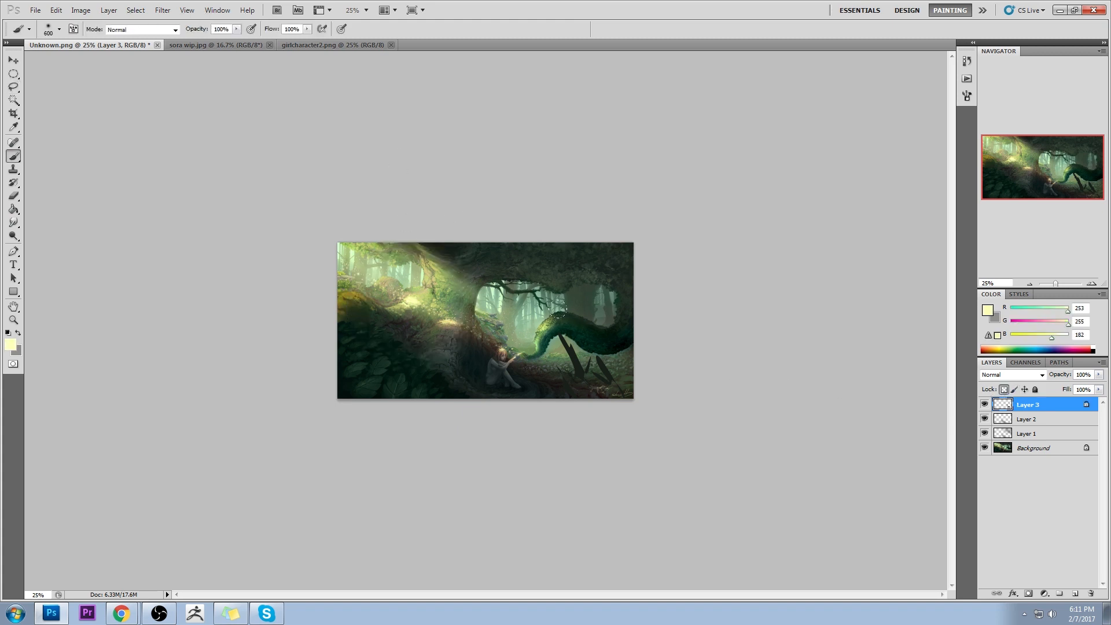
key([)
key([)
key([)
drag(554, 337, 556, 366)
click(1090, 593)
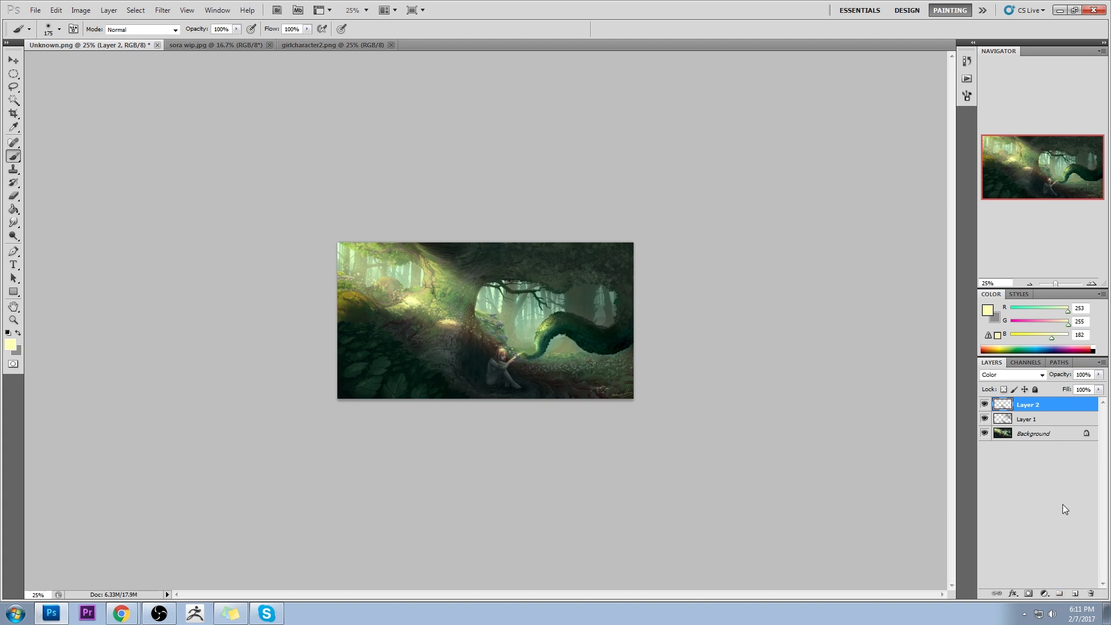
Compare the painting with and without each of the two overlay layers
click(985, 405)
click(985, 406)
click(985, 406)
click(985, 405)
click(984, 420)
click(984, 420)
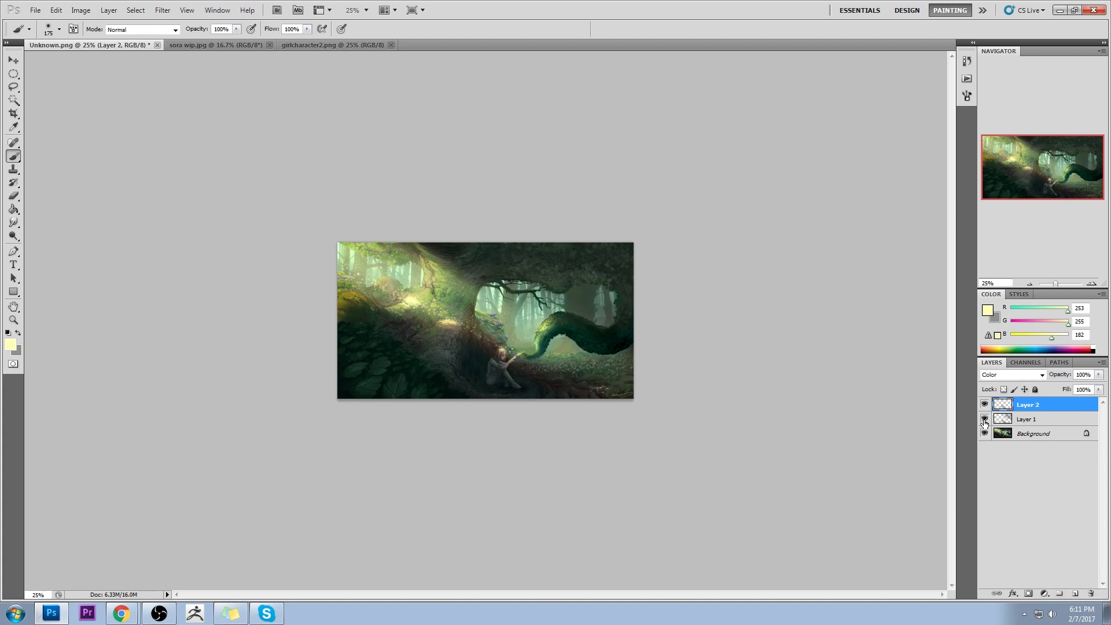
Flatten the reworked painting and copy the whole canvas
right_click(1024, 421)
click(1041, 405)
key(ctrl+a)
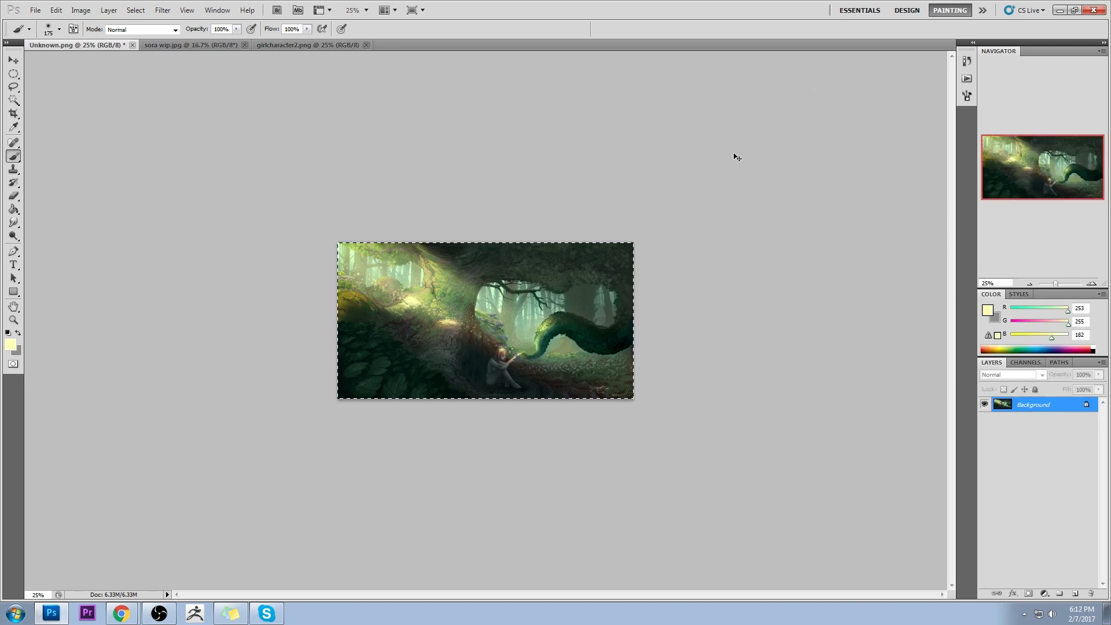
Revert the document to its Unknown.png opening snapshot and paste the reworked painting in place as a new layer
click(967, 61)
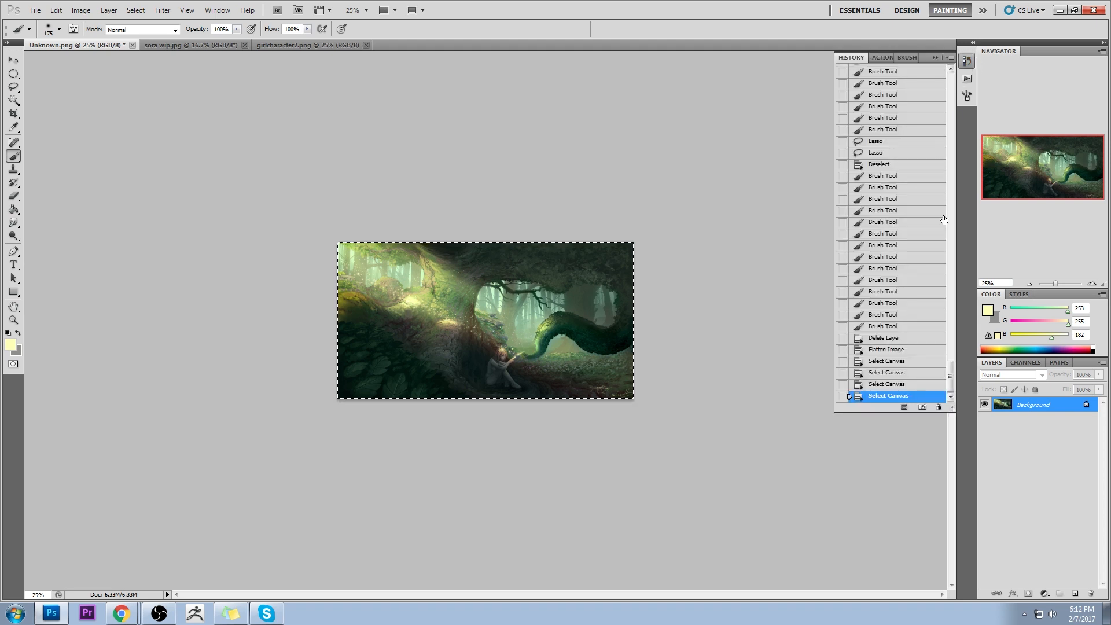
drag(953, 379, 940, 82)
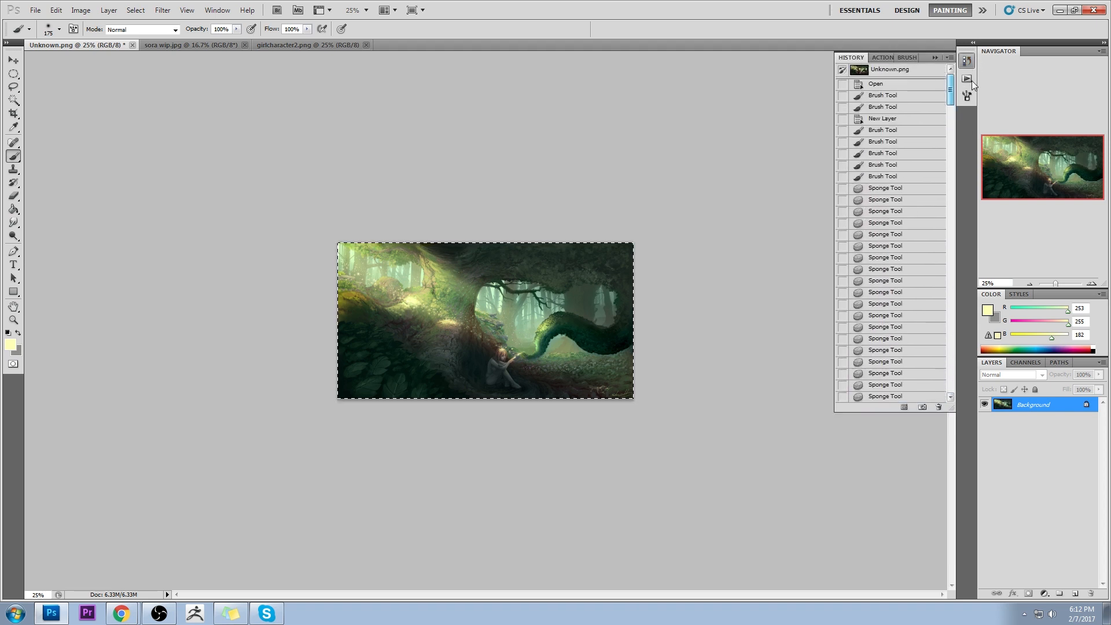
click(925, 74)
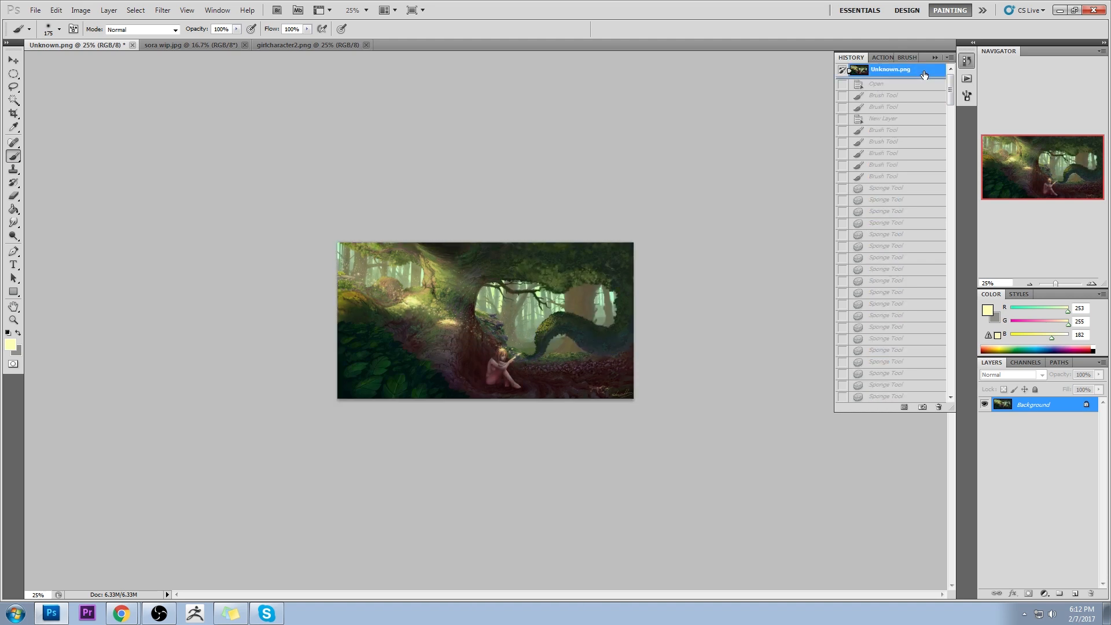
key(ctrl+shift+v)
click(934, 58)
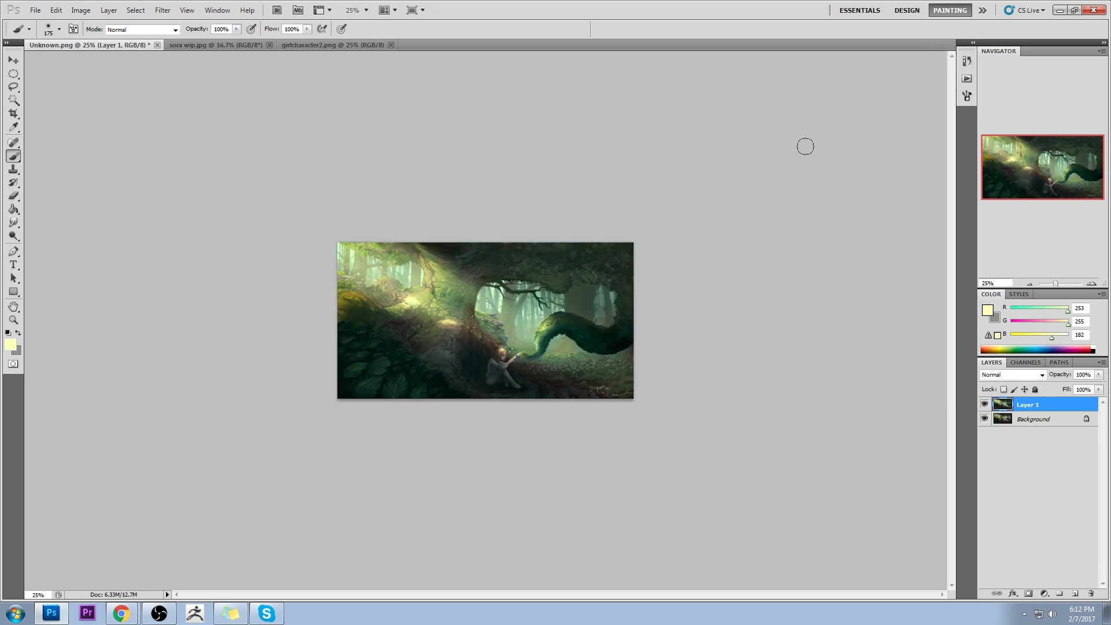
Hide the pasted rework layer and examine the original painting's colours at 50% zoom
click(985, 404)
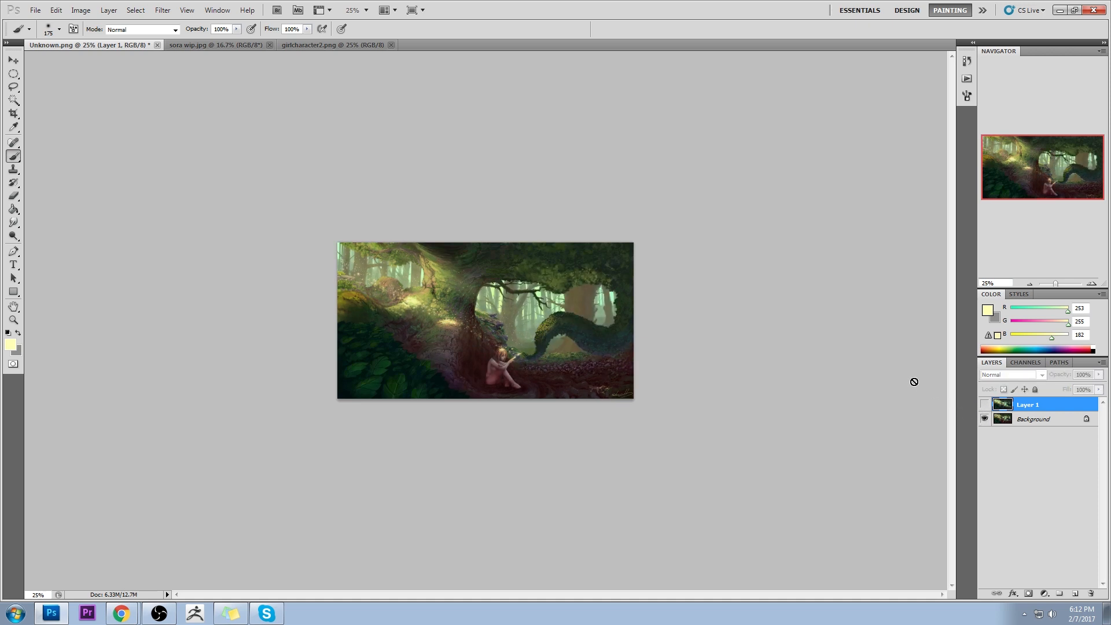
key(ctrl+plus)
key(ctrl+plus)
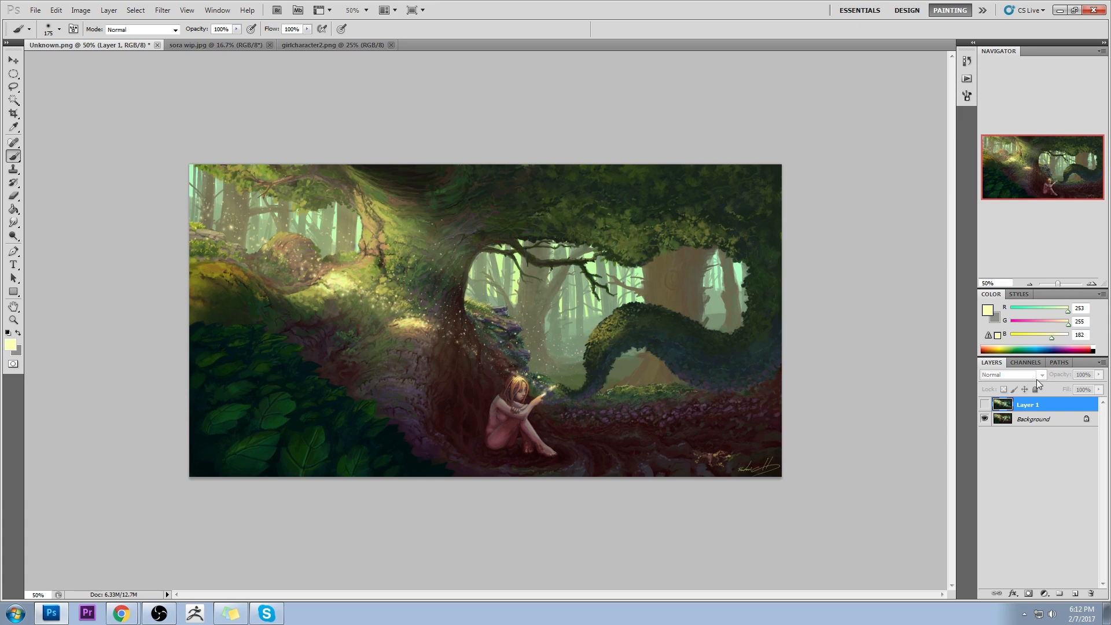
click(989, 312)
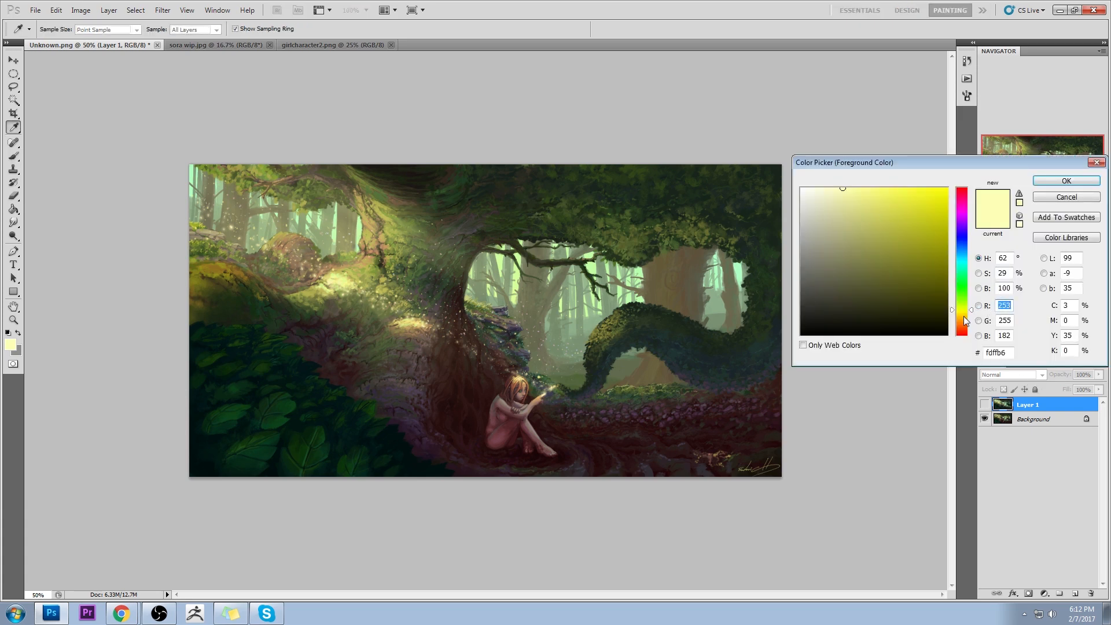
drag(964, 317, 972, 230)
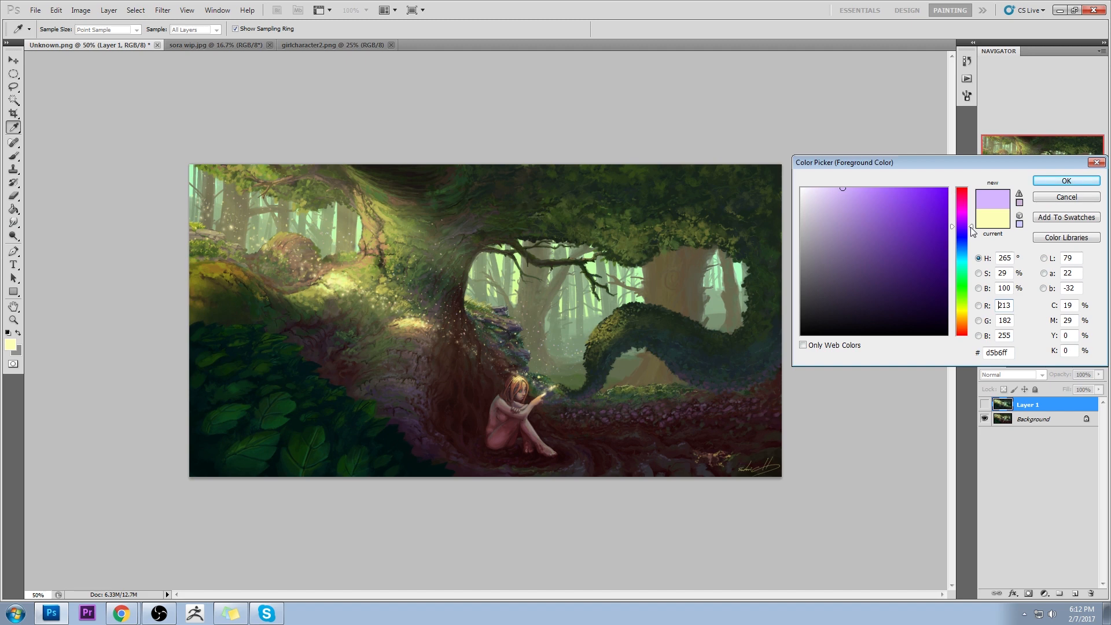
click(1086, 197)
key(b)
Compare the reworked painting with the original by toggling the pasted layer at different zoom levels
click(984, 405)
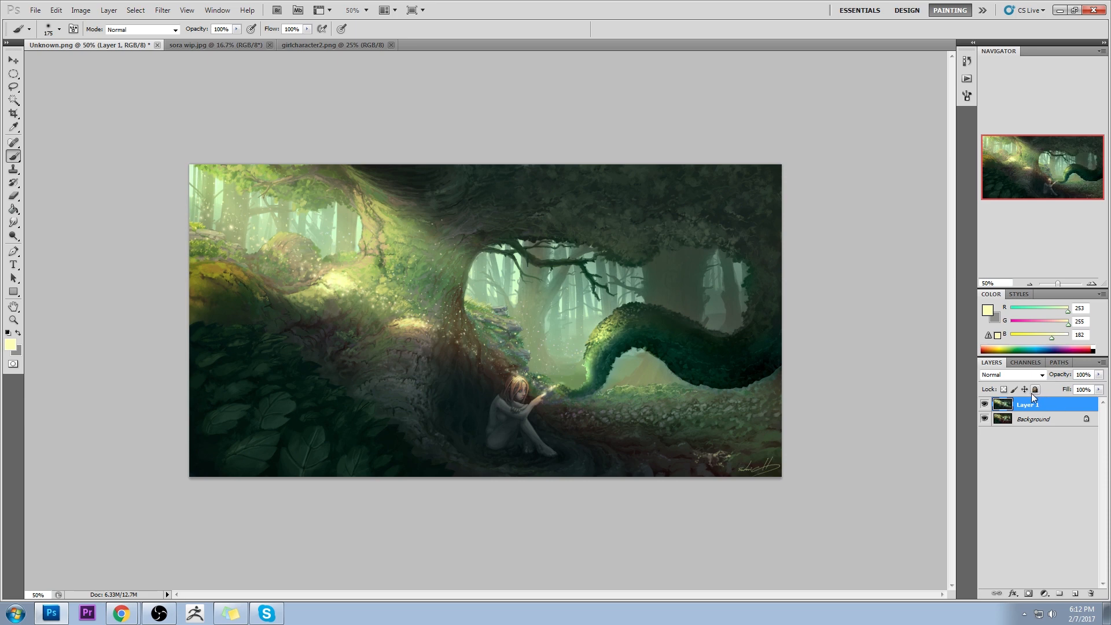
click(984, 404)
click(984, 404)
click(984, 406)
click(984, 406)
scroll(887, 389, up, 2)
scroll(888, 390, down, 4)
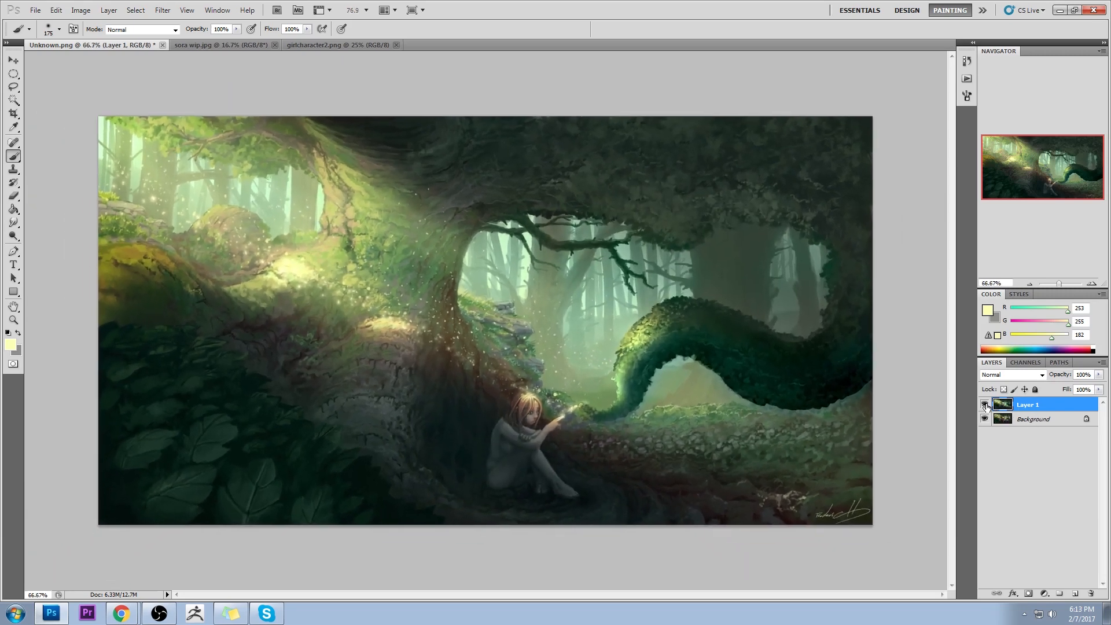
click(984, 405)
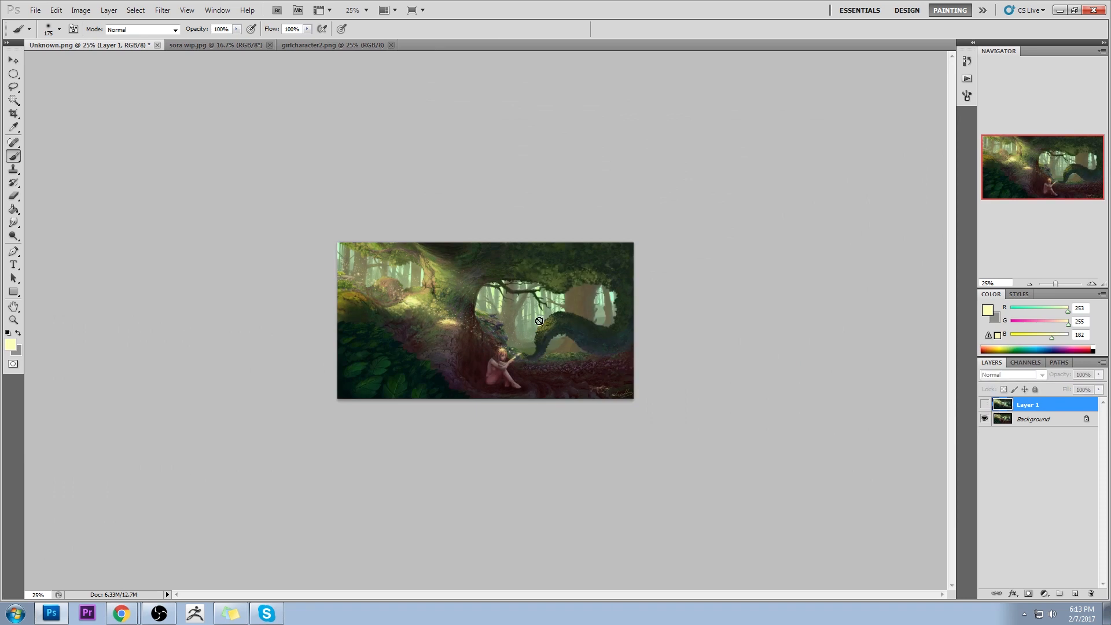
click(984, 405)
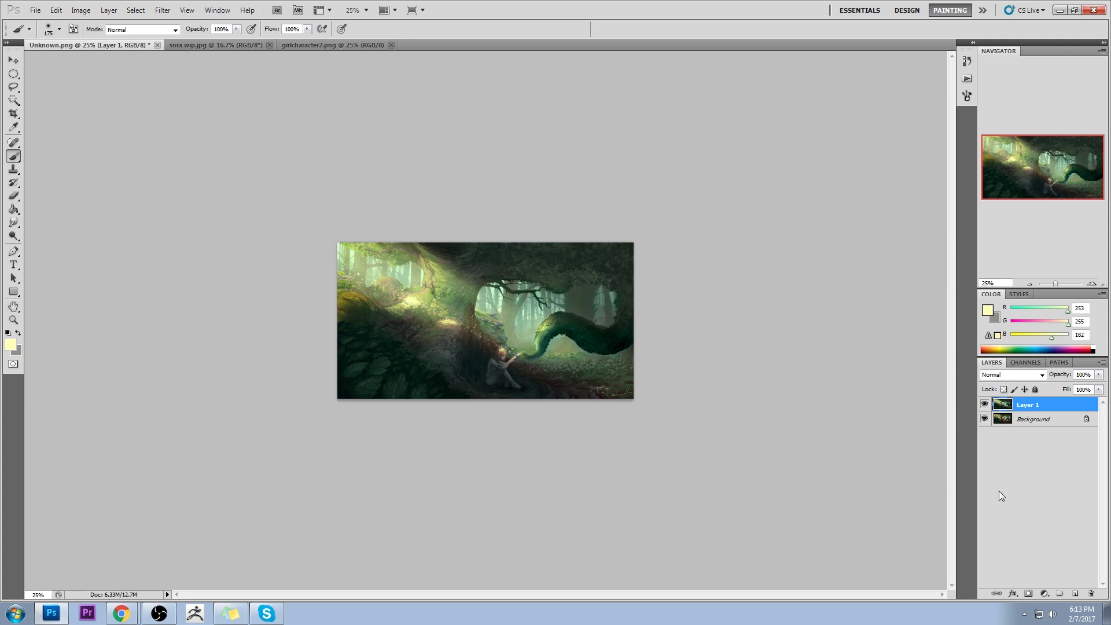
Add a new layer in Soft Light blend mode above the rework and enlarge the brush to 800 px
click(1075, 593)
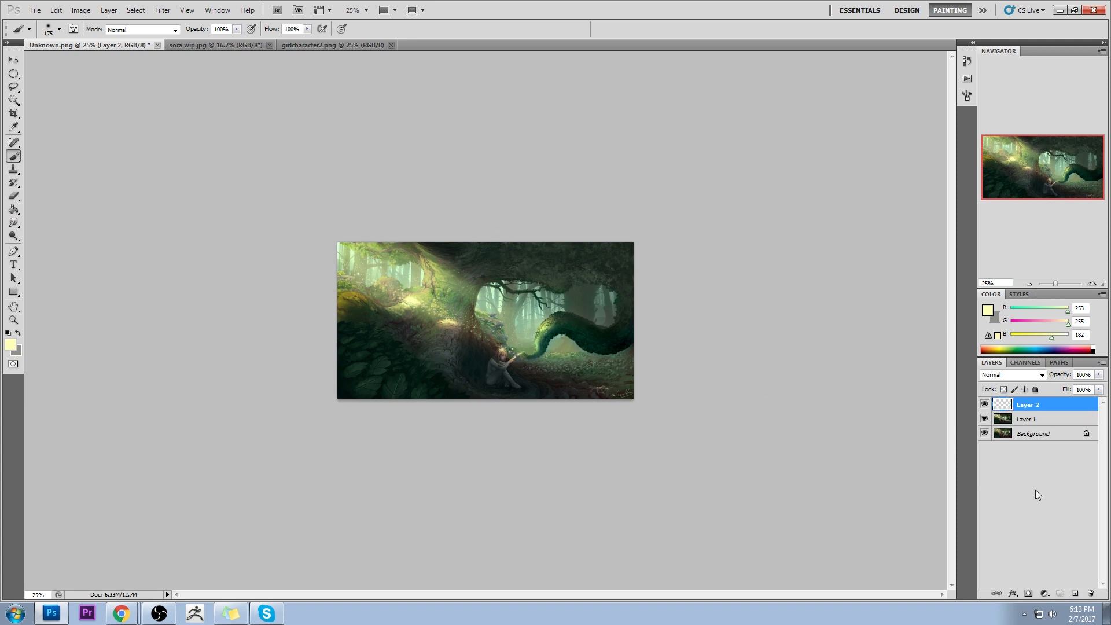
click(997, 381)
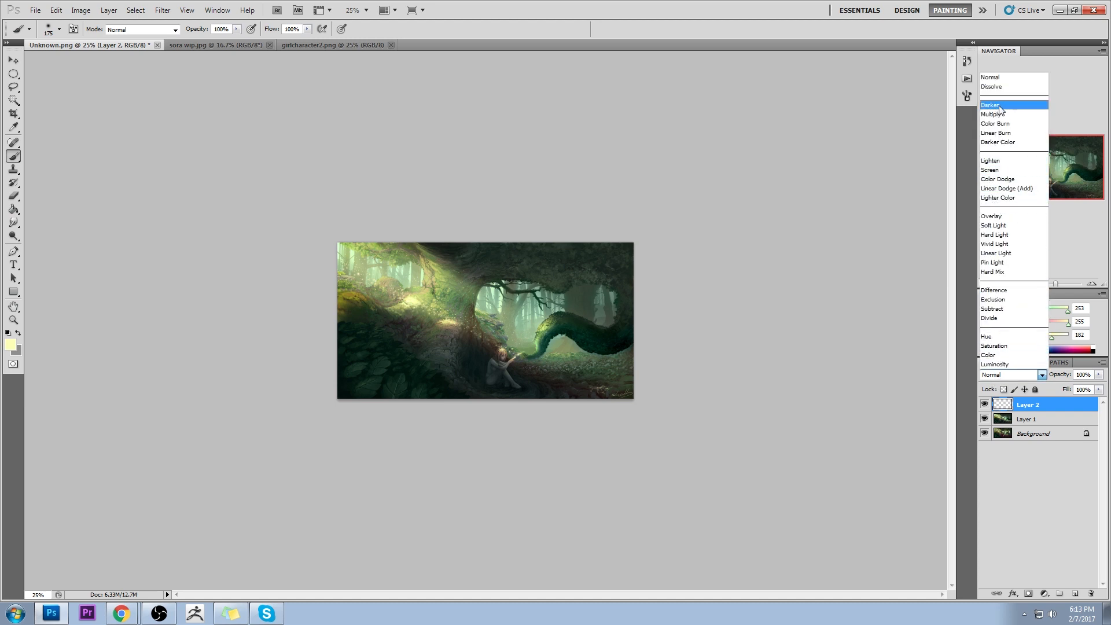
click(1007, 227)
key(bracketright)
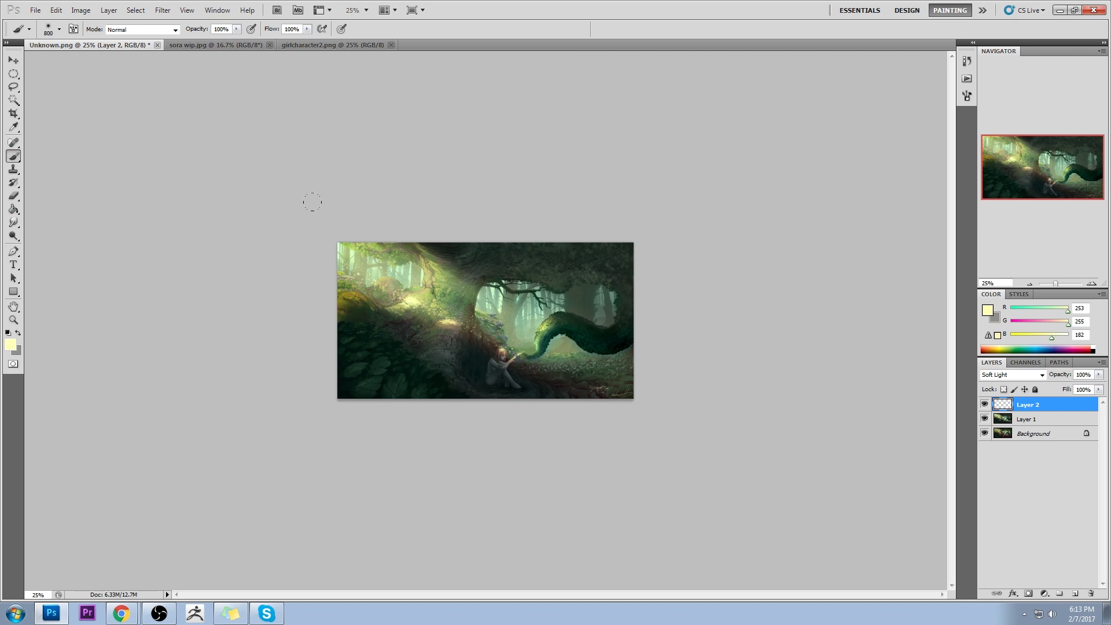
Sample the sunlit yellow-green, lighten it to RGB 239, 247, 215, and brush a light glow on the Soft Light layer
alt+click(428, 292)
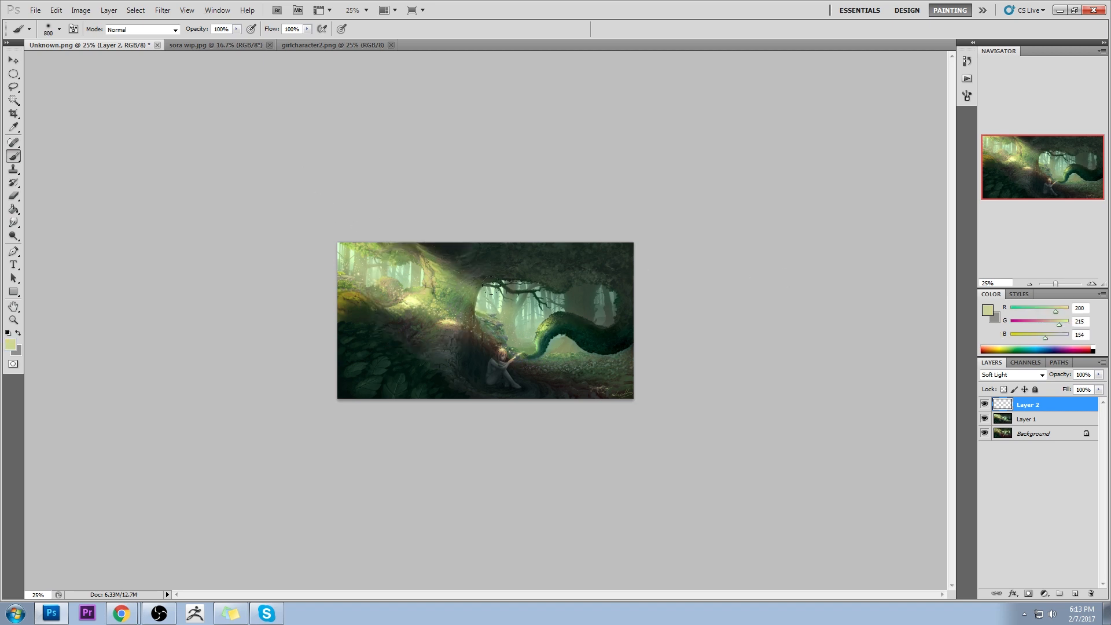
click(989, 313)
drag(806, 213, 839, 190)
click(1056, 182)
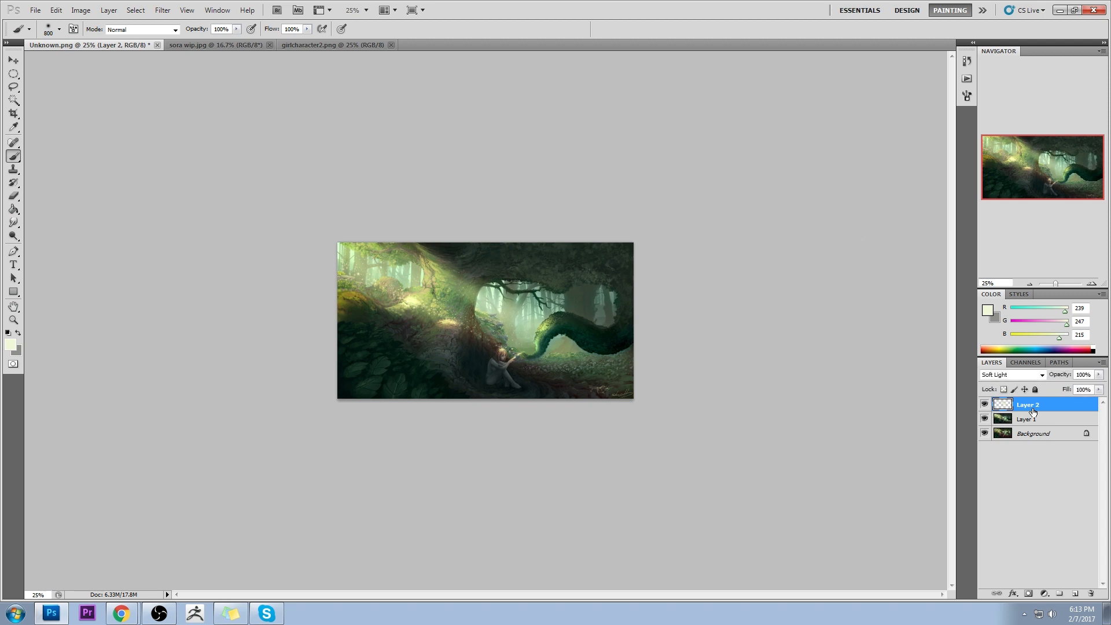
Set the Soft Light layer's fill to 46% and compare the painting with and without it
click(1098, 392)
drag(1097, 401, 1066, 402)
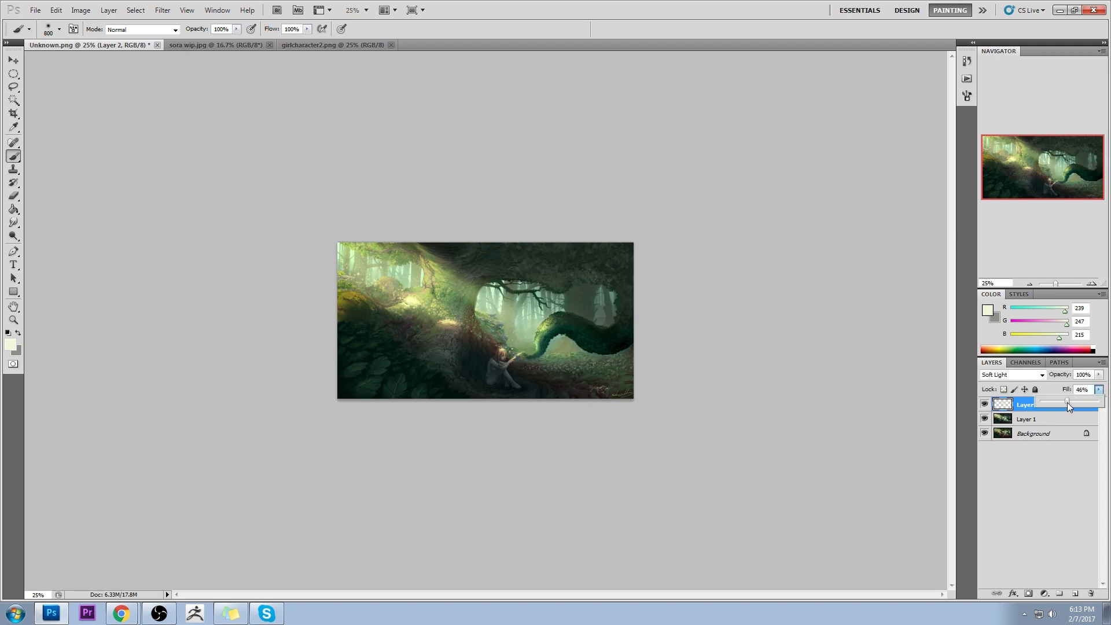
click(984, 404)
click(985, 406)
key(e)
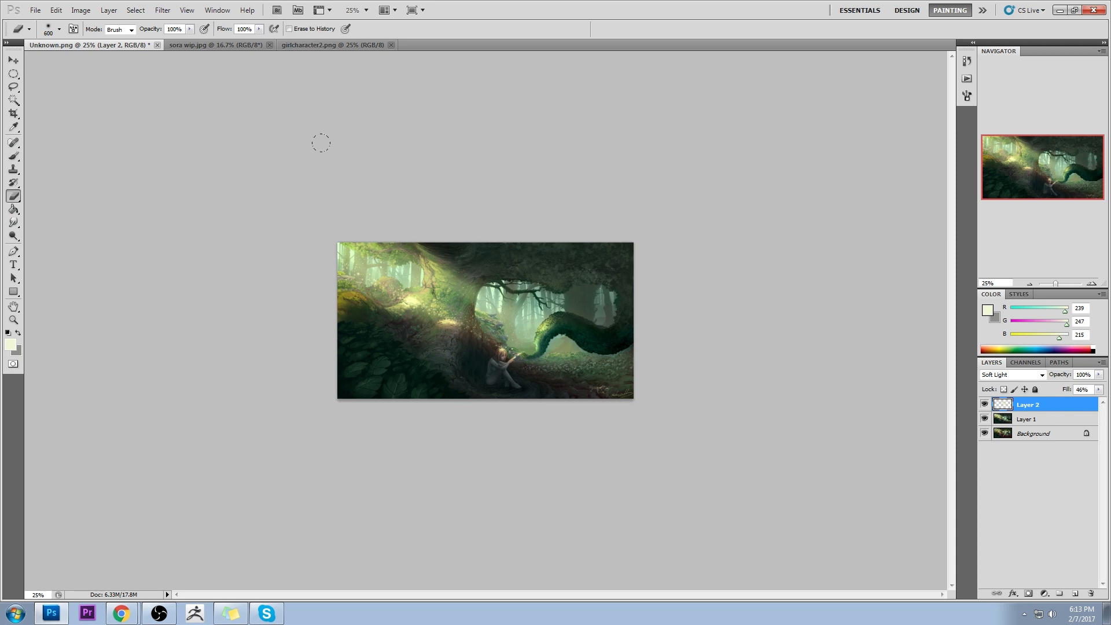
Reduce the eraser size to 100 px
key(bracketleft)
key(bracketleft)
key(bracketleft)
key(bracketleft)
key(bracketleft)
key(bracketleft)
key(bracketleft)
key(bracketleft)
key(bracketleft)
key(ctrl+space)
drag(368, 237, 591, 379)
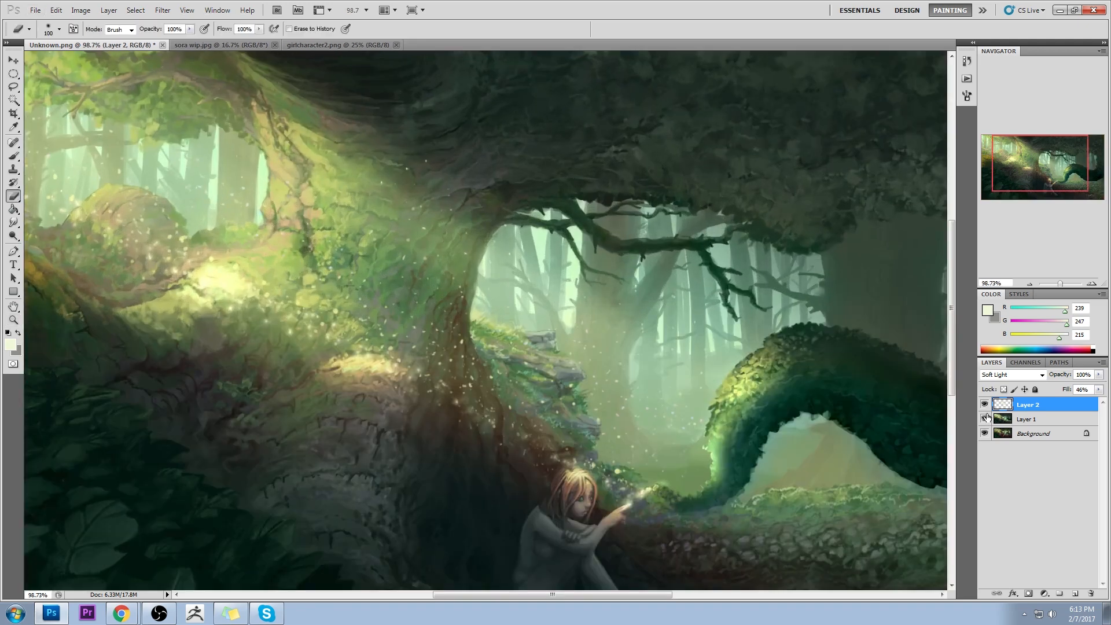
Show only the Background layer and make it active for the Brush tool
alt+click(985, 433)
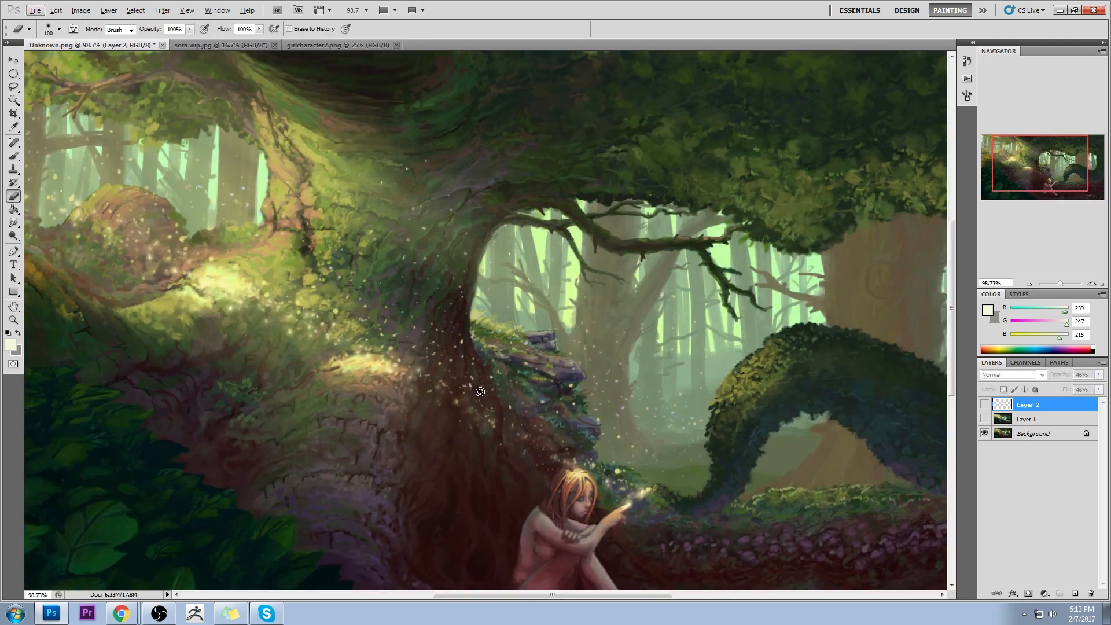
key(alt)
click(1036, 432)
key(b)
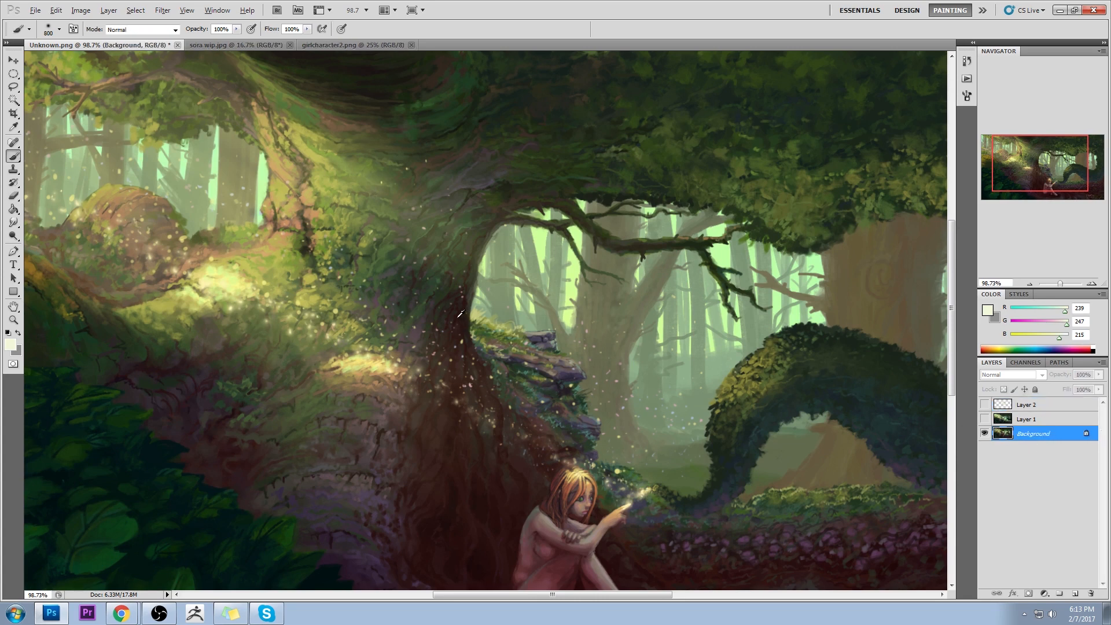
Sample speckle and trunk colours around the central tree on the Background, and sample the trunk again with Layer 1 shown
alt+click(456, 317)
alt+click(465, 337)
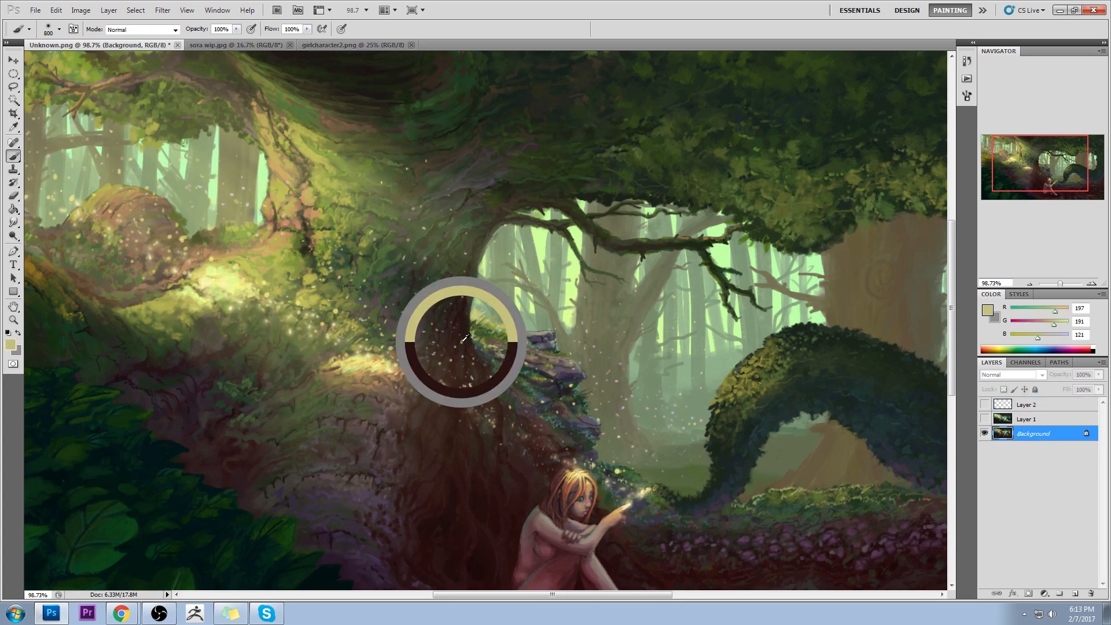
alt+click(453, 341)
alt+click(455, 348)
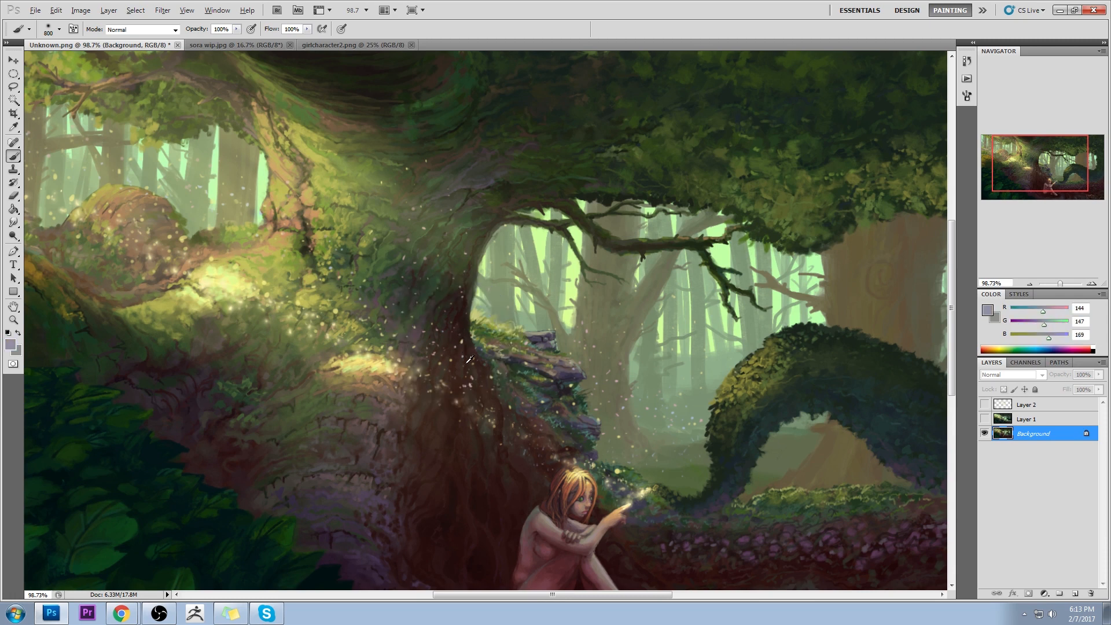
click(984, 419)
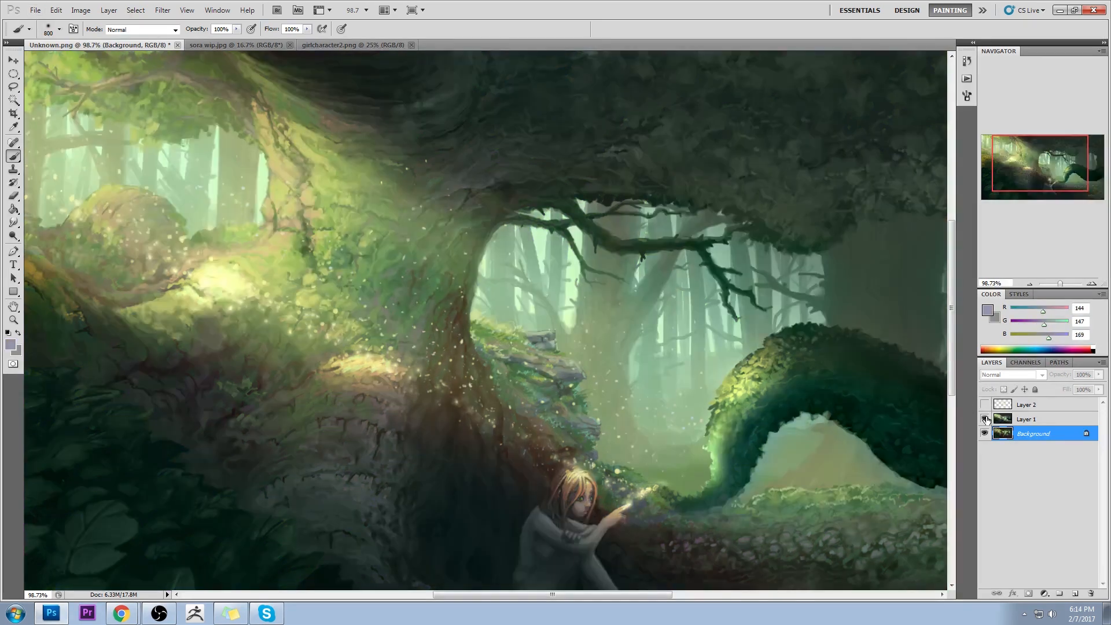
alt+click(463, 310)
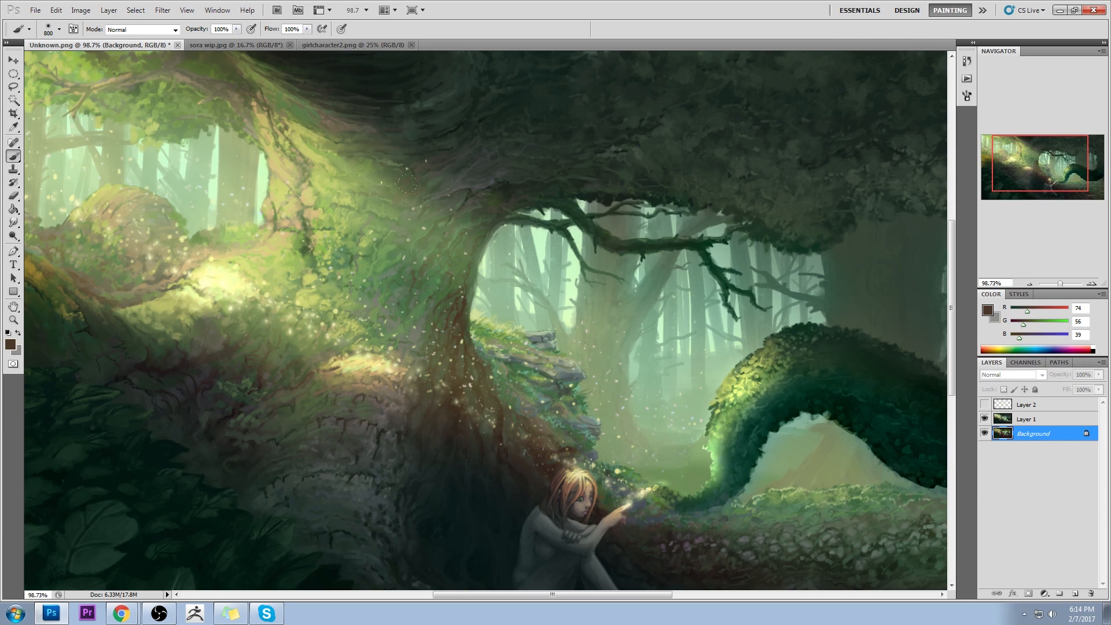
Toggle Layer 2's visibility to compare the whole painting with and without it, leaving it shown
key(ctrl+minus)
key(ctrl+minus)
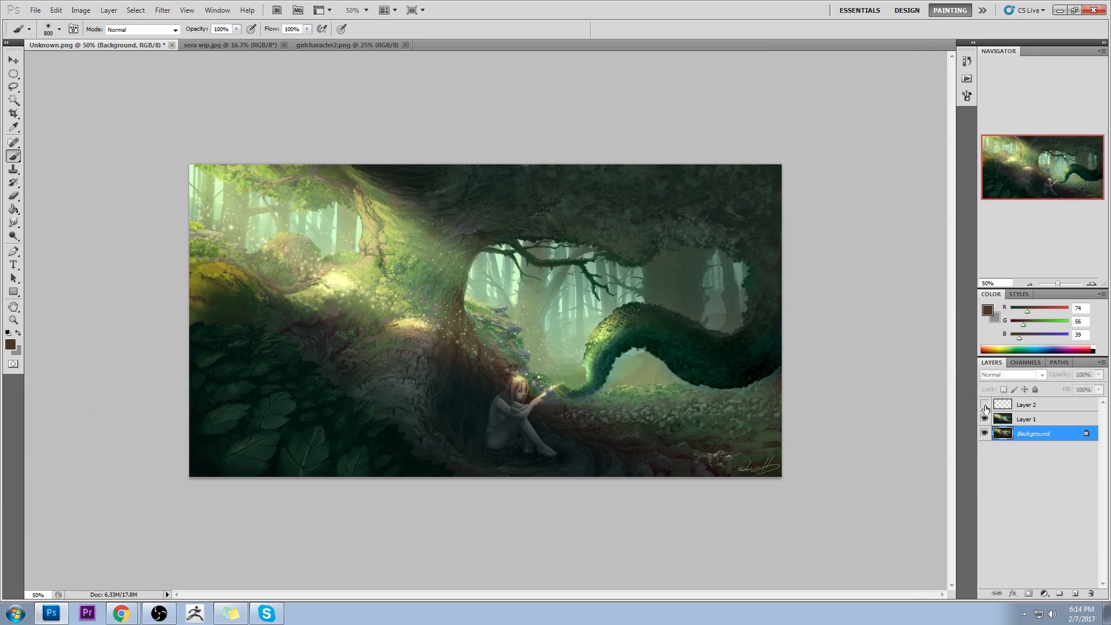
click(984, 407)
click(984, 407)
click(984, 408)
Set Layer 2's fill to 36% and merge it down into Layer 1
click(1036, 405)
click(1098, 390)
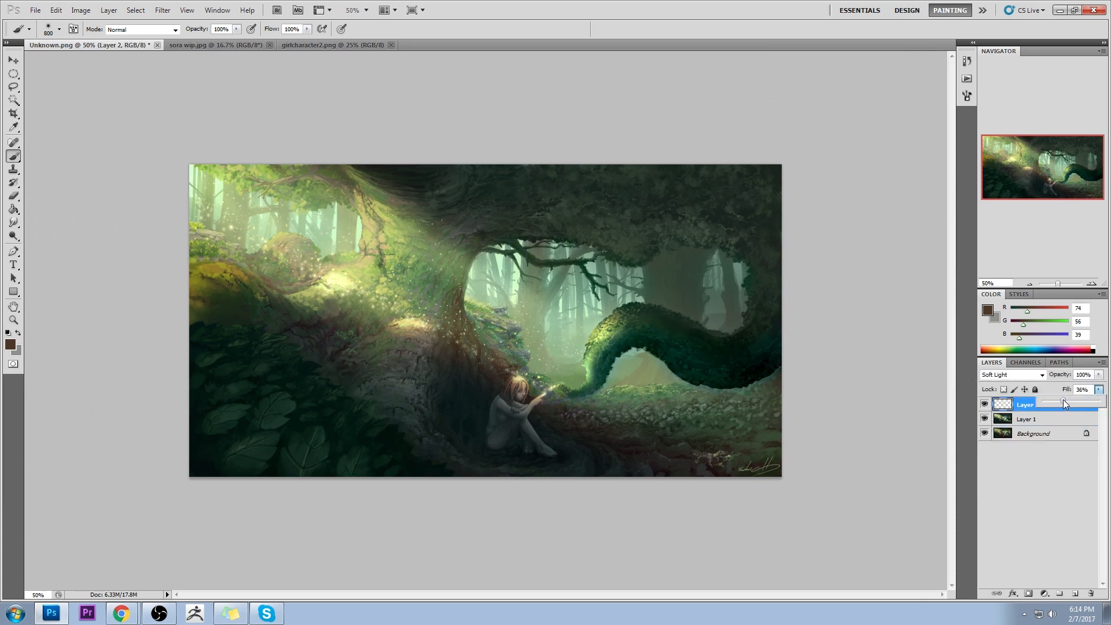
right_click(1057, 405)
click(1063, 366)
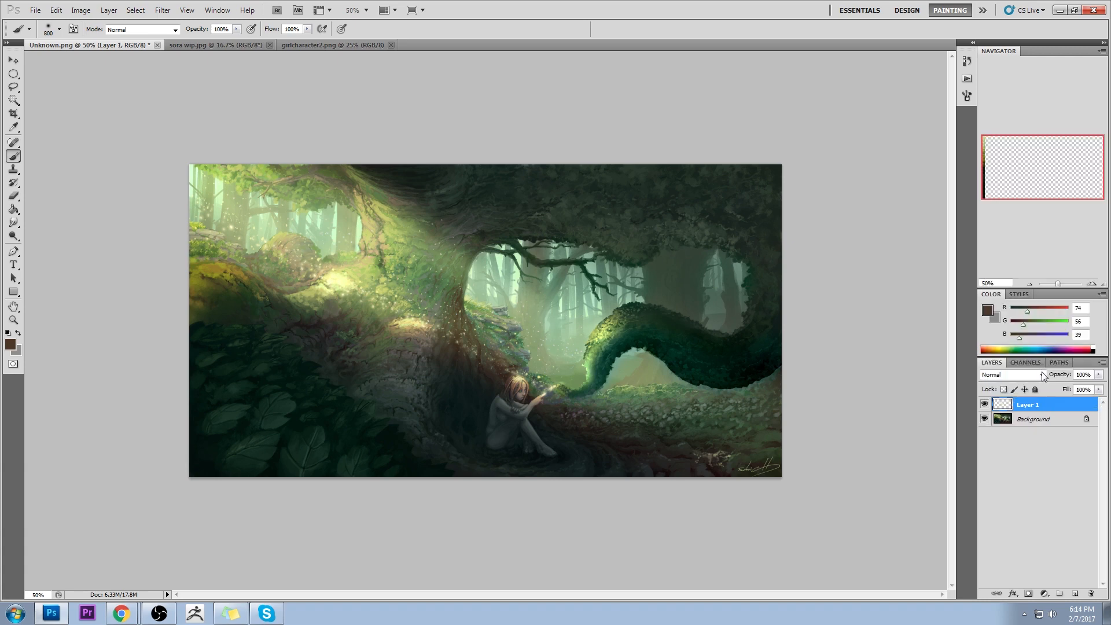
Add a new layer and try darkening the painting's upper-left corner with a sampled dark green and a 1000 px brush
click(1074, 594)
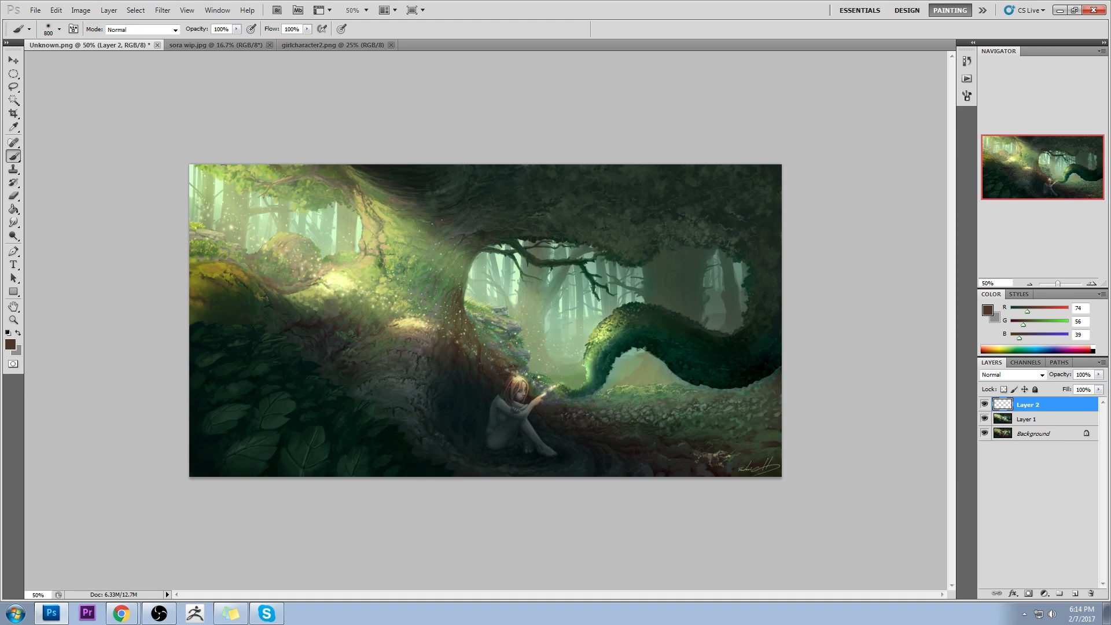
alt+click(411, 168)
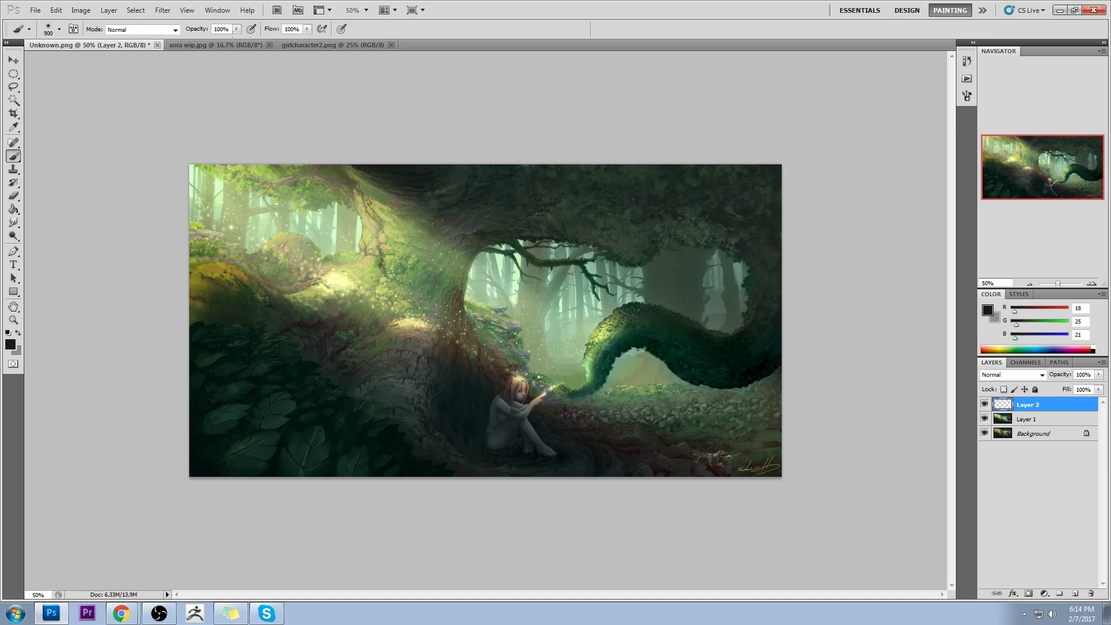
key(bracketright)
mouse_move(315, 110)
mouse_down()
mouse_move(200, 147)
mouse_move(171, 226)
mouse_up()
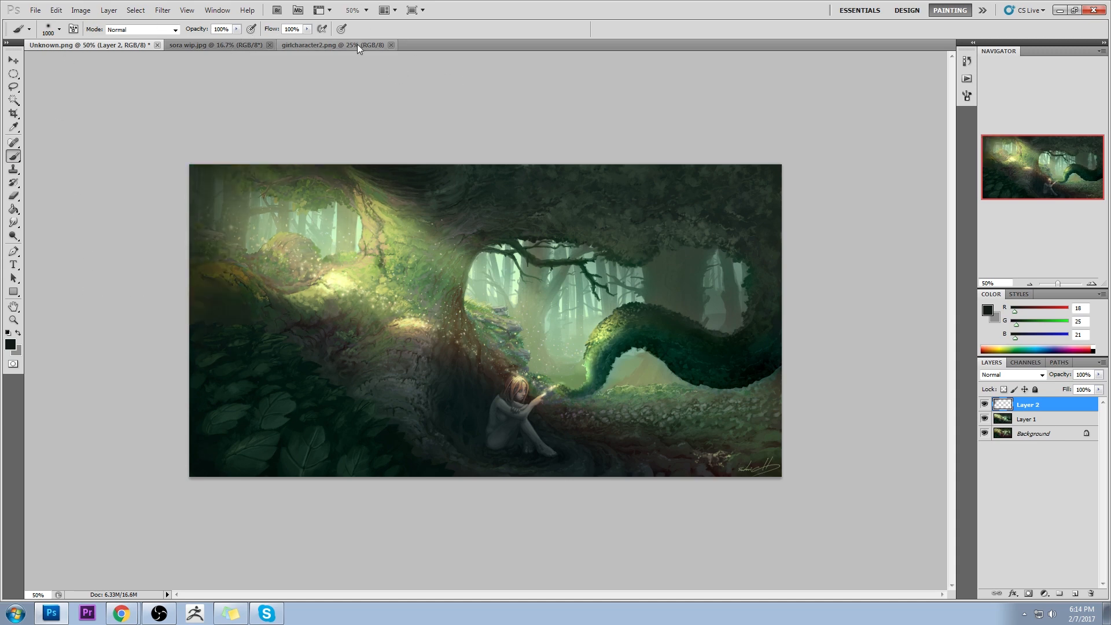
key(ctrl+z)
Lower the brush opacity to 52% and darken the painting's upper-left and lower-right corners with sampled dark greens
drag(237, 29, 210, 40)
mouse_move(316, 105)
mouse_down()
mouse_move(67, 147)
mouse_move(139, 248)
mouse_move(133, 127)
mouse_up()
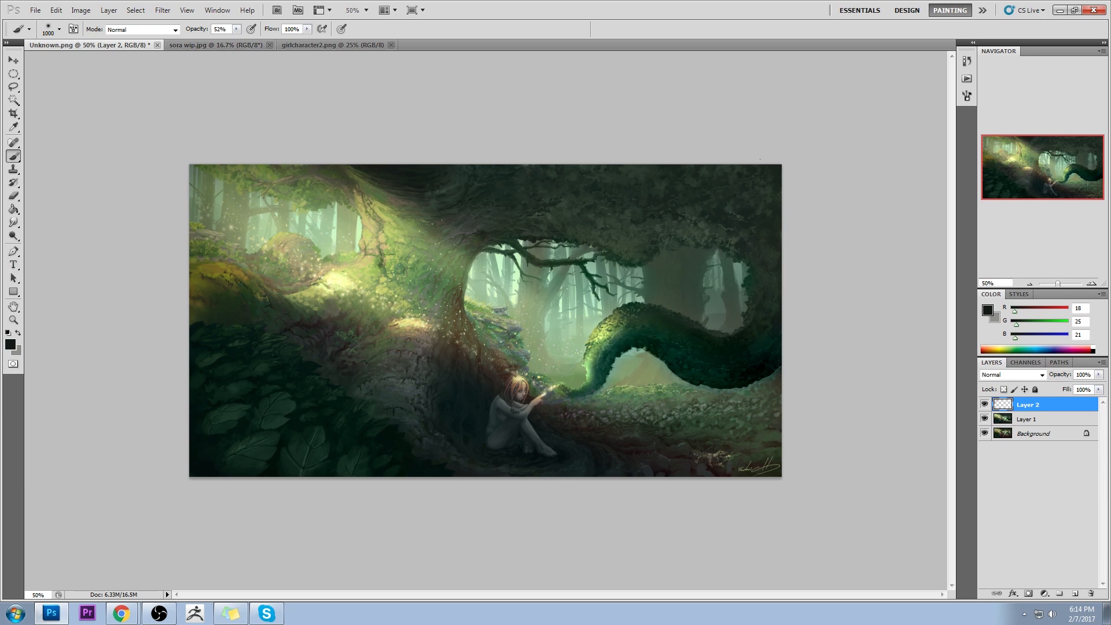
alt+click(760, 369)
drag(833, 463, 804, 509)
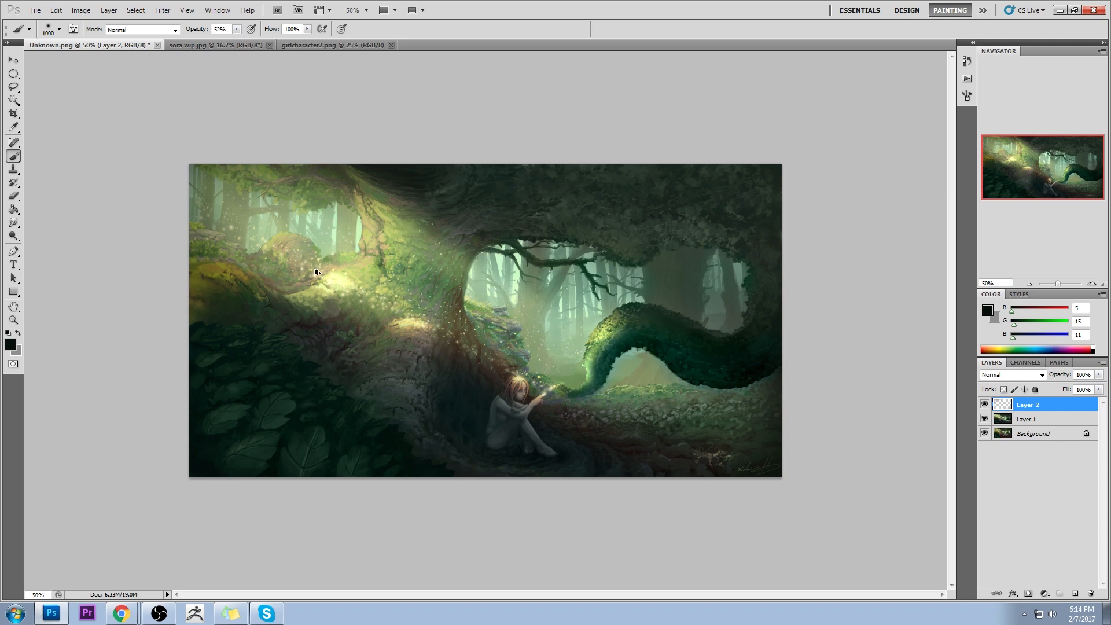
Toggle Layer 2's visibility to compare the painting with and without the darkened corners, leaving the layer hidden
click(984, 405)
click(984, 405)
click(984, 404)
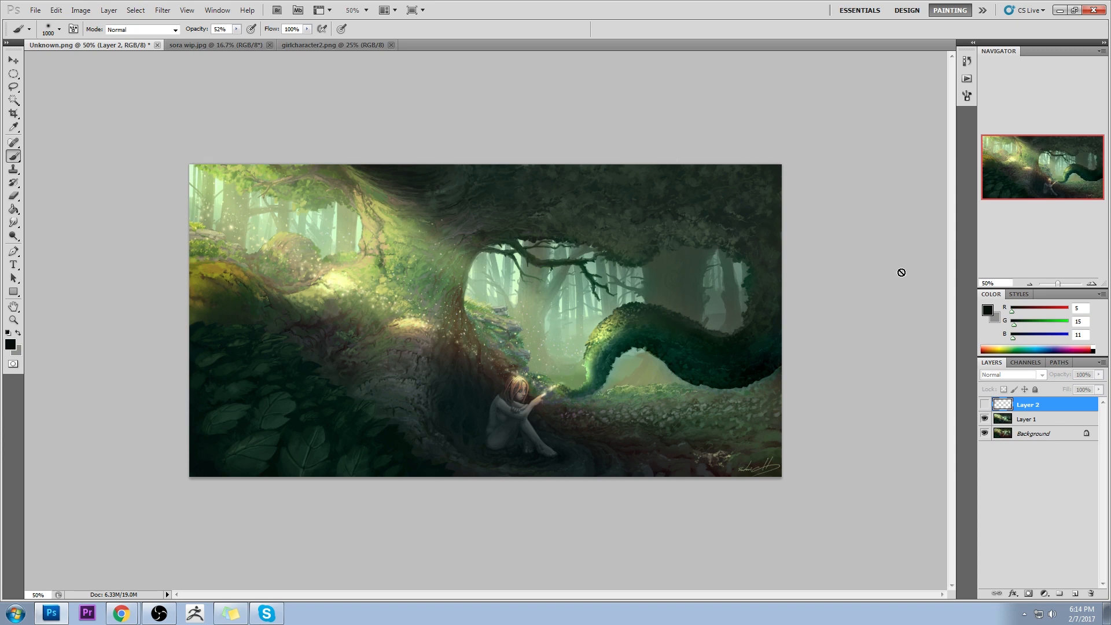
click(984, 405)
click(984, 405)
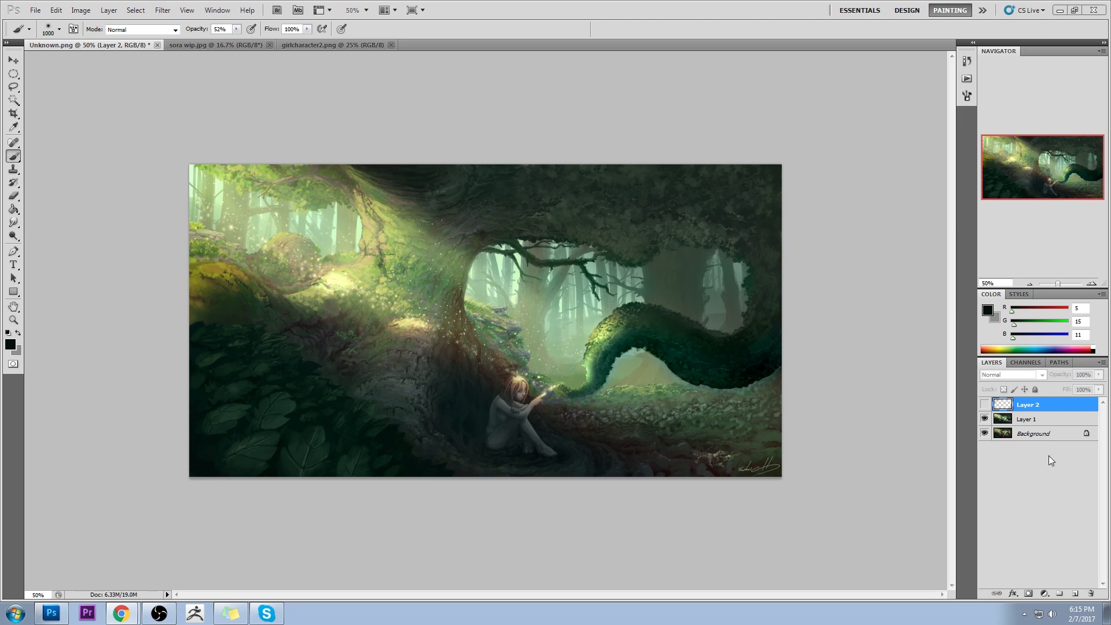
click(984, 404)
click(985, 407)
click(987, 310)
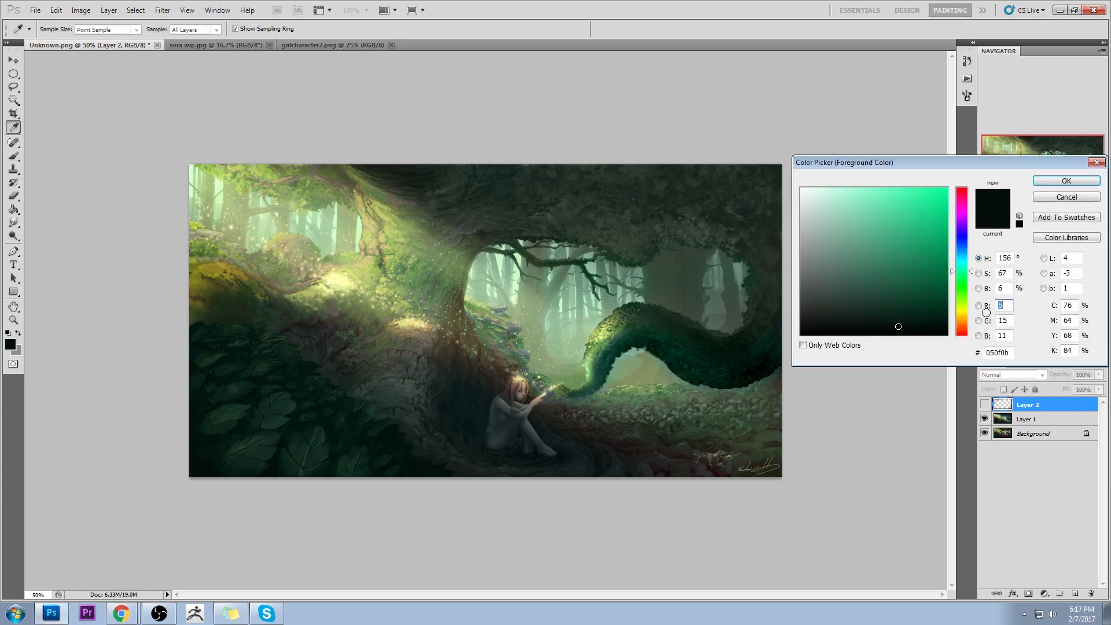
drag(965, 272, 963, 265)
drag(855, 201, 858, 193)
drag(966, 267, 967, 259)
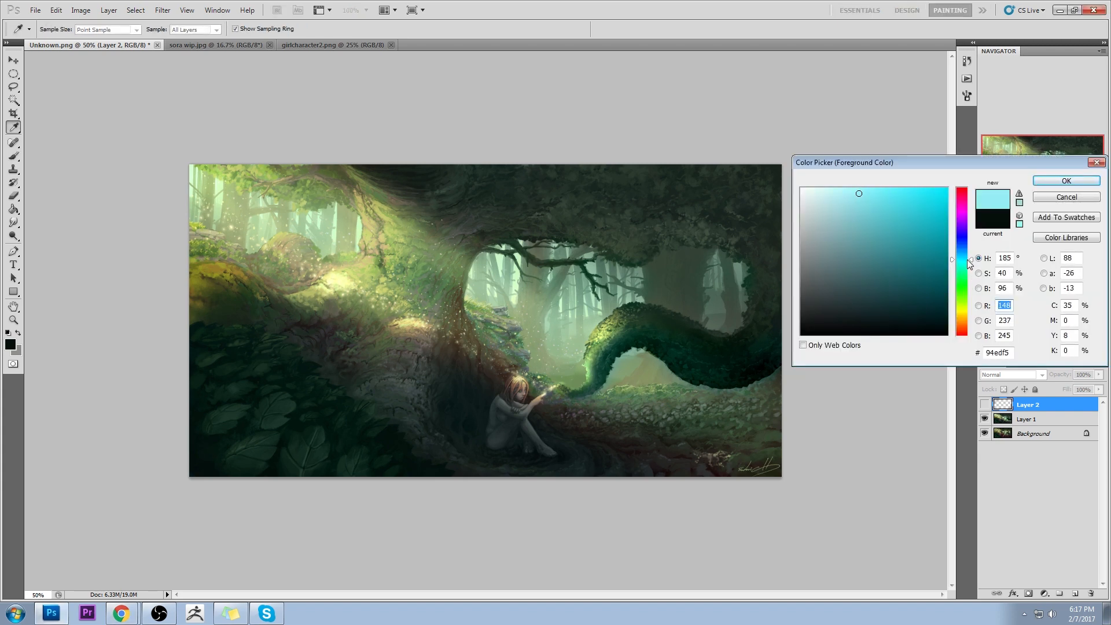
mouse_move(910, 219)
mouse_down()
mouse_move(822, 172)
mouse_move(863, 161)
mouse_up()
drag(971, 259, 970, 256)
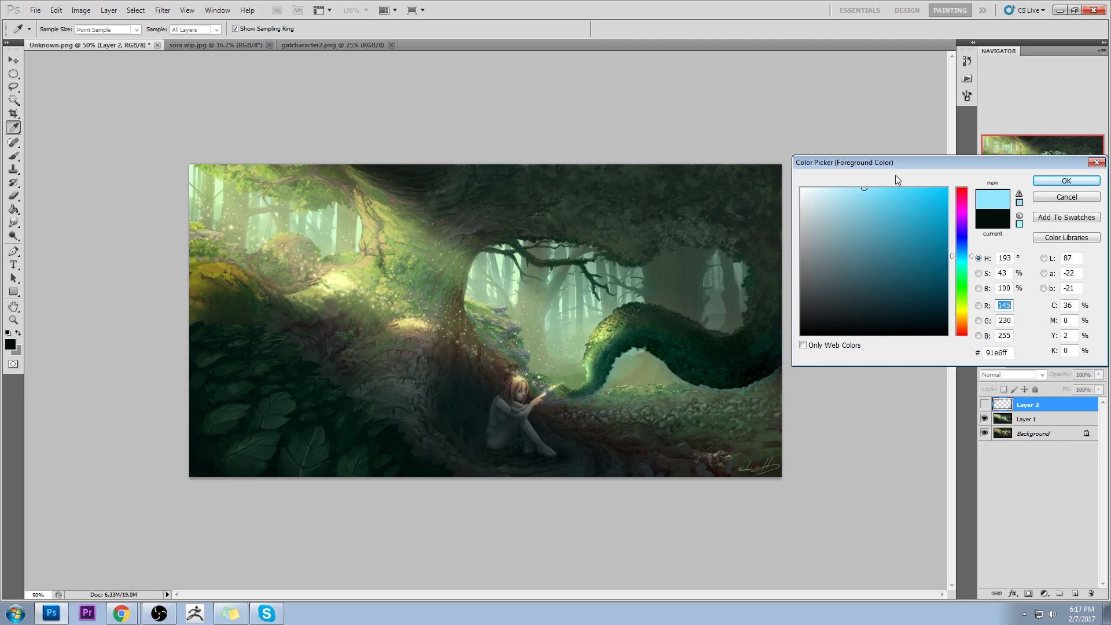
drag(878, 191, 875, 193)
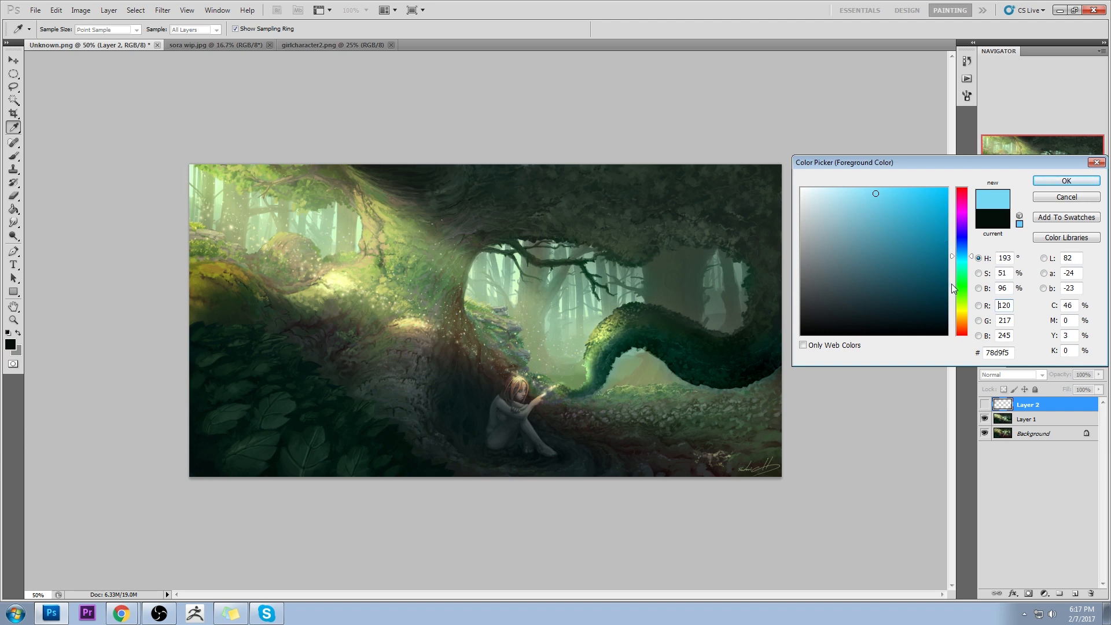
click(909, 173)
mouse_move(826, 259)
mouse_down()
mouse_move(854, 257)
mouse_move(844, 250)
mouse_move(933, 287)
mouse_up()
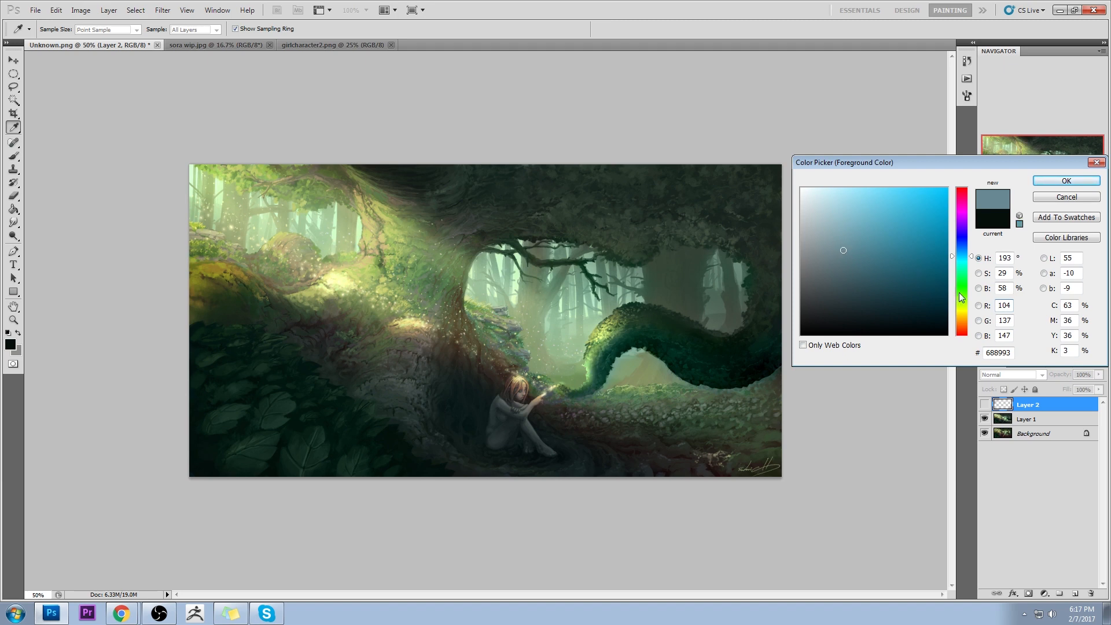
click(962, 288)
click(893, 218)
mouse_move(893, 218)
mouse_down()
mouse_move(922, 201)
mouse_move(846, 276)
mouse_up()
drag(962, 280, 961, 273)
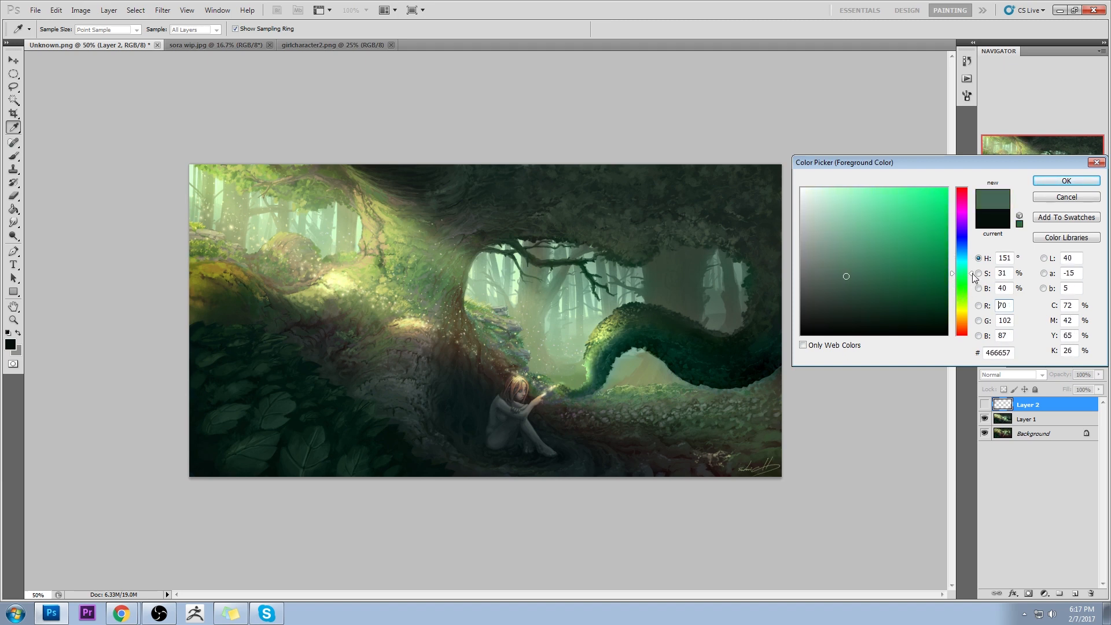
mouse_move(868, 276)
mouse_down()
mouse_move(873, 286)
mouse_move(862, 269)
mouse_up()
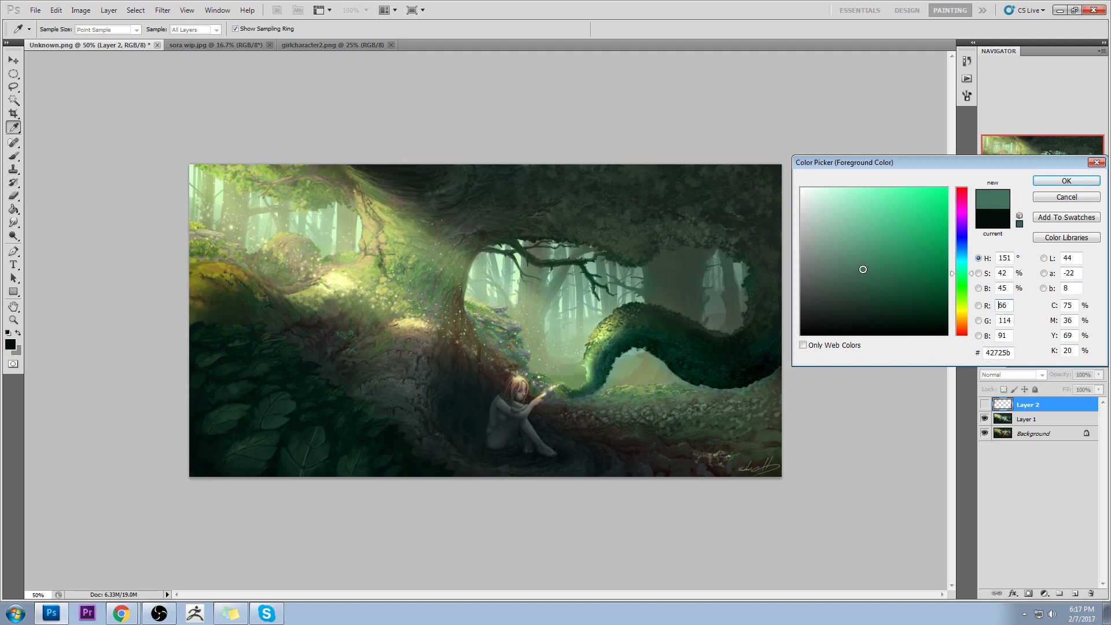
drag(974, 276, 977, 290)
mouse_move(932, 227)
mouse_down()
mouse_move(929, 216)
mouse_move(881, 211)
mouse_move(875, 189)
mouse_up()
click(961, 252)
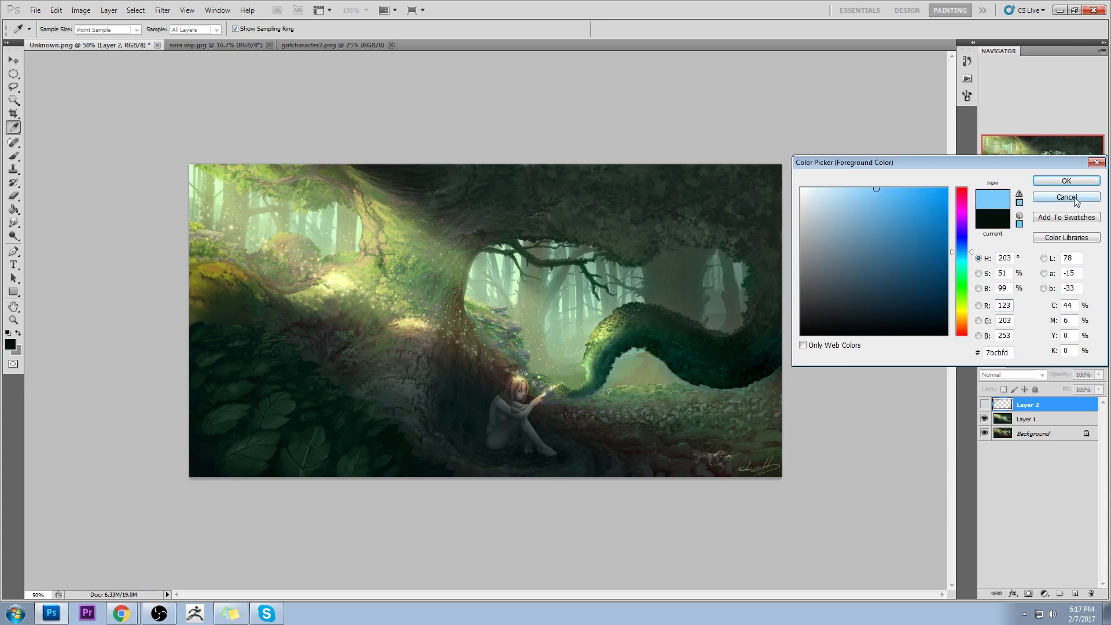
drag(972, 253, 972, 256)
click(895, 187)
drag(894, 188, 881, 188)
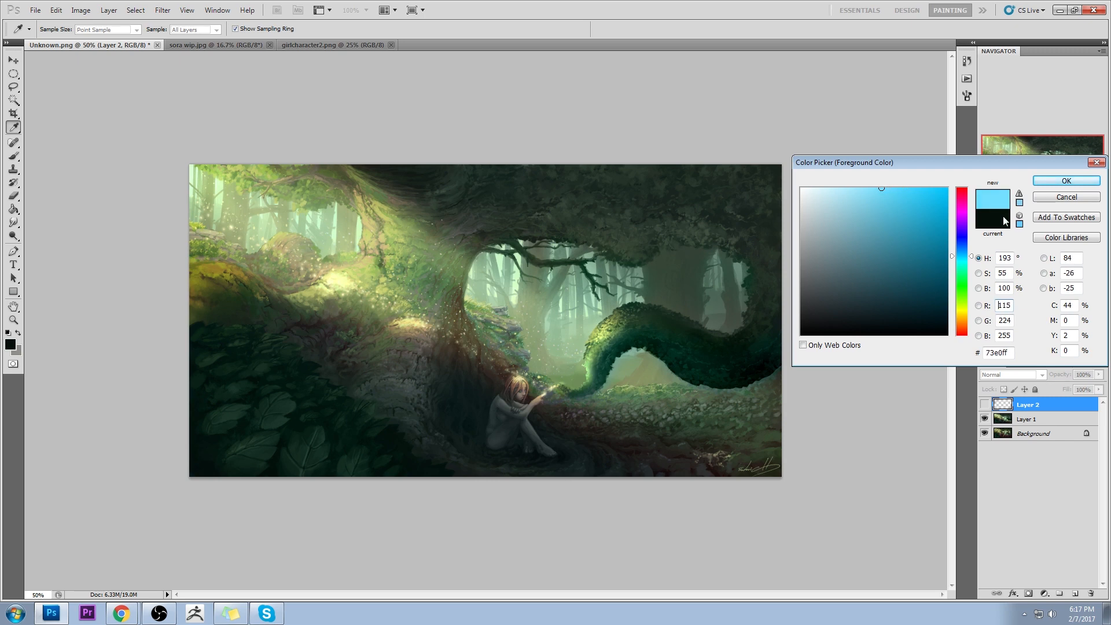
click(1066, 197)
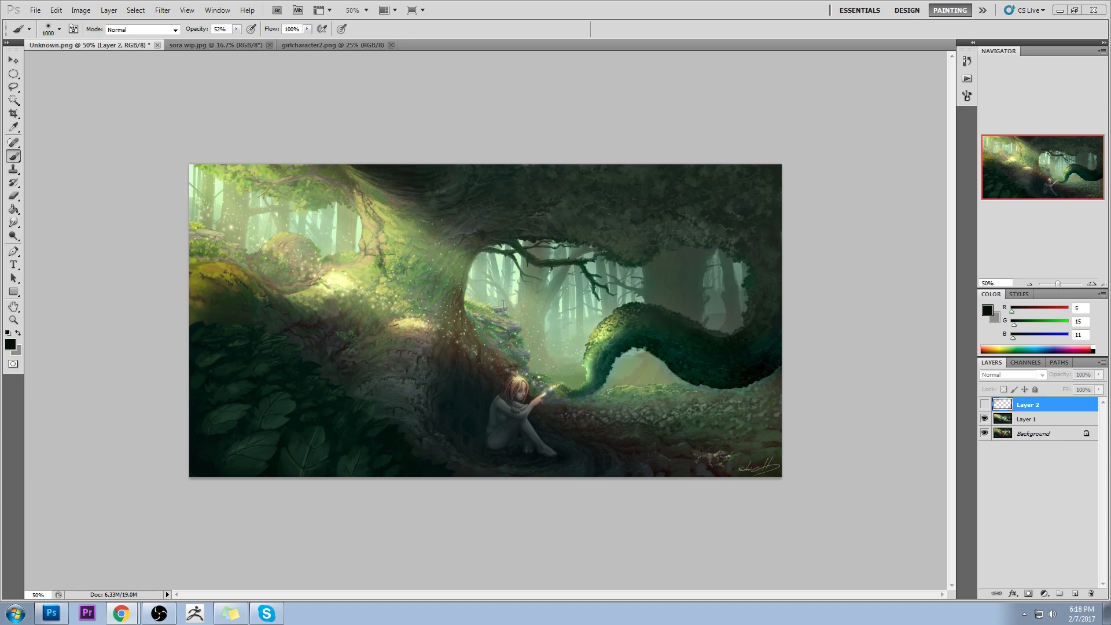
click(864, 214)
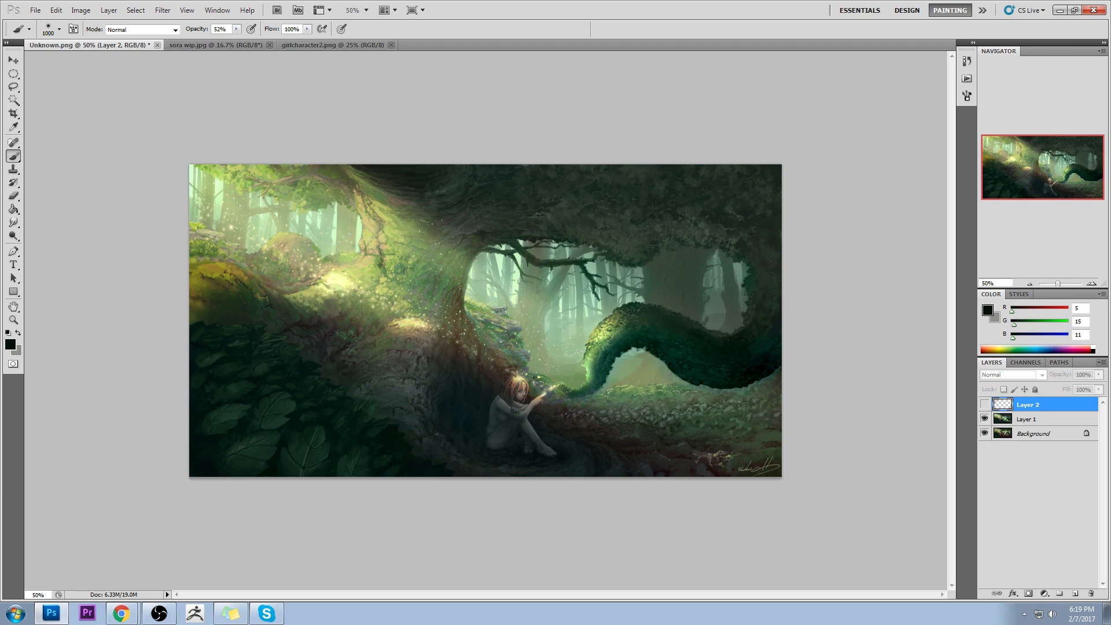
Switch to Chrome, search Google Images for "amazon jungle", examine the forest photos' colours, and close the browser
drag(1110, 158, 492, 91)
text(amazon jungle)
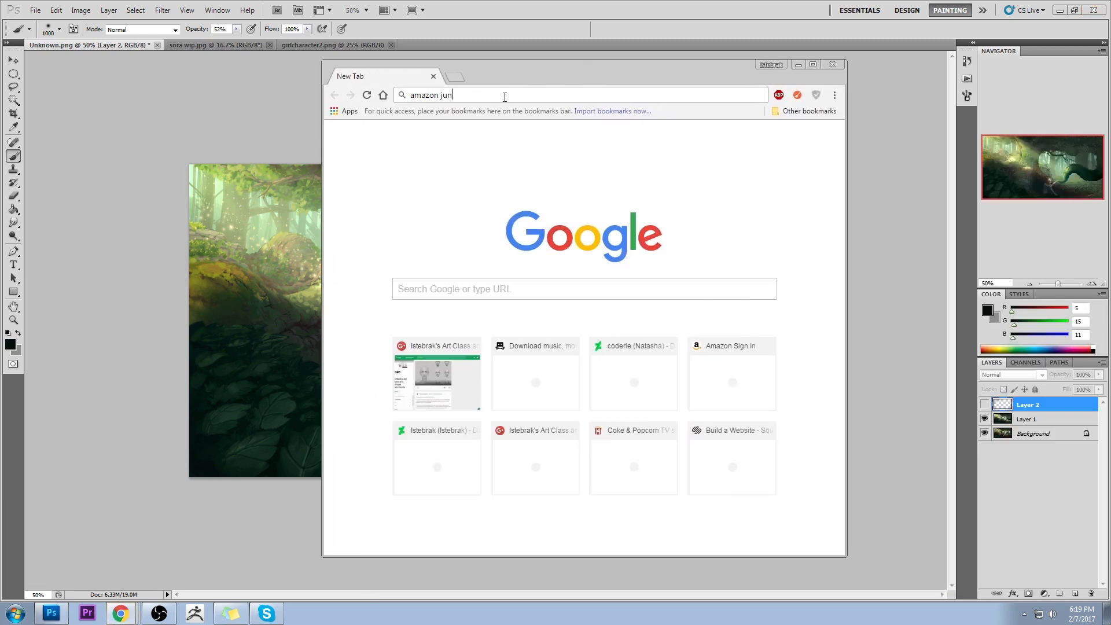
key(Return)
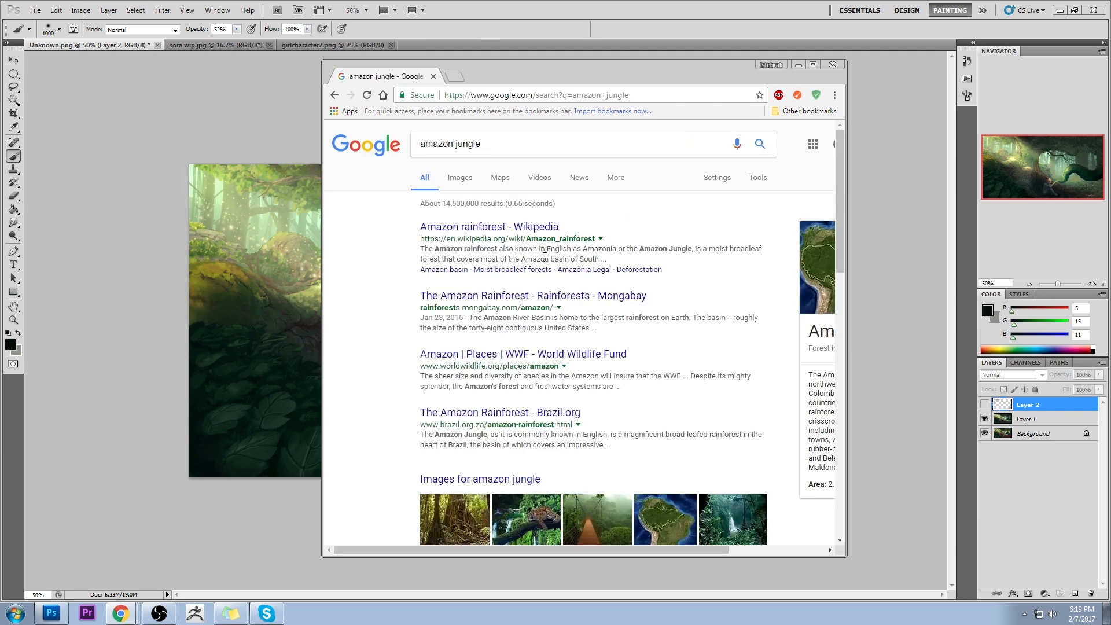
click(461, 179)
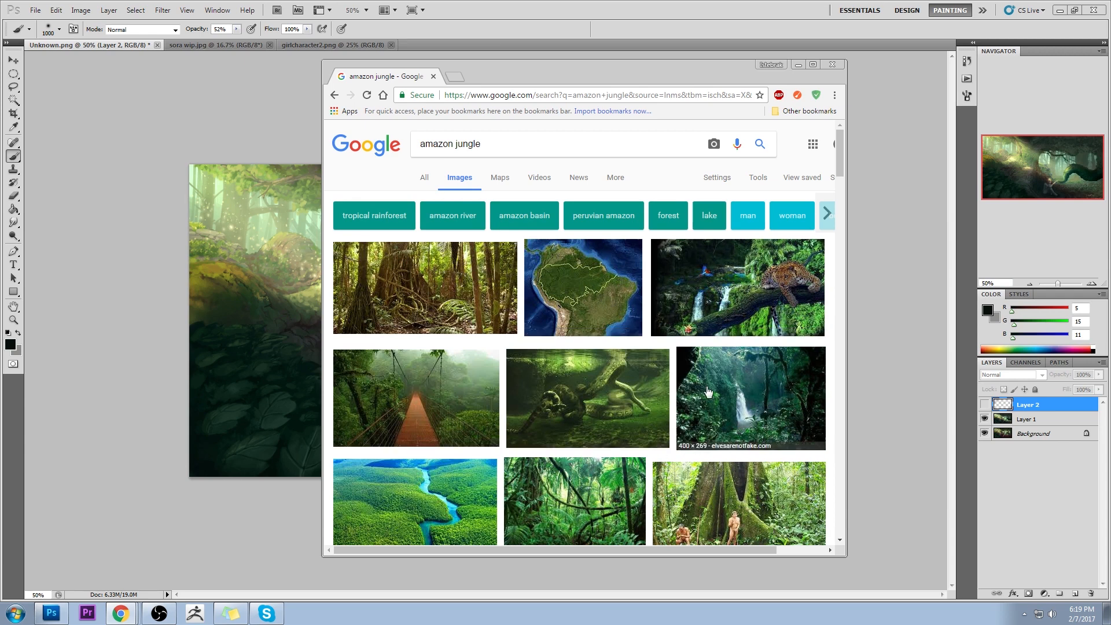
scroll(710, 388, down, 2)
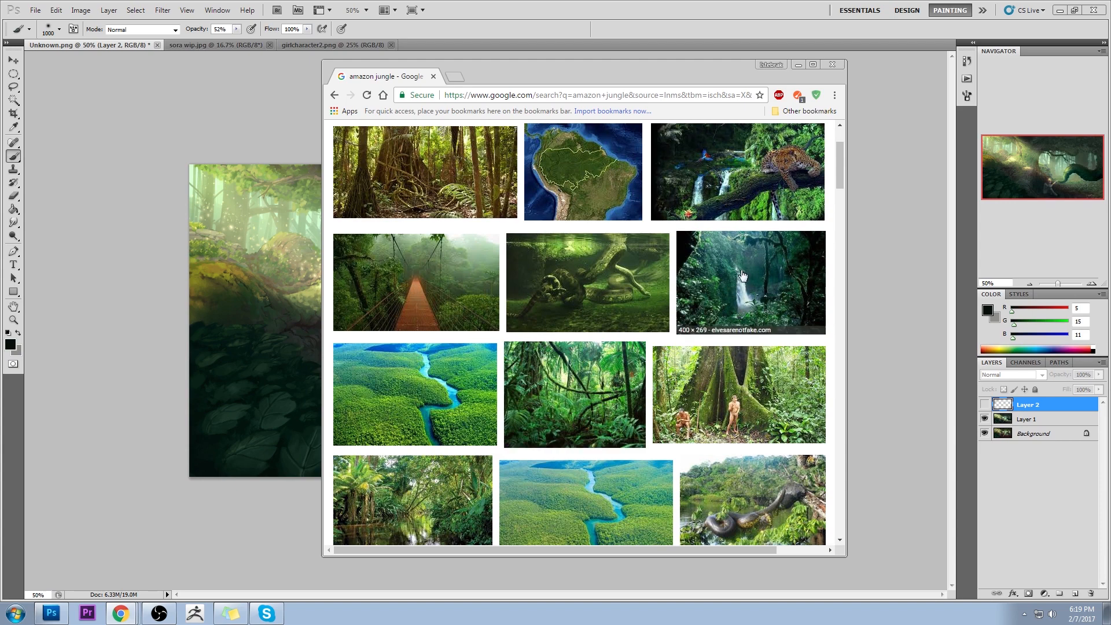
scroll(743, 275, up, 3)
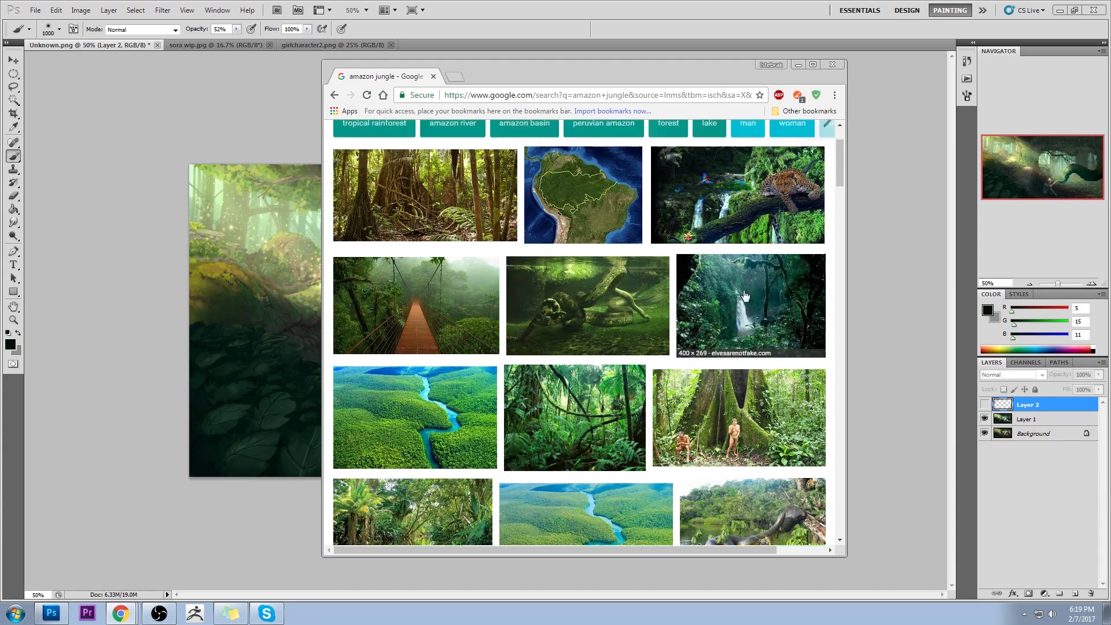
click(433, 76)
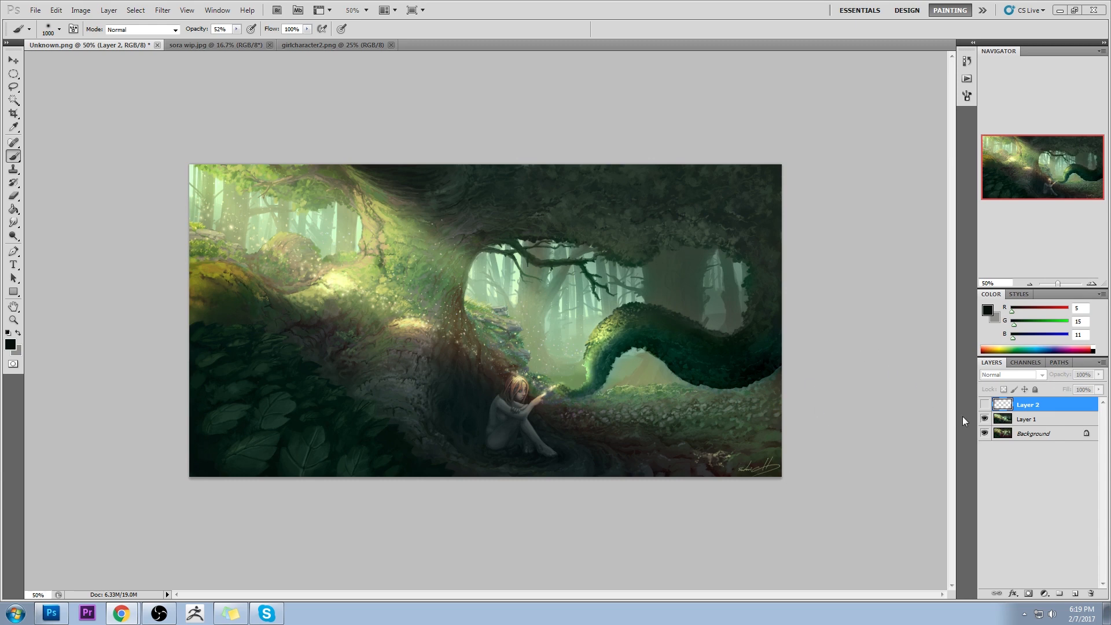
Hide Layer 1 to view the original Background painting
click(985, 419)
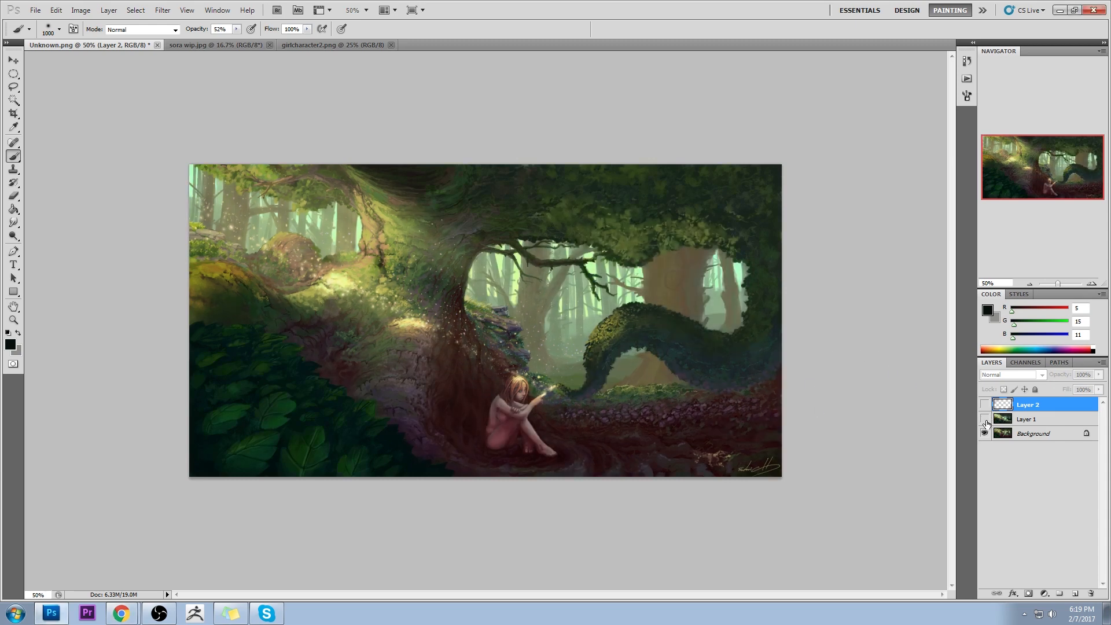
Show Layer 1 again, compare it with the Layer 2 corner darkening, and delete Layer 2
click(984, 419)
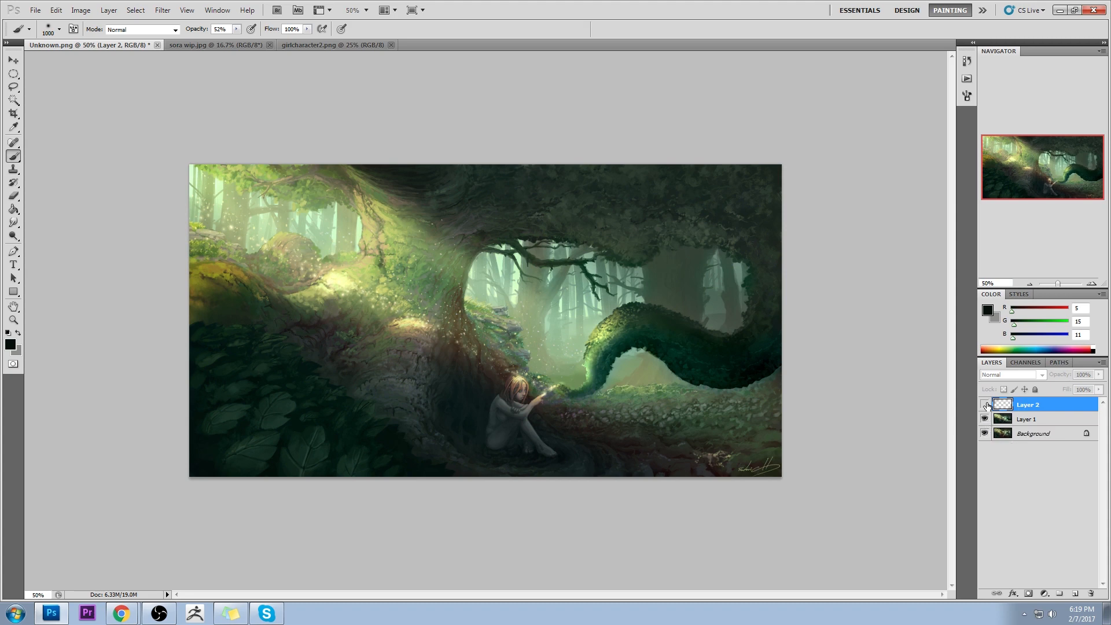
click(984, 405)
click(984, 404)
click(1090, 593)
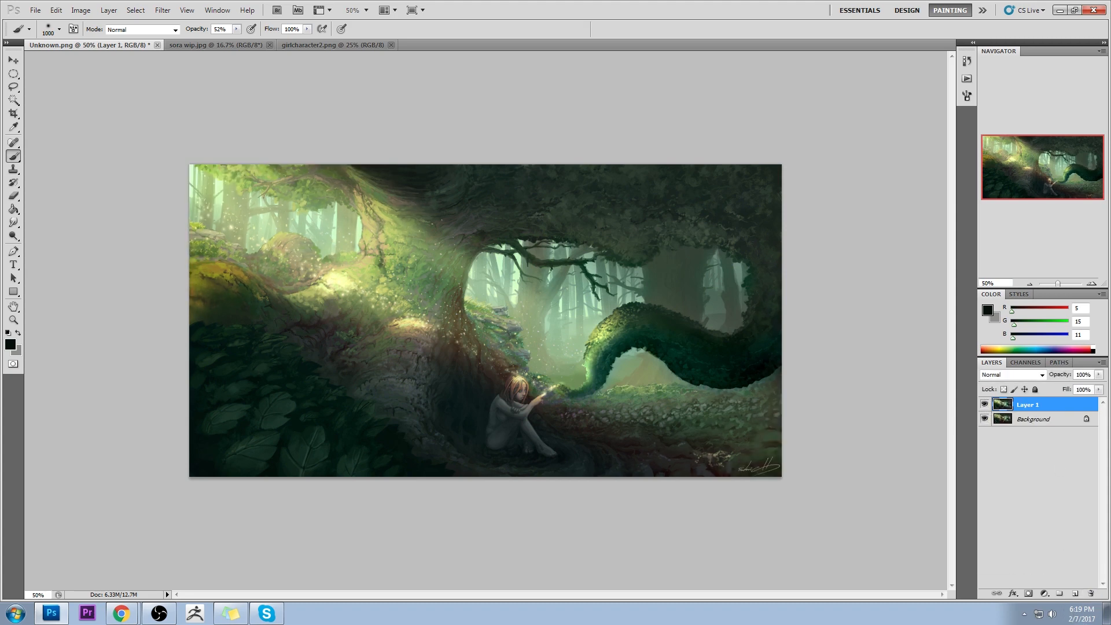
Toggle Layer 1's visibility to compare the corrected forest painting with the original Background
key(alt+Tab)
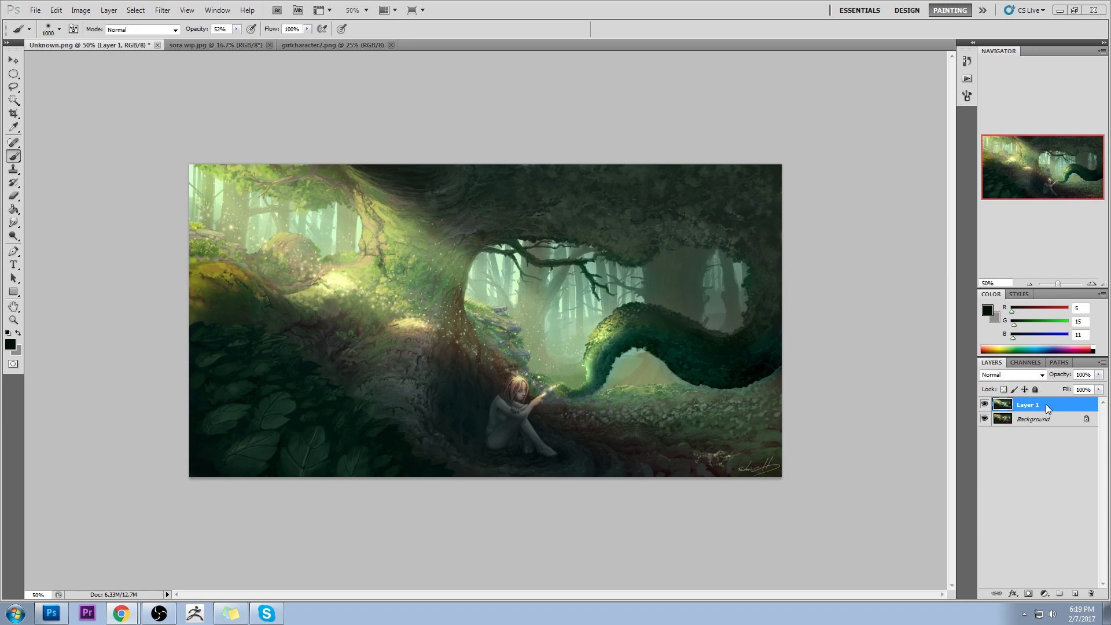
click(984, 405)
click(984, 405)
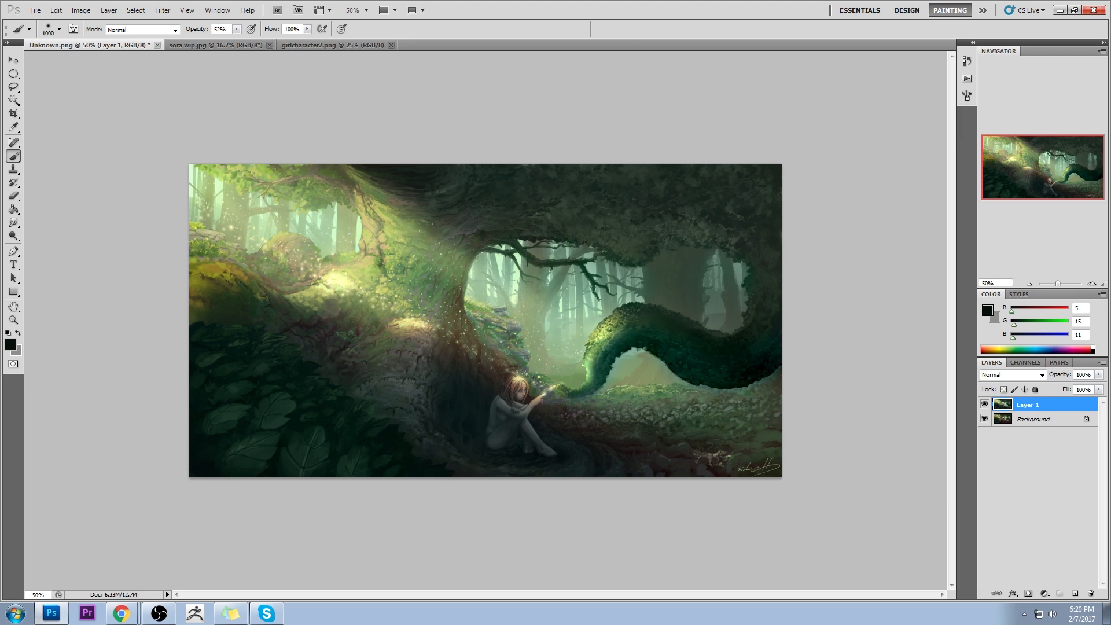
key(alt+Tab)
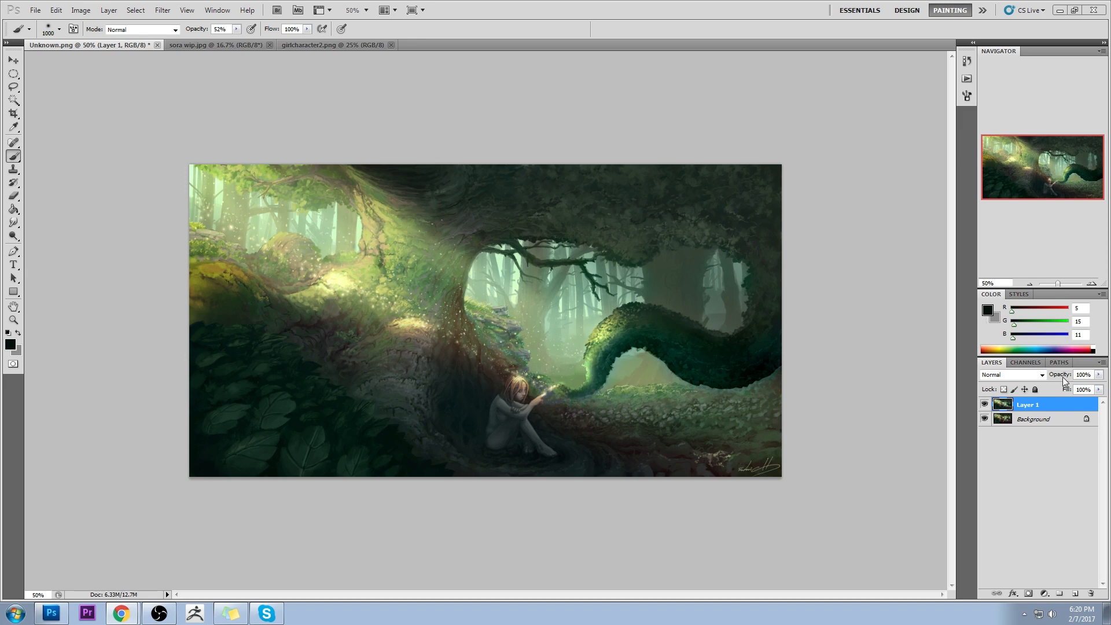
click(1025, 363)
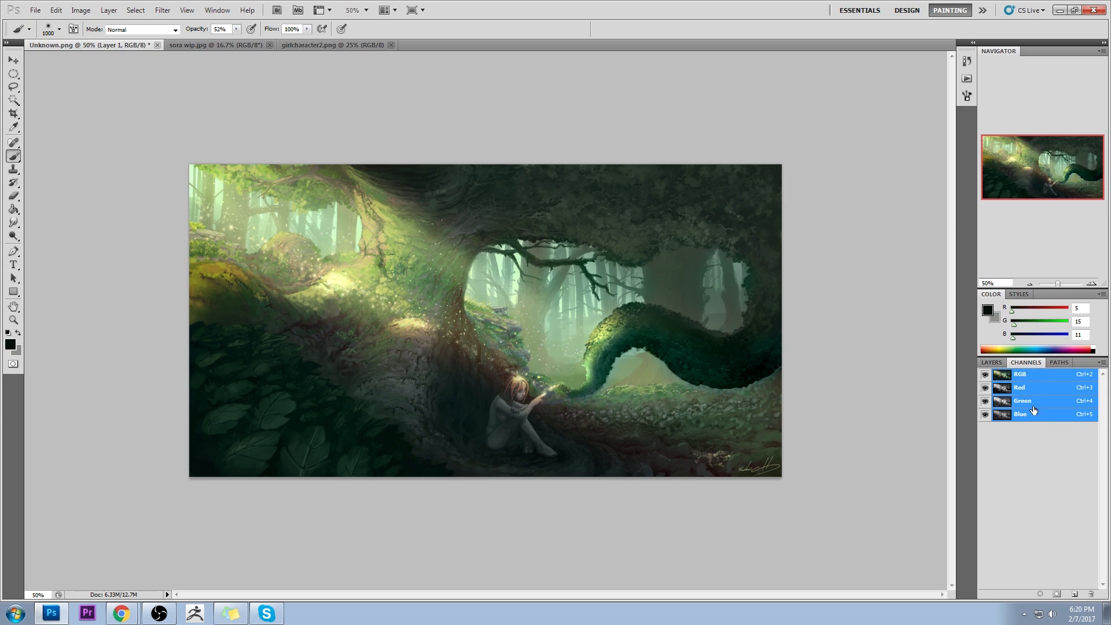
click(995, 362)
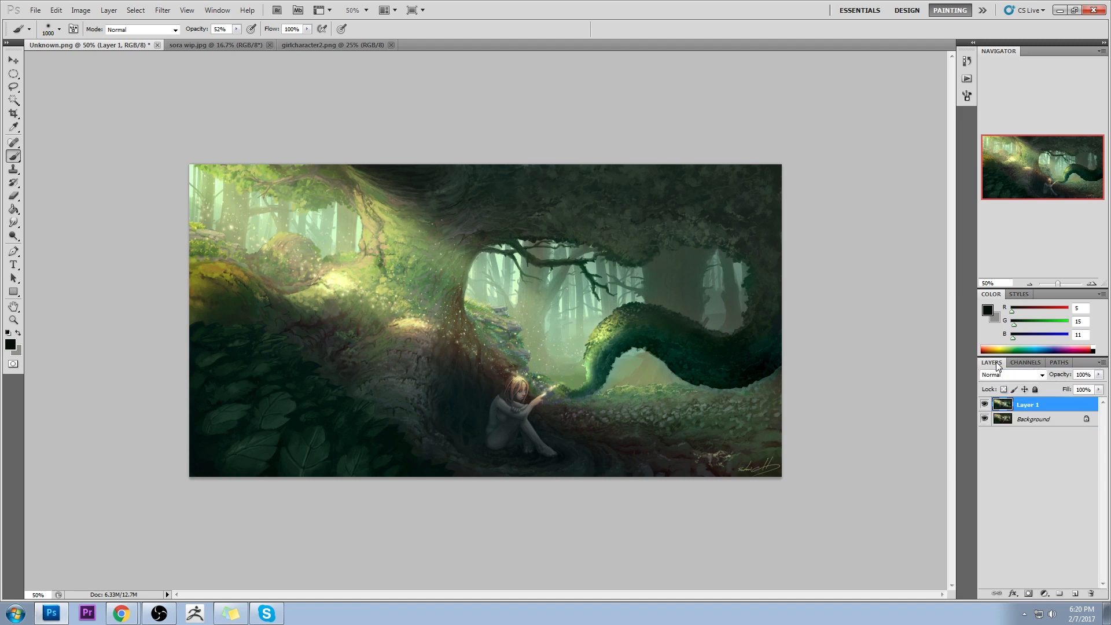
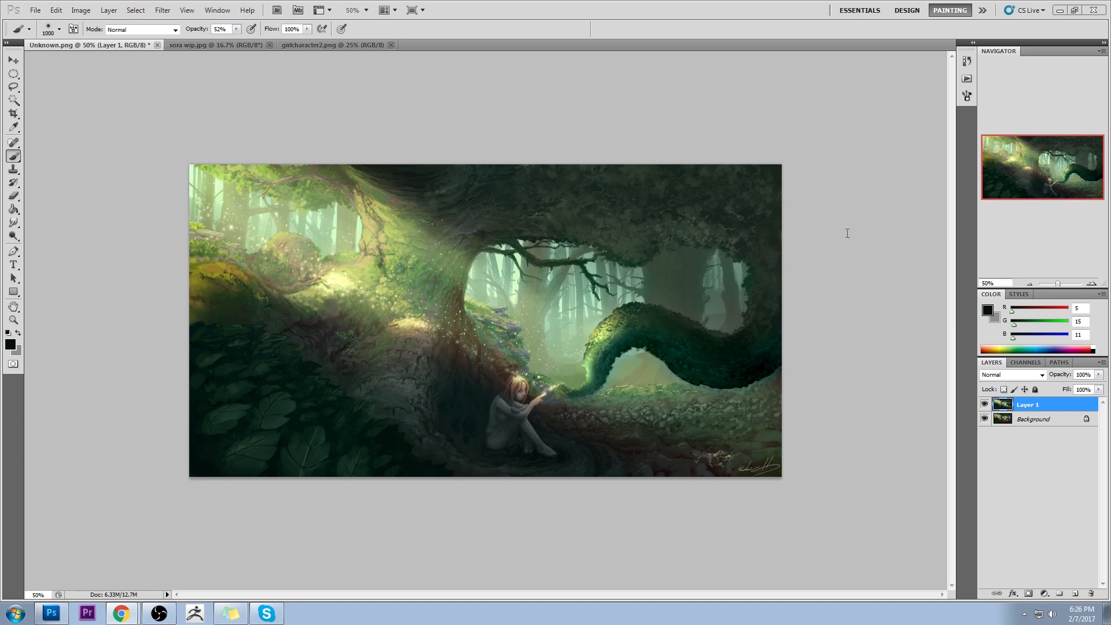
click(987, 310)
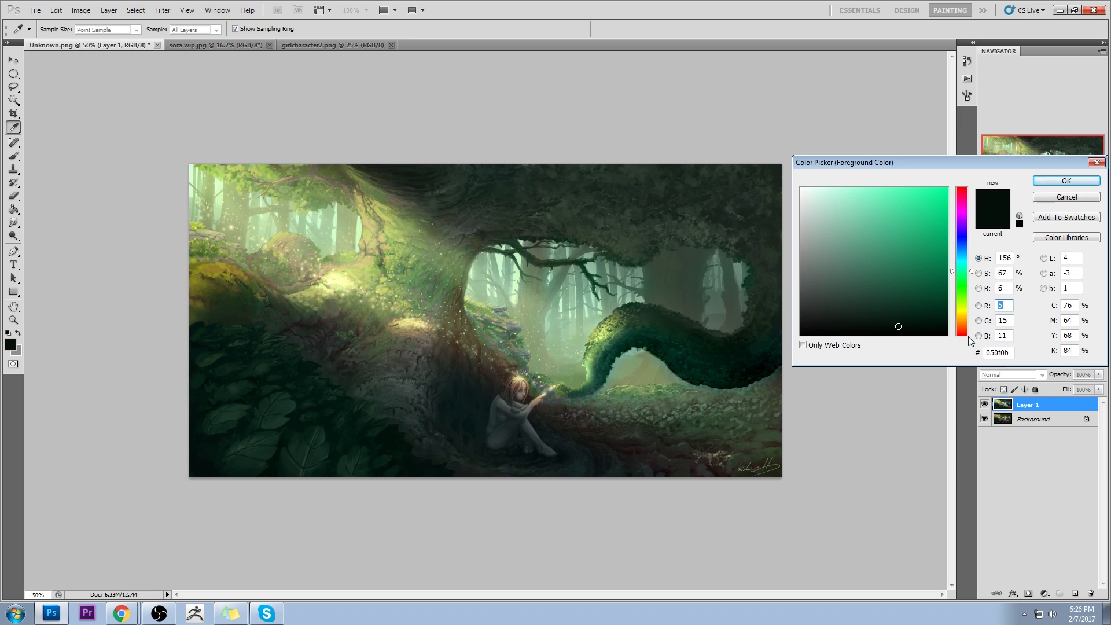
click(1067, 181)
key(b)
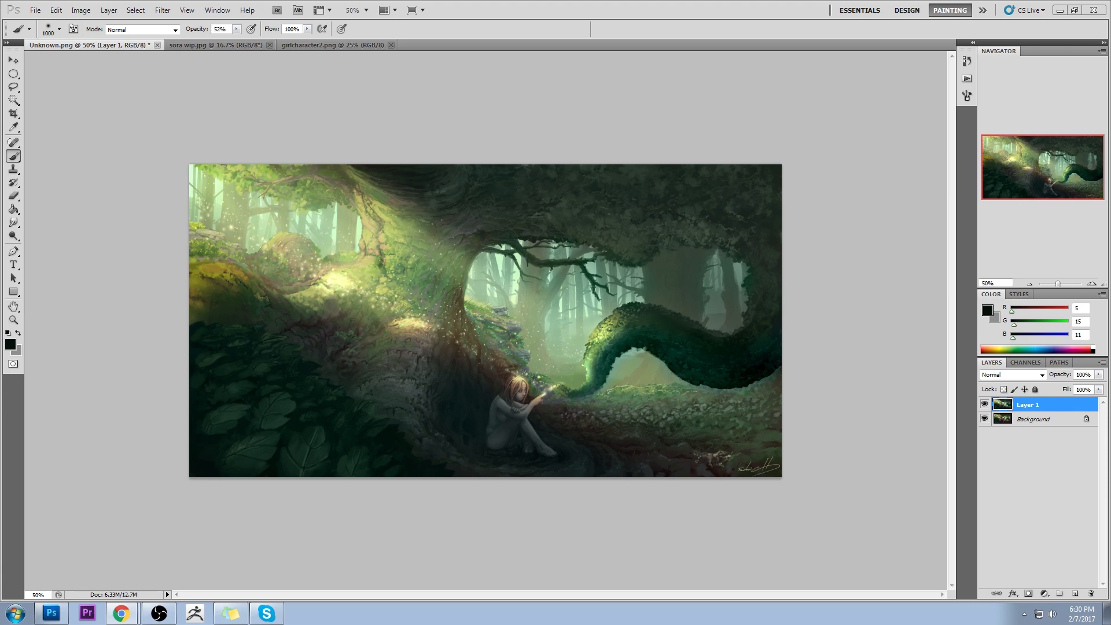
Flatten the forest painting and close Unknown.png, saving the changes
right_click(1061, 404)
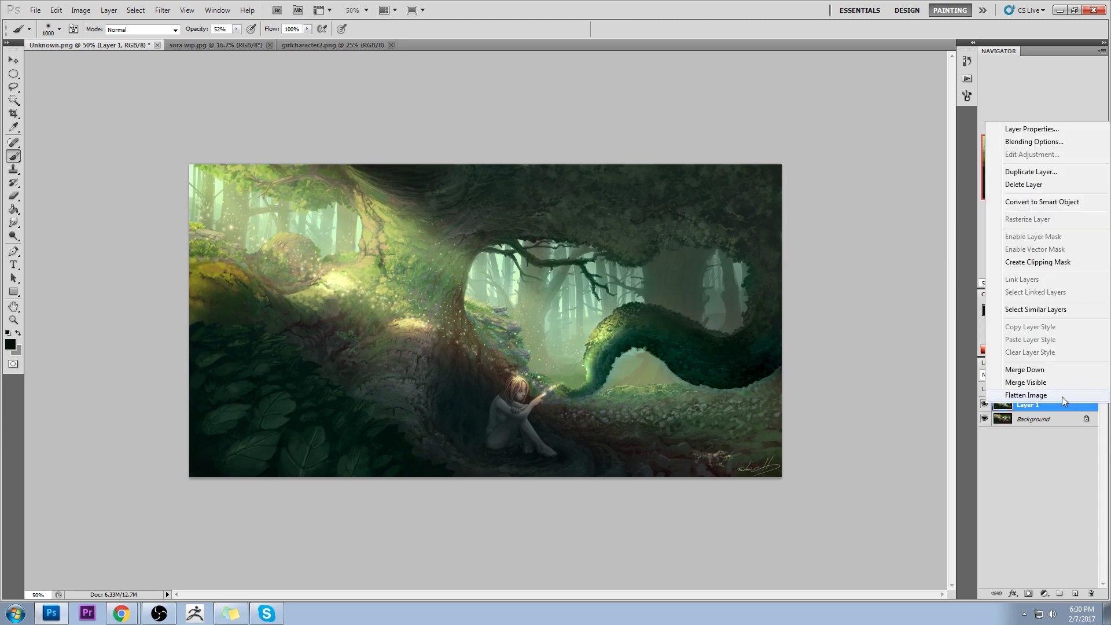
click(1061, 397)
click(132, 45)
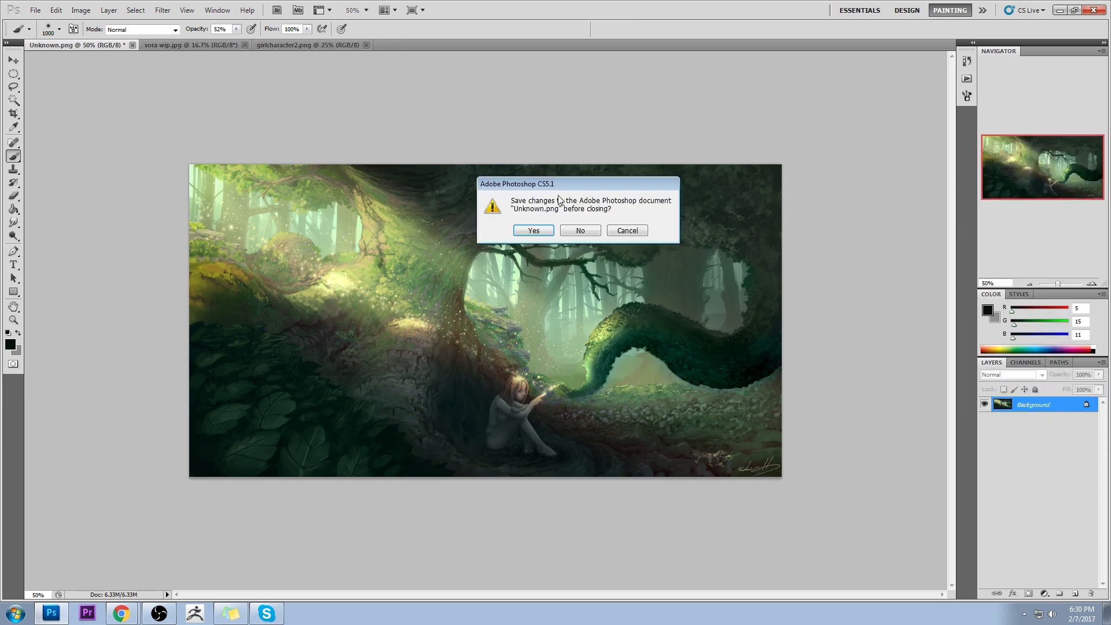
click(537, 231)
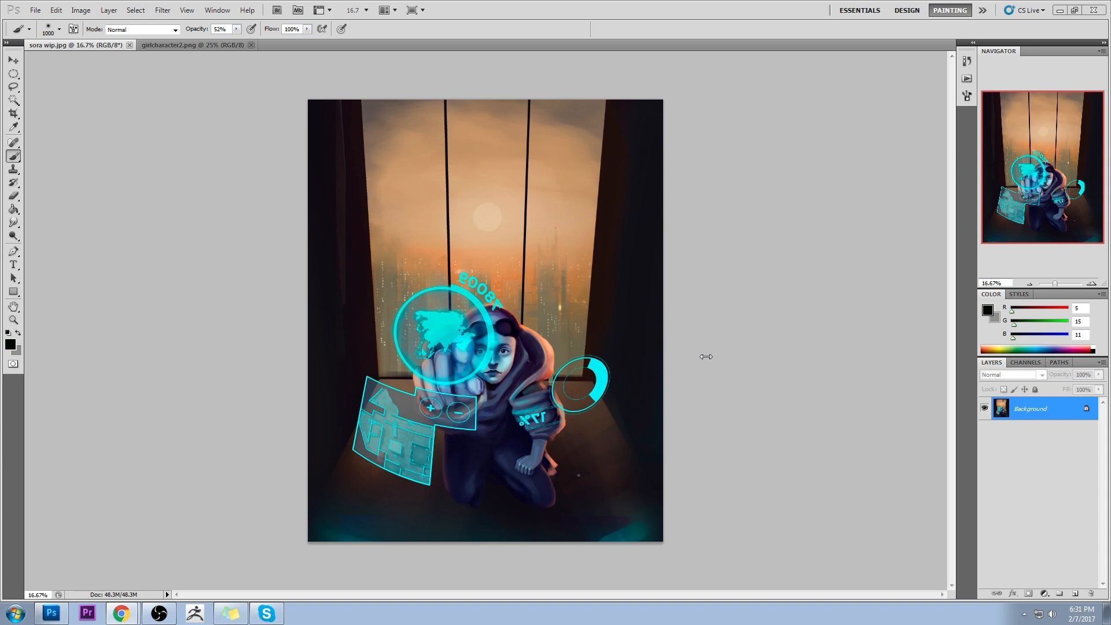
click(685, 307)
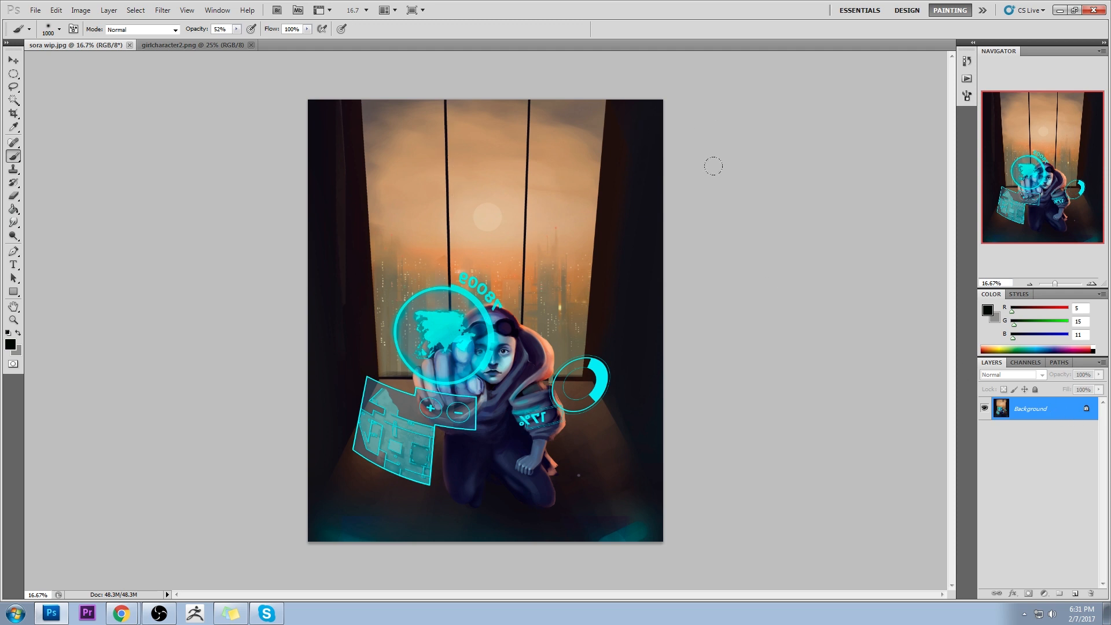
drag(706, 168, 688, 152)
click(13, 74)
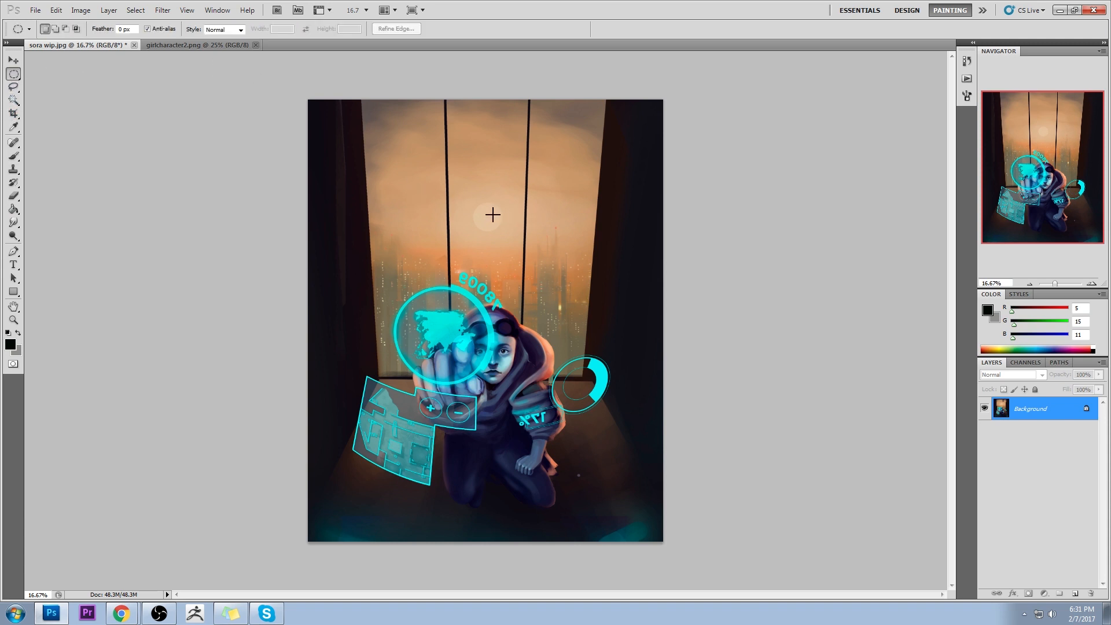
key(b)
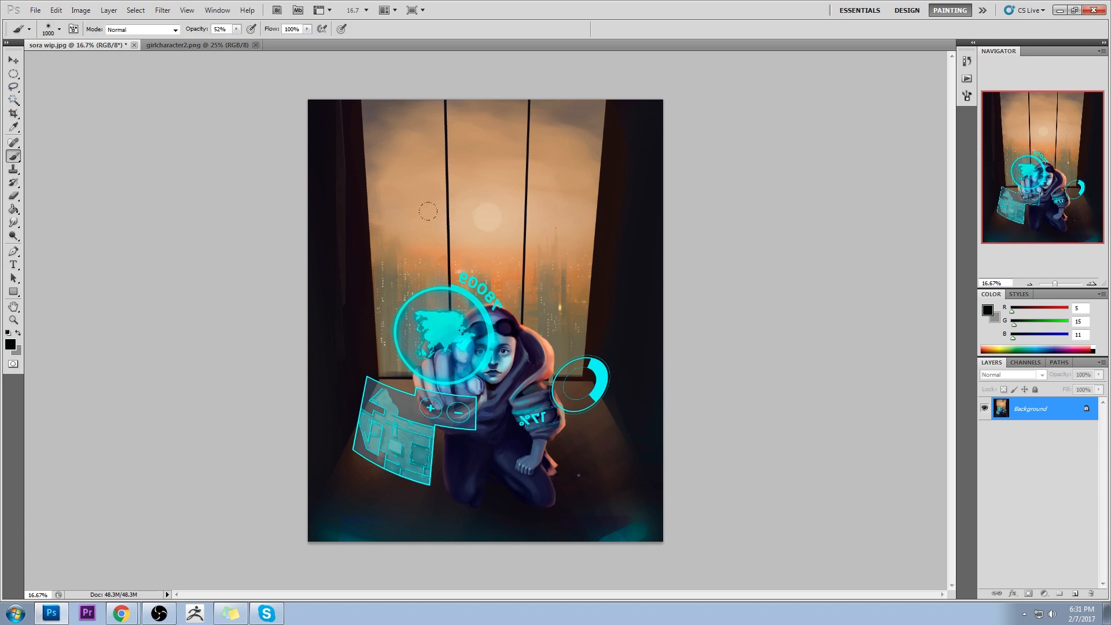
Choose the 175 px textured brush preset and set the foreground colour to pale yellow, R 255, G 231, B 156
right_click(462, 186)
click(554, 380)
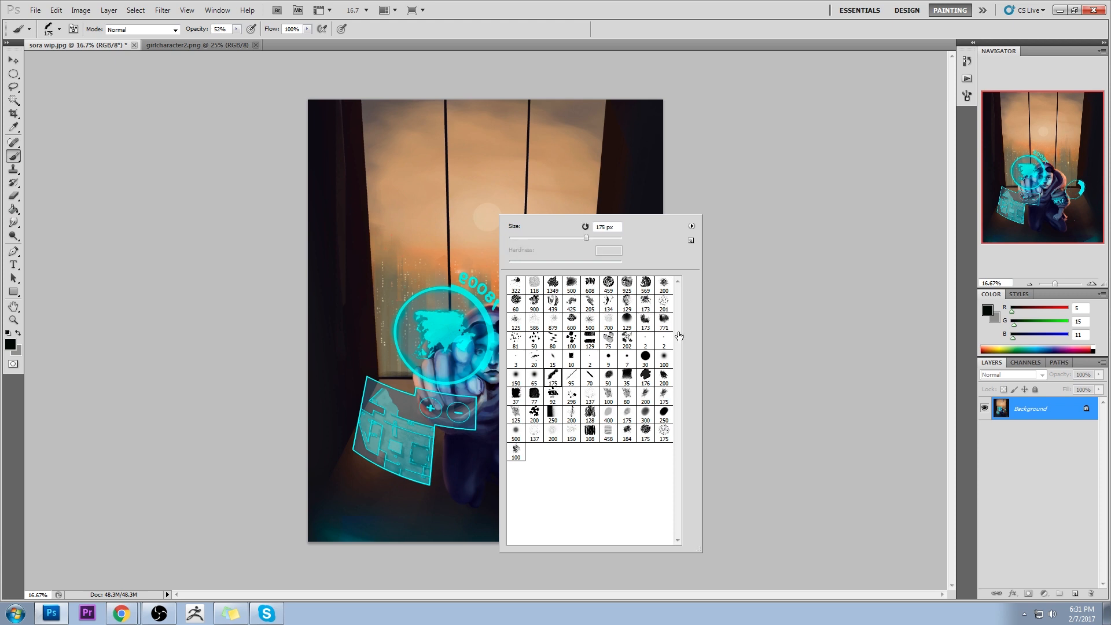
click(857, 269)
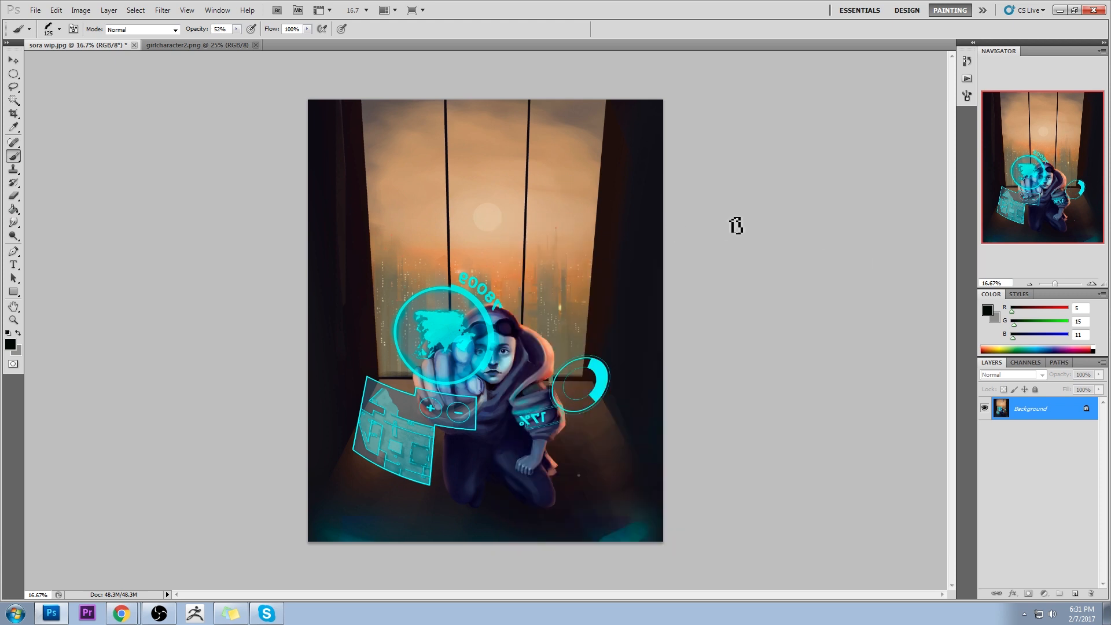
click(988, 311)
click(494, 215)
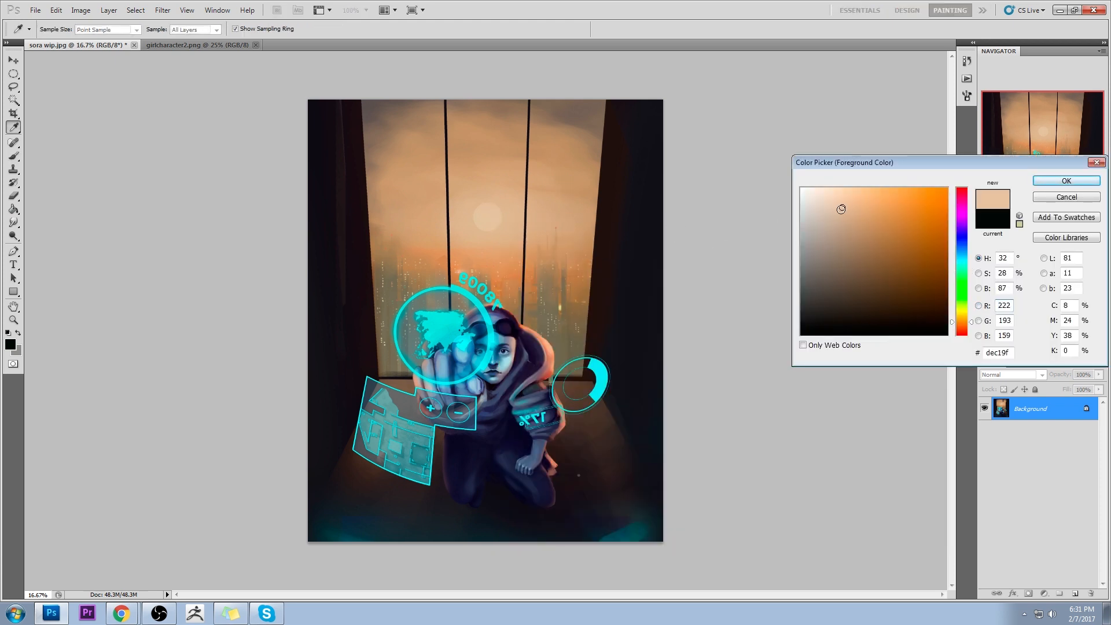
mouse_move(840, 207)
mouse_down()
mouse_move(792, 207)
mouse_move(858, 196)
mouse_move(835, 193)
mouse_move(872, 183)
mouse_move(859, 177)
mouse_up()
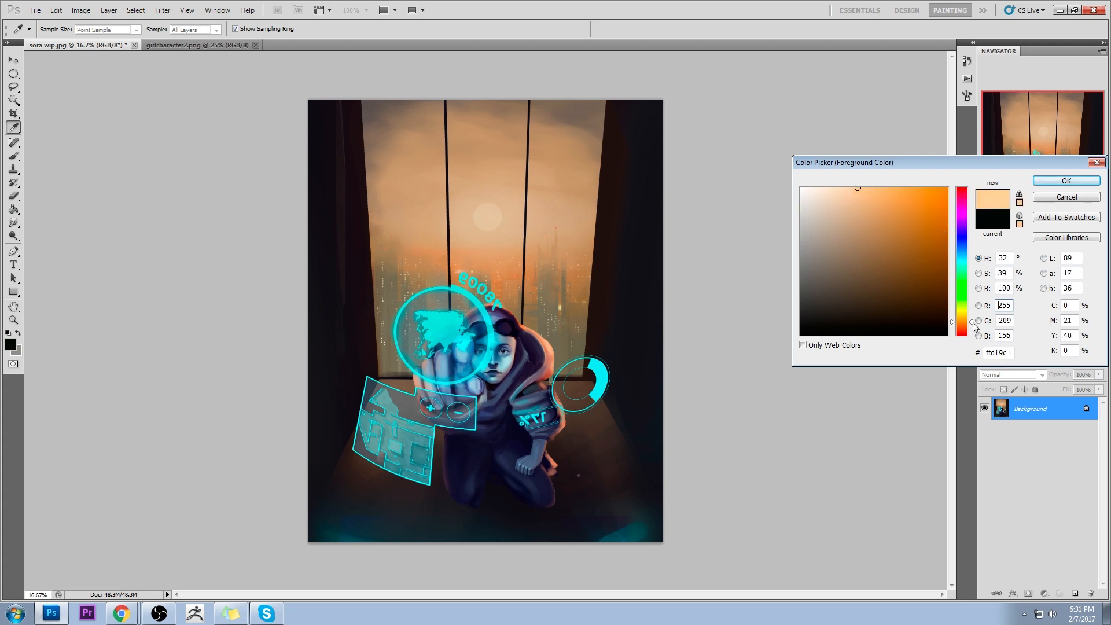
drag(973, 323, 973, 316)
click(1066, 182)
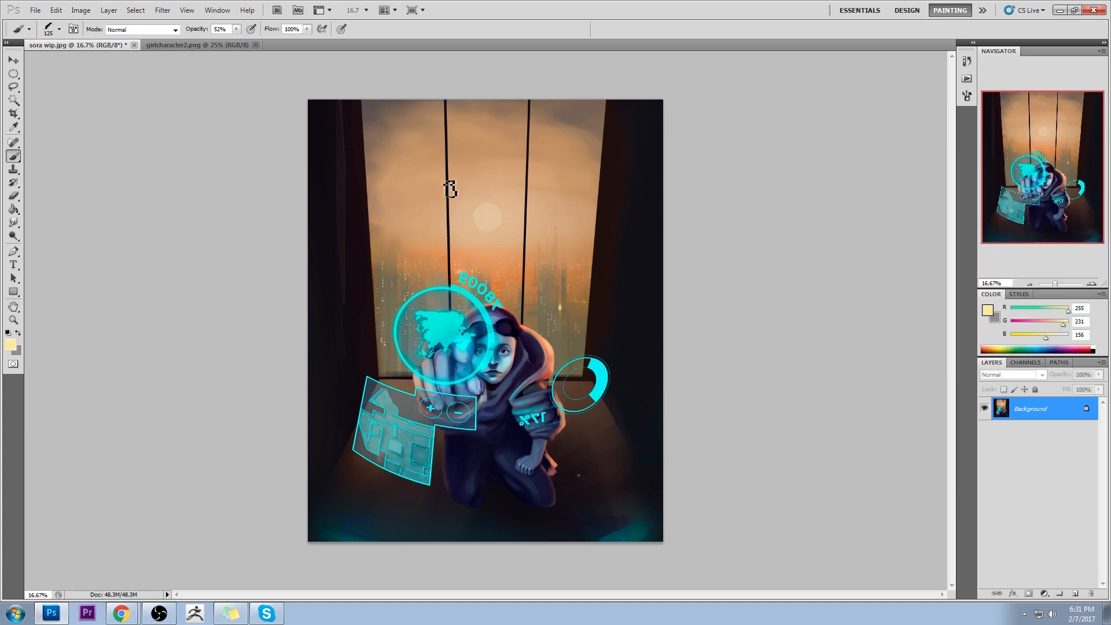
Select the faint sun disc behind the window with the Magic Wand at a tolerance of 5
click(17, 101)
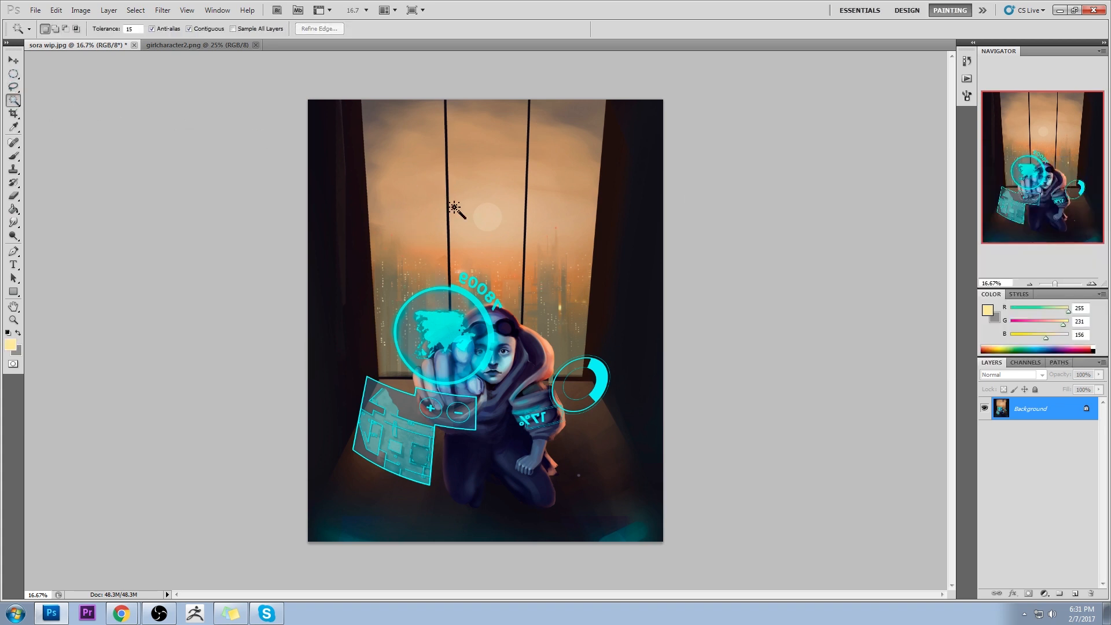
click(484, 213)
key(BackSpace)
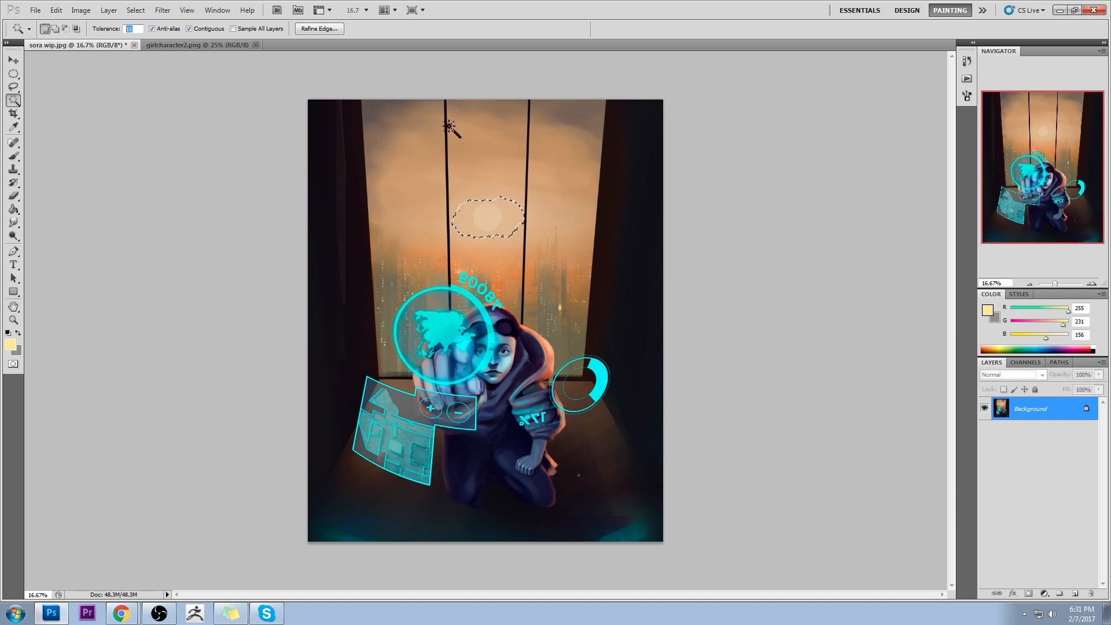
click(486, 215)
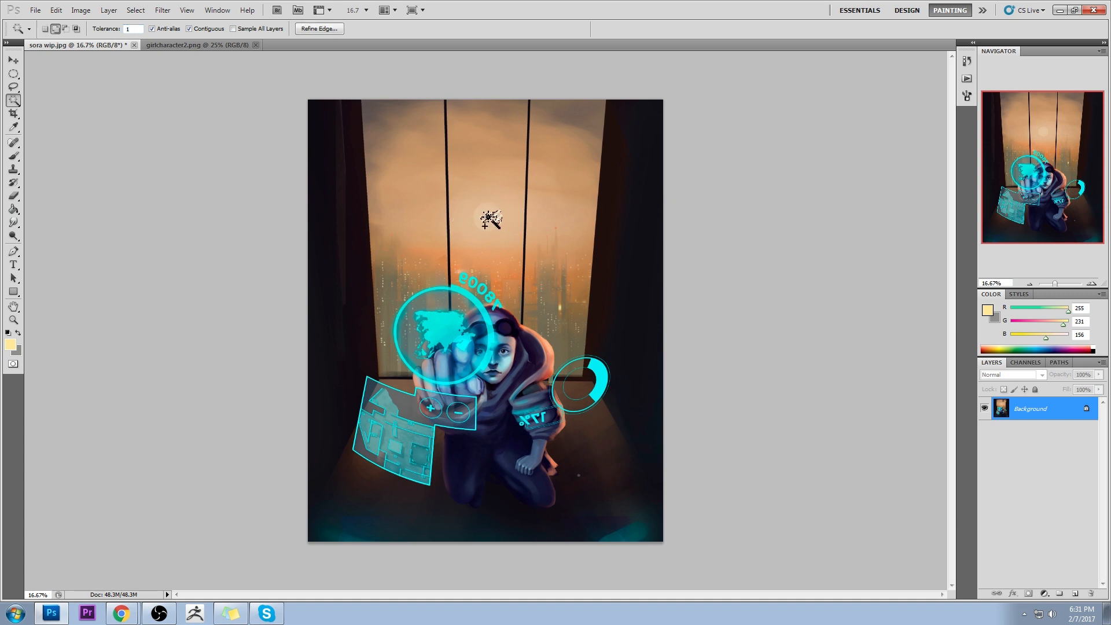
shift+click(489, 215)
drag(131, 28, 113, 39)
text(5)
key(ctrl+d)
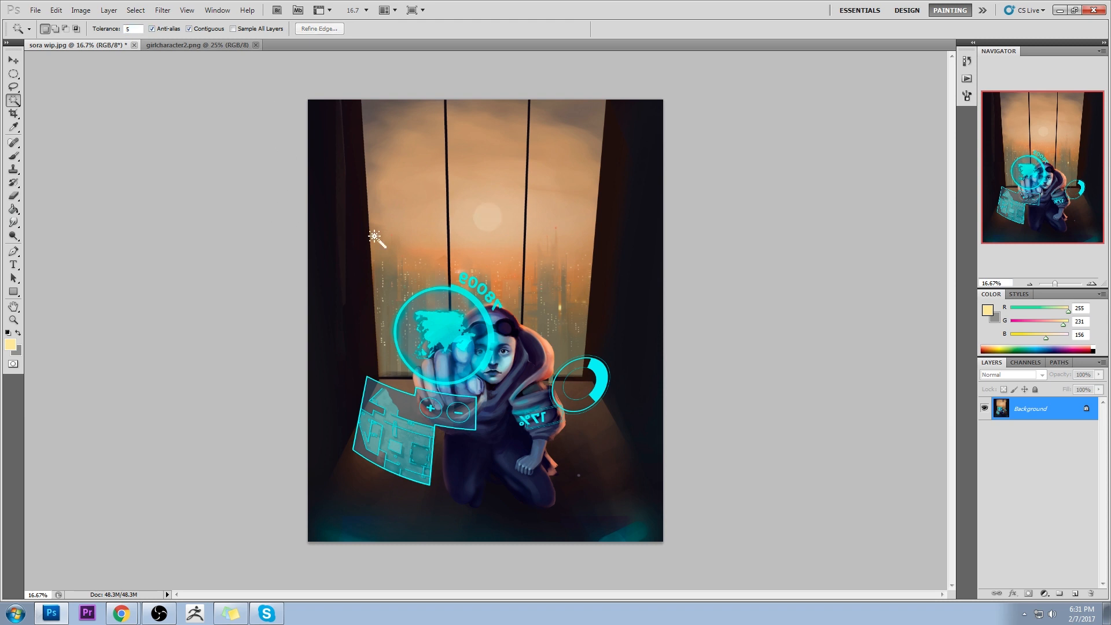
click(493, 219)
Hide the selection outline and paint the selected sun disc with the pale yellow foreground colour
key(ctrl+u)
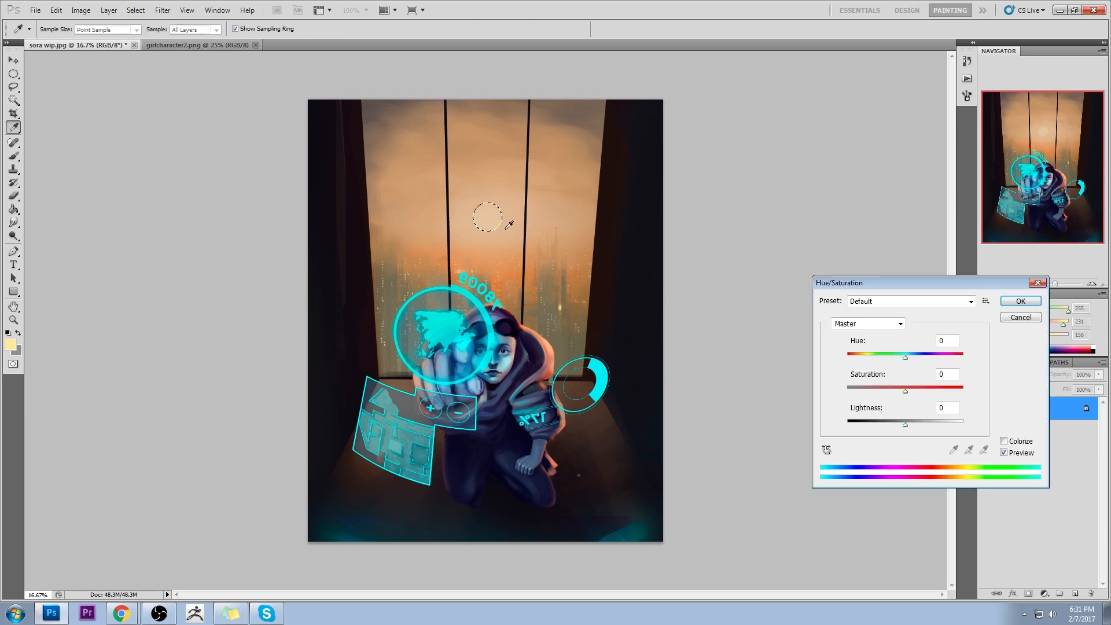
key(Escape)
key(b)
key(ctrl+h)
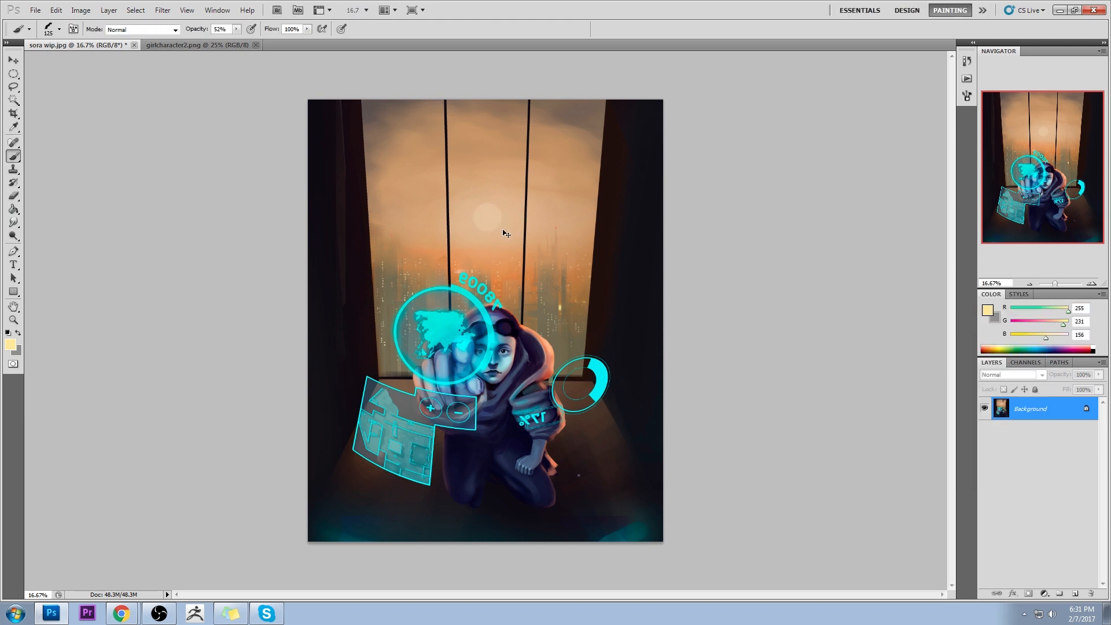
drag(521, 216, 466, 225)
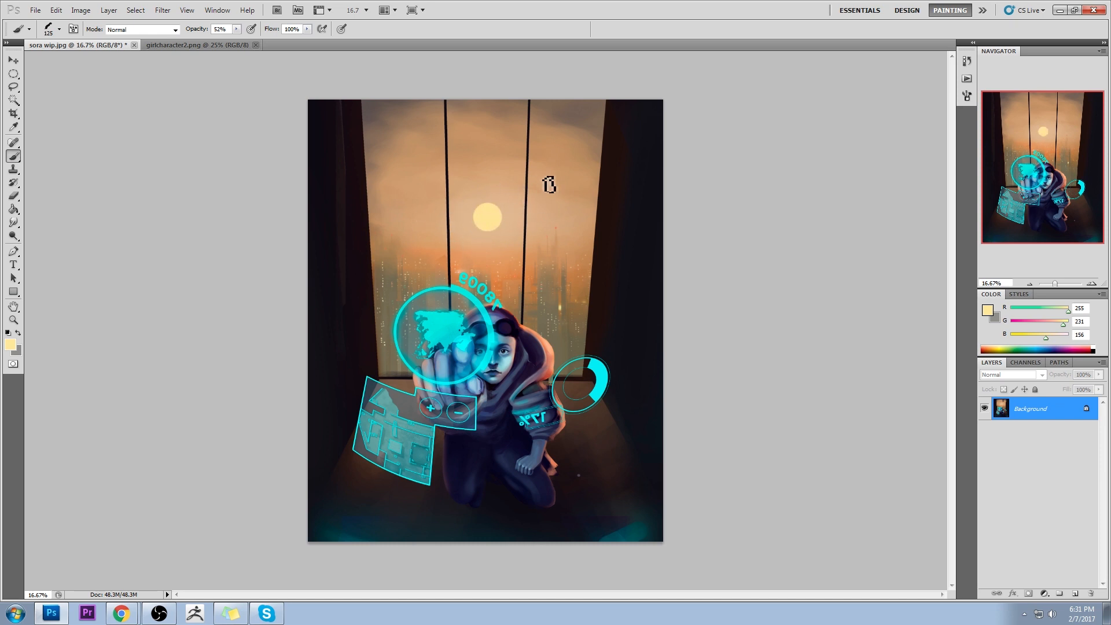
Lighten the foreground colour to R 255, G 239, B 189 and enlarge the 100 px brush
right_click(529, 243)
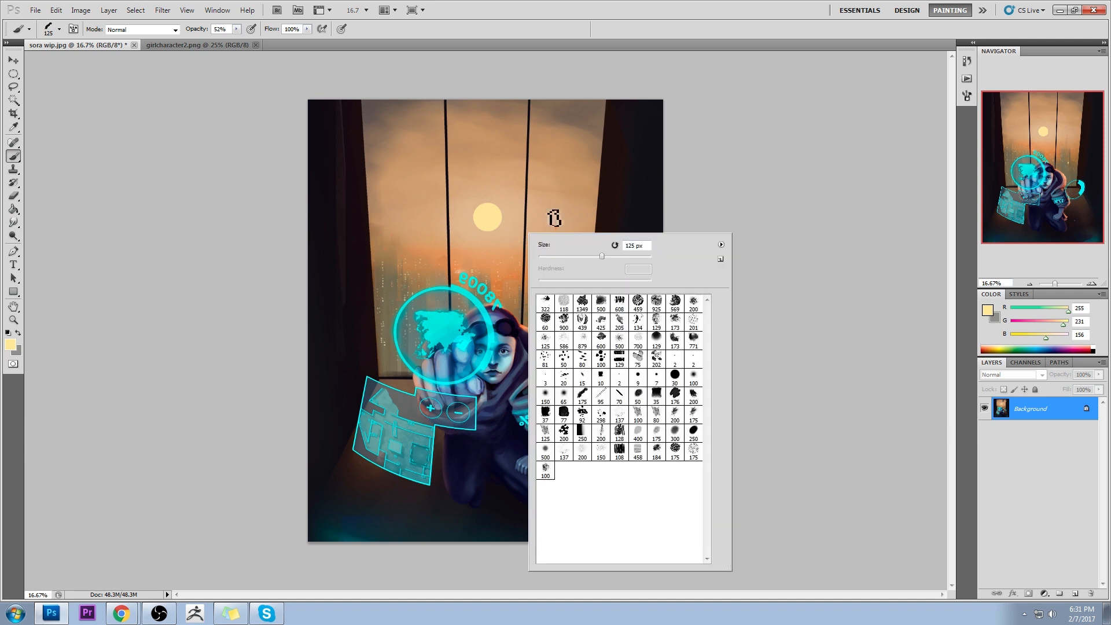
click(986, 312)
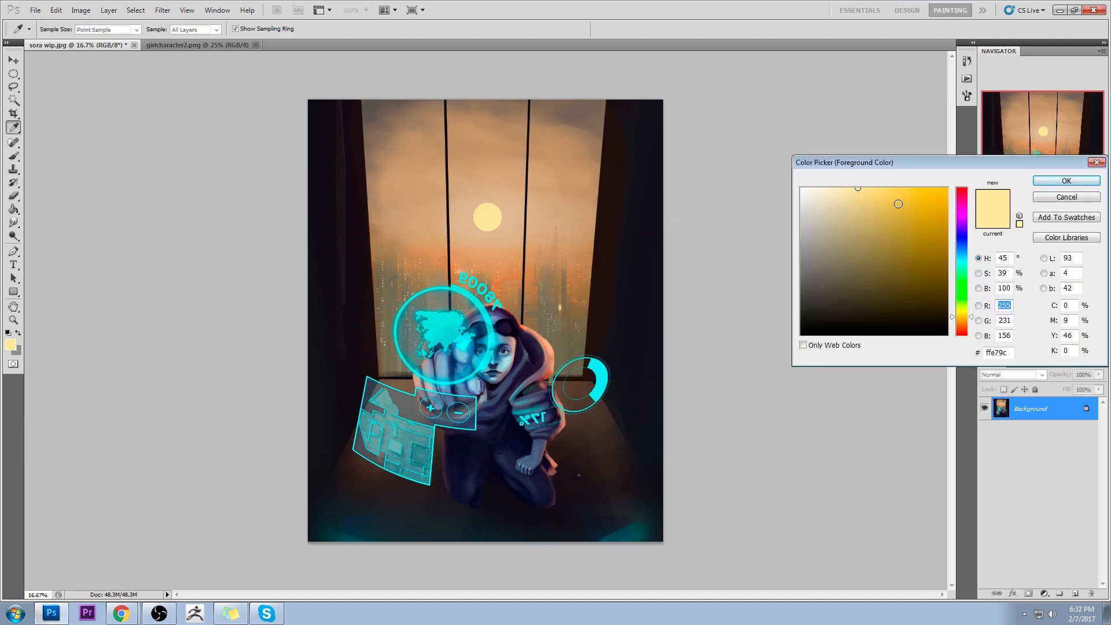
drag(857, 188, 839, 188)
click(1057, 183)
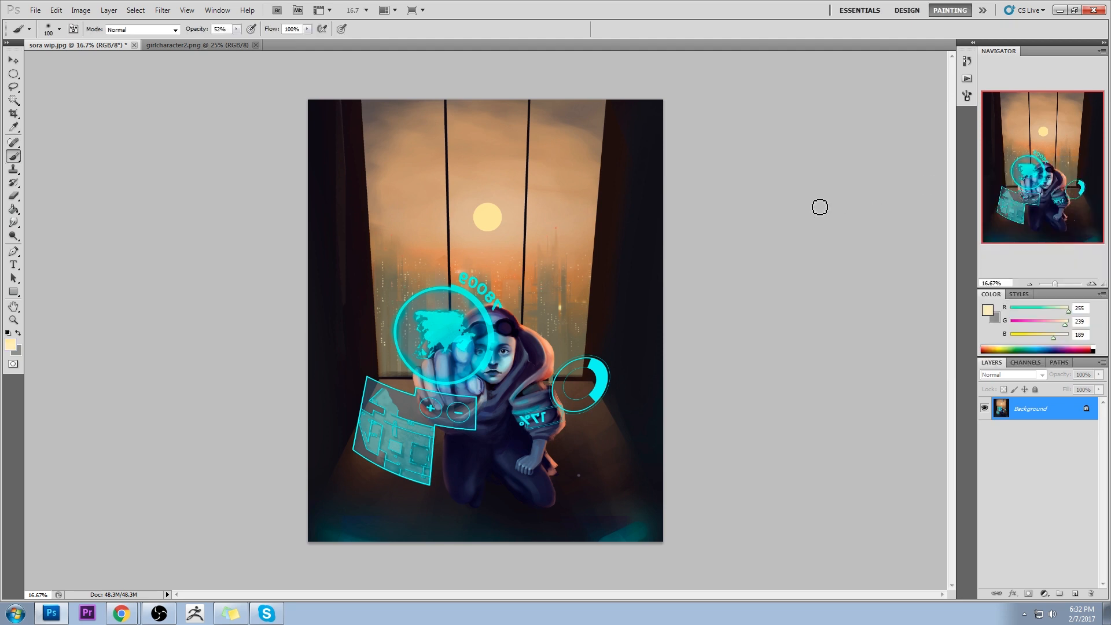
key(bracketright)
key(bracketright)
Deselect the sun disc
key(m)
right_click(536, 234)
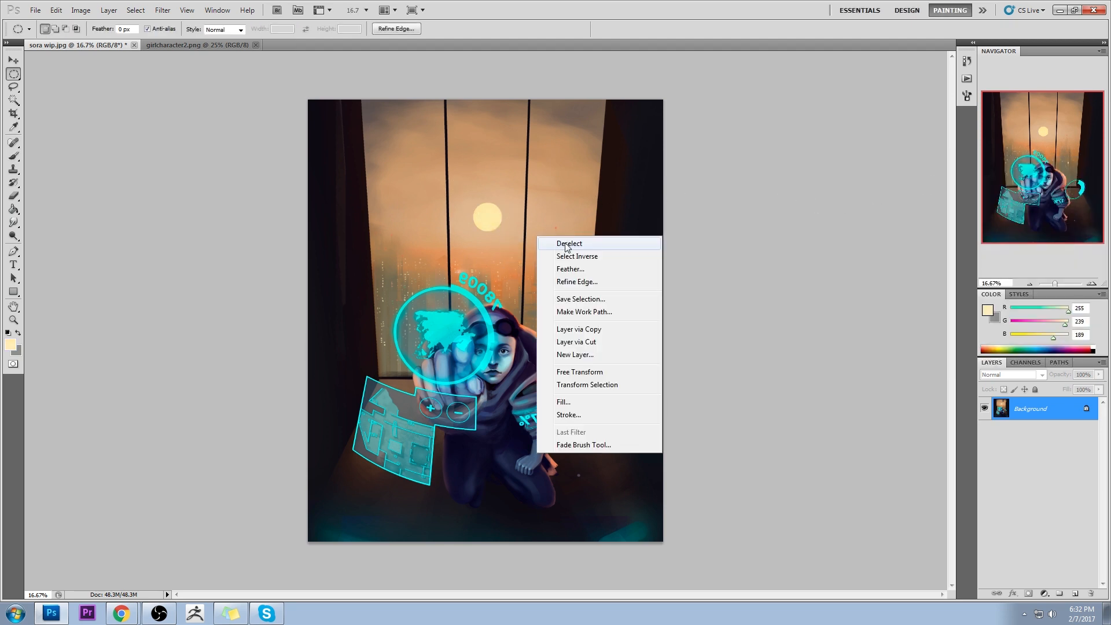
click(564, 237)
Soften the edge of the sun disc with the Blur tool at 100% strength
click(16, 238)
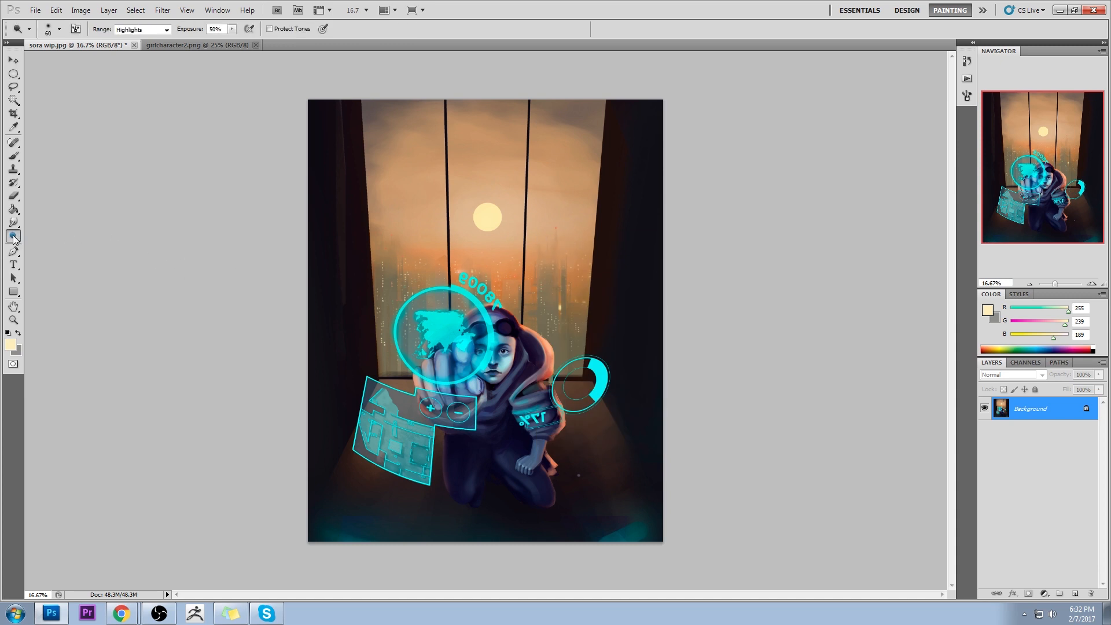
right_click(15, 237)
click(61, 238)
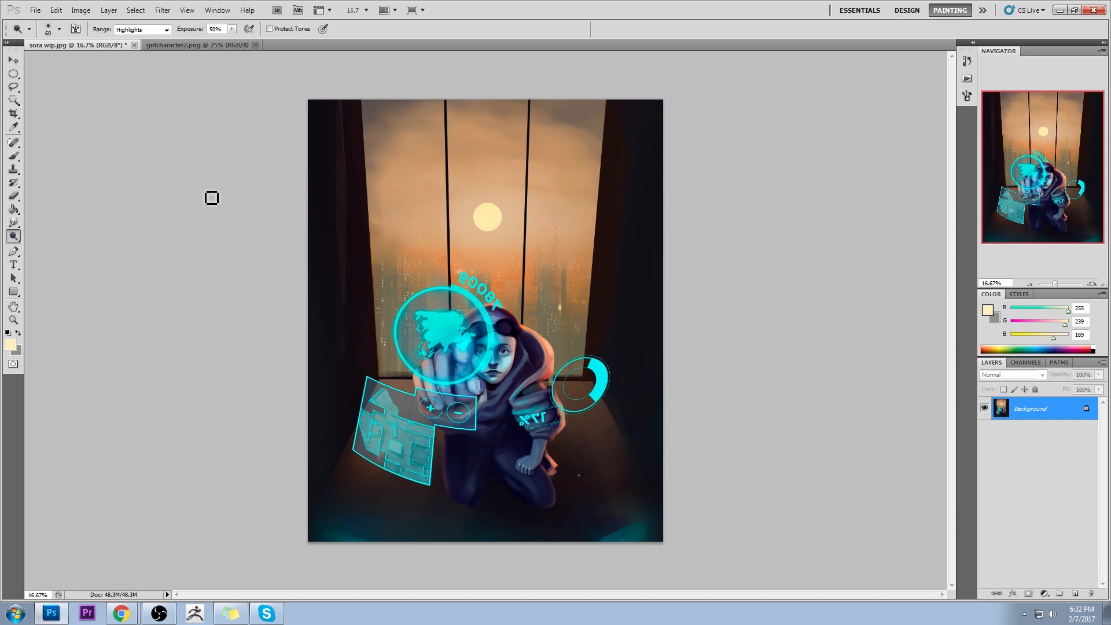
right_click(15, 238)
click(42, 246)
click(14, 223)
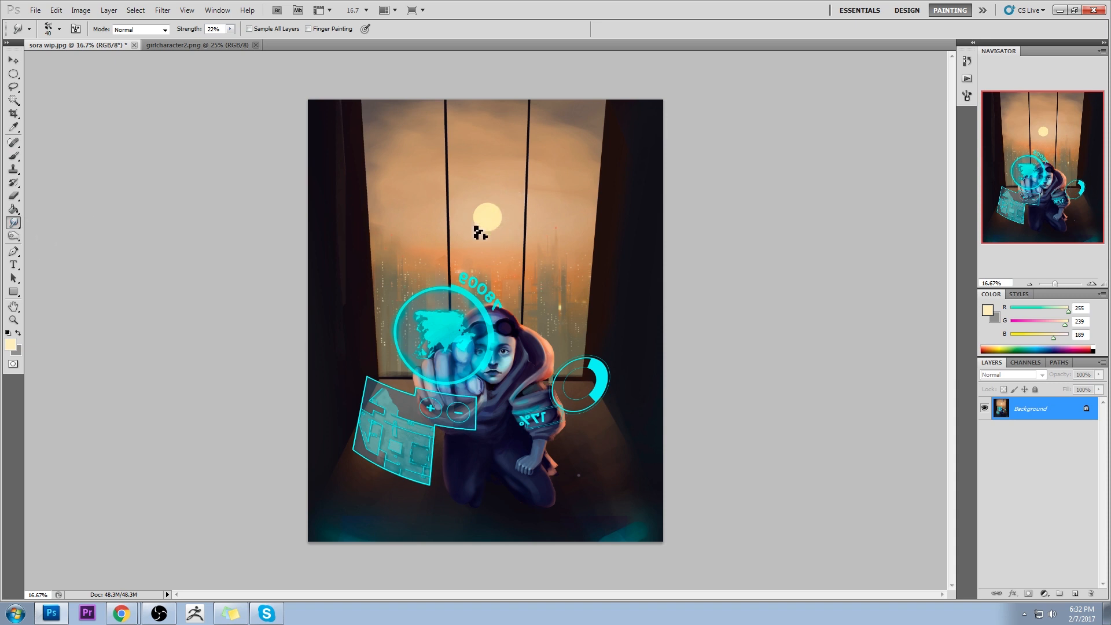
right_click(14, 222)
click(51, 222)
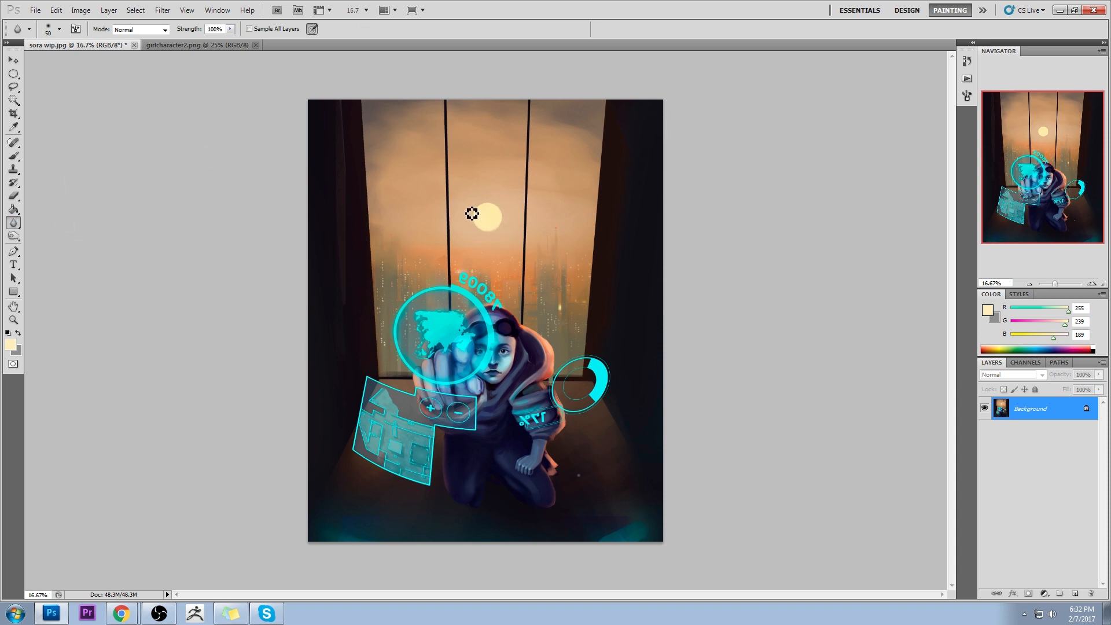
mouse_move(500, 220)
mouse_down()
mouse_move(478, 206)
mouse_move(517, 194)
mouse_move(480, 246)
mouse_move(489, 251)
mouse_move(506, 223)
mouse_move(488, 234)
mouse_move(501, 212)
mouse_up()
Add a new layer and lasso the floor areas on both sides of the kneeling figure
click(1074, 594)
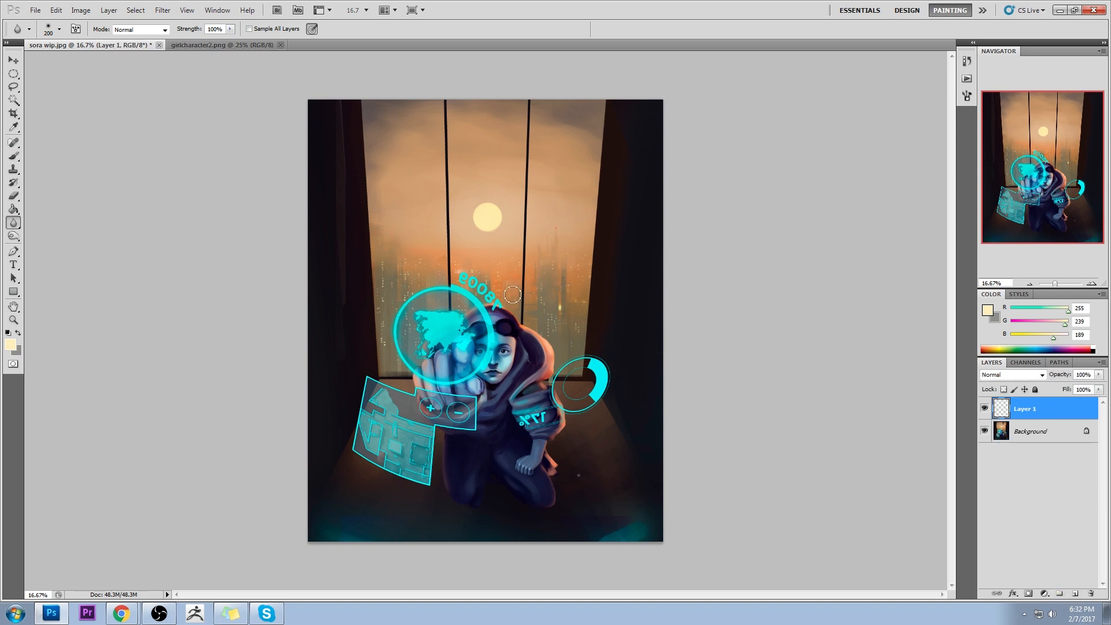
key(b)
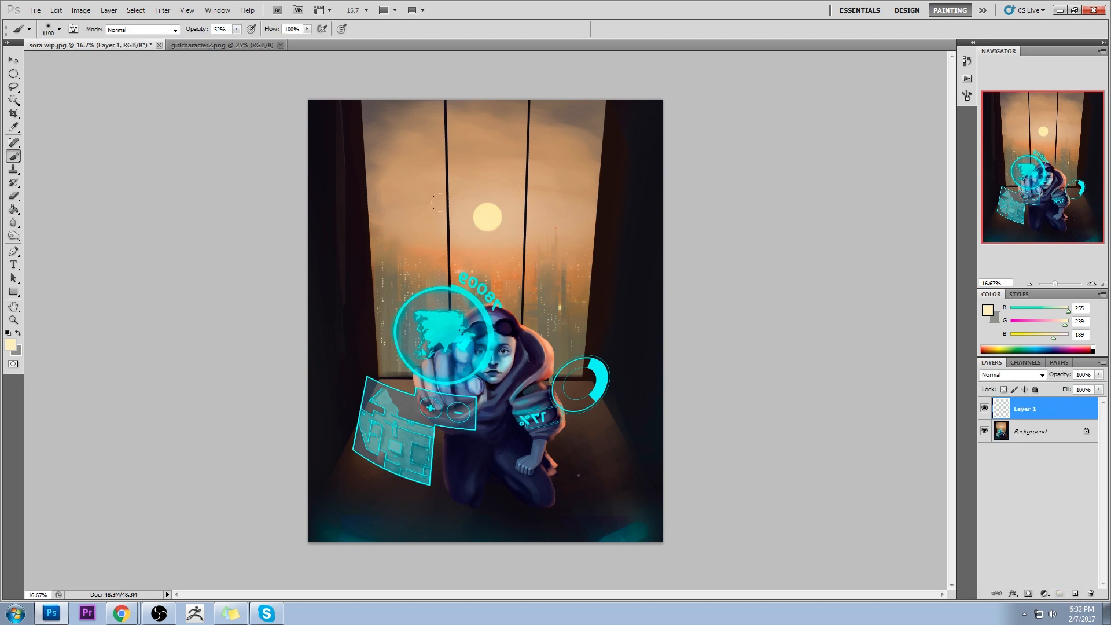
key(l)
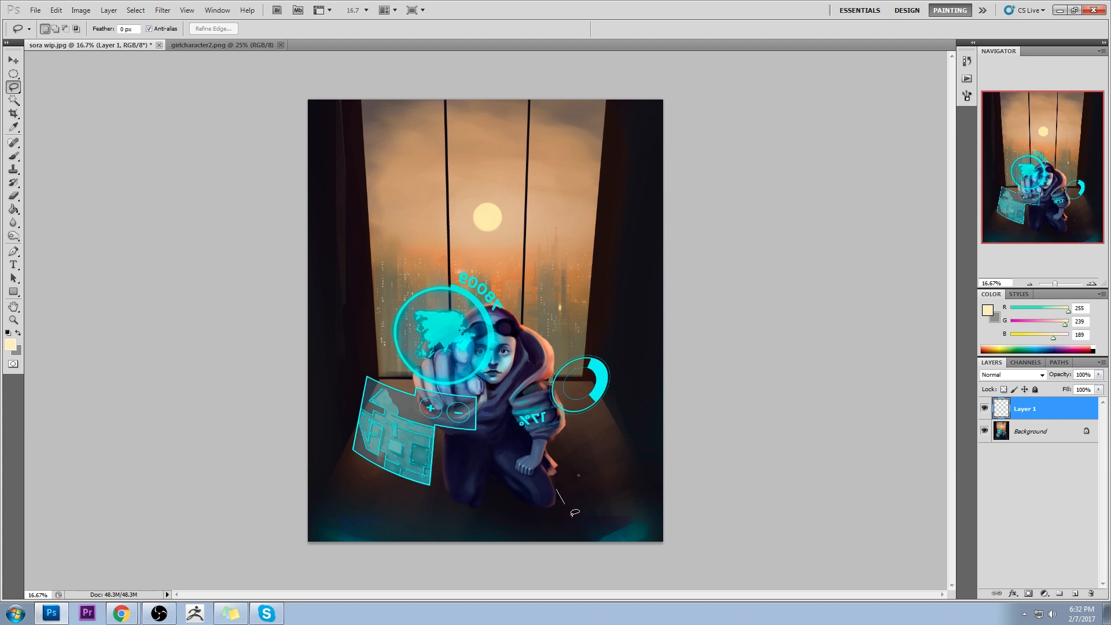
mouse_move(574, 511)
mouse_down()
mouse_move(601, 563)
mouse_move(673, 532)
mouse_move(585, 410)
mouse_up()
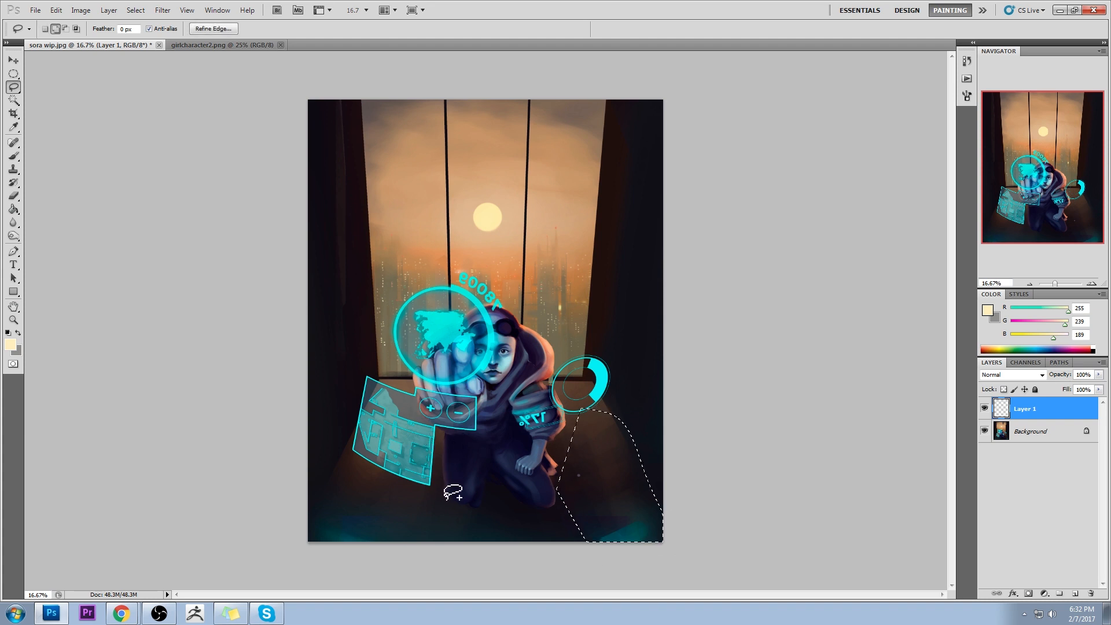
mouse_move(447, 483)
mouse_down()
mouse_move(434, 579)
mouse_move(310, 572)
mouse_move(290, 553)
mouse_move(347, 448)
mouse_move(424, 405)
mouse_up()
drag(447, 441, 446, 486)
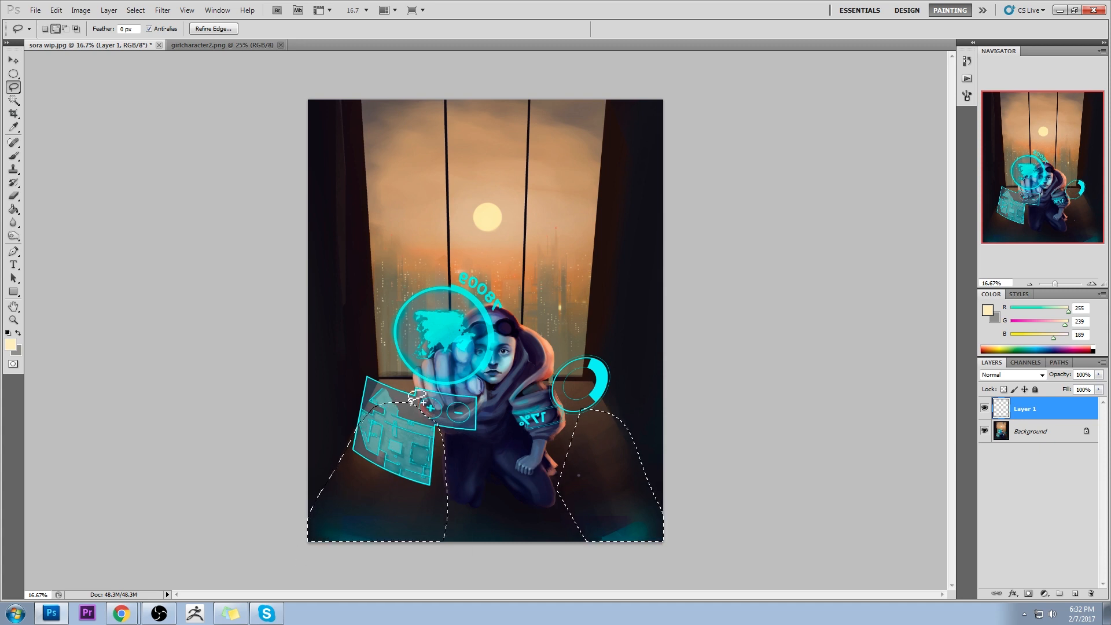
Trim the floor selection around the figure's legs and arm, and add the narrow gap between the knees
key(alt)
key(shift)
key(alt)
drag(446, 564, 485, 447)
mouse_move(444, 477)
mouse_down()
mouse_move(444, 448)
mouse_move(408, 610)
mouse_move(520, 412)
mouse_up()
mouse_move(442, 504)
mouse_down()
mouse_move(478, 439)
mouse_move(522, 461)
mouse_move(458, 331)
mouse_move(476, 465)
mouse_move(501, 479)
mouse_move(495, 500)
mouse_up()
key(ctrl+z)
mouse_move(495, 453)
mouse_down()
mouse_move(491, 476)
mouse_move(496, 453)
mouse_up()
Paint soft tan light (R 200, G 165, B 127) over the selected floor with a 1400 px brush at 22% opacity
key(b)
alt+click(496, 215)
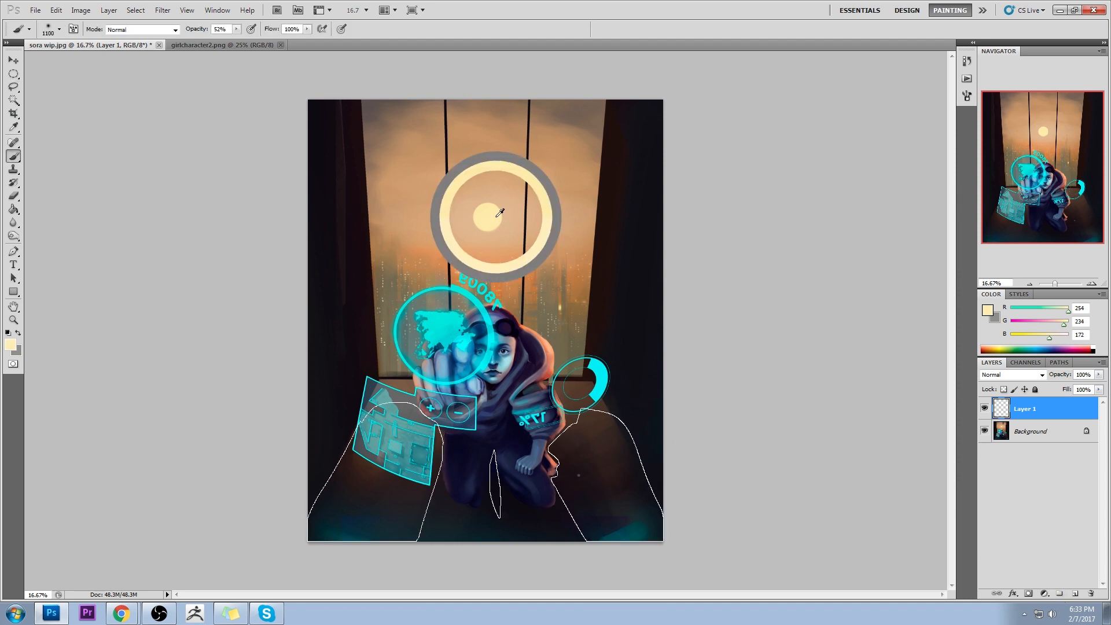
drag(237, 28, 219, 40)
key(bracketright)
key(bracketright)
key(bracketright)
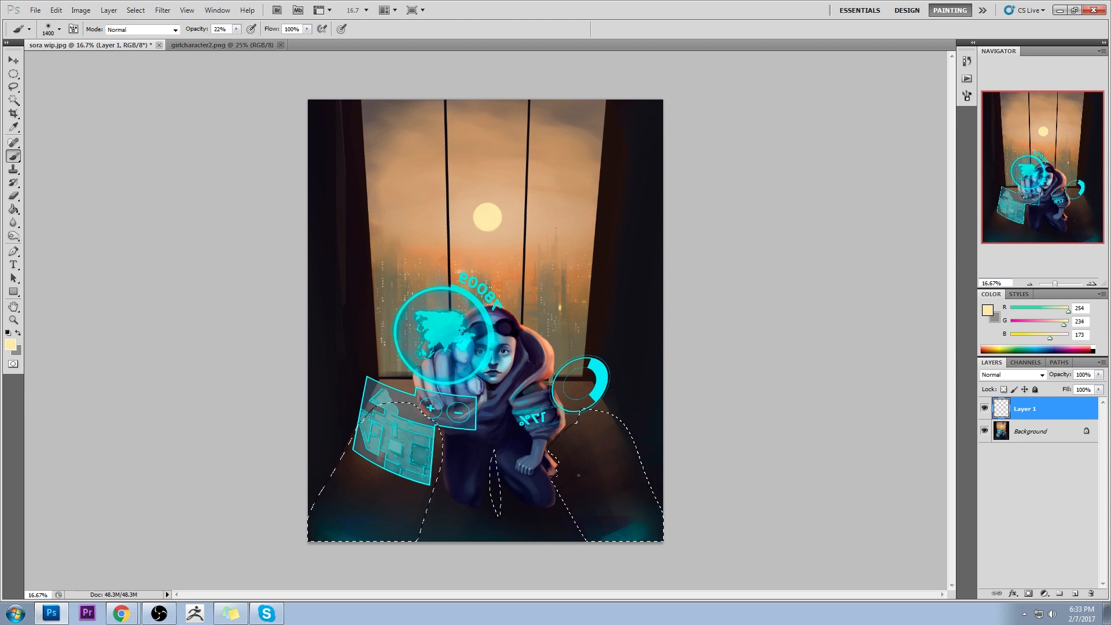
alt+click(533, 391)
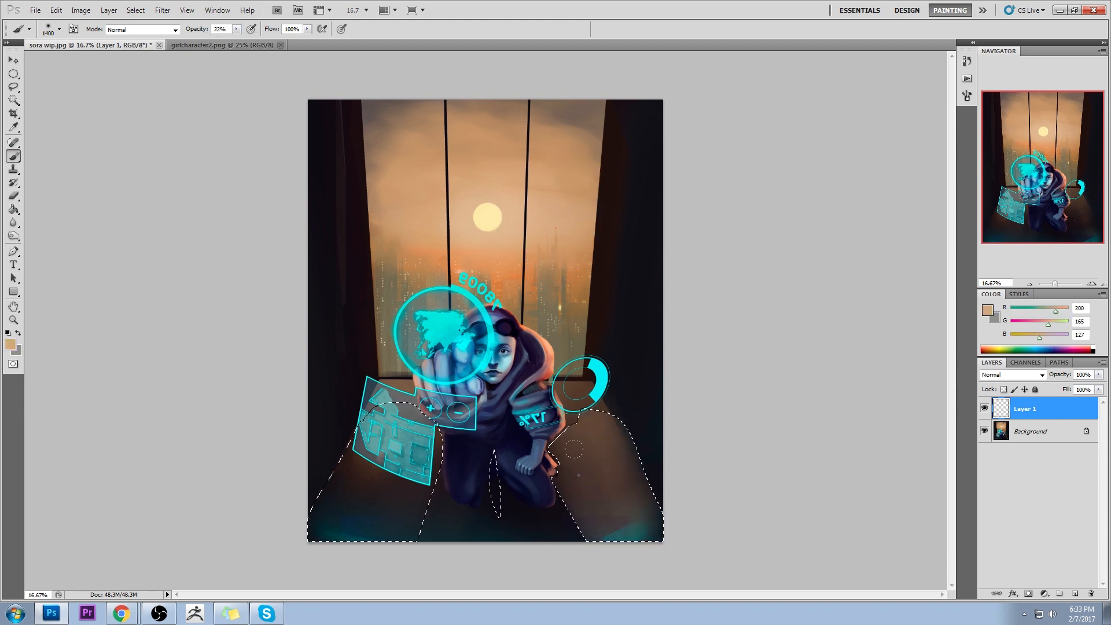
drag(573, 449, 591, 475)
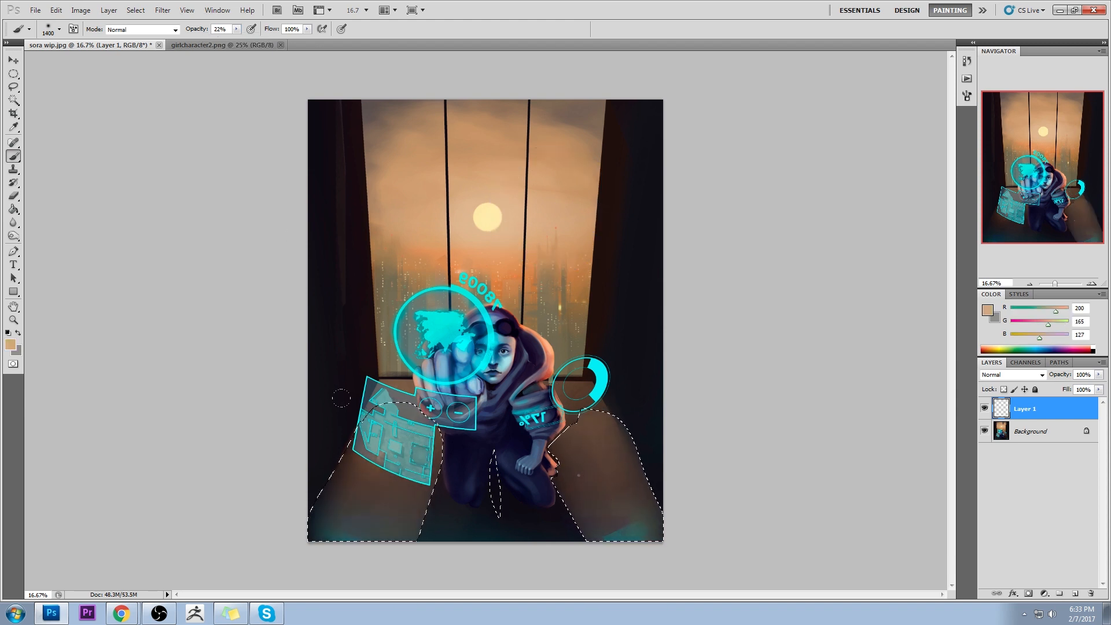
drag(341, 398, 469, 433)
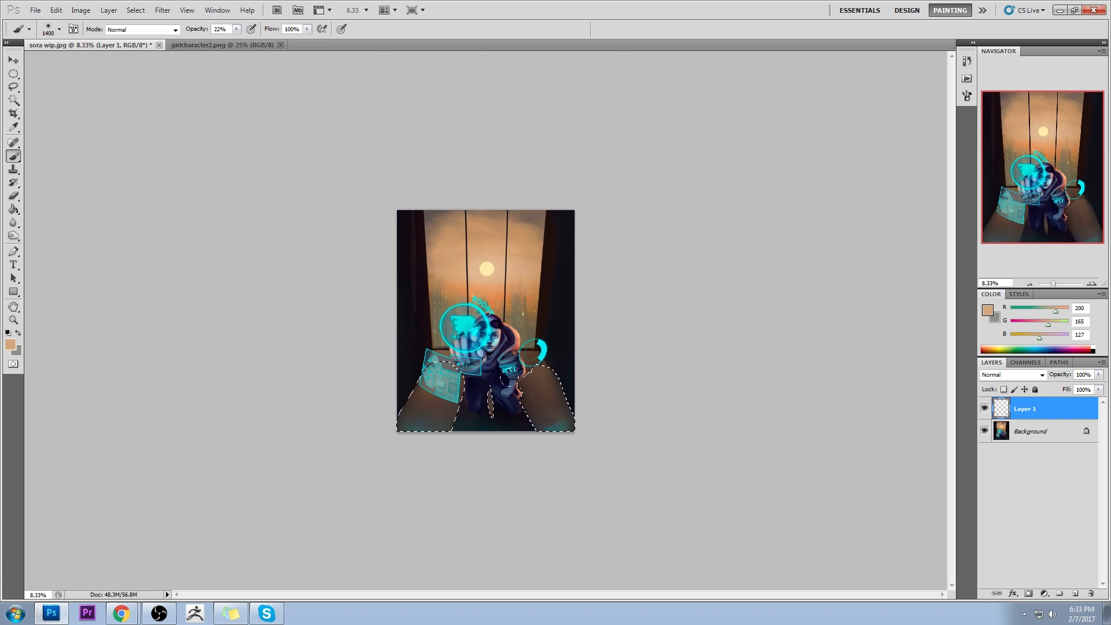
Deselect the floor areas
key(alt)
key(m)
right_click(512, 356)
click(539, 363)
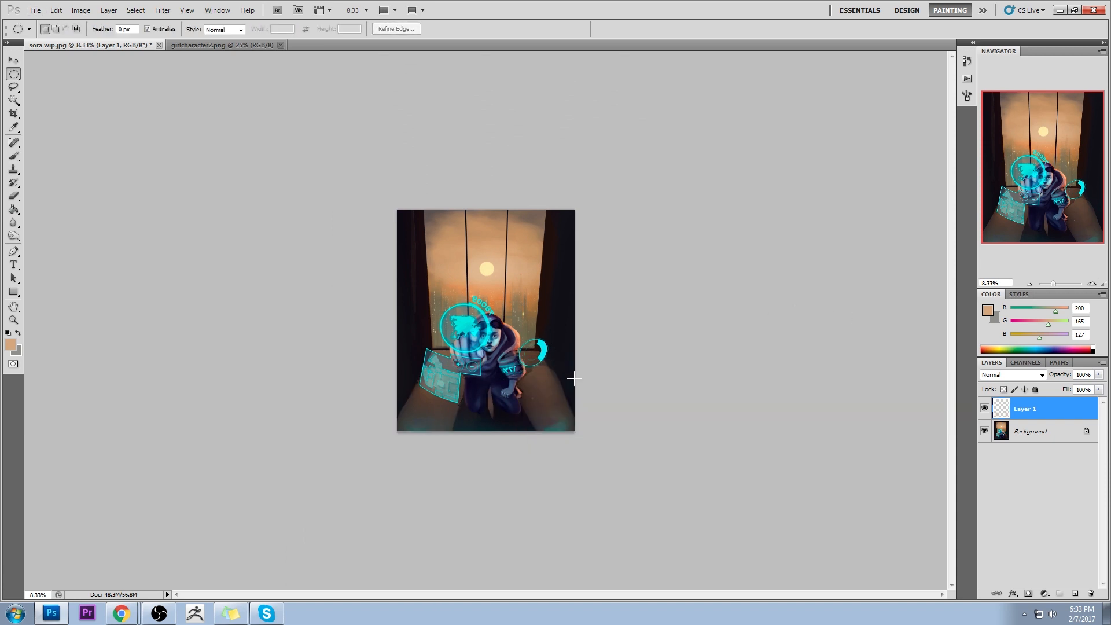
Smudge the far end of the floor light below the round gauge hologram at 22% strength, and reduce the tip to 125 px
key(b)
alt+click(543, 377)
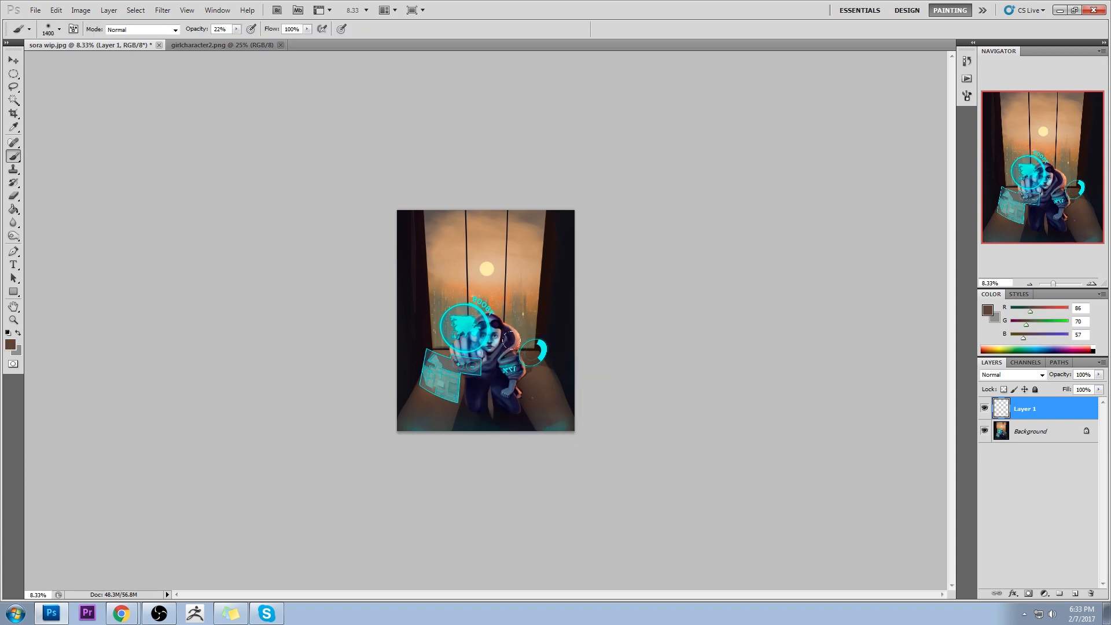
drag(13, 223, 47, 245)
key(bracketright)
key(bracketright)
key(bracketright)
key(bracketright)
key(bracketright)
key(bracketright)
key(bracketright)
key(bracketright)
key(bracketright)
key(bracketright)
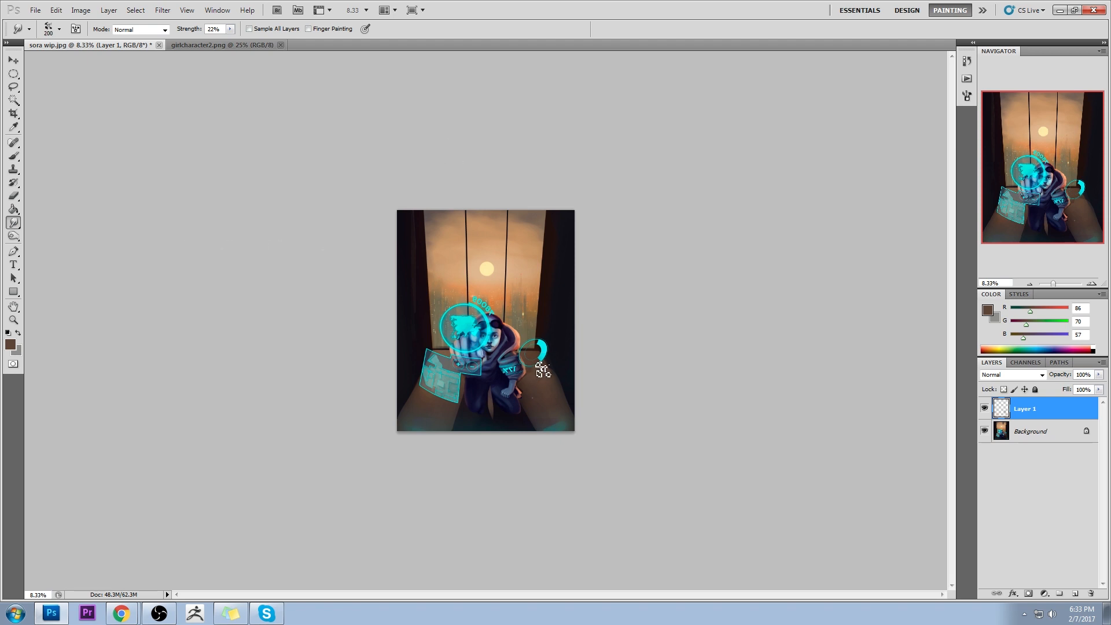
drag(543, 367, 548, 372)
key(bracketleft)
key(bracketleft)
key(bracketleft)
key(ctrl+plus)
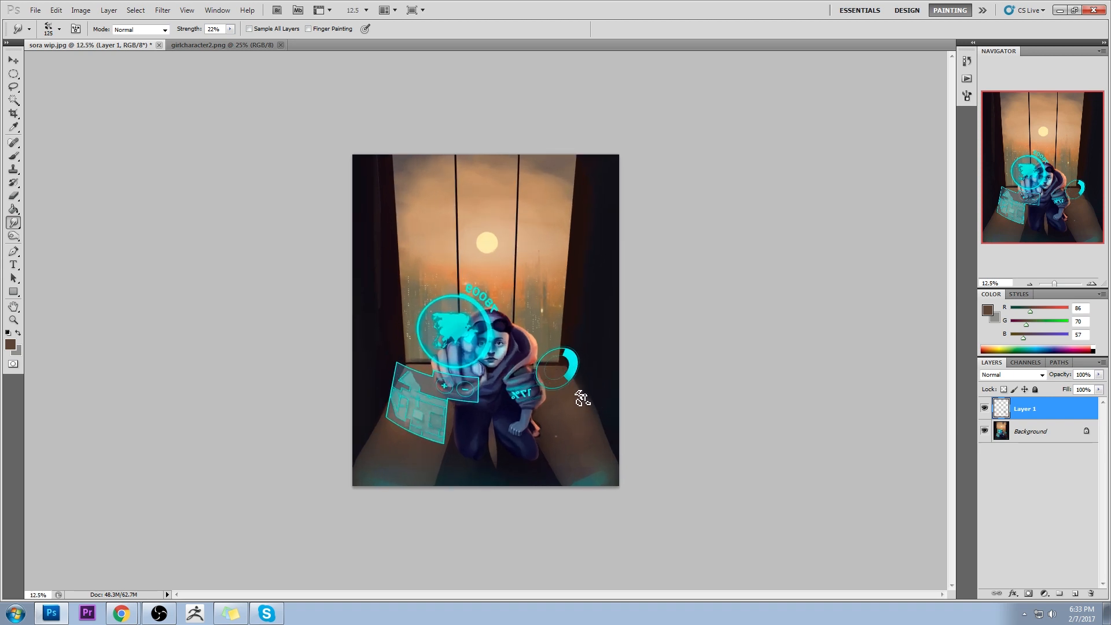
Select the dark area outside the right edge of the floor light with the Polygonal Lasso and hide the selection outline
drag(13, 86, 47, 101)
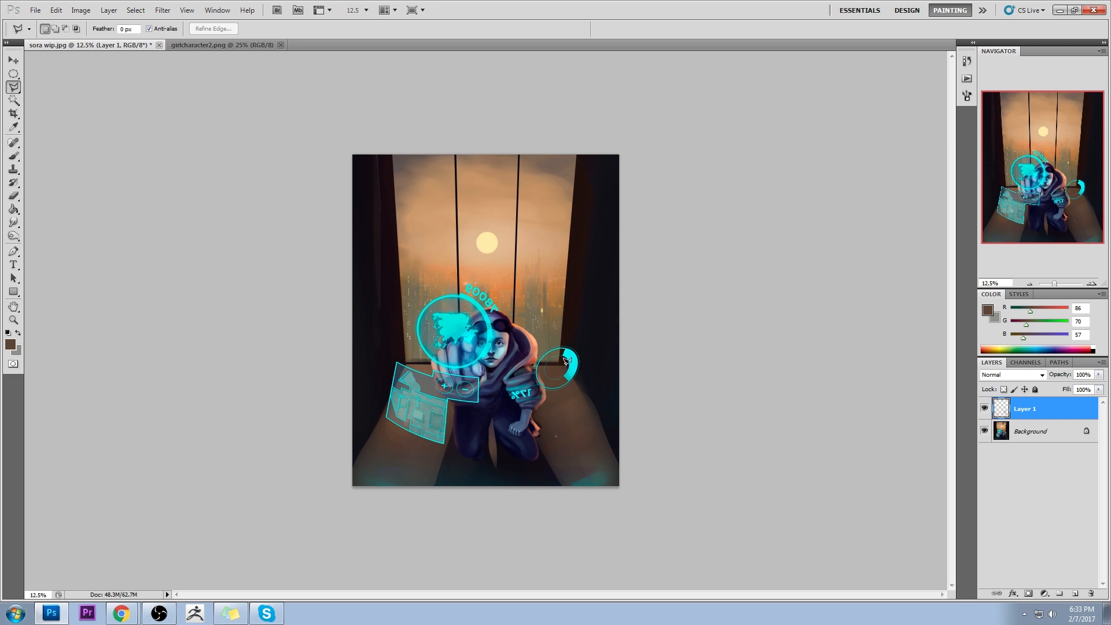
click(571, 374)
click(644, 517)
click(637, 430)
click(612, 389)
click(591, 369)
click(576, 364)
click(568, 368)
key(ctrl+h)
Paint the selected right side with the sampled dark tone (R 23, G 23, B 31) and deselect it
key(b)
alt+click(595, 428)
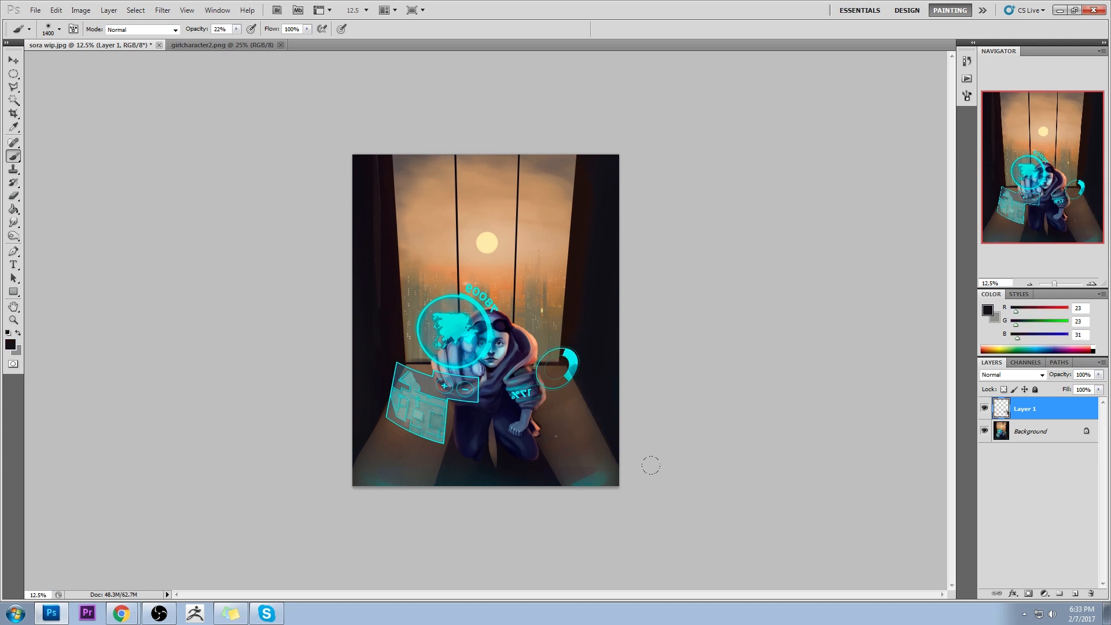
drag(651, 465, 618, 412)
key(m)
right_click(559, 352)
click(588, 360)
key(e)
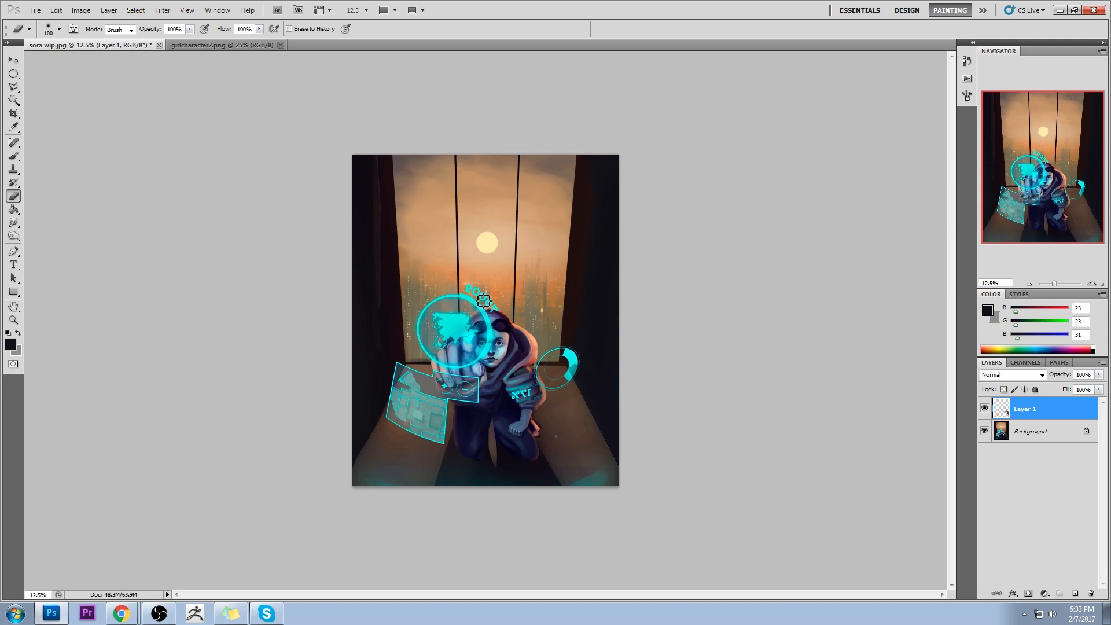
key(bracketright)
key(bracketright)
key(bracketright)
key(bracketright)
key(bracketright)
key(bracketright)
key(bracketright)
key(bracketright)
key(bracketright)
key(bracketright)
Flatten the image, merging the floor light layer into the background
key(m)
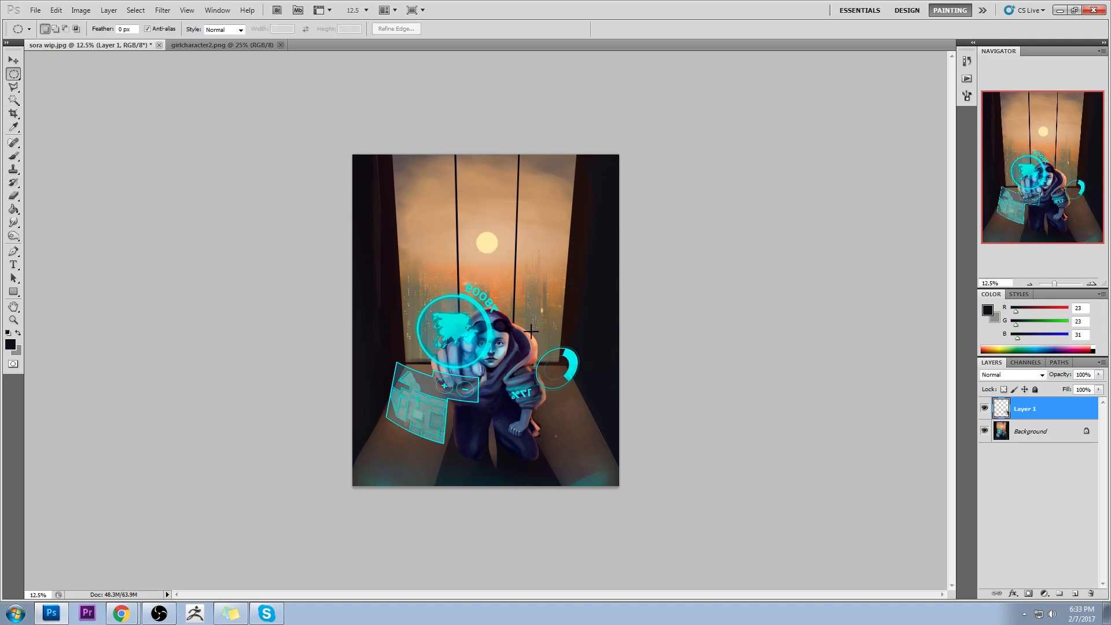
right_click(544, 268)
click(1036, 410)
right_click(1057, 412)
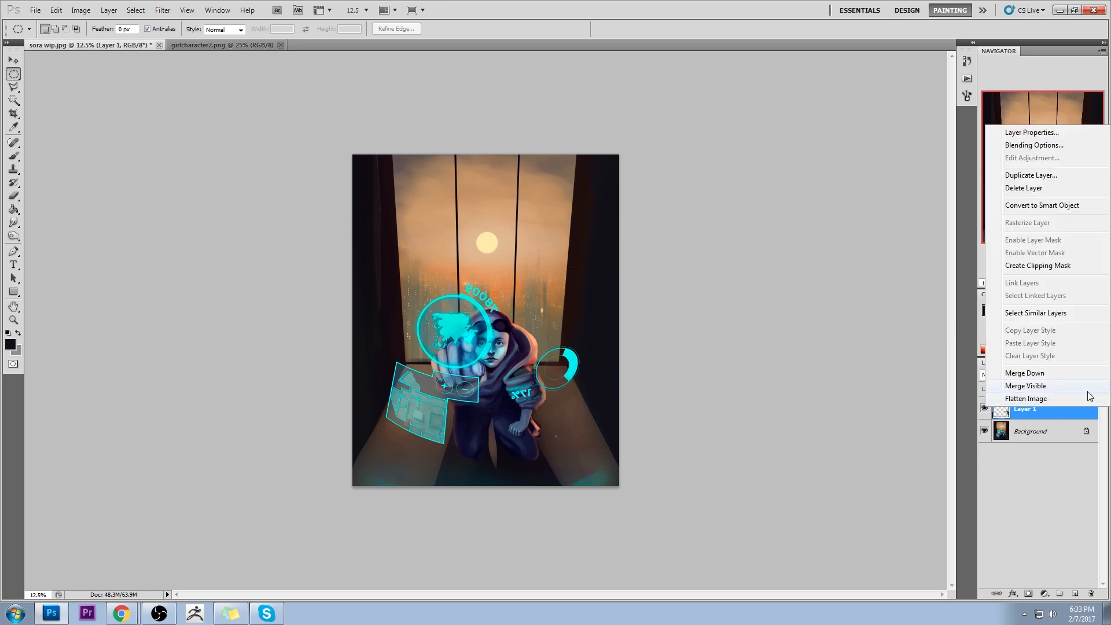
click(1089, 398)
Sample the sky tone beside the sun (R 211, G 177, B 139) and raise the brush opacity to 100%
key(b)
alt+click(495, 247)
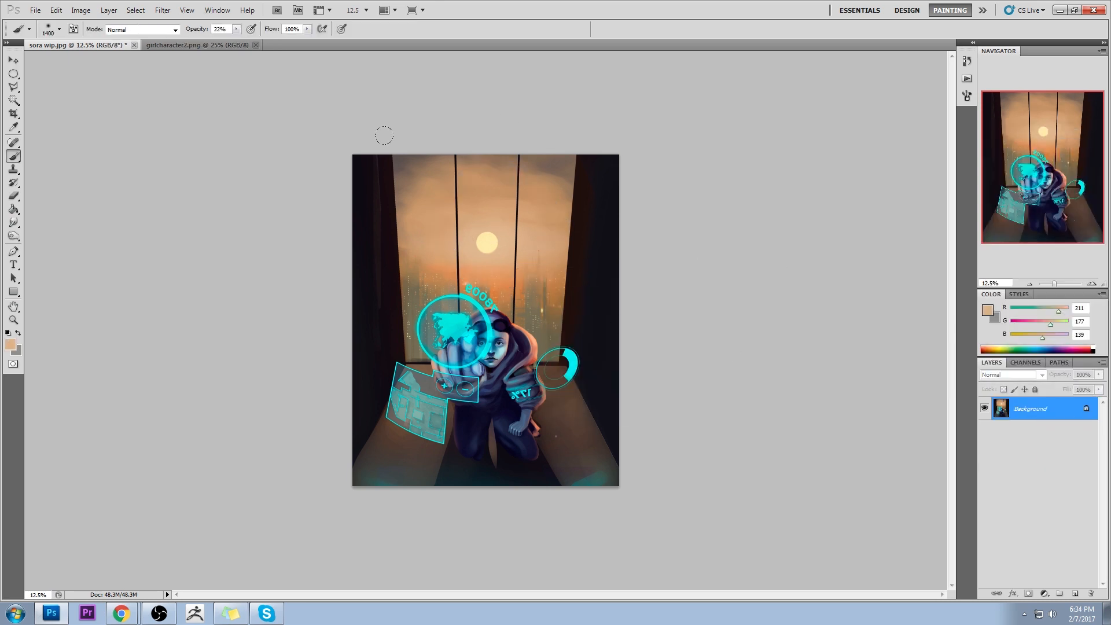
drag(237, 29, 254, 41)
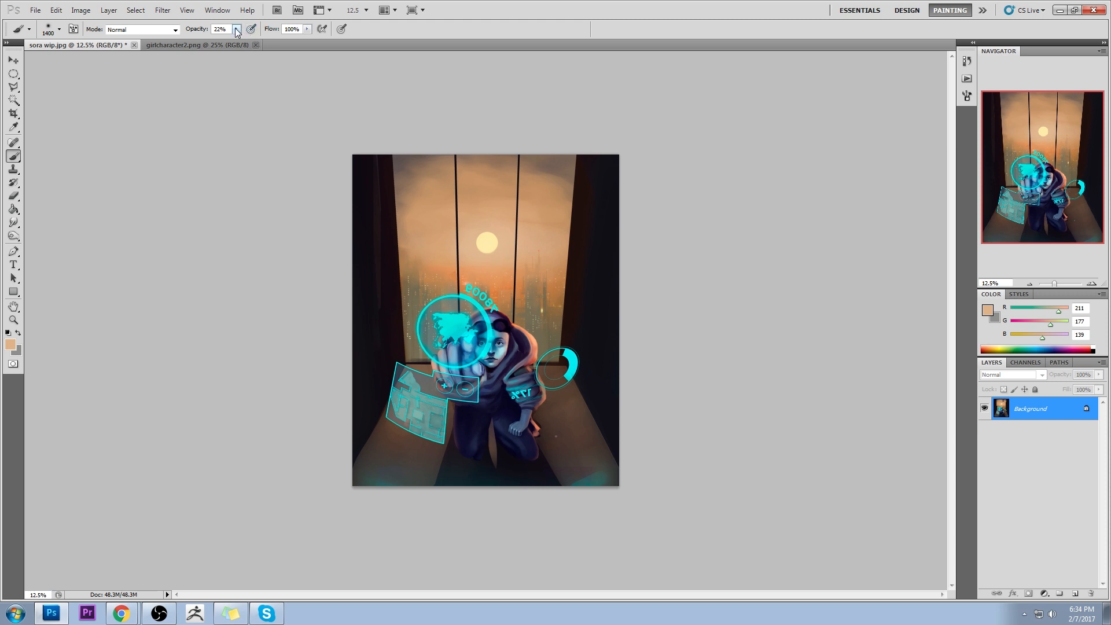
Brighten the sun and the sky around it with a 1700 px Dodge tool set to Highlights at 50% exposure
right_click(14, 236)
click(47, 238)
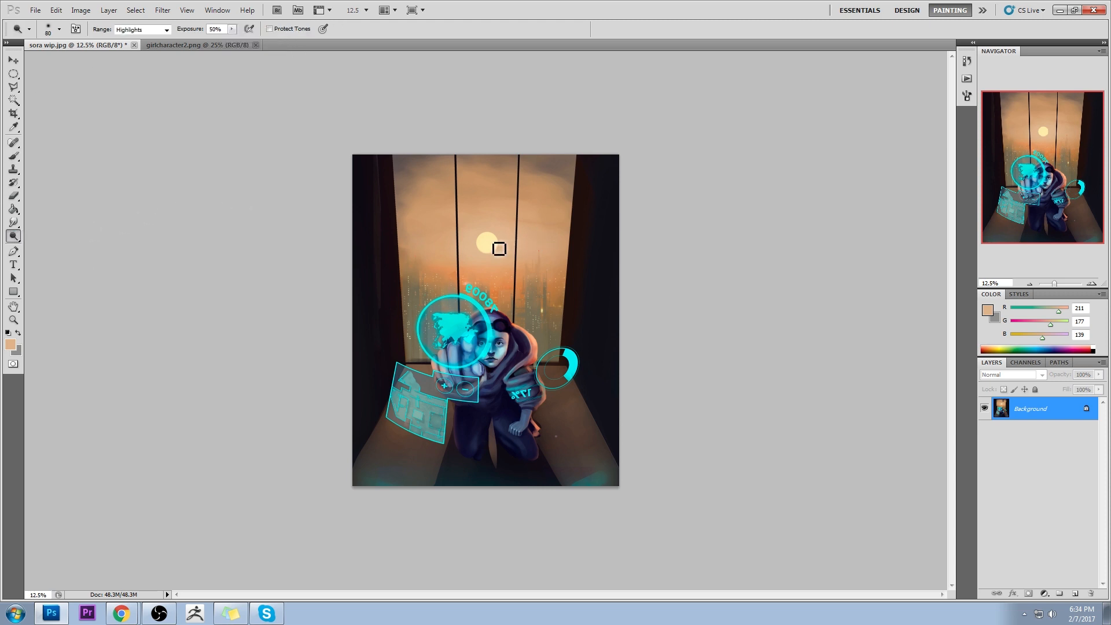
key(bracketright)
key(bracketright)
key(bracketright)
key(bracketright)
key(bracketright)
key(bracketright)
key(bracketright)
key(bracketright)
key(bracketright)
key(bracketright)
key(bracketright)
key(bracketright)
key(bracketright)
key(bracketright)
drag(486, 243, 489, 243)
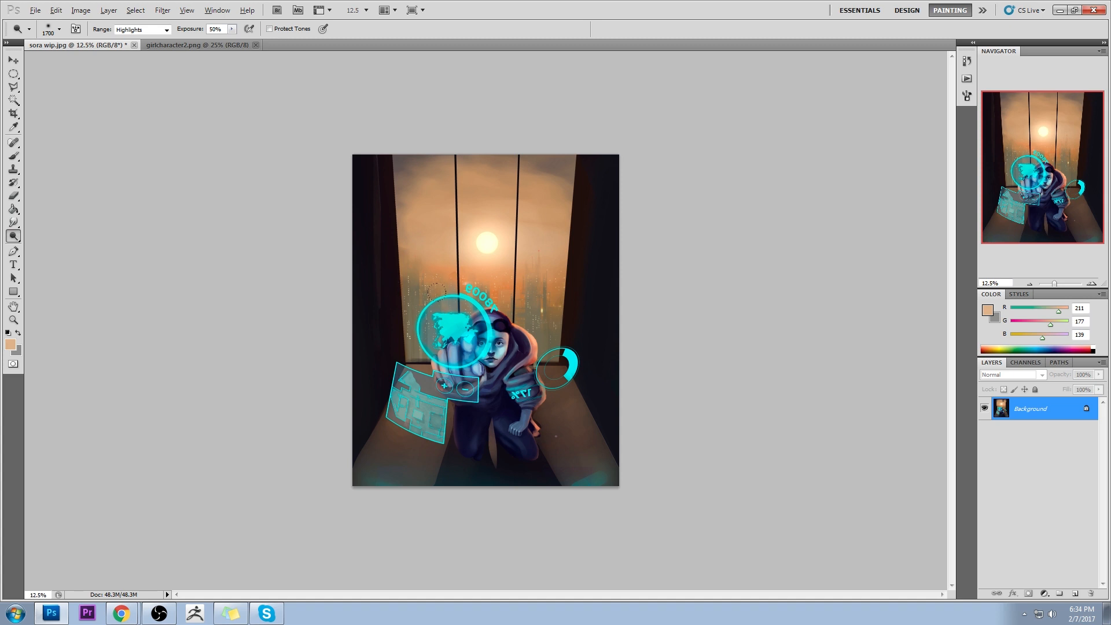
Sample the cyan of the hologram ring (R 26, G 235, B 240) and undo the dodging on the sun
key(b)
alt+click(492, 321)
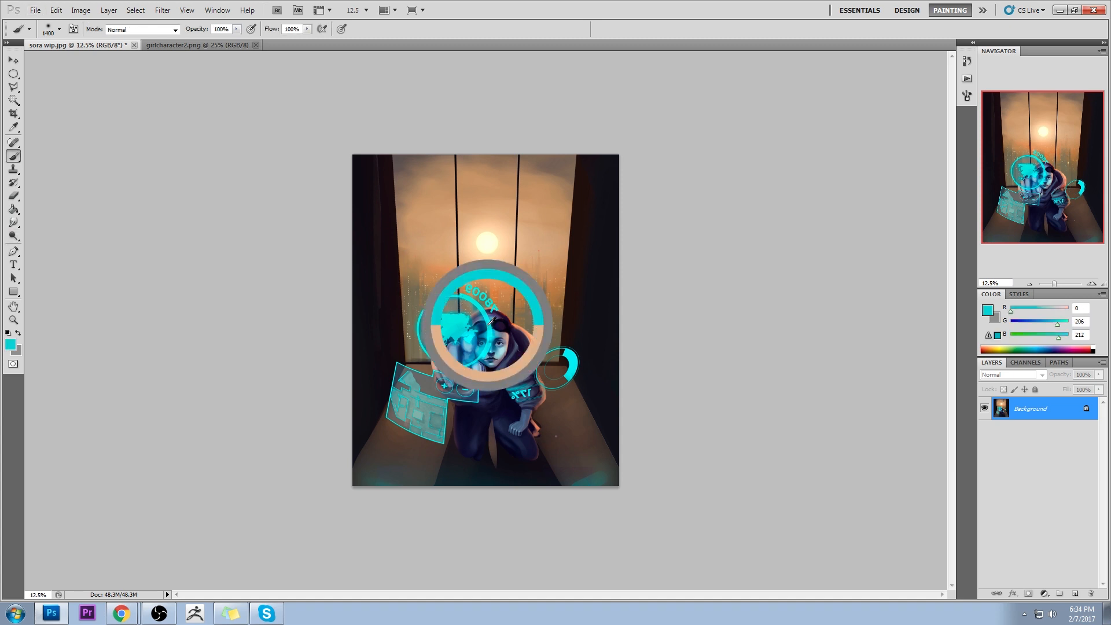
drag(488, 325, 486, 318)
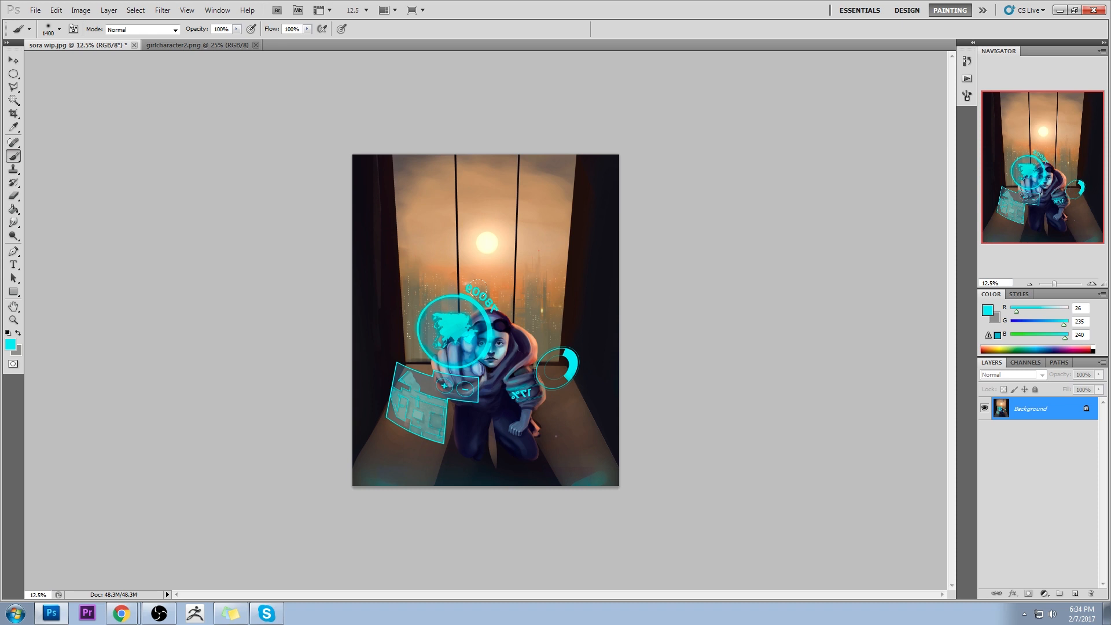
key(ctrl+z)
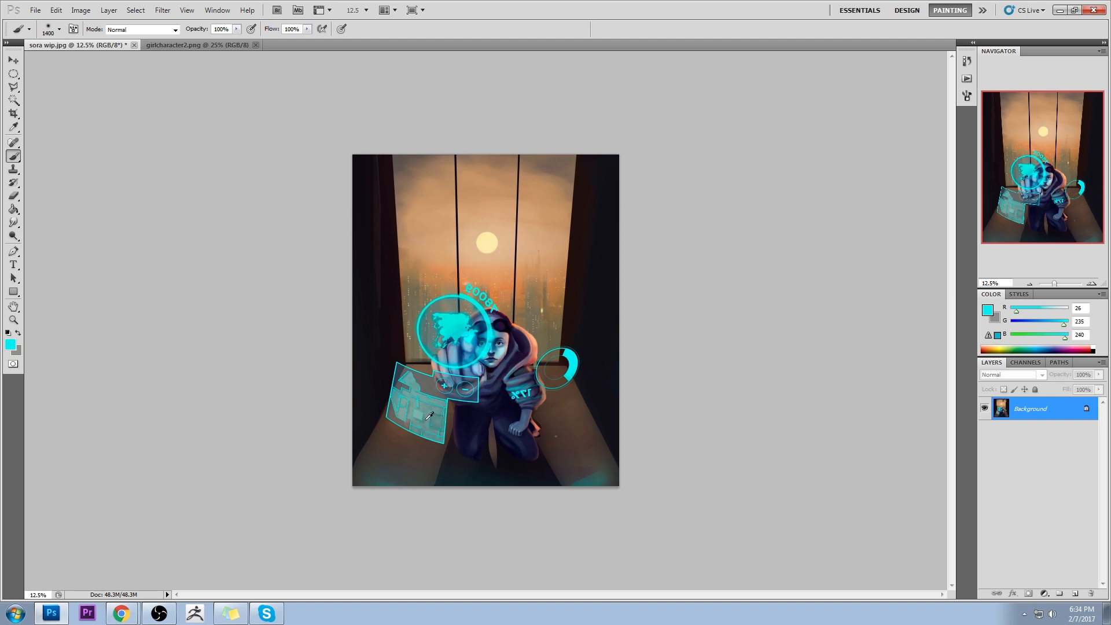
Paint out the sun with the adjacent sky tone using the 175 px brush, and soften the floor light's edges with the Smudge tool
right_click(542, 217)
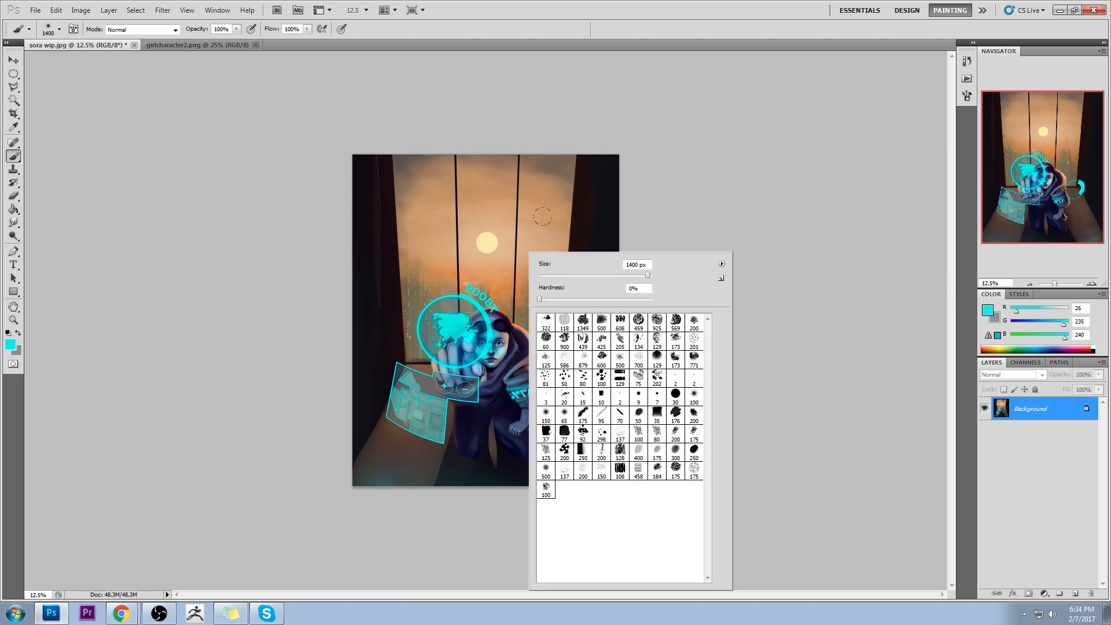
click(587, 413)
click(834, 260)
alt+click(466, 201)
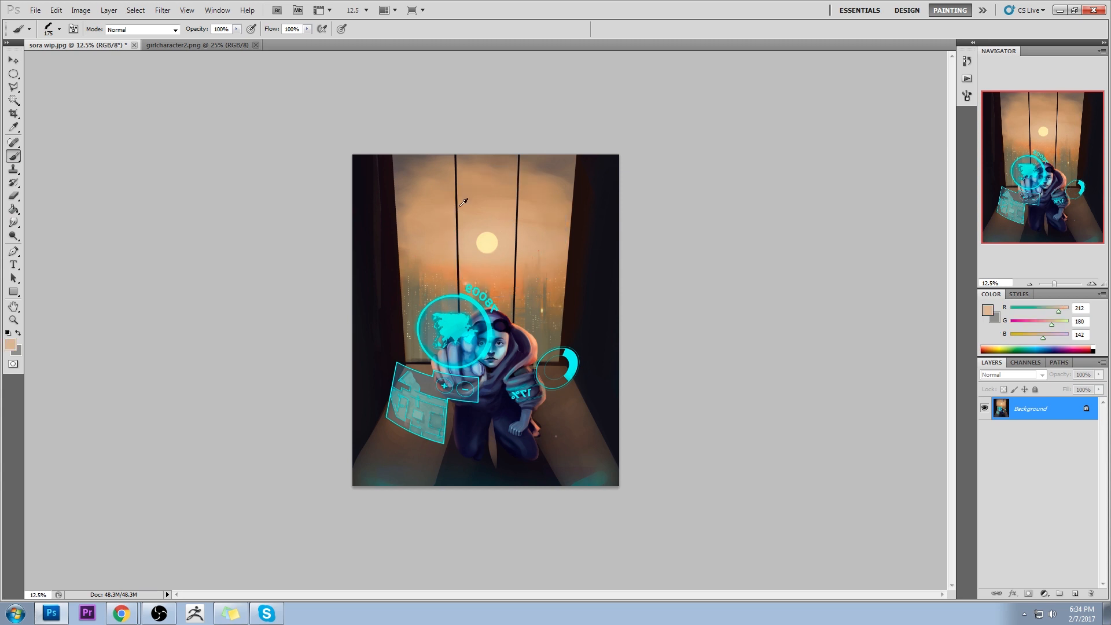
alt+click(504, 247)
mouse_move(507, 244)
mouse_down()
mouse_move(479, 240)
mouse_move(487, 237)
mouse_up()
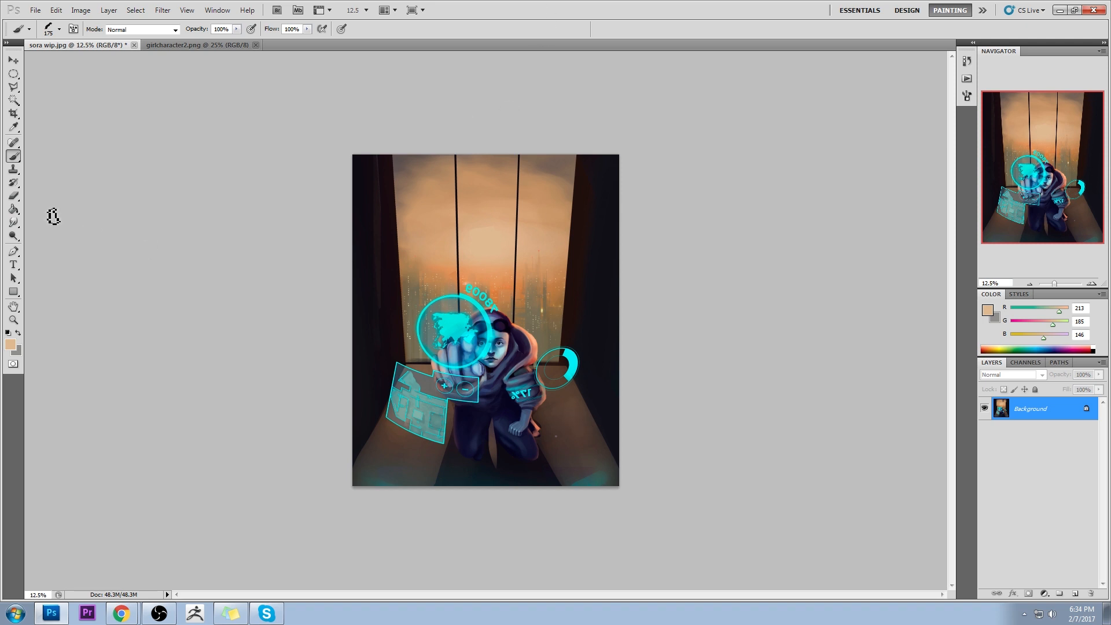
drag(16, 226, 60, 241)
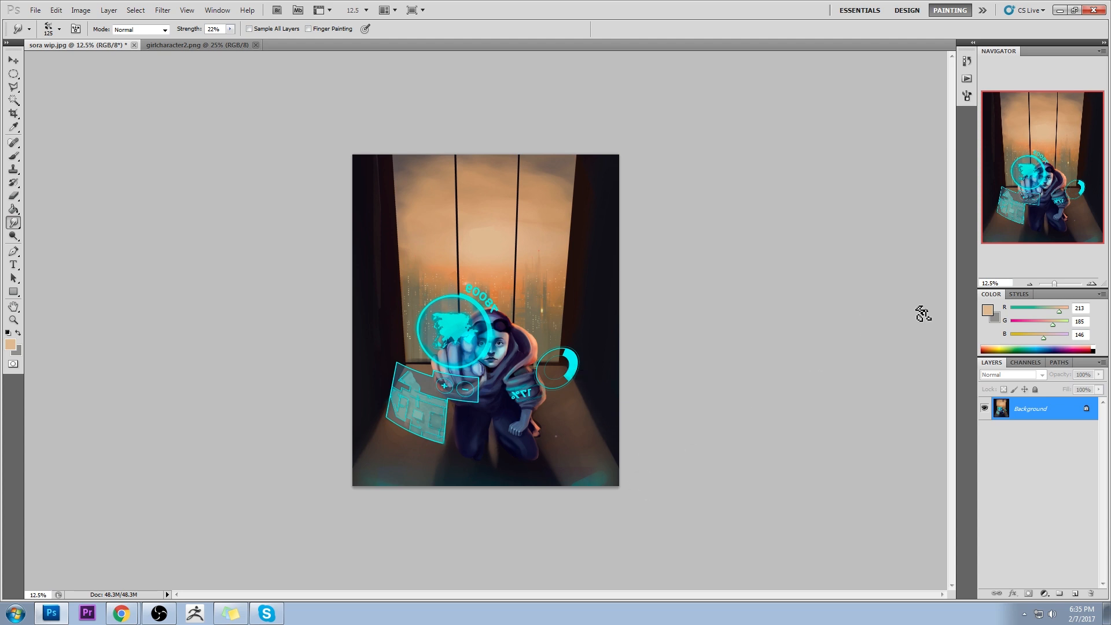
Add a new layer and set its blend mode to Color
click(1071, 594)
click(1012, 374)
click(1012, 364)
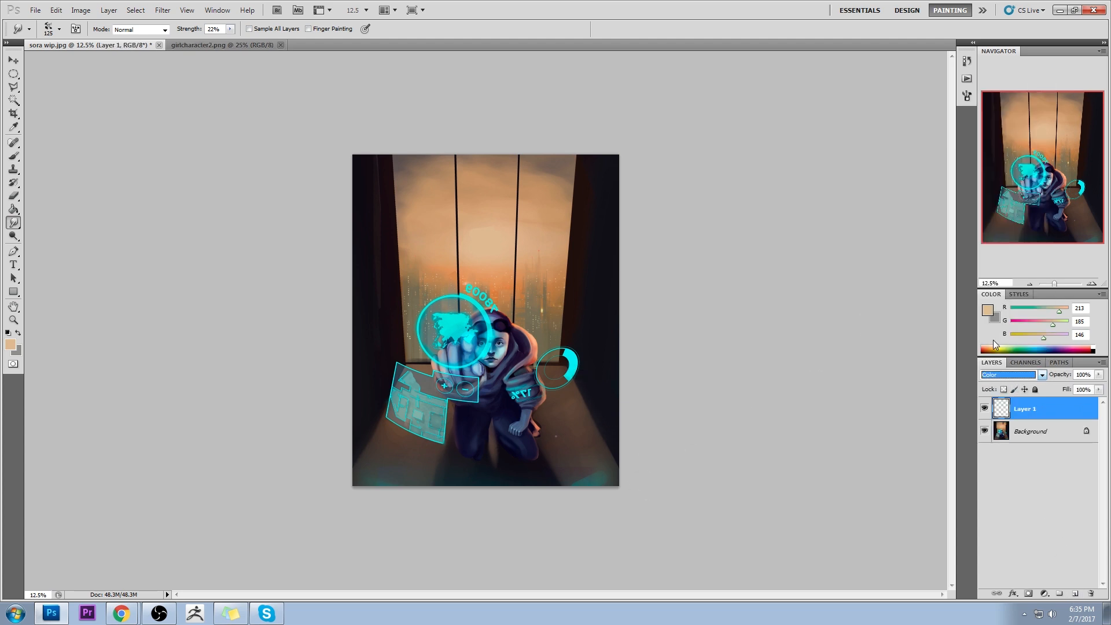
Set the foreground color to dark blue (R 16, G 12, B 86) for the Brush tool
click(987, 310)
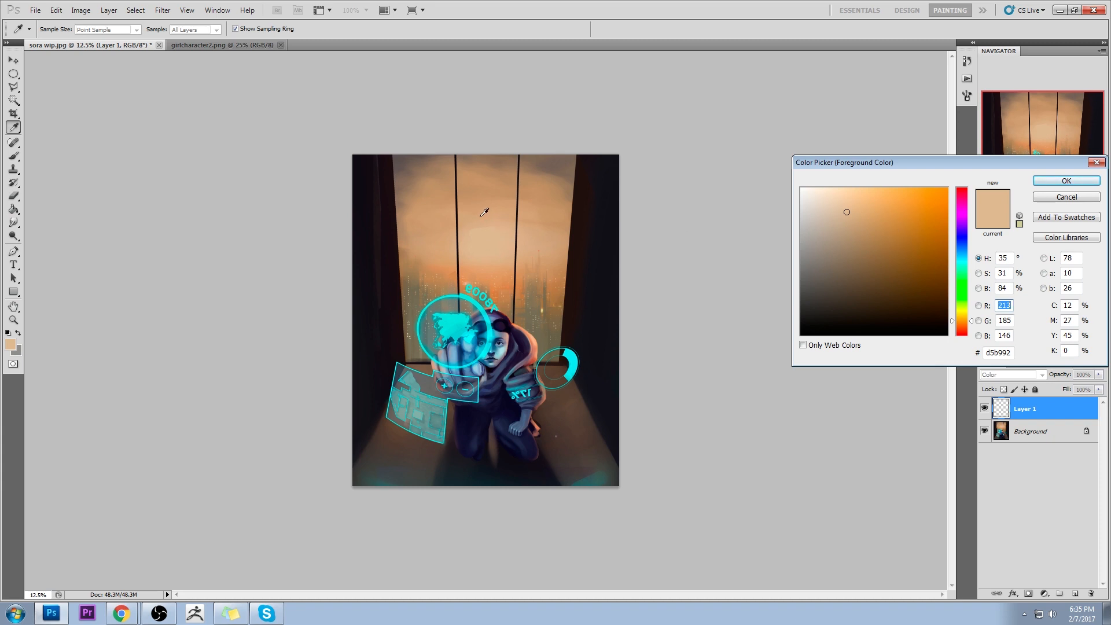
click(485, 216)
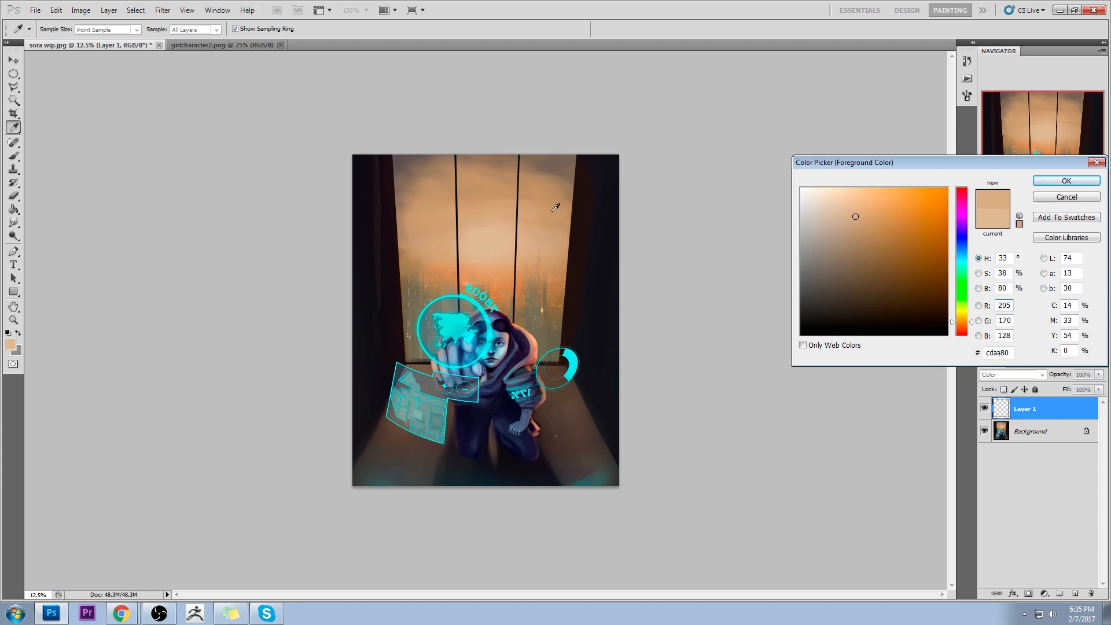
drag(971, 327, 973, 238)
drag(870, 280, 935, 272)
drag(972, 240, 973, 233)
drag(943, 257, 926, 285)
drag(972, 237, 972, 241)
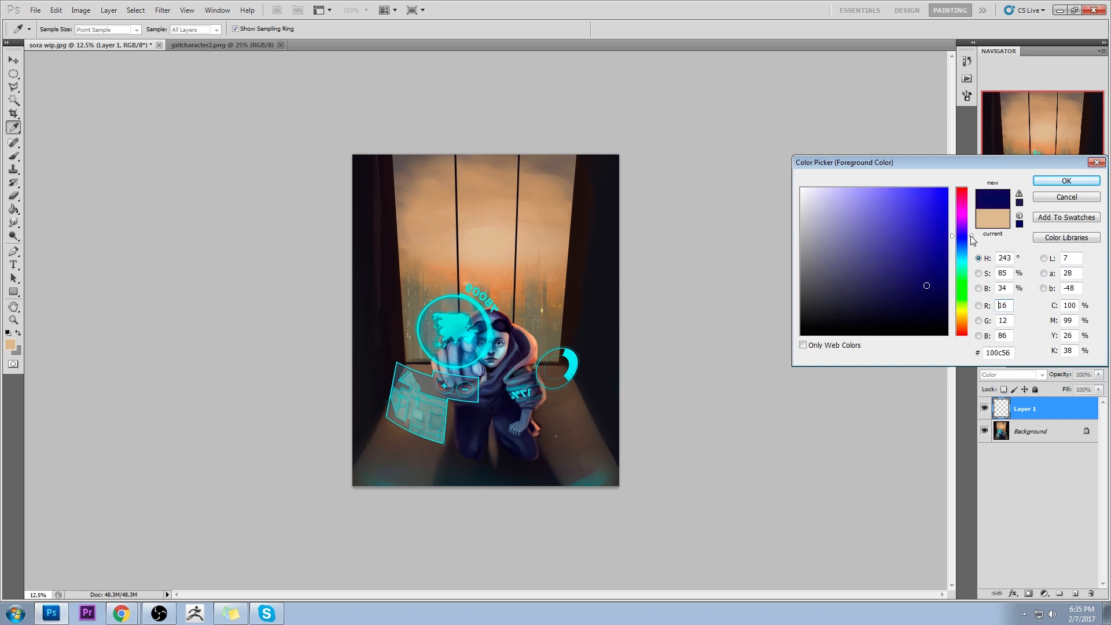
click(1067, 181)
key(b)
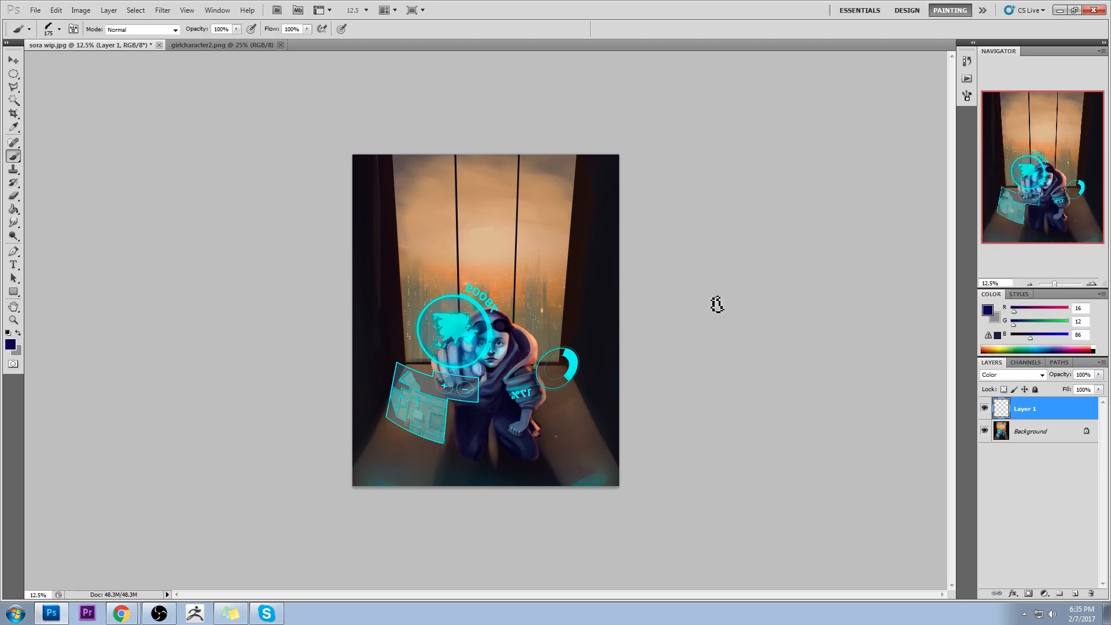
Select the whole window area by outlining its four corners with the Polygonal Lasso tool
click(19, 88)
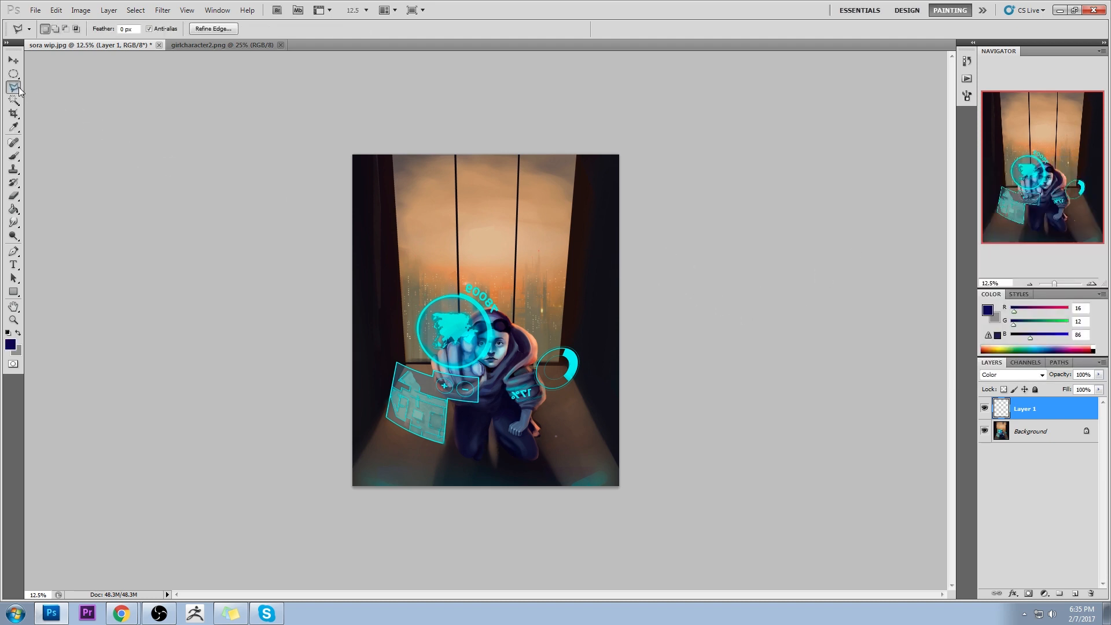
right_click(19, 88)
click(64, 96)
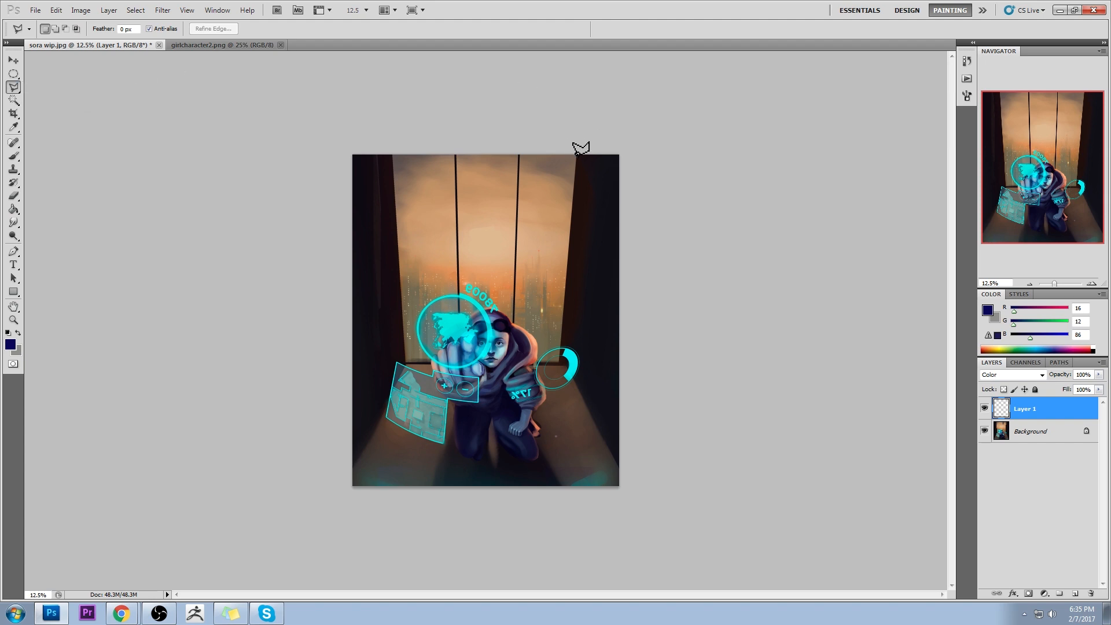
click(576, 155)
click(560, 361)
click(406, 362)
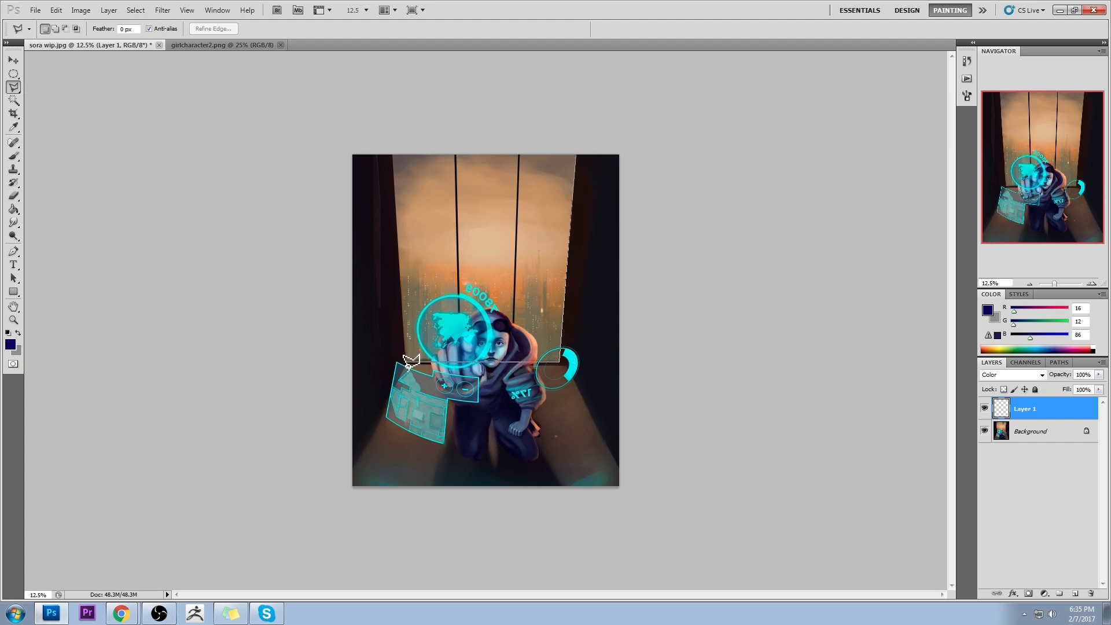
click(394, 154)
click(576, 155)
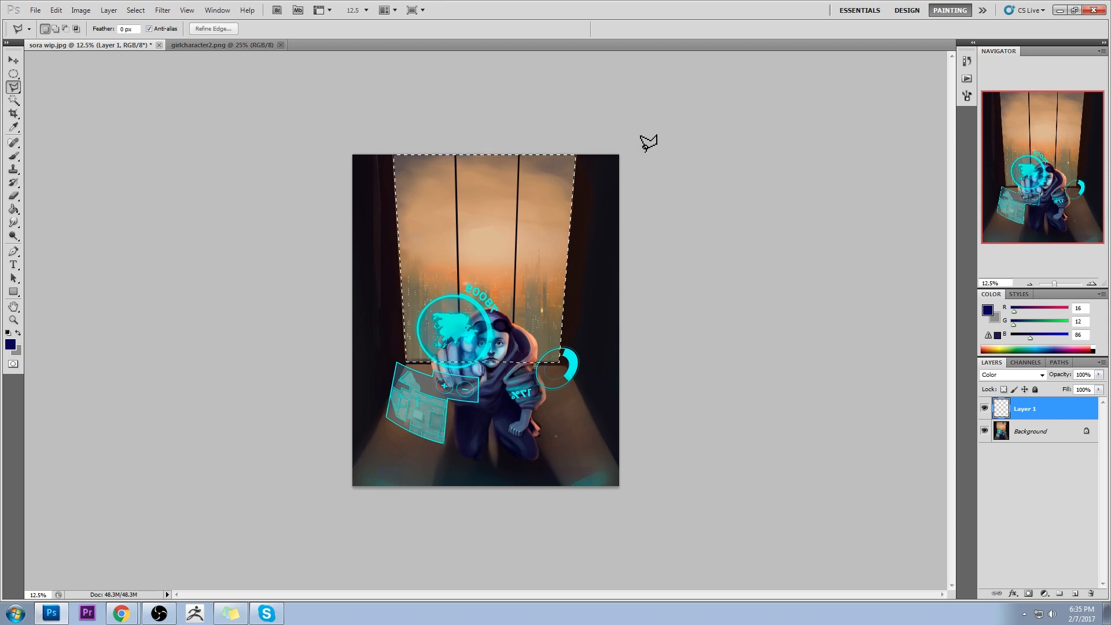
Invert the selection so that everything outside the window is selected, and hide the selection outline
key(m)
right_click(583, 313)
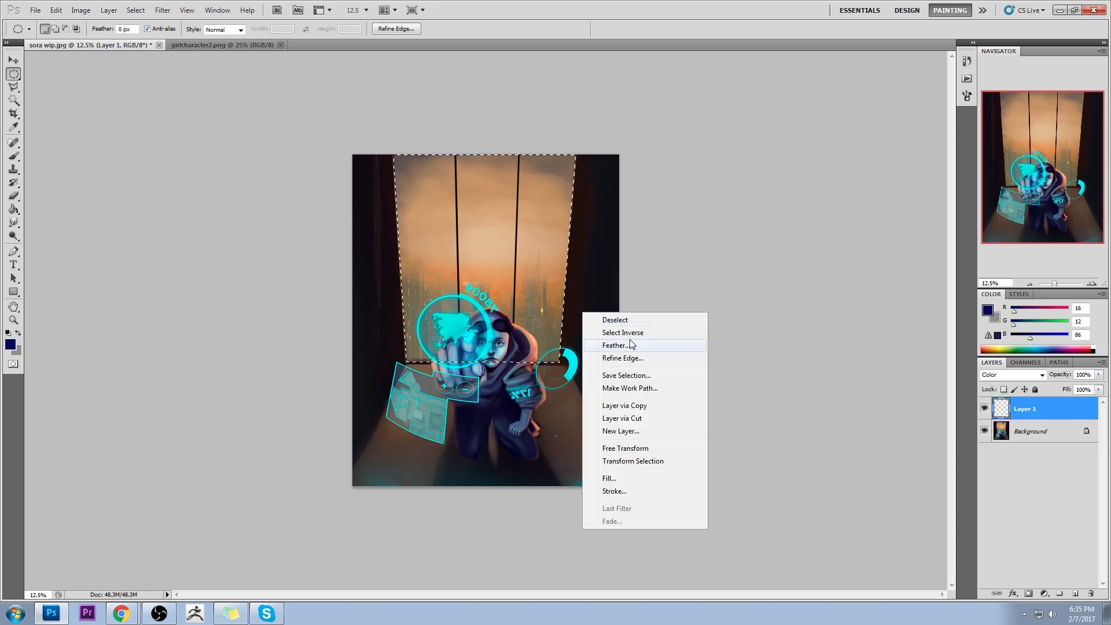
click(633, 332)
key(ctrl+h)
Choose a soft round preset for the Brush tool and add a new layer above Layer 1
key(b)
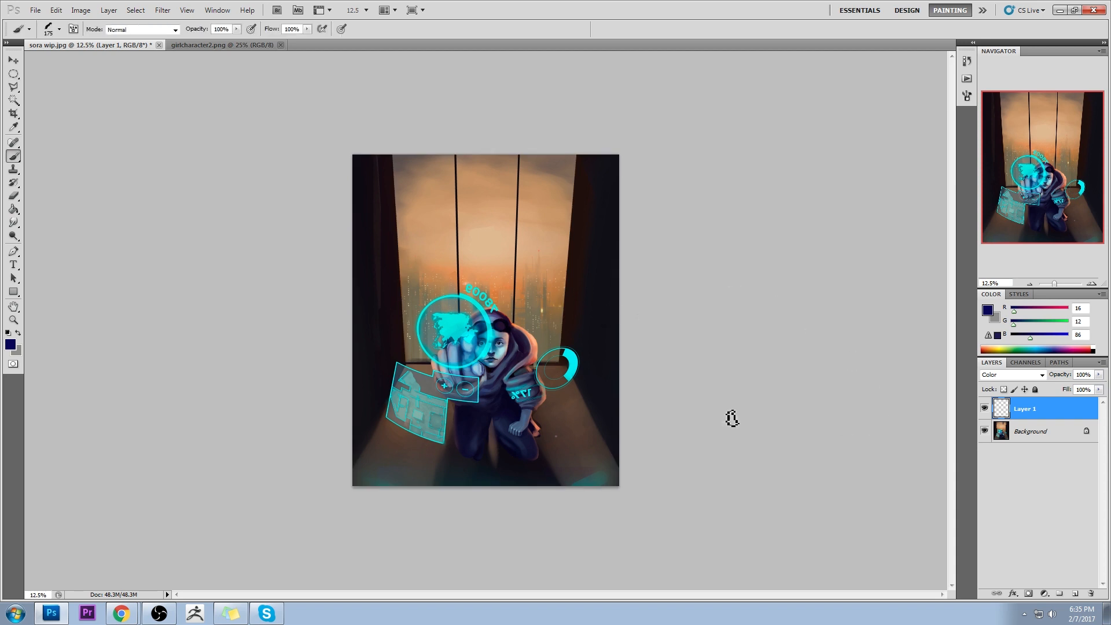
right_click(560, 271)
click(723, 404)
click(779, 390)
click(1074, 596)
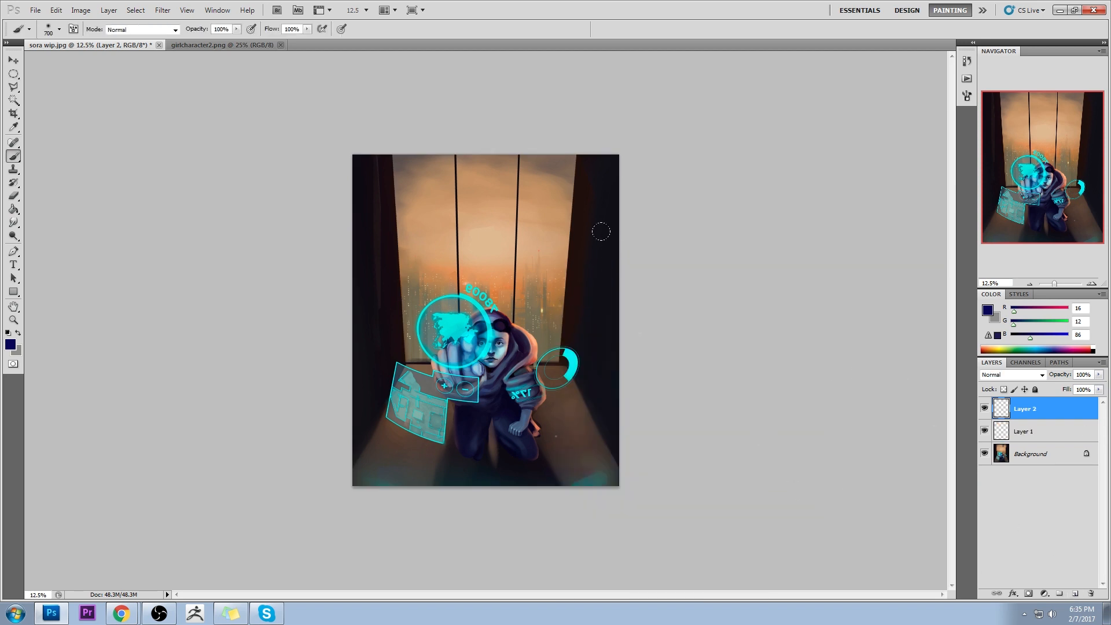
Enlarge the brush to 1800 px and try a dark blue stroke down the wall right of the window
key(bracketright)
key(bracketright)
key(bracketright)
key(bracketright)
key(bracketright)
key(bracketright)
key(bracketright)
key(bracketright)
key(bracketright)
key(bracketright)
key(bracketright)
key(bracketright)
key(bracketright)
key(bracketright)
key(bracketright)
key(bracketright)
drag(615, 274, 617, 408)
key(ctrl+z)
Lower the brush opacity to 33% and paint dark blue over the wall right of the window
drag(237, 30, 202, 43)
click(539, 140)
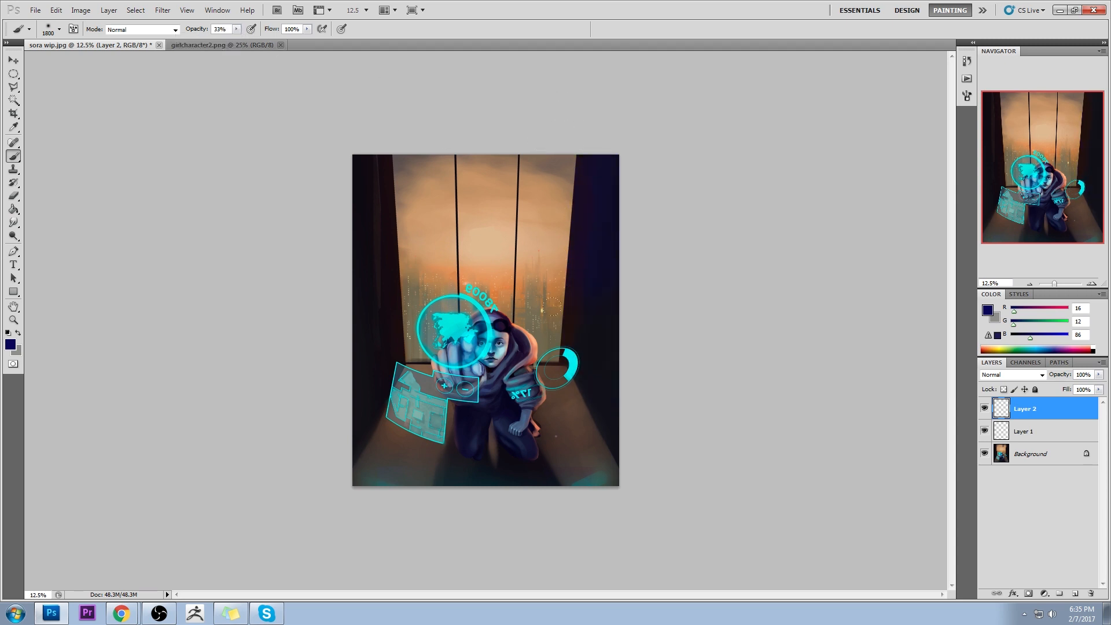
drag(628, 165, 640, 271)
Sample the dark wall tone, set Layer 2 to Color blending, and tint both walls and the floor's outer edges with it
alt+click(594, 293)
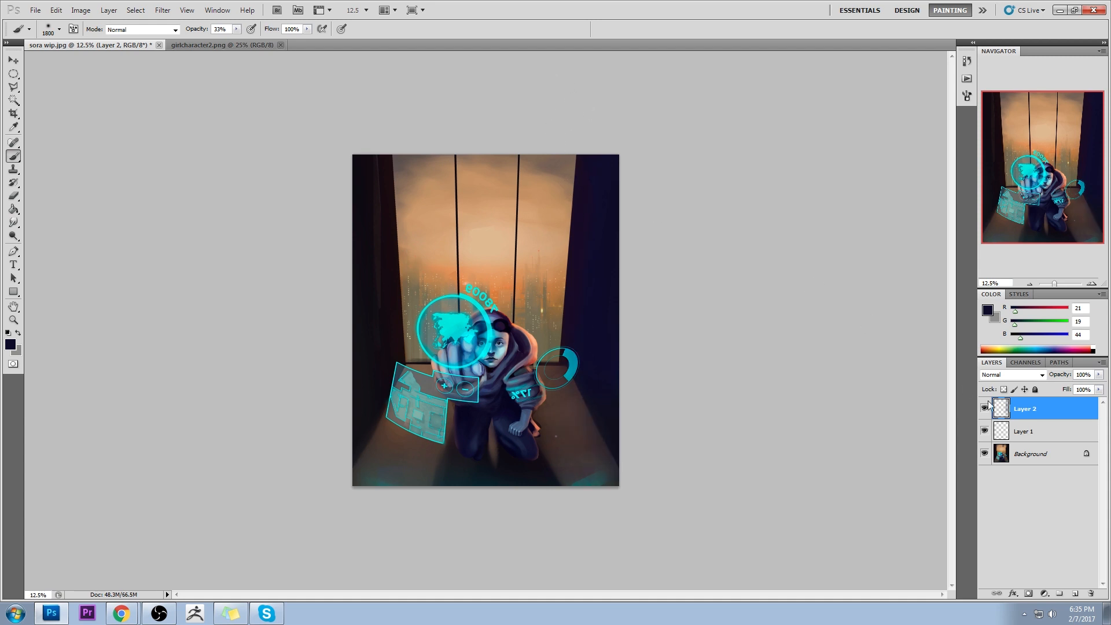
click(1013, 374)
click(1001, 366)
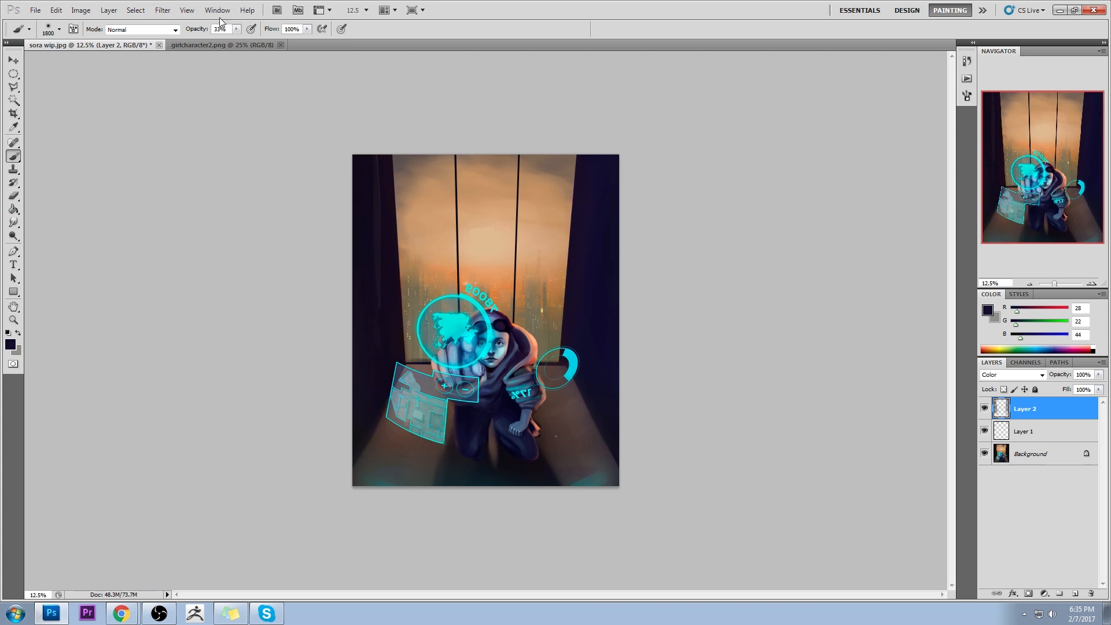
click(339, 135)
Deselect the area around the window and add a new layer above Layer 2 for painting
key(m)
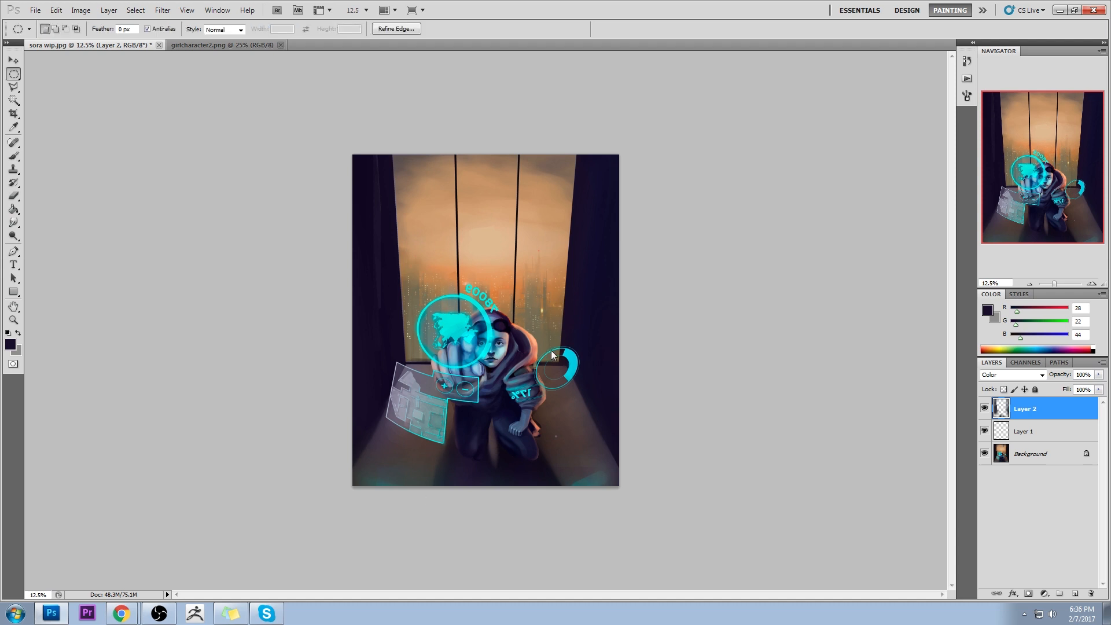
right_click(543, 349)
click(579, 362)
click(1076, 593)
key(b)
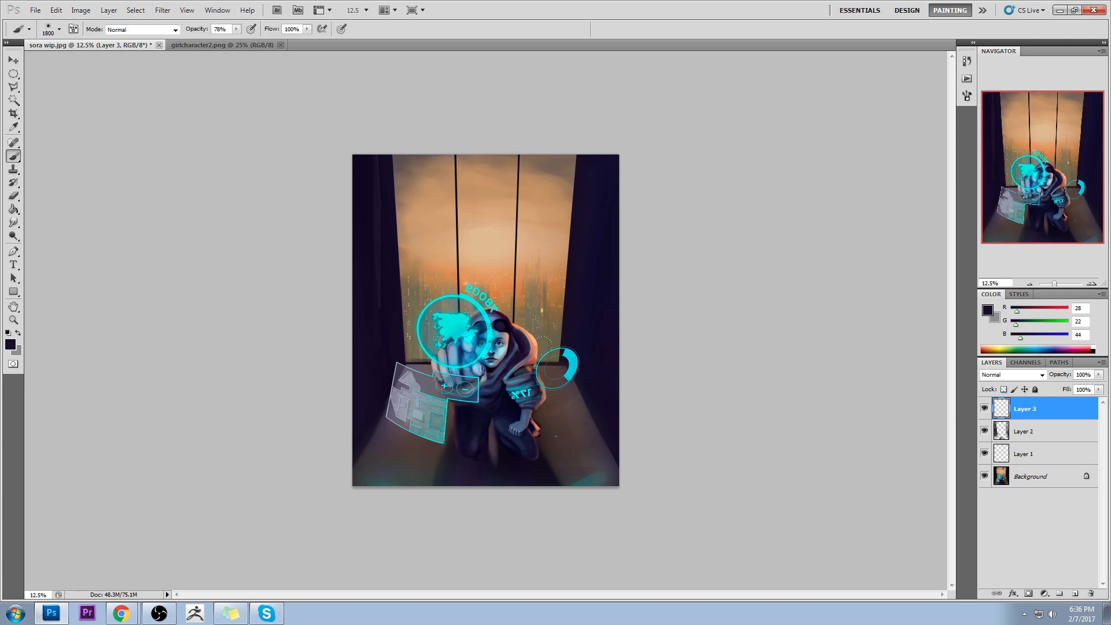
Sample the window's tan (R 203, G 168, B 130) and try a 50% opacity light stroke down the floor beside the figure
alt+click(543, 227)
click(236, 29)
drag(236, 40, 220, 40)
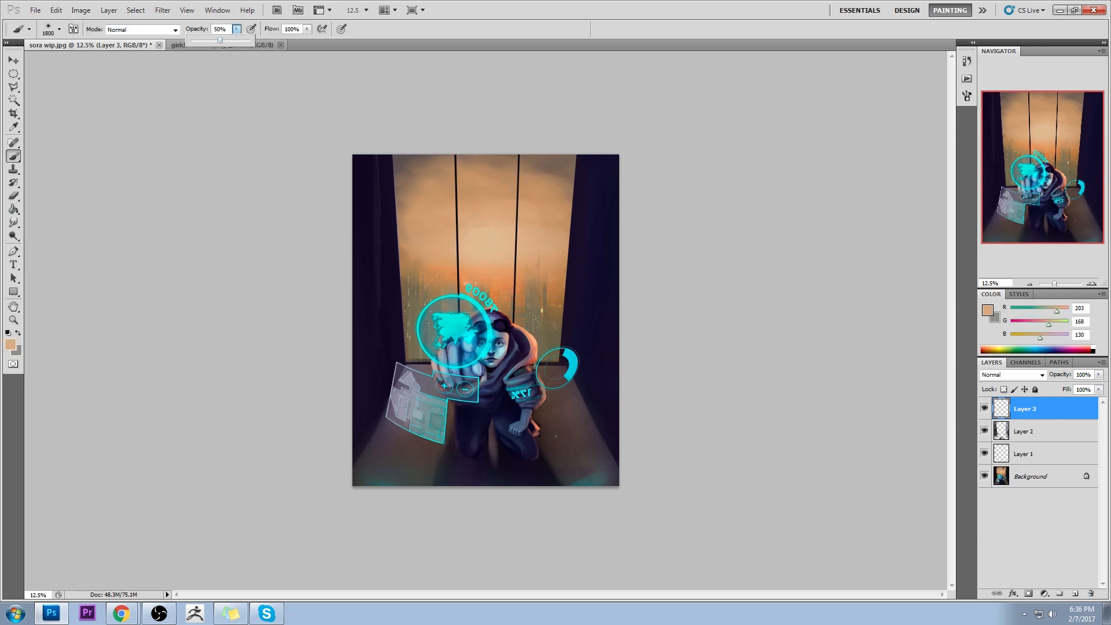
drag(547, 386, 600, 482)
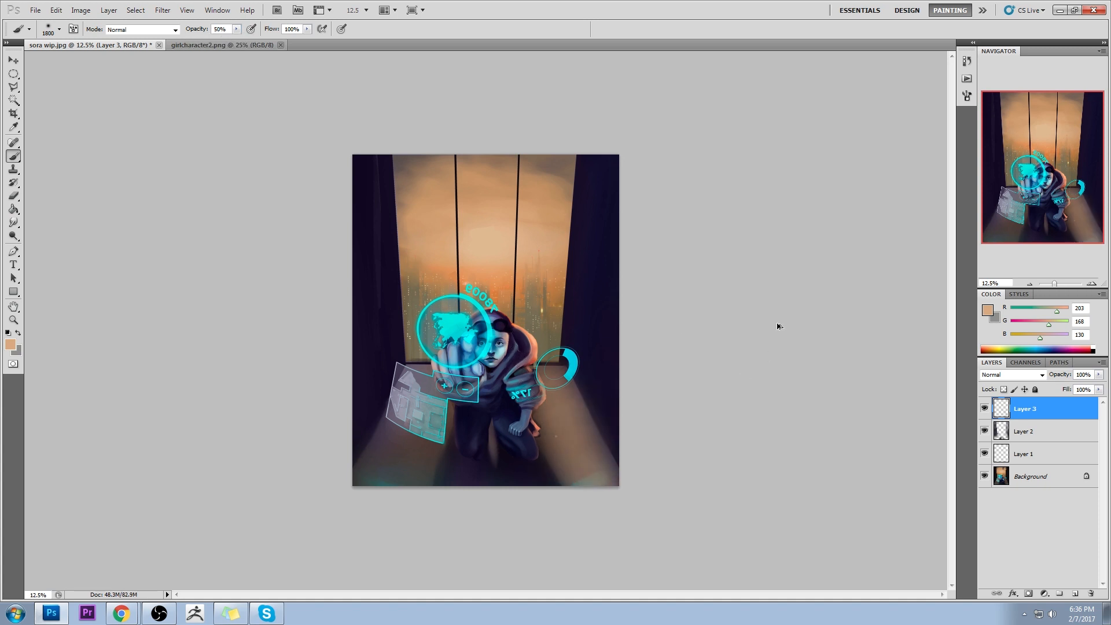
key(ctrl+z)
Set Layer 3 to Color blending and tint the lit floor on both sides with tan tones sampled from the window
click(1011, 375)
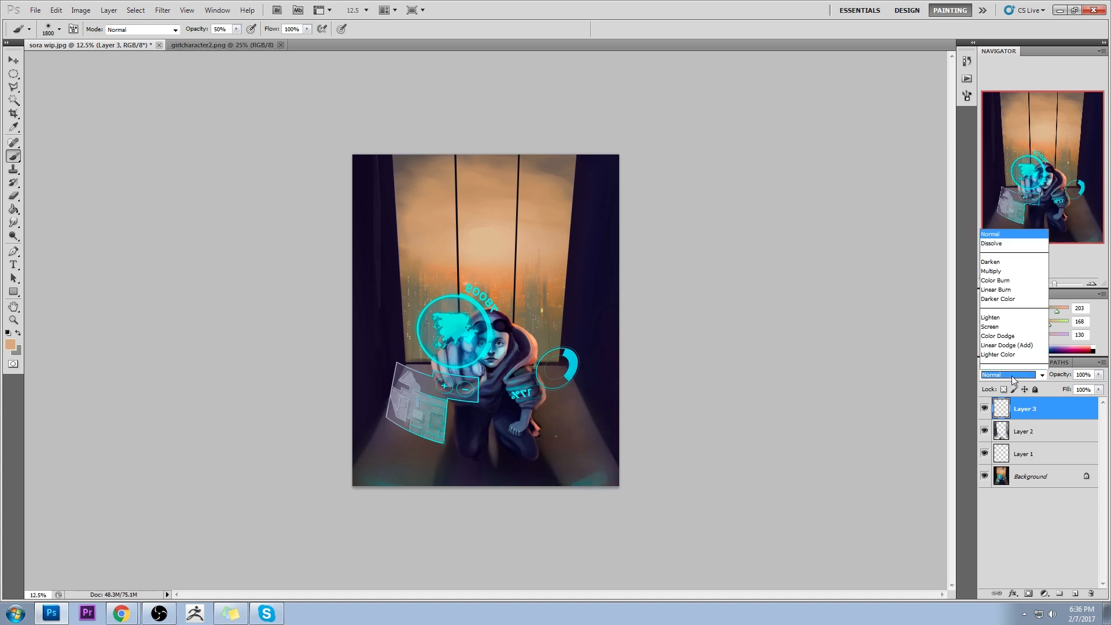
click(1007, 358)
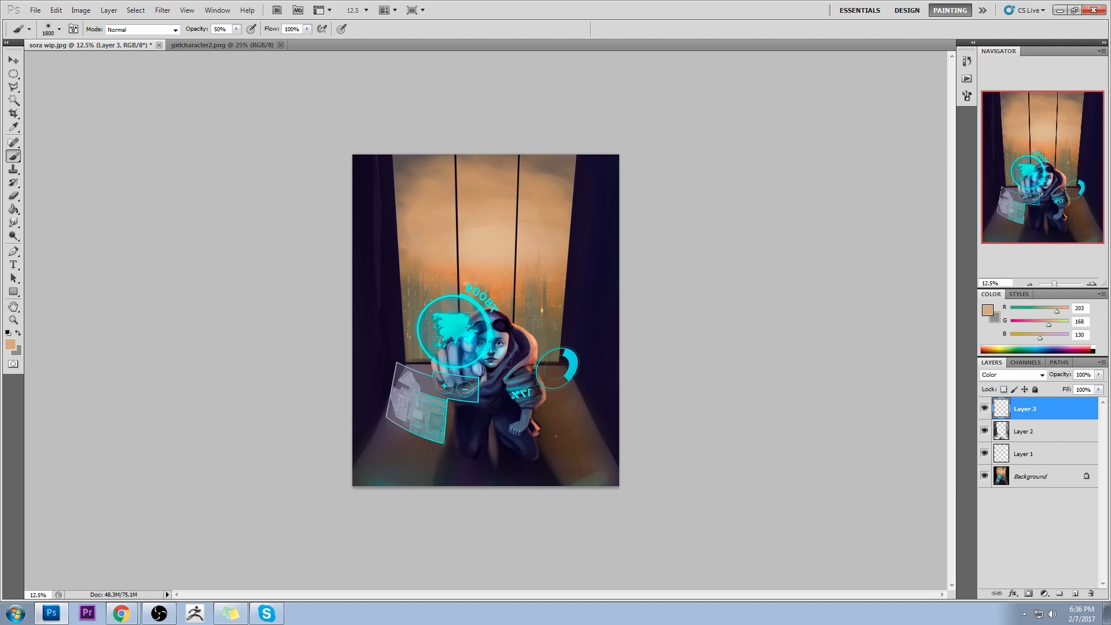
alt+click(553, 241)
alt+click(561, 230)
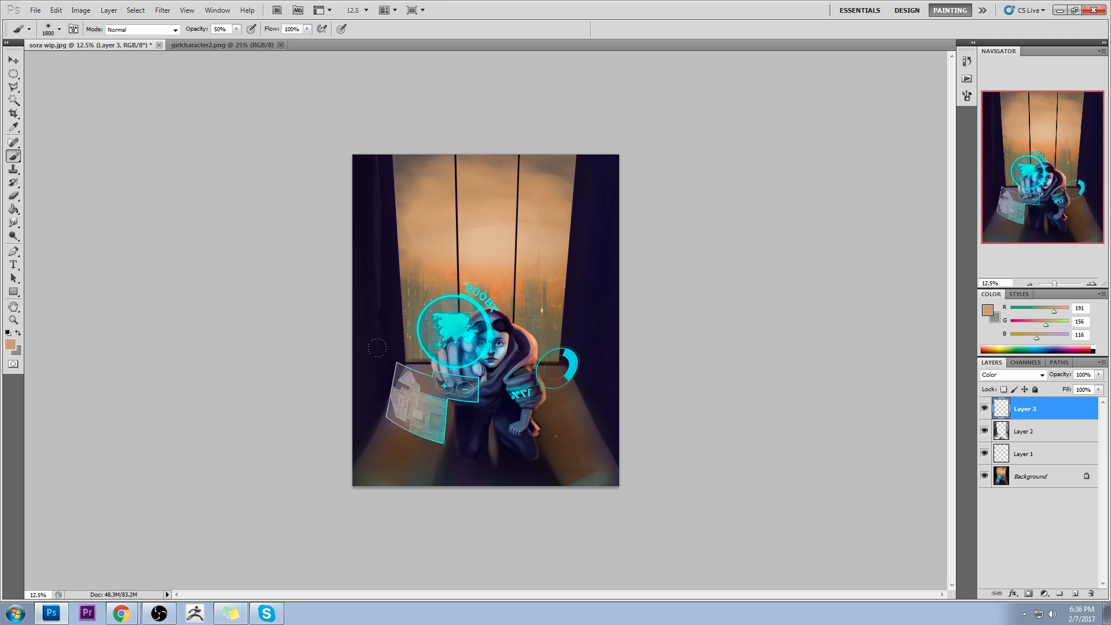
alt+click(545, 195)
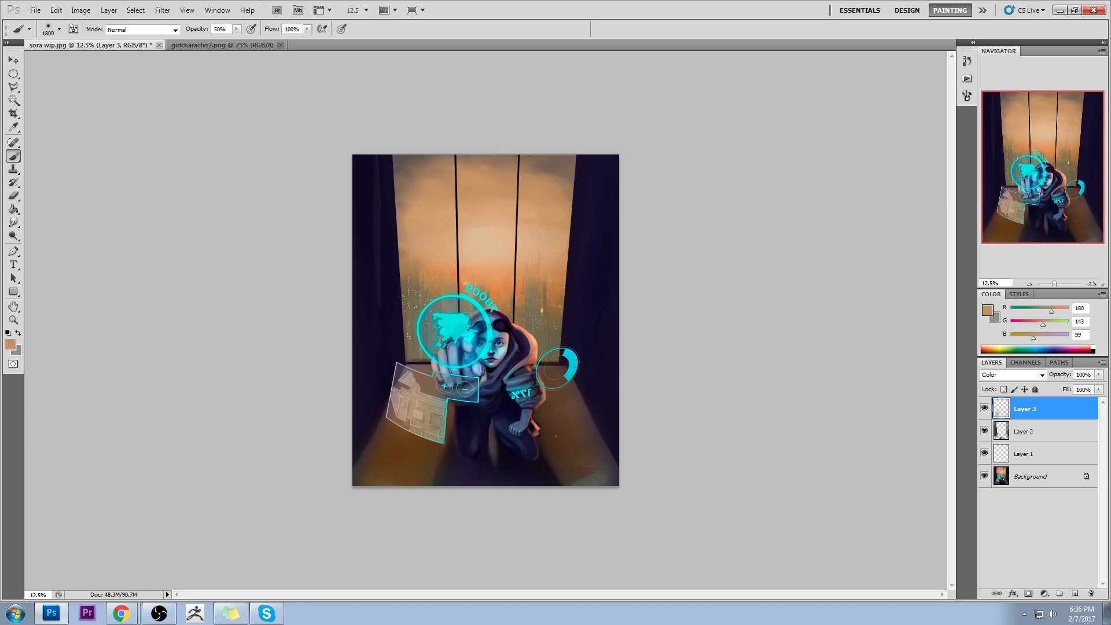
alt+click(448, 248)
Tone down the warm floor tint on Layer 3 with a 2000 px Eraser at 47% opacity
key(e)
key(bracketright)
key(bracketright)
key(bracketright)
key(bracketright)
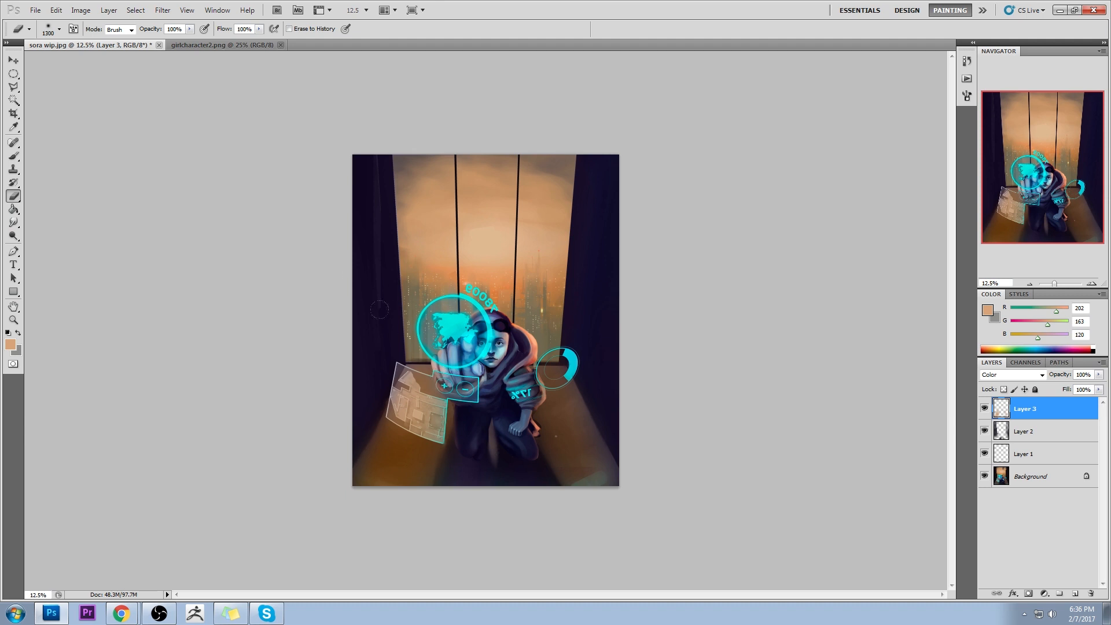
key(4)
key(7)
key(bracketright)
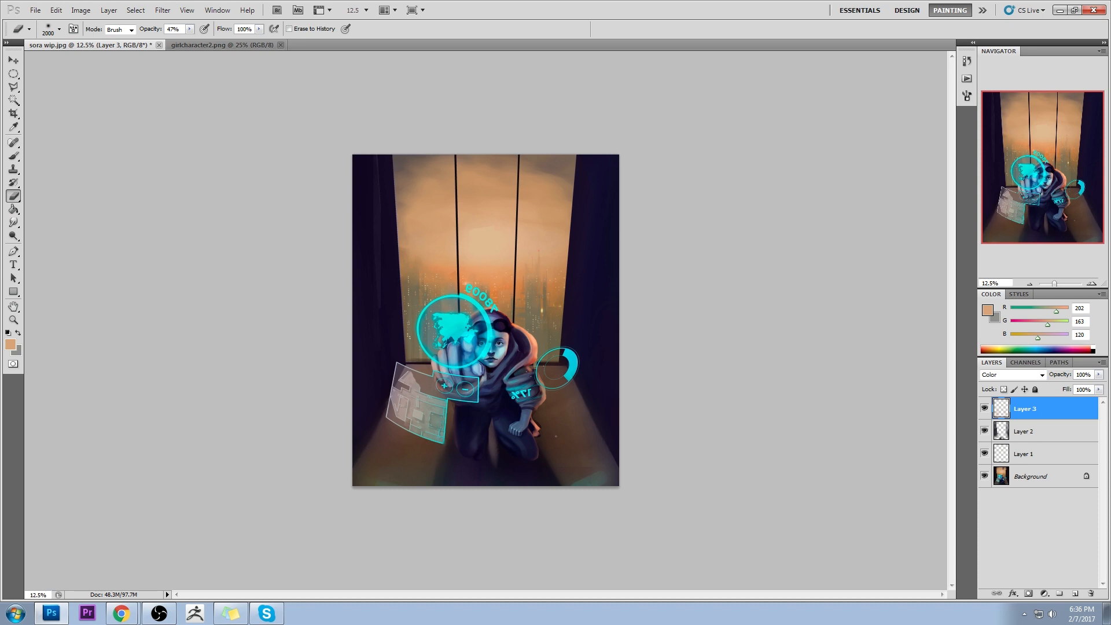
Refine the warm floor tint by alternating between the tan brush at 50% opacity and the 47% Eraser
key(b)
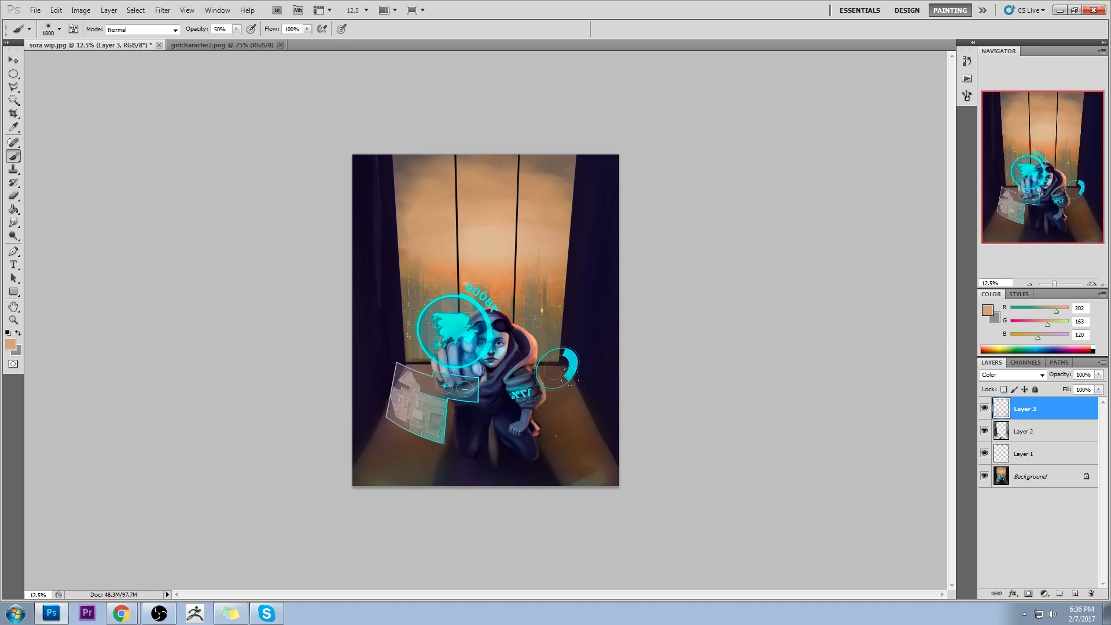
key(e)
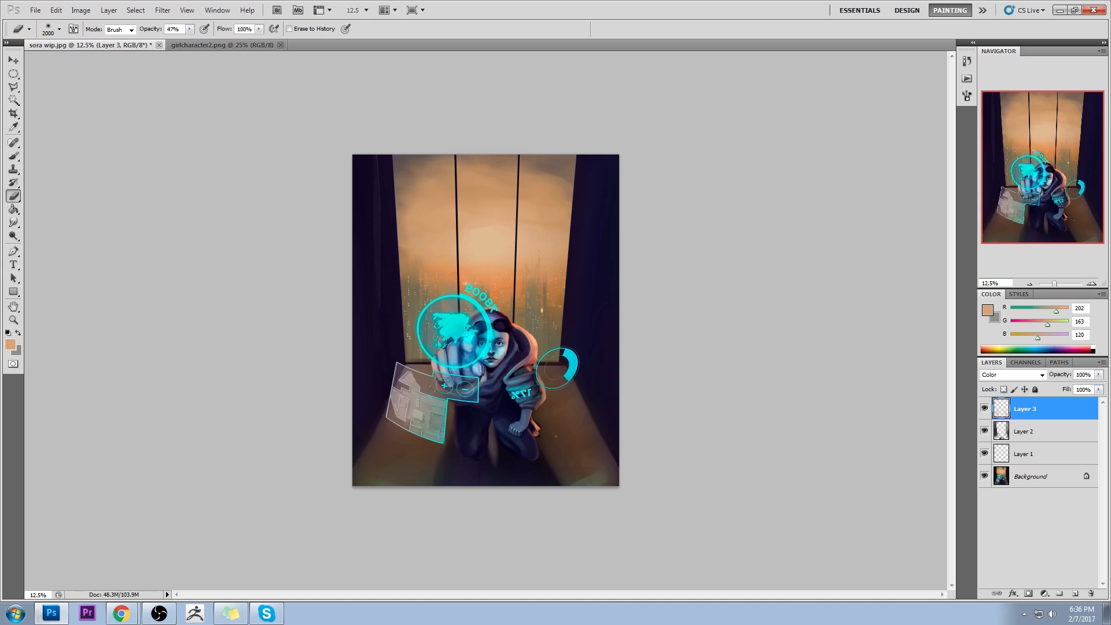
key(b)
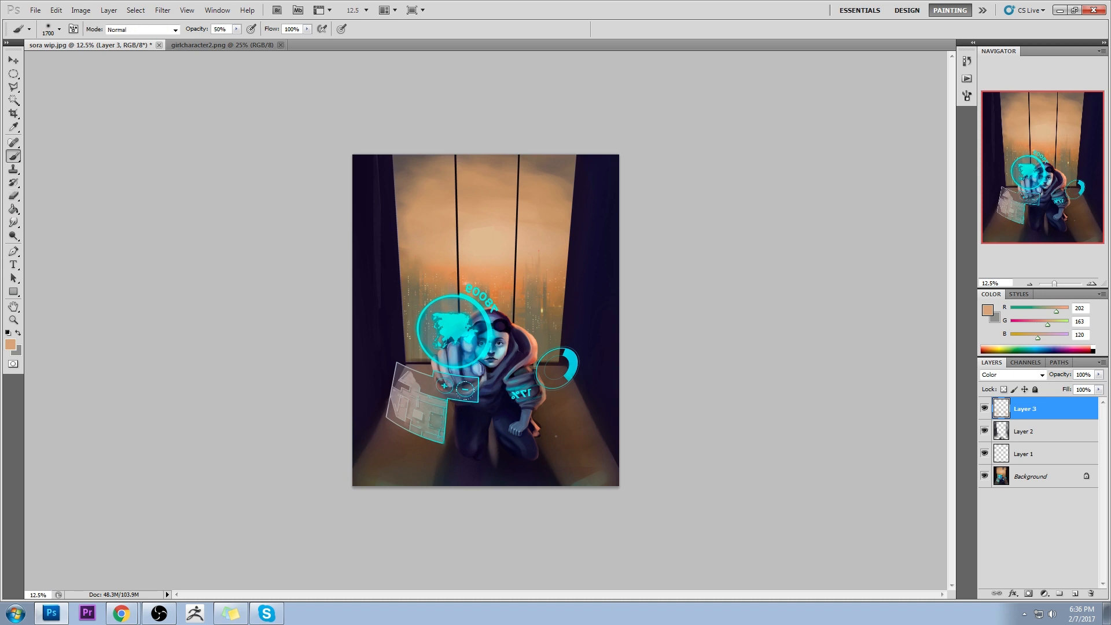
key(bracketleft)
key(bracketleft)
key(e)
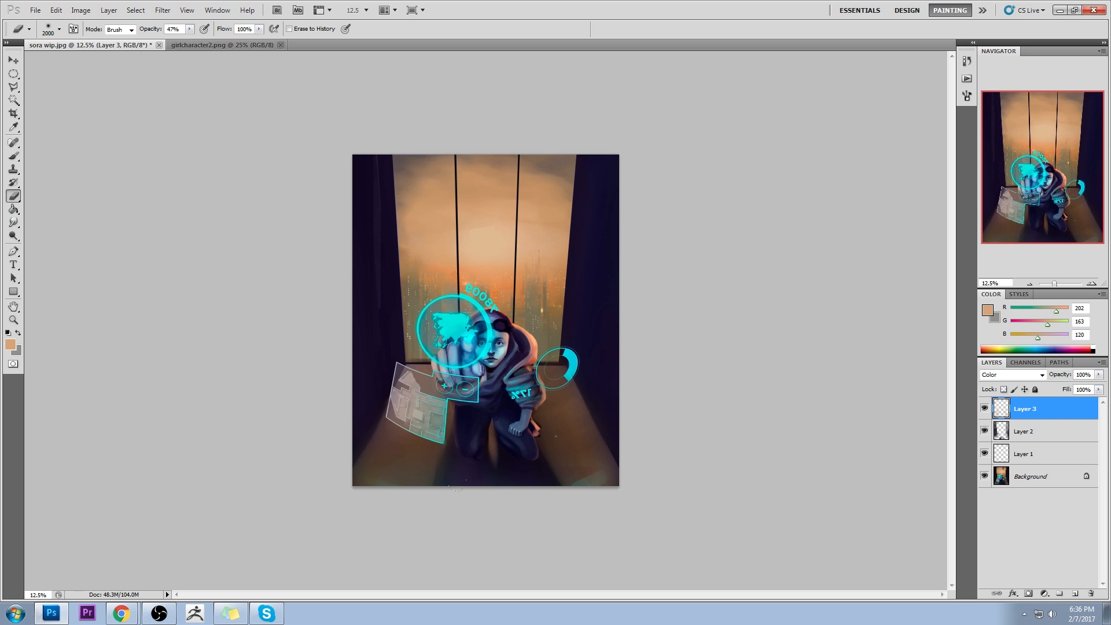
Flatten the image and select the entire canvas for copying
right_click(1034, 441)
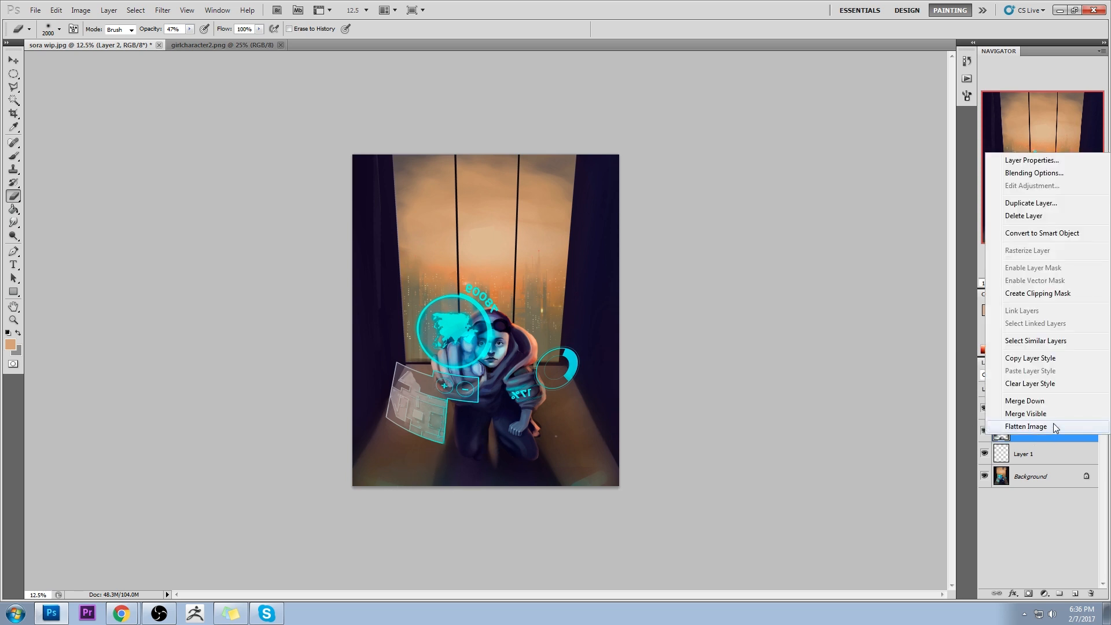
click(1053, 428)
key(ctrl+a)
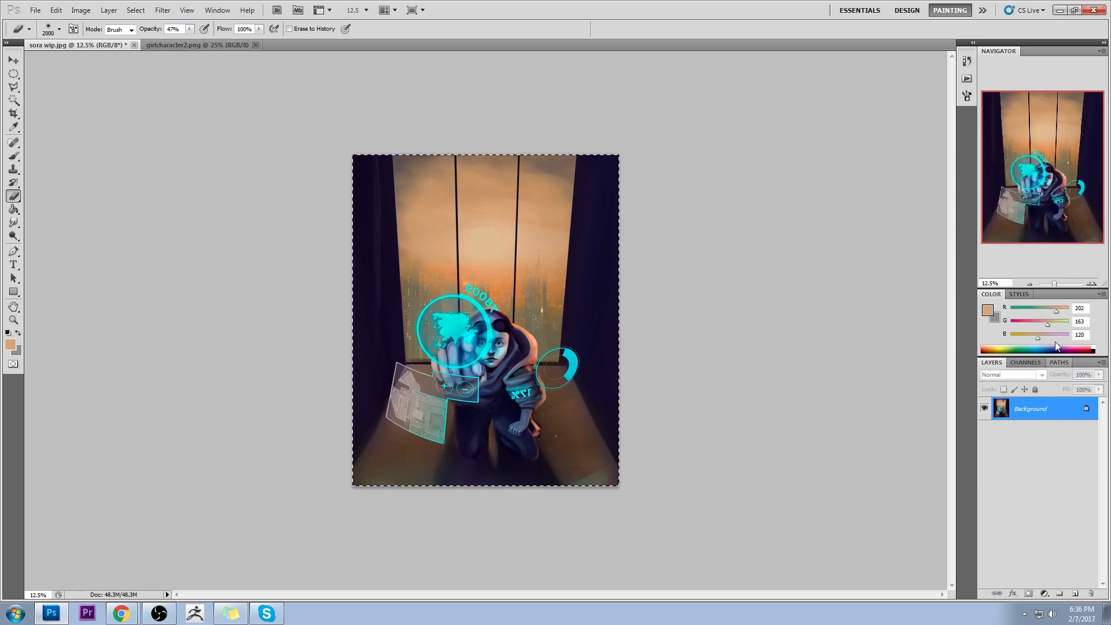
Revert the painting to its original sora wip.jpg history snapshot
click(967, 61)
drag(949, 358, 948, 93)
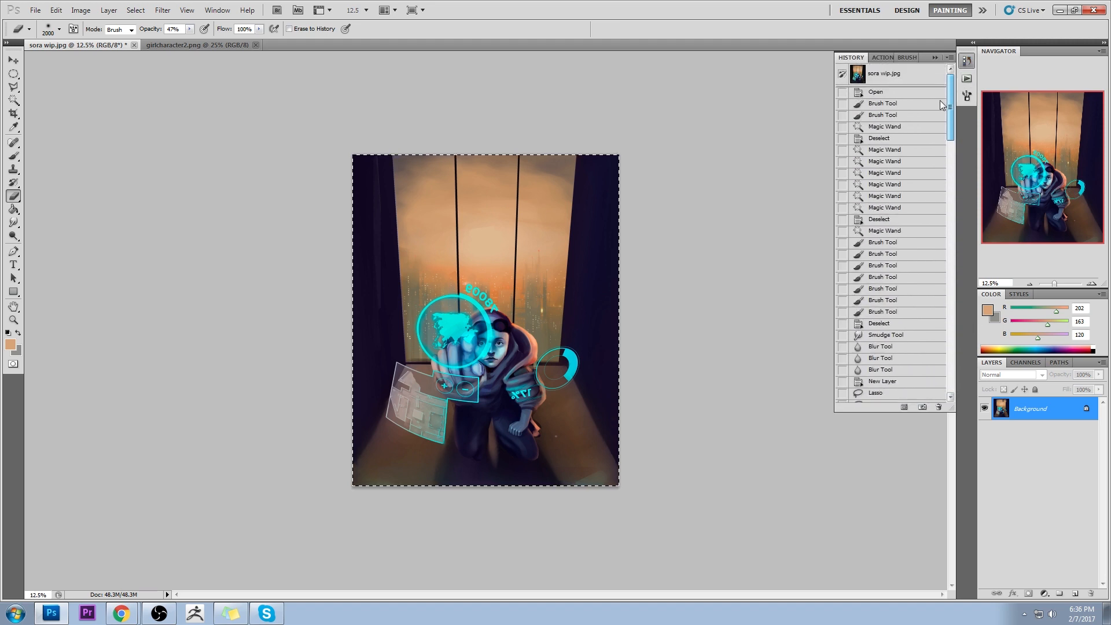
click(902, 75)
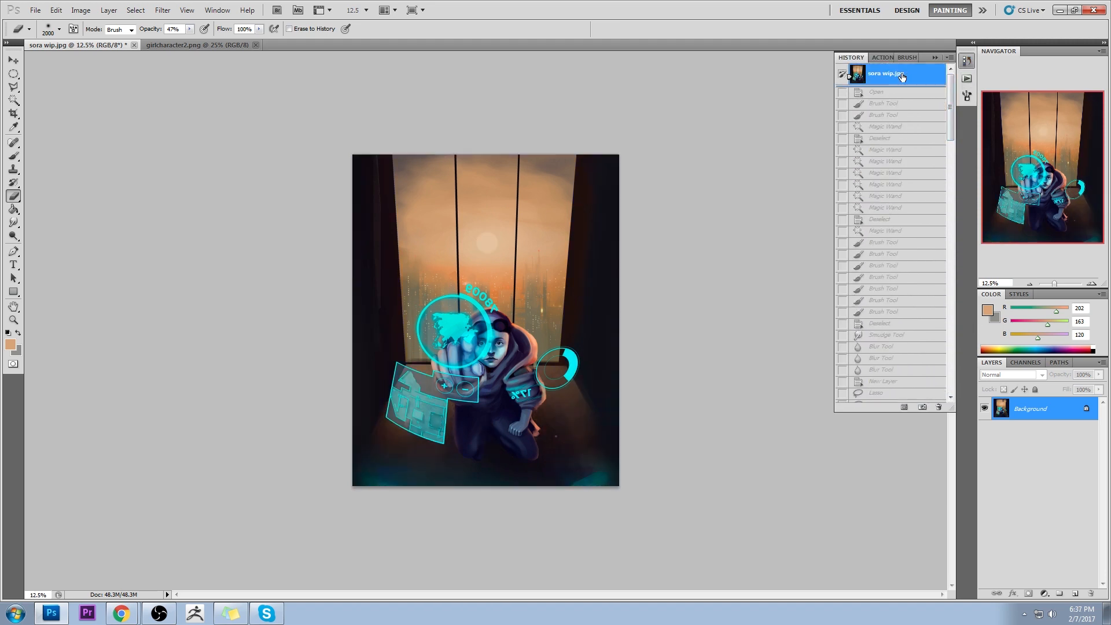
Paste the corrected painting as a new layer over the original and toggle its visibility to compare the two versions
key(ctrl+shift+v)
click(934, 58)
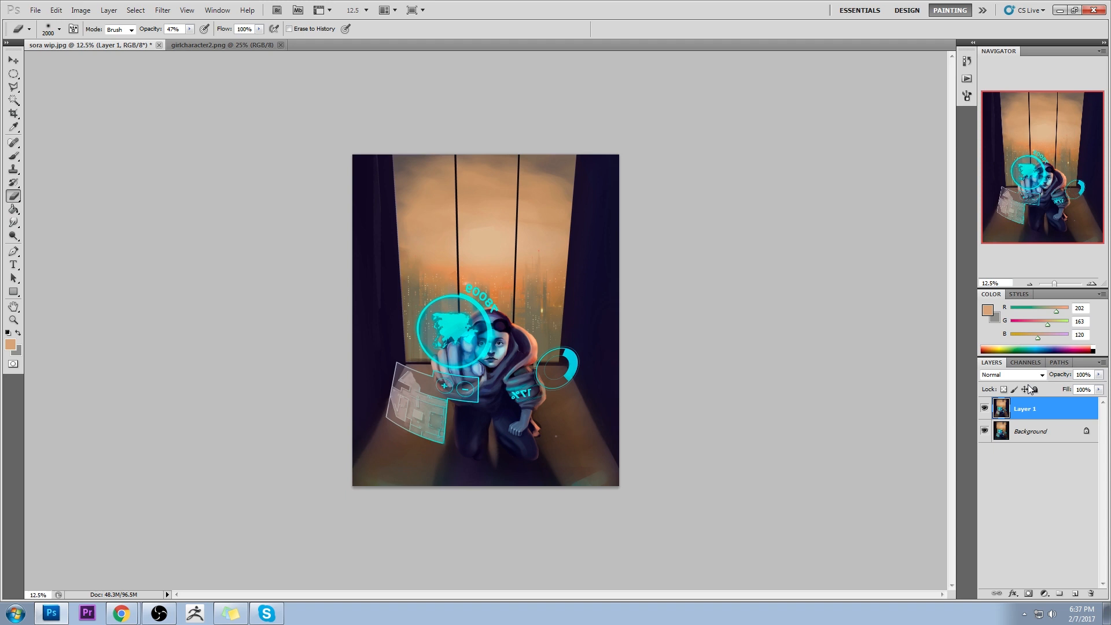
click(984, 409)
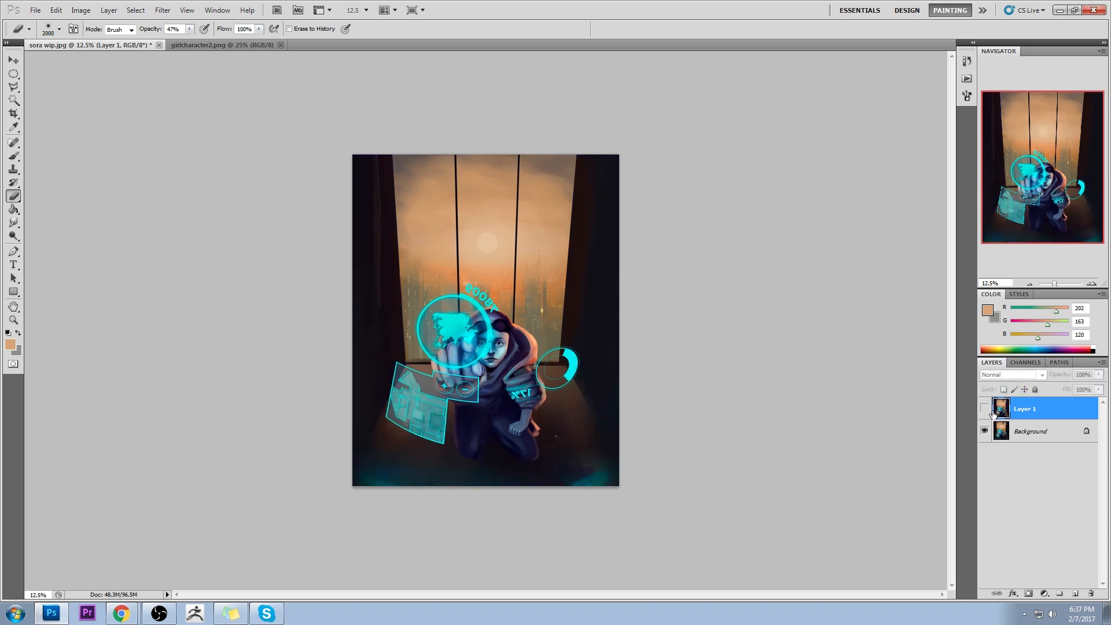
click(985, 409)
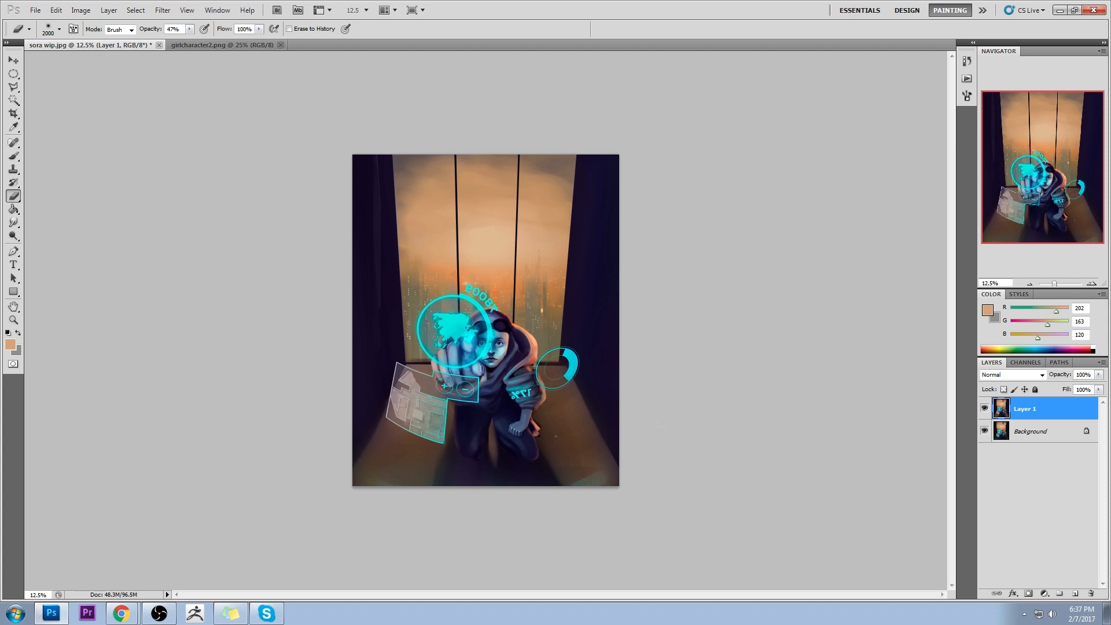
Add a new layer in Darken blend mode and sample a near-black colour from the figure for the brush
click(1075, 593)
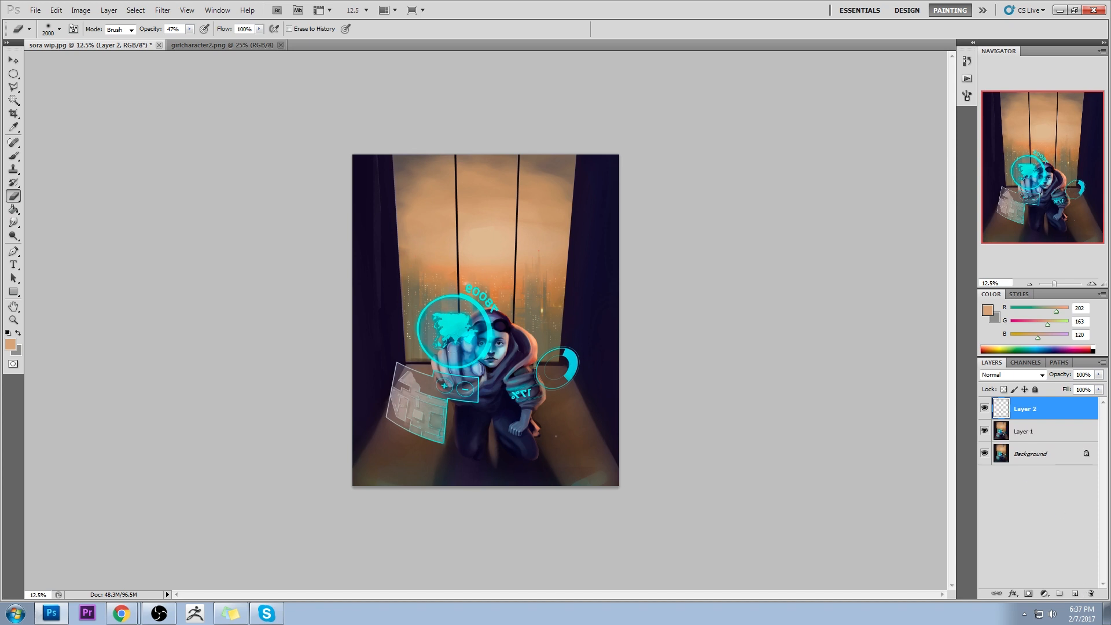
key(b)
alt+click(492, 371)
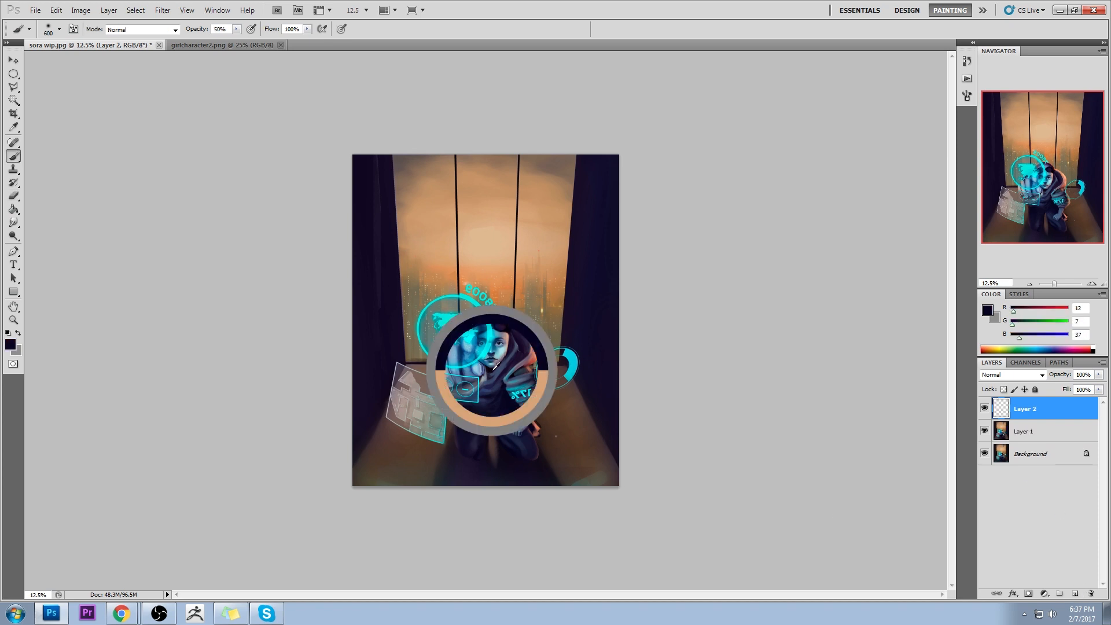
scroll(528, 346, up, 1)
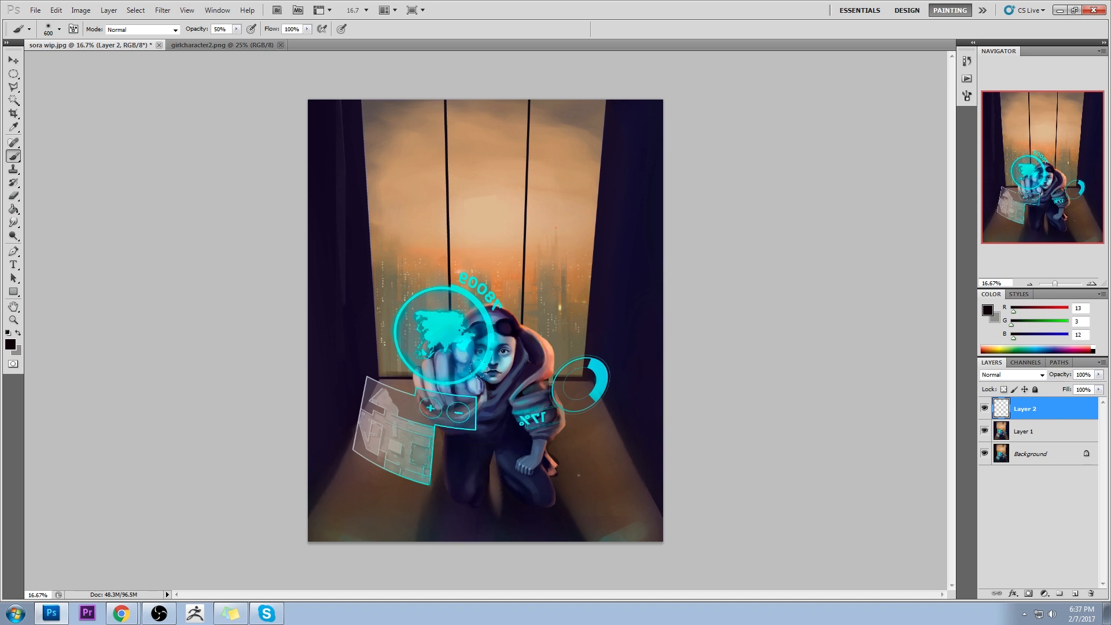
click(1012, 374)
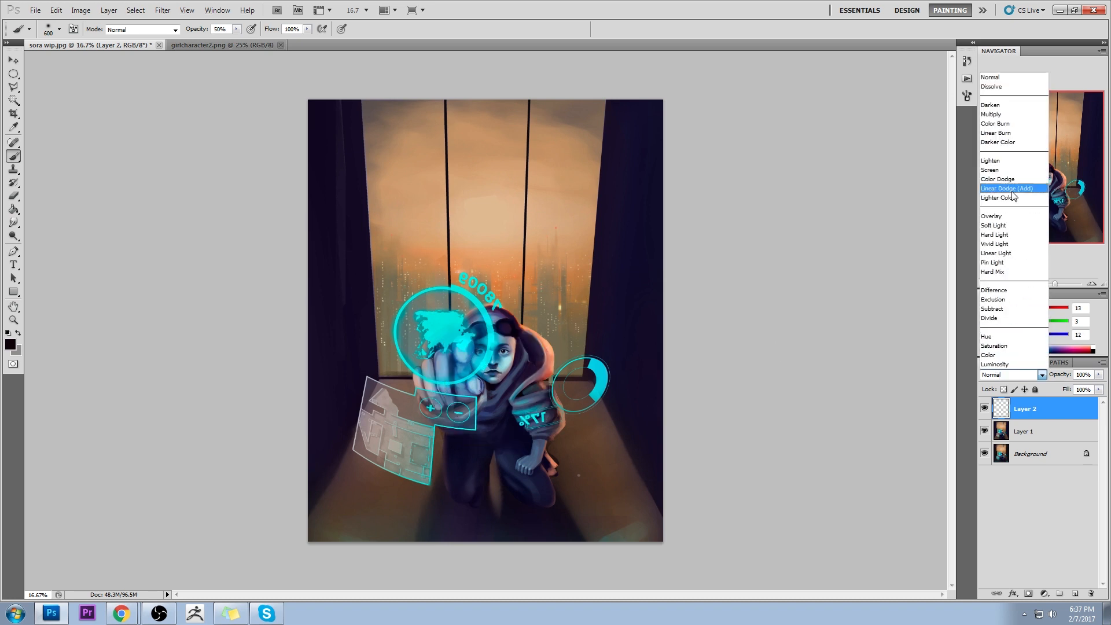
click(1013, 106)
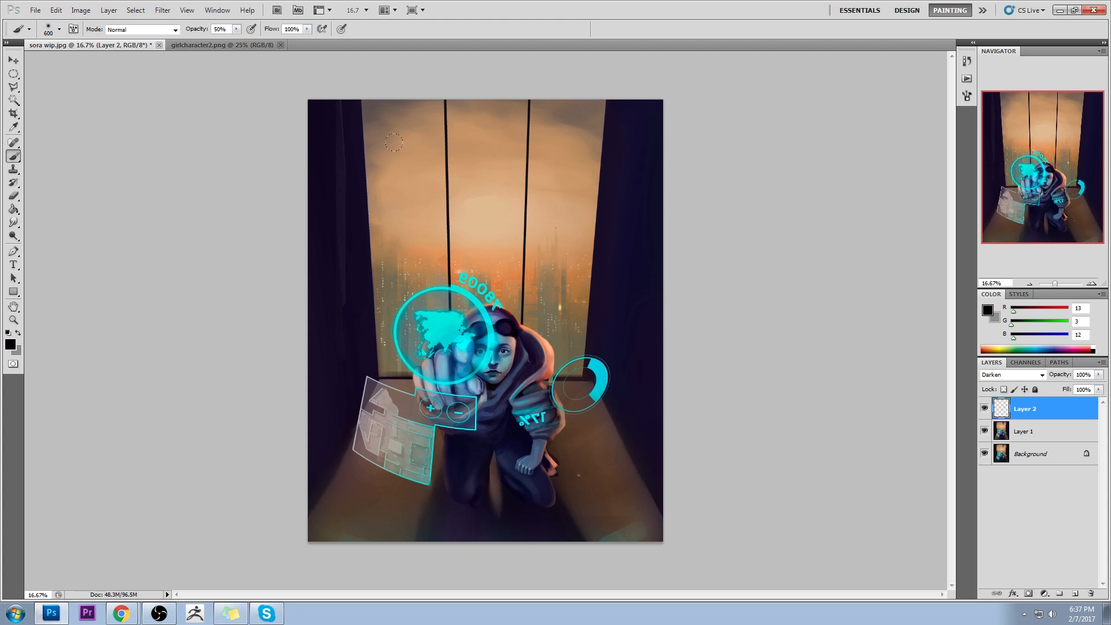
Darken the crouching figure and outstretched hand with a large soft brush, size 1400, at 24% opacity
key(2)
key(4)
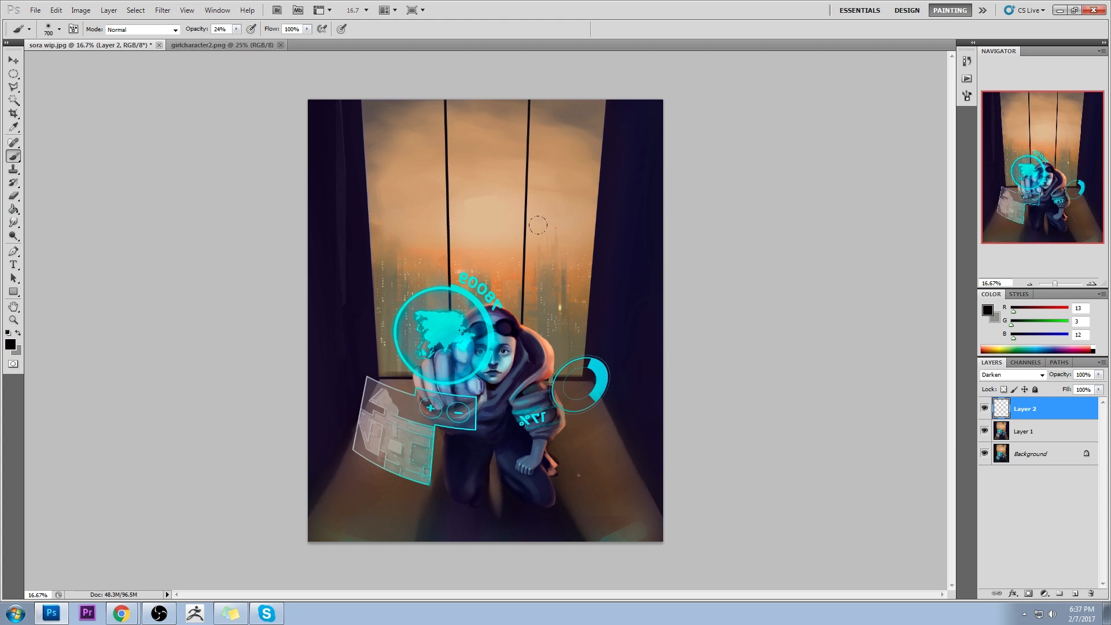
key(bracketright)
key(bracketright)
key(bracketright)
key(bracketright)
mouse_move(501, 356)
mouse_down()
mouse_move(435, 385)
mouse_move(462, 347)
mouse_move(470, 370)
mouse_move(455, 407)
mouse_move(528, 401)
mouse_move(483, 406)
mouse_move(523, 463)
mouse_move(430, 376)
mouse_move(495, 360)
mouse_move(482, 353)
mouse_up()
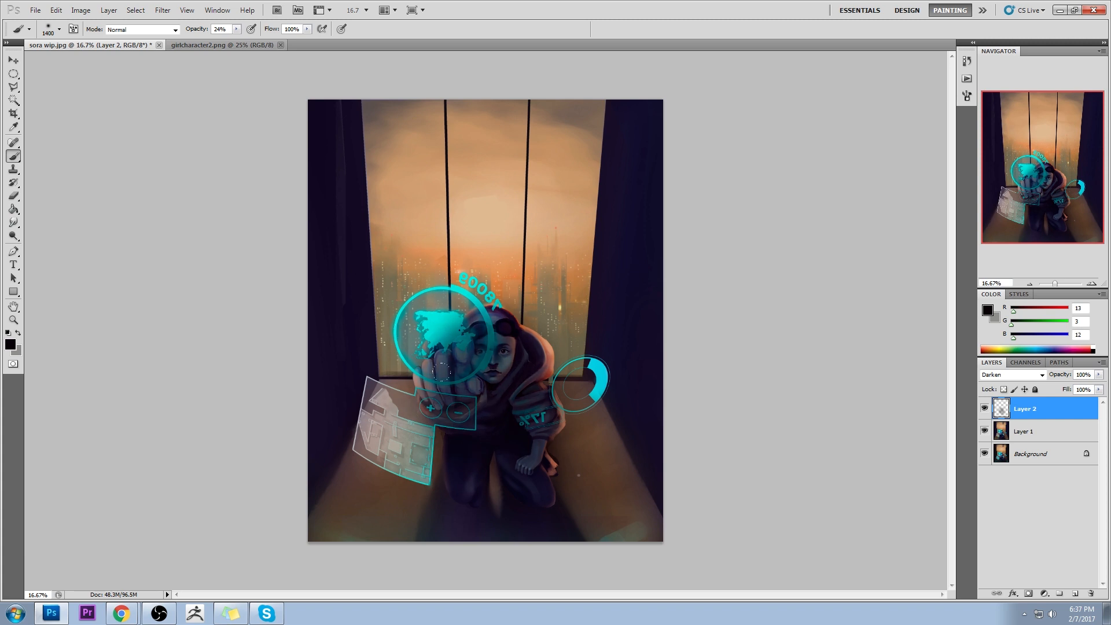
Erase the darkening from the character's face with the Eraser at 47% opacity, reducing its size to 700
key(e)
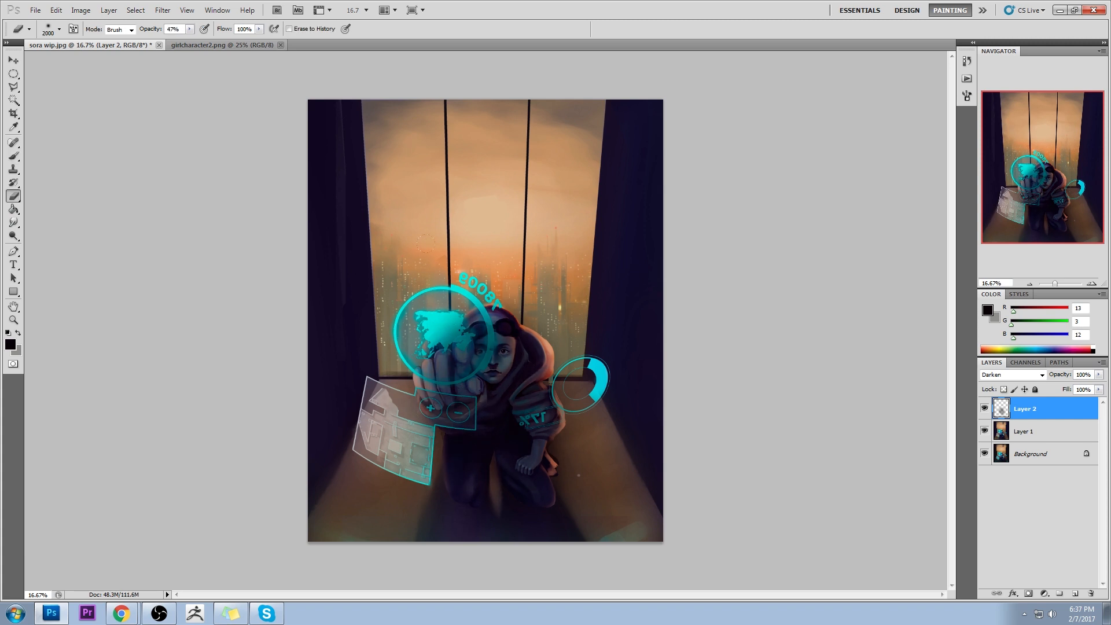
drag(489, 345, 499, 351)
key([)
key([)
key([)
key([)
key([)
key([)
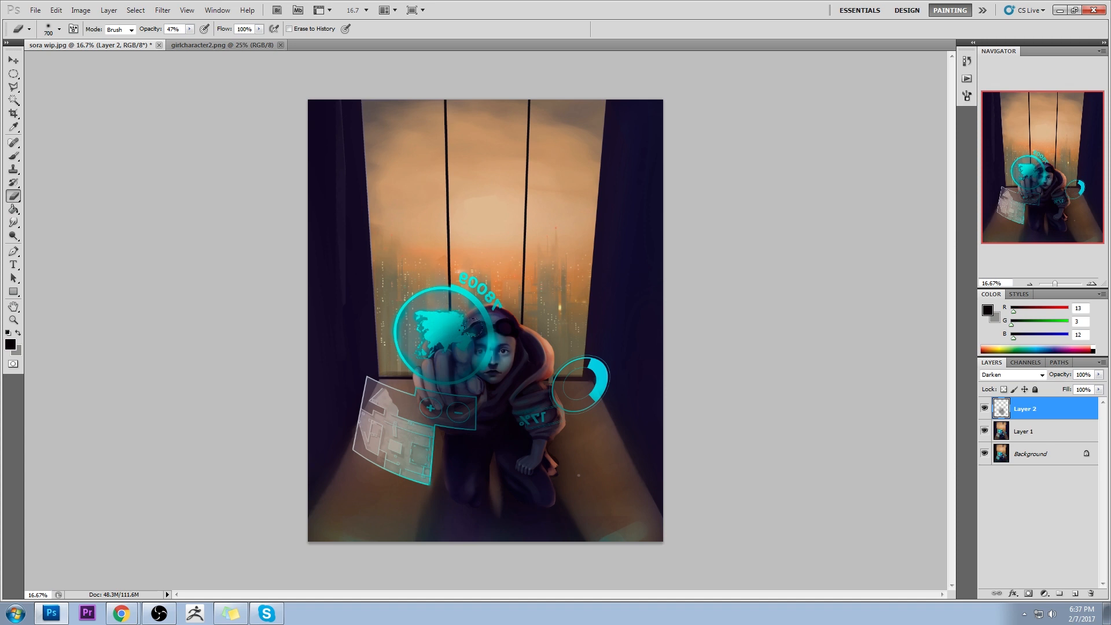
Erase the darkening over the pointing hand and the cyan hologram circle, adjusting the Eraser size between areas
key(bracketleft)
key(bracketleft)
key(bracketleft)
mouse_move(438, 354)
mouse_down()
mouse_move(443, 379)
mouse_move(423, 382)
mouse_move(462, 349)
mouse_move(447, 324)
mouse_move(427, 361)
mouse_move(478, 325)
mouse_move(445, 331)
mouse_up()
key(bracketright)
key(bracketright)
key(bracketright)
key(bracketright)
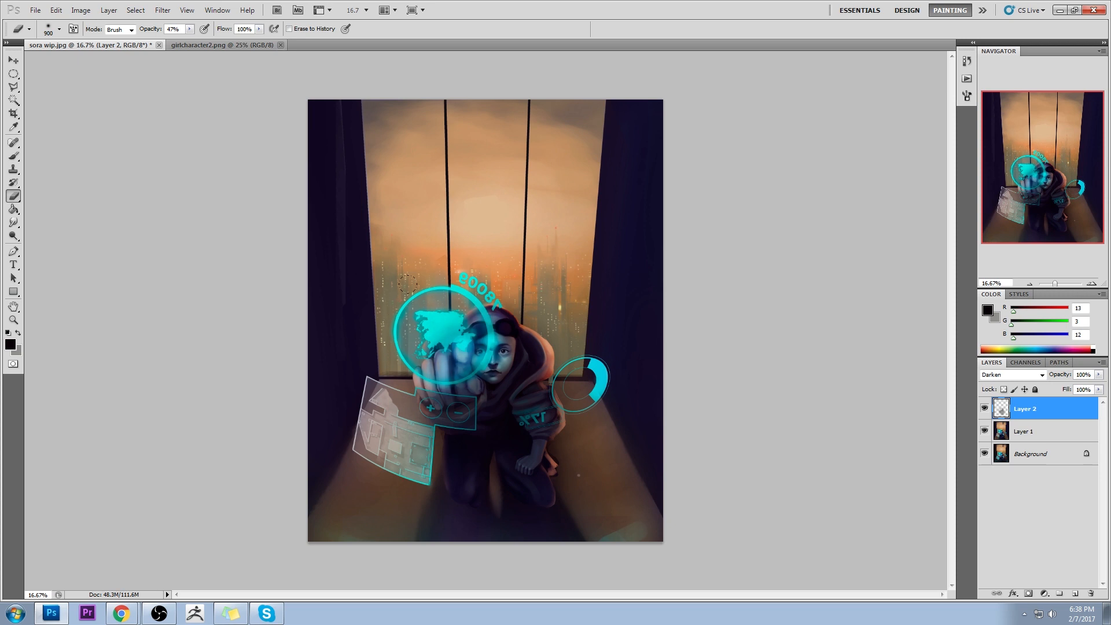
key(bracketleft)
key(bracketleft)
key(bracketleft)
key(bracketleft)
key(bracketleft)
key(bracketleft)
key(bracketleft)
Sample the hologram's cyan, add a new layer, and set both the brush and the layer to Color blend mode
key(b)
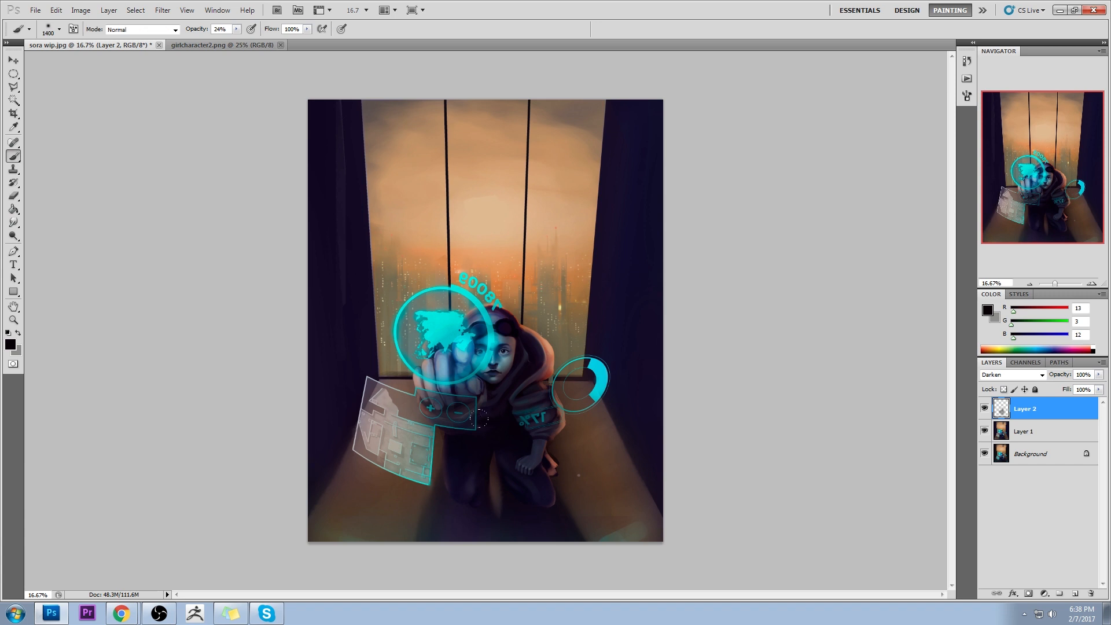
alt+click(491, 338)
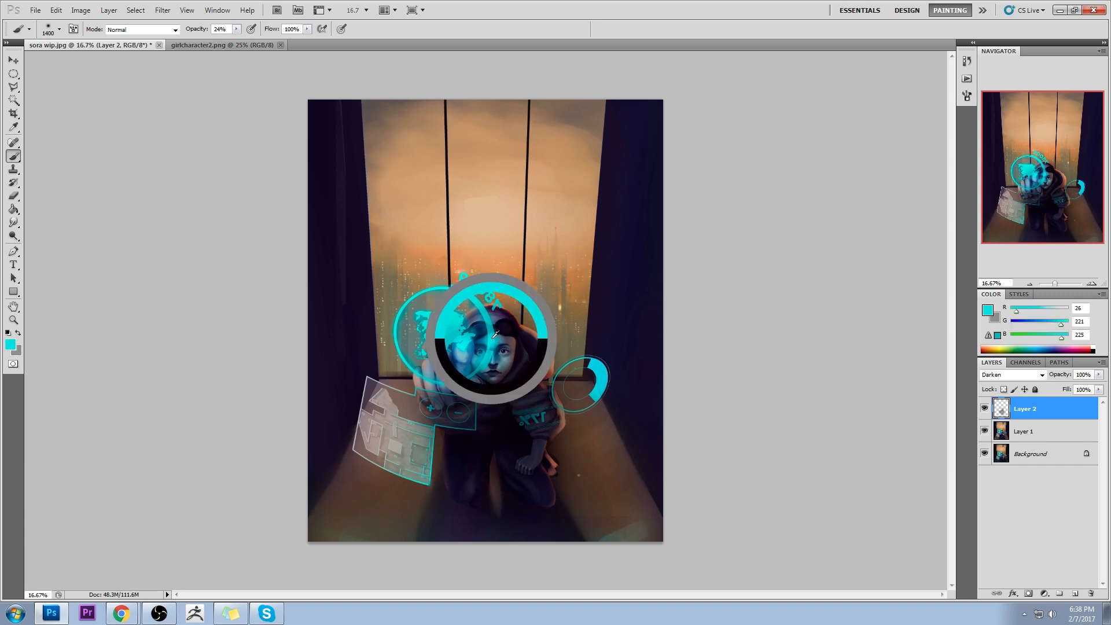
click(1073, 594)
click(171, 29)
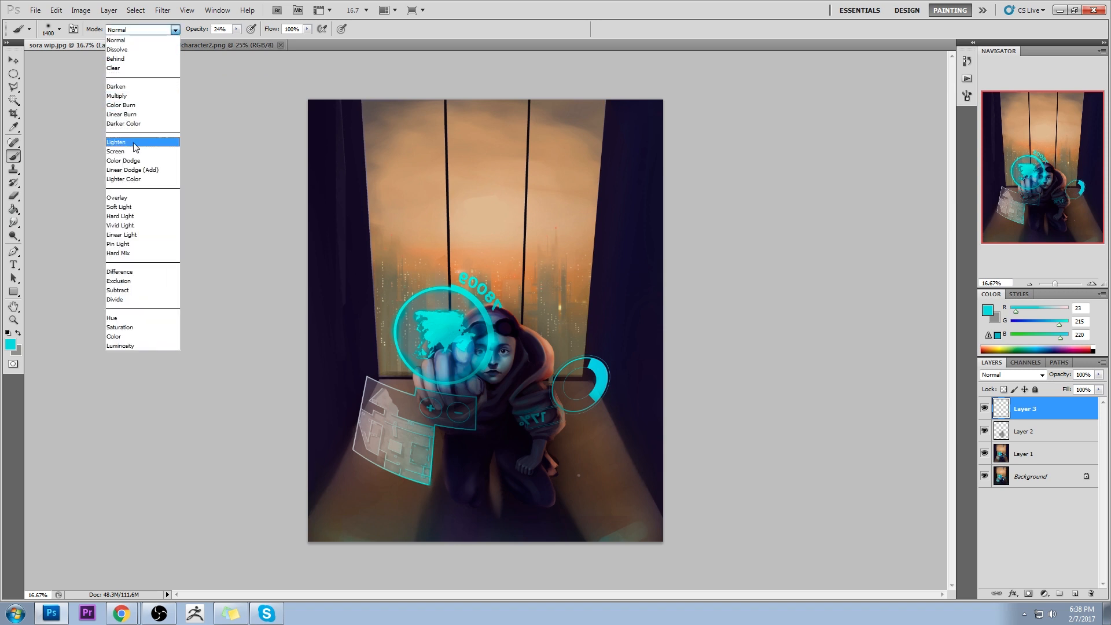
click(133, 336)
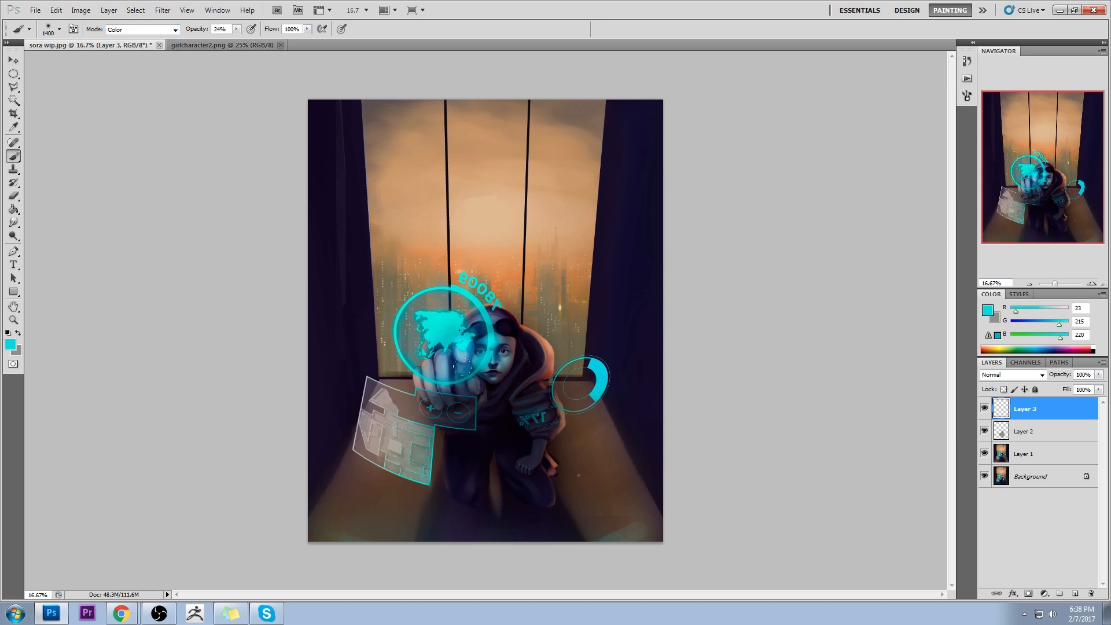
drag(523, 469, 490, 424)
click(1012, 375)
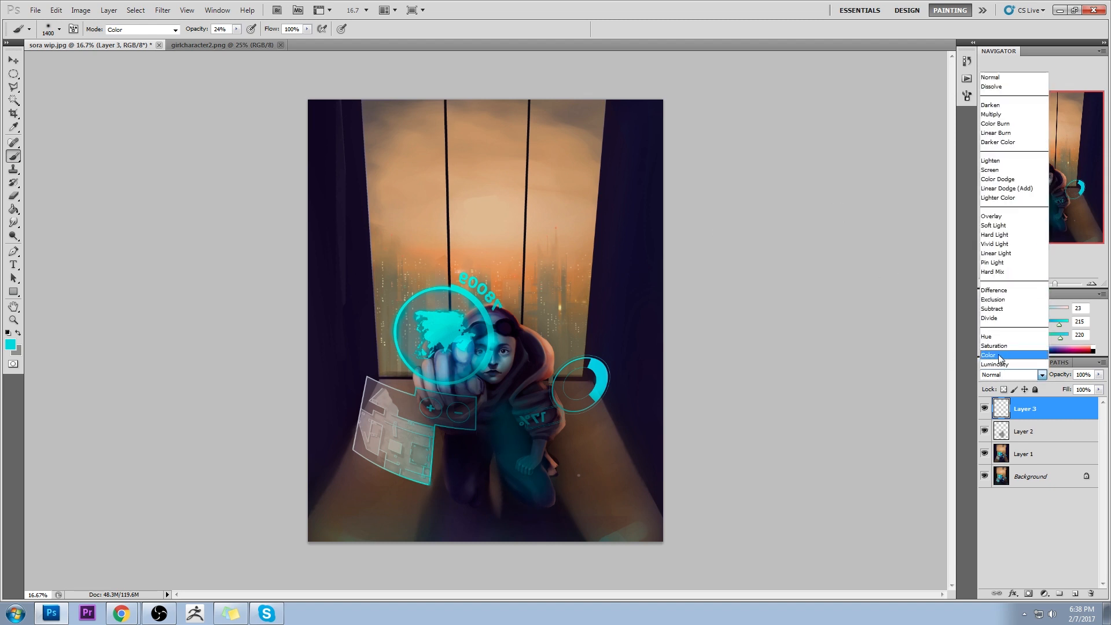
click(999, 352)
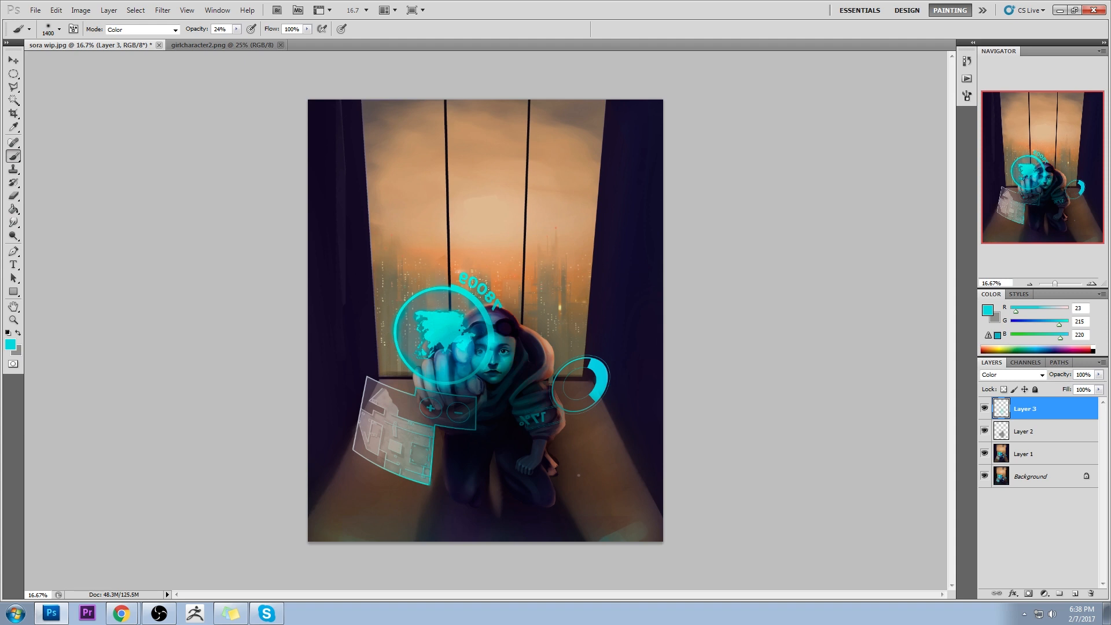
Tint the figure's face, hoodie, arm and trousers with cyan light, varying the brush size at 24% opacity
key(bracketleft)
key(bracketleft)
key(bracketleft)
key(bracketleft)
key(bracketleft)
key(bracketleft)
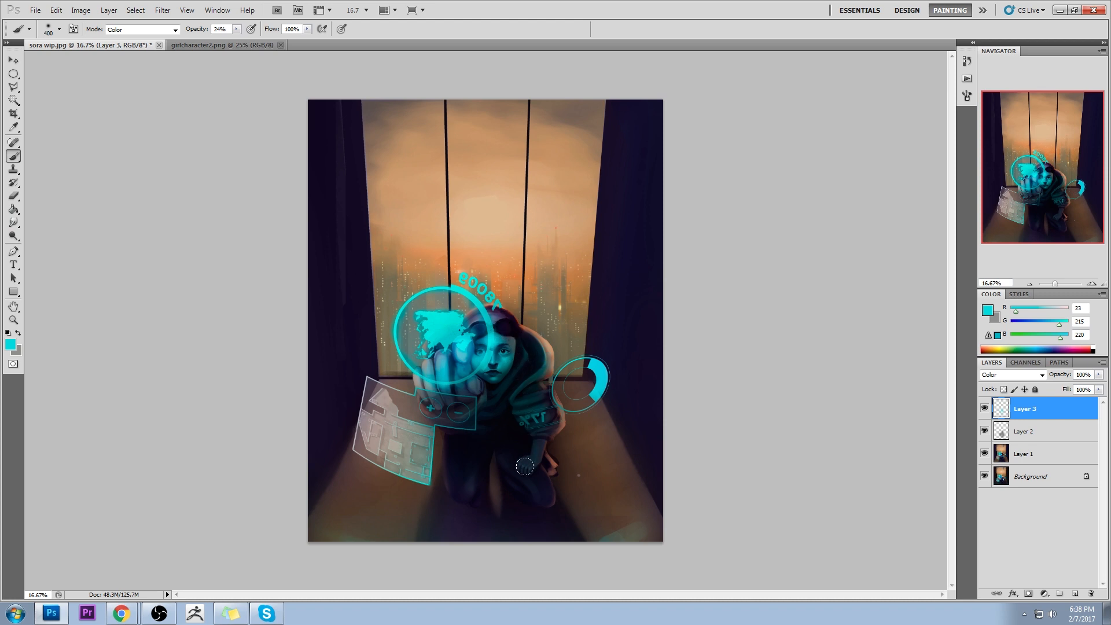
key(bracketright)
key(bracketright)
key(bracketright)
key(bracketright)
Toggle the cyan tint layer and the darkening layer off and on to compare their effect on the figure
double_click(992, 413)
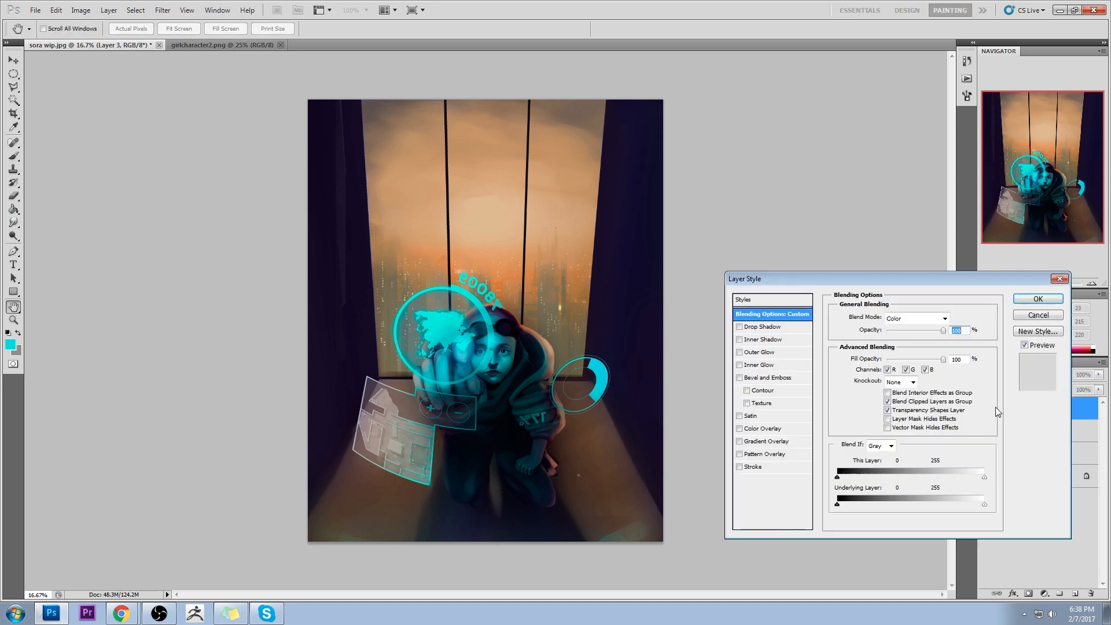
click(1039, 316)
click(986, 407)
click(986, 408)
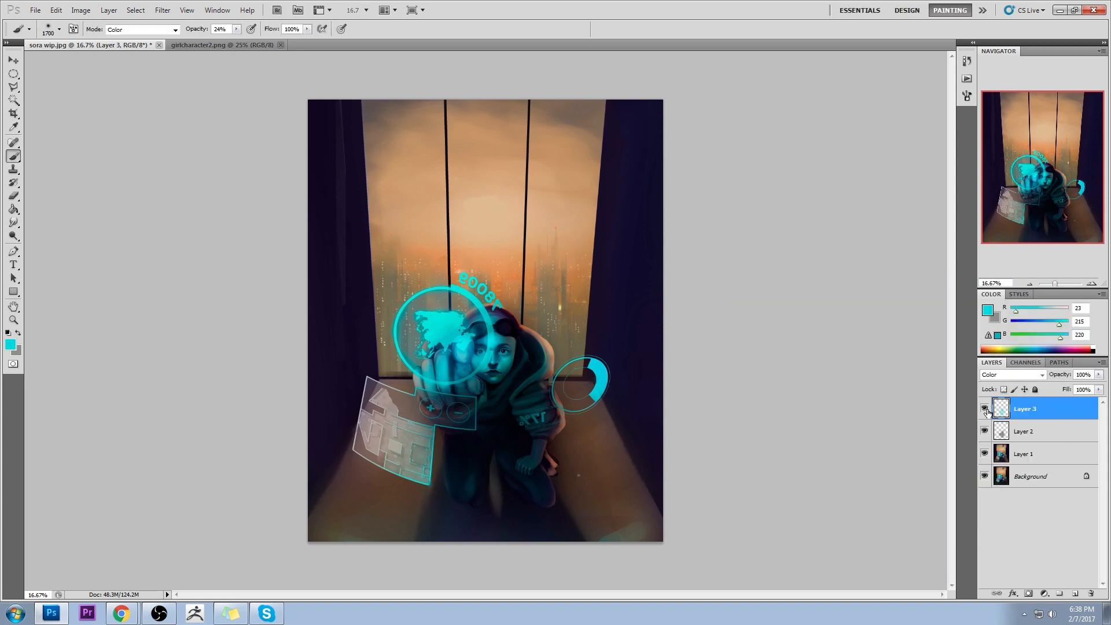
click(986, 408)
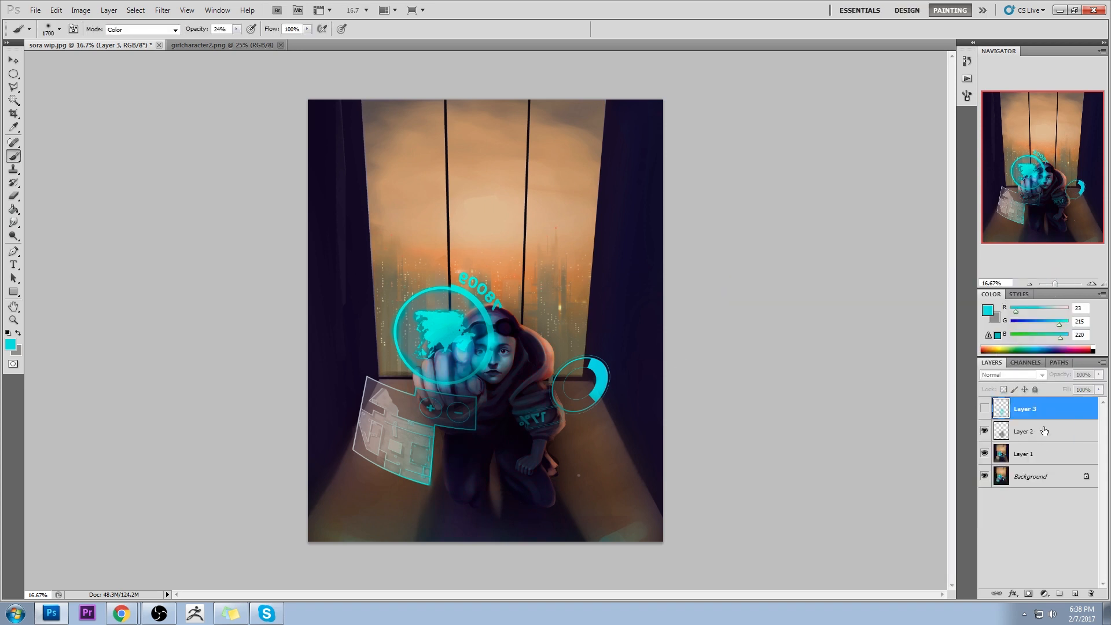
click(984, 408)
click(984, 431)
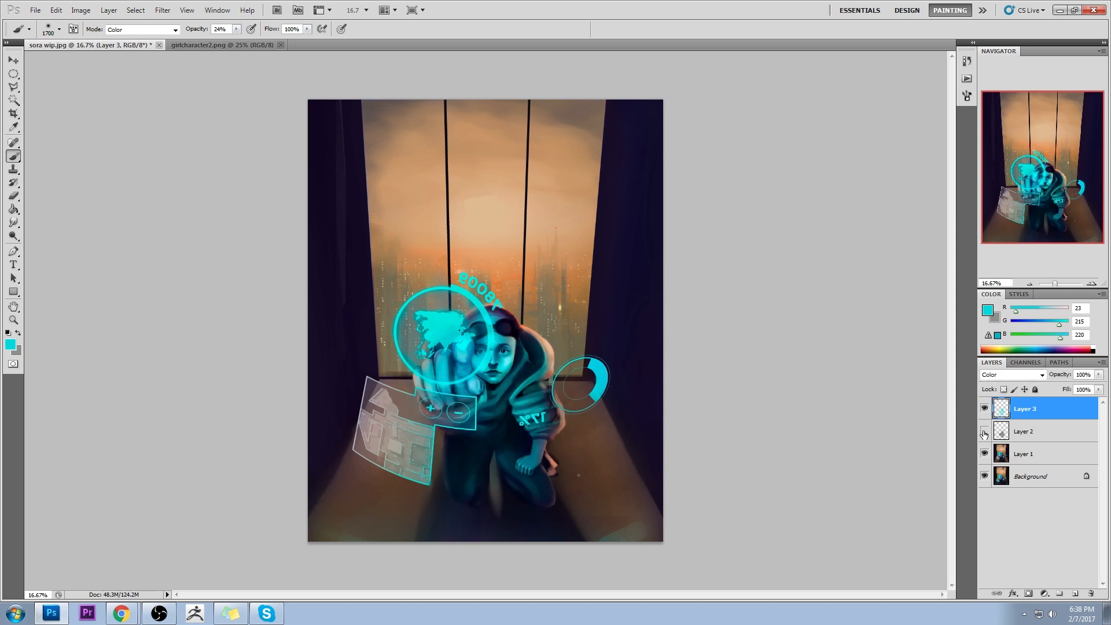
click(983, 431)
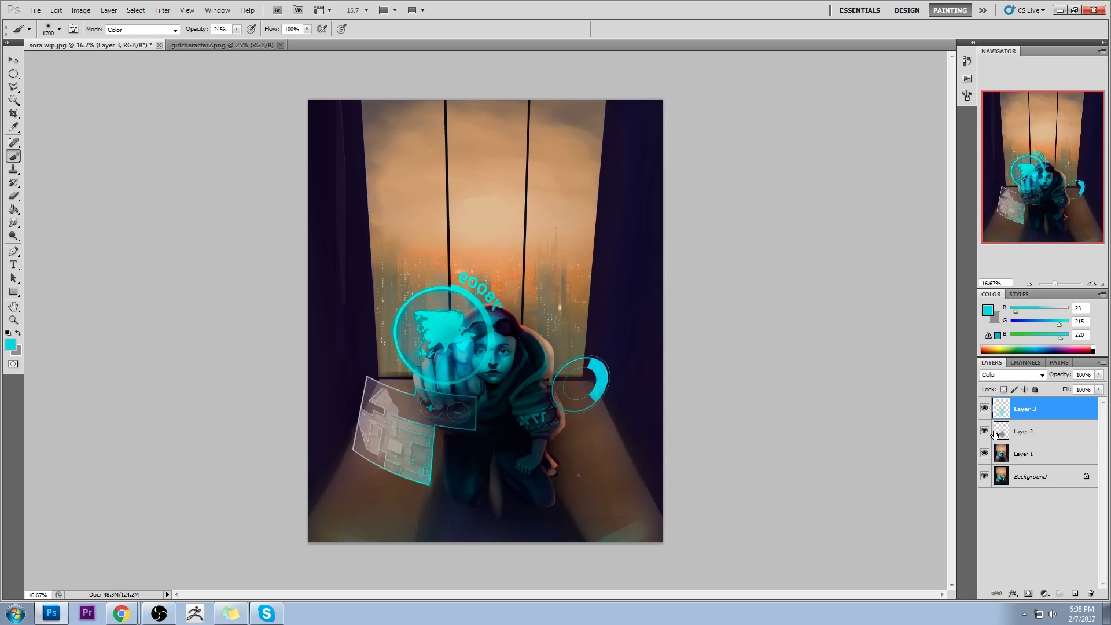
Erase part of the darkening on Layer 2 over the hoodie's shoulder and the sleeve with its glowing number
click(1033, 435)
key(e)
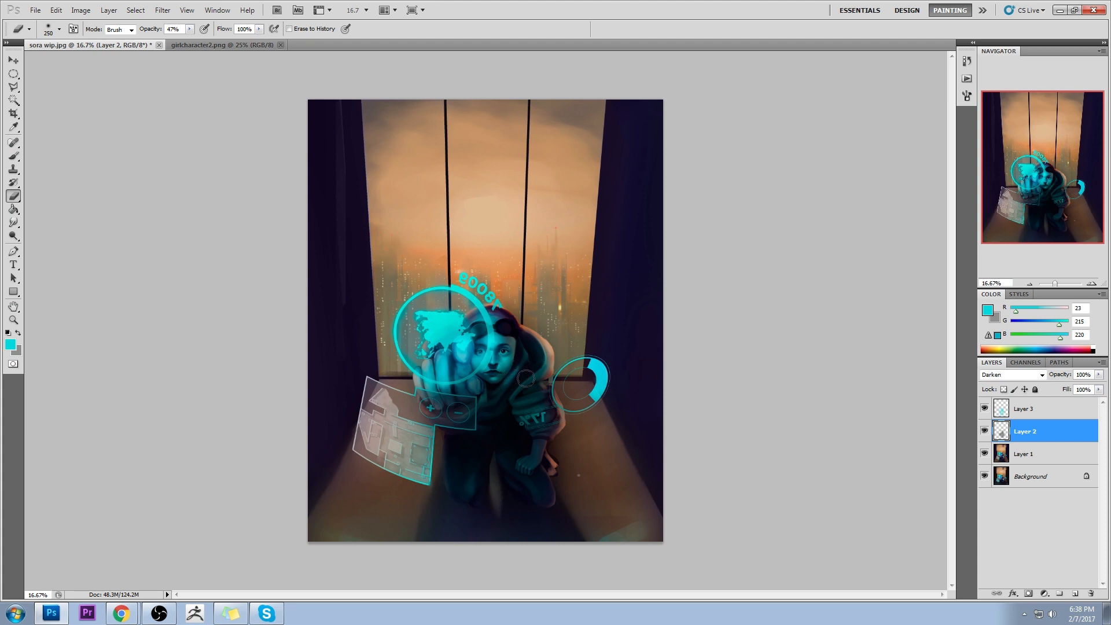
drag(529, 400, 536, 426)
Add another layer and paint sampled cyan light around the goggles and forehead with a smaller brush
click(1075, 594)
key(b)
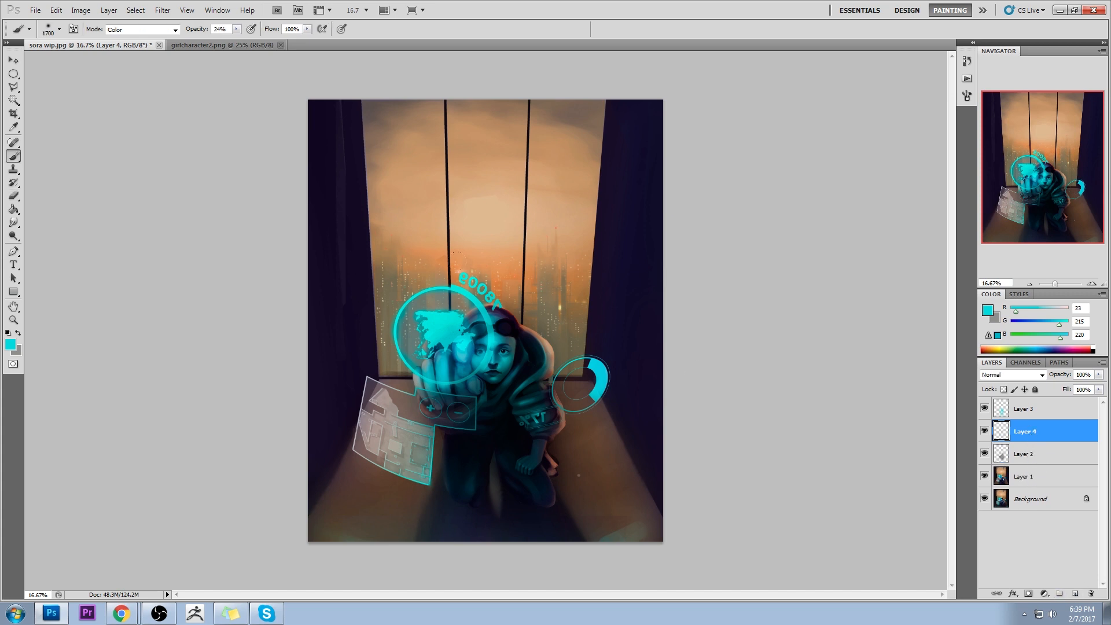
alt+click(485, 330)
key(bracketleft)
key(bracketleft)
key(bracketleft)
key(bracketleft)
drag(488, 328, 479, 333)
Merge the darkening, highlight and cyan tint layers down into Layer 1
click(1028, 454)
right_click(1031, 456)
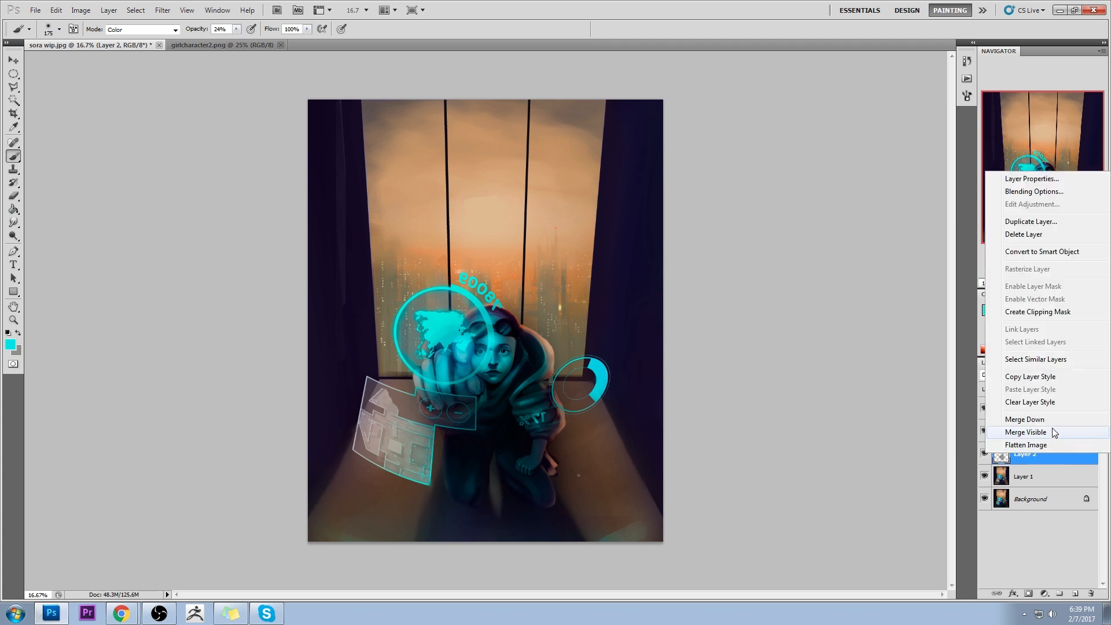
click(1042, 418)
right_click(1029, 434)
click(1042, 399)
right_click(1032, 410)
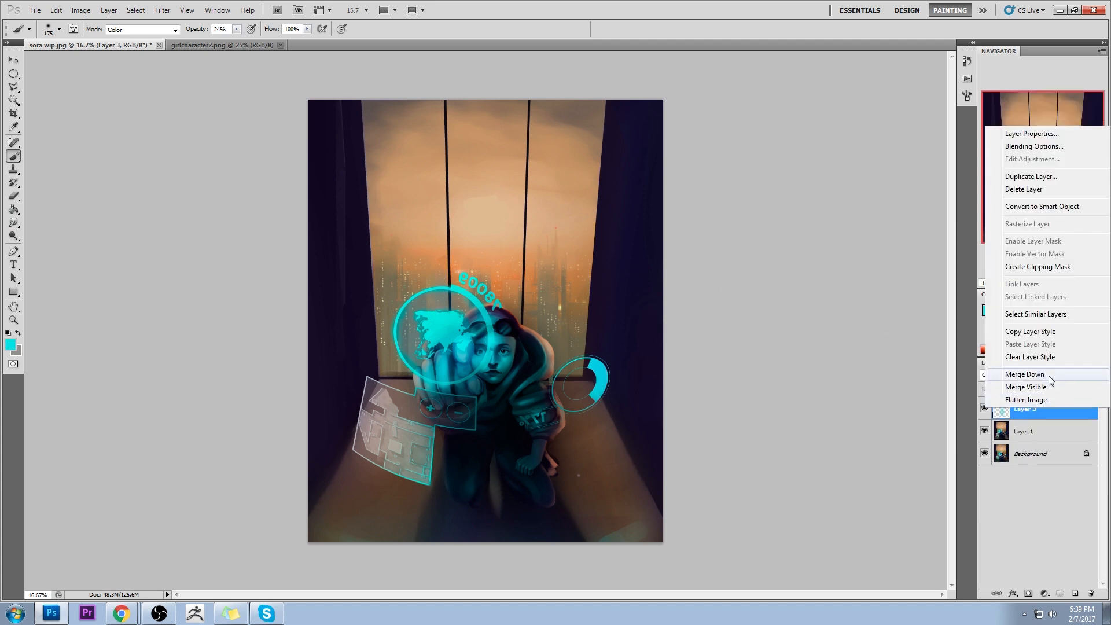
click(1048, 375)
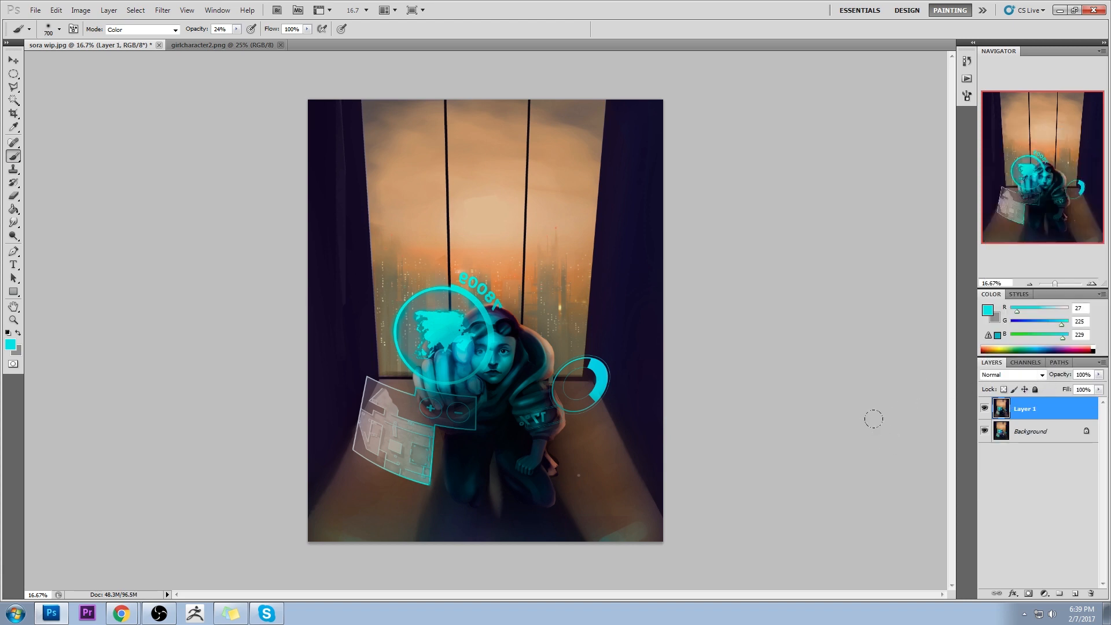
Enlarge the brush, add an empty layer above Layer 1, and switch to the Burn tool
key(bracketright)
key(bracketright)
key(bracketright)
key(bracketright)
key(bracketright)
key(bracketright)
key(bracketright)
key(bracketright)
key(bracketright)
key(bracketright)
click(1075, 593)
click(14, 236)
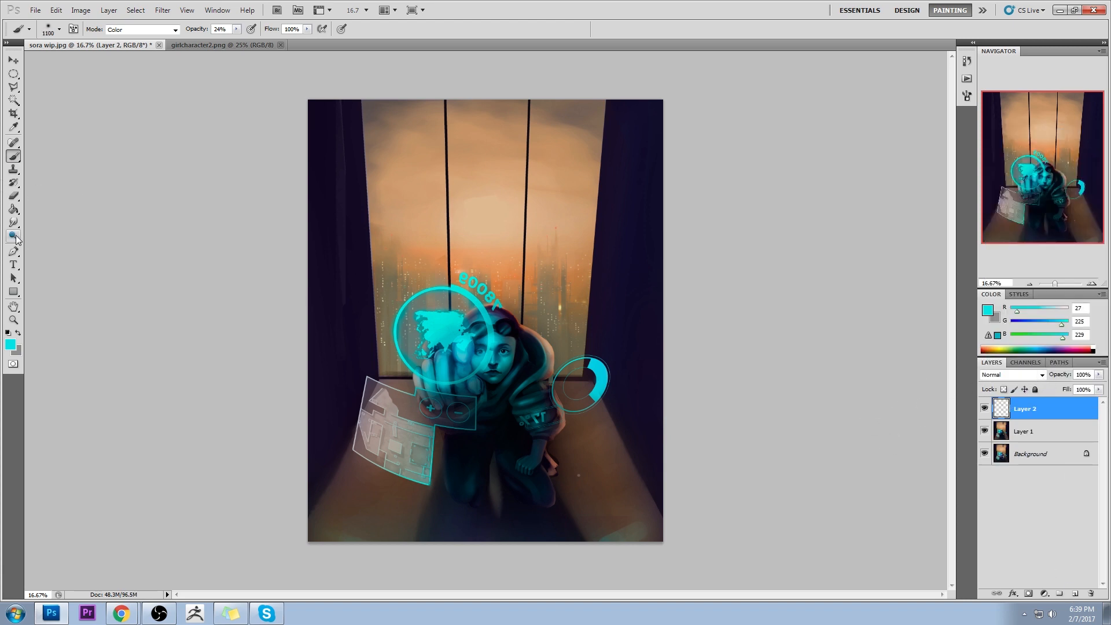
click(59, 245)
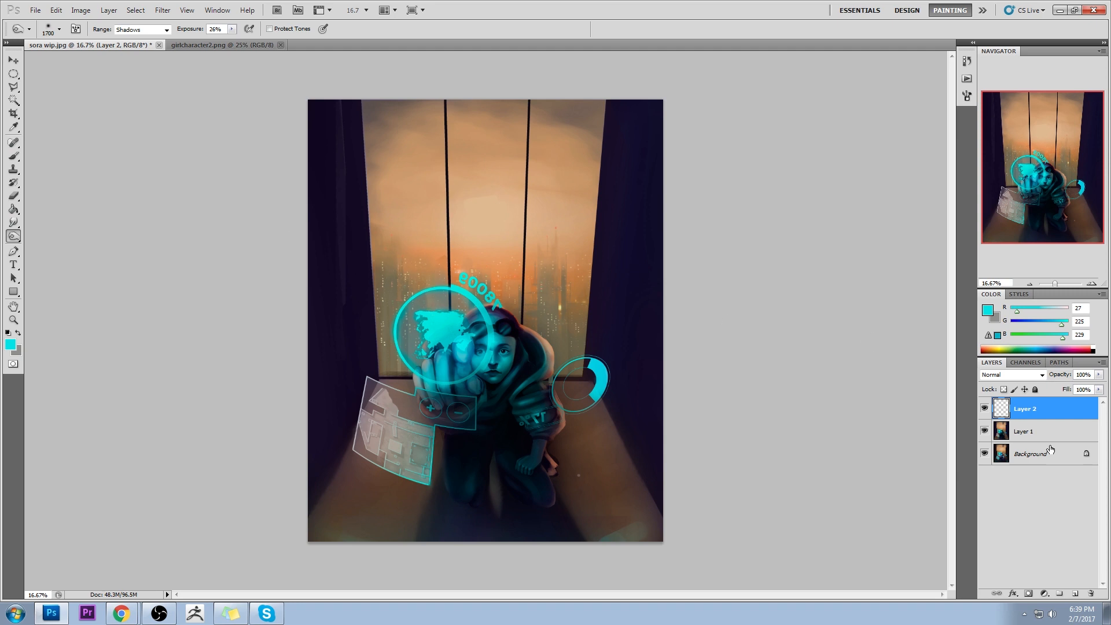
Brighten the cyan hologram around the hand on Layer 1 using the Dodge tool on Highlights at 50% exposure with a reduced brush
click(1018, 438)
click(15, 236)
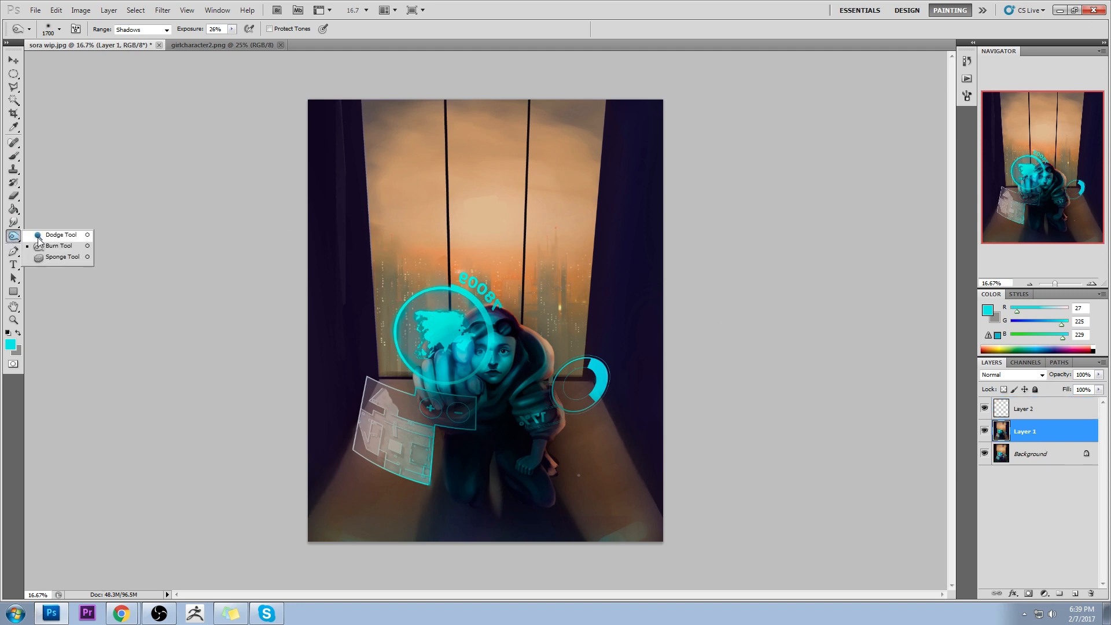
click(61, 237)
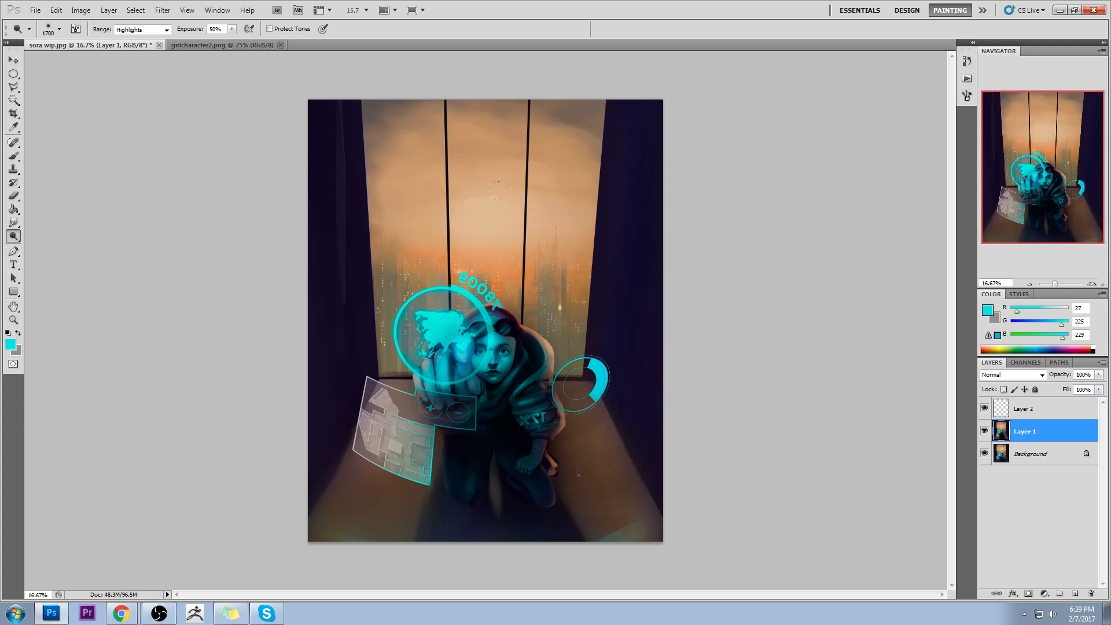
drag(452, 337, 478, 337)
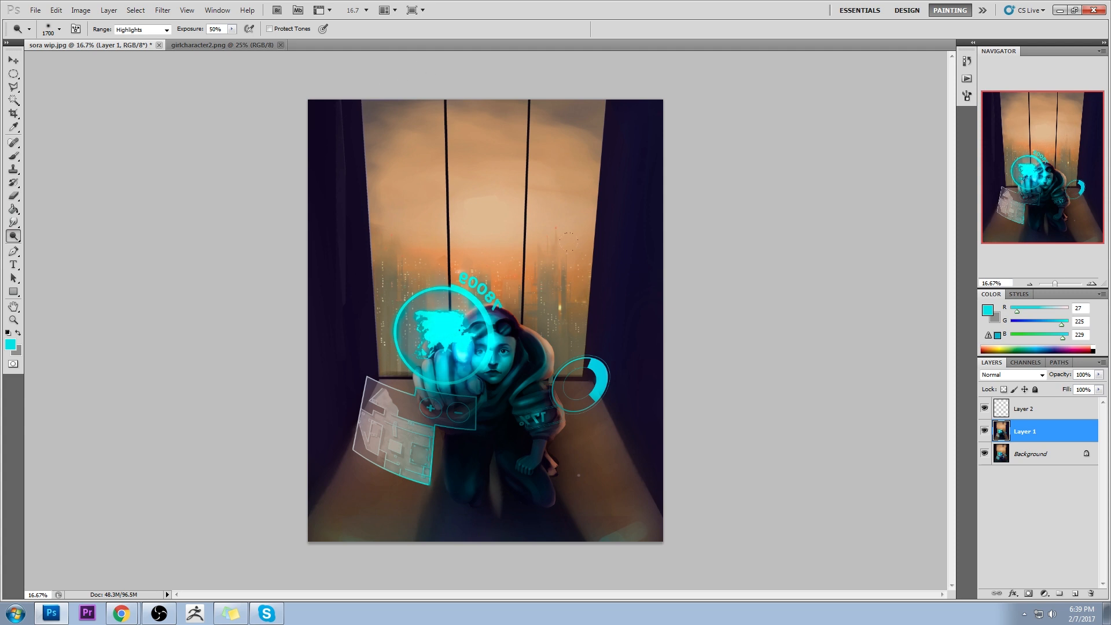
key(ctrl+z)
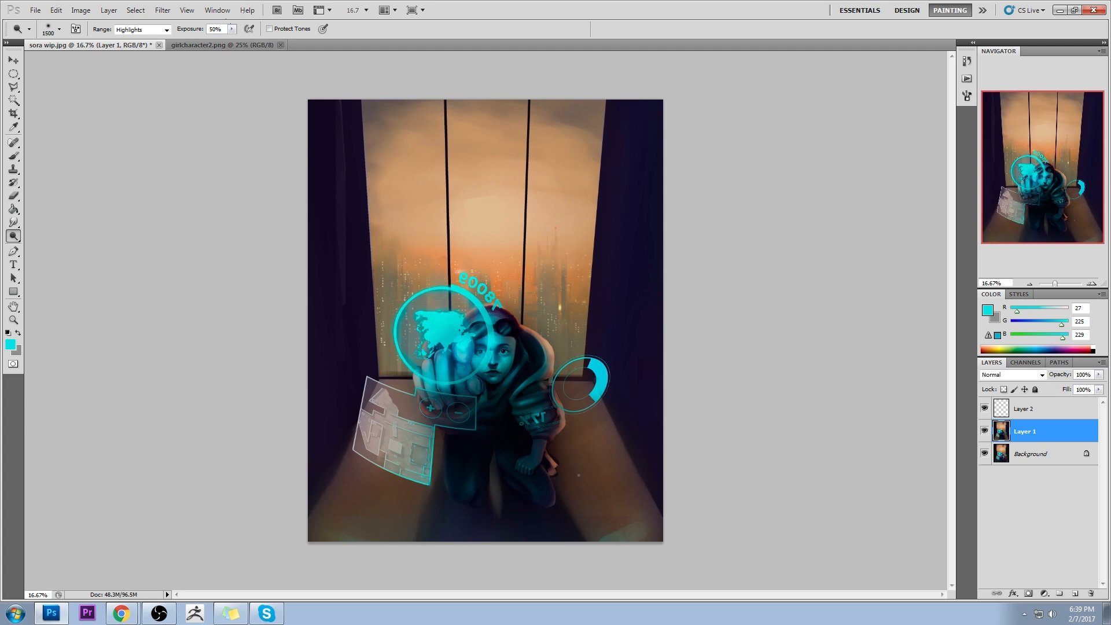
key(bracketleft)
key(bracketleft)
mouse_move(452, 286)
mouse_down()
mouse_move(480, 306)
mouse_move(474, 289)
mouse_move(454, 289)
mouse_up()
key(bracketleft)
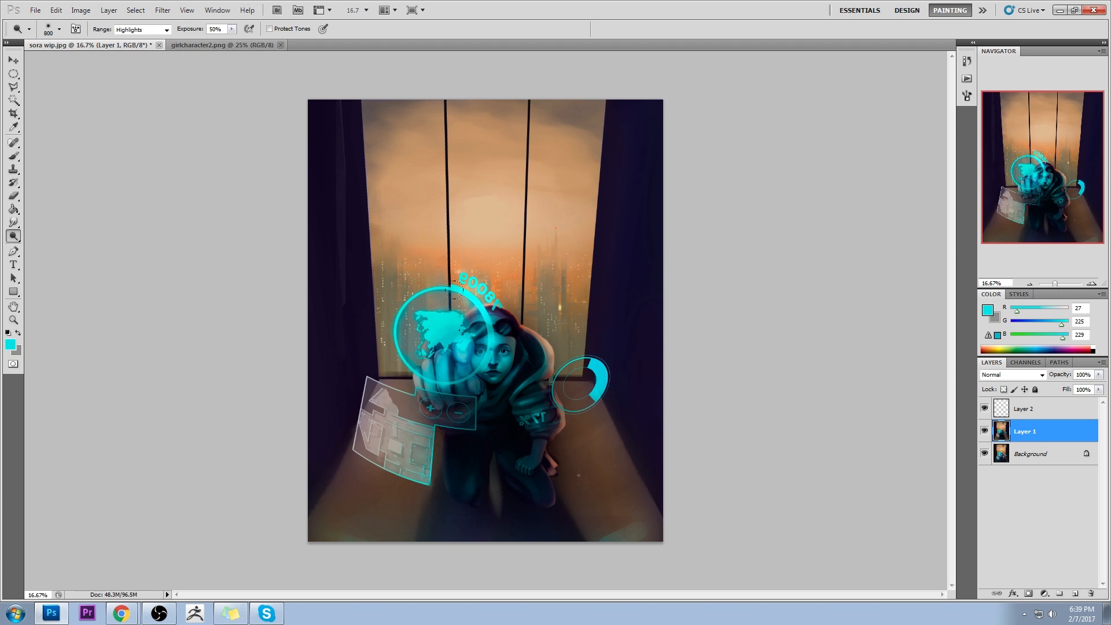
mouse_move(426, 313)
mouse_down()
mouse_move(450, 345)
mouse_move(448, 310)
mouse_move(425, 315)
mouse_move(415, 301)
mouse_up()
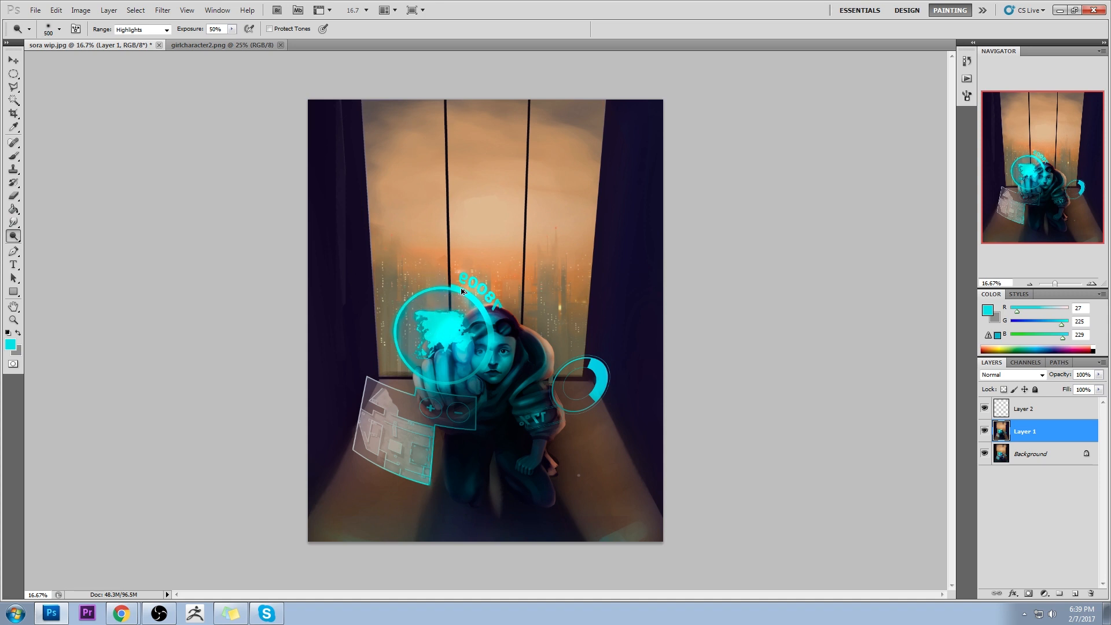
Undo the last dodge stroke, then lightly brighten the hologram above the hand and the sleeve edge beside the small ring
key(ctrl+z)
drag(413, 331, 428, 338)
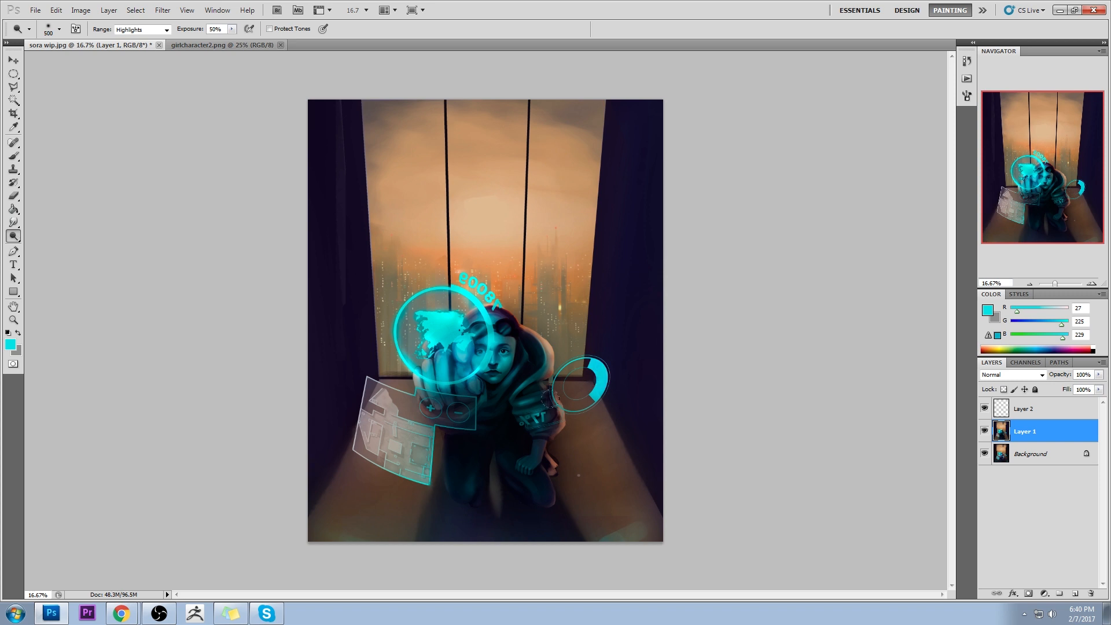
drag(550, 398, 554, 405)
Add a layer in Color blend mode and paint sampled bright cyan over the grey holographic map panel and around the small ring
click(1075, 593)
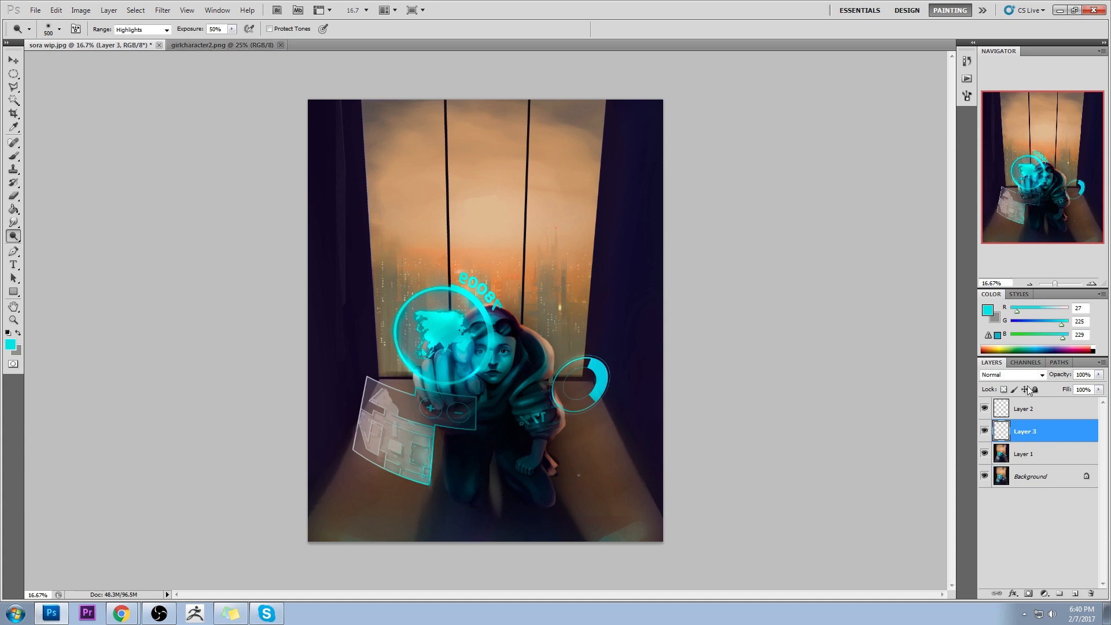
click(1013, 375)
click(1014, 355)
key(b)
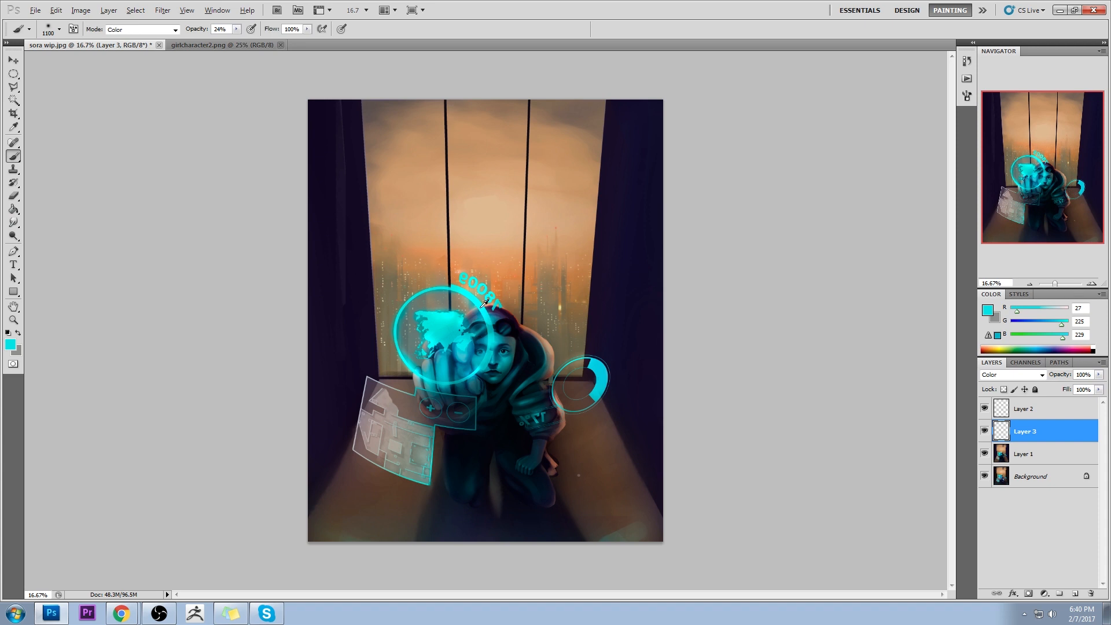
alt+click(483, 299)
key(bracketright)
key(bracketleft)
key(bracketleft)
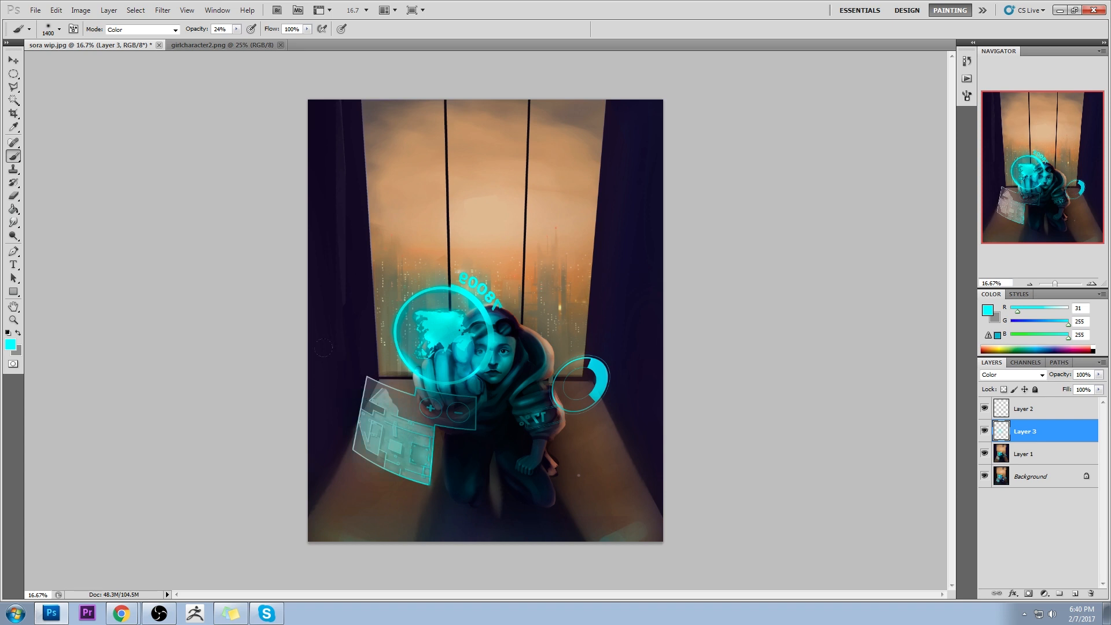
click(359, 413)
key(bracketleft)
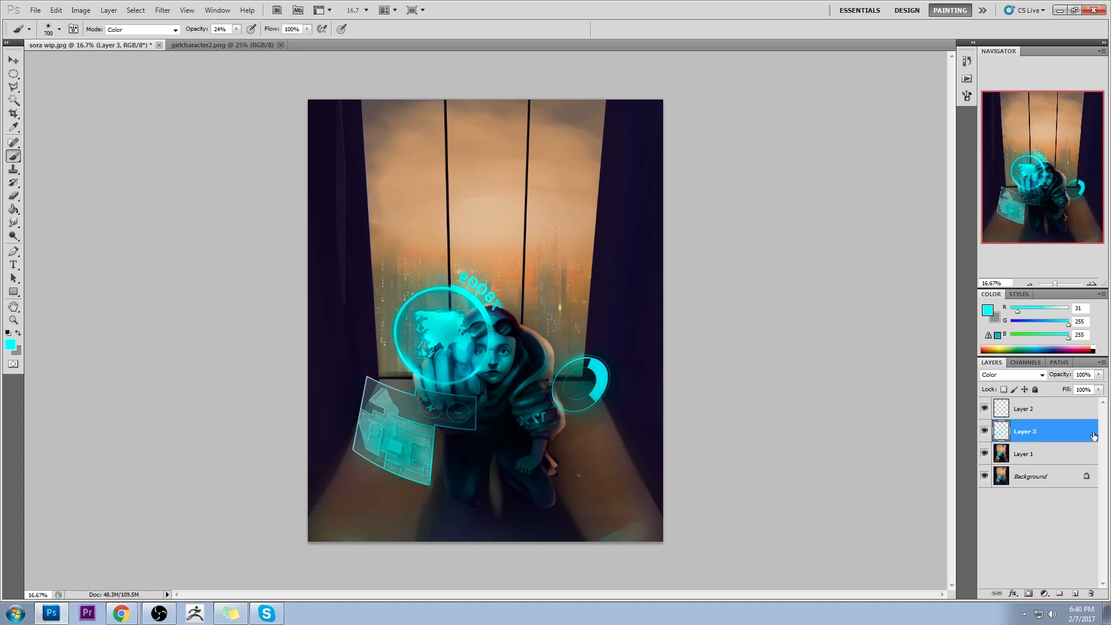
Merge the cyan tint layer and Layer 2 into Layer 1
right_click(1035, 432)
click(1027, 400)
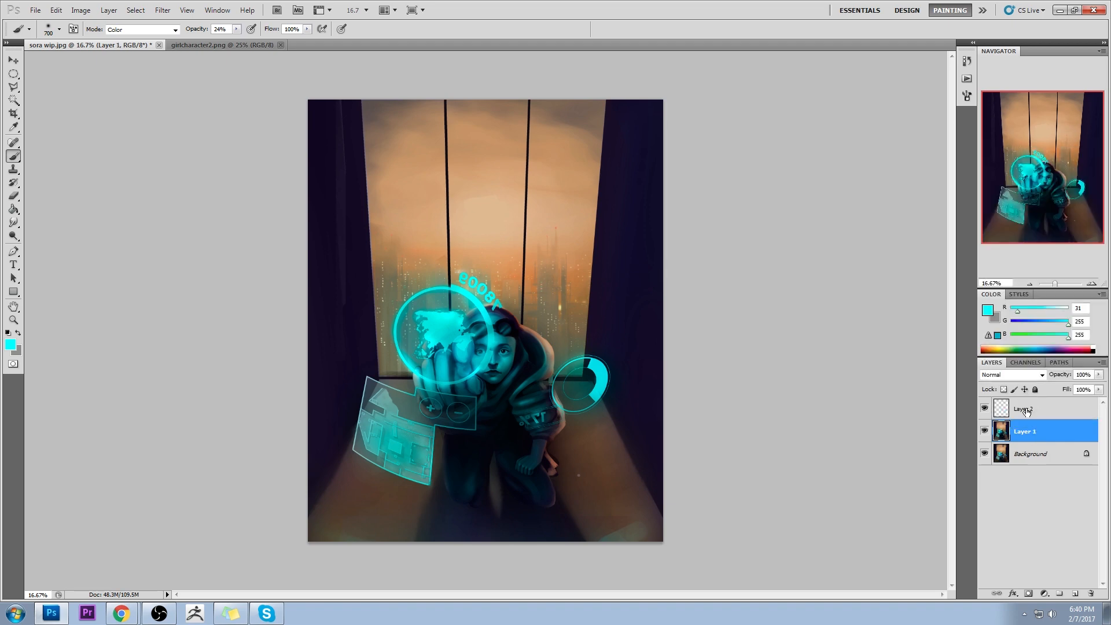
right_click(1026, 411)
click(1021, 375)
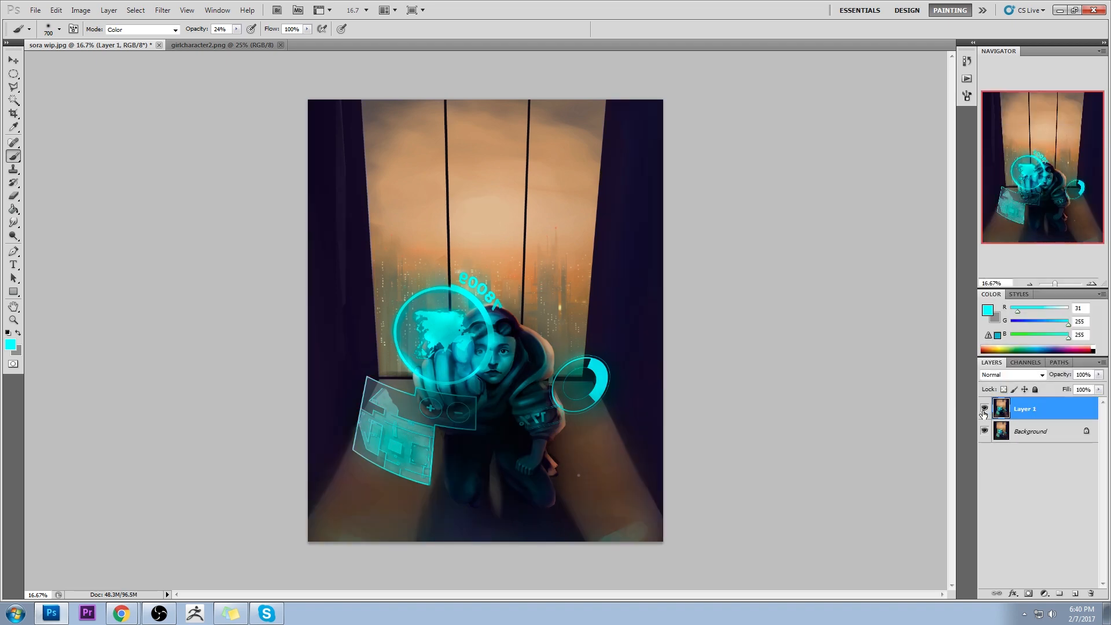
Toggle Layer 1's visibility to compare the corrected painting with the original
click(983, 409)
click(984, 409)
key(ctrl+plus)
key(ctrl+minus)
key(ctrl+minus)
click(986, 409)
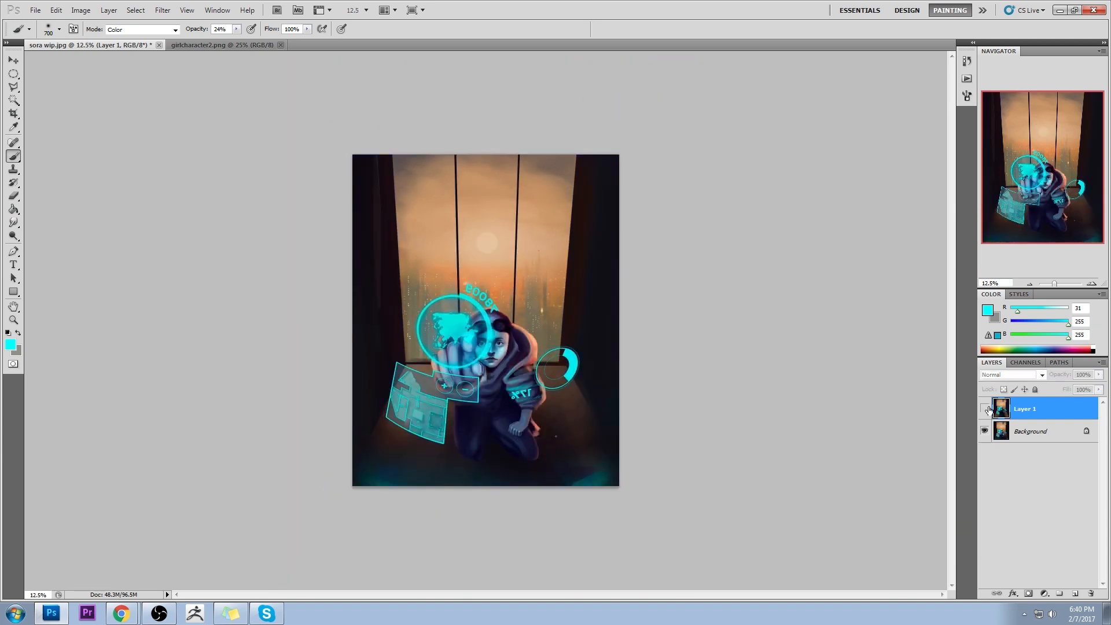
click(985, 409)
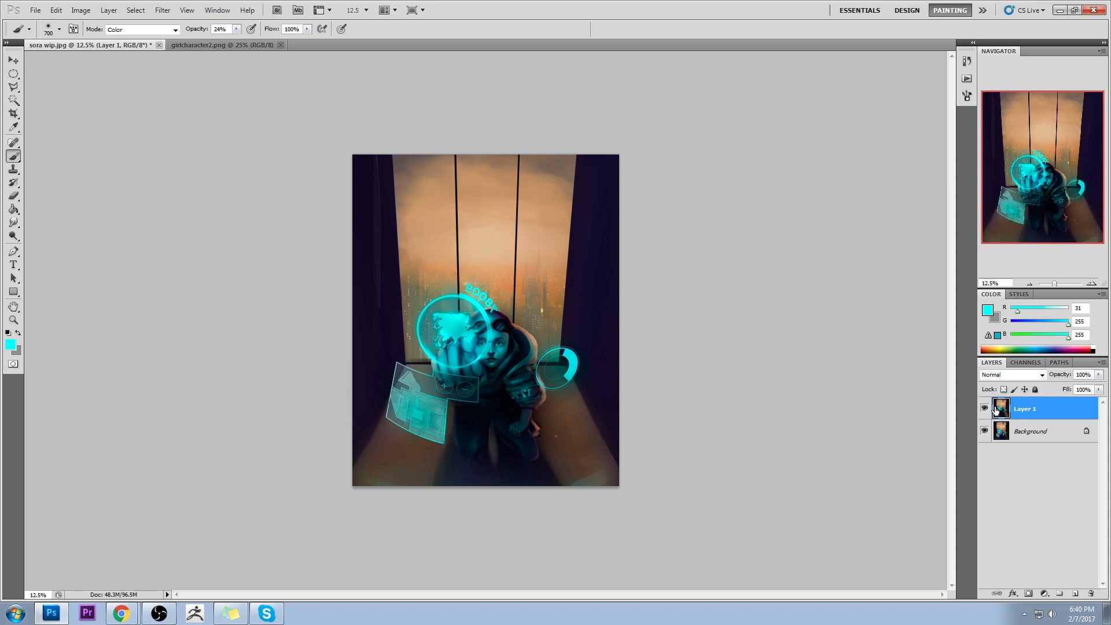
click(985, 408)
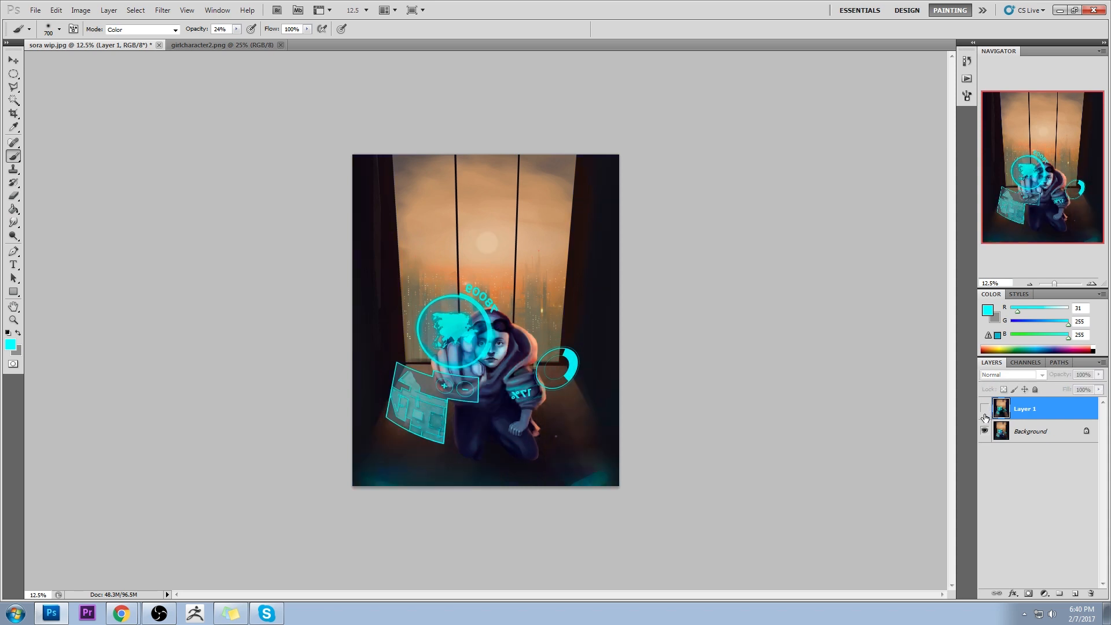
click(984, 408)
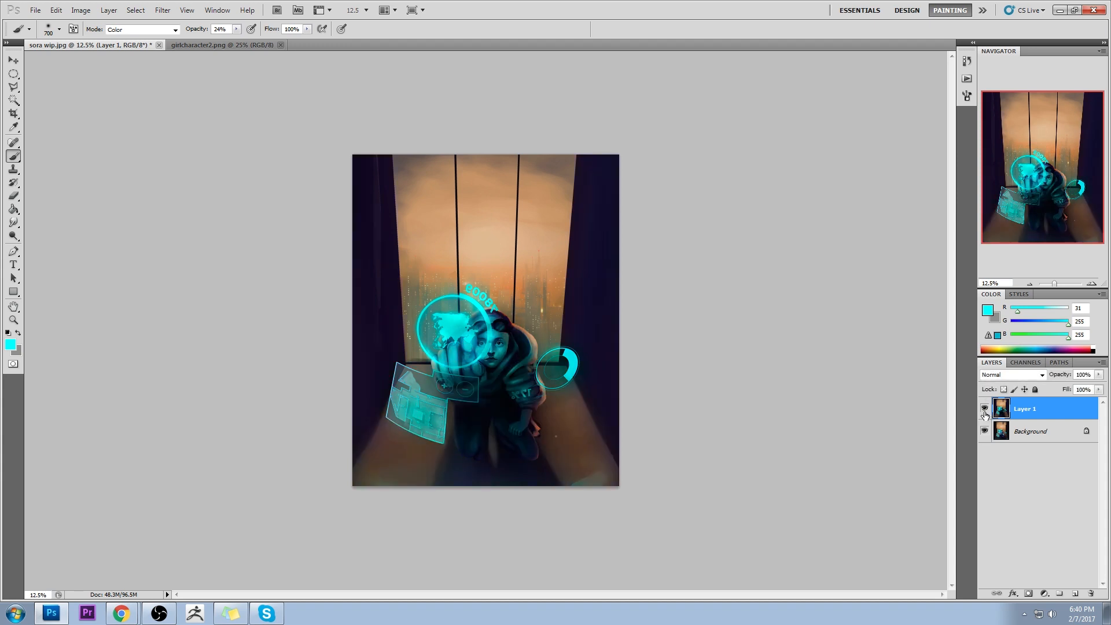
Add a layer in Color blend mode and tint the dark curtains with cyan sampled from the small ring, using a 2100 brush
alt+click(601, 381)
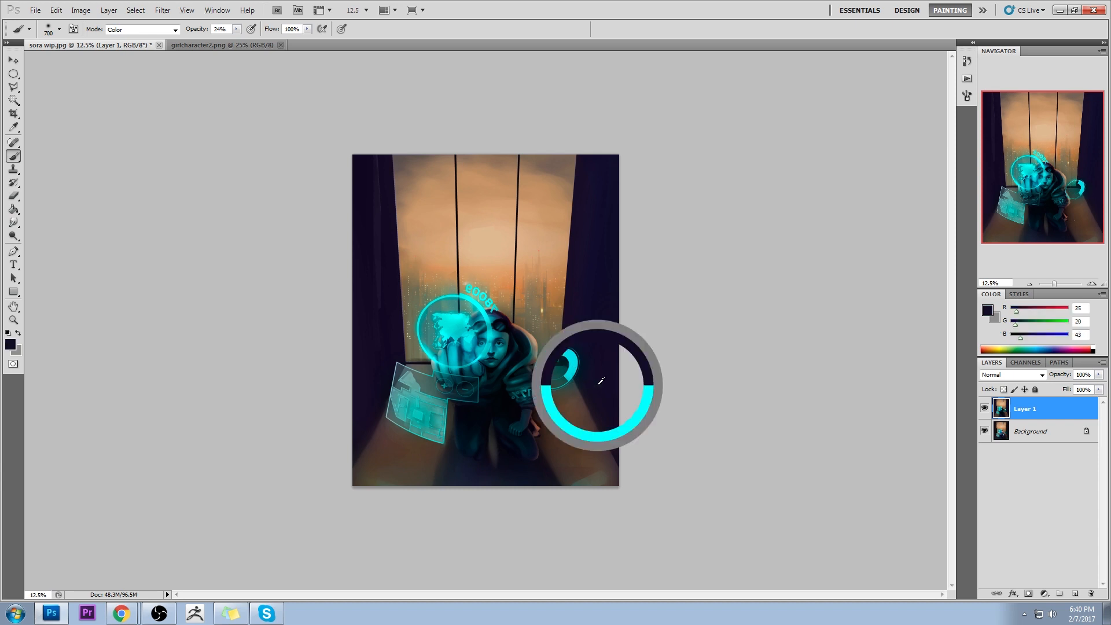
key(bracketright)
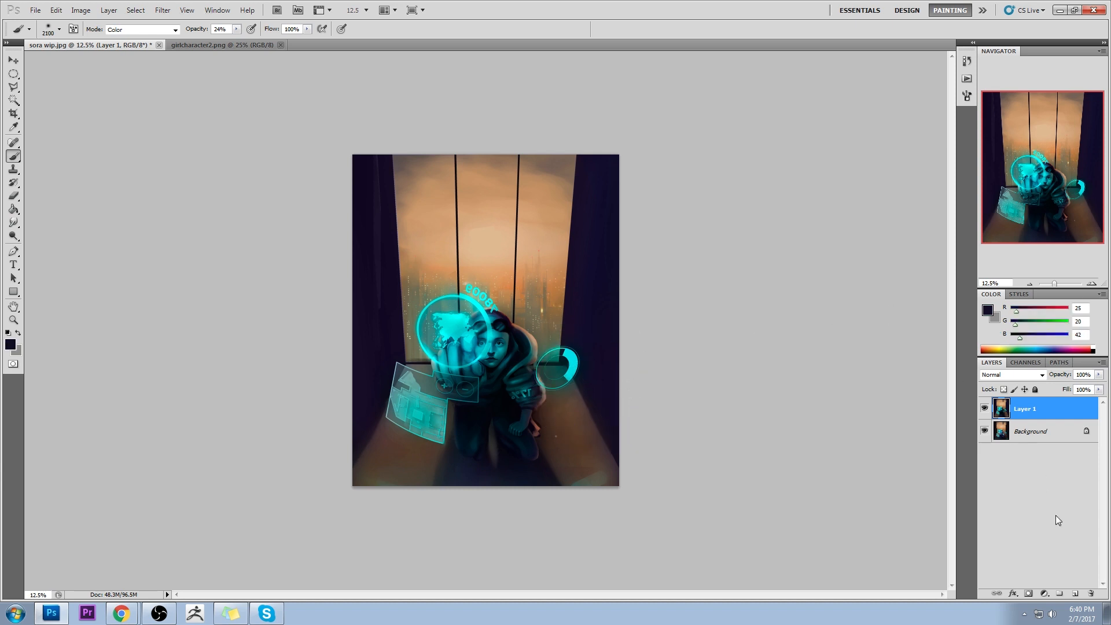
click(1075, 593)
click(999, 375)
click(995, 362)
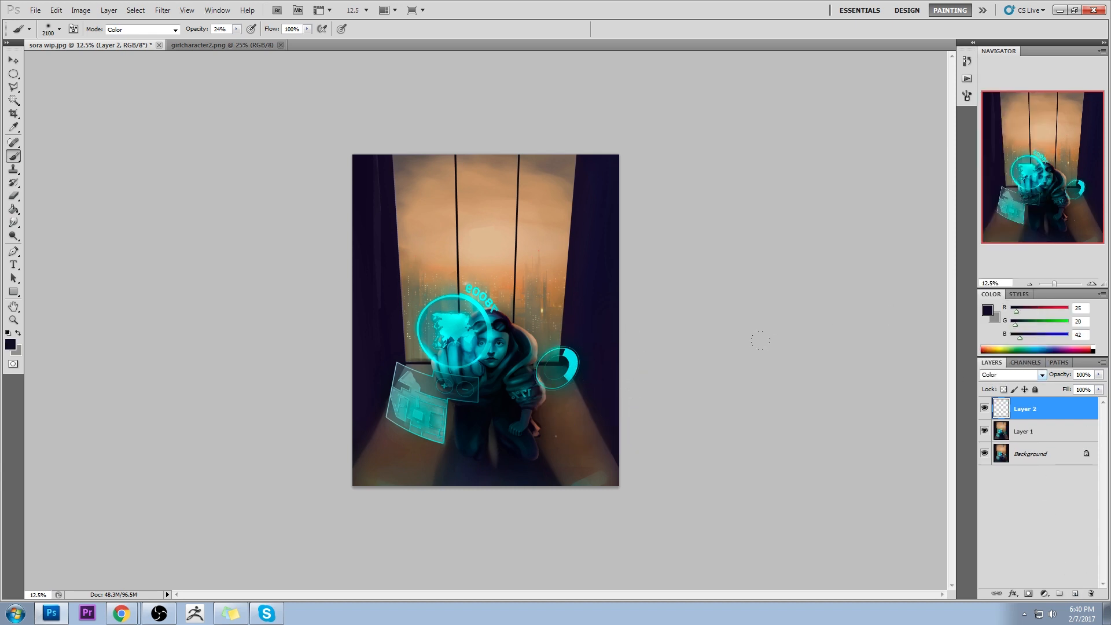
alt+click(572, 360)
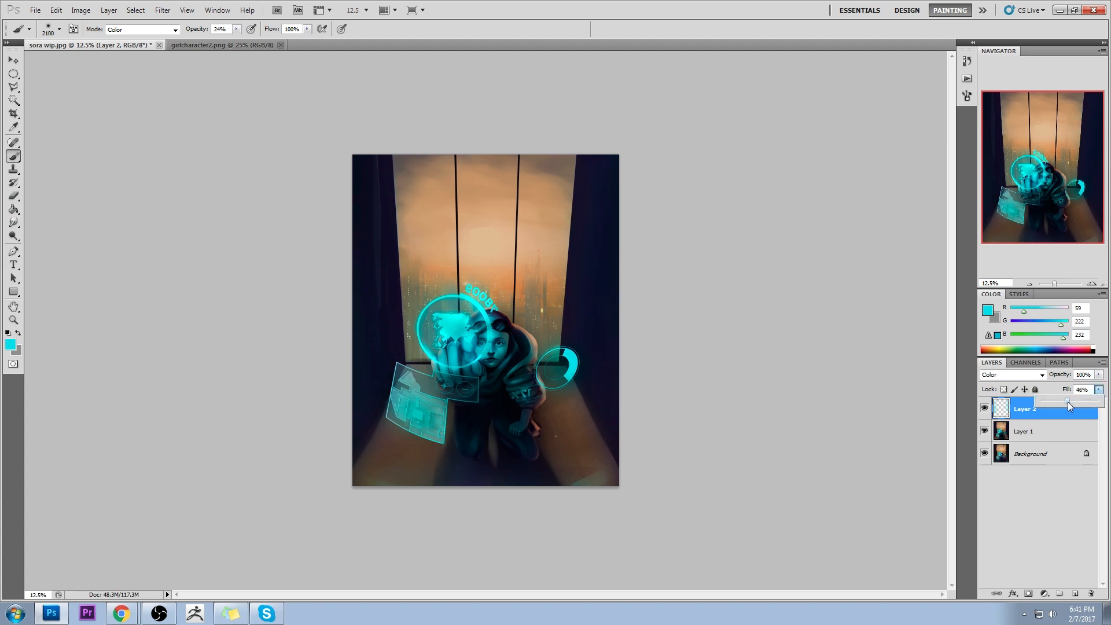
Reduce the curtain tint layer's fill, check it against the untinted version, and merge it down into Layer 1
drag(1076, 400, 1074, 401)
click(985, 408)
click(985, 408)
click(1100, 391)
drag(1074, 401, 1069, 400)
right_click(1032, 412)
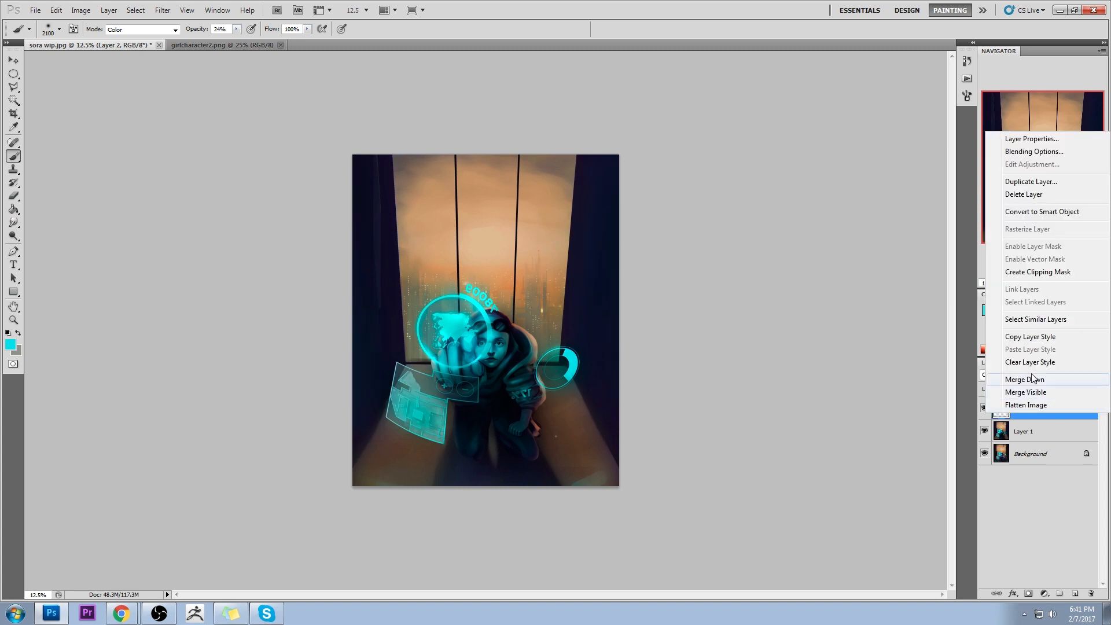
click(1030, 380)
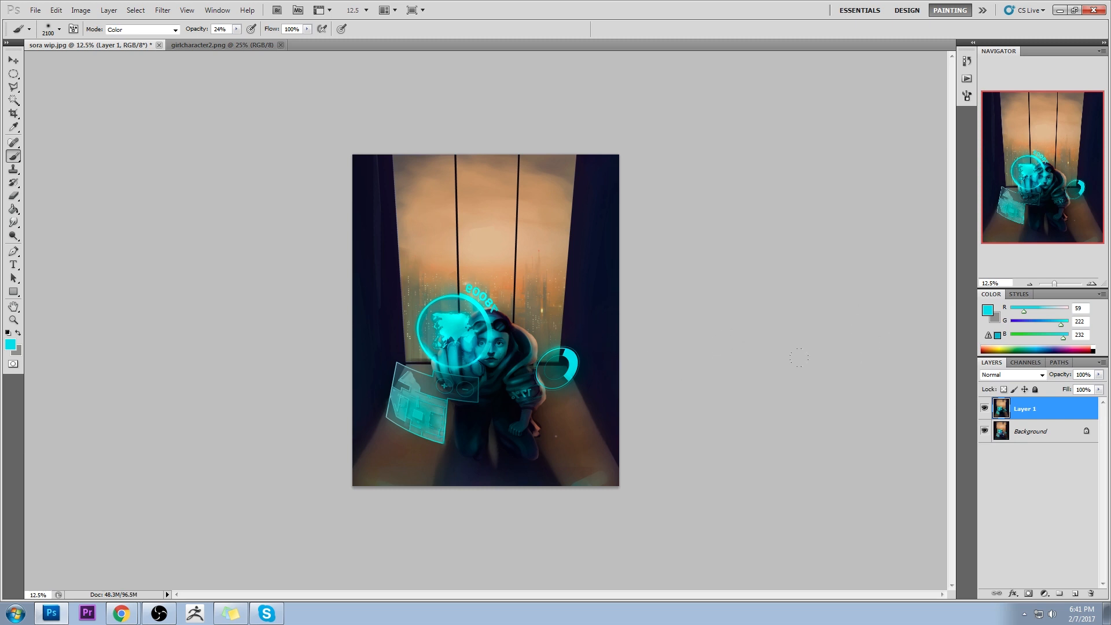
Add a layer and paint soft cyan light sampled from the hologram across the floor and the character's lower legs
alt+click(490, 311)
click(1074, 594)
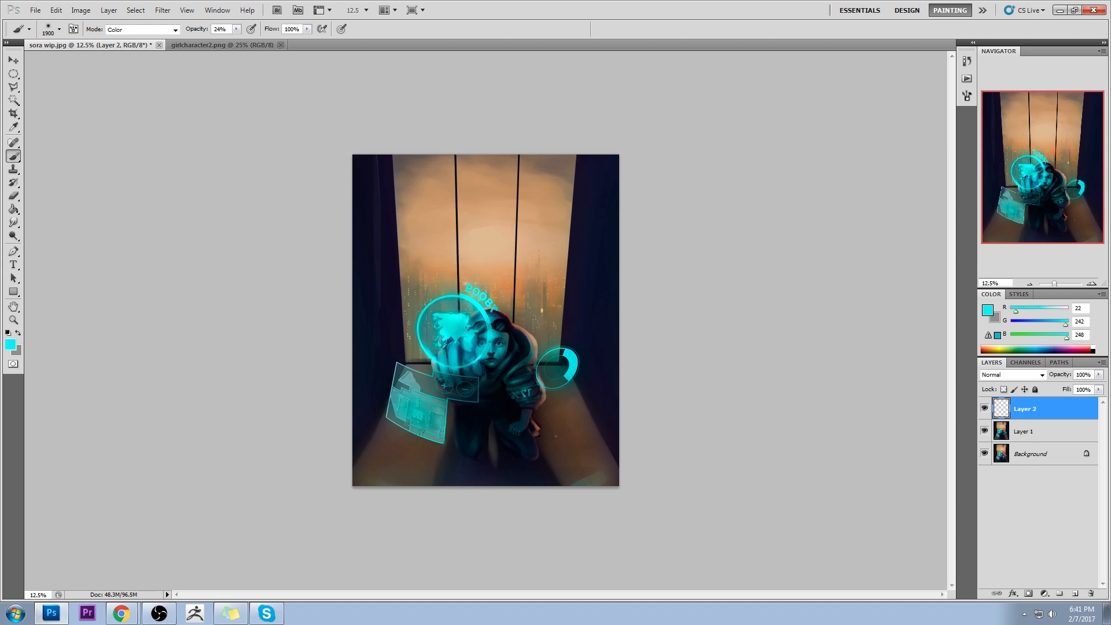
mouse_move(461, 470)
mouse_down()
mouse_move(472, 480)
mouse_move(513, 462)
mouse_up()
key([)
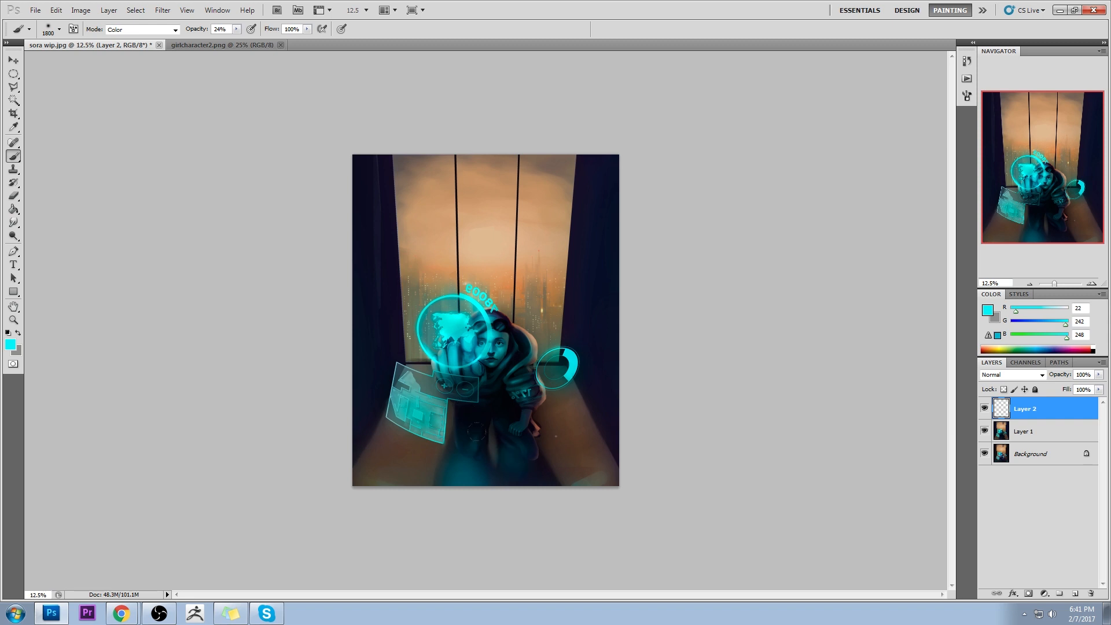
Erase the excess cyan light over the character's legs with an enlarged Eraser at 47% opacity
key(e)
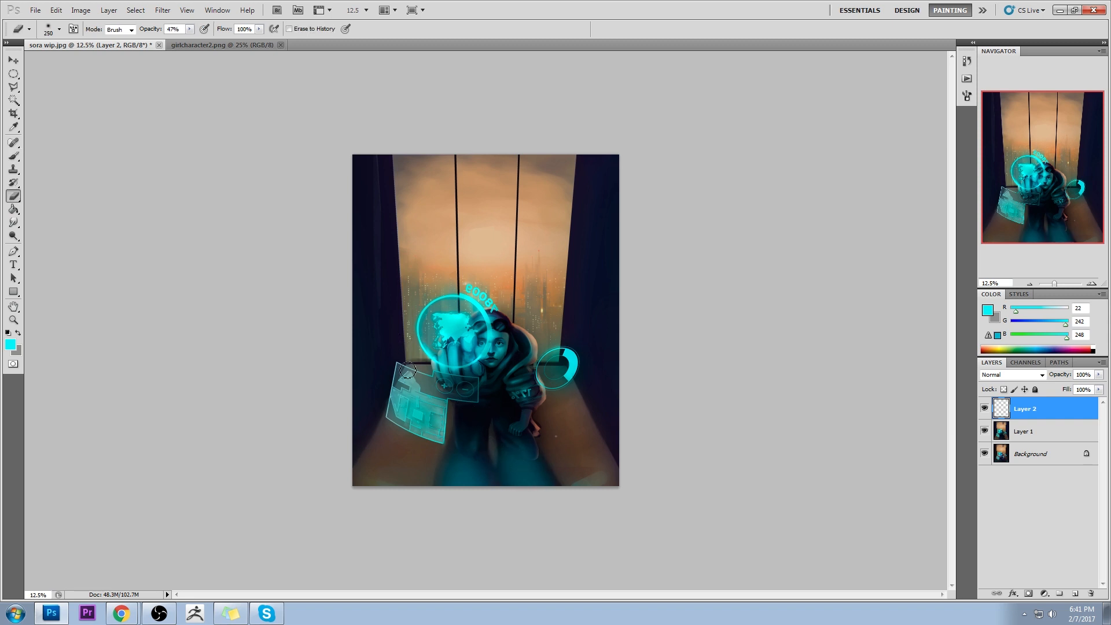
key(bracketright)
key(bracketright)
key(bracketright)
key(bracketright)
key(bracketright)
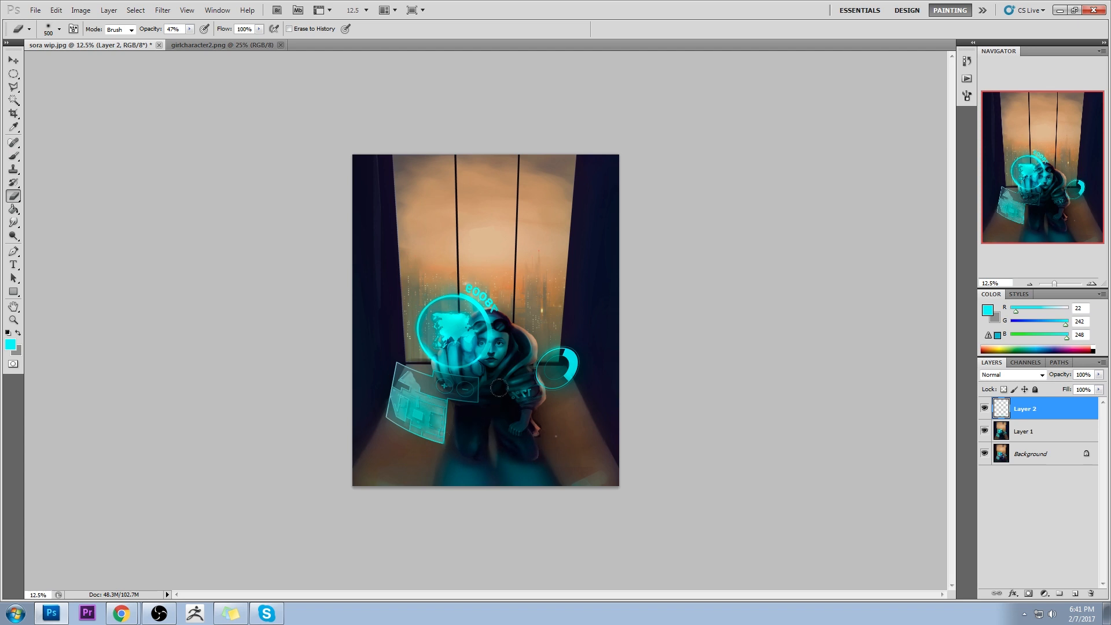
key(bracketright)
key(bracketright)
key(bracketright)
Desaturate the brown floor on Layer 1 using the Sponge tool at 71% flow, with its brush enlarged to 900
click(13, 222)
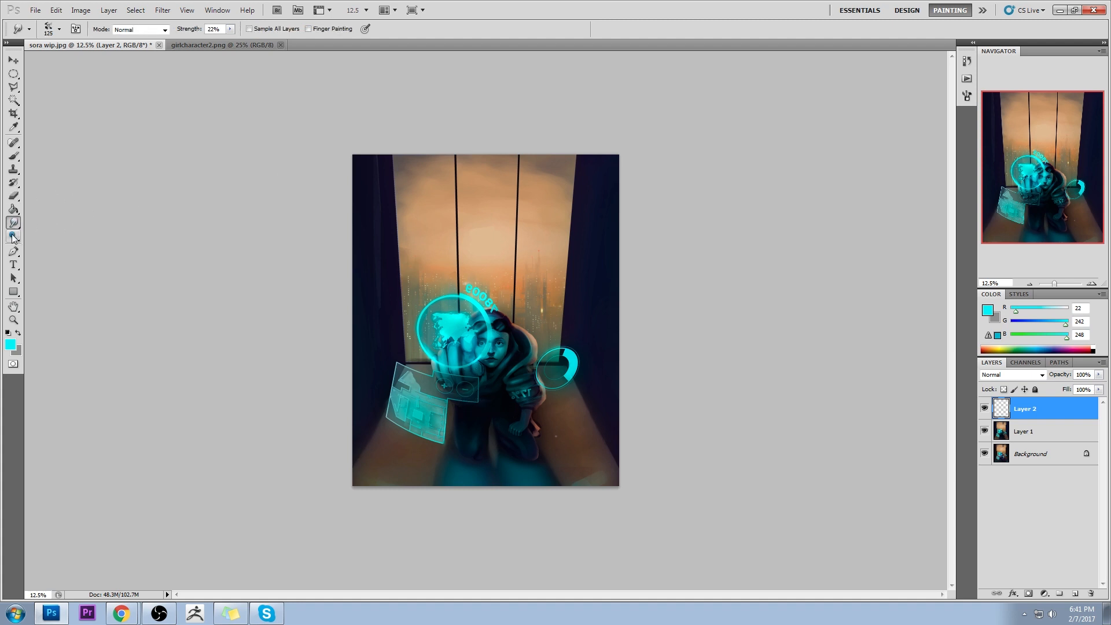
click(13, 236)
click(46, 257)
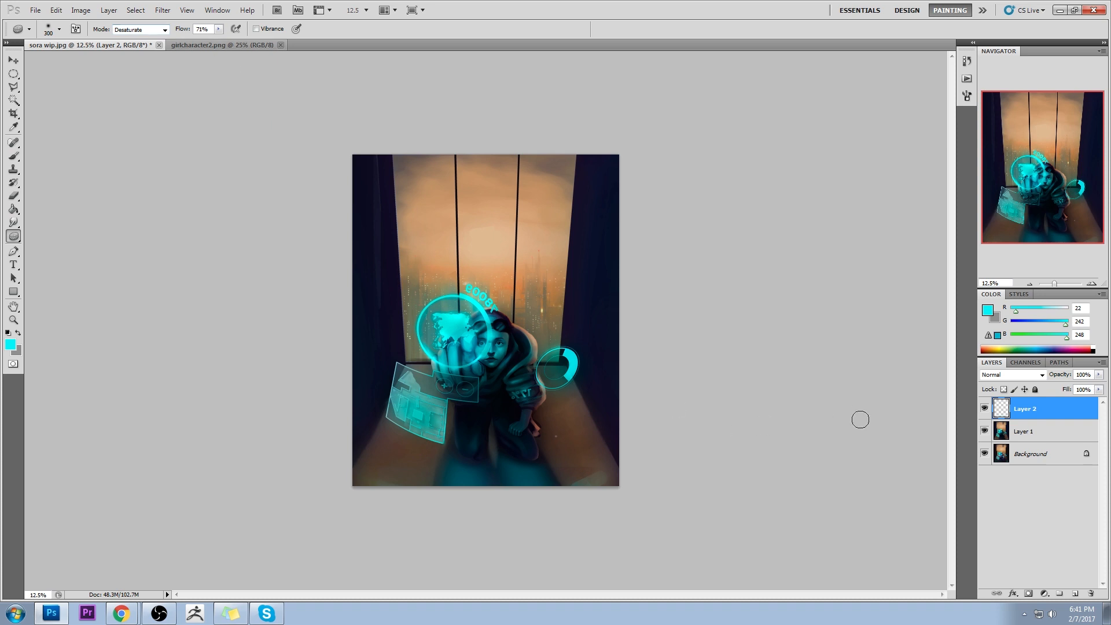
click(1068, 440)
key(bracketright)
key(bracketright)
key(bracketright)
key(bracketright)
key(bracketright)
key(bracketright)
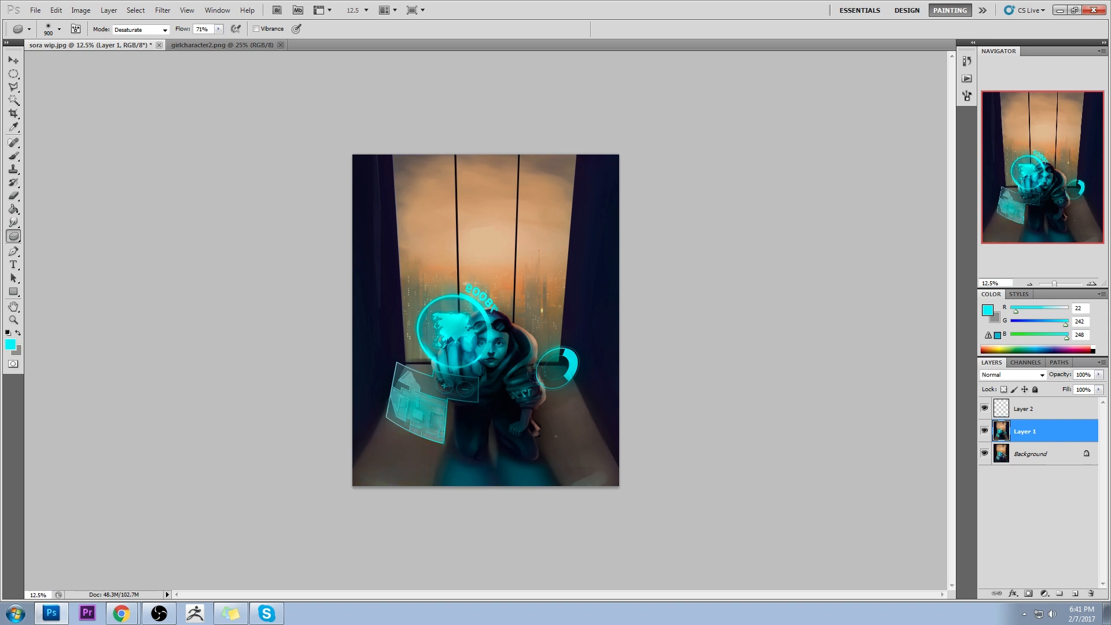
Merge Layer 1 and the floor light layer into the Background
right_click(1045, 432)
click(1036, 396)
right_click(1045, 409)
click(1044, 393)
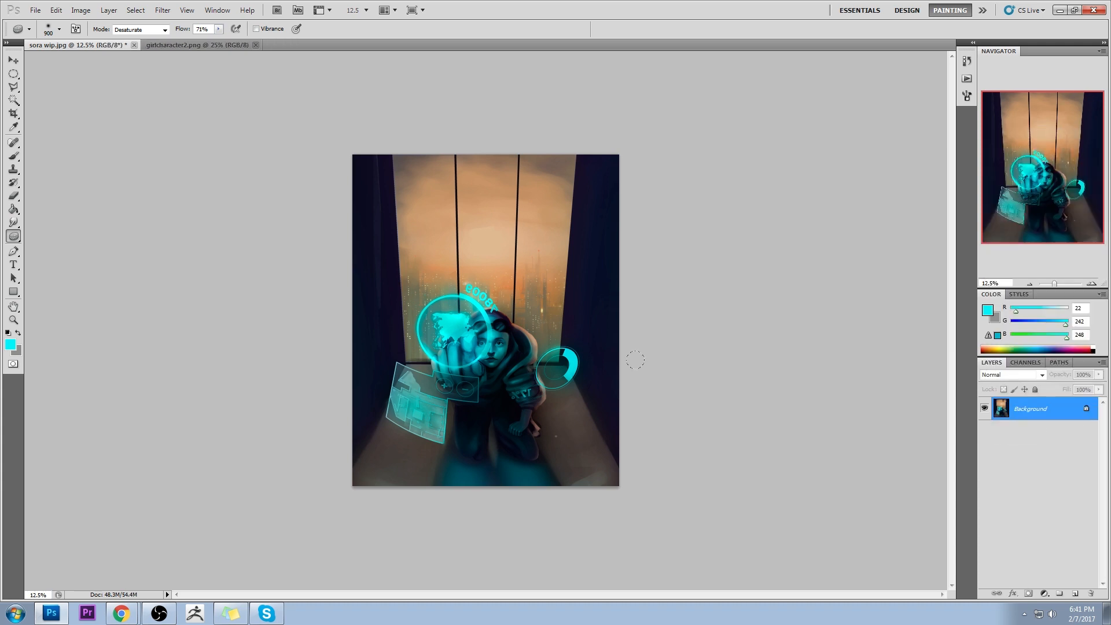
Choose the Sharpen tool with an enlarged brush, then switch to the Smudge tool at 22% strength
click(14, 223)
click(40, 230)
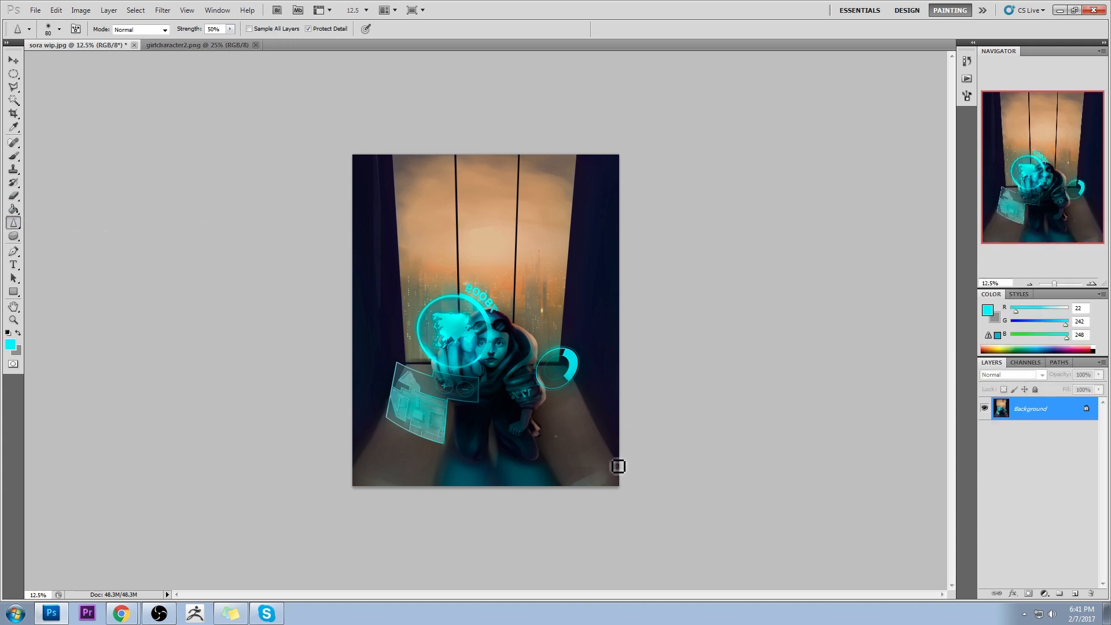
key(bracketright)
key(bracketright)
key(bracketright)
key(bracketright)
key(bracketright)
key(bracketright)
key(bracketright)
click(20, 223)
click(63, 243)
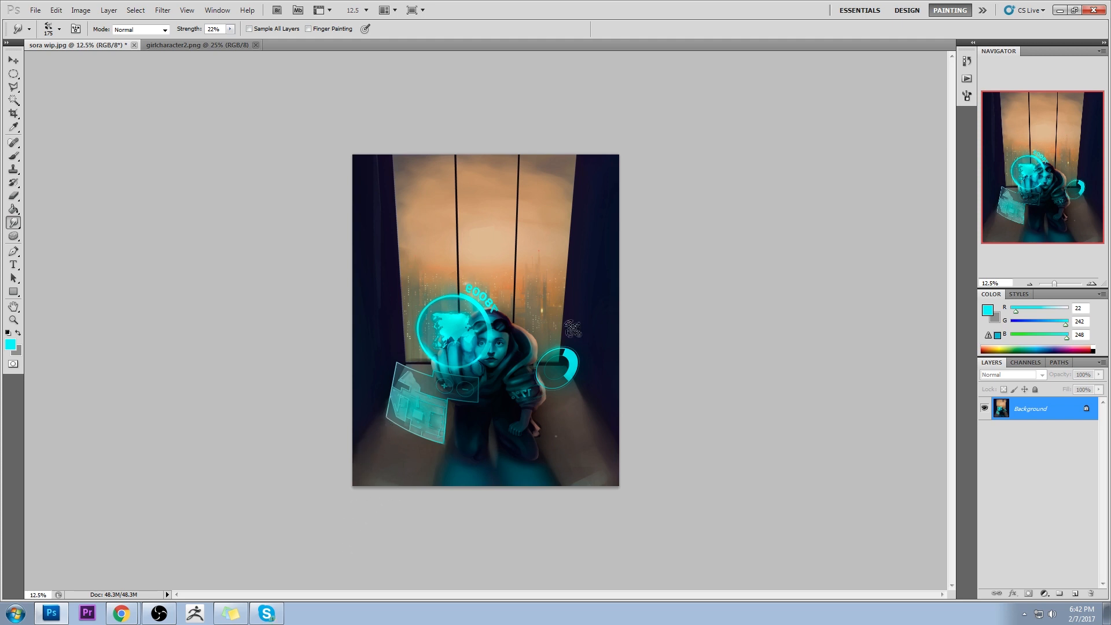
Switch to the Brush, reduce its size to 150, and sample the dark blue of the curtain beside the small ring
key(b)
alt+click(602, 390)
key(bracketleft)
key(bracketleft)
key(bracketleft)
key(bracketleft)
key(bracketleft)
key(bracketleft)
key(bracketleft)
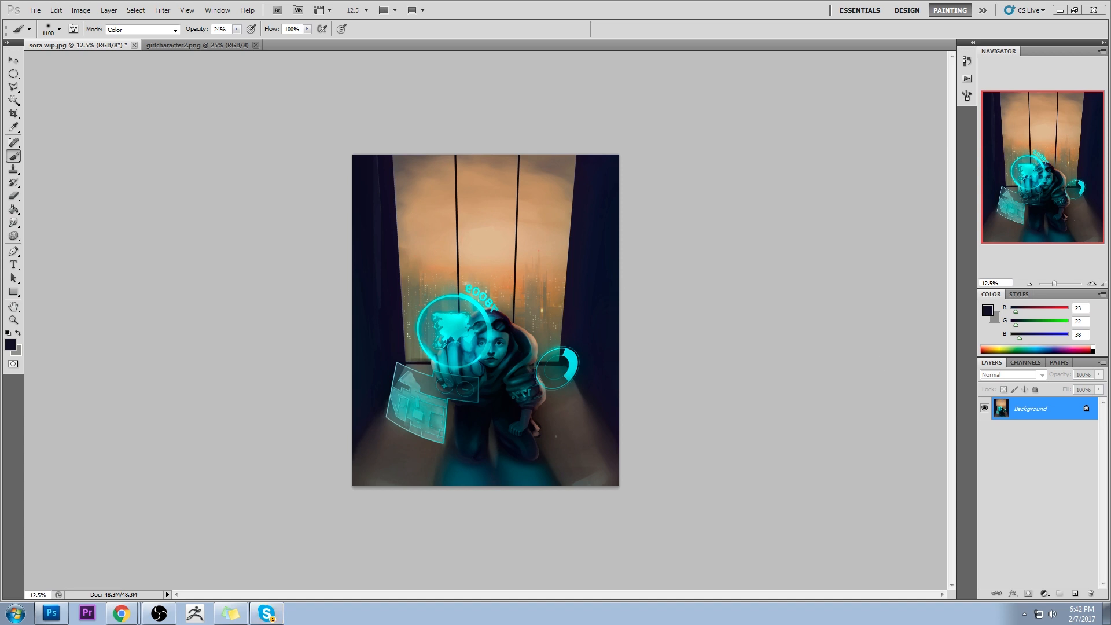
click(900, 319)
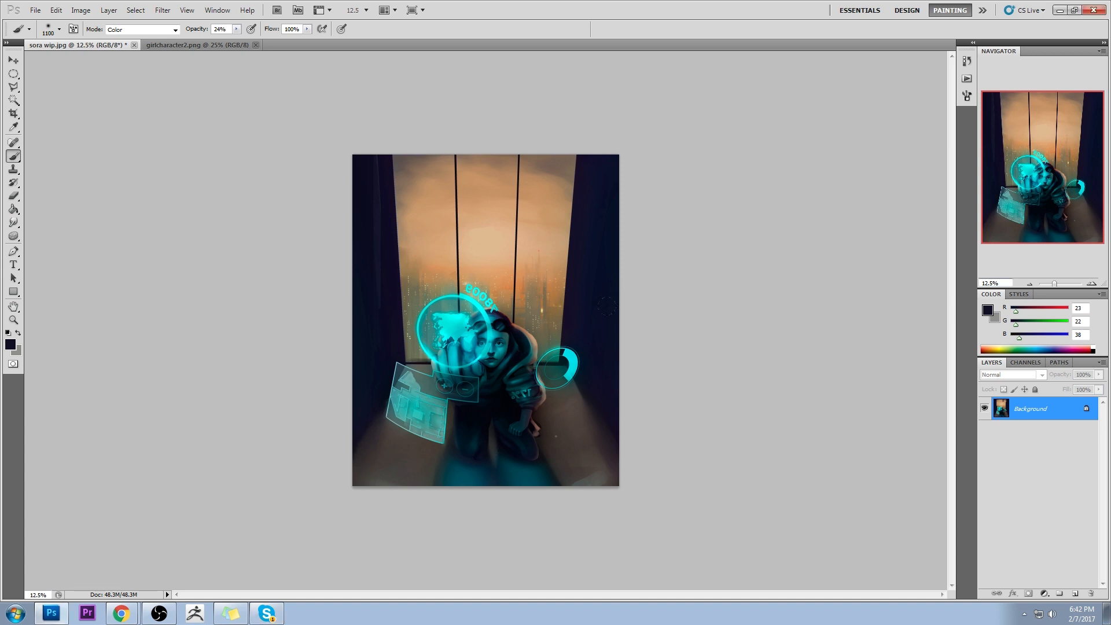
key(bracketleft)
key(bracketleft)
key(bracketleft)
key(bracketleft)
key(bracketleft)
key(bracketleft)
key(bracketleft)
key(bracketleft)
key(bracketleft)
key(bracketleft)
alt+click(598, 391)
Set the brush to Normal mode at 59% opacity and enlarge it to 500
click(173, 29)
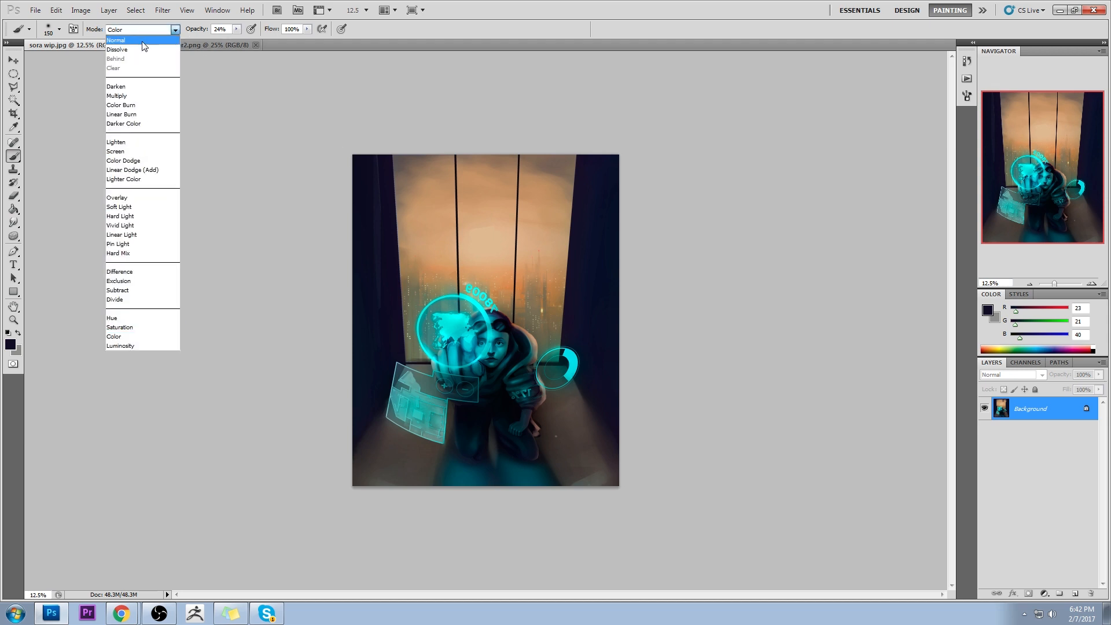
click(142, 41)
key(5)
key(9)
alt+click(573, 354)
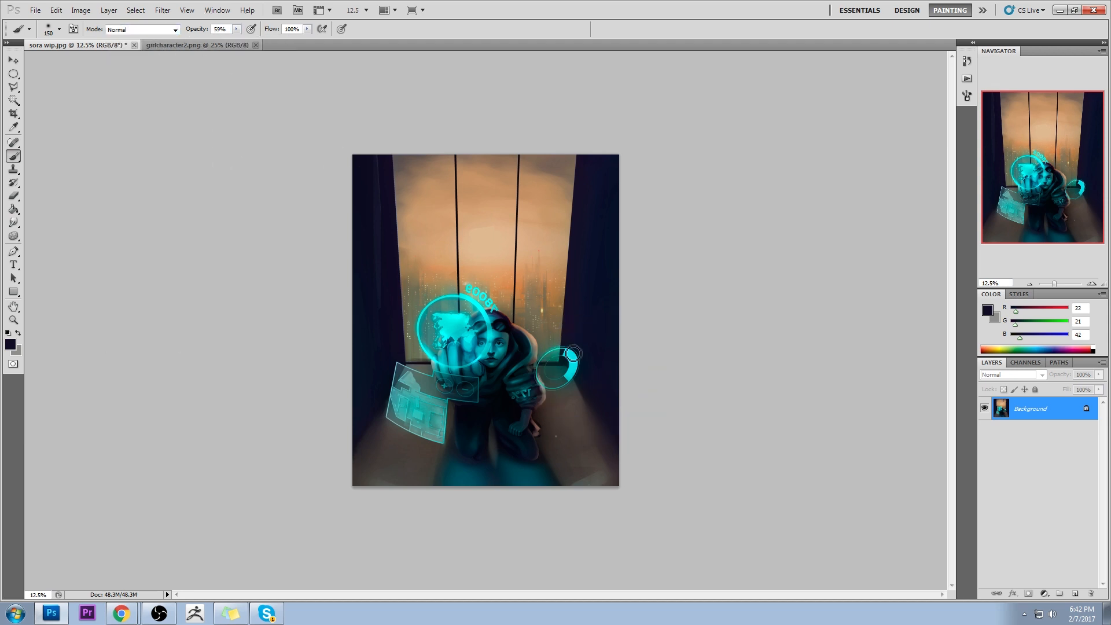
key(bracketright)
key(bracketright)
key(bracketright)
key(bracketright)
key(bracketright)
key(bracketright)
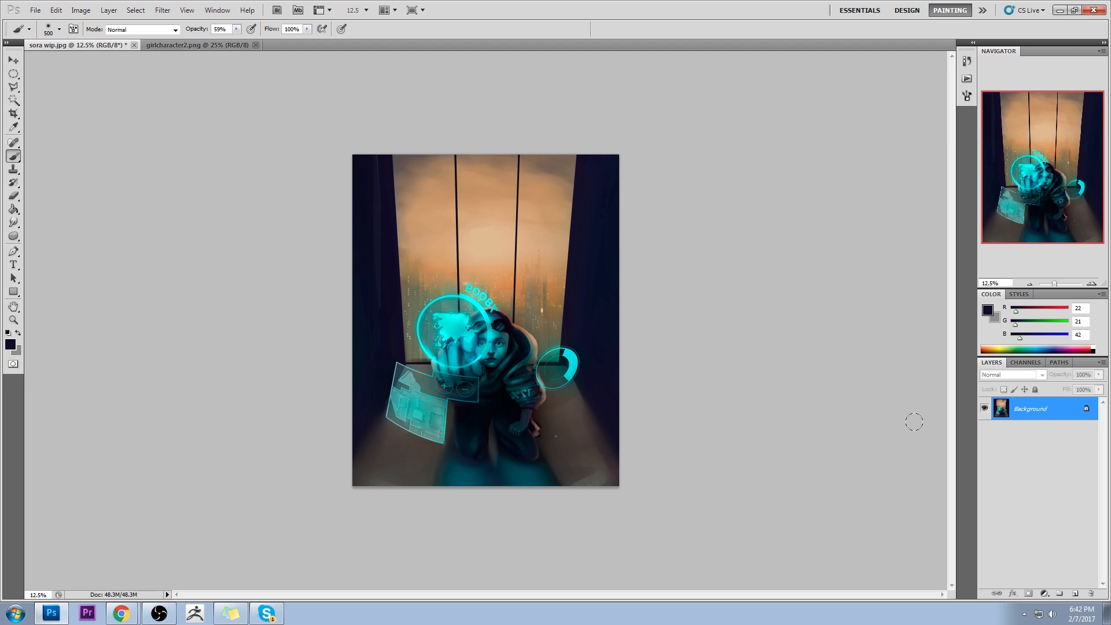
Add a new layer above the Background and enlarge the brush to 2500
click(1075, 593)
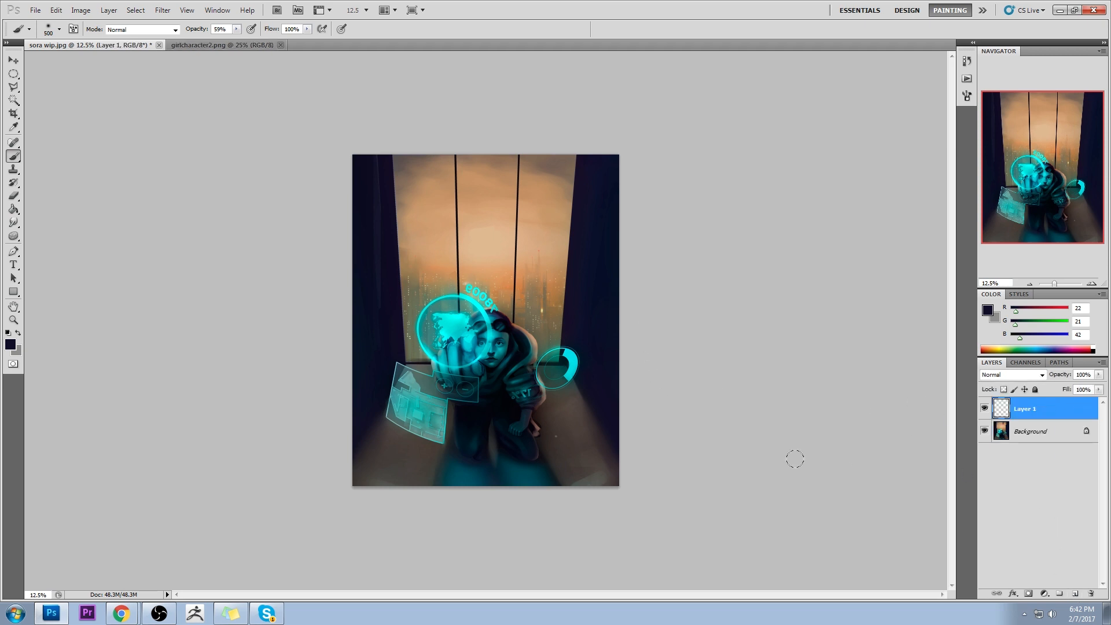
key(ctrl+minus)
key(ctrl+minus)
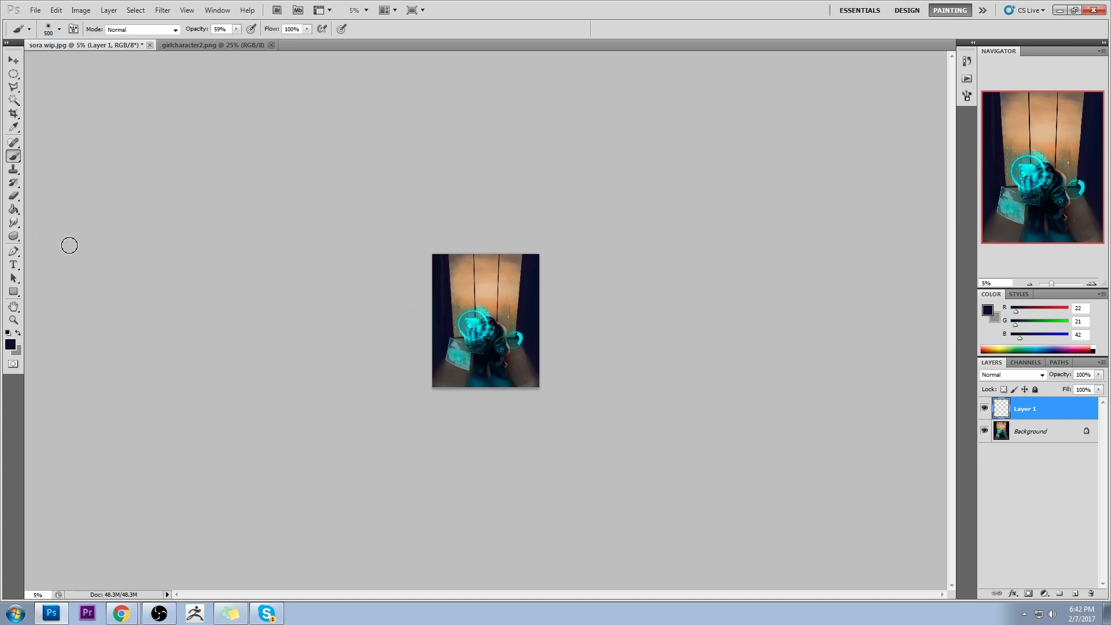
key(bracketright)
key(bracketright)
key(bracketright)
key(bracketright)
key(bracketright)
key(bracketright)
key(bracketright)
key(bracketright)
key(bracketright)
Set the new layer to Color Dodge, sample the hologram's cyan, and try a glow stroke across the floor
click(1012, 375)
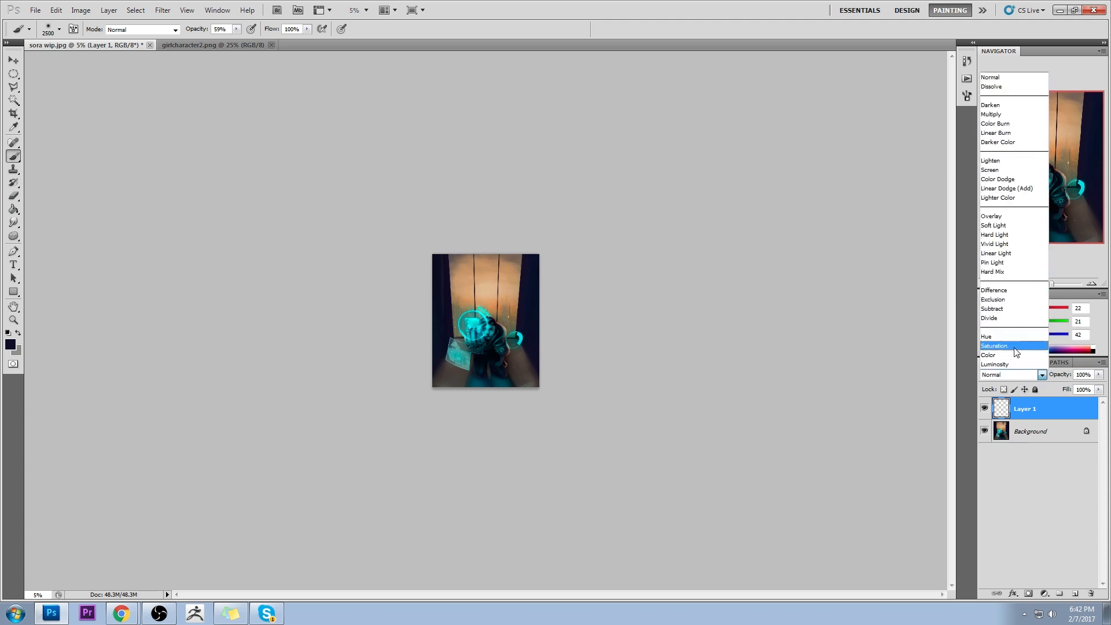
click(998, 178)
alt+click(489, 314)
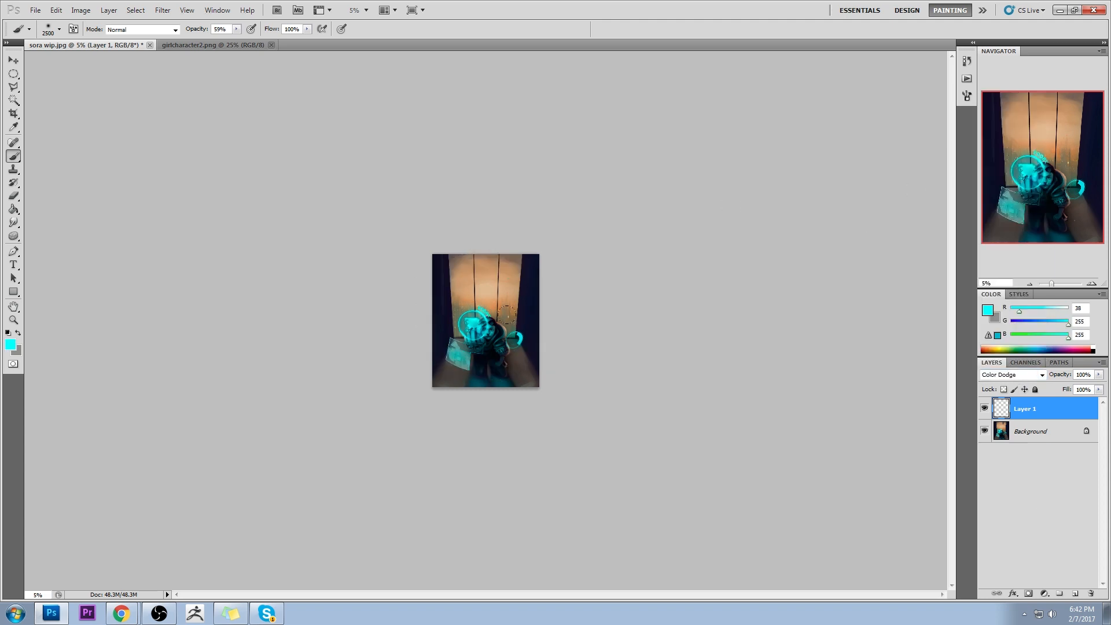
mouse_move(509, 353)
mouse_down()
mouse_move(480, 358)
mouse_move(457, 347)
mouse_up()
key(ctrl+z)
Lower the brush opacity to 13% and paint a faint cyan glow over the floor at the painting's base
click(237, 29)
click(211, 40)
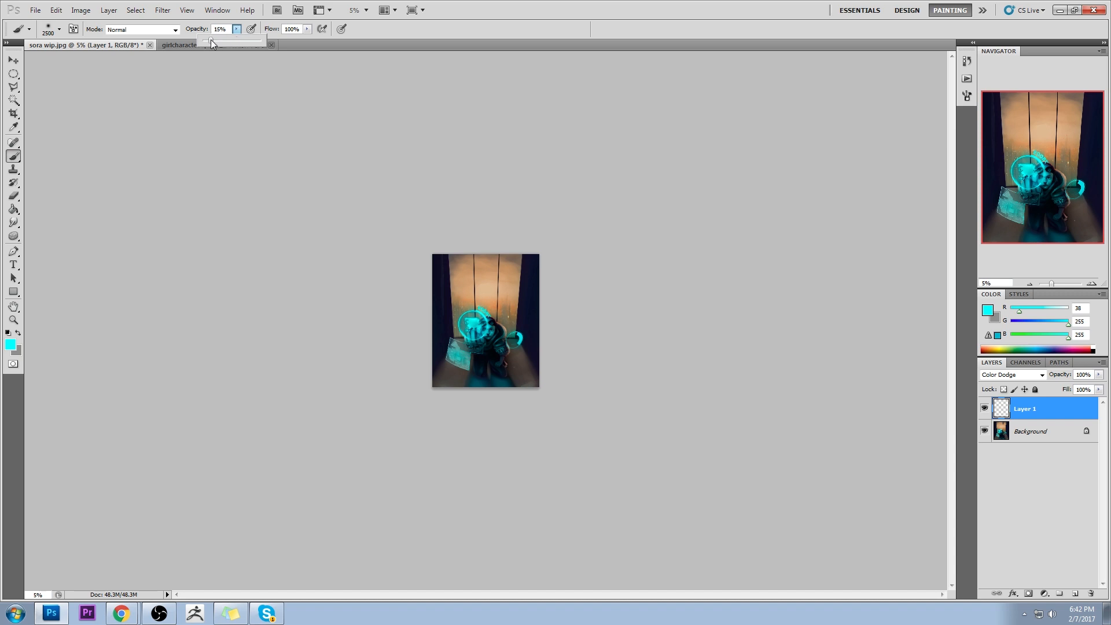
click(503, 269)
mouse_move(519, 351)
mouse_down()
mouse_move(480, 364)
mouse_move(523, 373)
mouse_up()
key(ctrl+z)
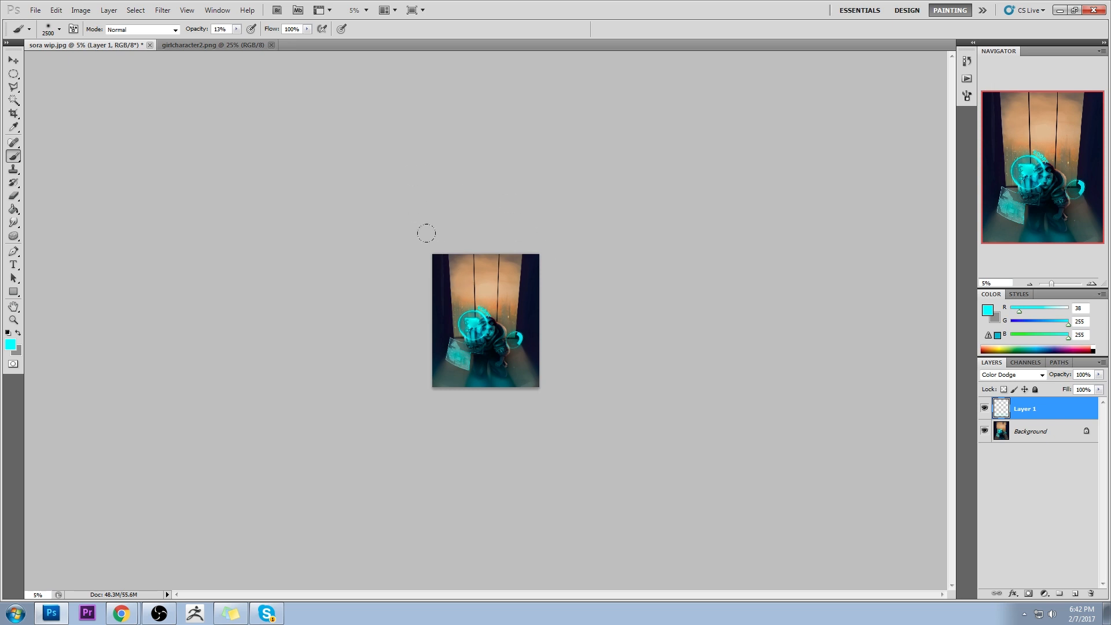
Add another layer and darken the painting's top edge with dark blue sampled from the curtain's upper corner
click(1076, 594)
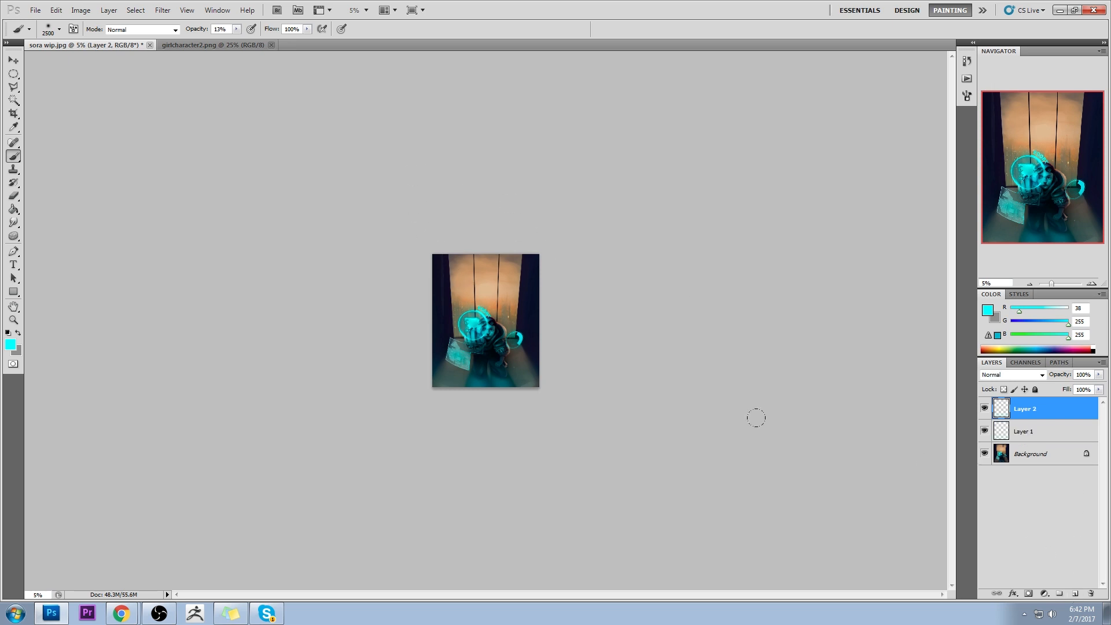
alt+click(533, 261)
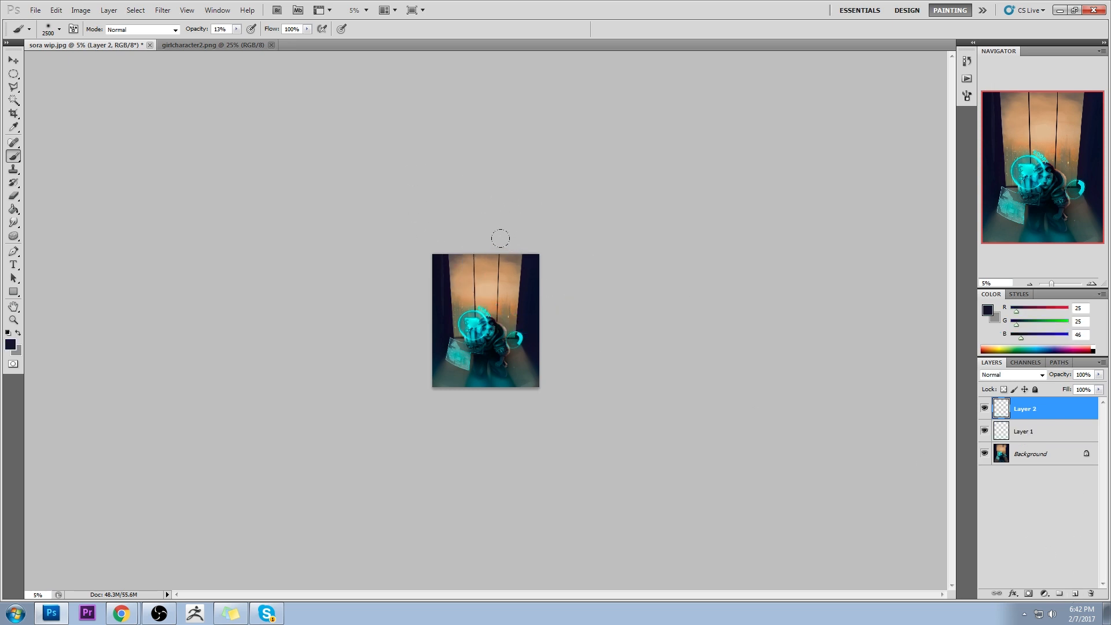
drag(501, 239, 416, 247)
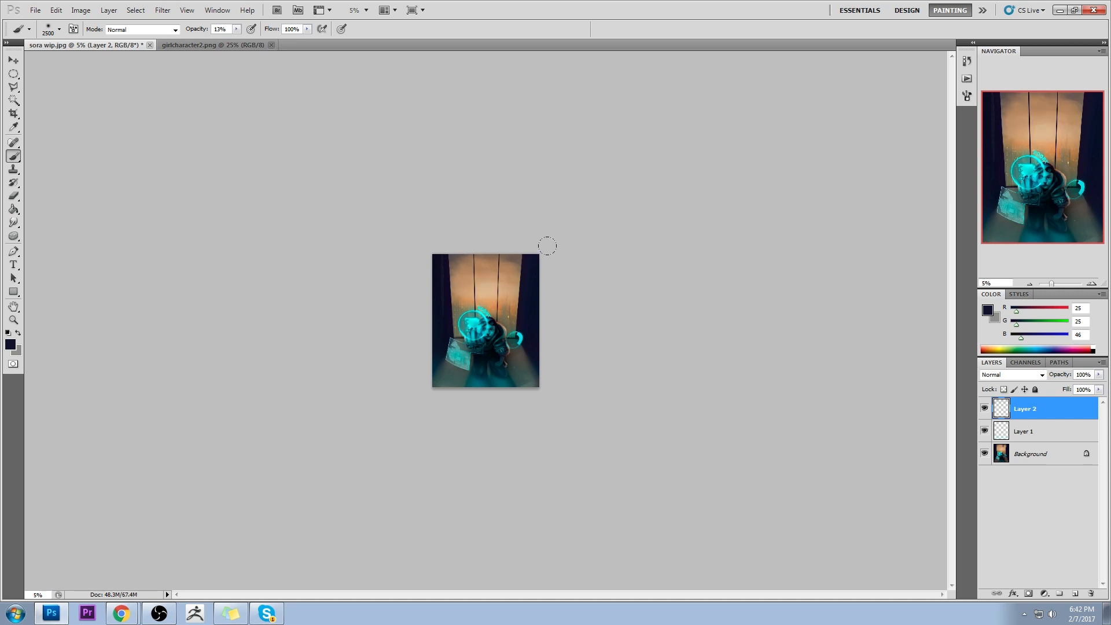
drag(546, 241, 411, 263)
Set Layer 2 to Multiply and brush more dark blue across the top of the window and curtains
click(1017, 375)
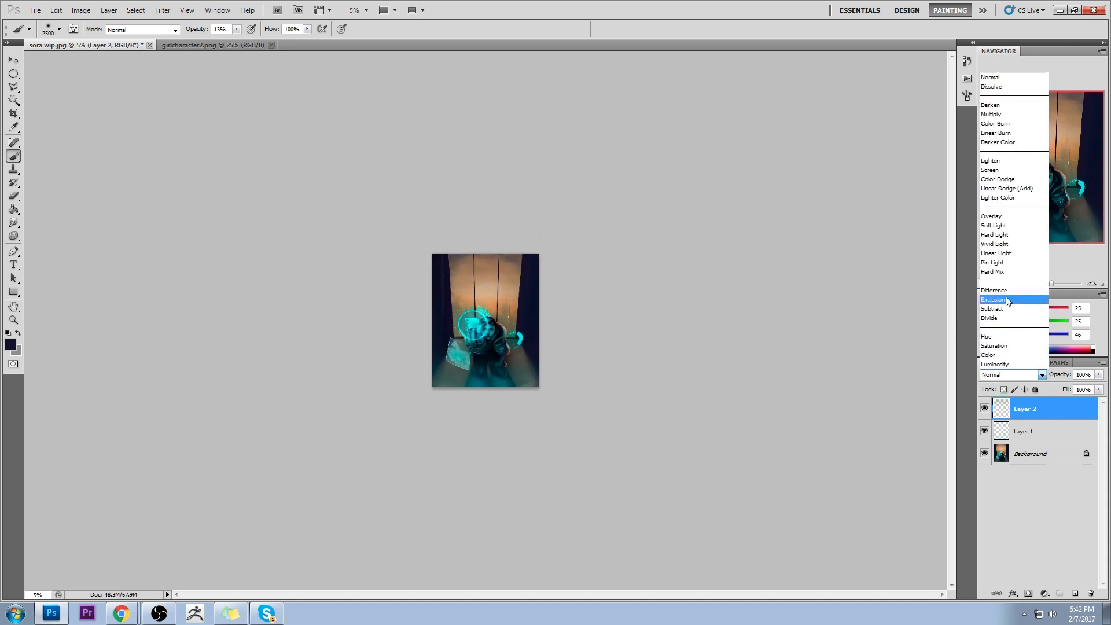
click(1004, 115)
drag(516, 248, 415, 255)
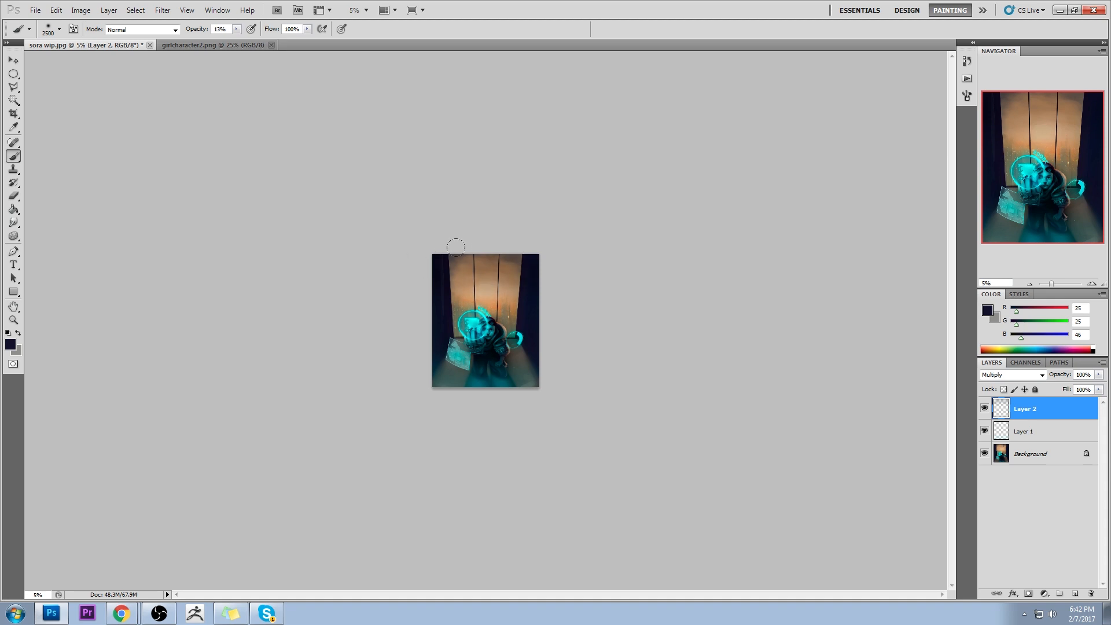
drag(523, 243, 423, 255)
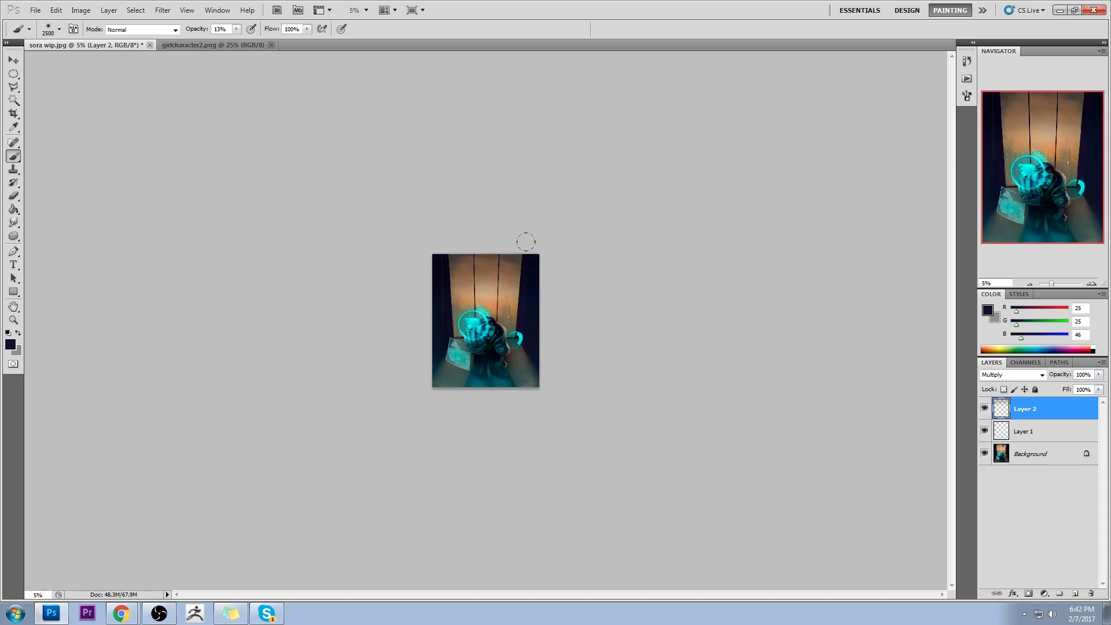
mouse_move(521, 250)
mouse_down()
mouse_move(484, 223)
mouse_move(461, 233)
mouse_up()
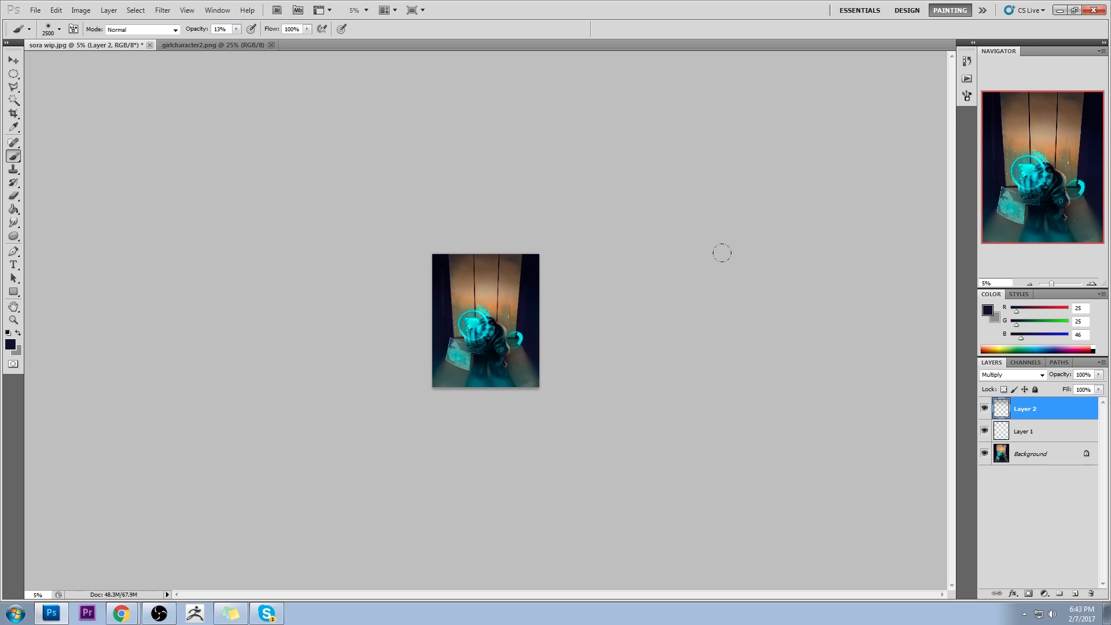
On Layer 1, brush a soft glow around the figure and lower curtains with cyan sampled from the hologram
click(1025, 434)
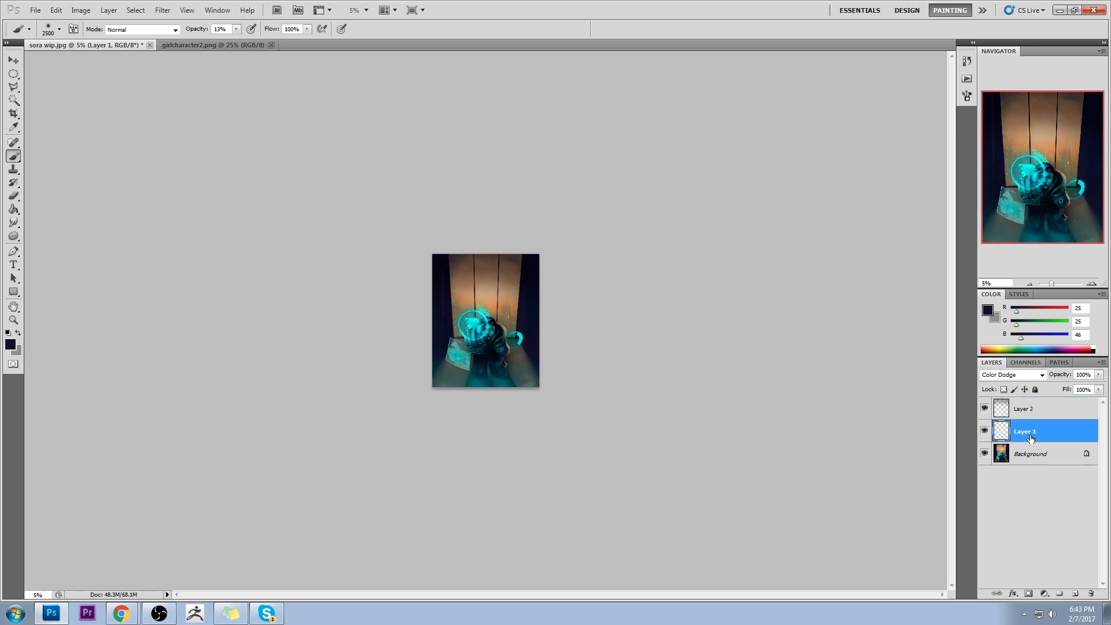
alt+click(489, 312)
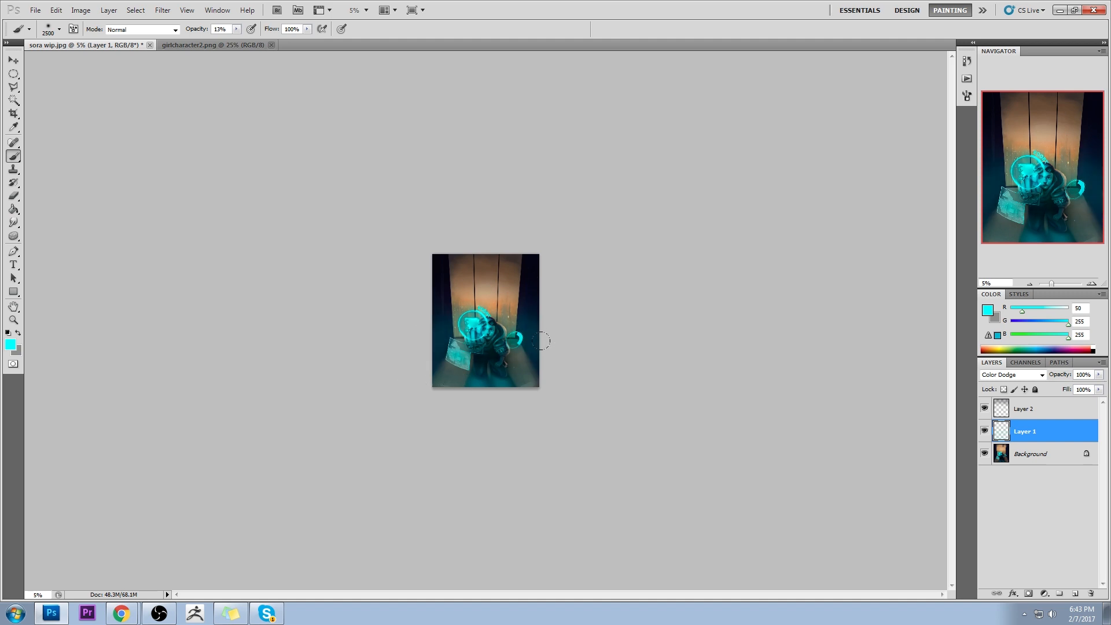
key(alt+bracketright)
click(1049, 433)
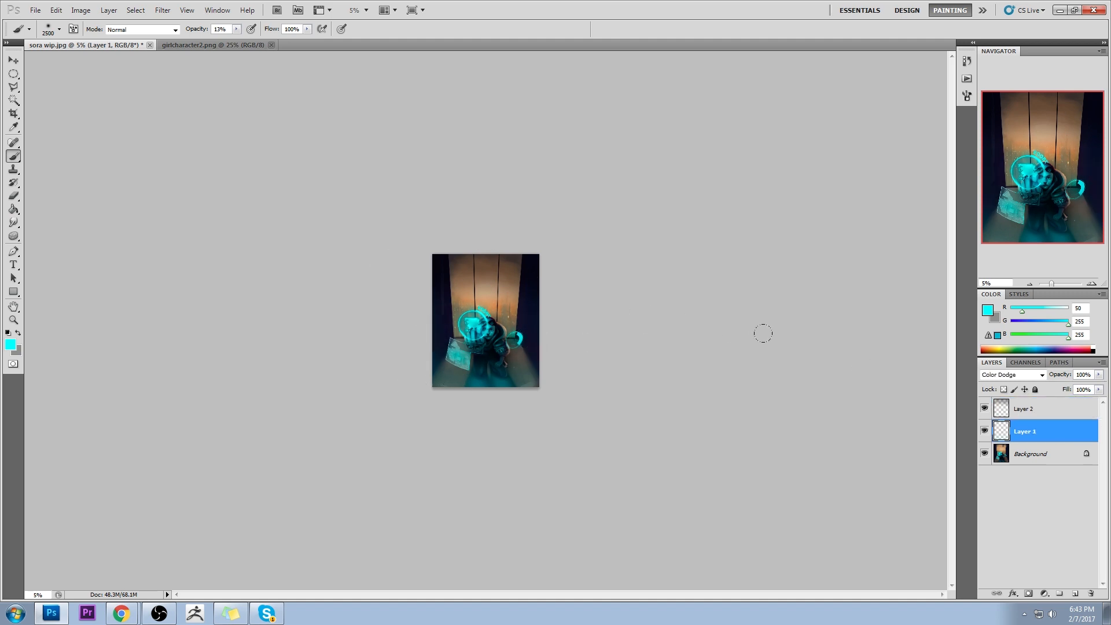
drag(502, 319, 512, 333)
drag(466, 301, 452, 330)
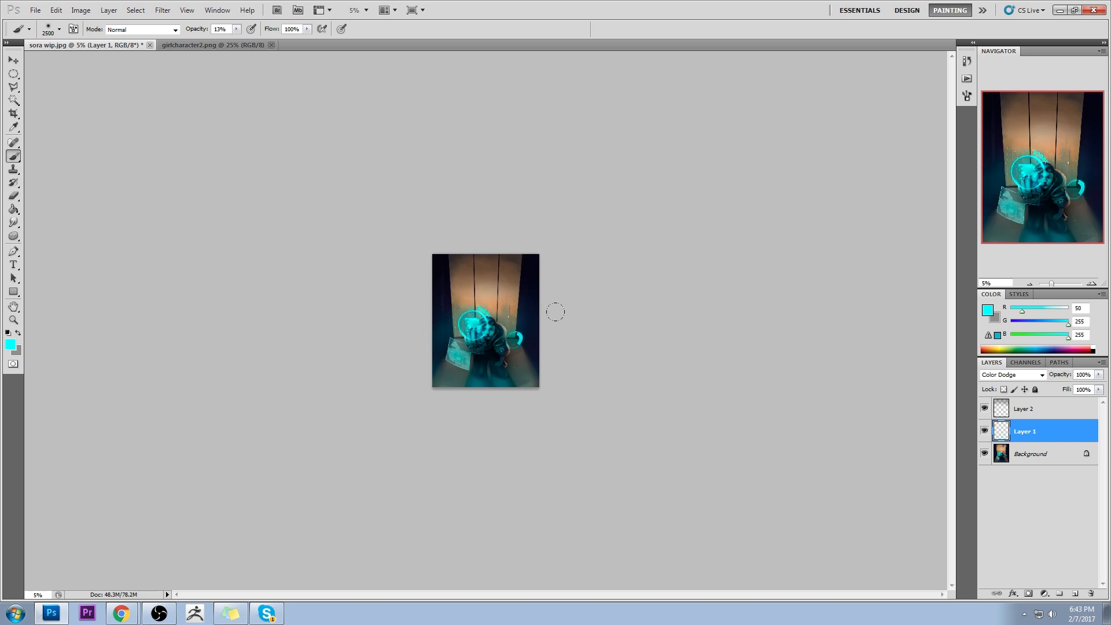
Try Layer 1's blend modes from Normal through Lighter Color and compare the painting with the layer hidden and shown
key(ctrl+plus)
key(ctrl+plus)
key(ctrl+plus)
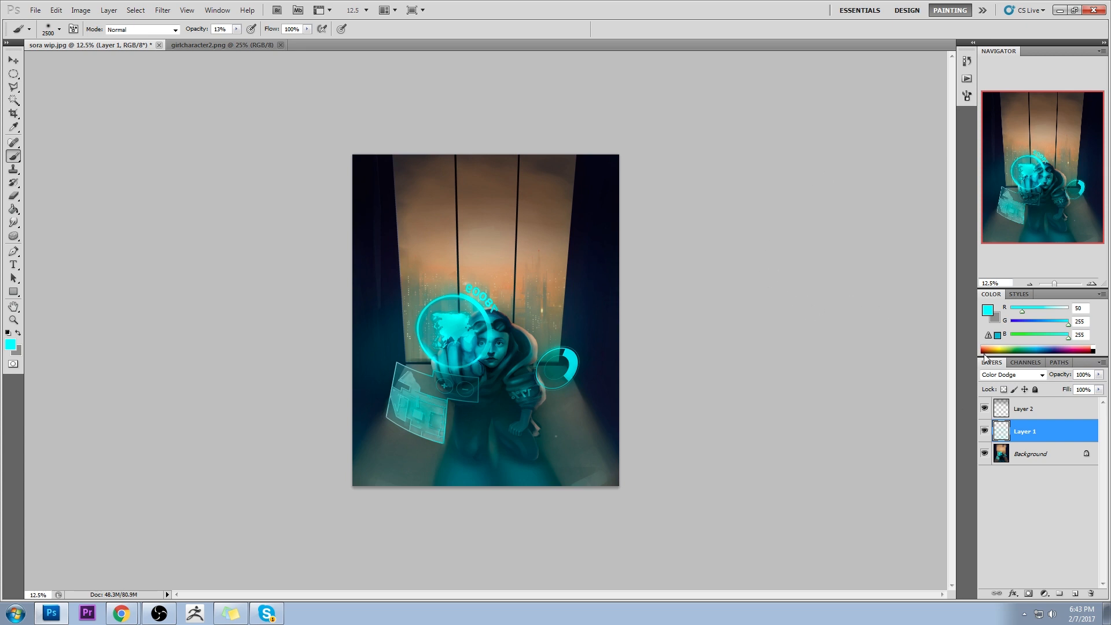
click(1024, 374)
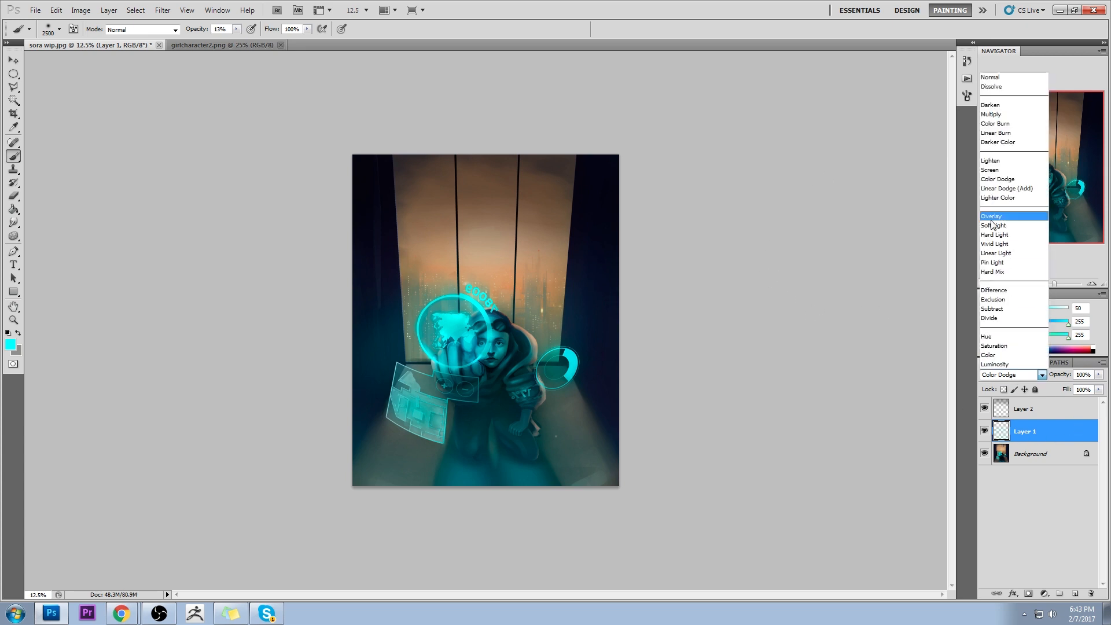
click(997, 79)
key(Down)
key(Down)
key(Down)
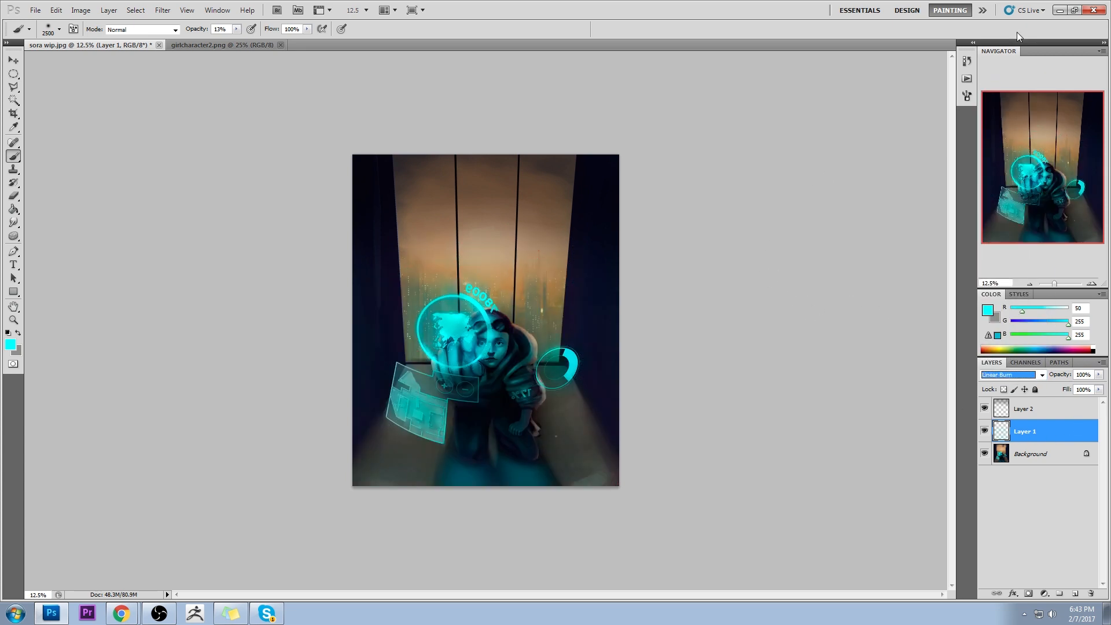
key(Down)
key(Down)
key(Down)
key(Down)
key(Down)
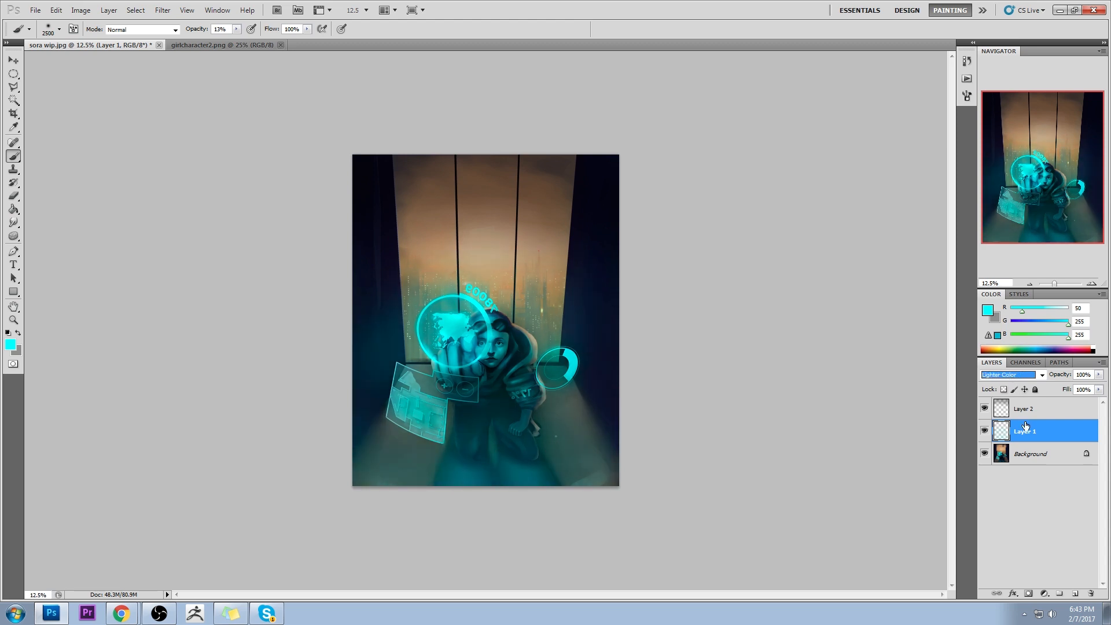
click(984, 431)
click(984, 431)
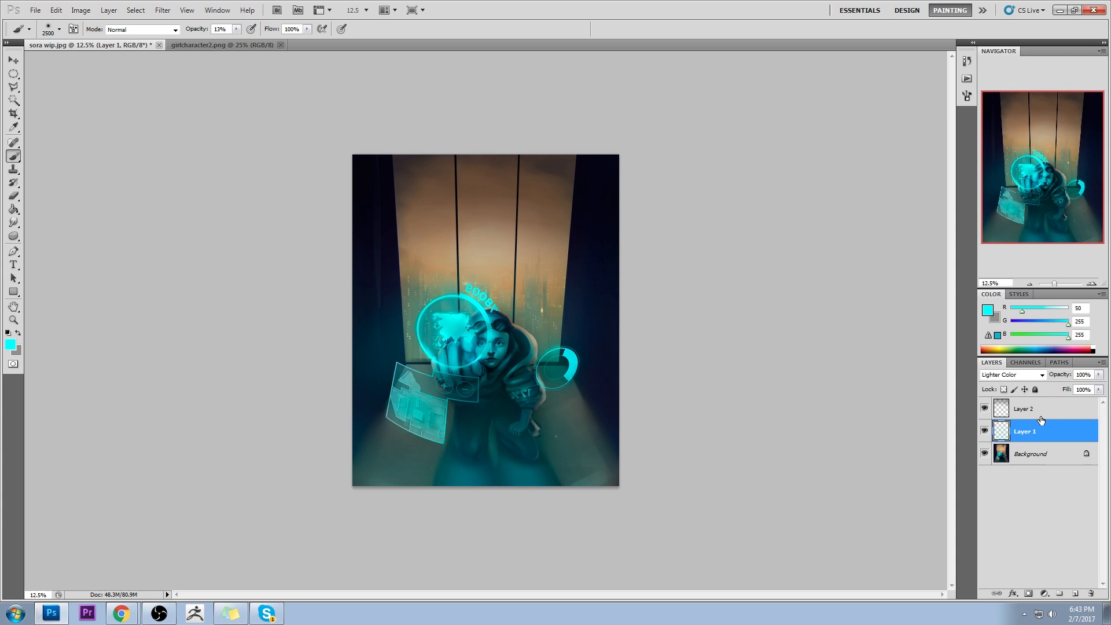
Try the Color blend mode on Layer 1, then set the layer to Normal
click(1028, 376)
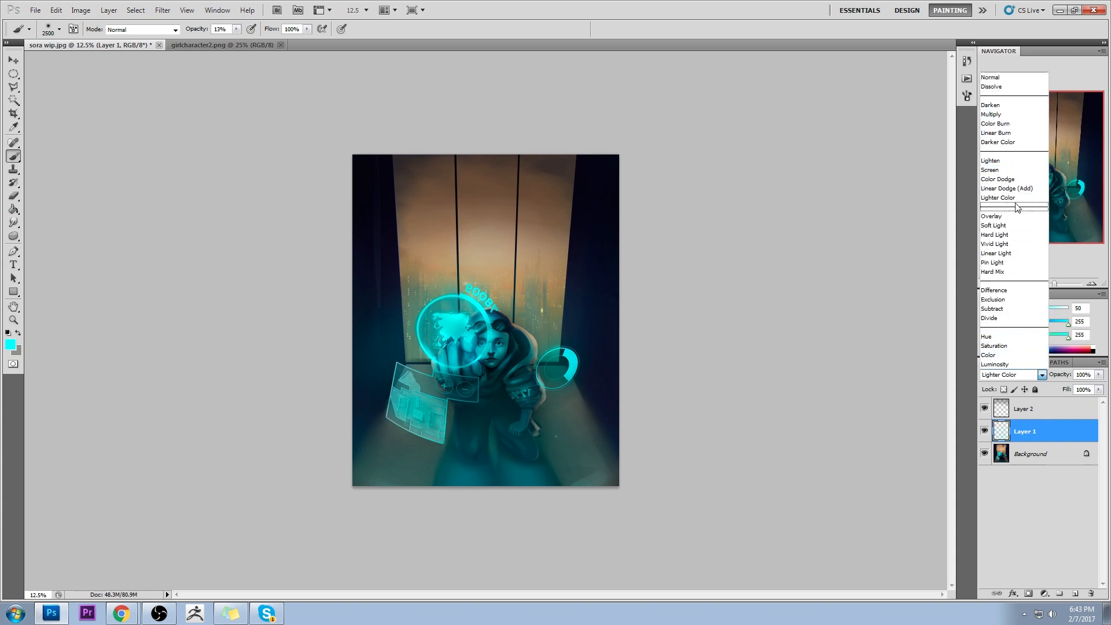
click(994, 355)
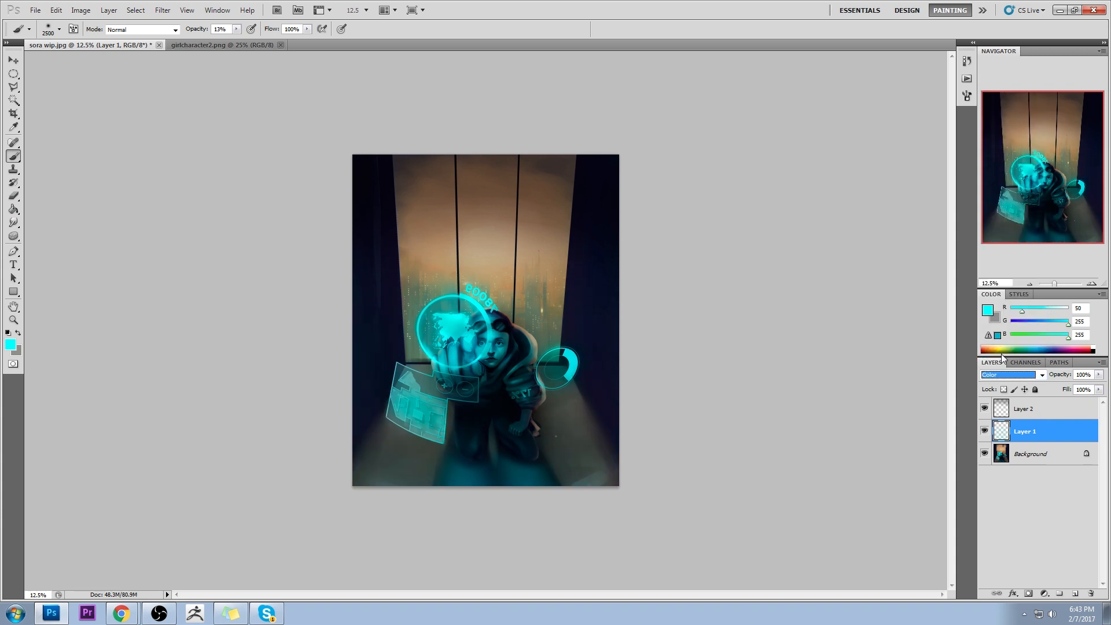
click(1027, 374)
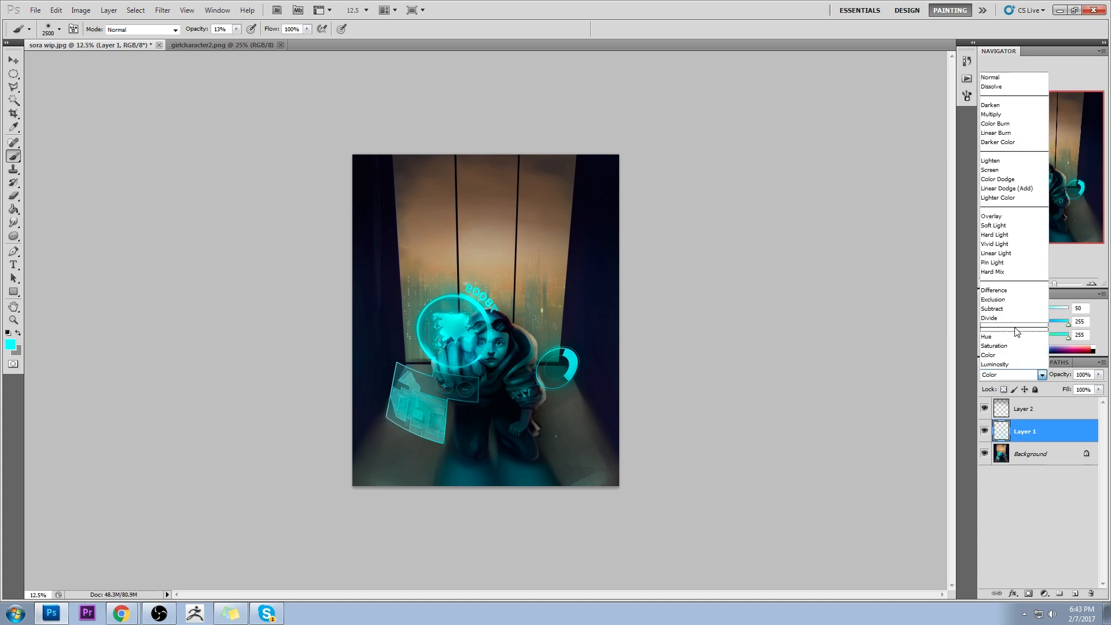
click(1000, 76)
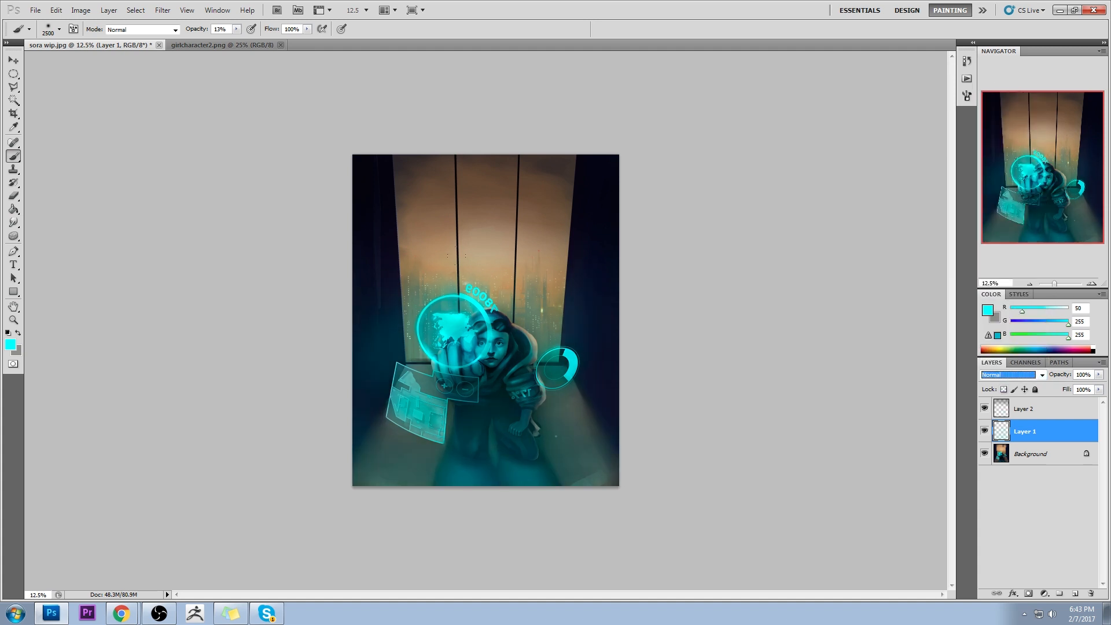
Erase some glow over the figure's raised hand with the 47% Eraser, then merge Layer 1 and Layer 2 into the Background
key(e)
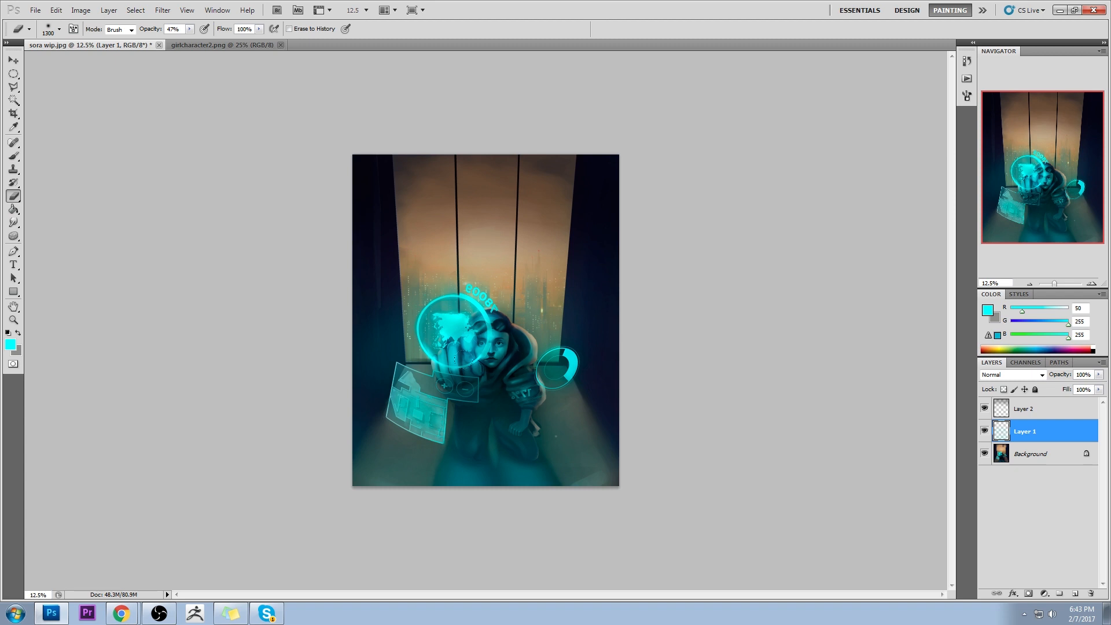
drag(454, 356, 463, 341)
right_click(1029, 431)
click(1041, 394)
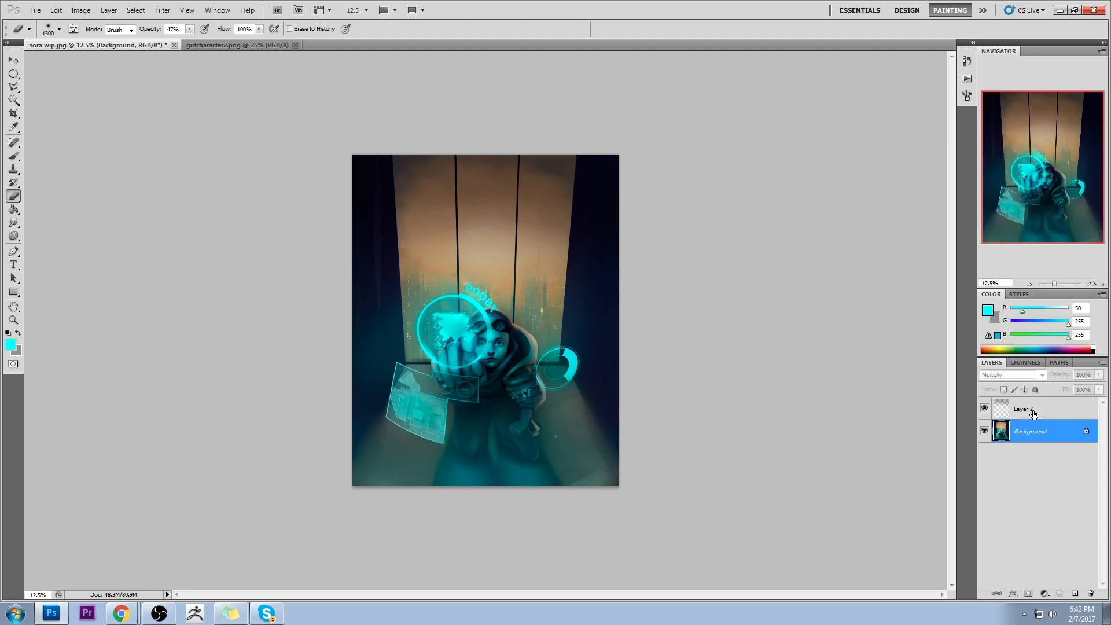
right_click(1033, 413)
click(1036, 388)
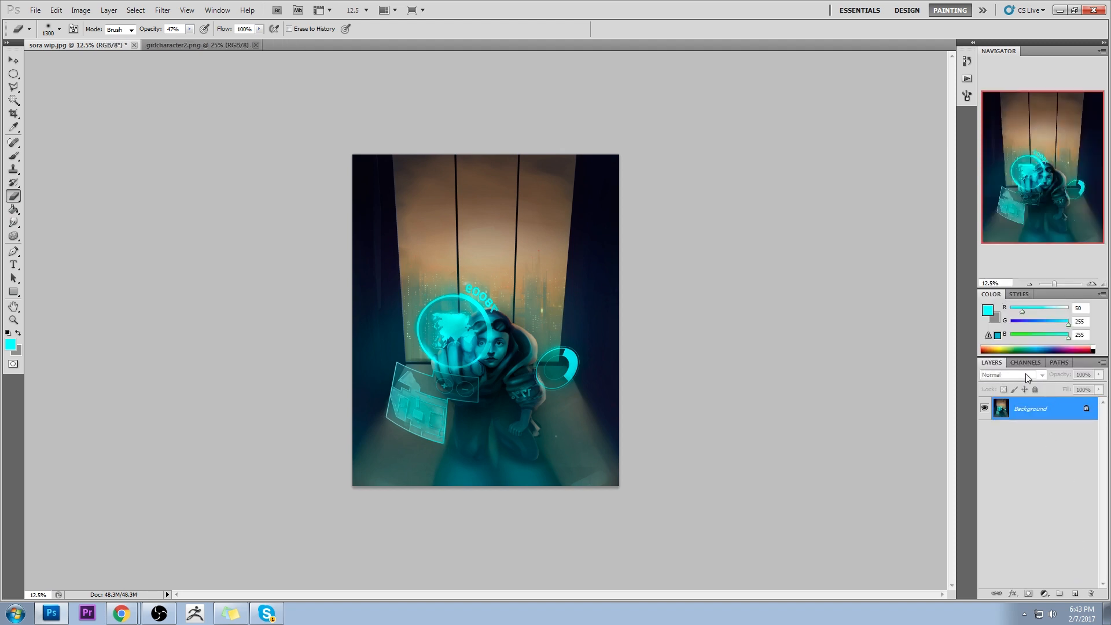
Add a new layer above the Background and set its blend mode to Color
click(1074, 594)
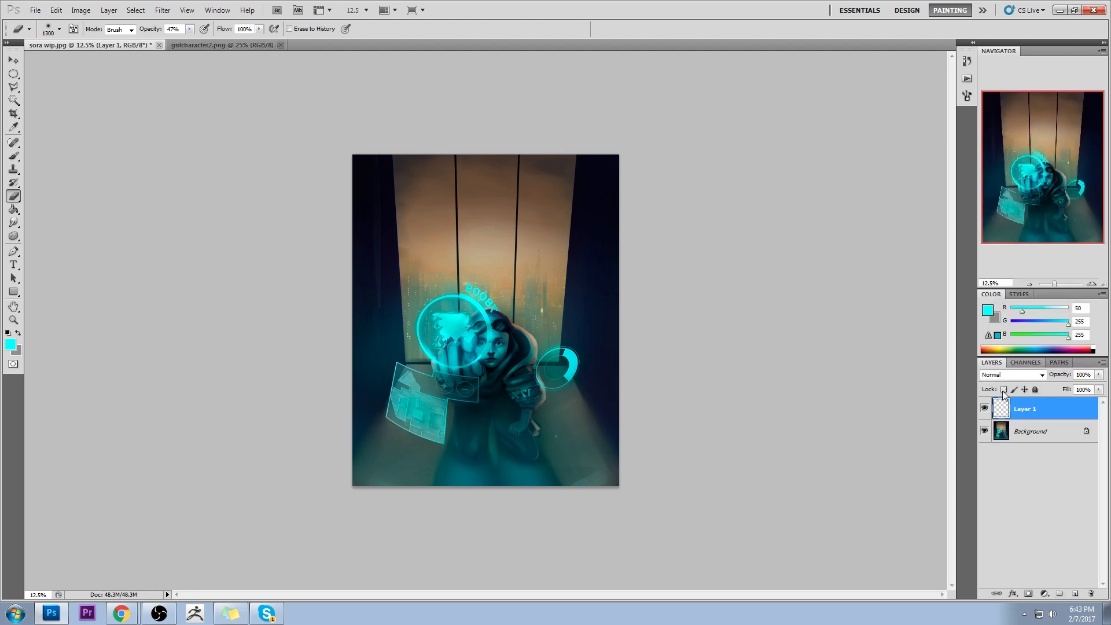
click(1012, 374)
click(1012, 360)
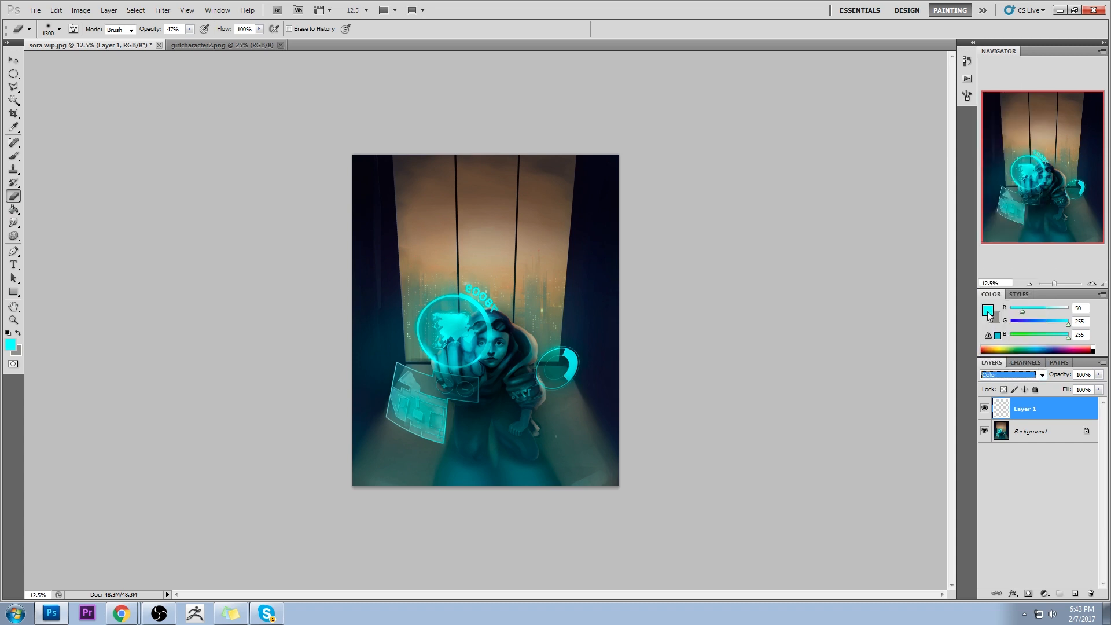
Set the foreground to a warm orange, RGB 192, 143, 78, based on a colour sampled from the window sky
click(988, 312)
click(503, 269)
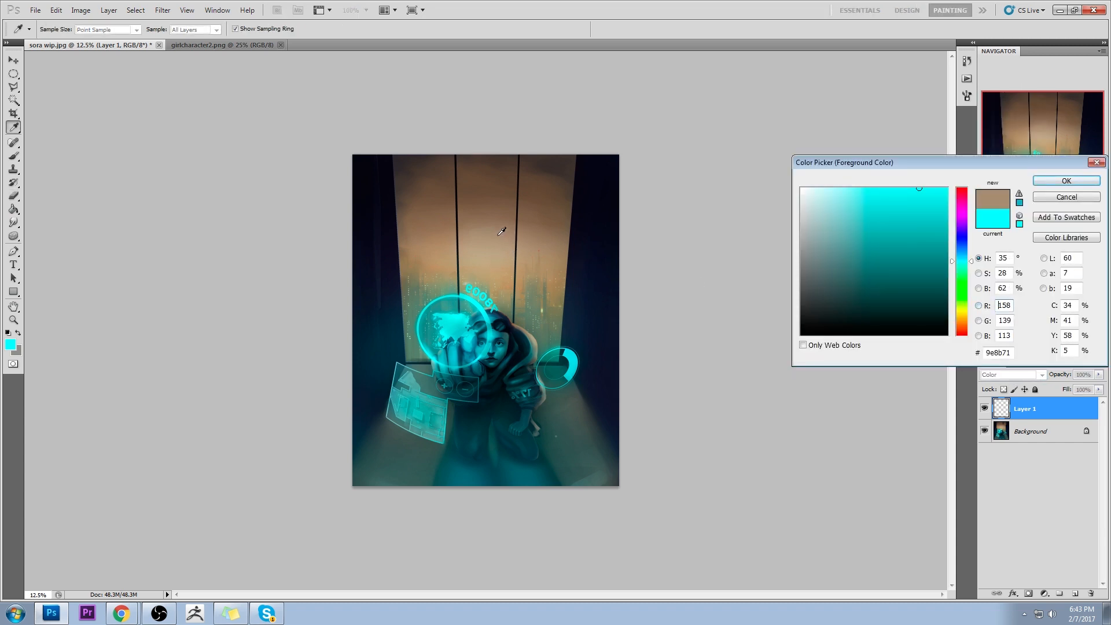
drag(891, 224, 887, 224)
click(1062, 183)
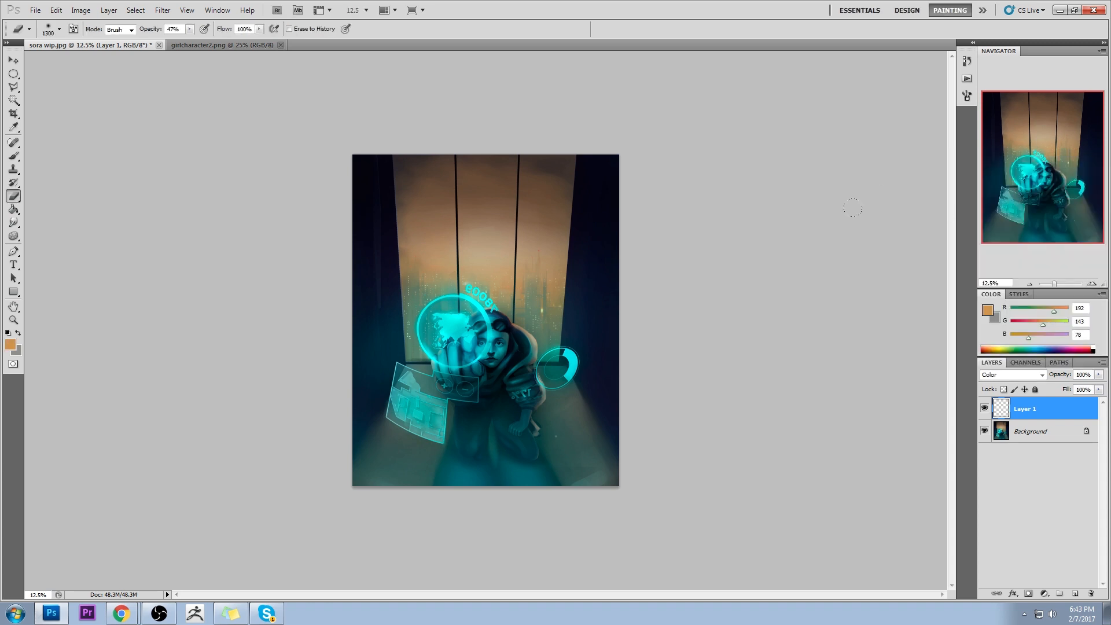
Apply a Foreground to Transparent gradient at 54% opacity on Layer 1, running down from above the canvas into the upper window
key(b)
key(g)
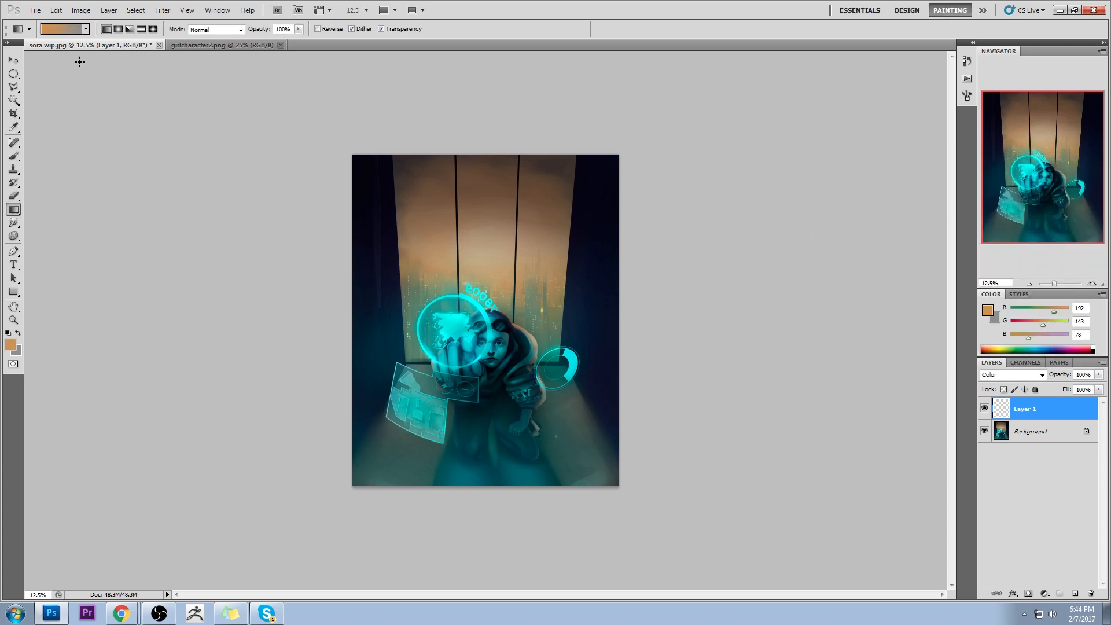
click(72, 29)
click(473, 149)
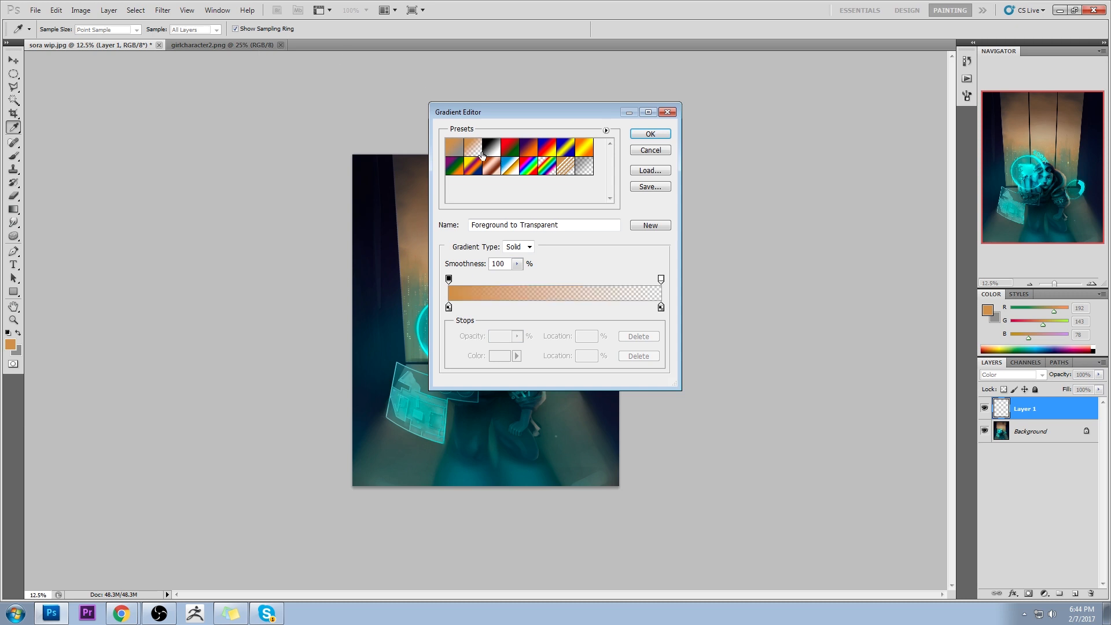
click(668, 134)
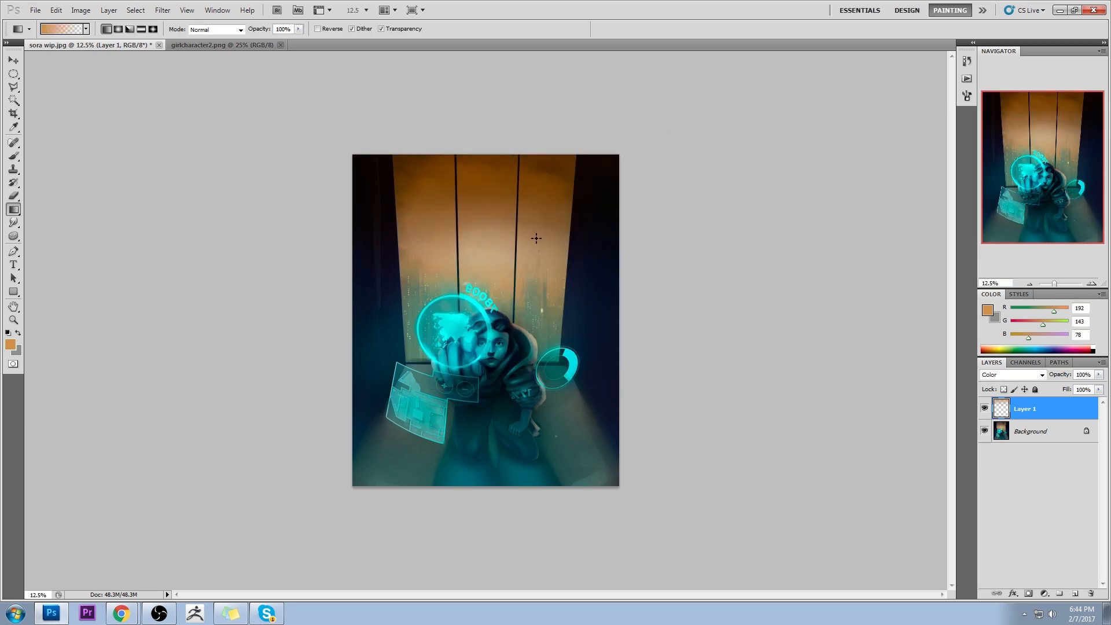
drag(299, 29, 271, 39)
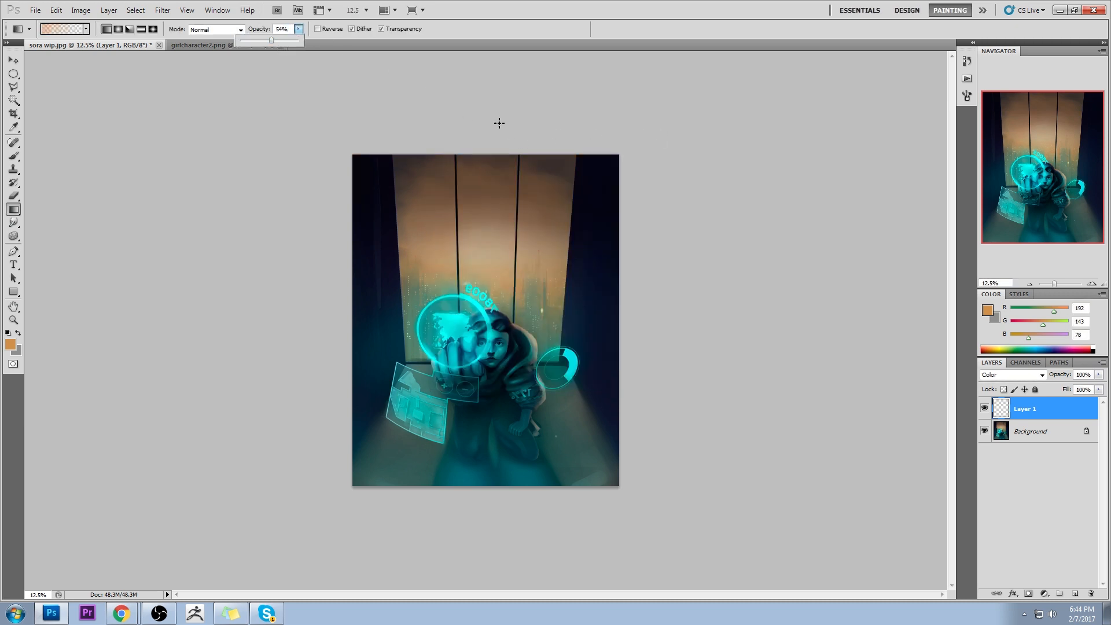
click(499, 122)
drag(478, 105, 482, 219)
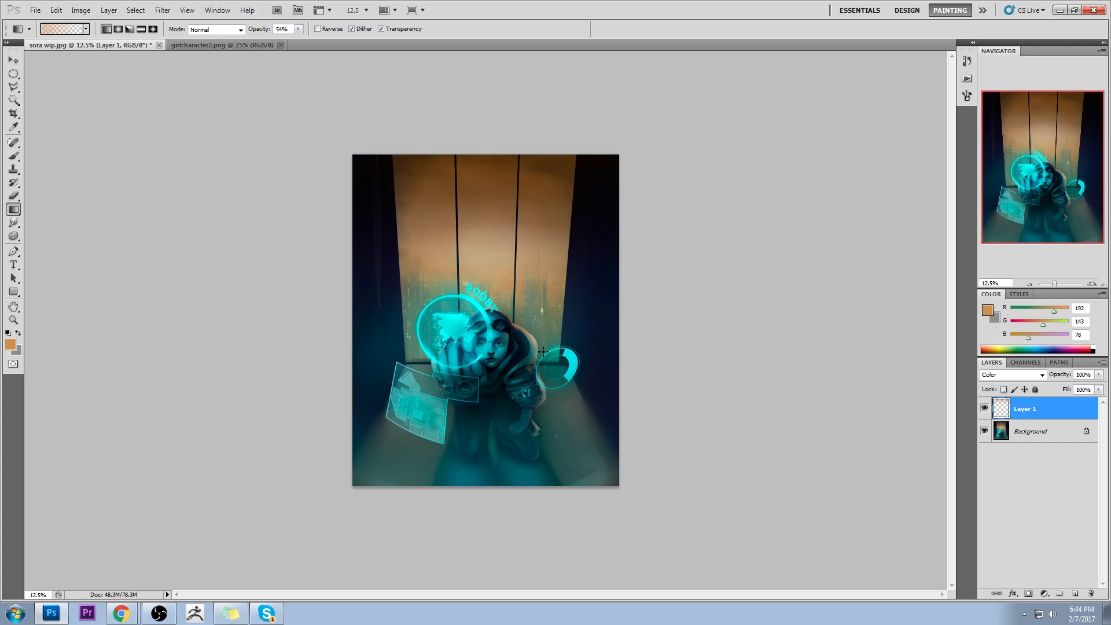
key(ctrl+minus)
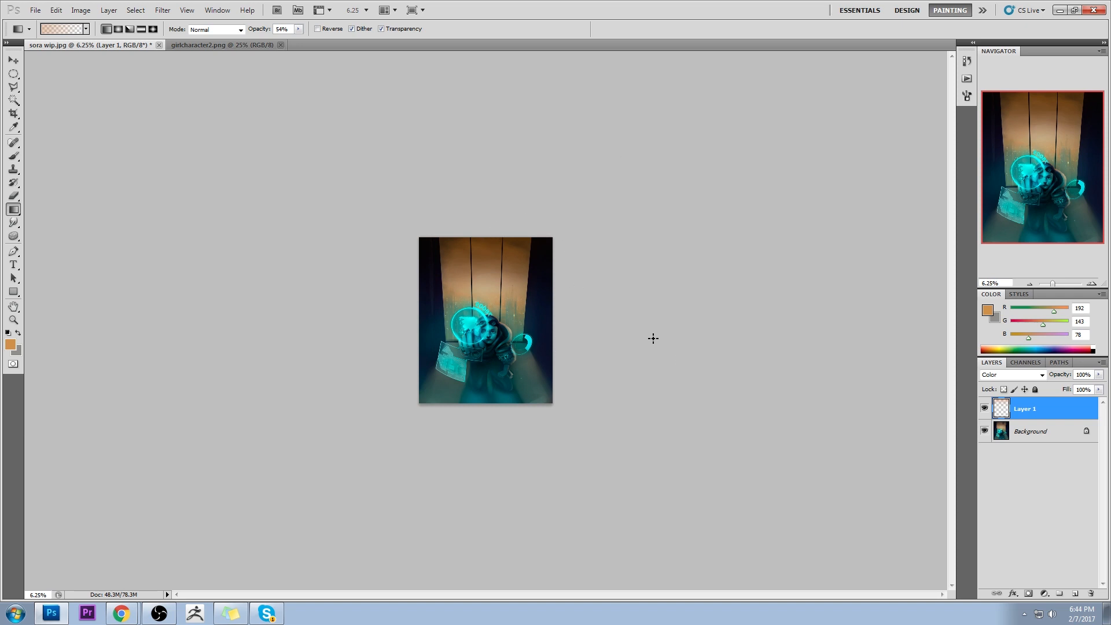
key(ctrl+plus)
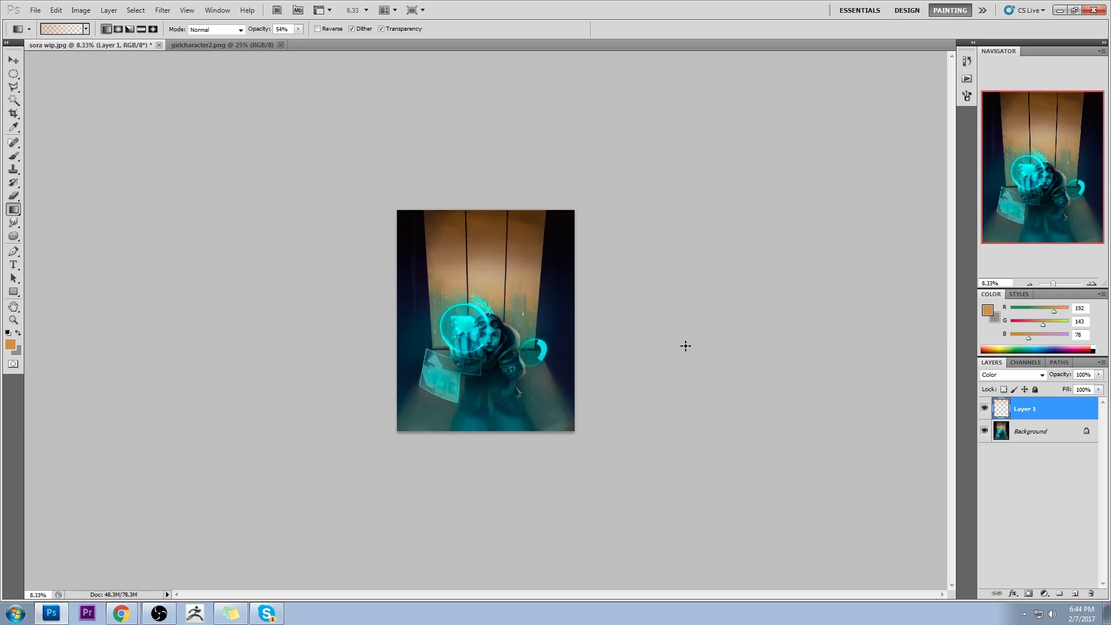
Soften the orange gradient with the 47% Eraser, then merge Layer 1 into the Background
key(e)
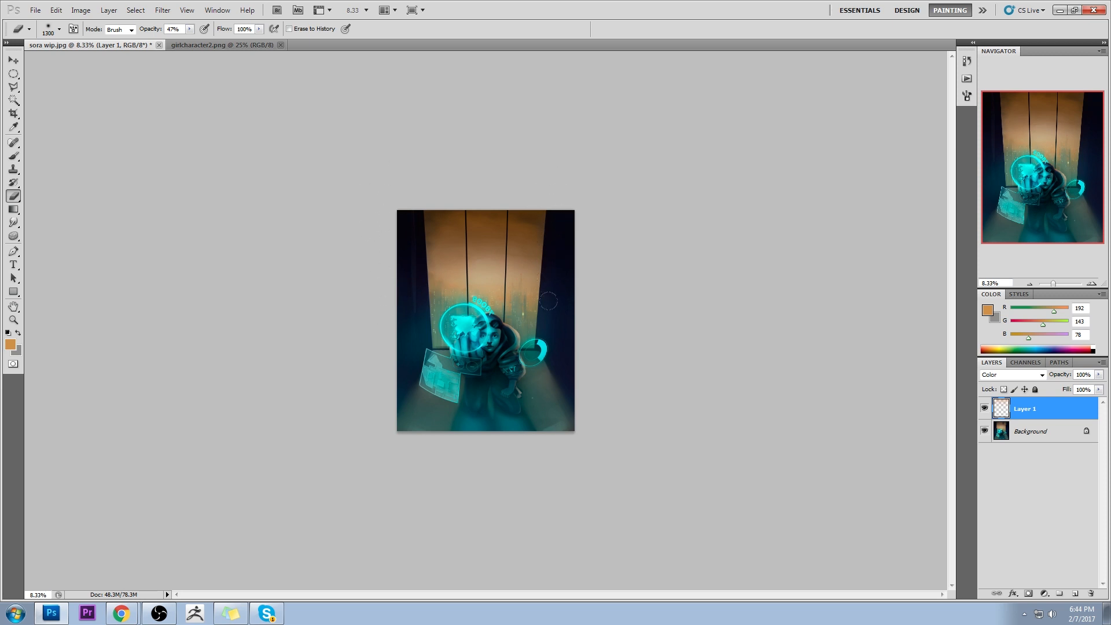
right_click(1067, 412)
click(1063, 403)
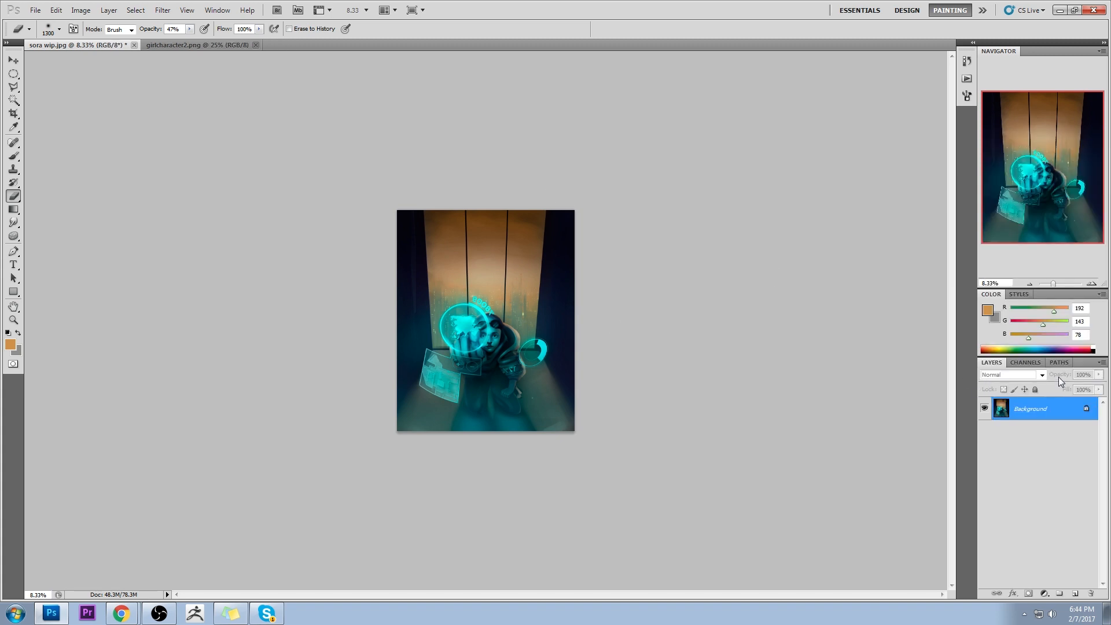
Restore the original sora wip.jpg history snapshot and paste a copy of the whole edited painting in place above it
key(ctrl+a)
click(970, 64)
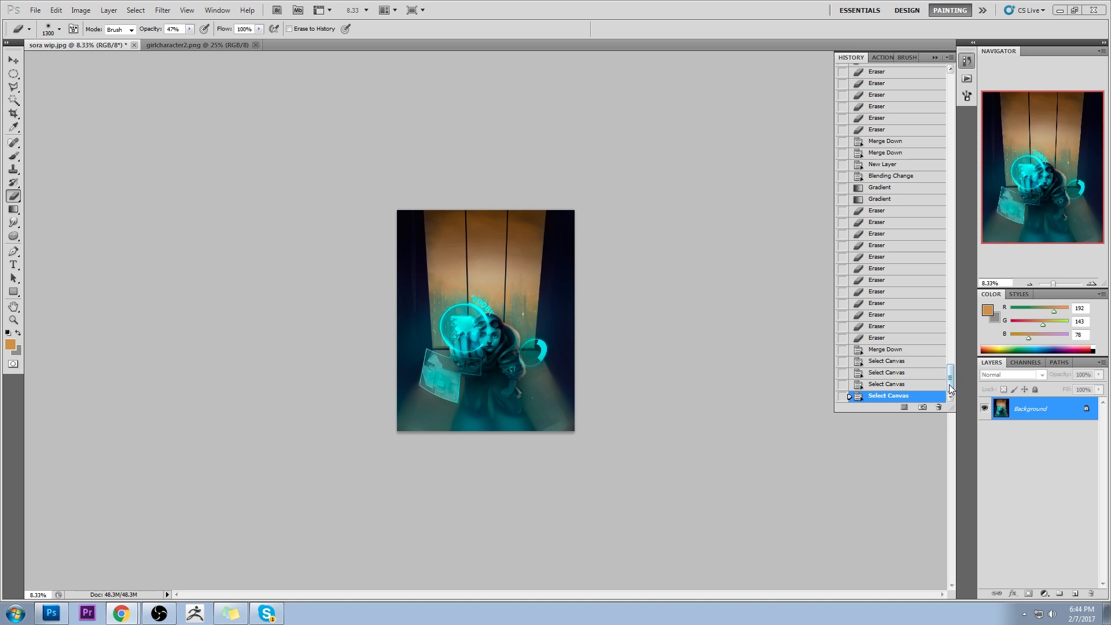
click(951, 389)
drag(951, 380, 949, 89)
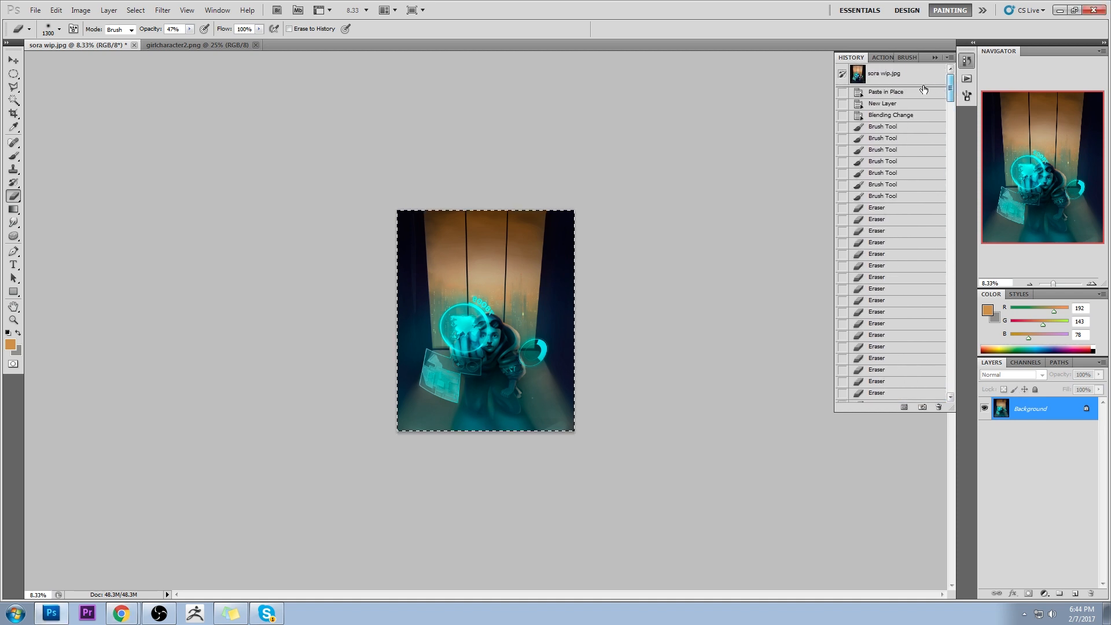
click(906, 76)
key(ctrl+shift+v)
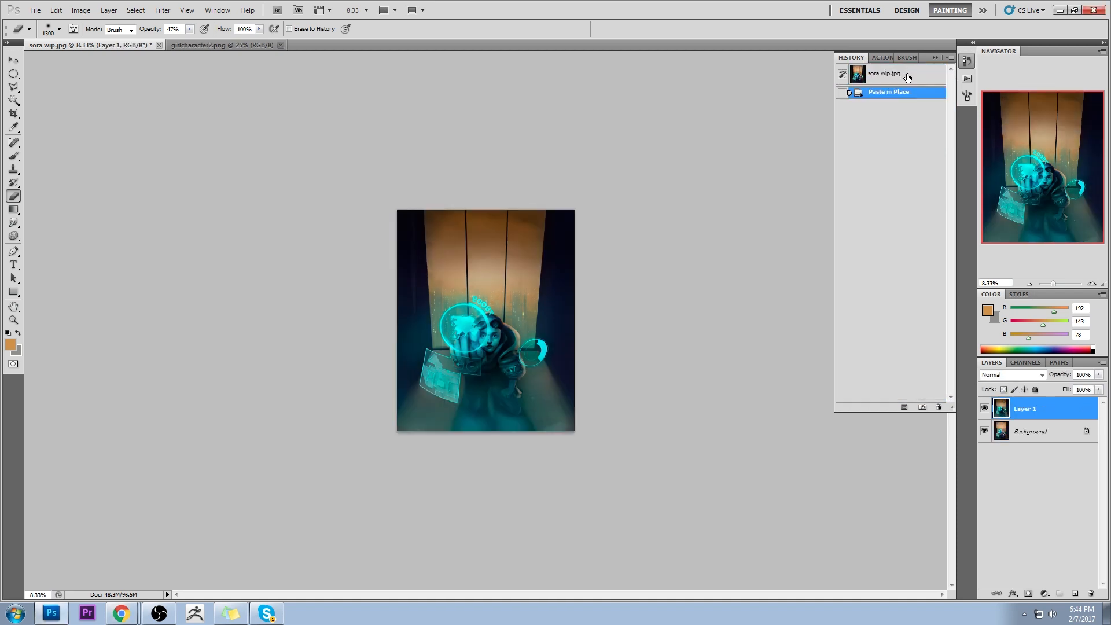
click(934, 57)
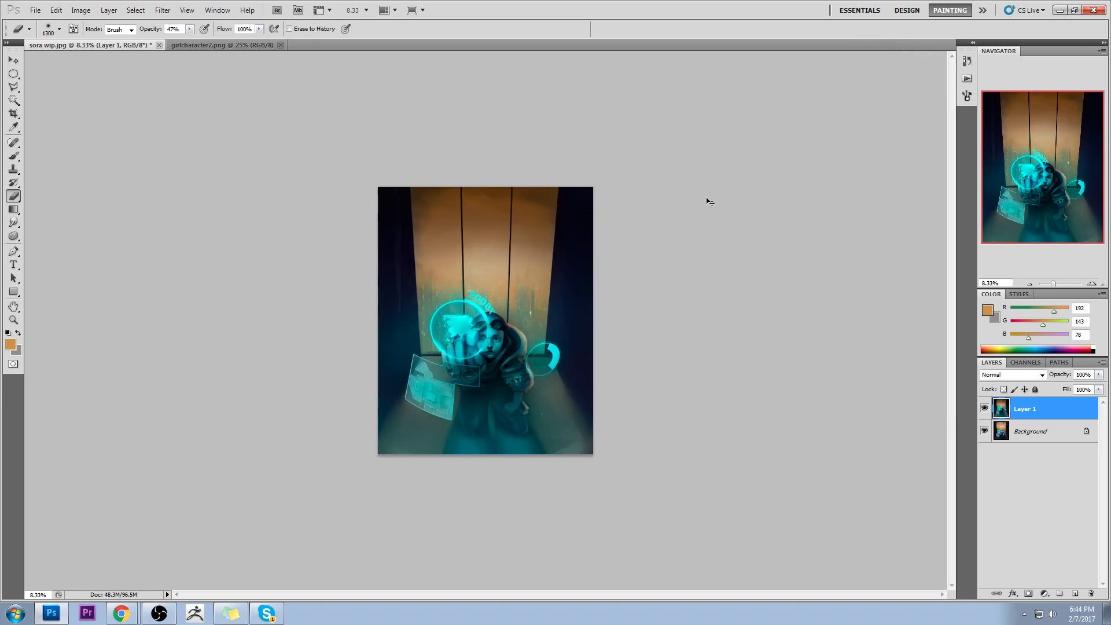
Compare the edited painting with the original by repeatedly hiding and showing Layer 1, examining the colour and lighting differences
key(ctrl+plus)
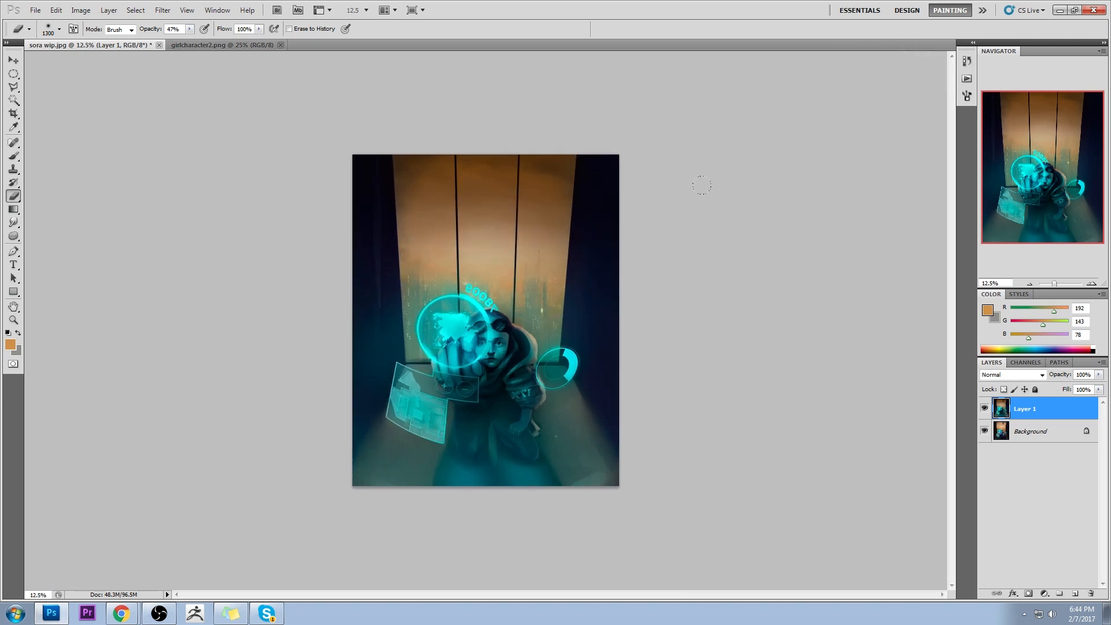
click(984, 409)
click(984, 409)
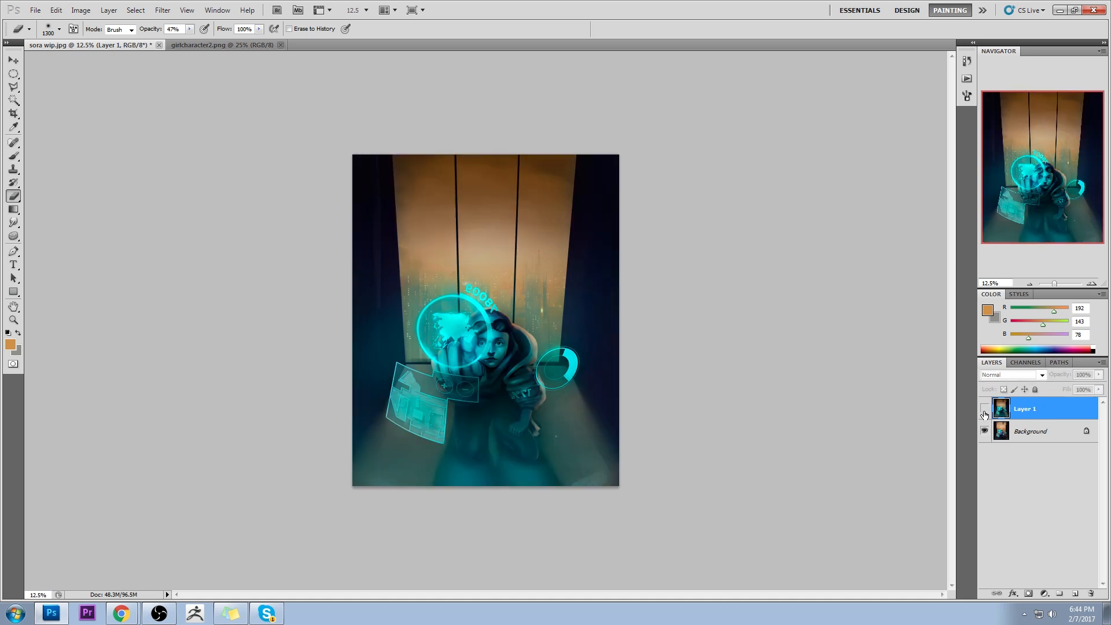
click(984, 410)
click(984, 409)
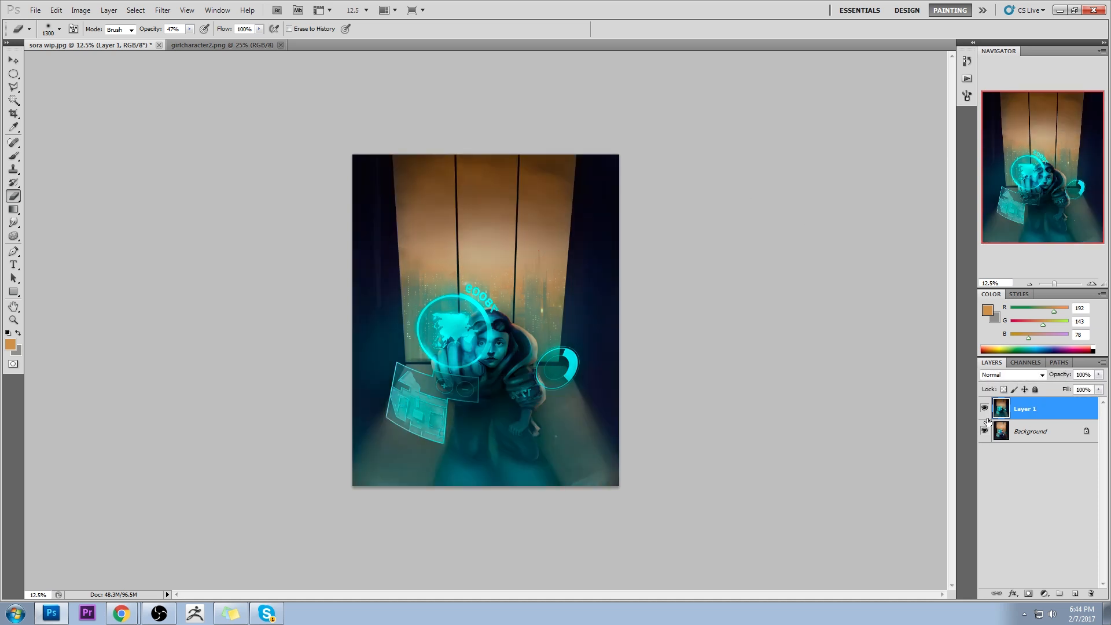
click(986, 411)
click(985, 410)
click(14, 222)
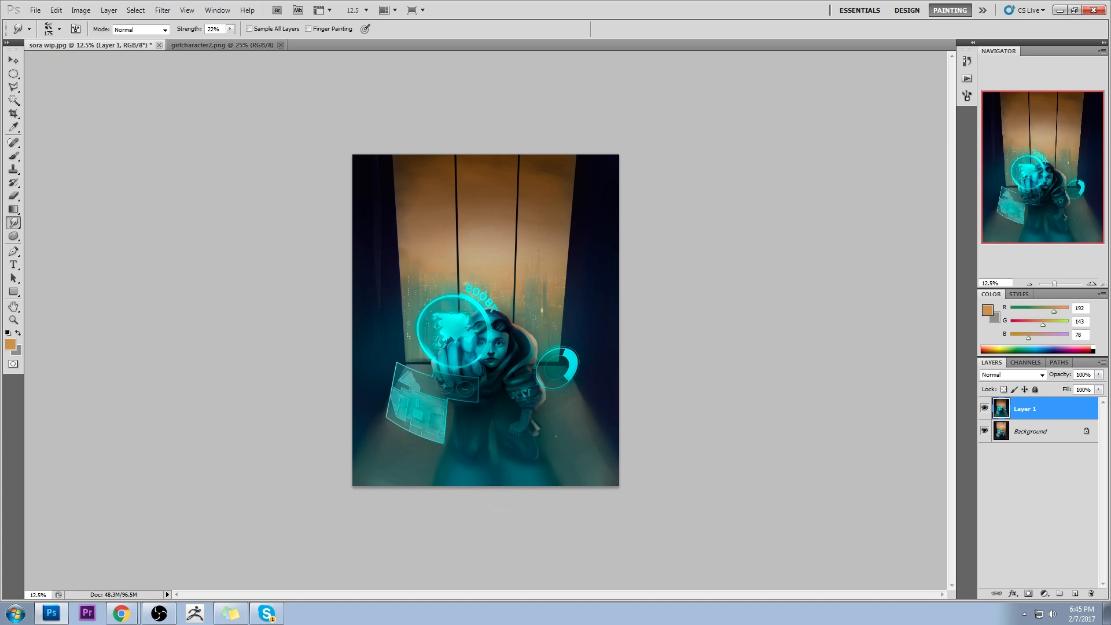
click(984, 409)
click(984, 409)
click(985, 411)
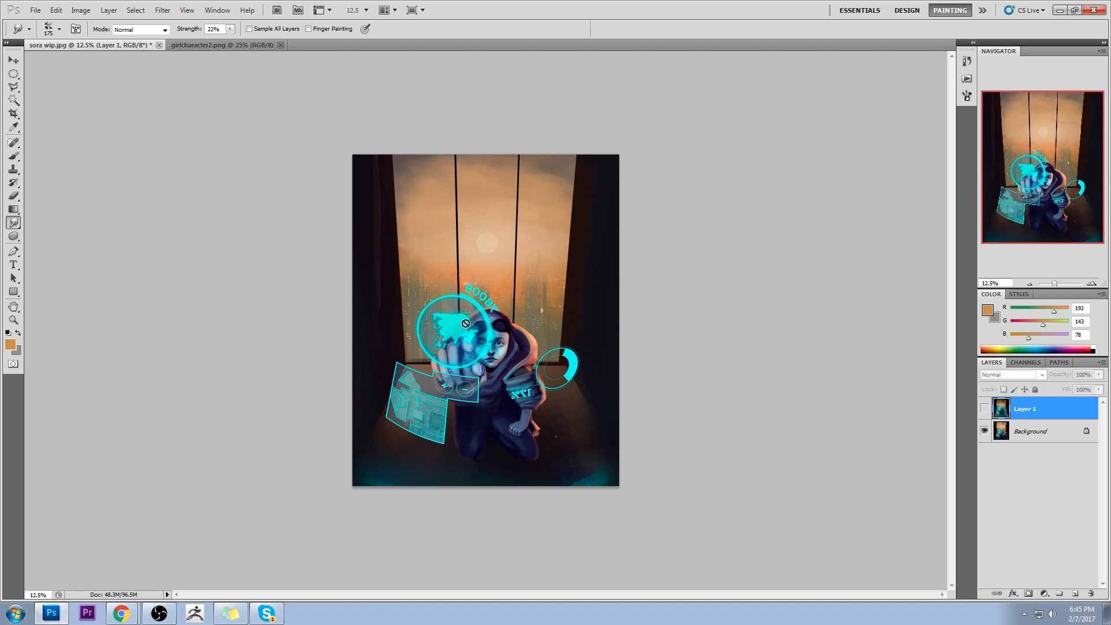
click(985, 409)
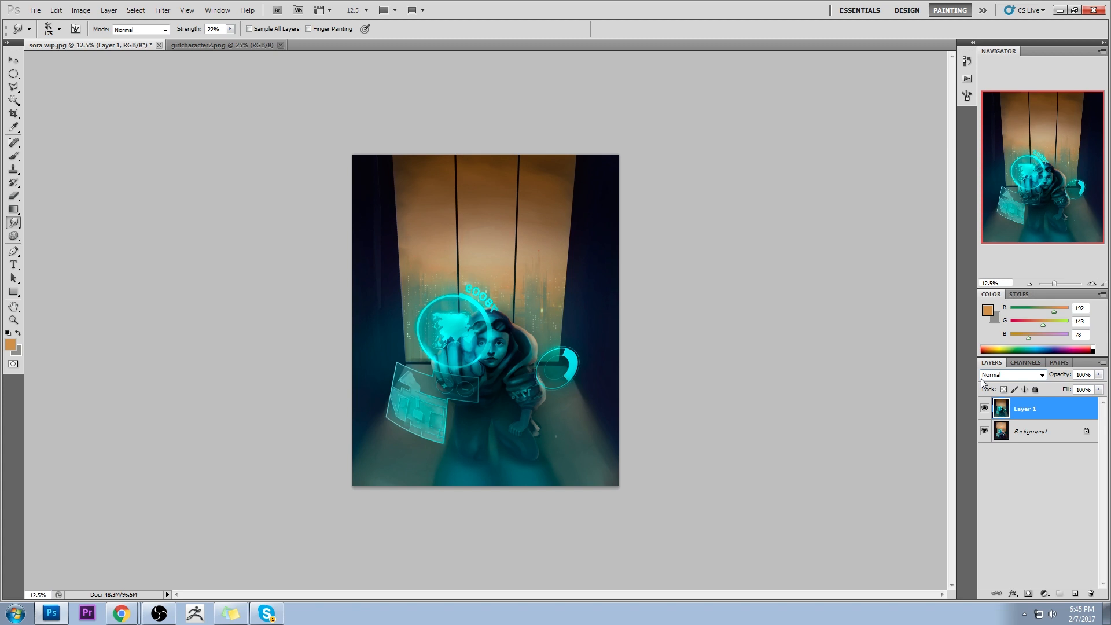
click(985, 410)
click(984, 411)
click(984, 409)
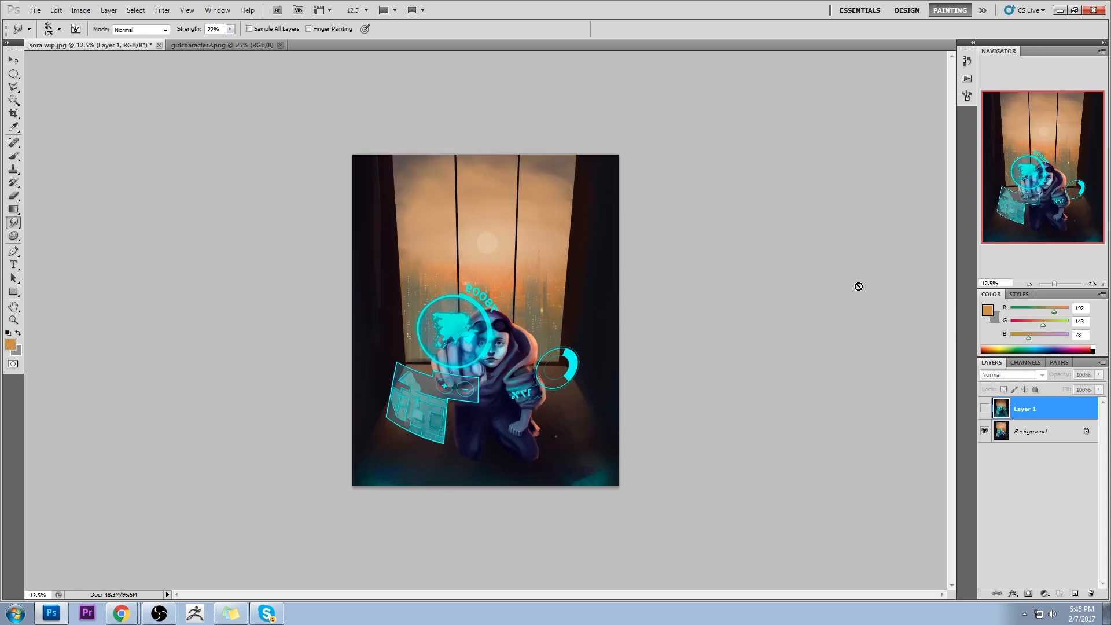
click(985, 409)
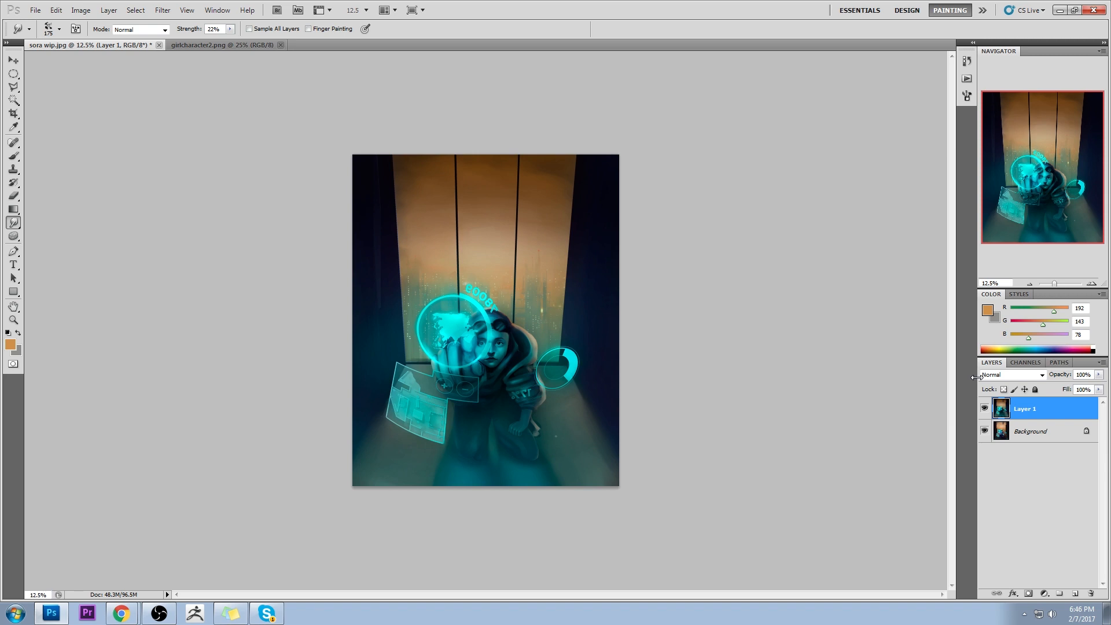
click(984, 408)
click(984, 409)
click(984, 408)
click(984, 408)
click(985, 408)
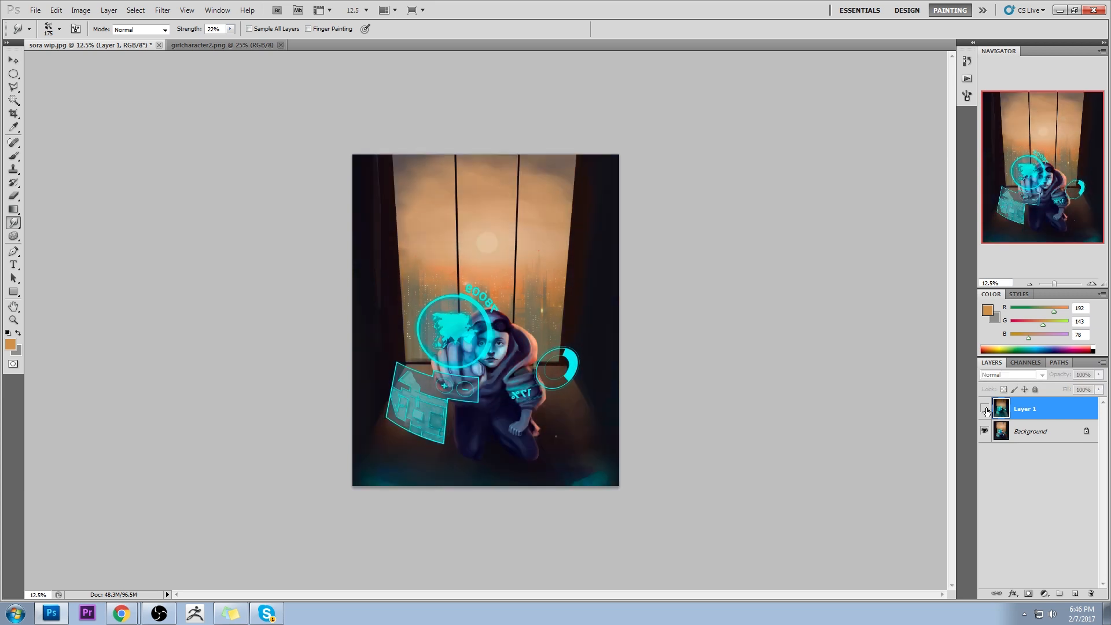
click(985, 408)
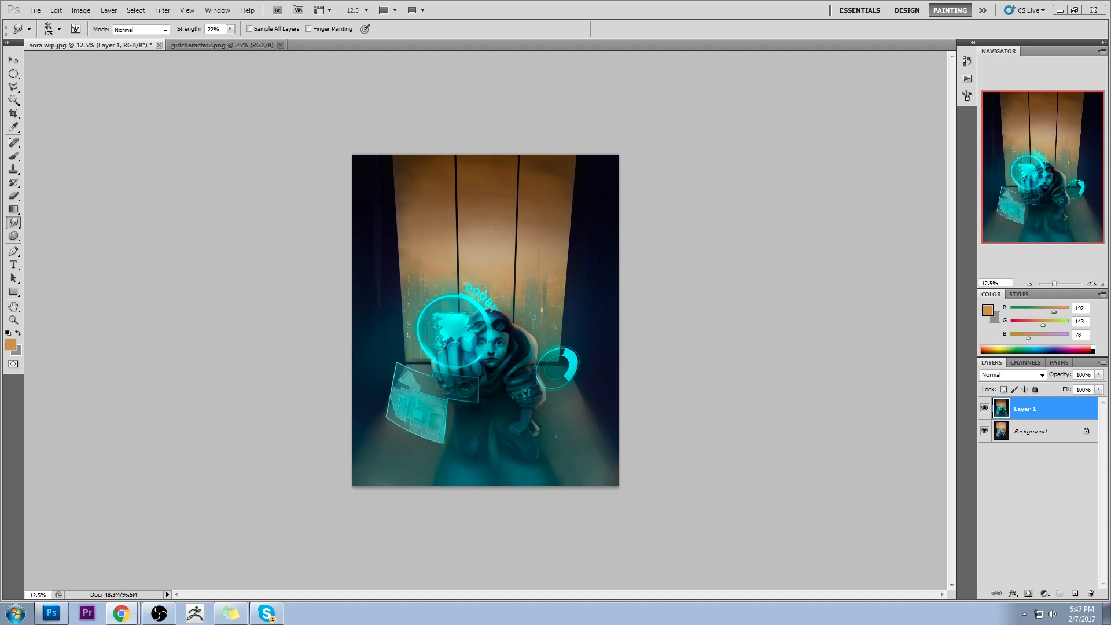
click(13, 235)
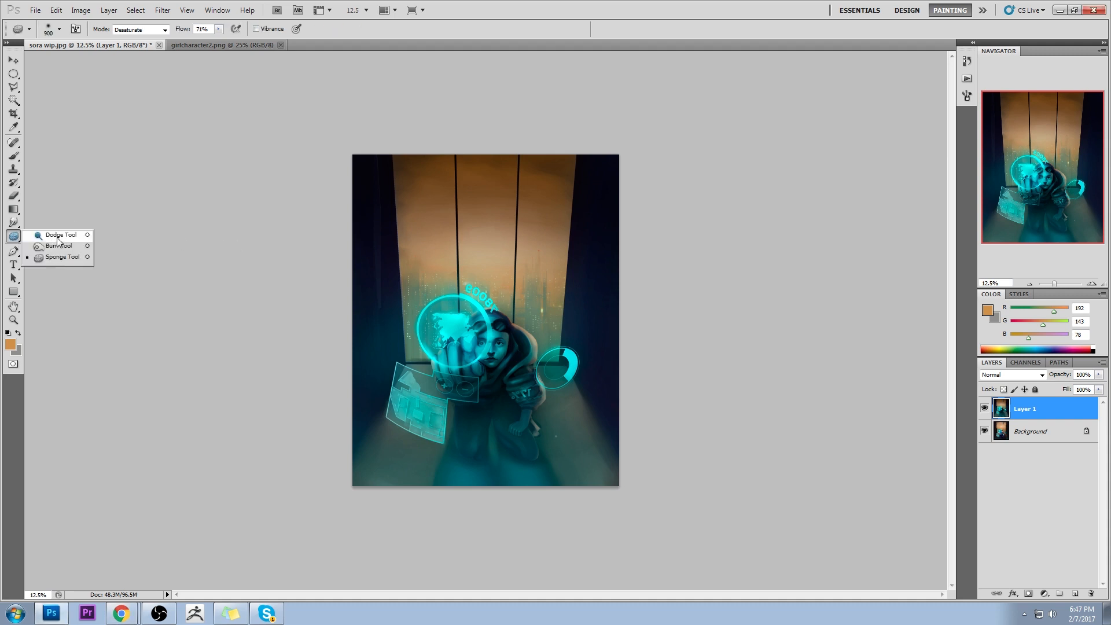
click(46, 233)
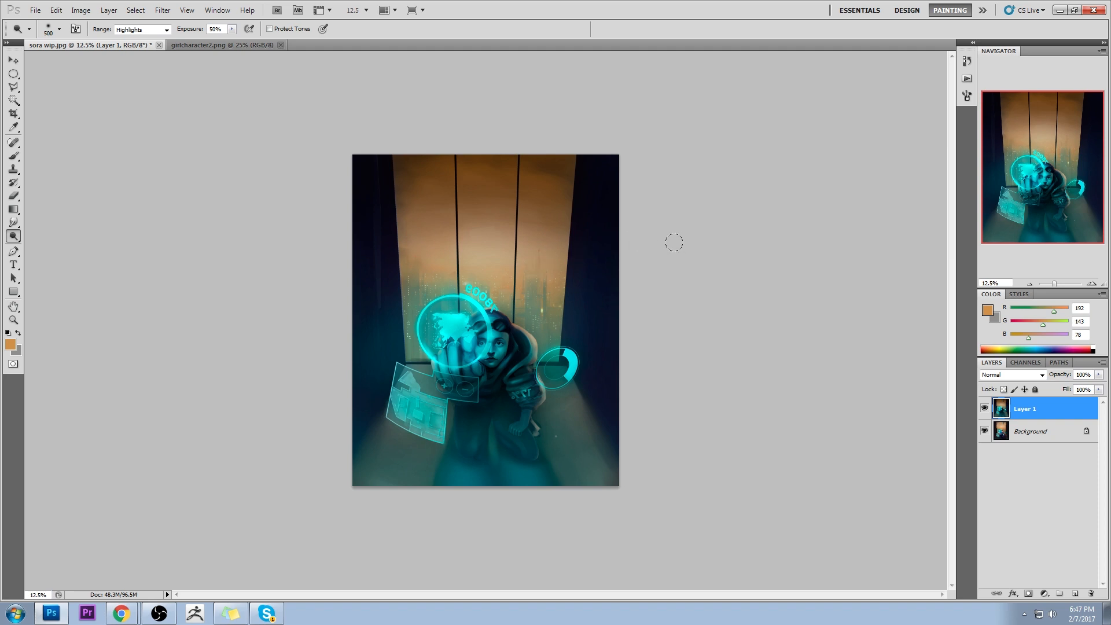
key(bracketleft)
key(bracketleft)
Open the Liquify filter on Layer 1 with the figure's face enlarged in its preview
key(z)
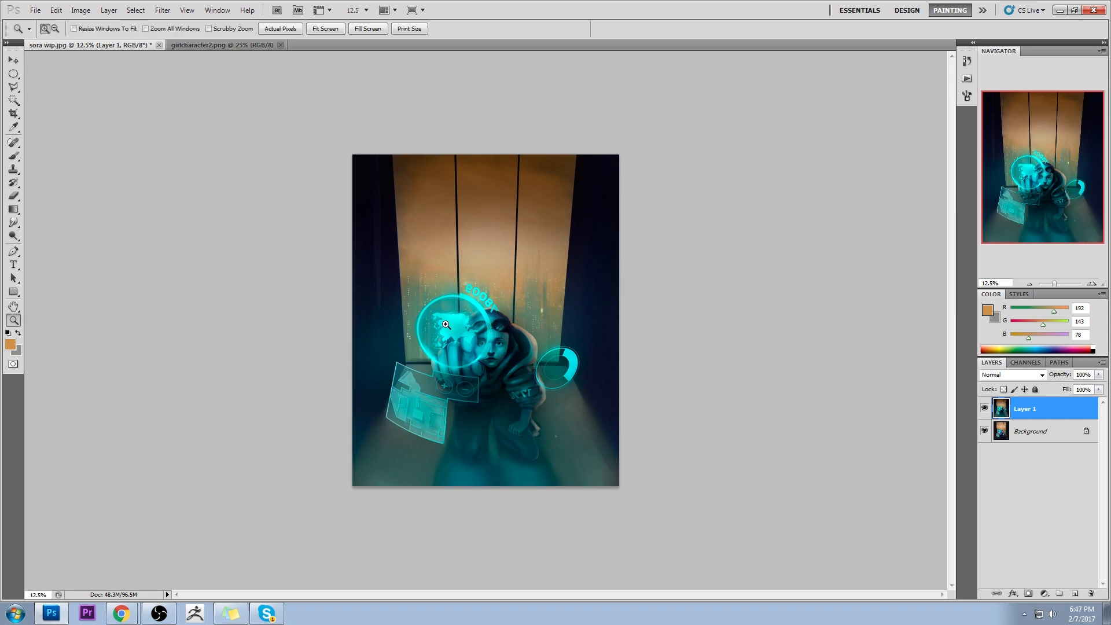
click(540, 385)
click(540, 386)
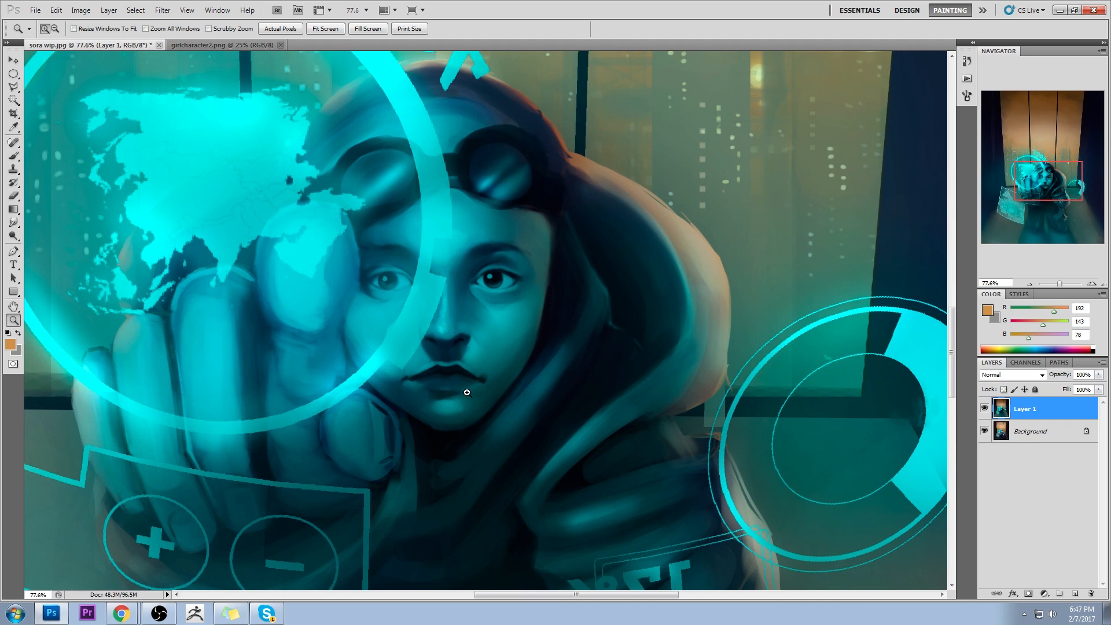
click(163, 10)
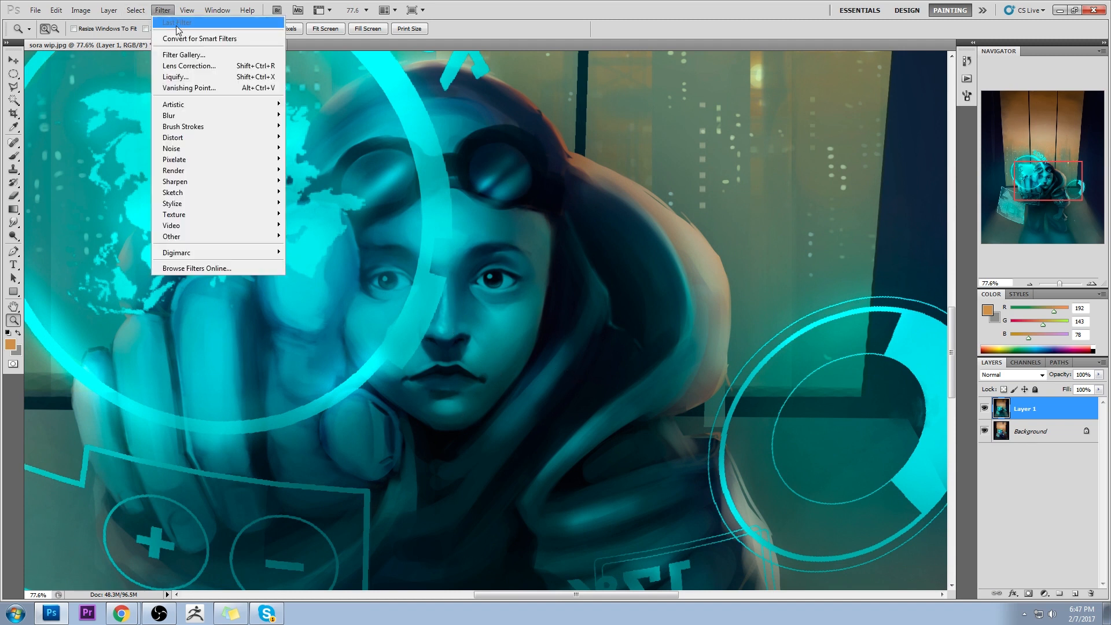
click(192, 77)
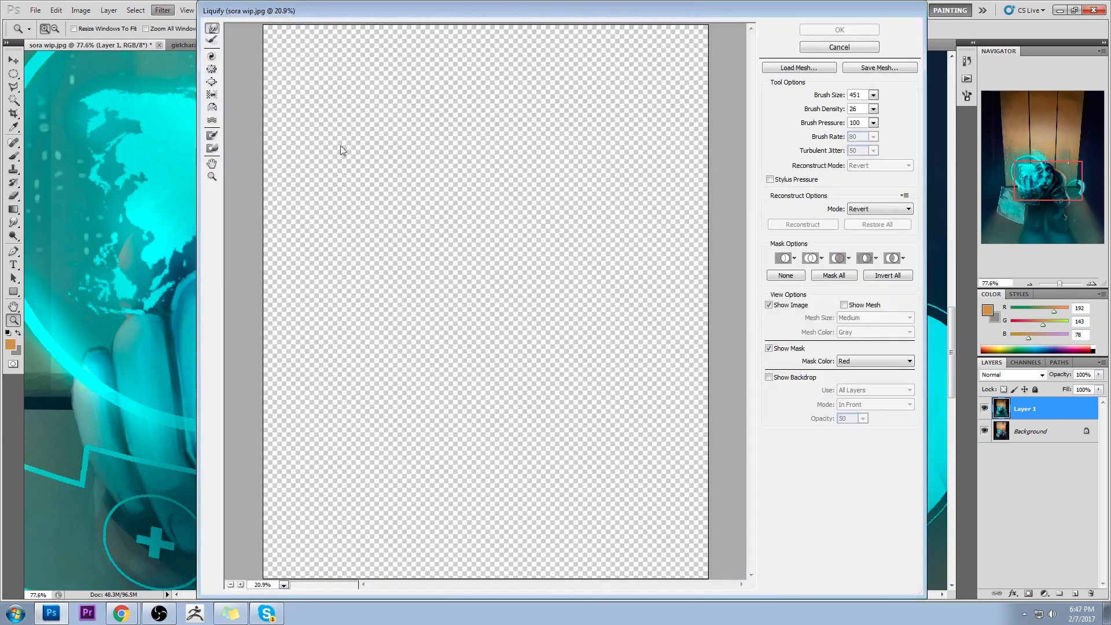
key(z)
drag(396, 272, 584, 407)
Nudge the figure's eyes into better alignment with Forward Warp at brush size 196, then apply the Liquify filter
click(216, 29)
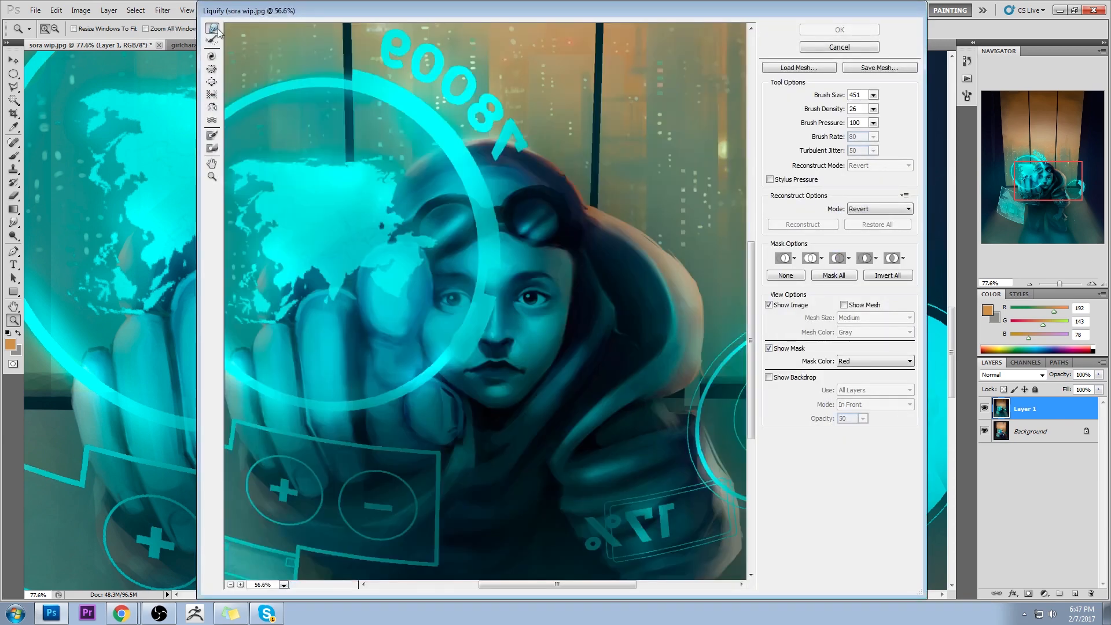
click(873, 94)
drag(832, 109, 822, 108)
click(450, 297)
click(450, 298)
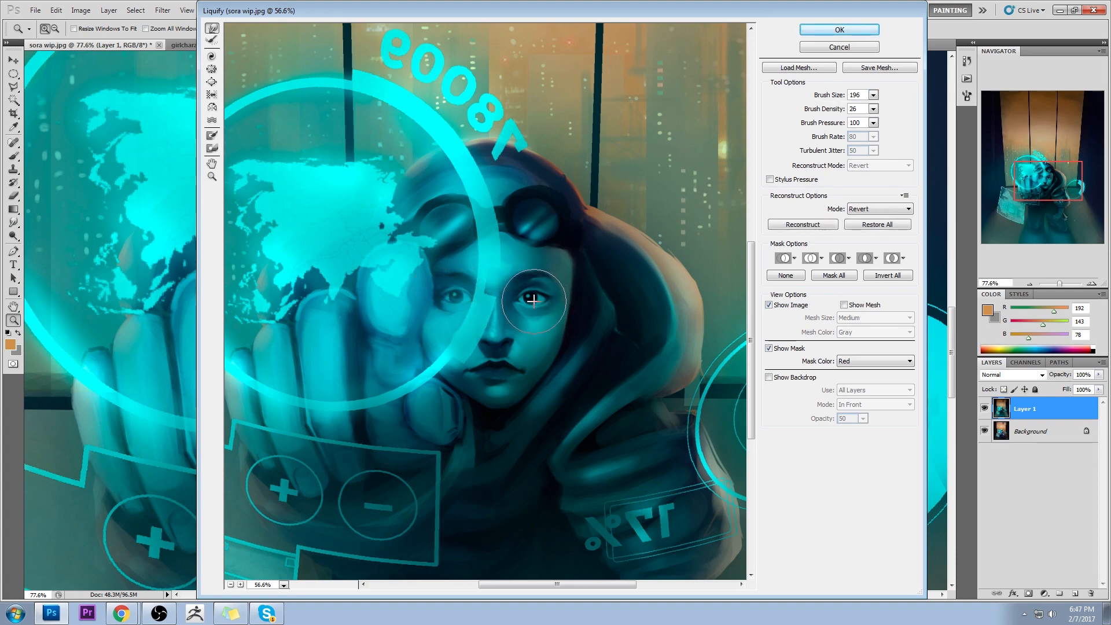
drag(533, 299, 527, 294)
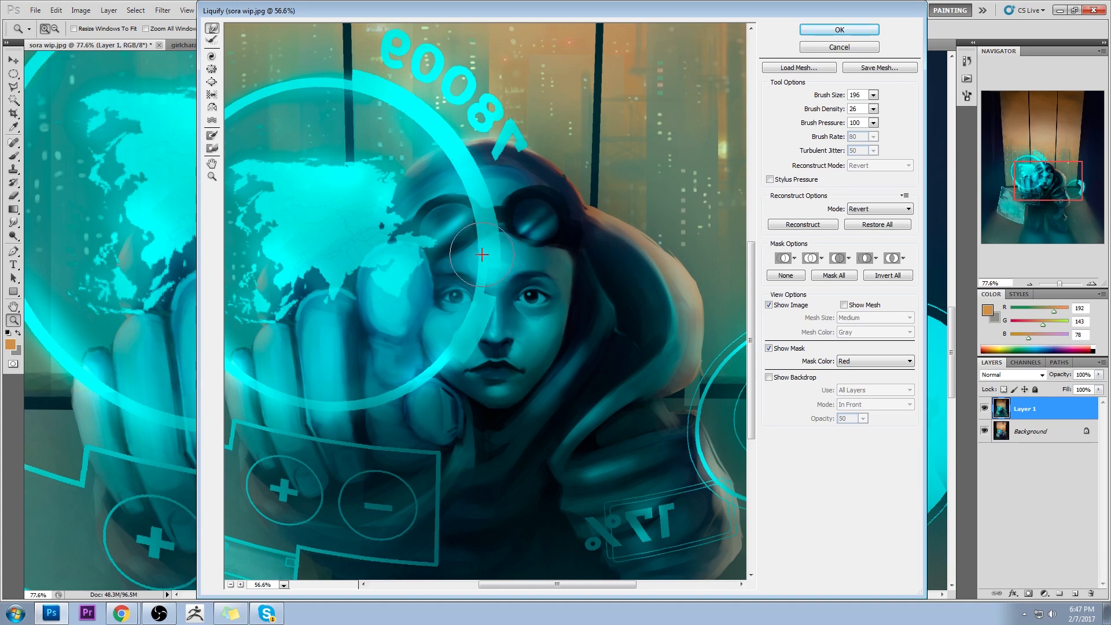
key(bracketleft)
key(bracketleft)
click(839, 30)
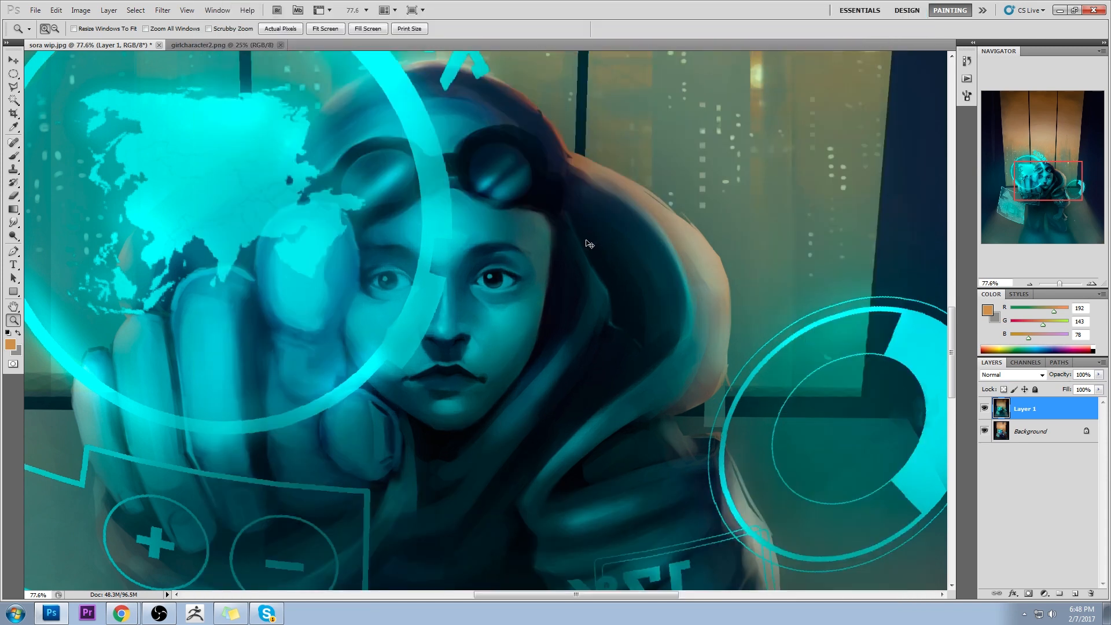
Touch up the skin beside the eye behind the hologram ring, using a 30 px brush at 100% opacity and colour sampled from the face
key(b)
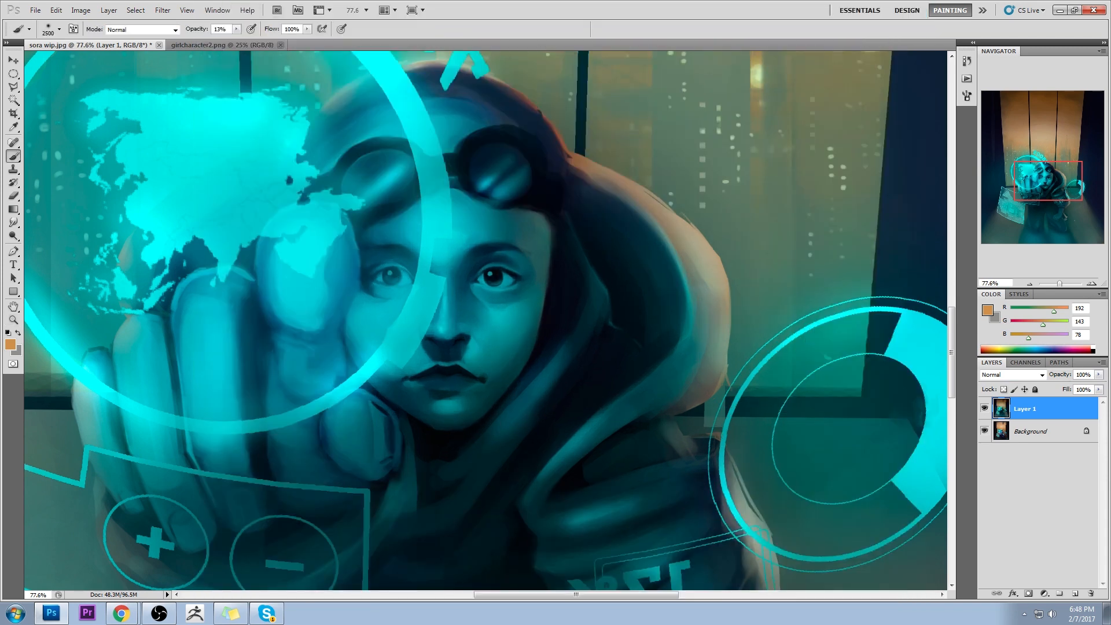
alt+click(411, 277)
click(237, 29)
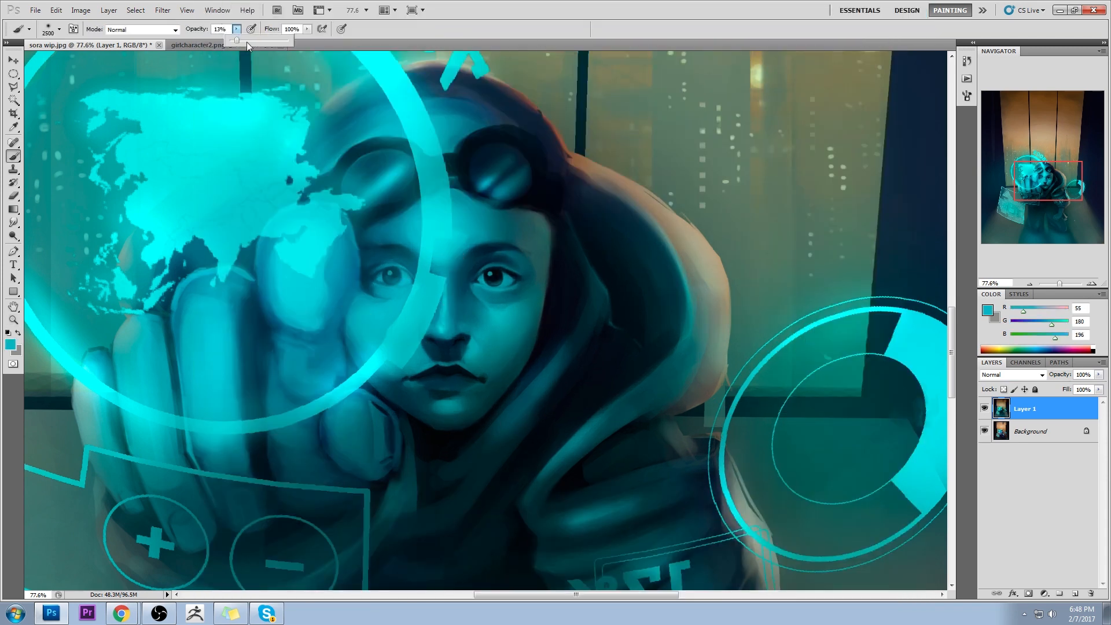
click(58, 30)
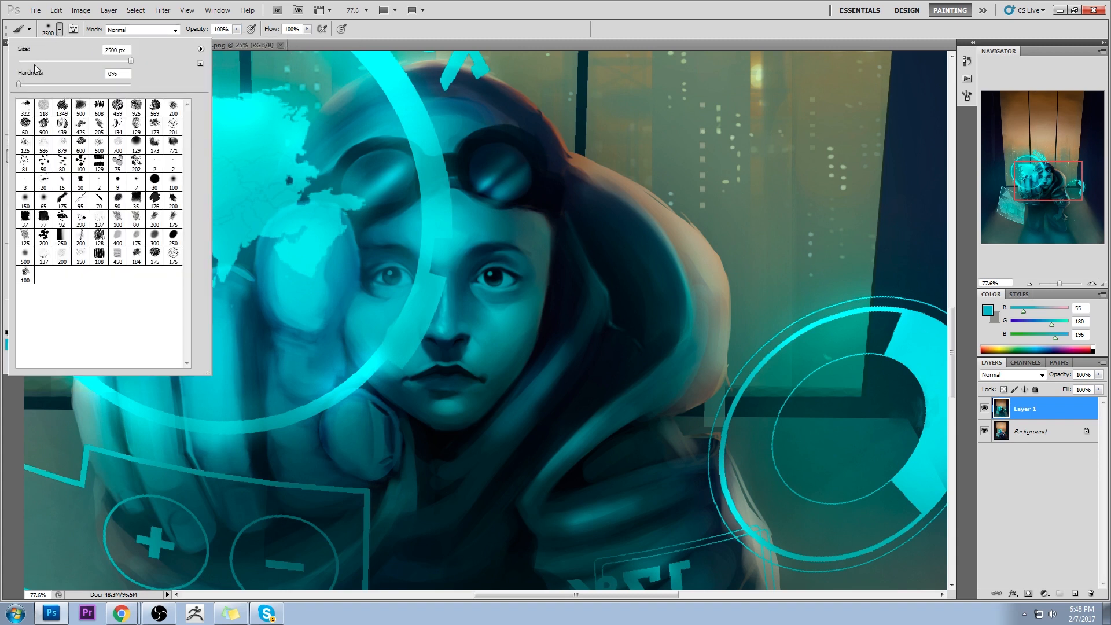
drag(47, 60, 64, 62)
alt+click(411, 287)
mouse_move(412, 288)
mouse_down()
mouse_move(385, 287)
mouse_move(400, 290)
mouse_up()
Refine the lower eyelid of the figure's uncovered eye with short strokes in teal tones sampled around it
mouse_move(498, 284)
mouse_down()
mouse_move(511, 288)
mouse_move(493, 289)
mouse_up()
alt+click(501, 283)
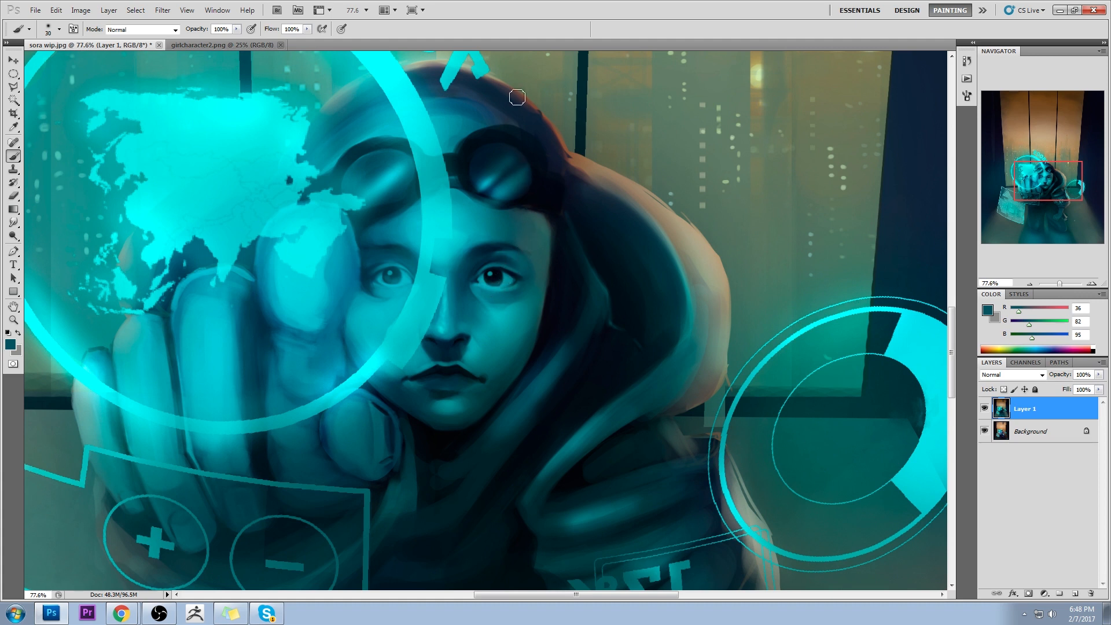
alt+click(508, 283)
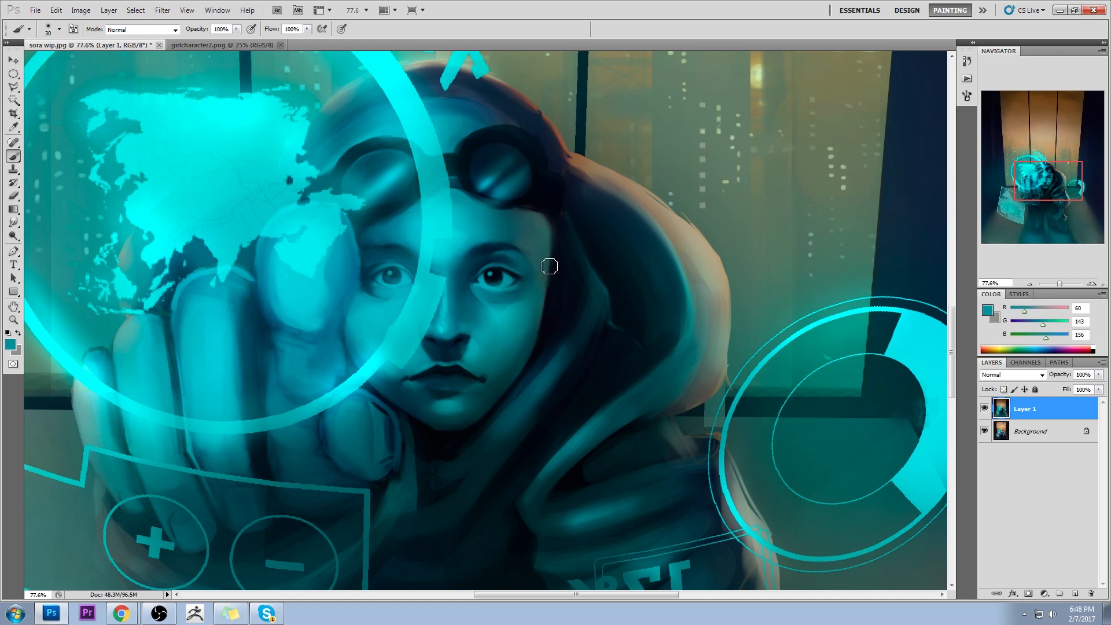
alt+click(554, 283)
alt+click(496, 285)
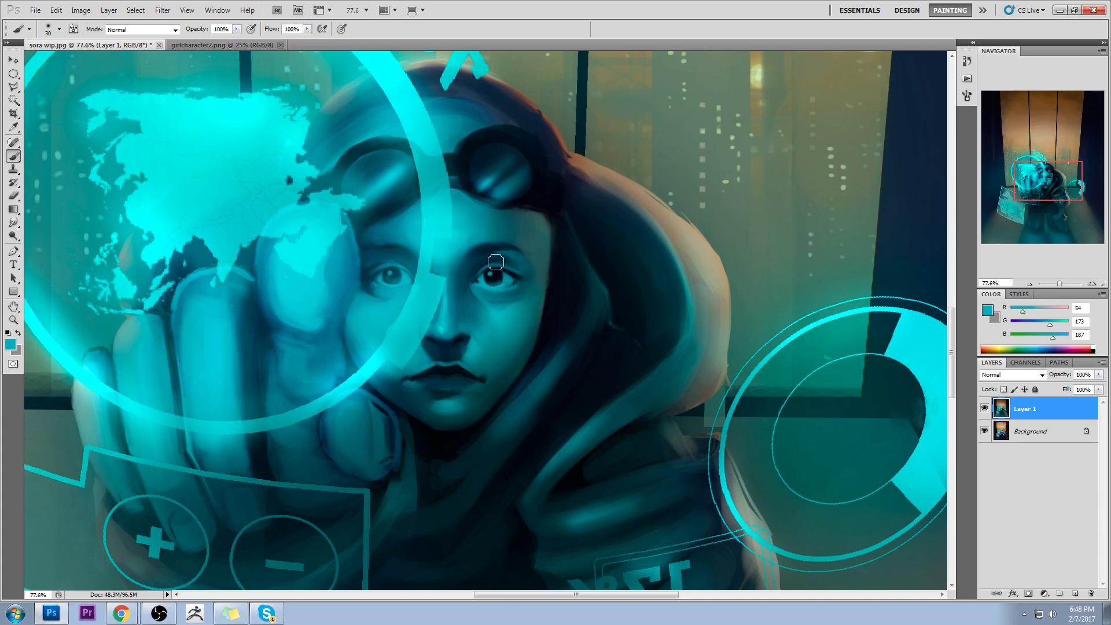
key(alt)
drag(505, 290, 499, 292)
Sample the dark teal of the ring-covered eye and the bright cyan of the holographic globe as foreground colours
alt+click(389, 282)
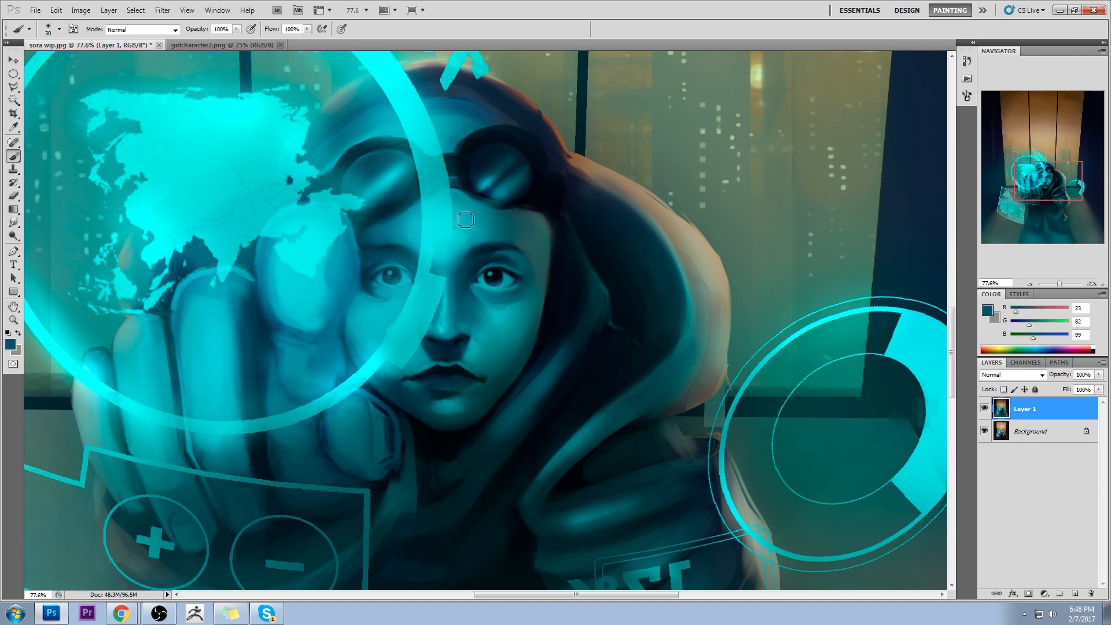
key(ctrl+0)
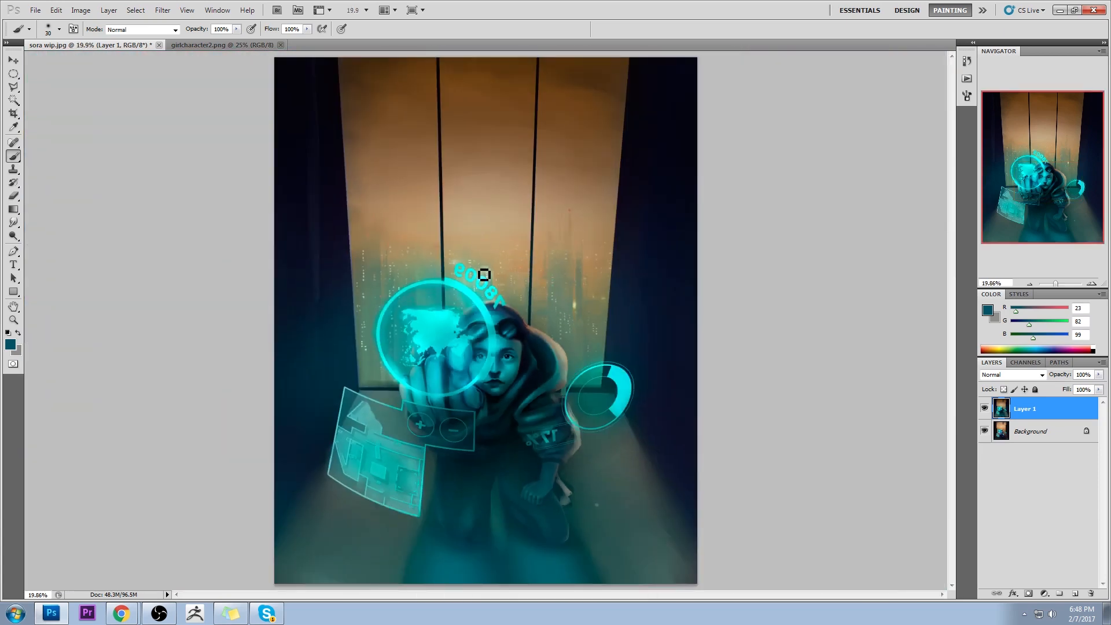
drag(427, 312, 552, 406)
alt+click(282, 84)
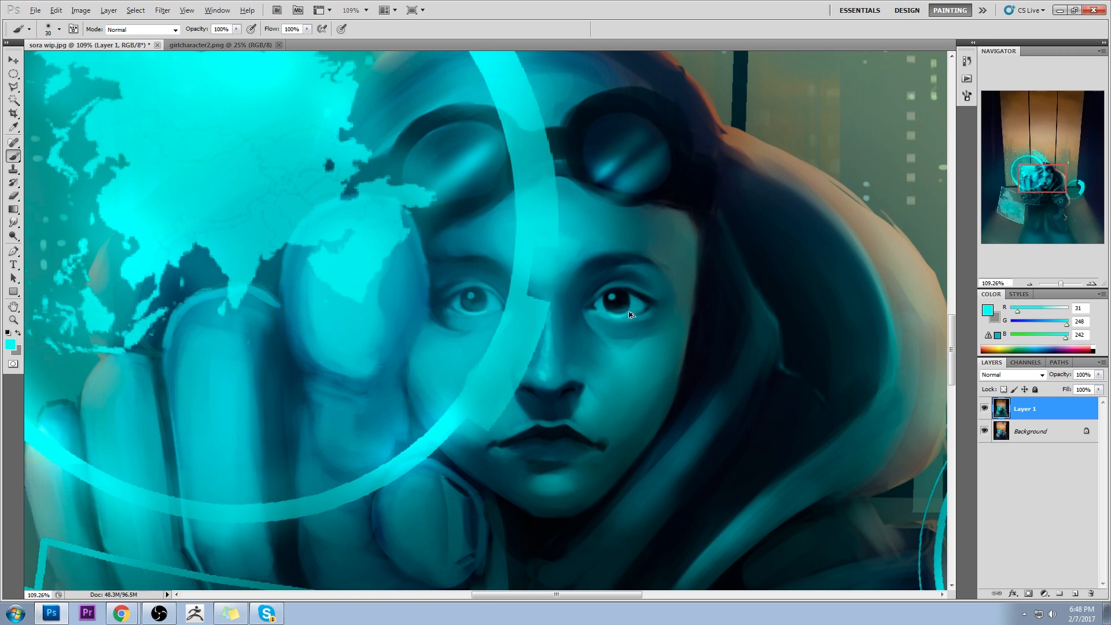
key(ctrl+0)
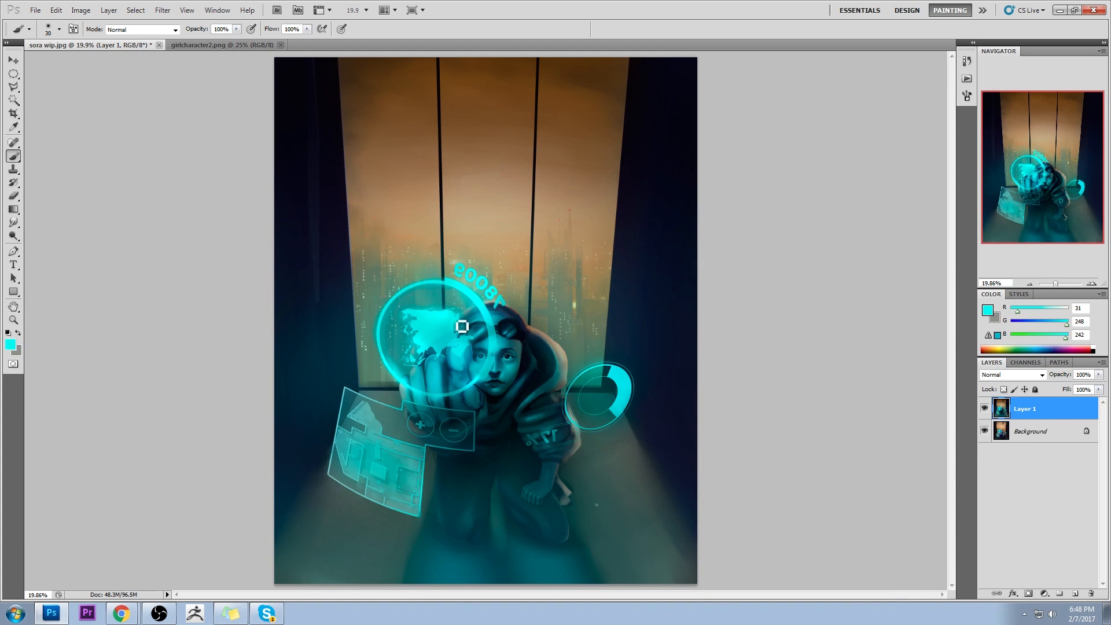
Switch to the Smudge tool and reduce its brush size to 25 px
click(11, 221)
click(49, 247)
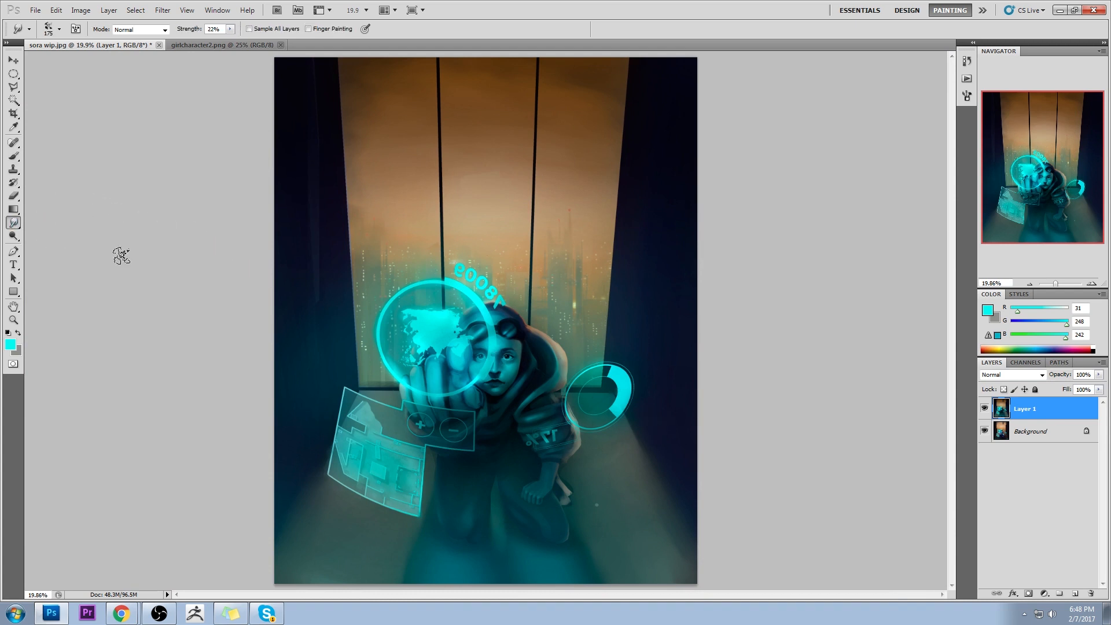
key(bracketleft)
key(bracketleft)
key(bracketleft)
key(bracketleft)
key(bracketleft)
key(bracketleft)
key(bracketleft)
key(bracketleft)
key(bracketleft)
key(bracketleft)
key(bracketleft)
Compare the repainted Layer 1 with the original by hiding and showing it, and flatten the layers into the background
click(983, 409)
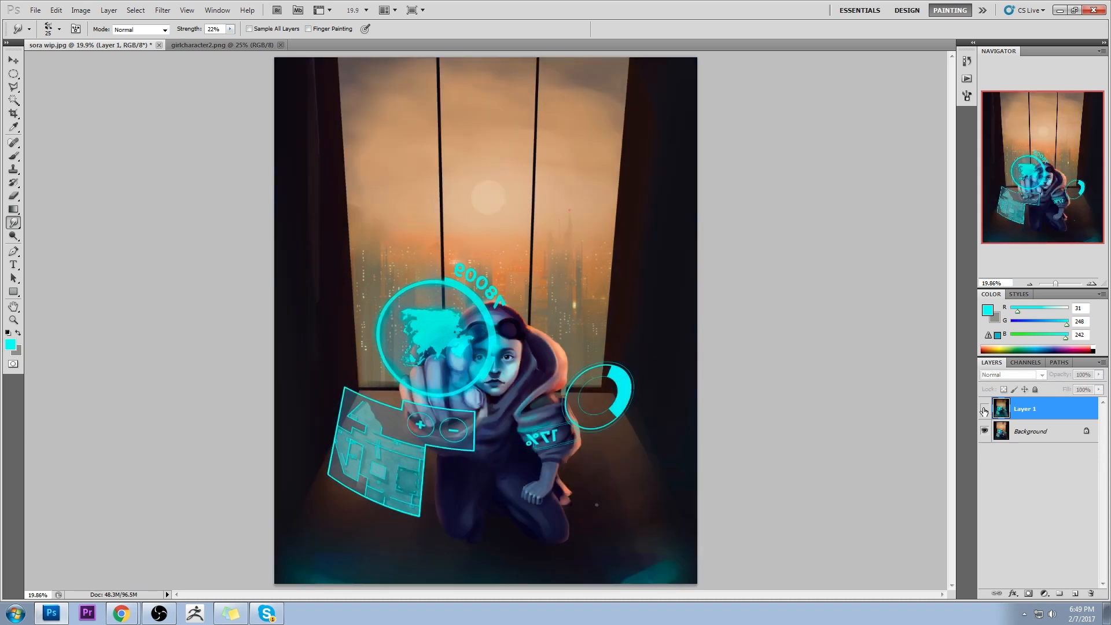
click(984, 409)
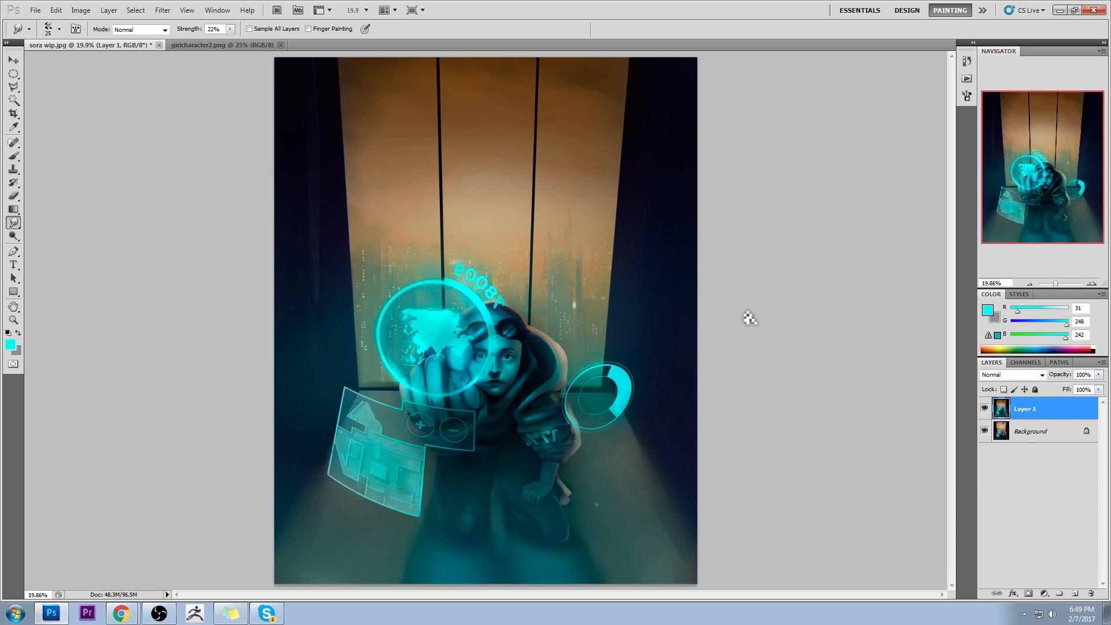
right_click(1032, 408)
click(1065, 391)
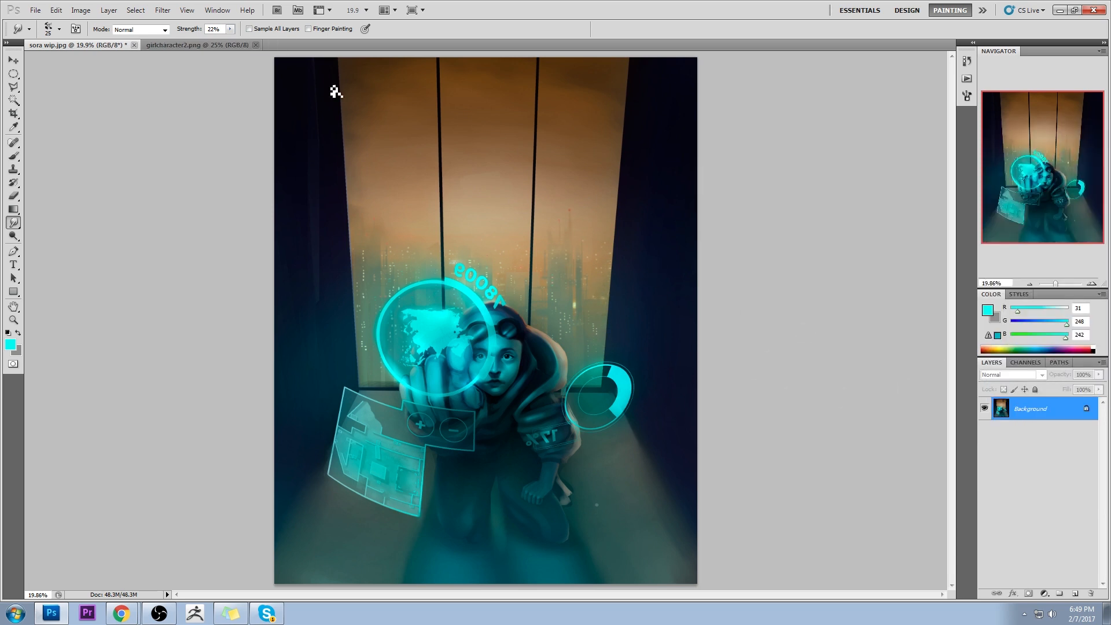
Close sora wip.jpg with its changes saved, and shrink the program window over the desktop with girlcharacter2.png open
click(133, 45)
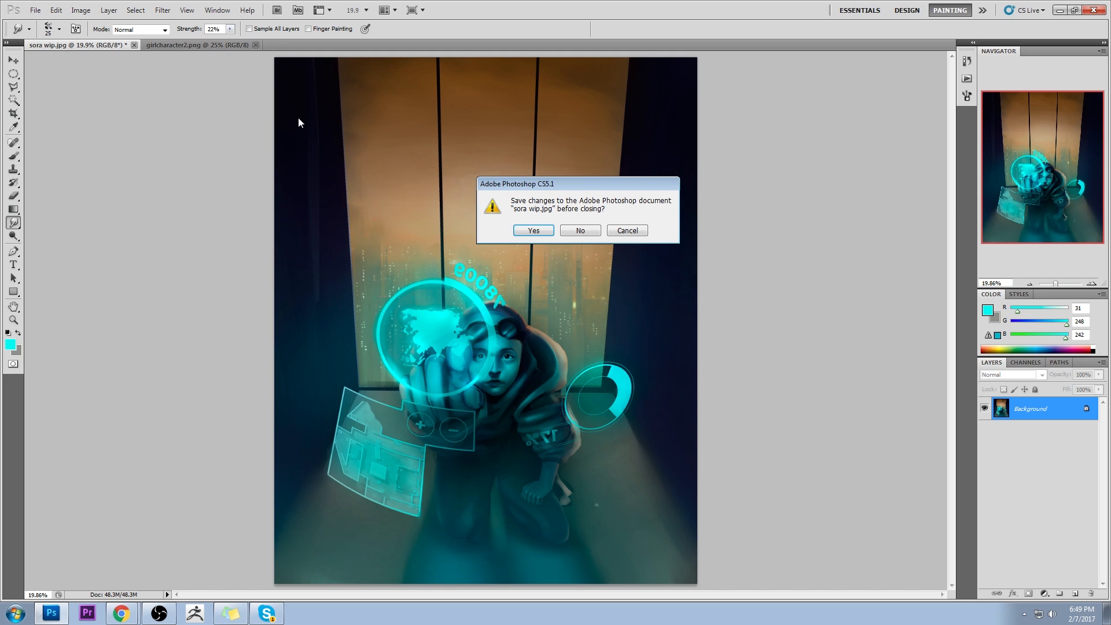
click(531, 229)
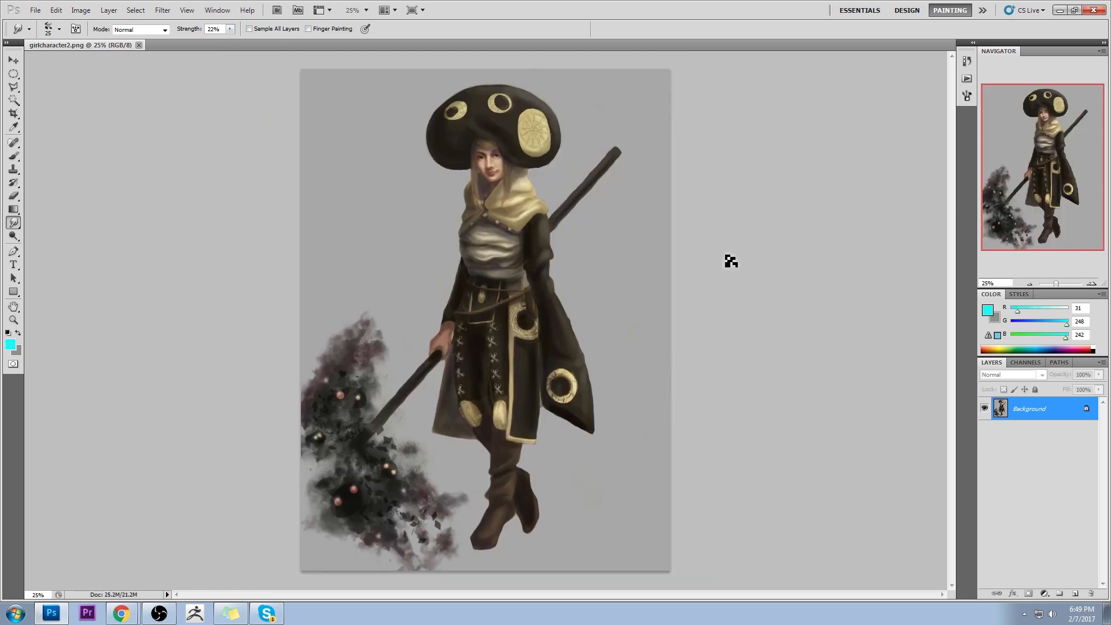
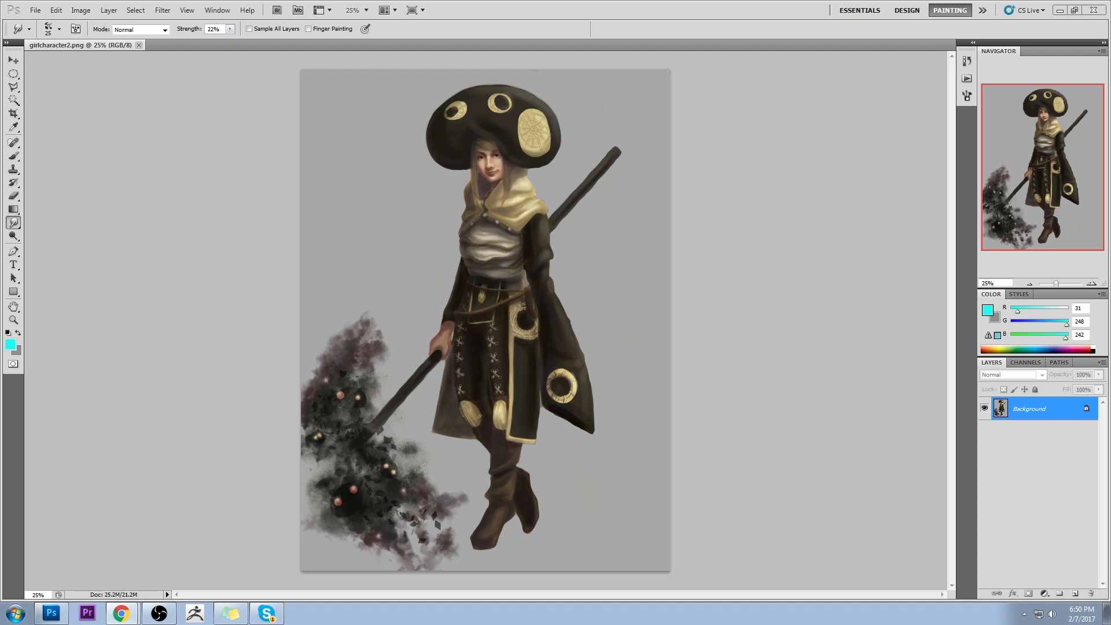
double_click(670, 11)
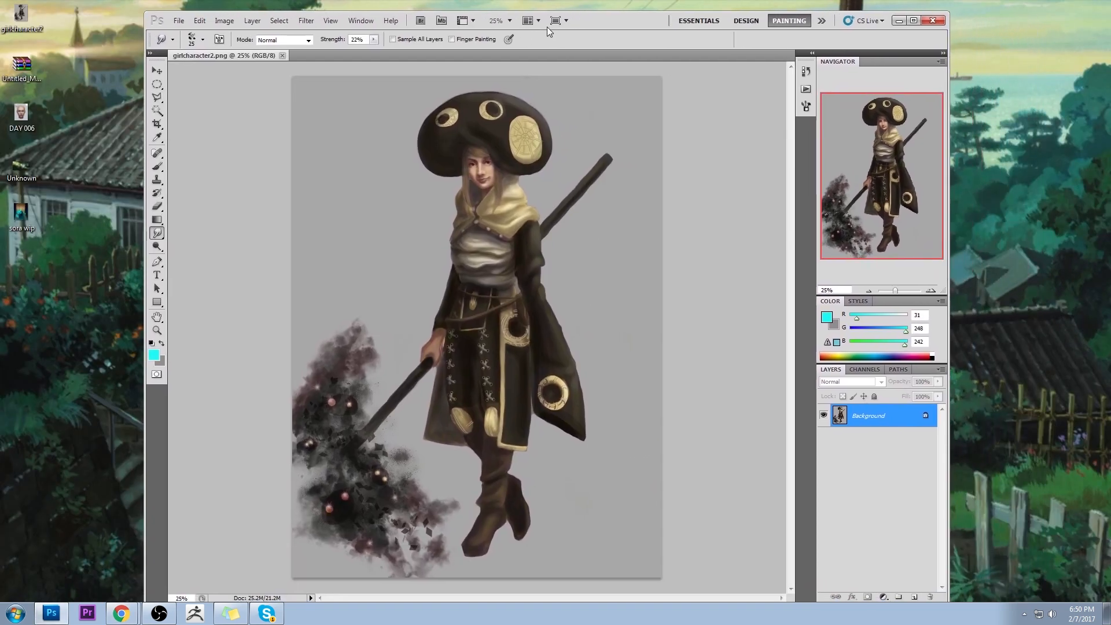
drag(547, 27, 525, 20)
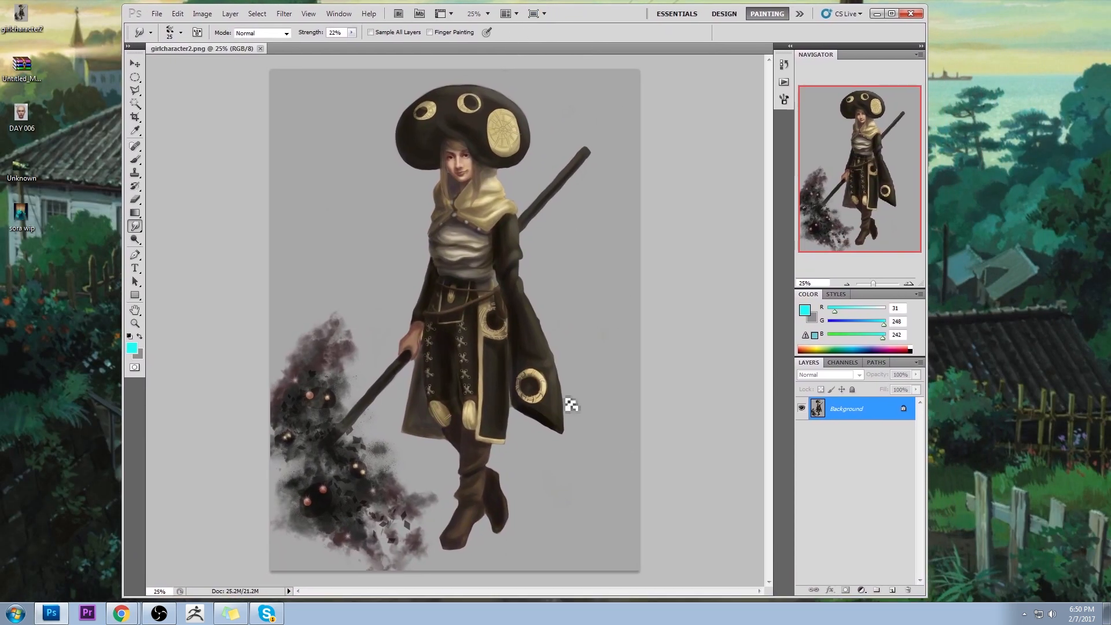
click(715, 180)
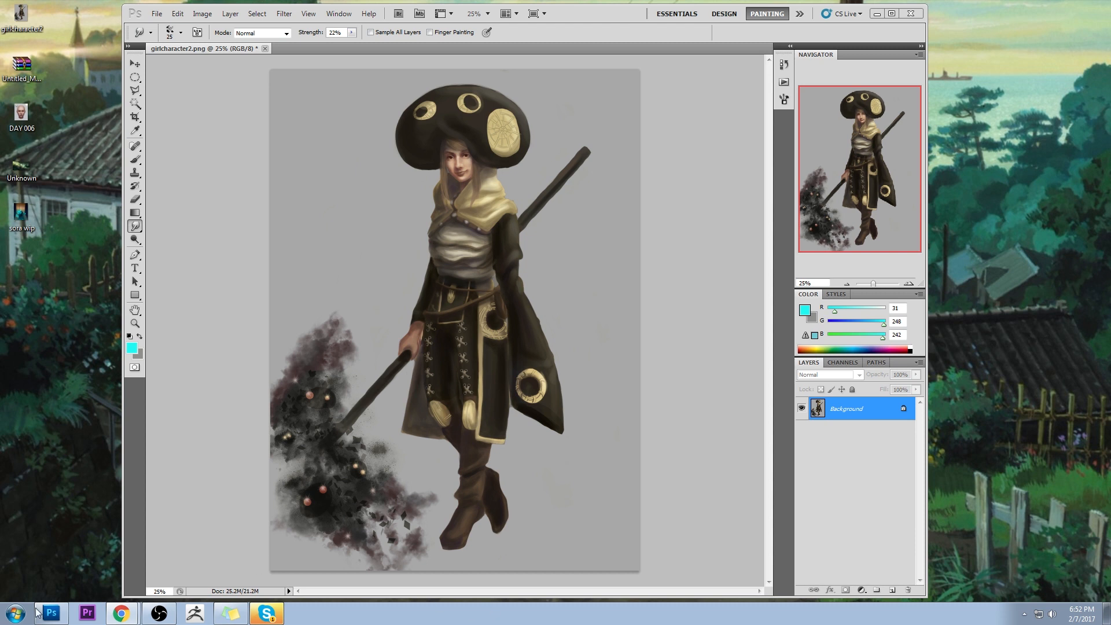
click(121, 613)
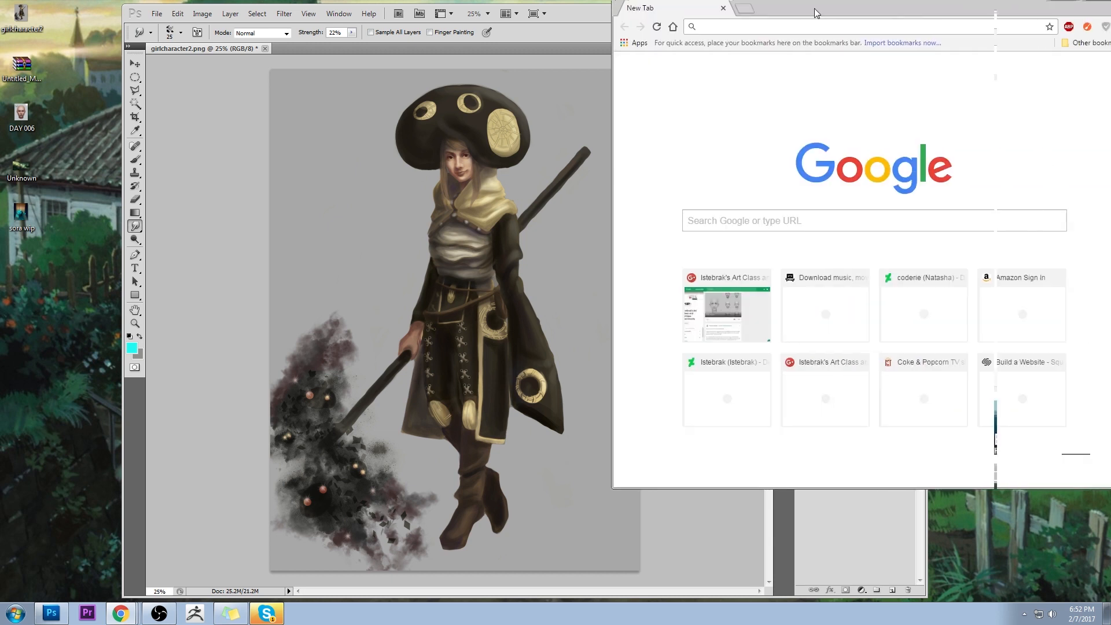
drag(814, 8, 595, 39)
click(578, 55)
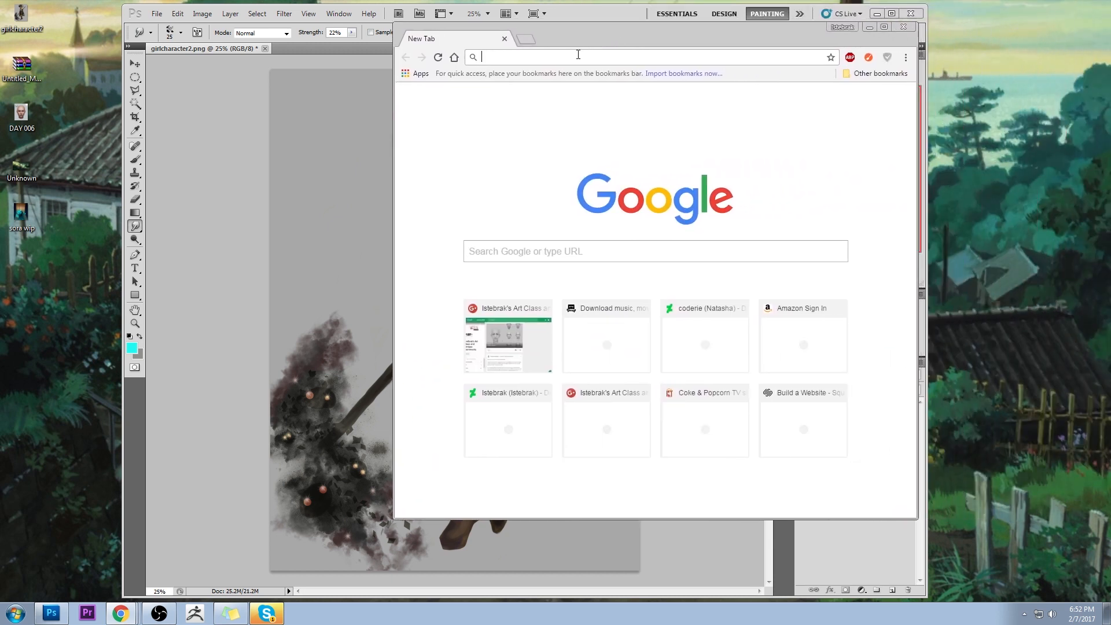
text(instagram.com/kab_edc)
key(Return)
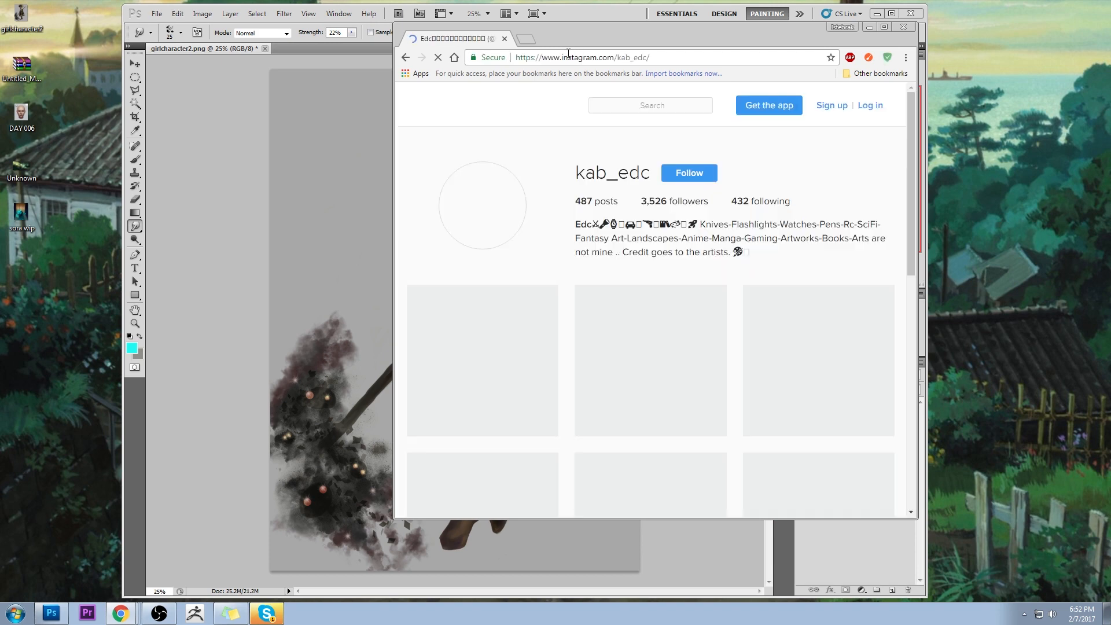
Open the dark raven-and-tree painting from the gallery and maximize the browser window to examine it
scroll(566, 207, down, 6)
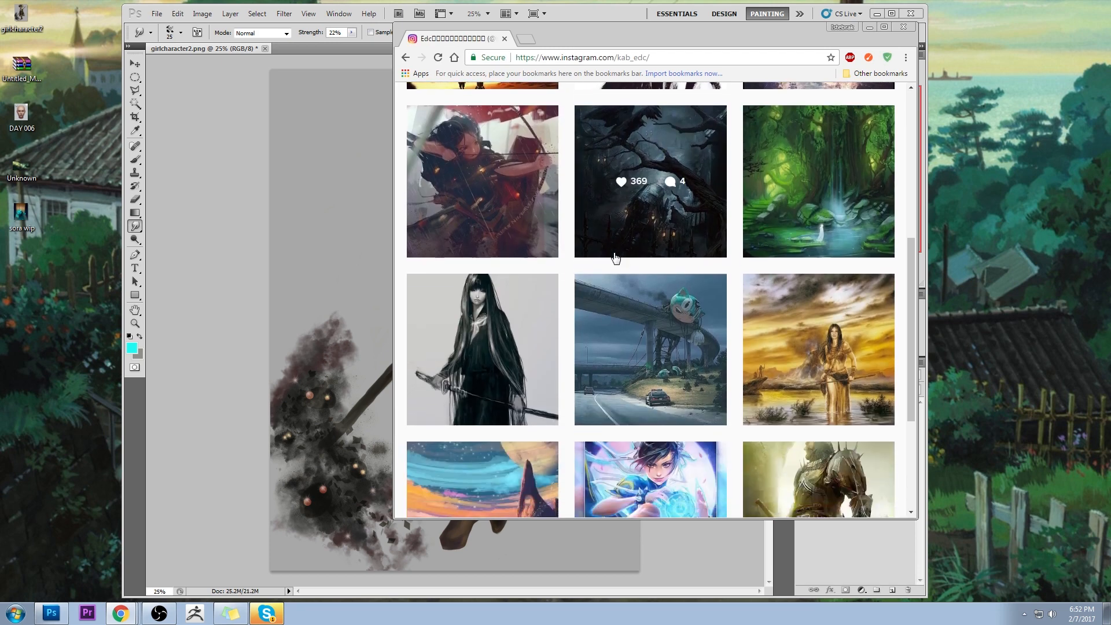
click(677, 141)
double_click(682, 33)
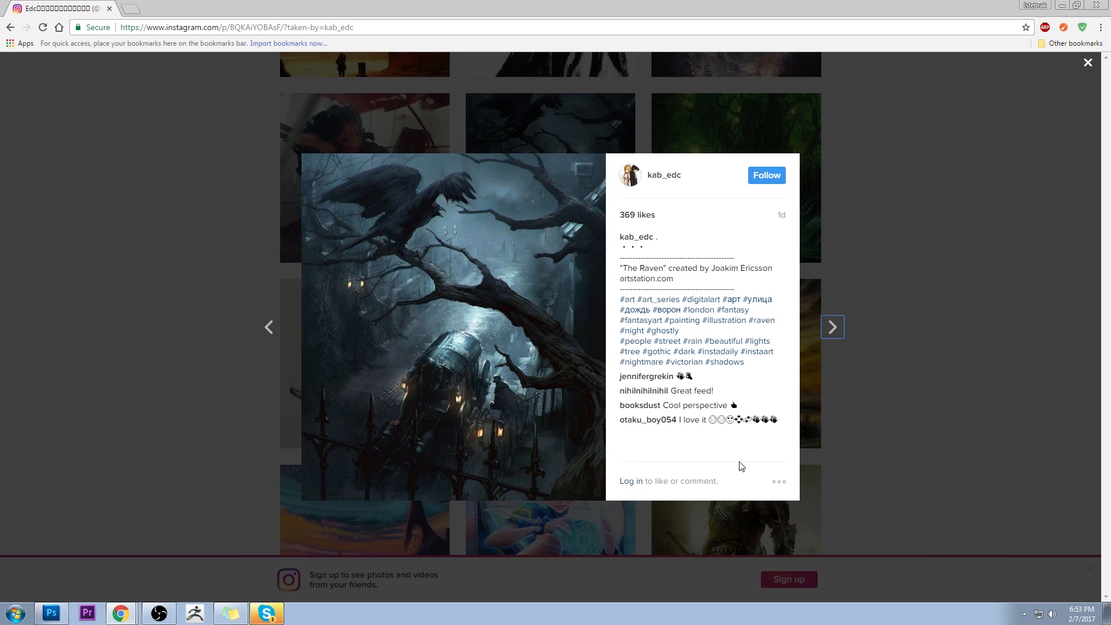
Close the raven post, look through the gallery's other artworks, and close the browser window
click(929, 250)
scroll(923, 246, up, 5)
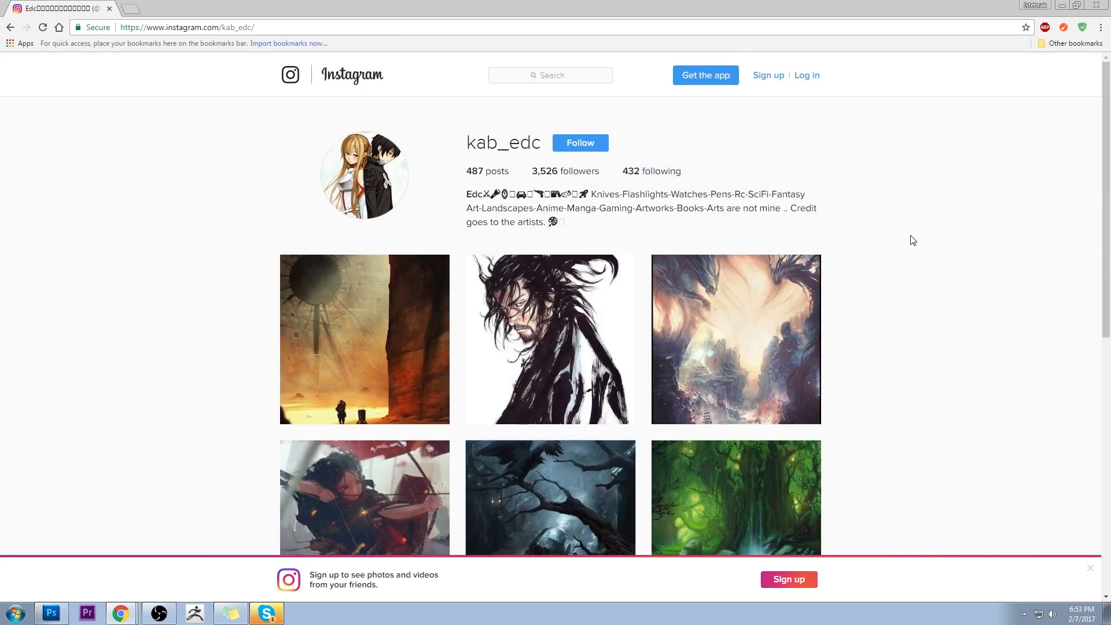
scroll(920, 242, down, 3)
scroll(912, 239, down, 5)
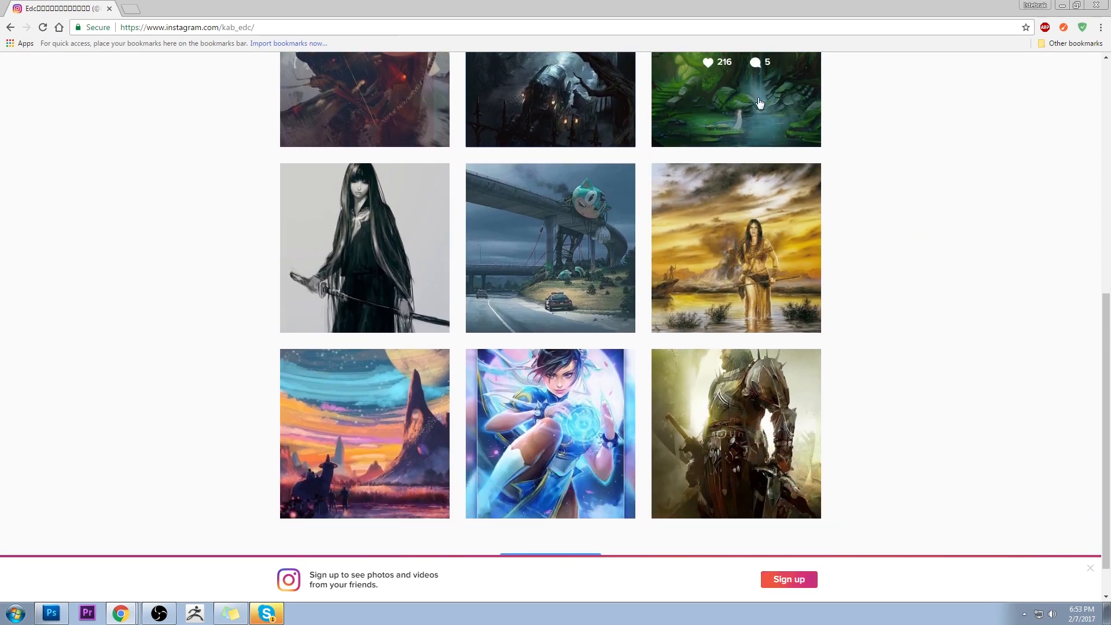
double_click(770, 6)
click(975, 43)
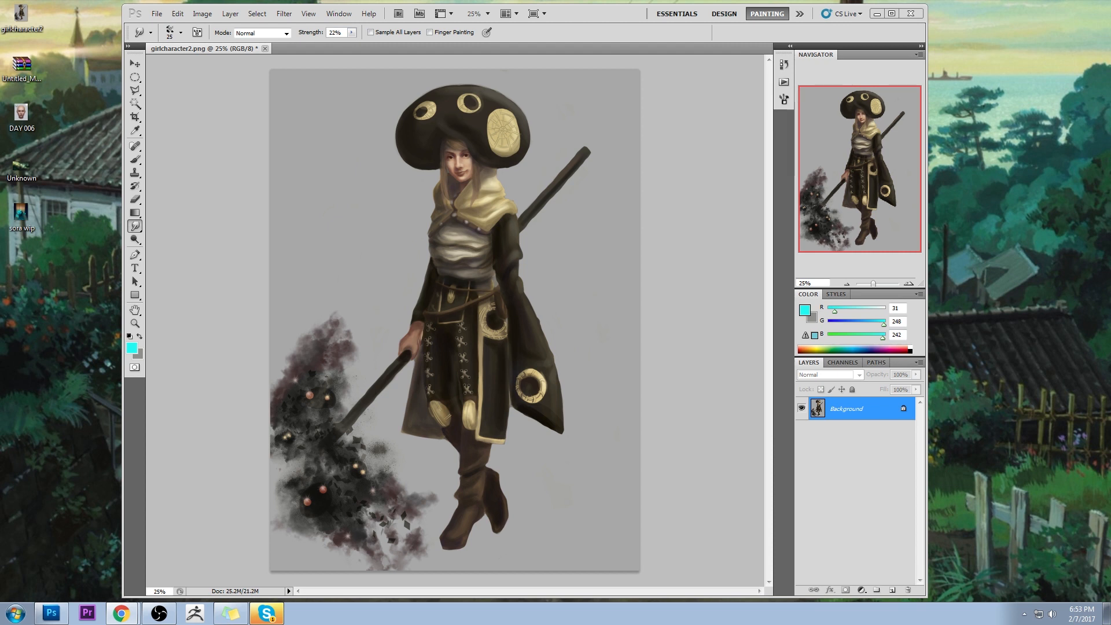
Load istebrak.com in a new Chrome window and widen the window
key(ctrl+s)
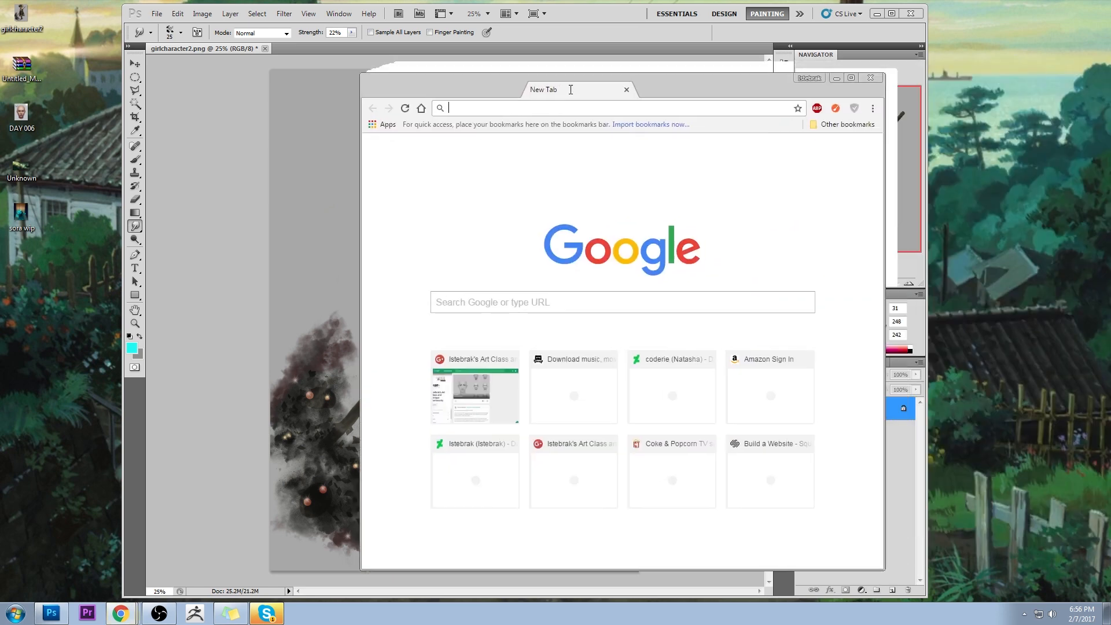
drag(571, 89, 503, 84)
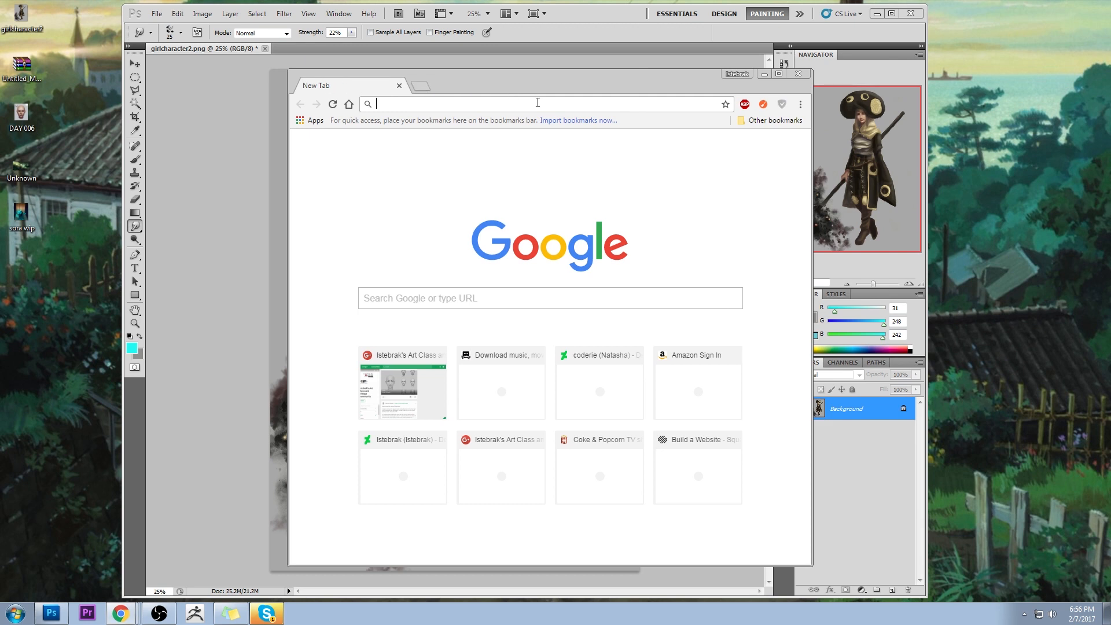
text(istebrak.com)
key(Return)
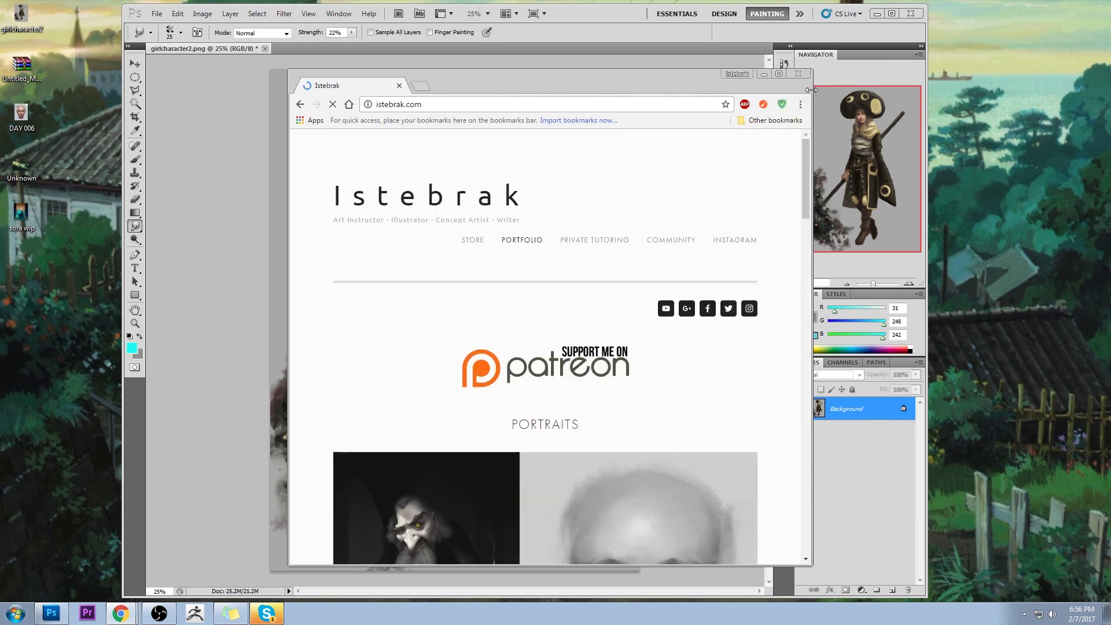
drag(812, 88, 977, 88)
Open the site's YouTube and Google+ community links in new tabs, and reposition and widen the browser window
click(836, 273)
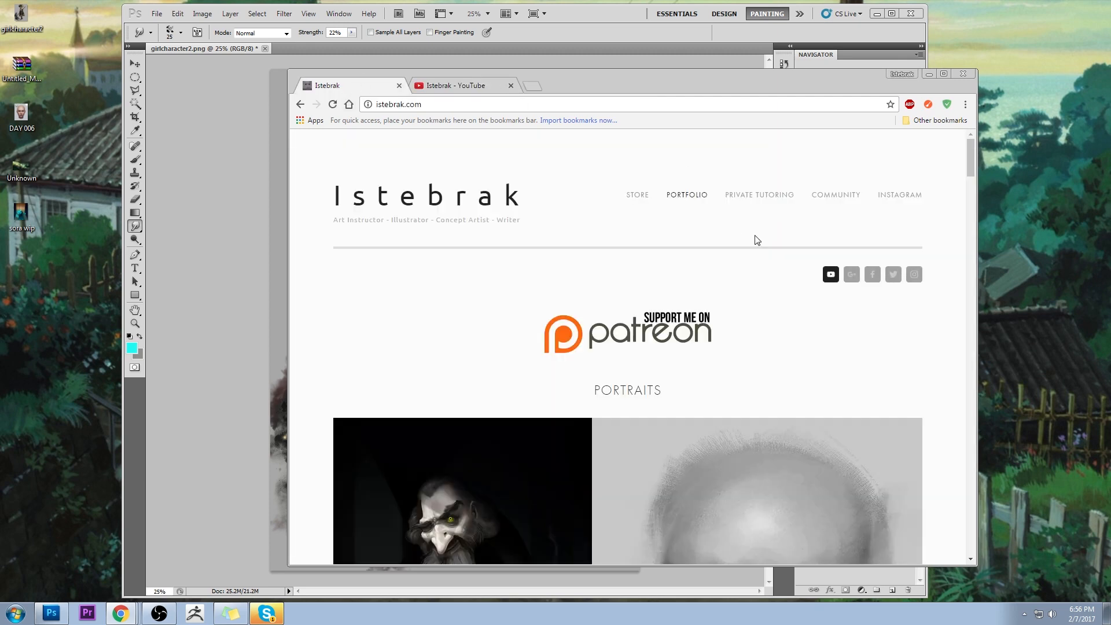
click(851, 276)
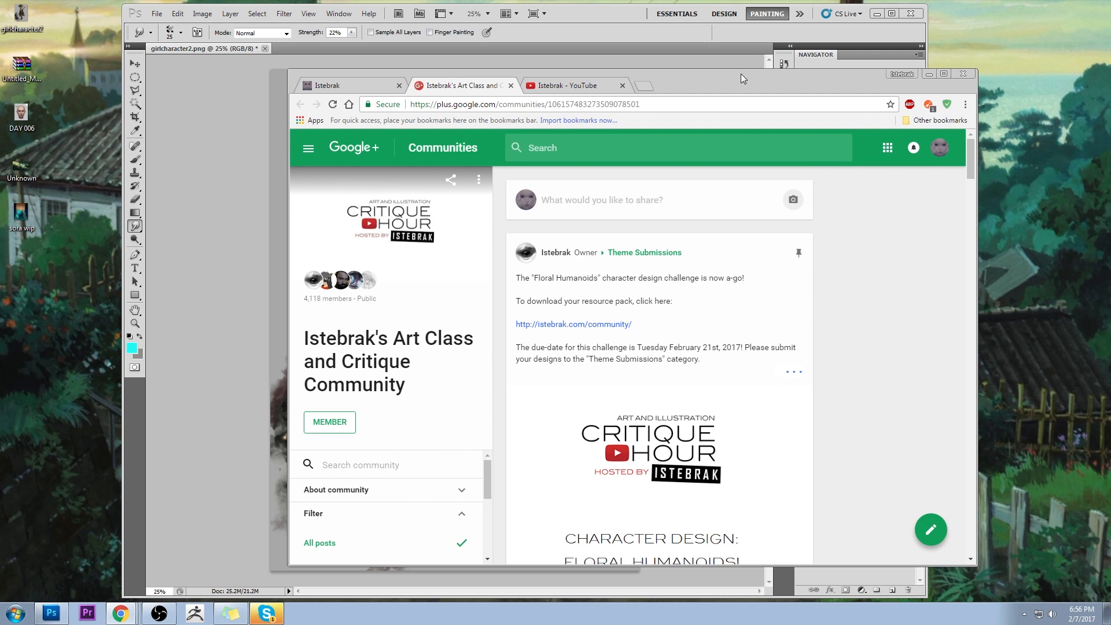
drag(752, 78, 678, 39)
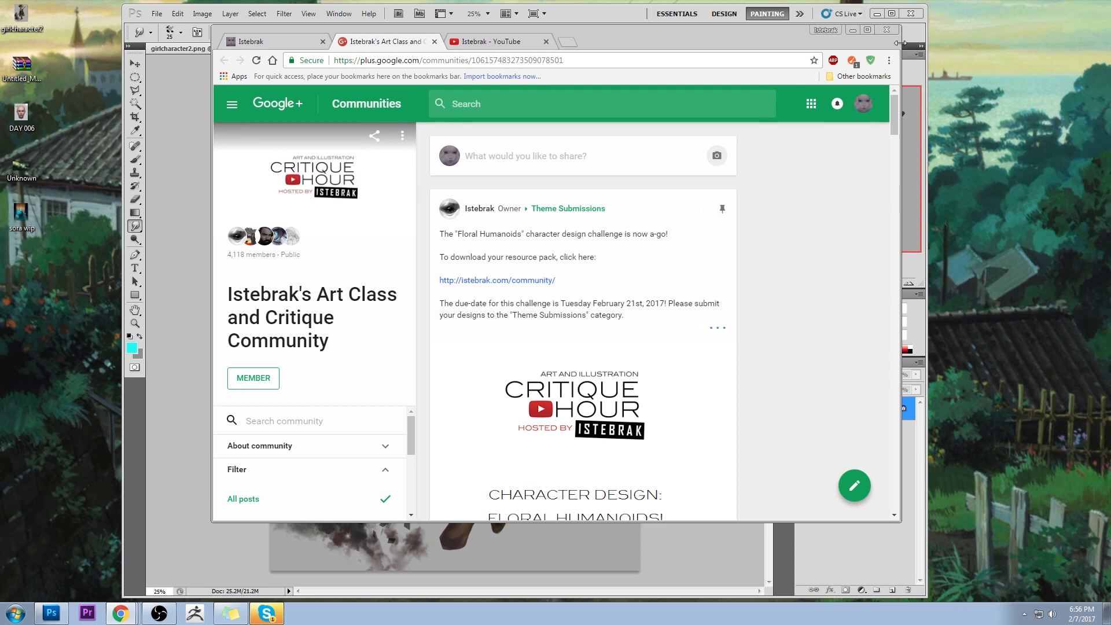
drag(900, 45, 954, 42)
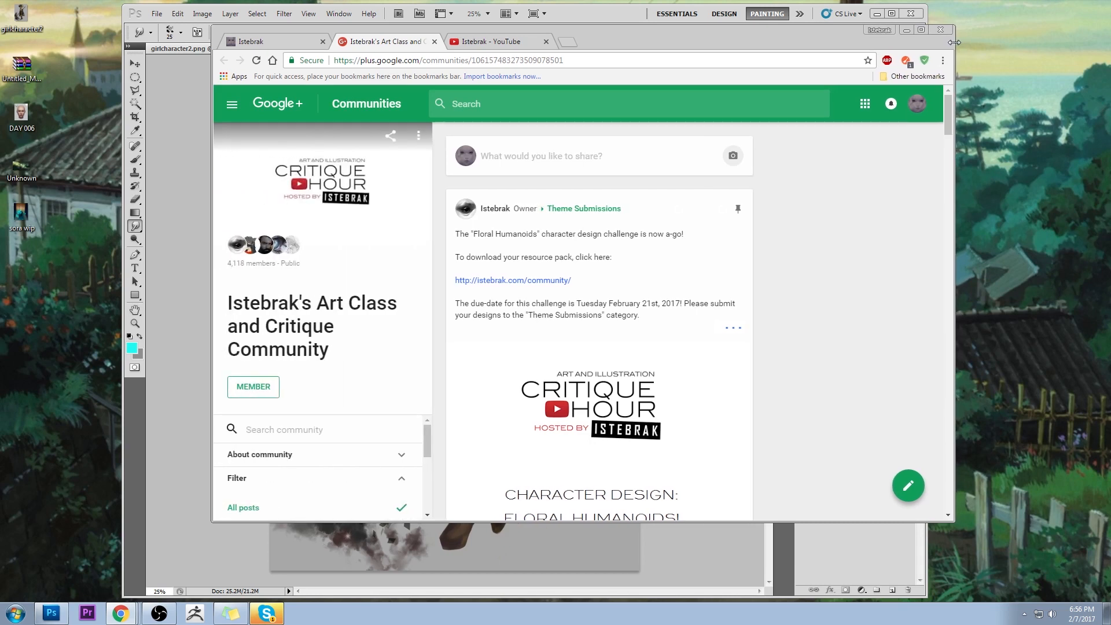
Examine the pinned "Floral Humanoids" challenge post in the Google+ community and check its due date against the system calendar
drag(954, 42, 954, 42)
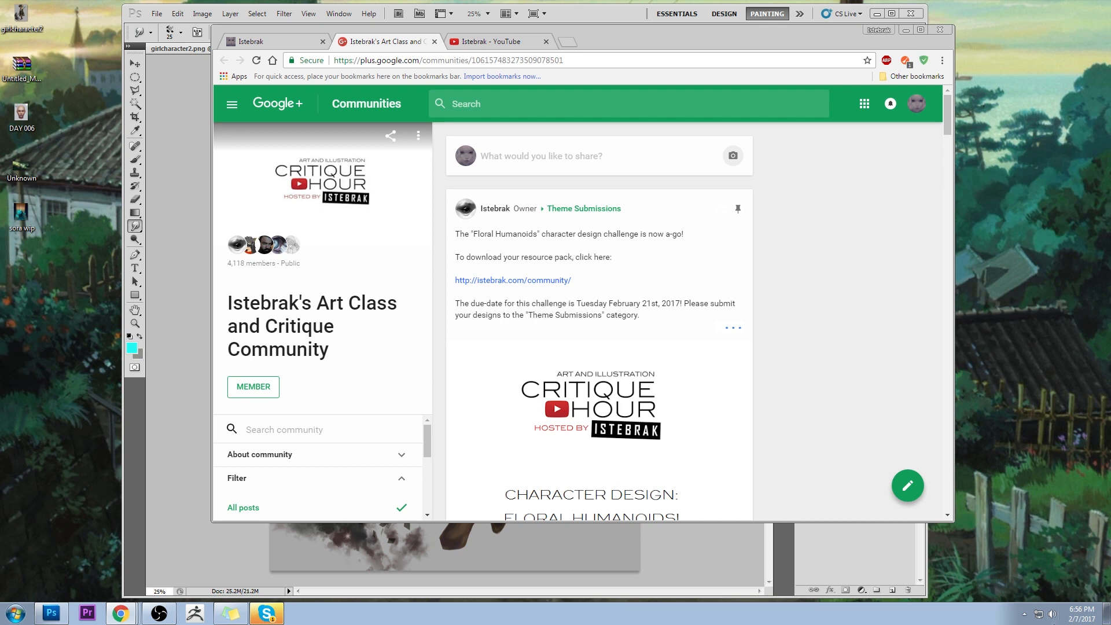
click(1080, 614)
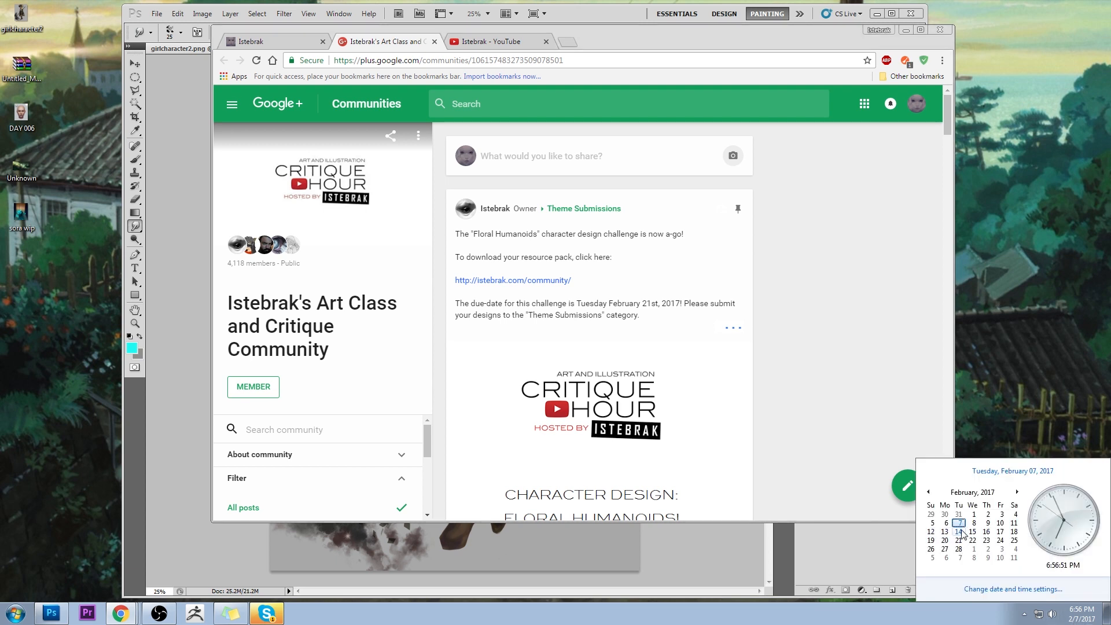
click(845, 191)
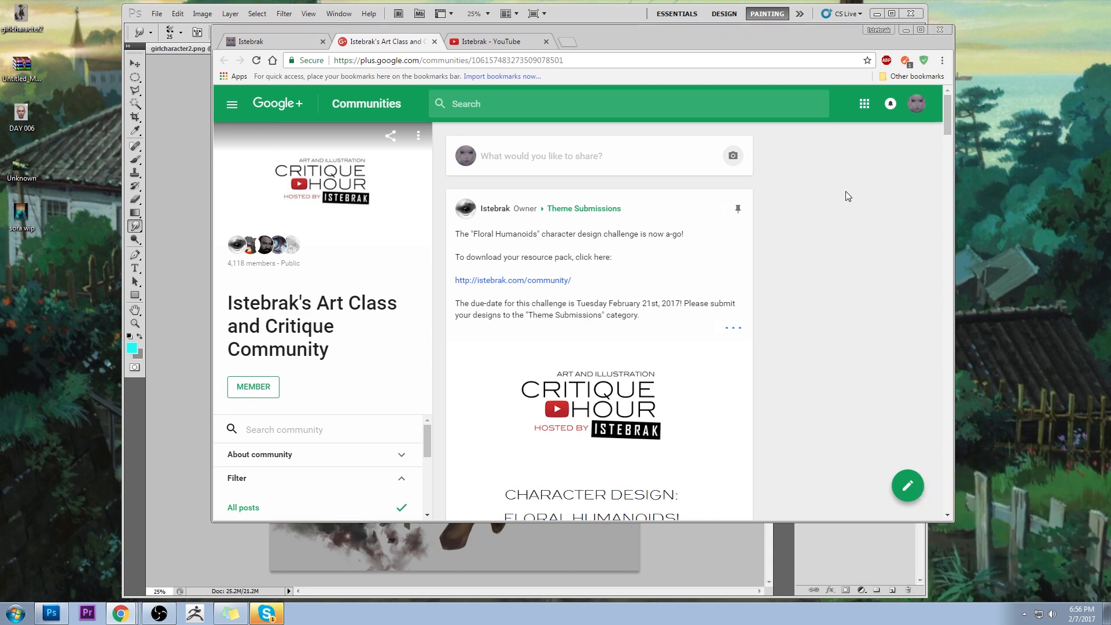
scroll(845, 191, down, 7)
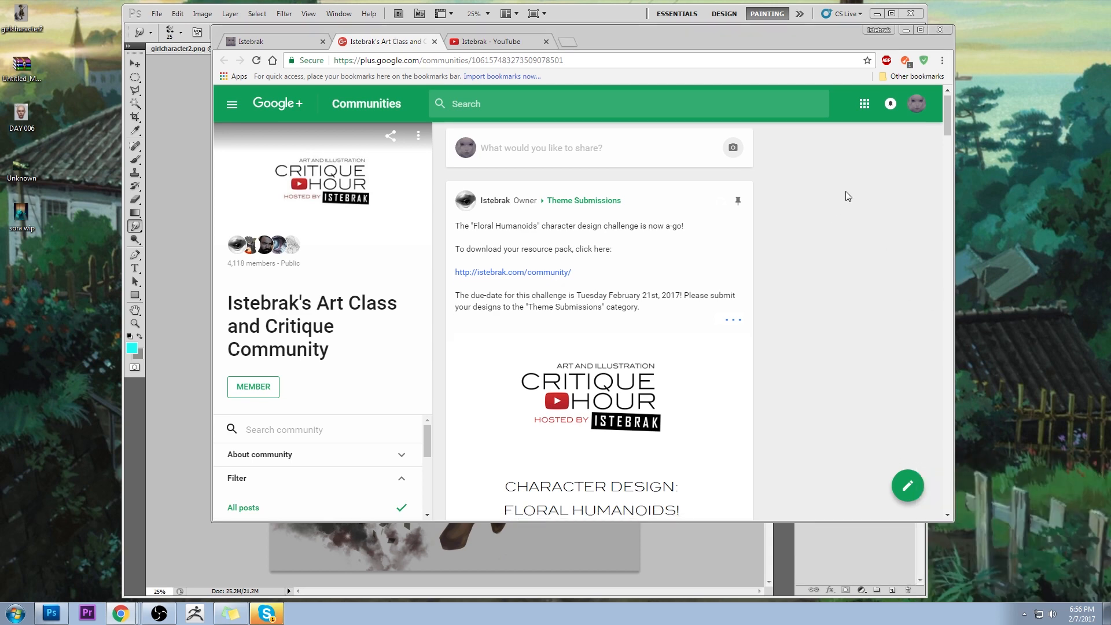
scroll(845, 191, up, 7)
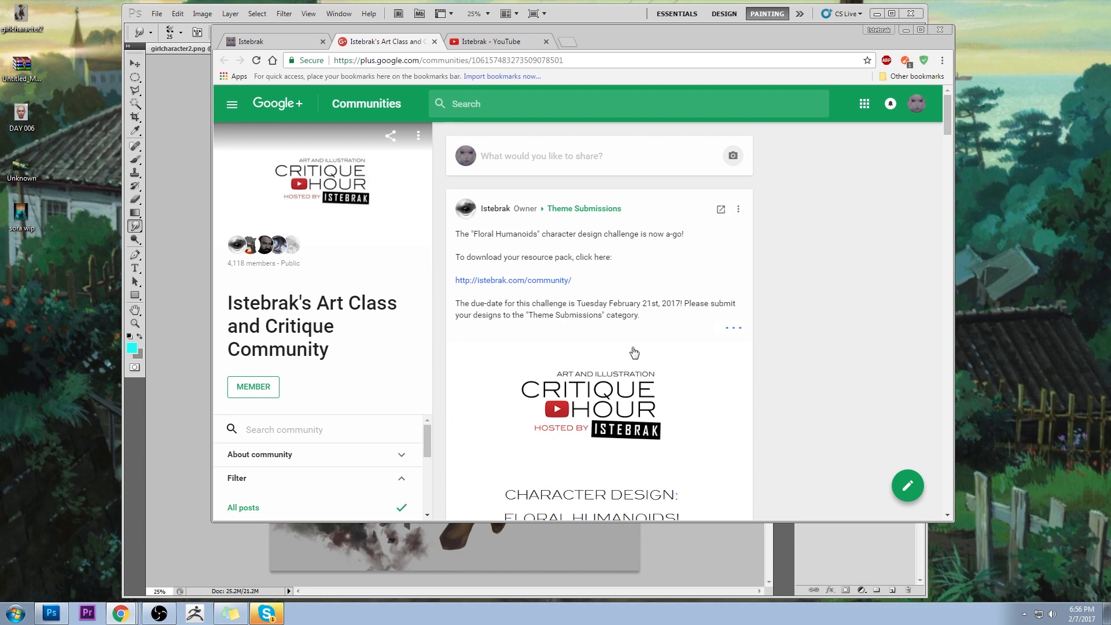
scroll(630, 353, down, 4)
scroll(646, 400, up, 4)
click(1094, 622)
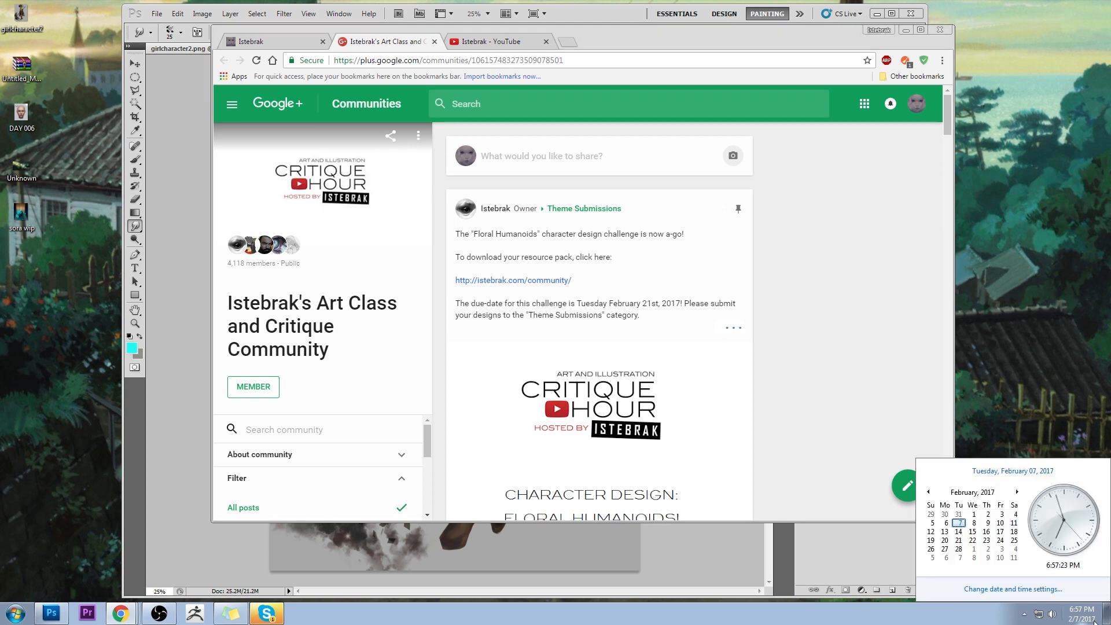